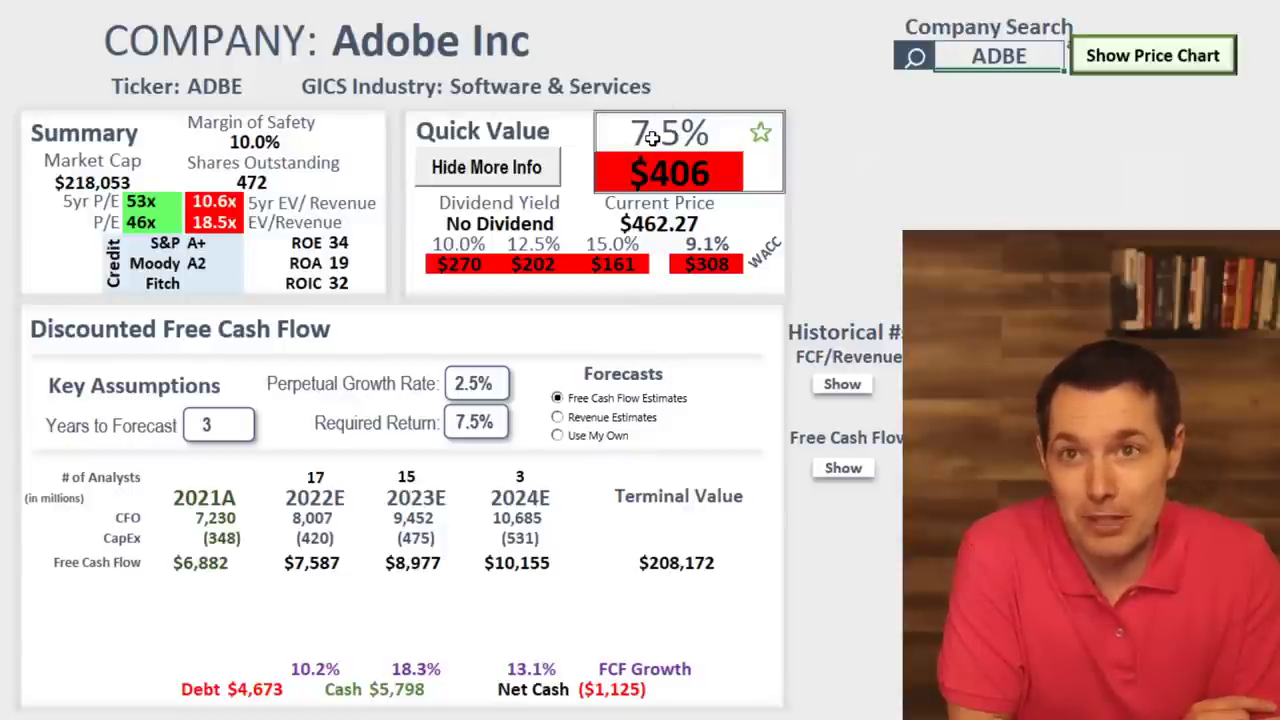
Examine Adobe's Quick Value estimate at the 7.5% return, its current price, and the WACC rate with its corresponding value.
{"action": "left_click", "coordinate": [682, 176]}
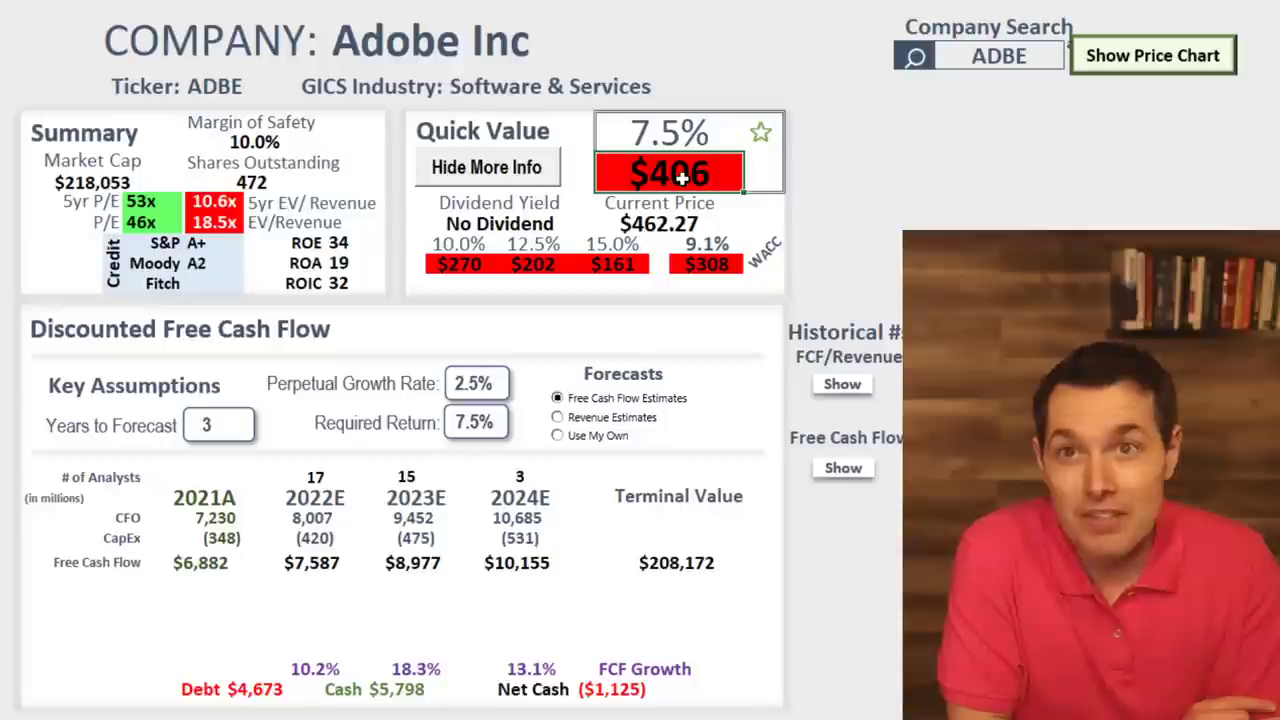
{"action": "left_click", "coordinate": [1000, 55]}
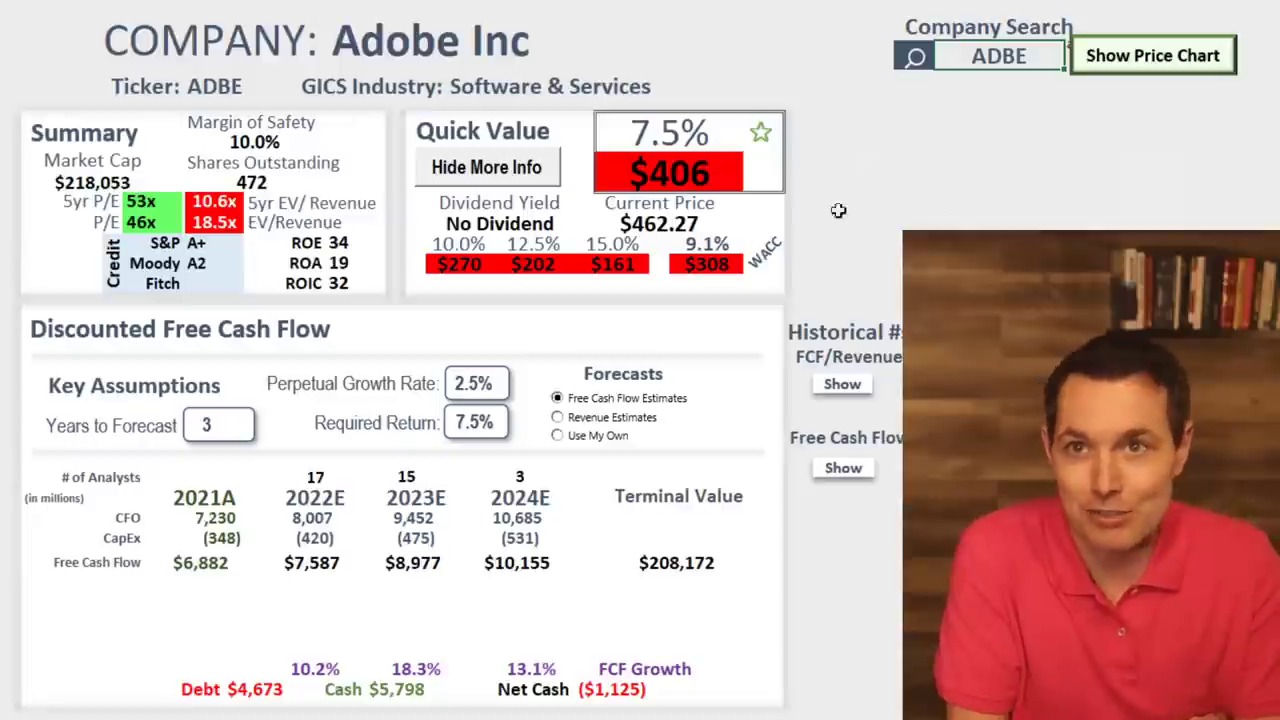
{"action": "left_click", "coordinate": [661, 214]}
{"action": "left_click", "coordinate": [661, 224]}
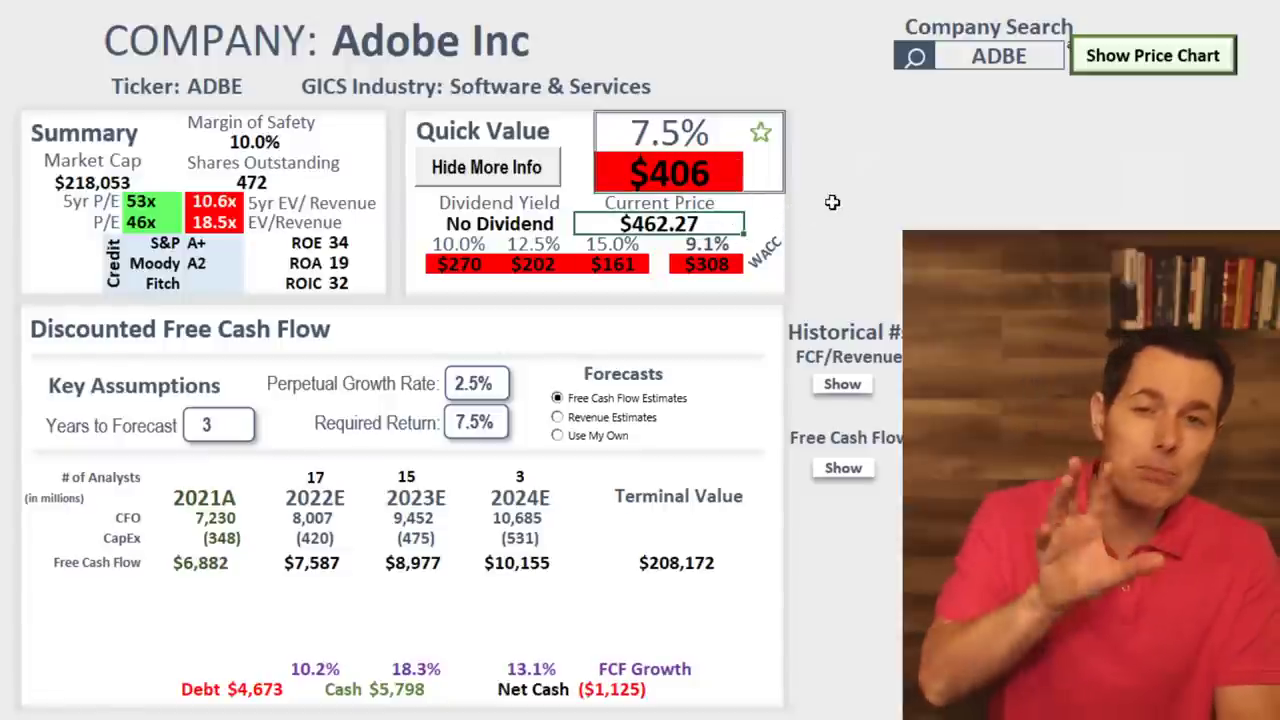
{"action": "left_click", "coordinate": [720, 245]}
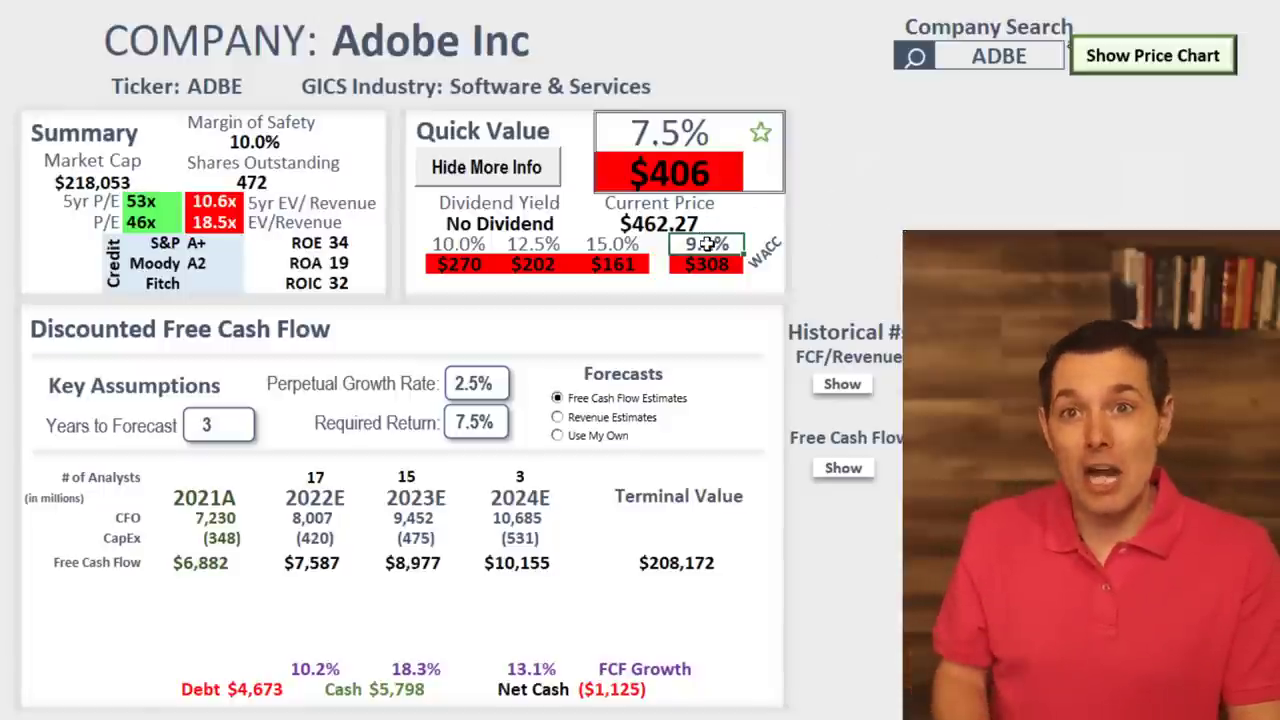
{"action": "left_click_drag", "start_coordinate": [709, 246], "coordinate": [787, 273]}
{"action": "left_click_drag", "start_coordinate": [712, 246], "coordinate": [757, 251]}
{"action": "left_click", "coordinate": [760, 251]}
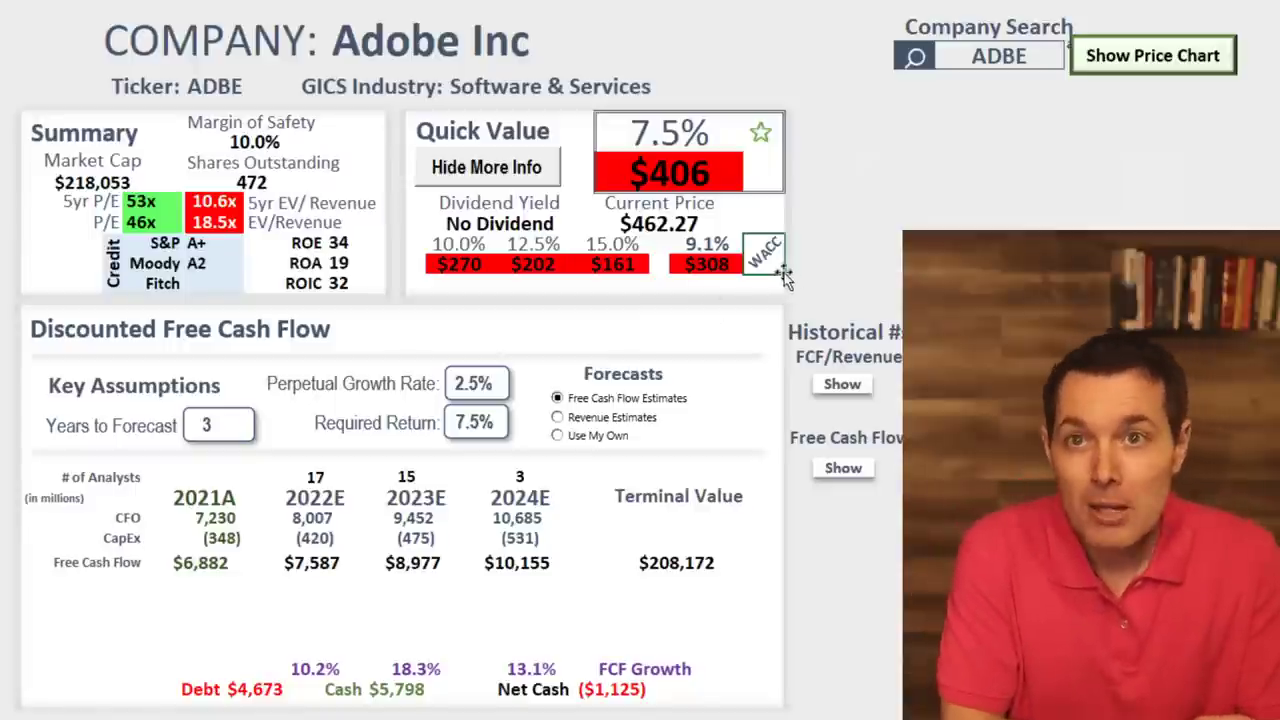
{"action": "left_click", "coordinate": [704, 242]}
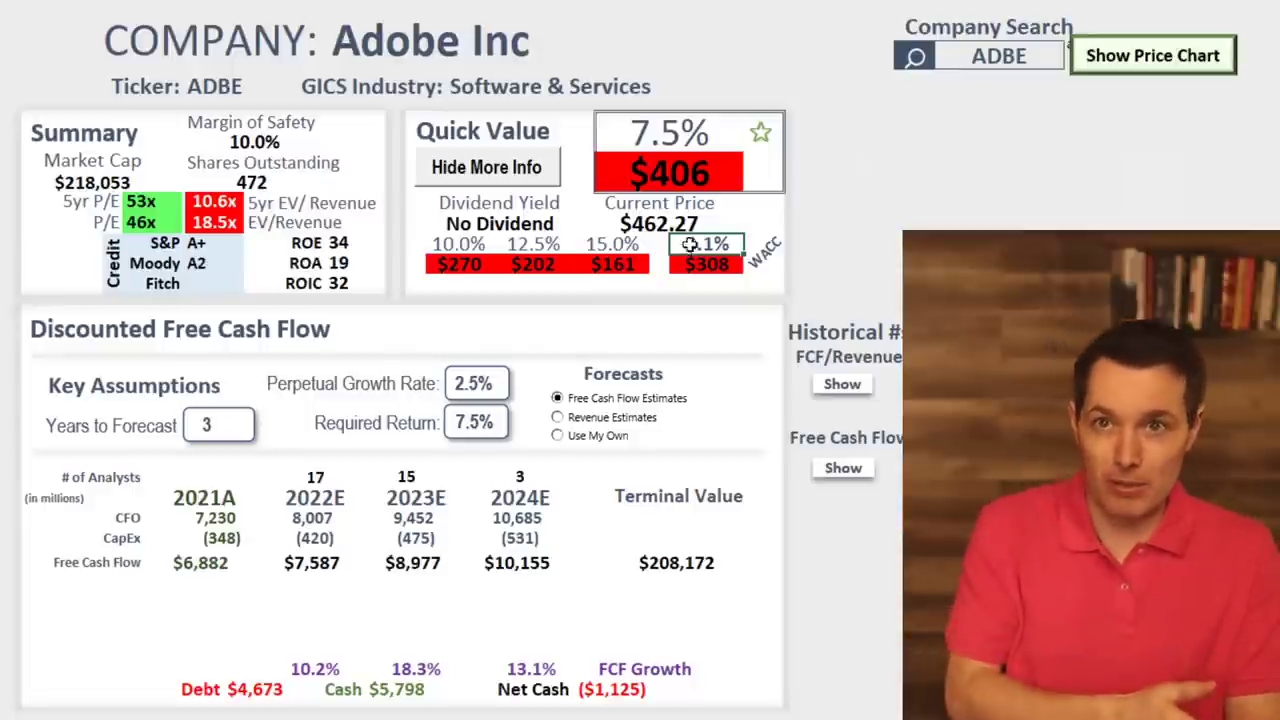
{"action": "left_click", "coordinate": [730, 264]}
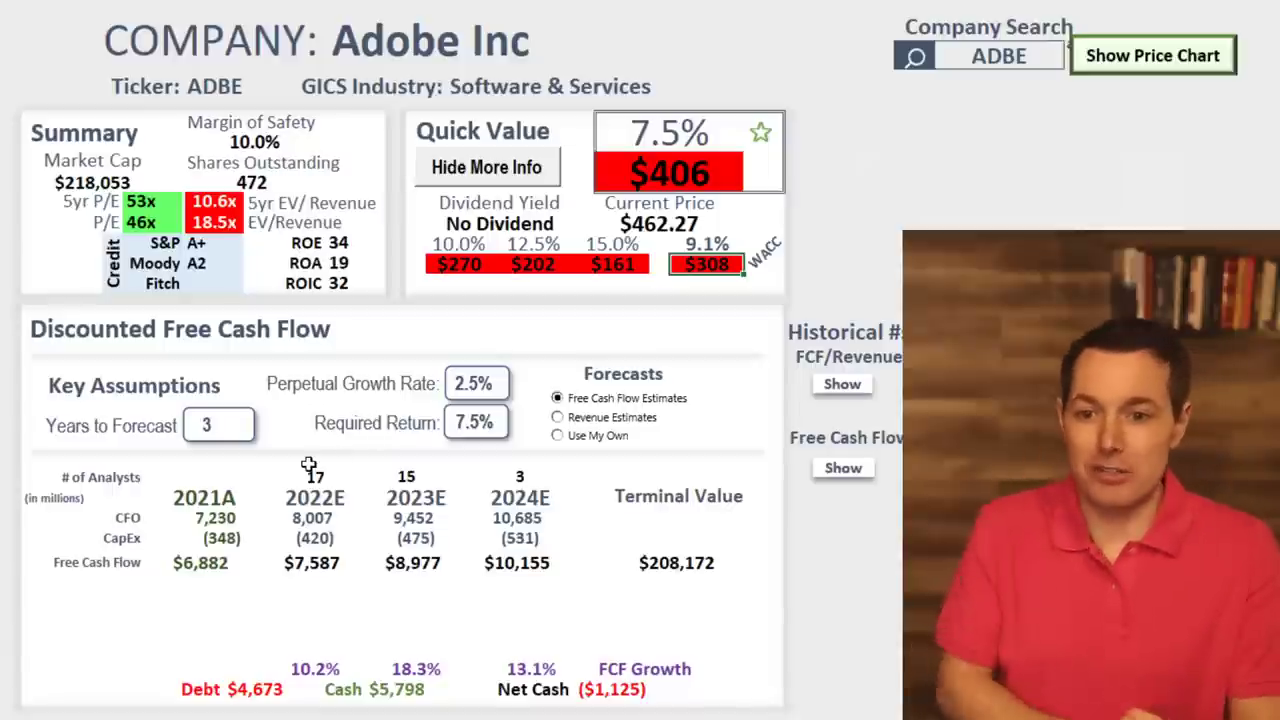
Examine Adobe's analyst counts and free cash flow growth for 2022E to 2024E, then the 2024E cash flow column.
{"action": "left_click", "coordinate": [190, 465]}
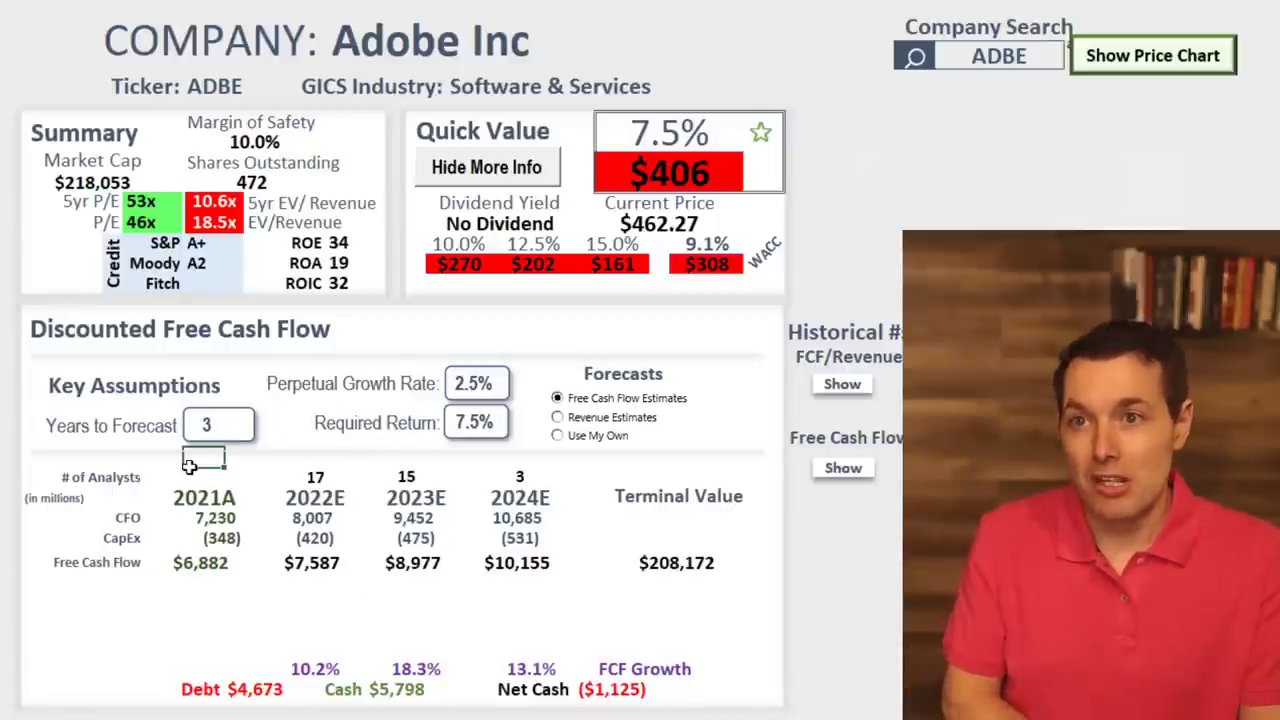
{"action": "left_click_drag", "start_coordinate": [124, 478], "coordinate": [553, 480]}
{"action": "left_click_drag", "start_coordinate": [406, 477], "coordinate": [553, 480]}
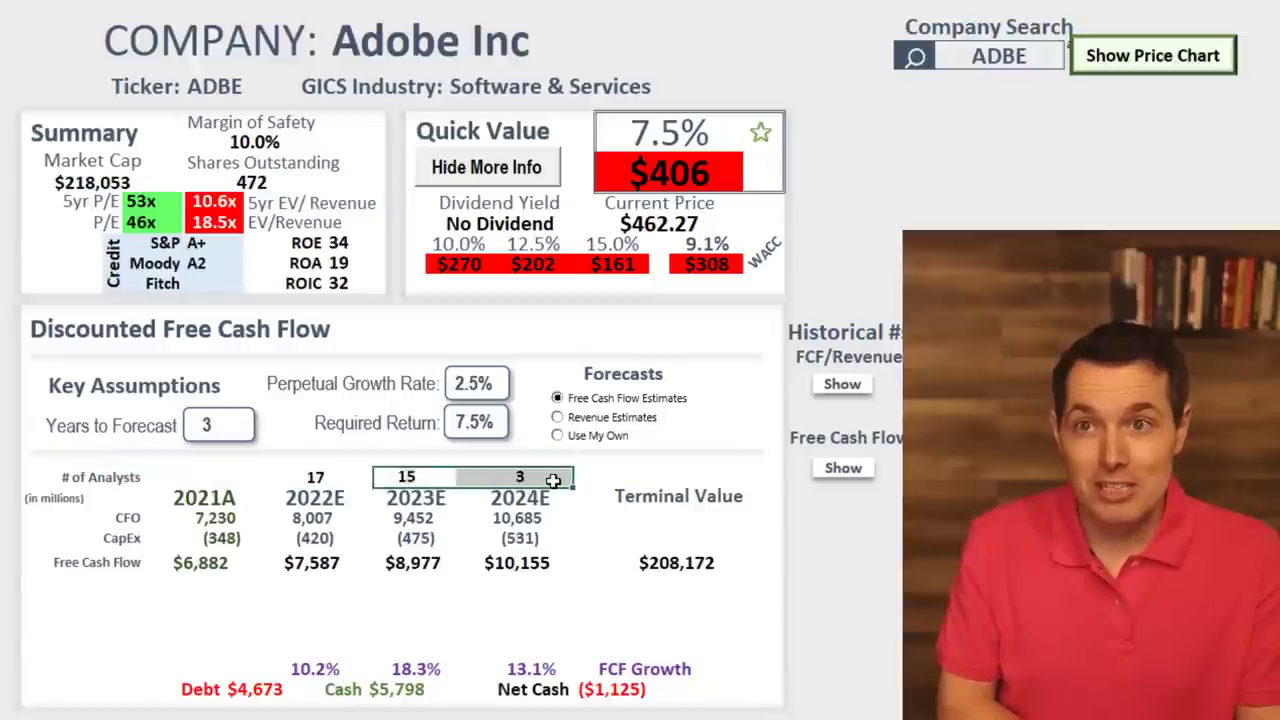
{"action": "left_click", "coordinate": [543, 471]}
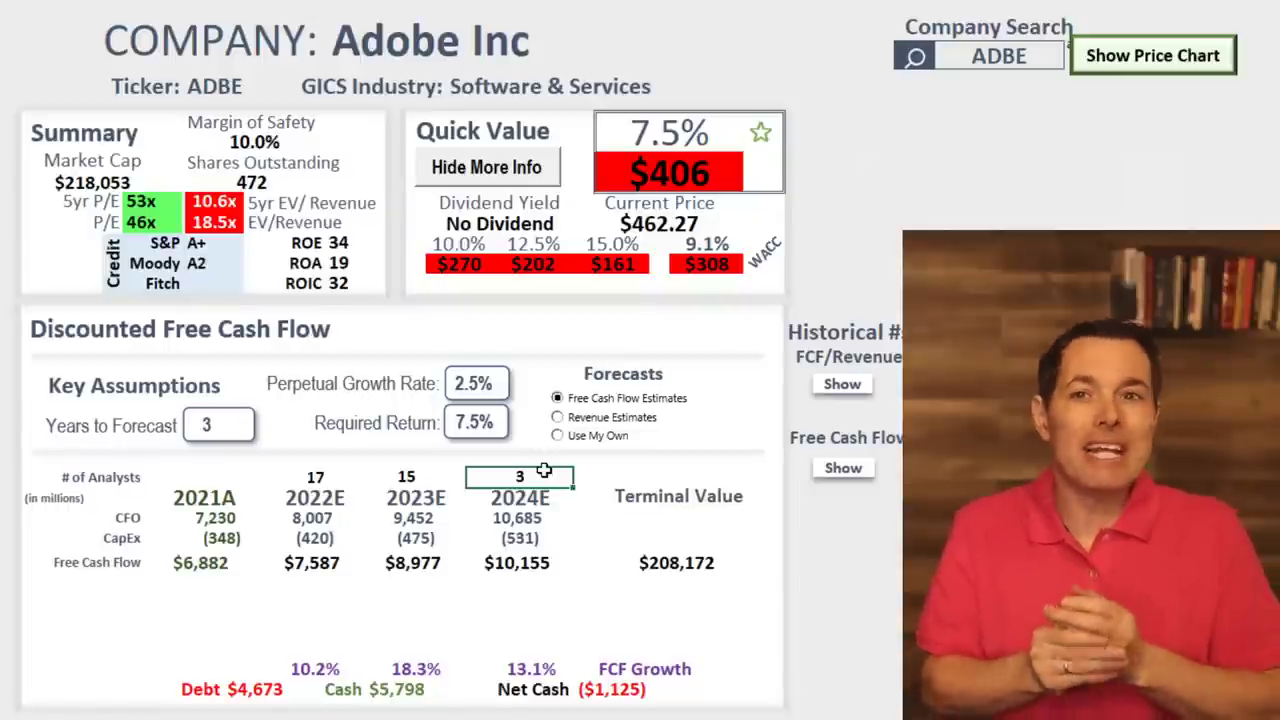
{"action": "left_click", "coordinate": [313, 678]}
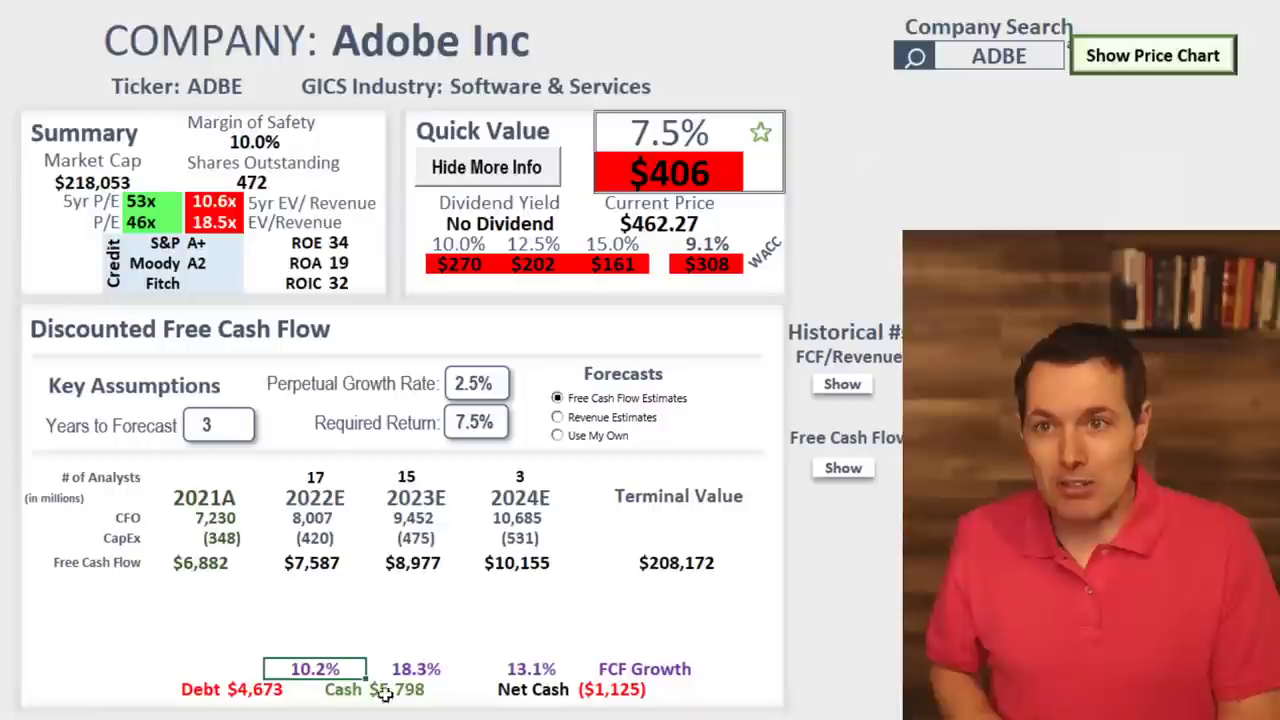
{"action": "left_click", "coordinate": [400, 668]}
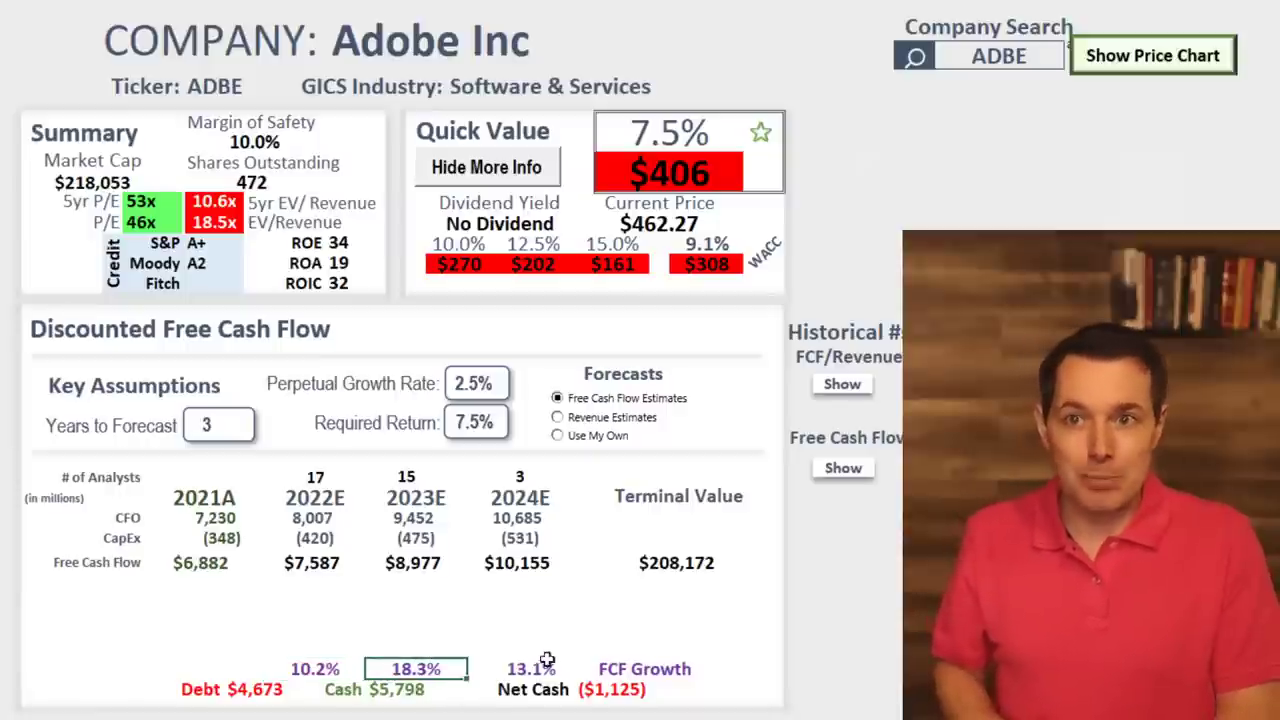
{"action": "left_click", "coordinate": [514, 676]}
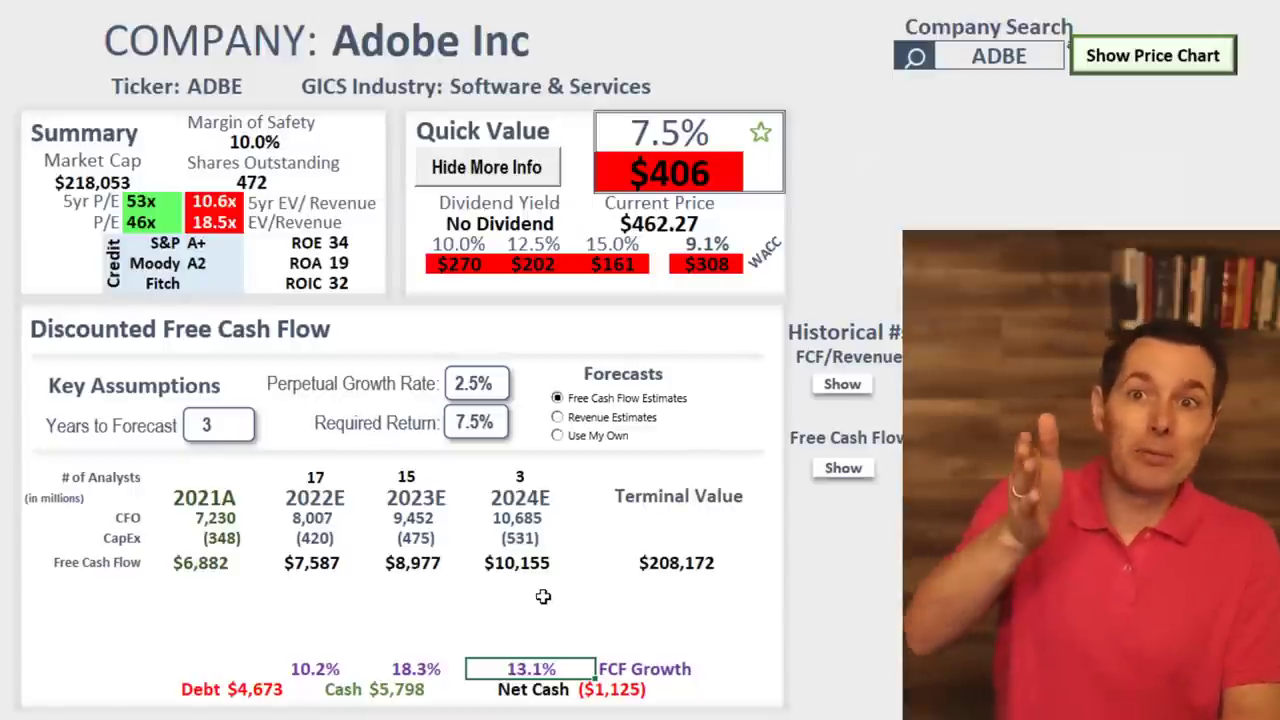
{"action": "left_click_drag", "start_coordinate": [540, 498], "coordinate": [520, 563]}
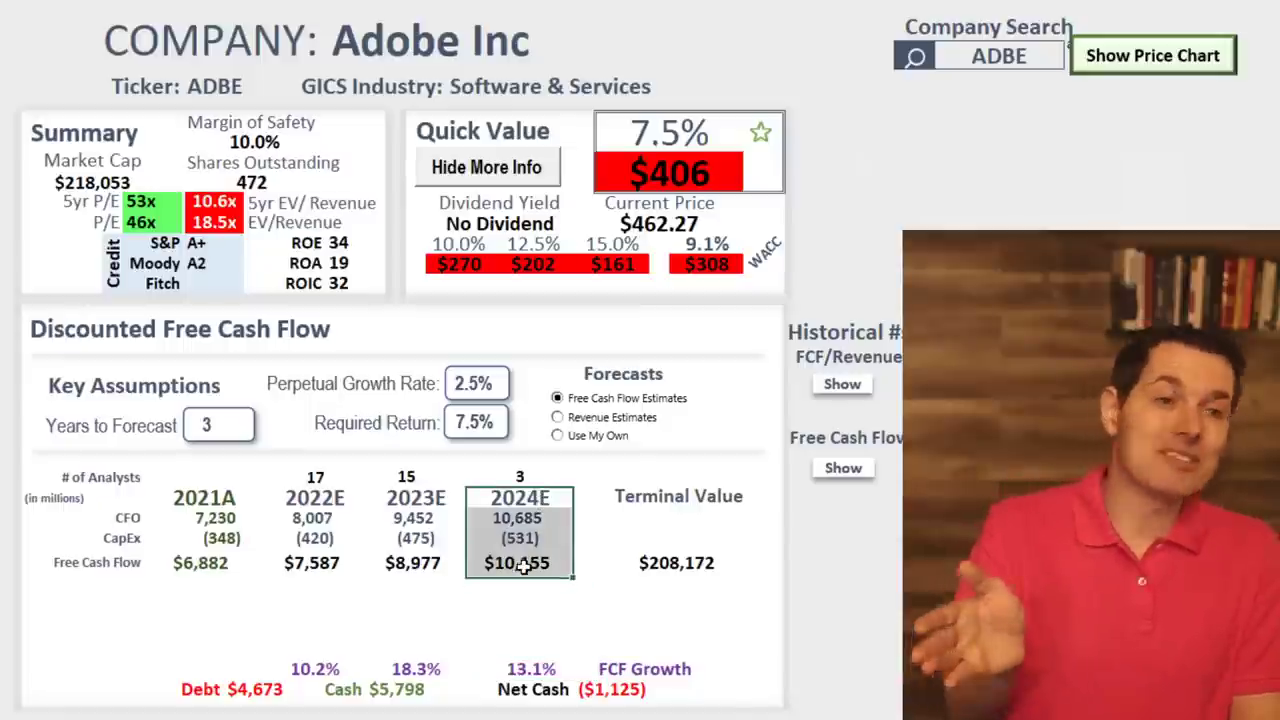
{"action": "left_click", "coordinate": [842, 630]}
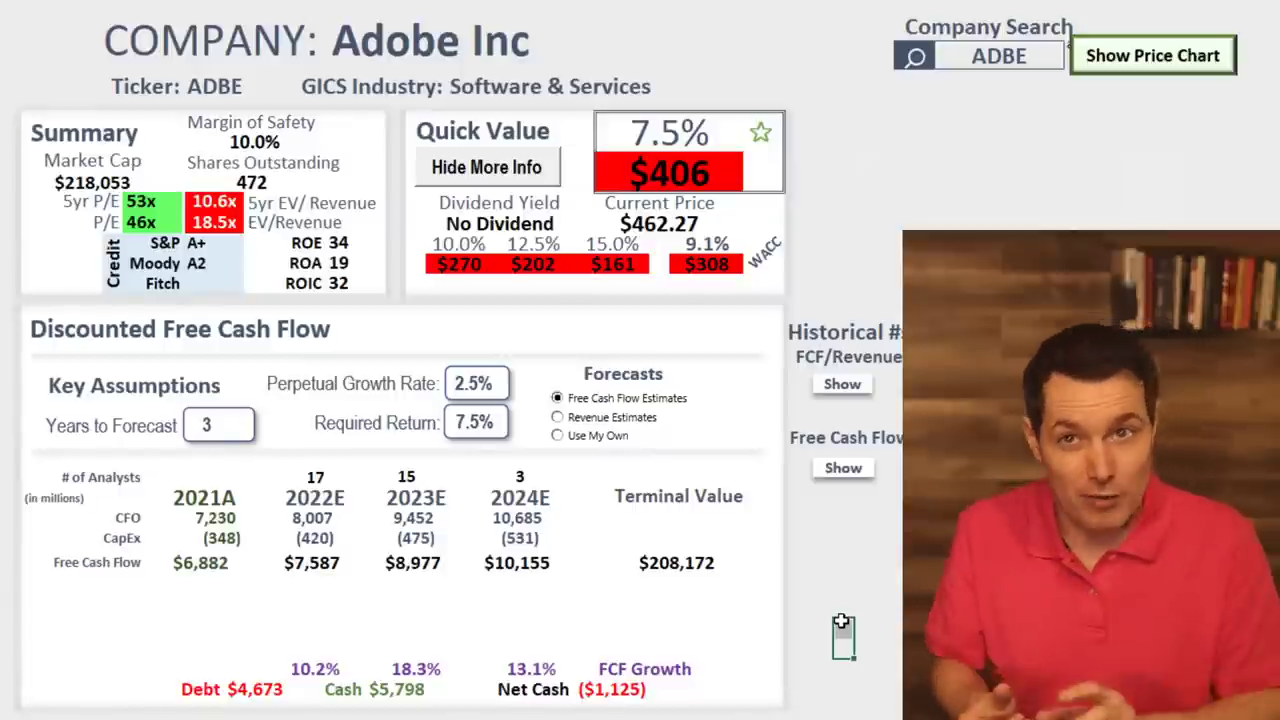
Compare Adobe's Quick Value estimate with the number of analysts per forecast year and the free cash flow row through 2024E.
{"action": "left_click", "coordinate": [653, 173]}
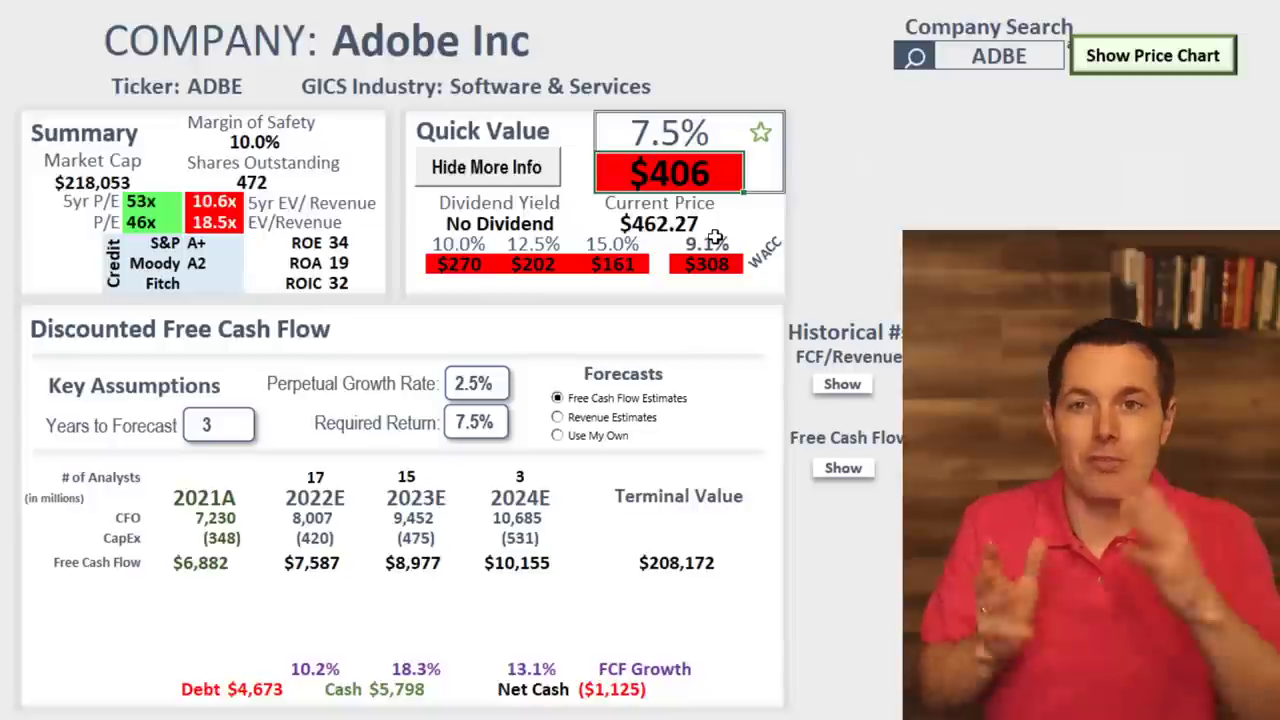
{"action": "left_click", "coordinate": [205, 486]}
{"action": "left_click_drag", "start_coordinate": [205, 486], "coordinate": [520, 480]}
{"action": "left_click", "coordinate": [520, 478]}
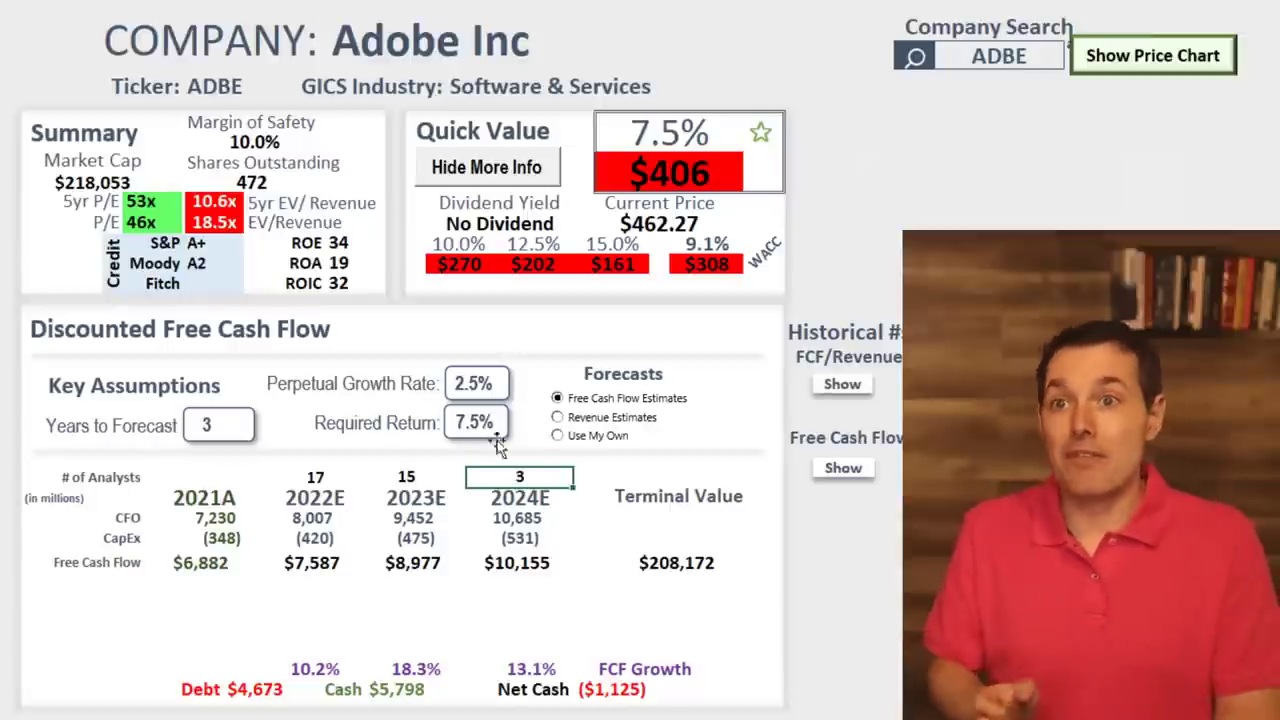
{"action": "left_click", "coordinate": [290, 474]}
{"action": "left_click", "coordinate": [418, 477]}
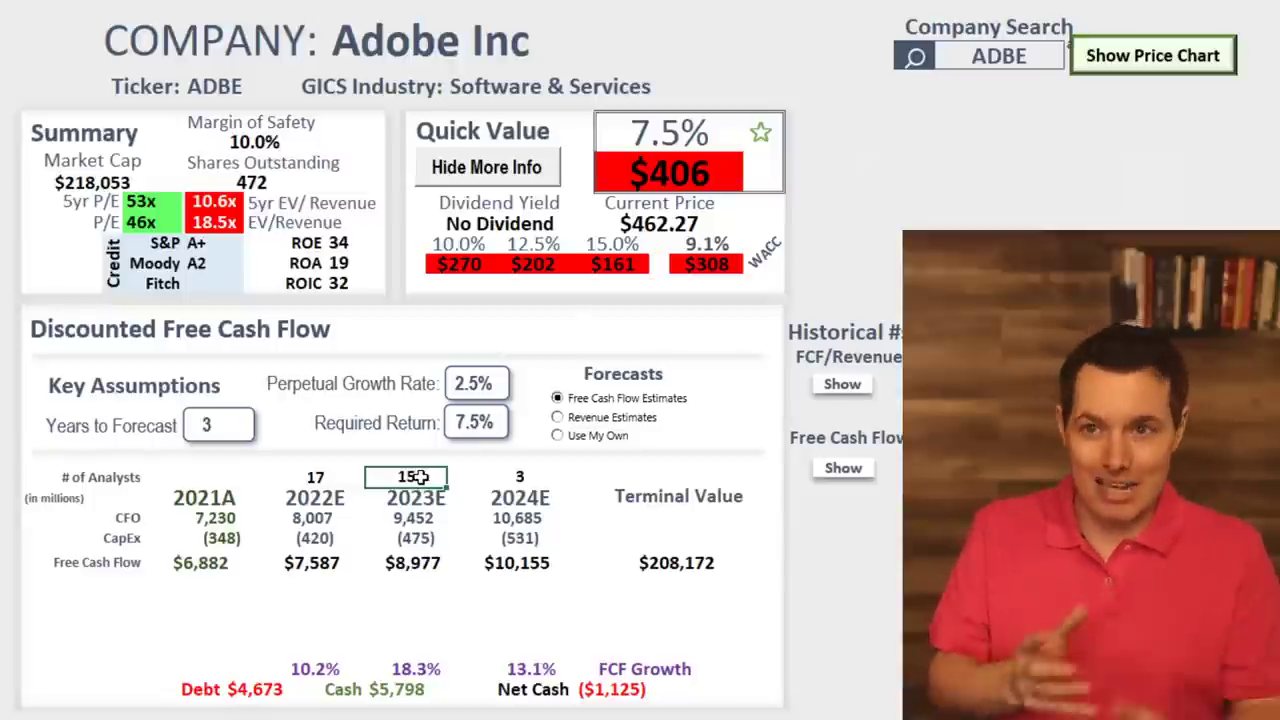
{"action": "left_click_drag", "start_coordinate": [51, 563], "coordinate": [480, 562]}
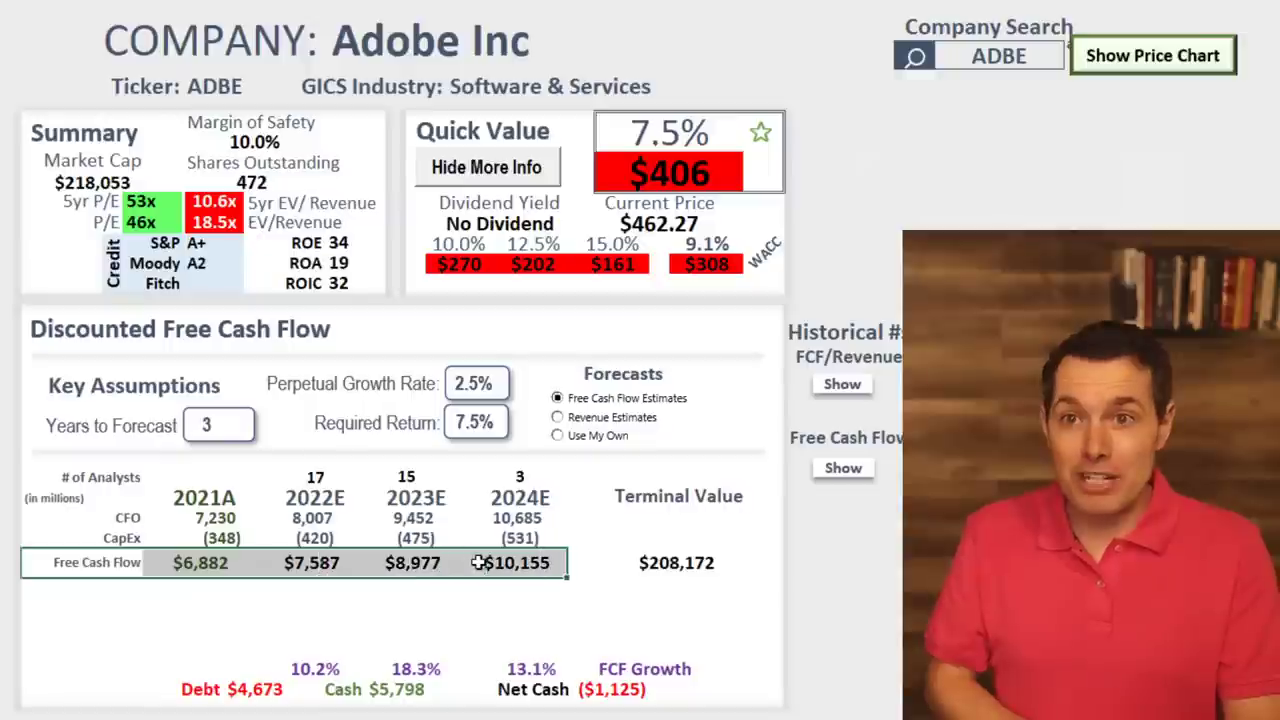
{"action": "left_click", "coordinate": [480, 562]}
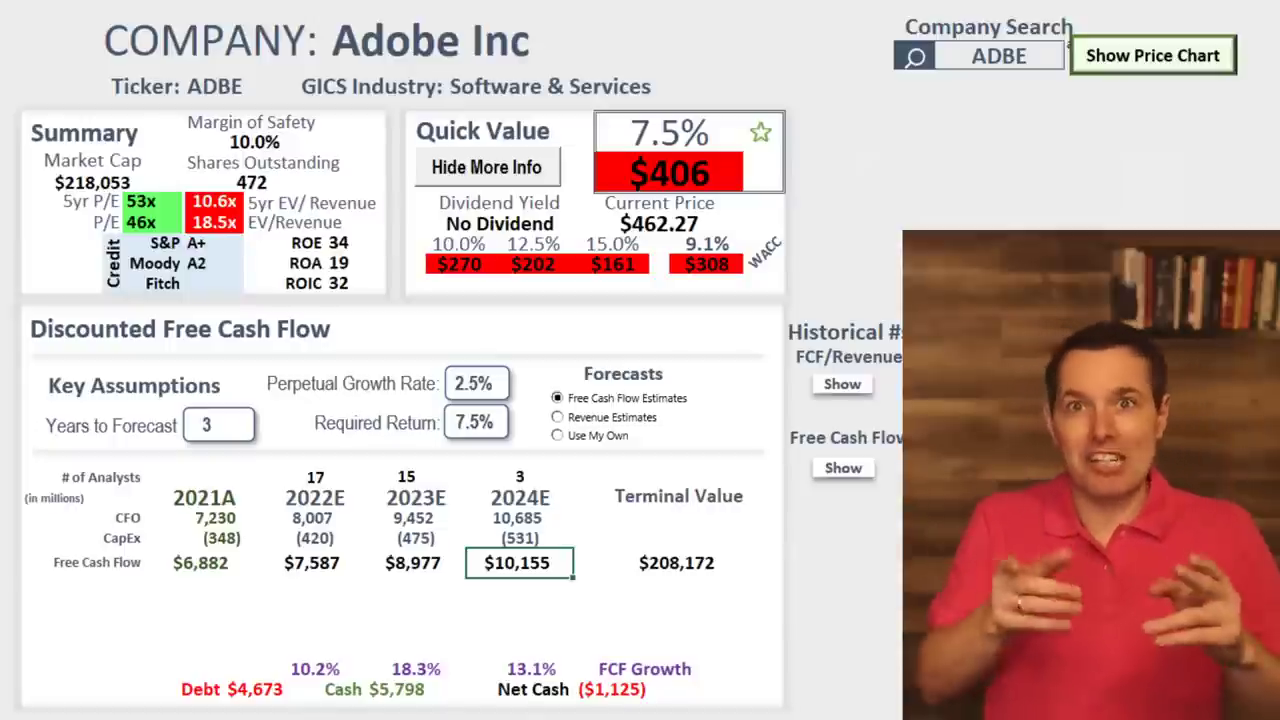
Replace the company search ticker with BABA to load Alibaba's valuation.
{"action": "left_click", "coordinate": [1018, 47]}
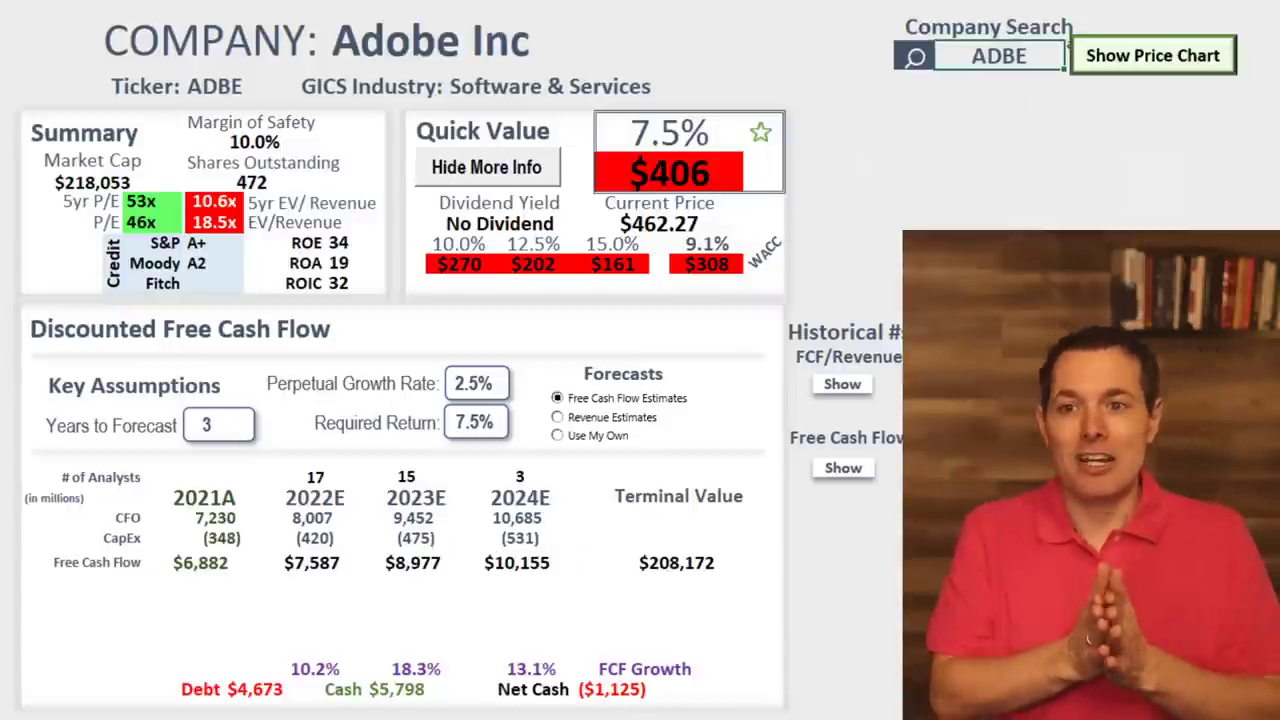
{"action": "left_click", "coordinate": [1045, 56]}
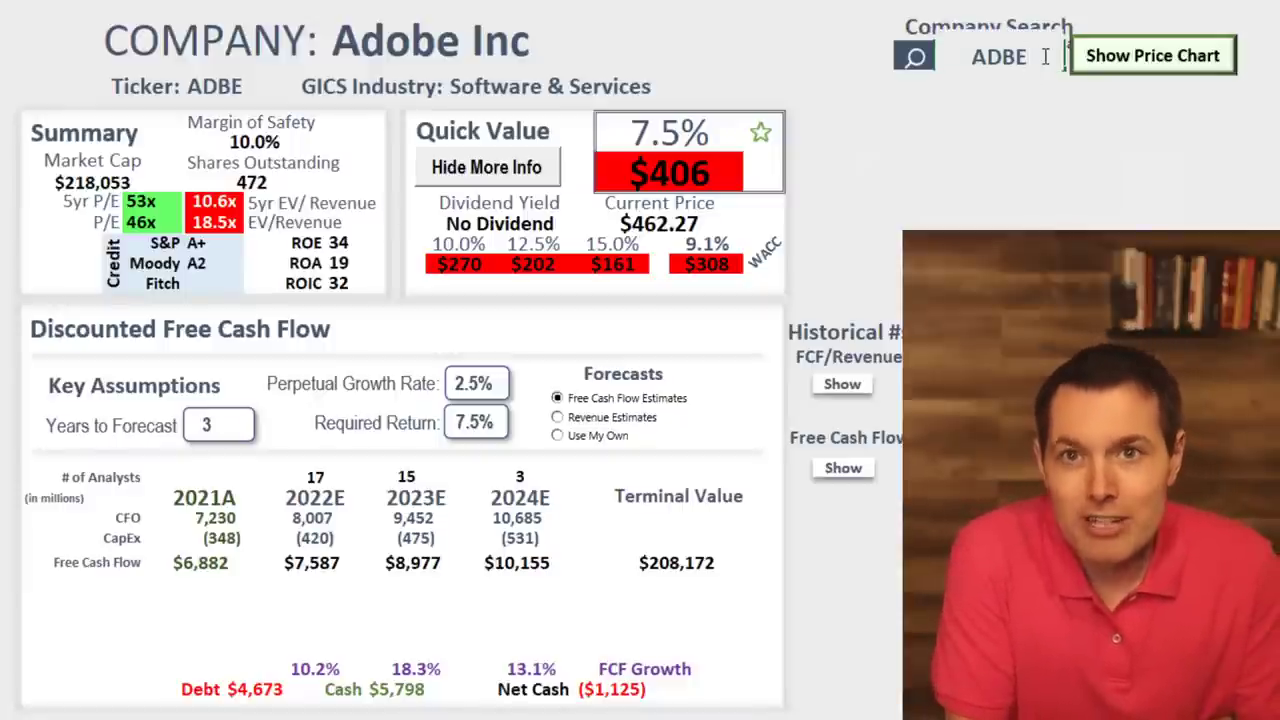
{"action": "key", "text": "BackSpace"}
{"action": "key", "text": "BackSpace"}
{"action": "key", "text": "BackSpace"}
{"action": "key", "text": "BackSpace"}
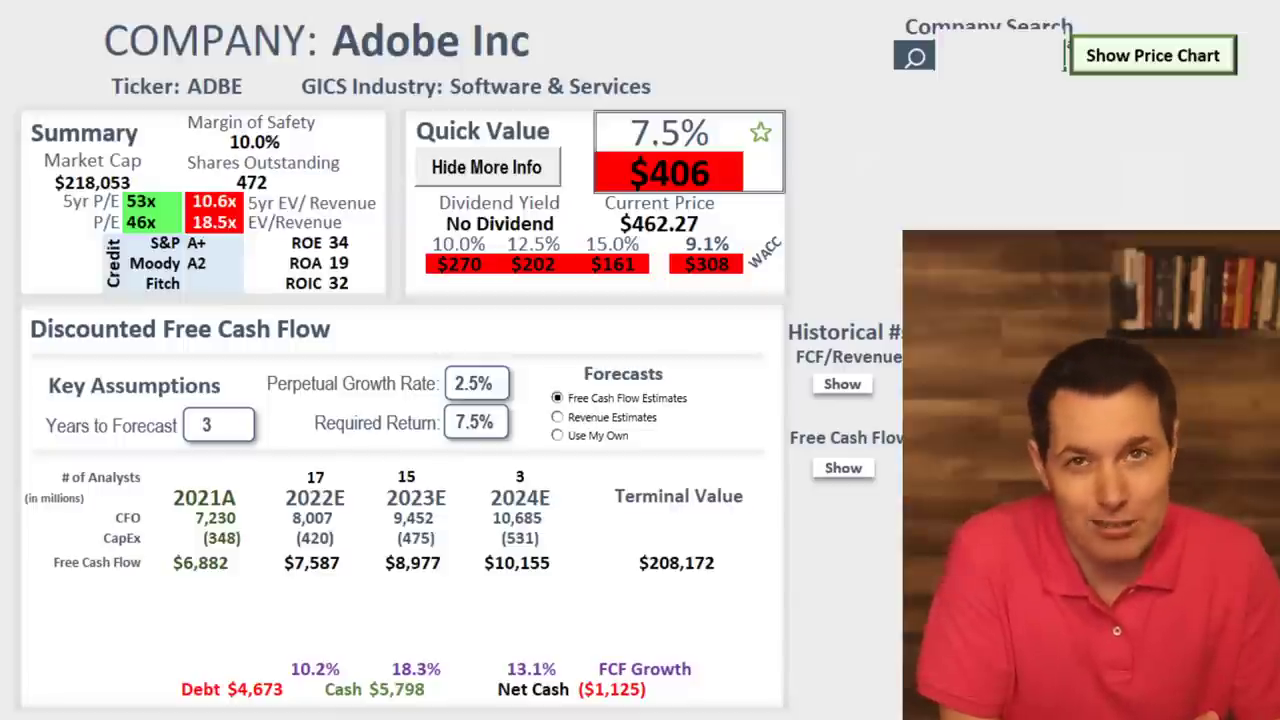
{"action": "type", "text": "BABA"}
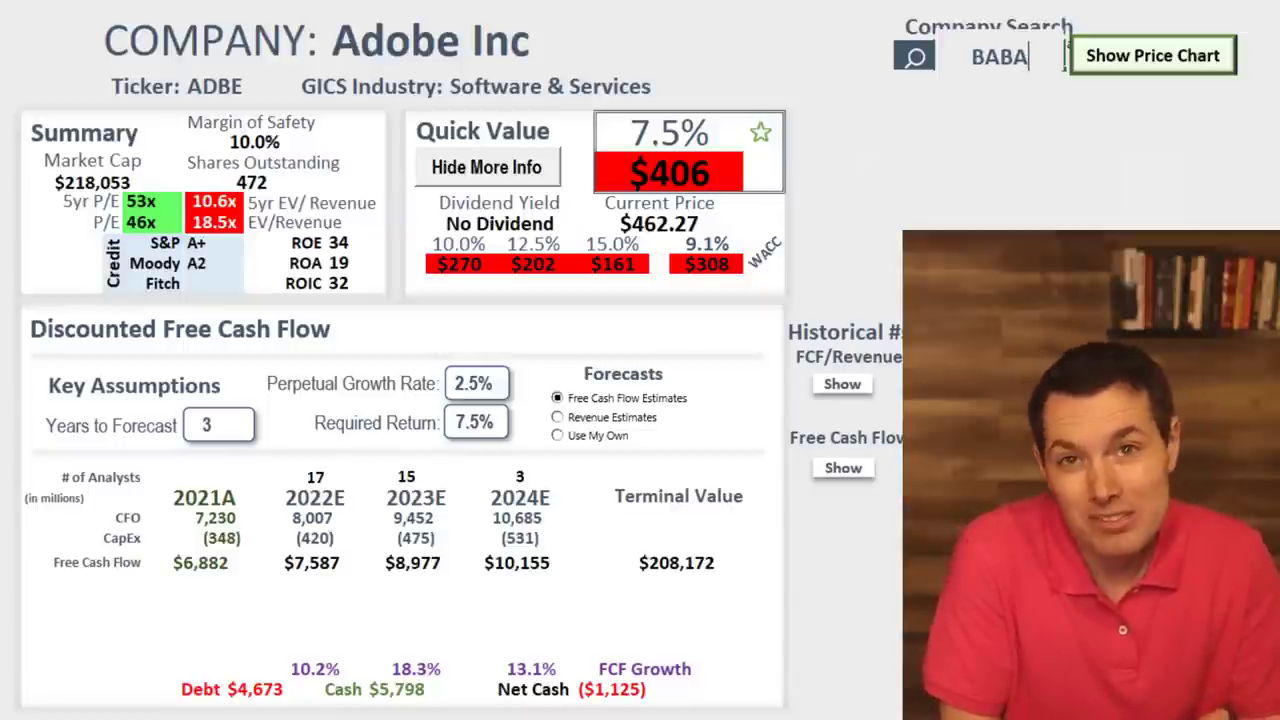
{"action": "key", "text": "Return"}
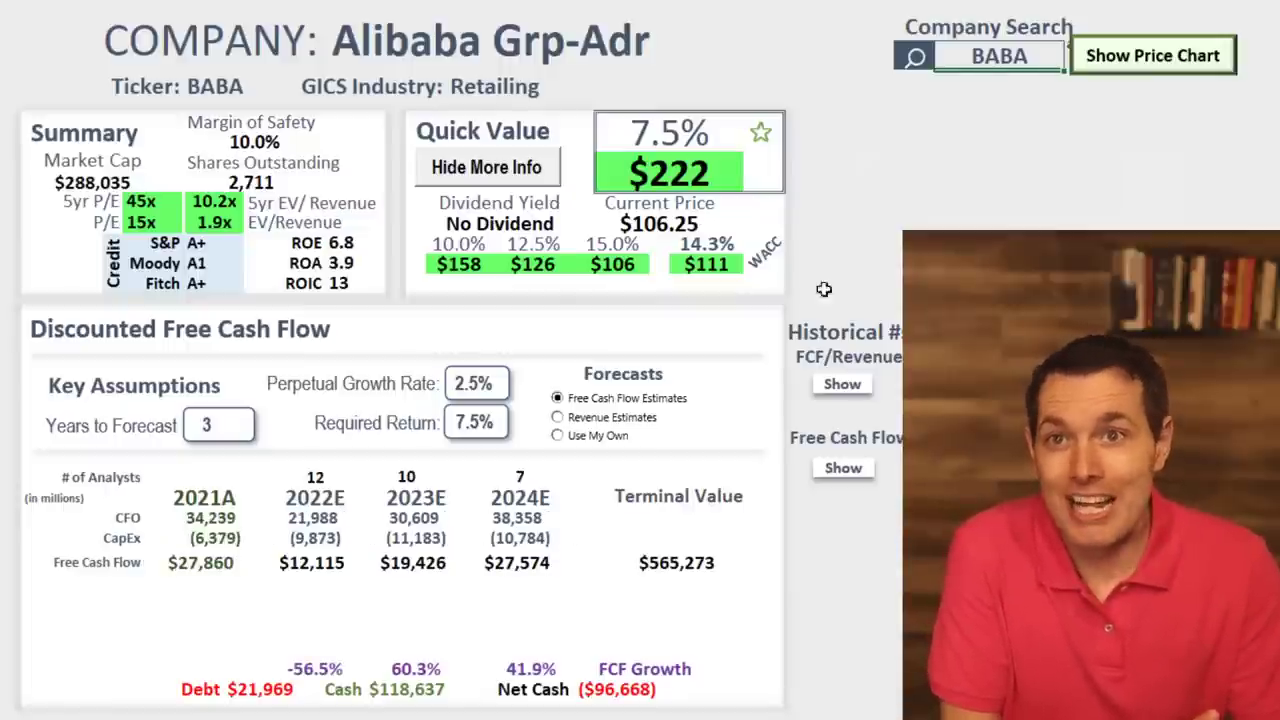
Examine Alibaba's WACC, free cash flow from 2021A to 2024E, P/E ratio, and credit ratings from S&P, Moody and Fitch.
{"action": "left_click", "coordinate": [743, 245]}
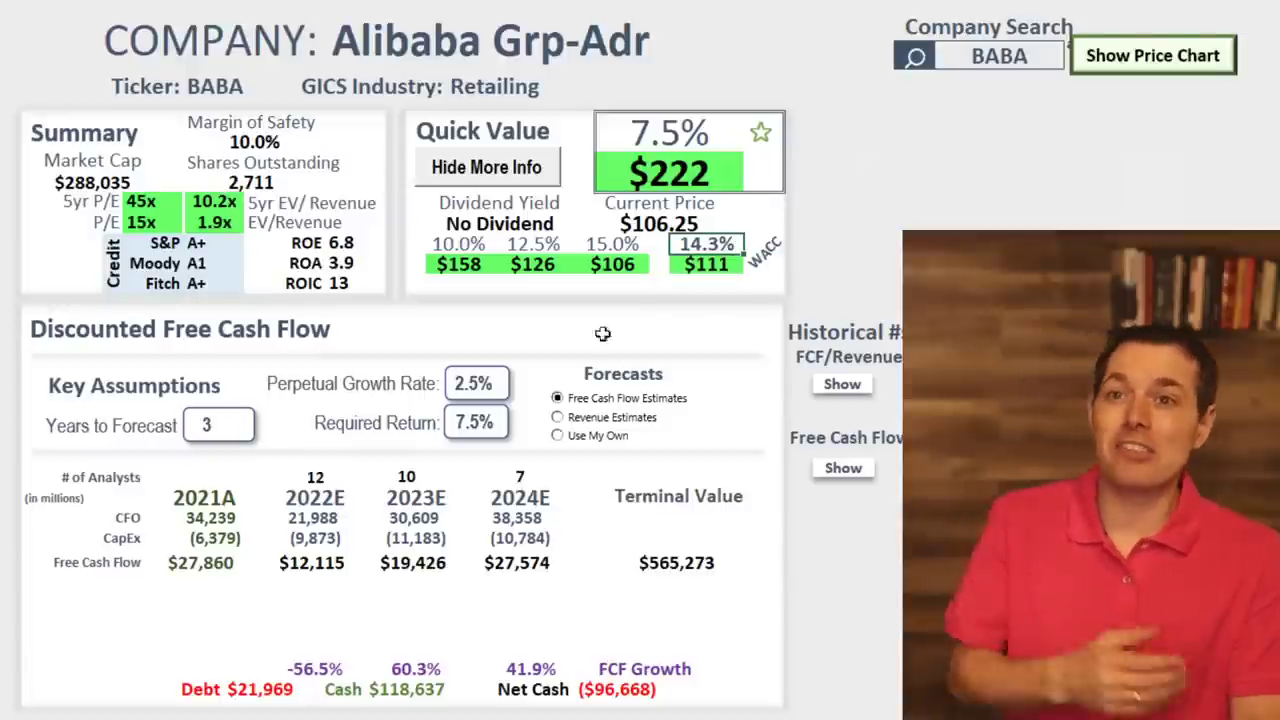
{"action": "left_click", "coordinate": [183, 563]}
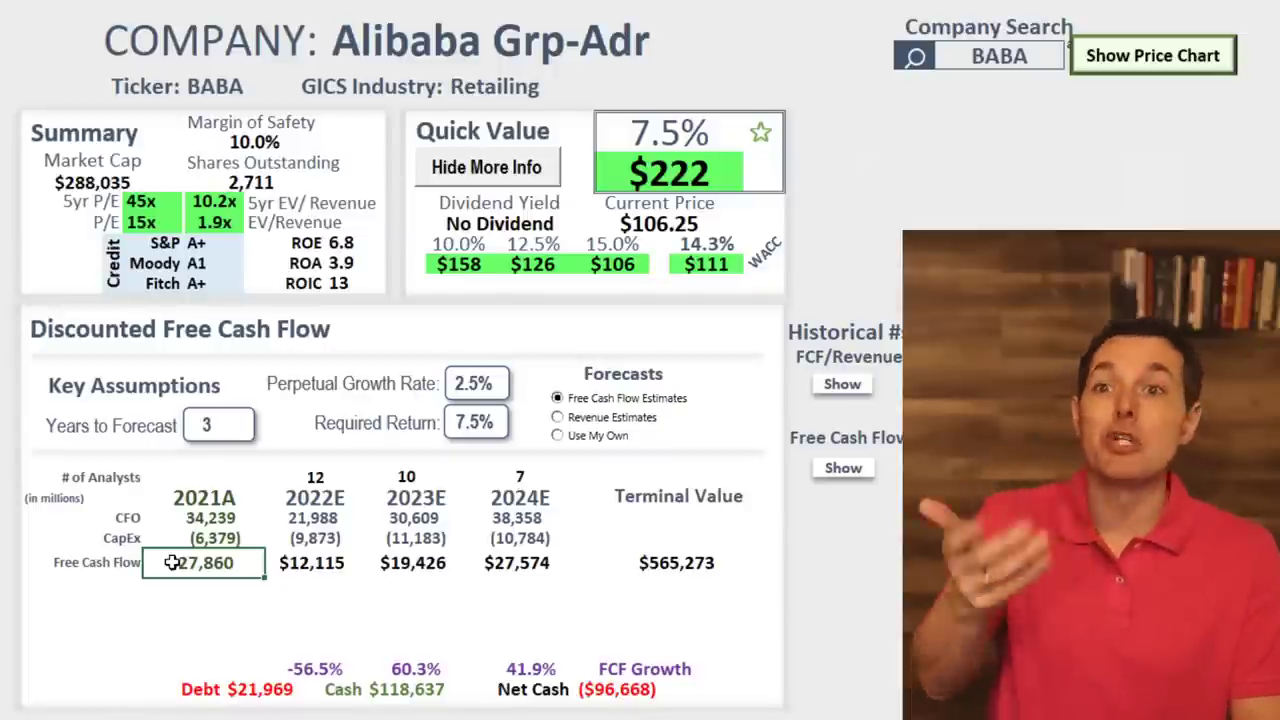
{"action": "left_click", "coordinate": [332, 568]}
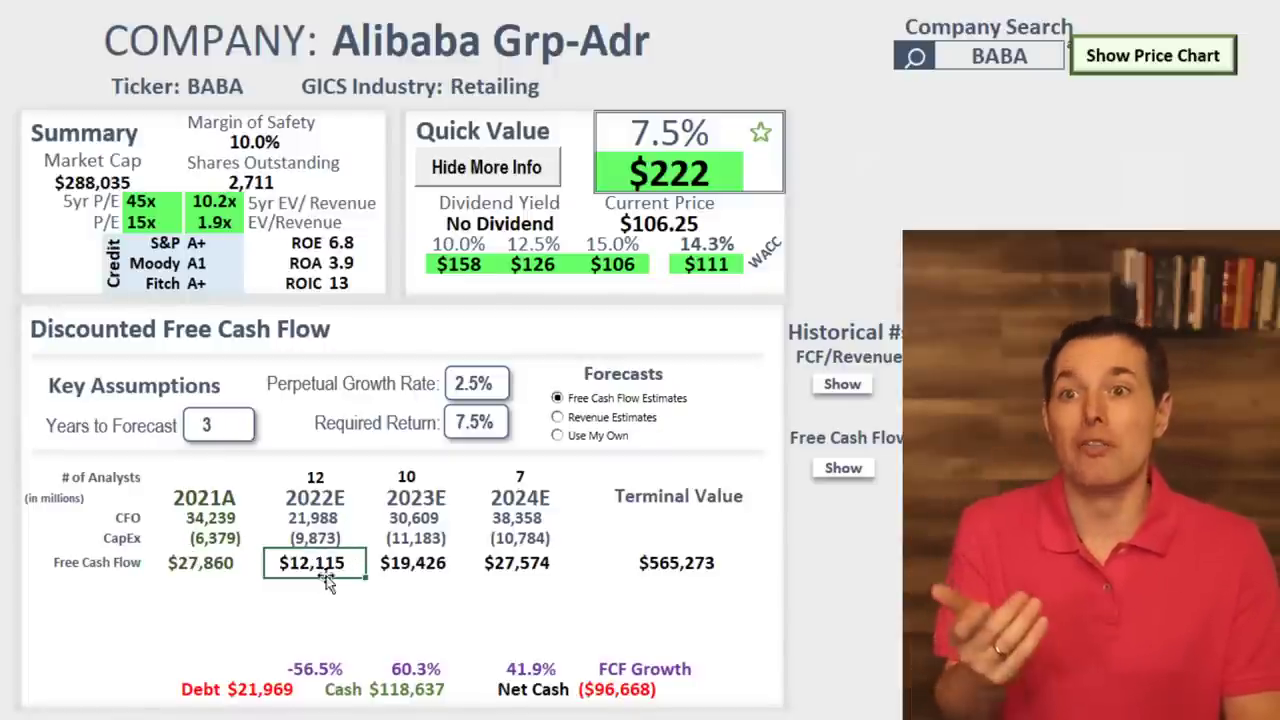
{"action": "left_click", "coordinate": [381, 563]}
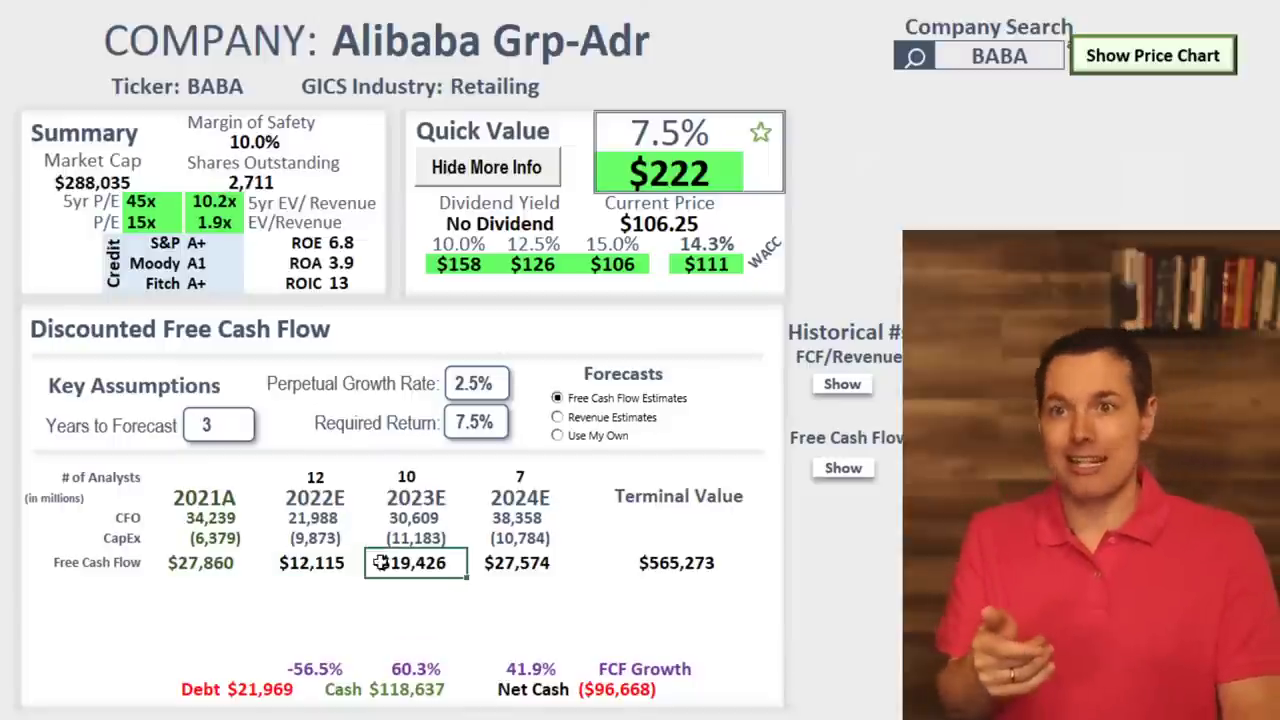
{"action": "left_click", "coordinate": [488, 562]}
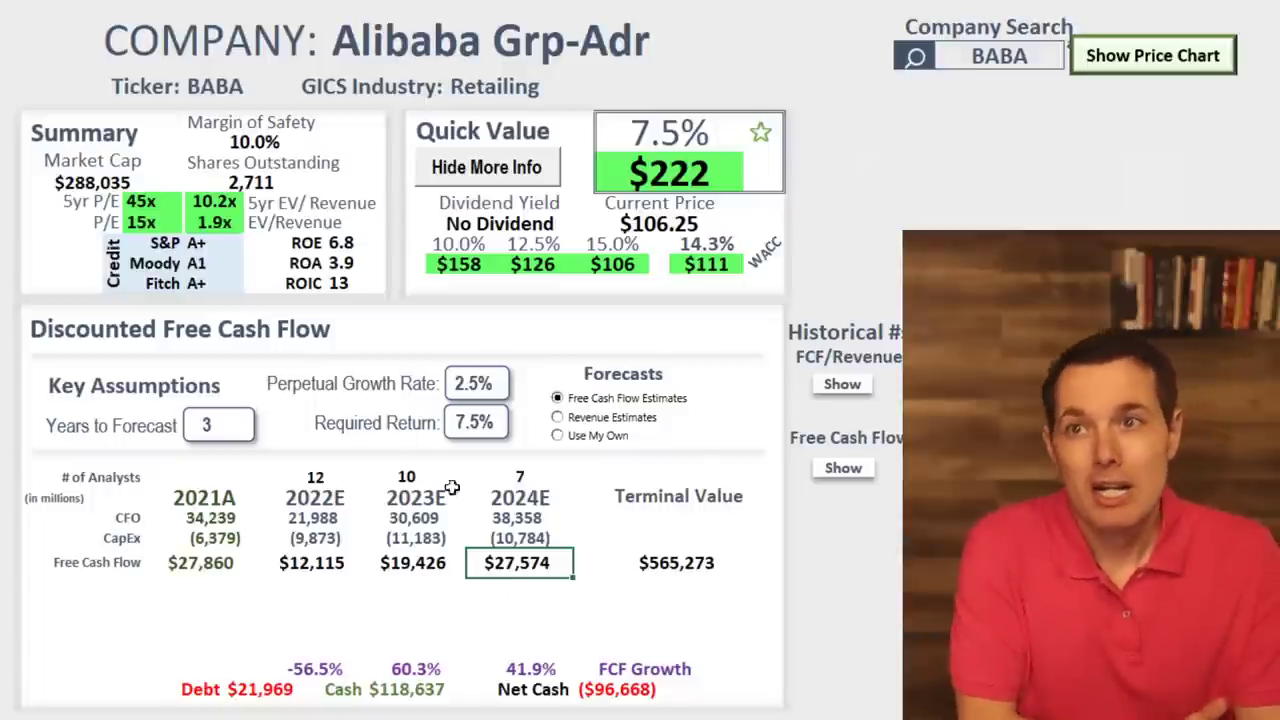
{"action": "left_click", "coordinate": [158, 220]}
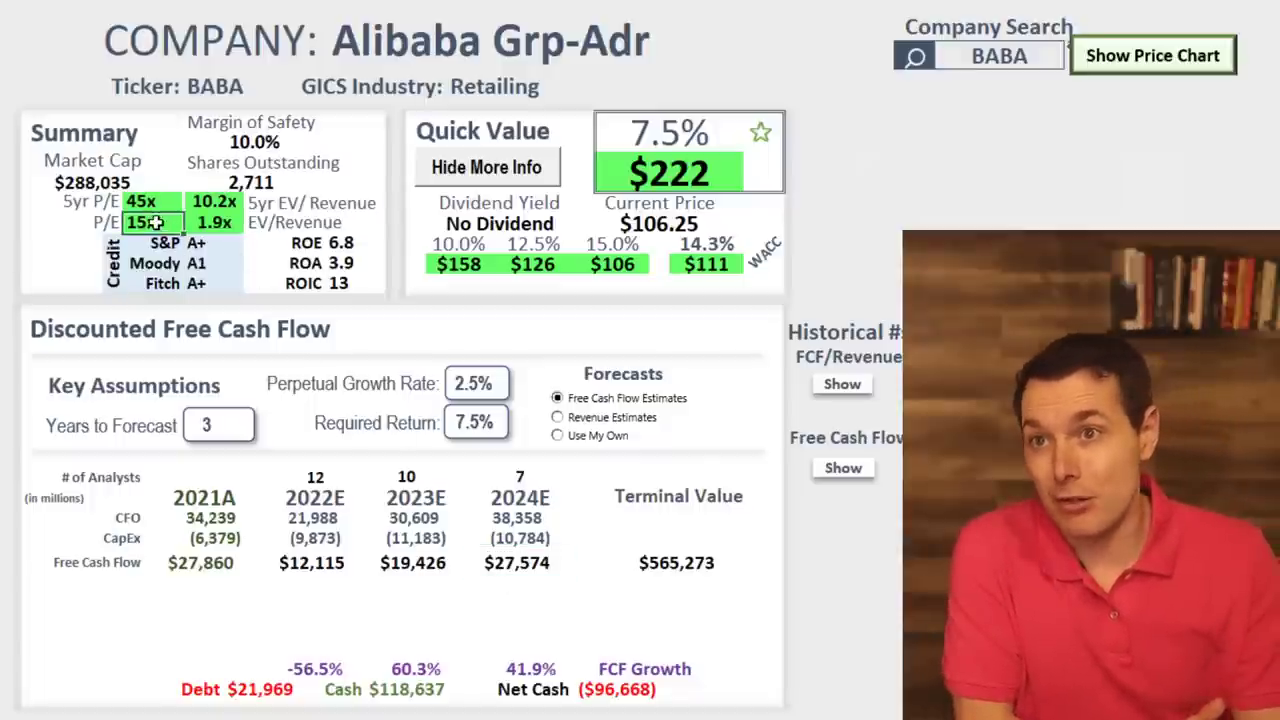
{"action": "left_click_drag", "start_coordinate": [137, 243], "coordinate": [218, 290]}
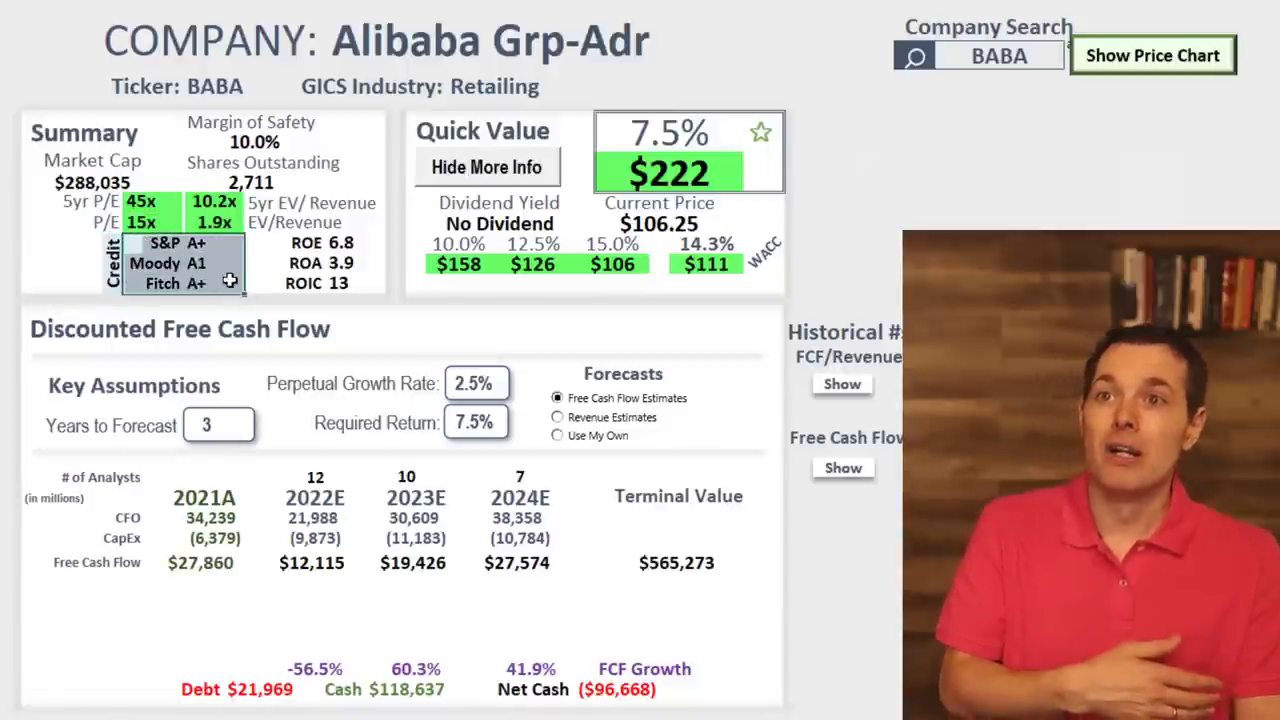
{"action": "left_click", "coordinate": [234, 282]}
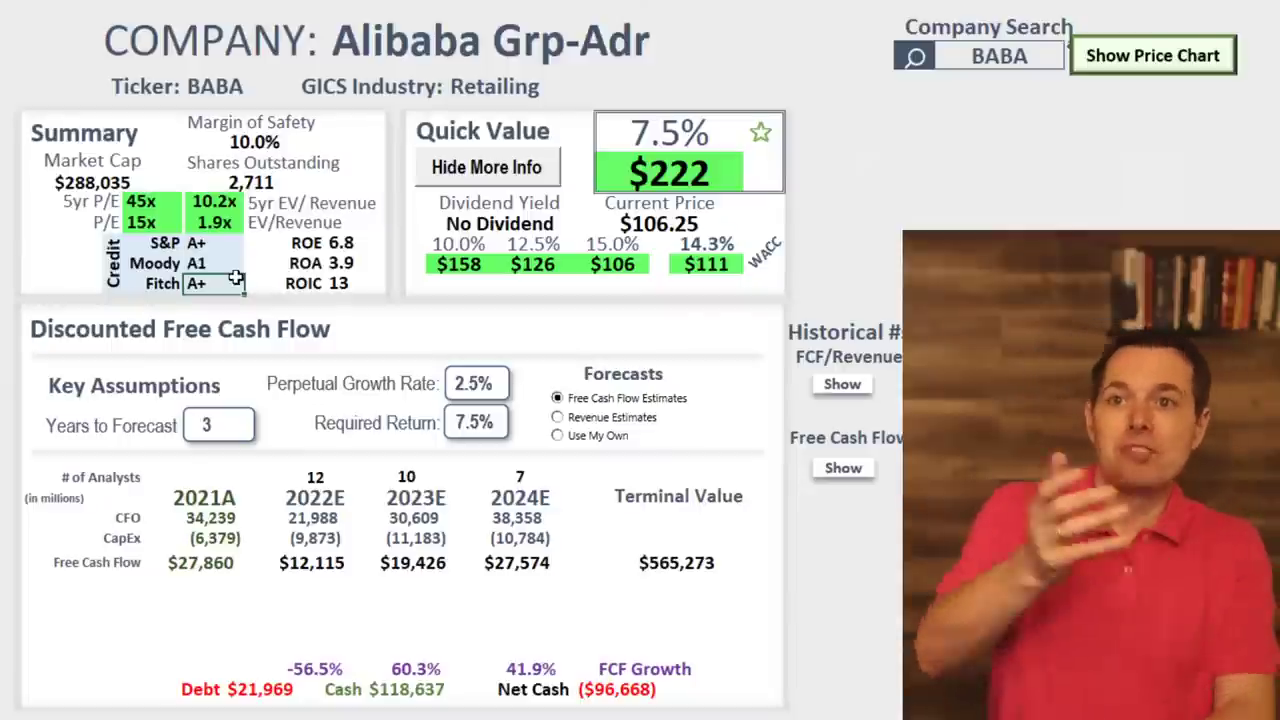
{"action": "left_click_drag", "start_coordinate": [208, 243], "coordinate": [152, 240]}
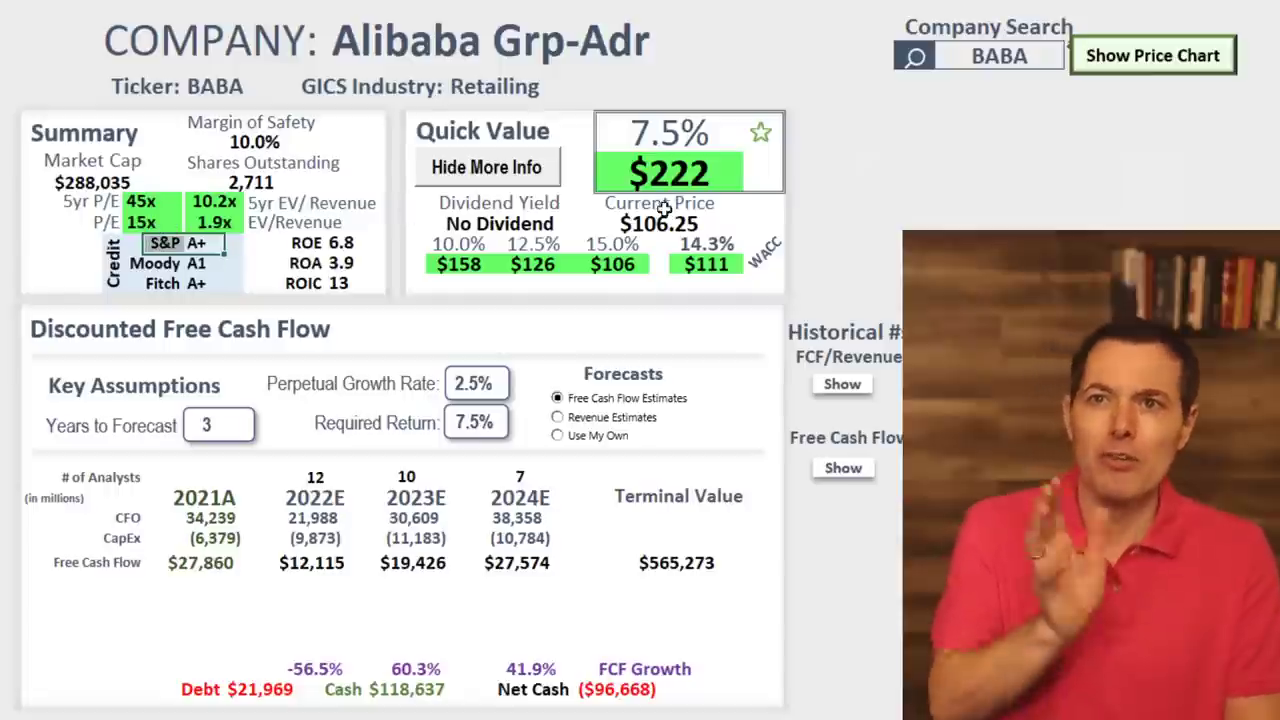
{"action": "left_click", "coordinate": [1003, 60]}
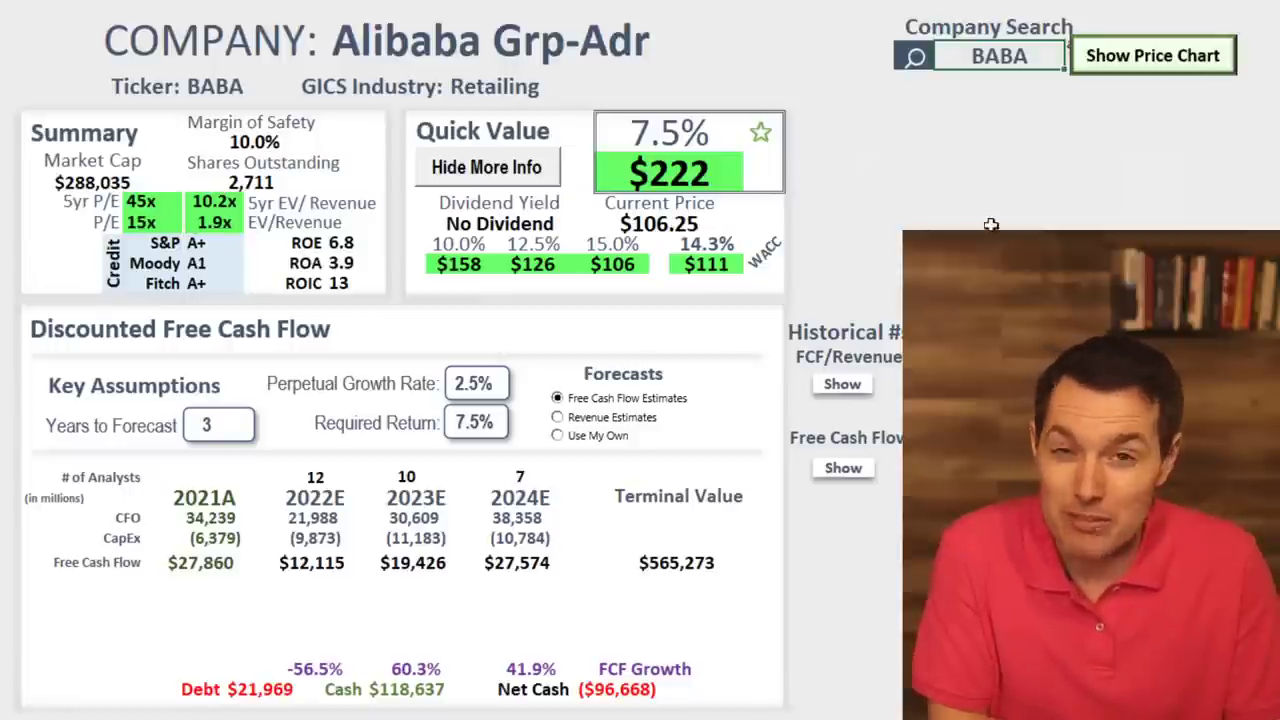
Replace the company search ticker with MMM to load 3M's valuation.
{"action": "left_click", "coordinate": [1040, 55]}
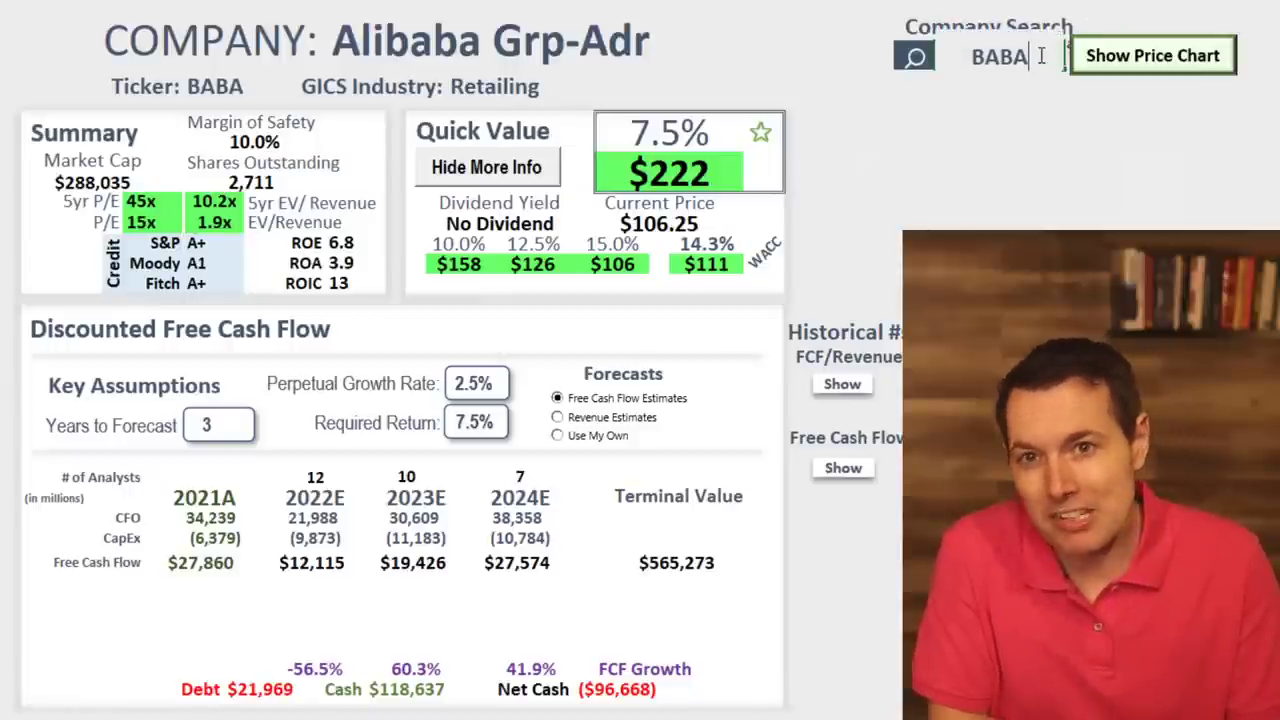
{"action": "key", "text": "BackSpace"}
{"action": "key", "text": "BackSpace"}
{"action": "key", "text": "BackSpace"}
{"action": "key", "text": "BackSpace"}
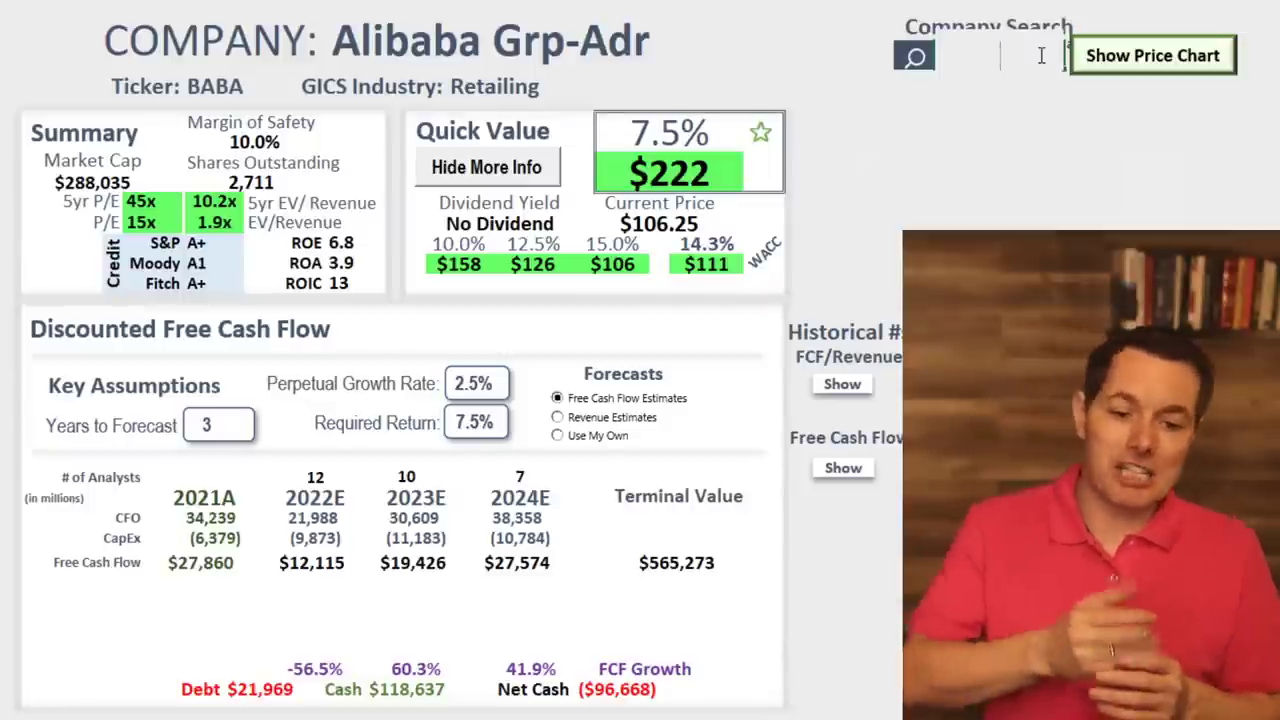
{"action": "type", "text": "MMM"}
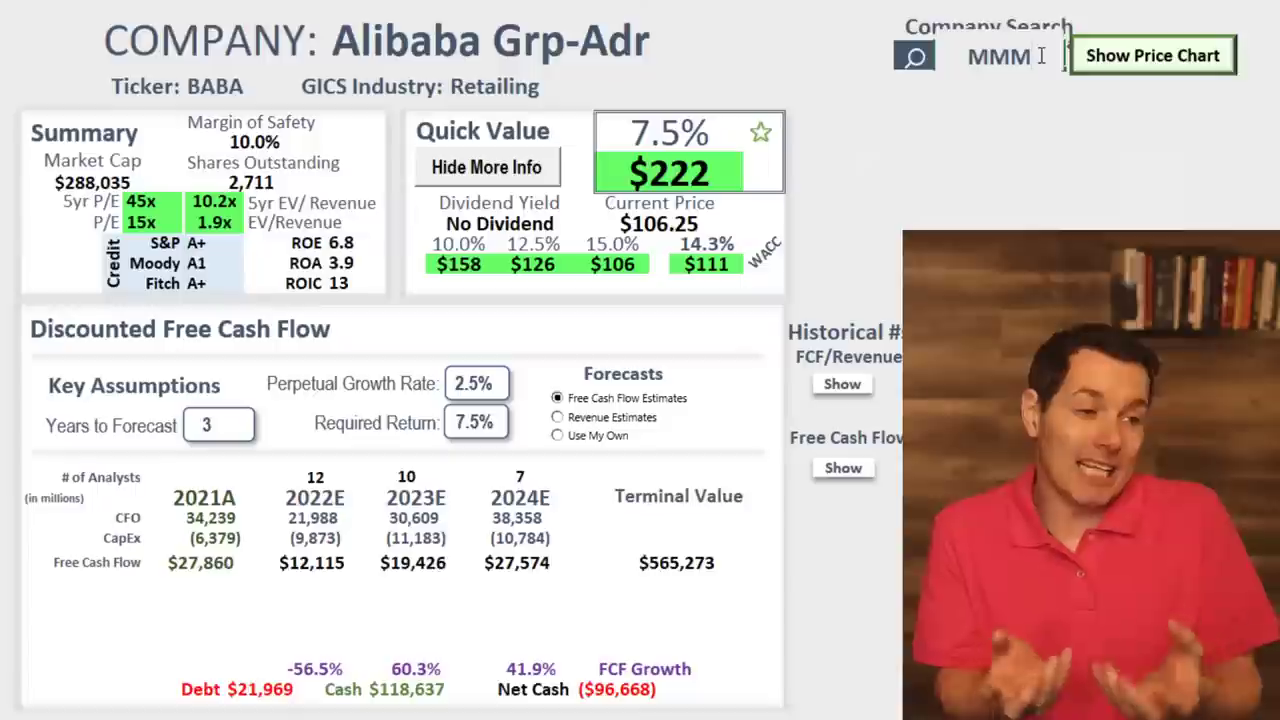
{"action": "key", "text": "Return"}
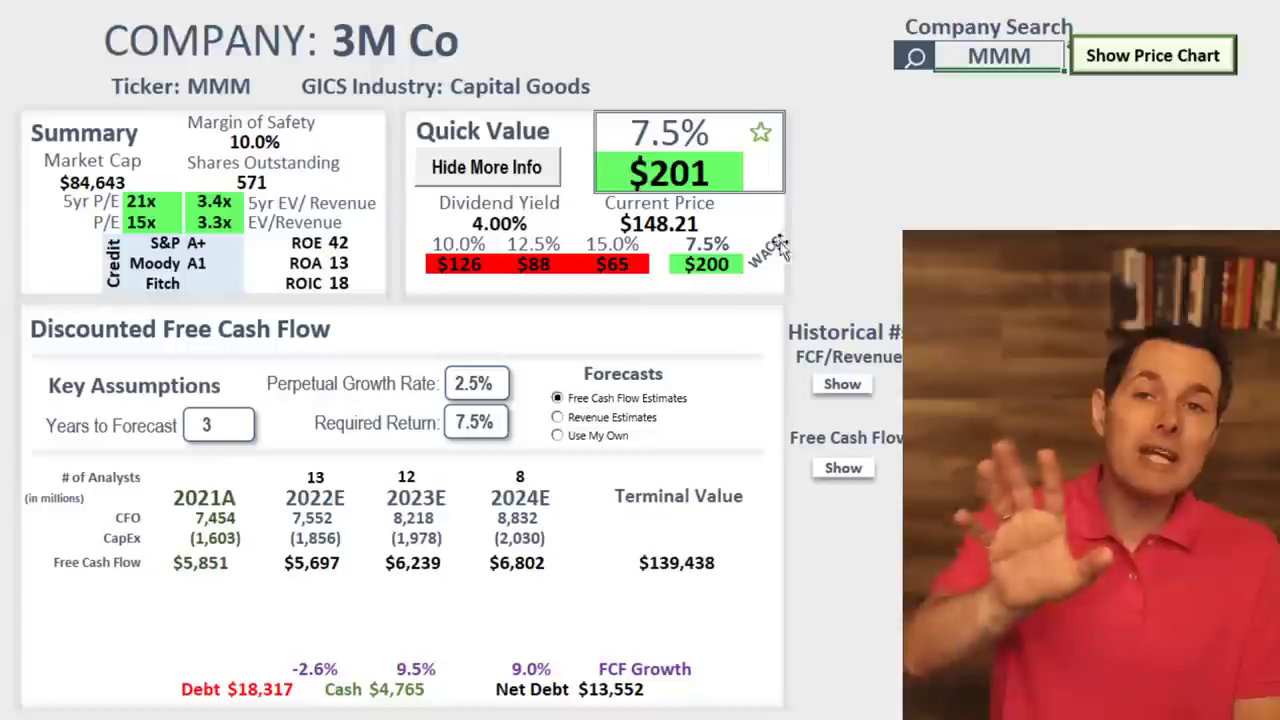
Examine 3M's Quick Value estimate against its current price, then its WACC-based value and P/E ratio.
{"action": "left_click", "coordinate": [666, 132]}
{"action": "left_click", "coordinate": [715, 170]}
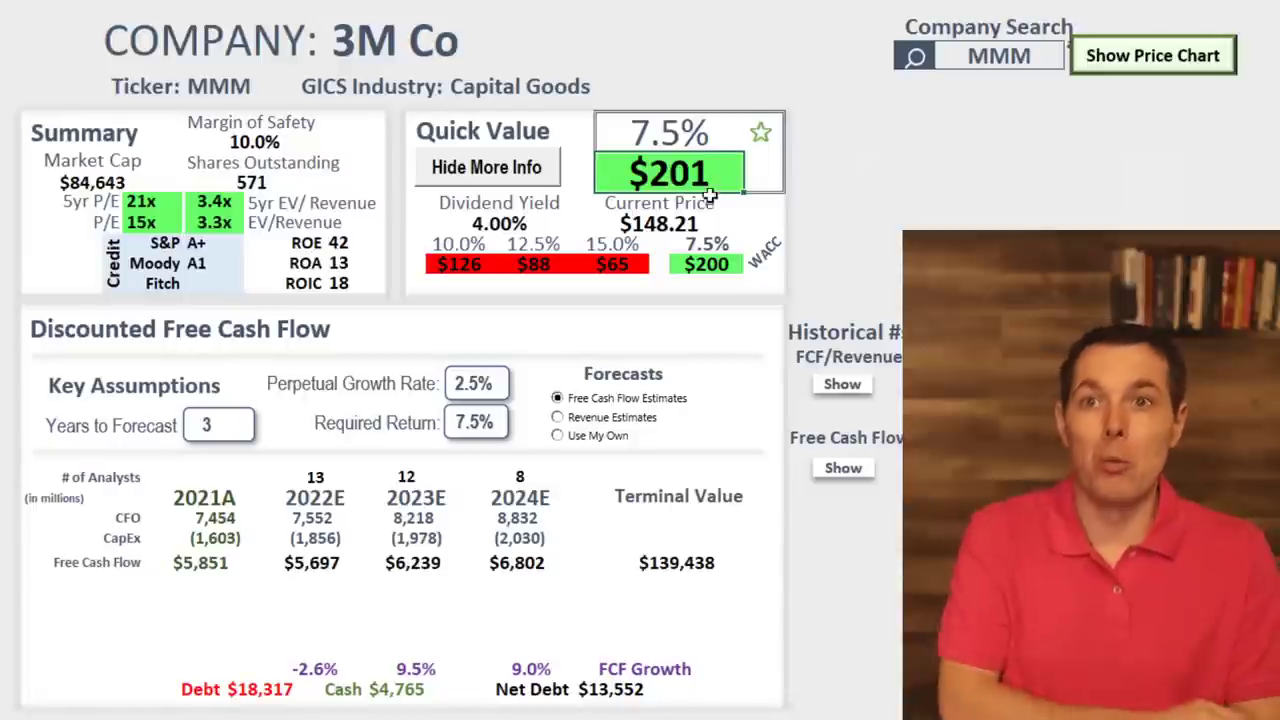
{"action": "left_click", "coordinate": [686, 226]}
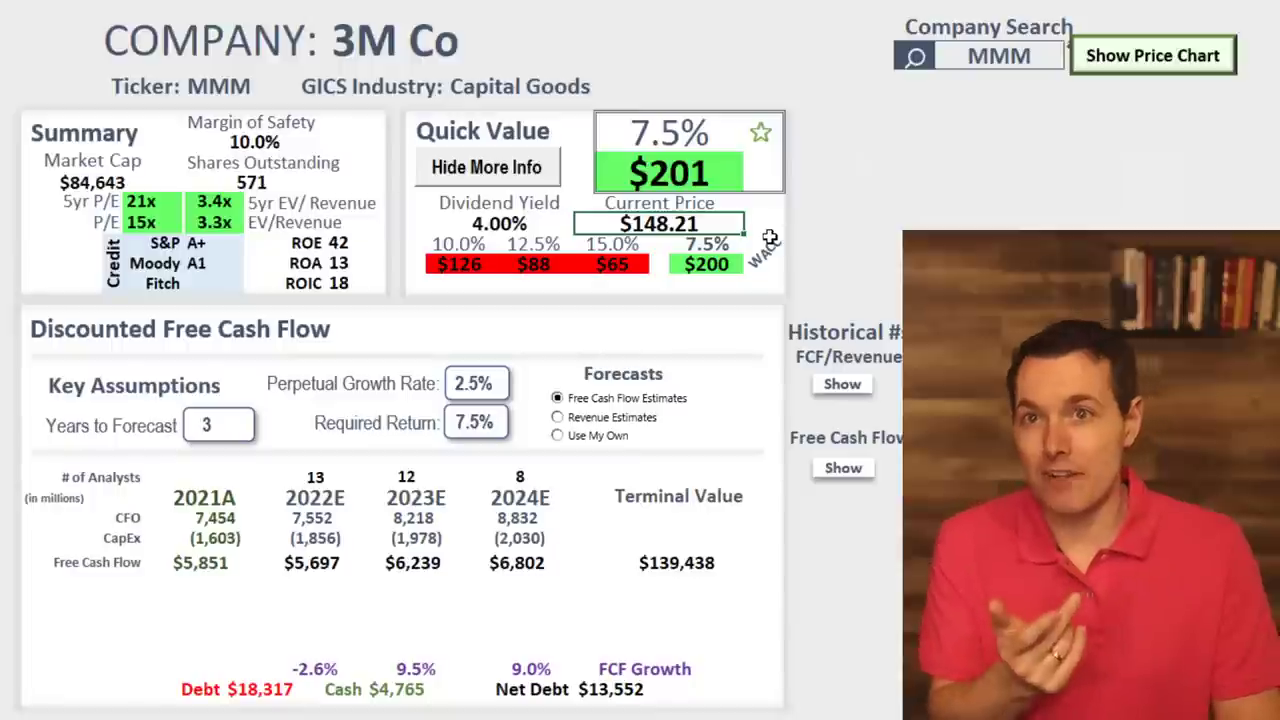
{"action": "left_click", "coordinate": [697, 133]}
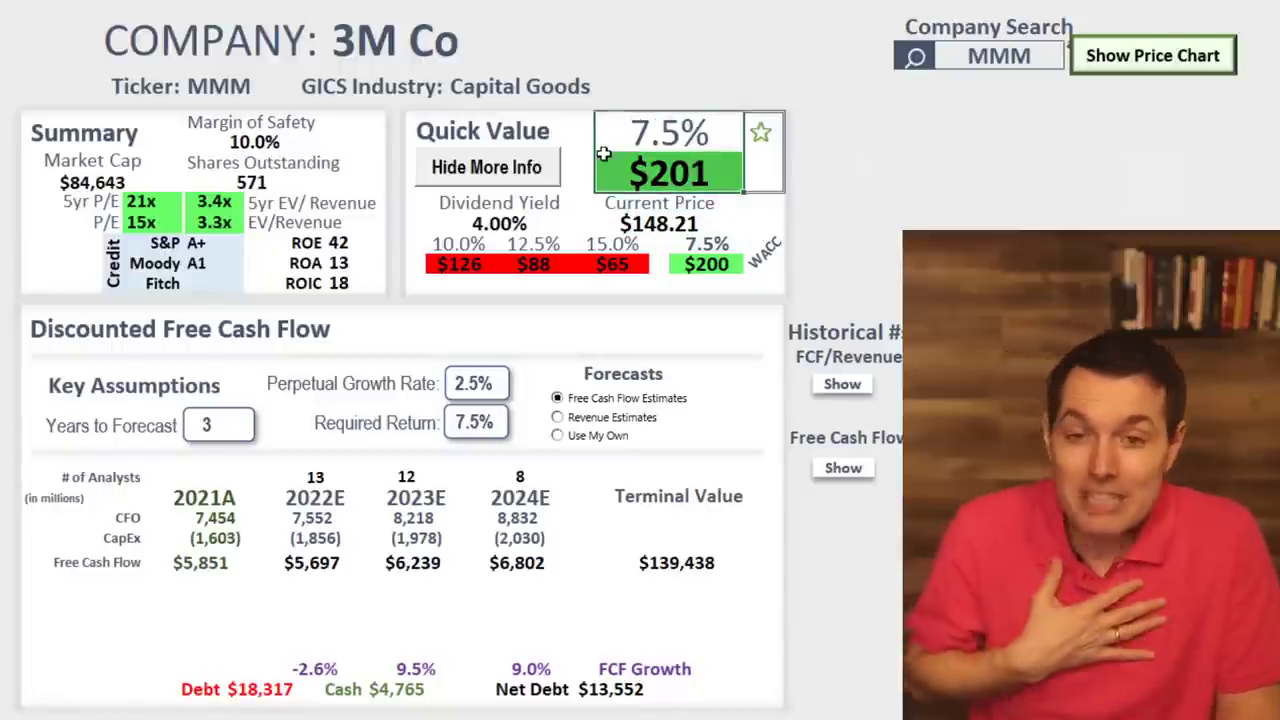
{"action": "left_click", "coordinate": [707, 264]}
{"action": "left_click", "coordinate": [757, 258]}
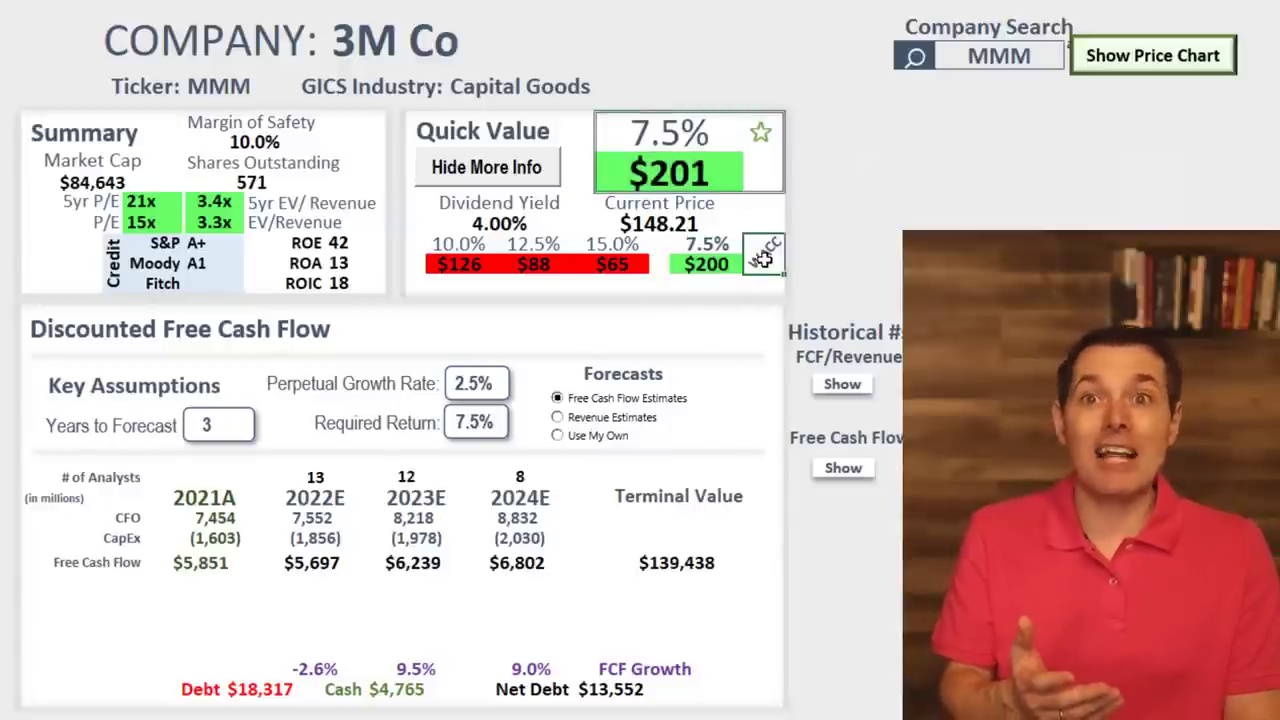
{"action": "left_click", "coordinate": [728, 258]}
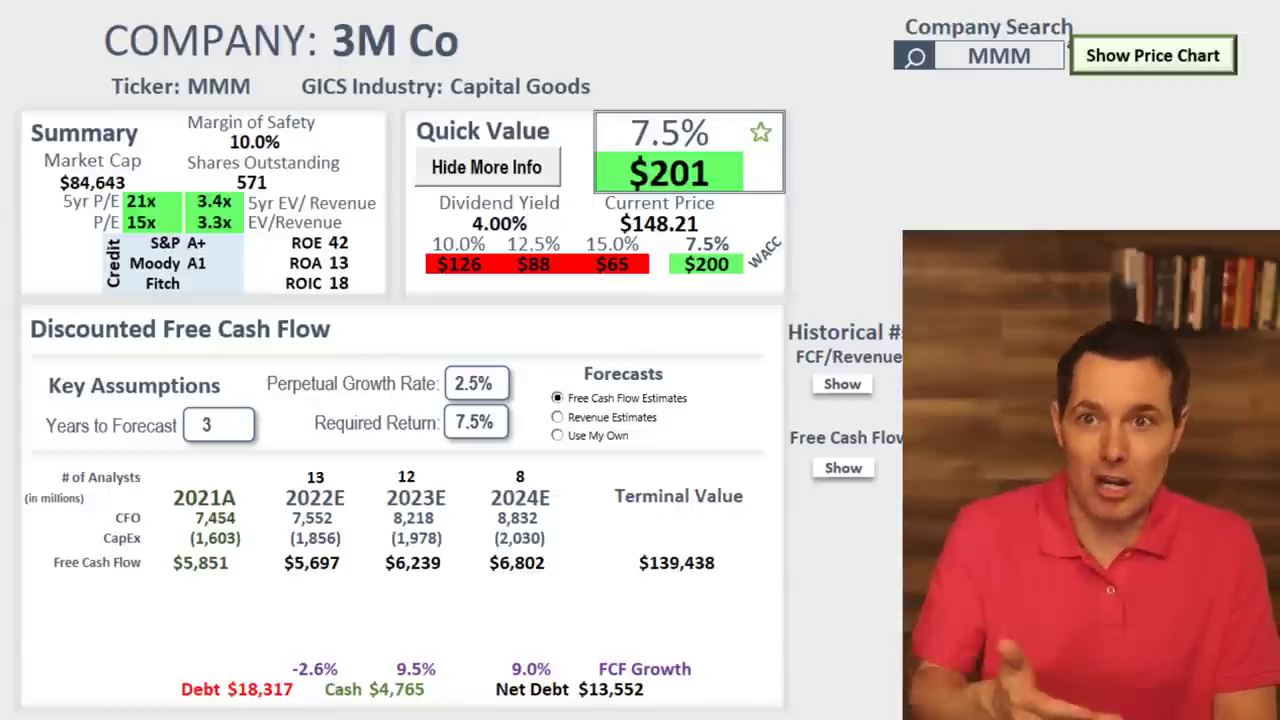
{"action": "left_click", "coordinate": [1000, 56]}
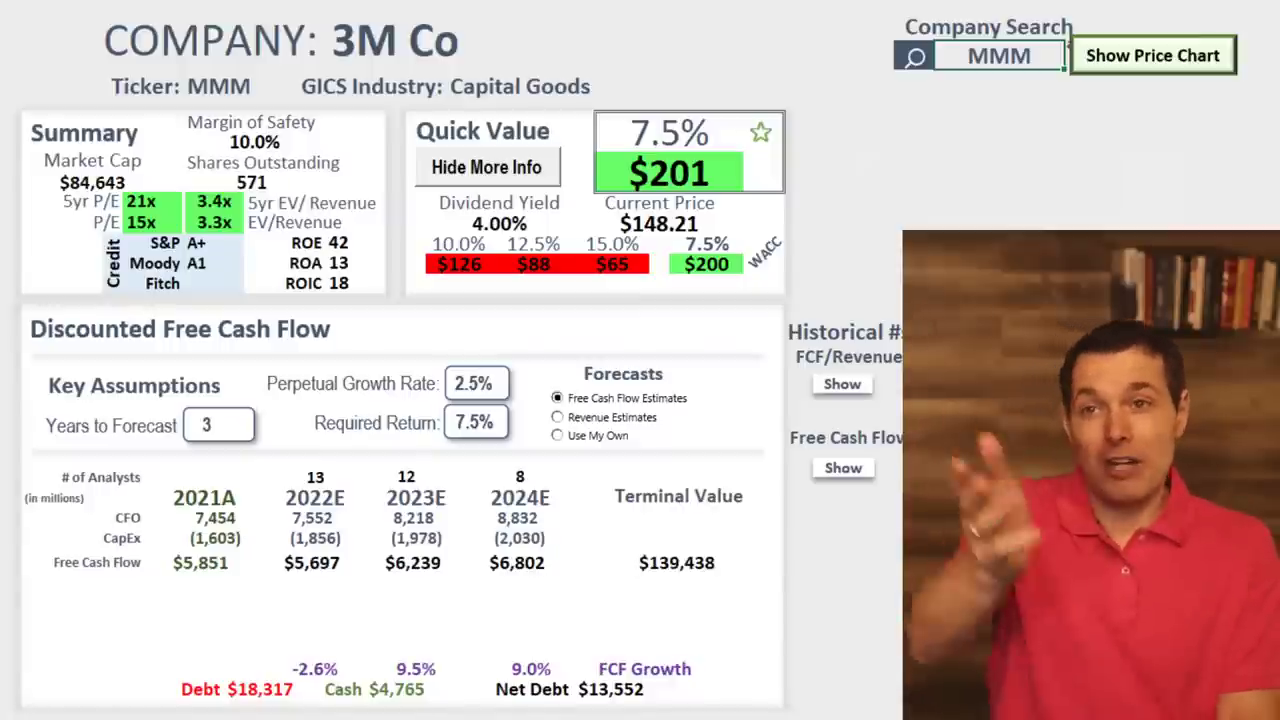
{"action": "left_click", "coordinate": [152, 222]}
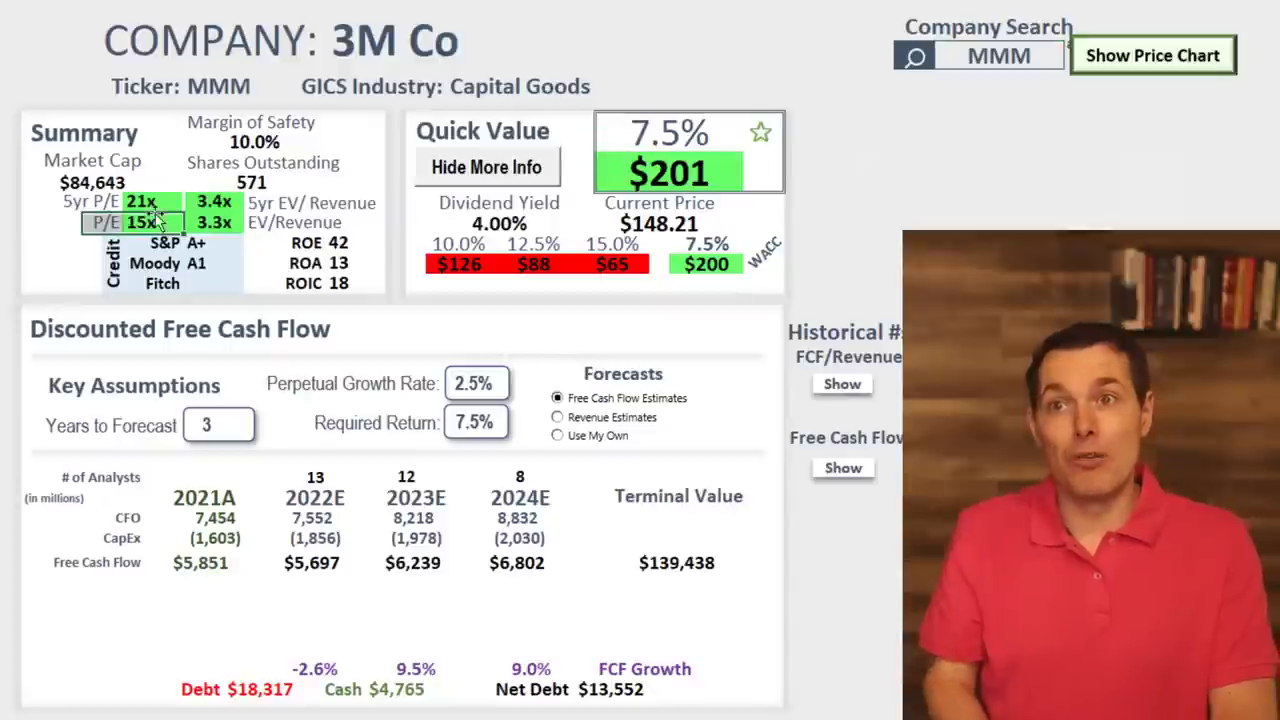
Replace the company search ticker with TSN to load Tyson Foods' valuation.
{"action": "left_click", "coordinate": [1015, 64]}
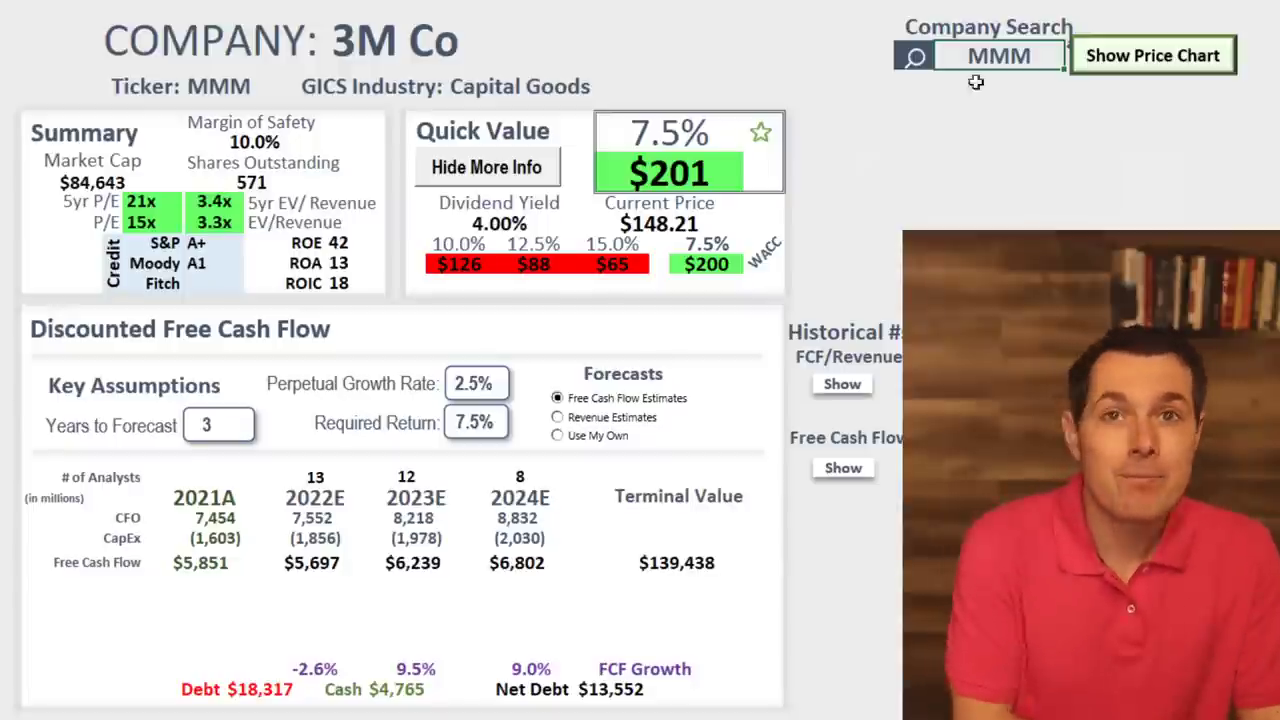
{"action": "double_click", "coordinate": [1048, 60]}
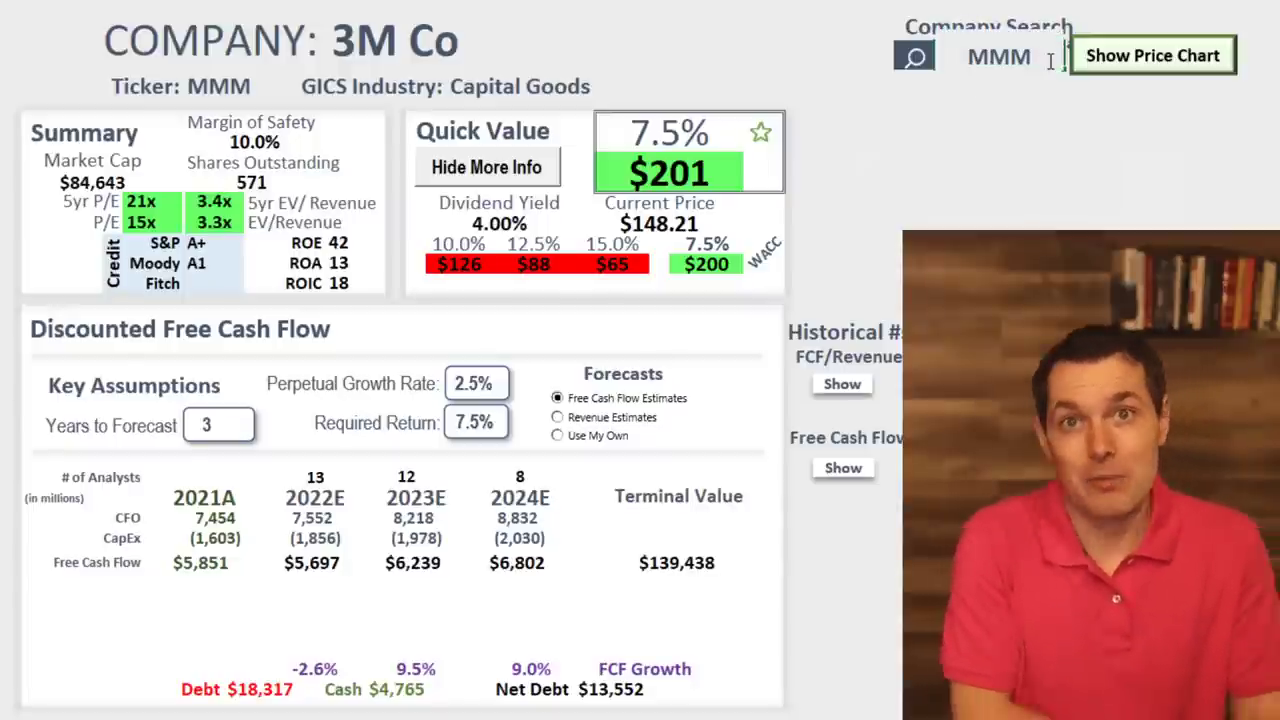
{"action": "key", "text": "BackSpace"}
{"action": "key", "text": "BackSpace"}
{"action": "key", "text": "BackSpace"}
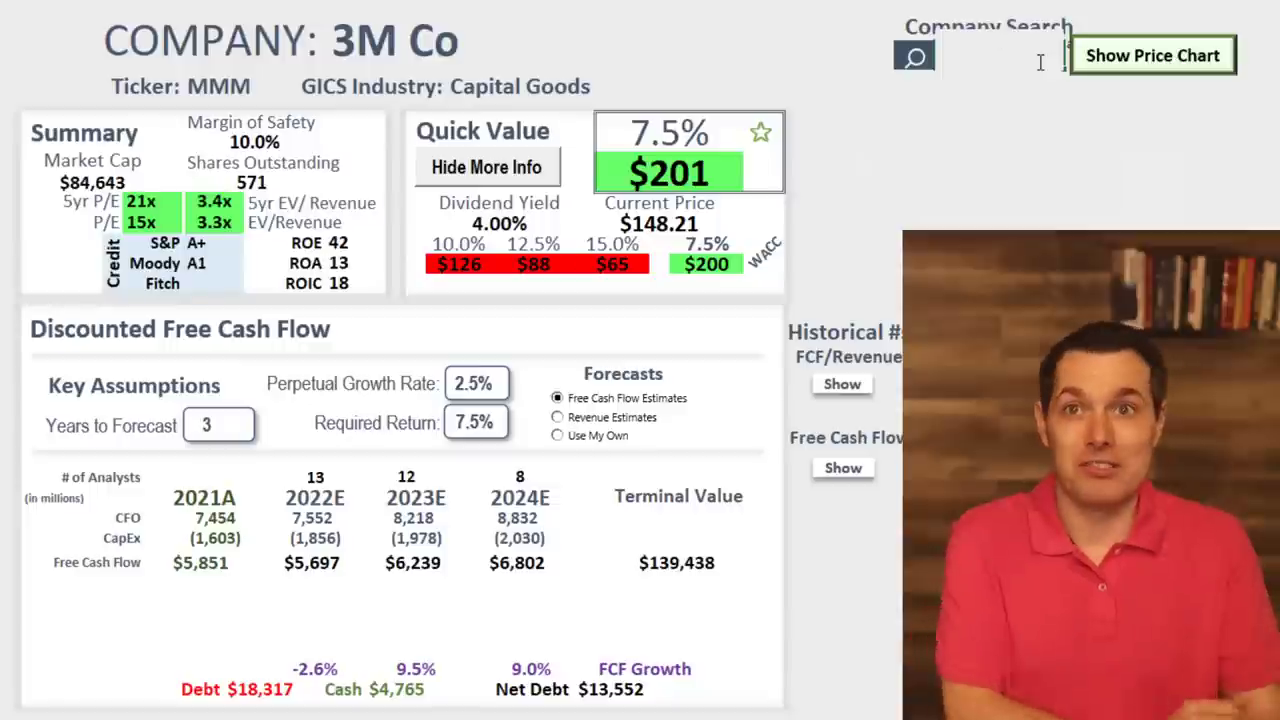
{"action": "type", "text": "TSB"}
{"action": "key", "text": "BackSpace"}
{"action": "type", "text": "N"}
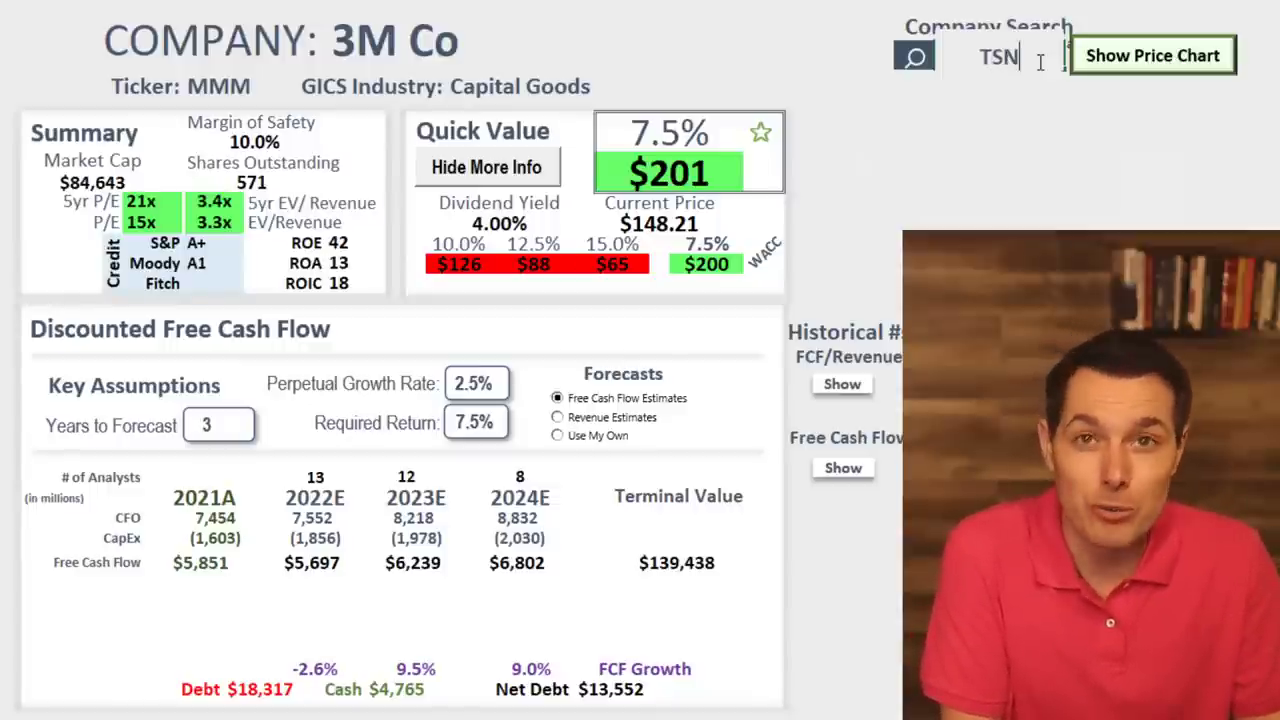
{"action": "key", "text": "Return"}
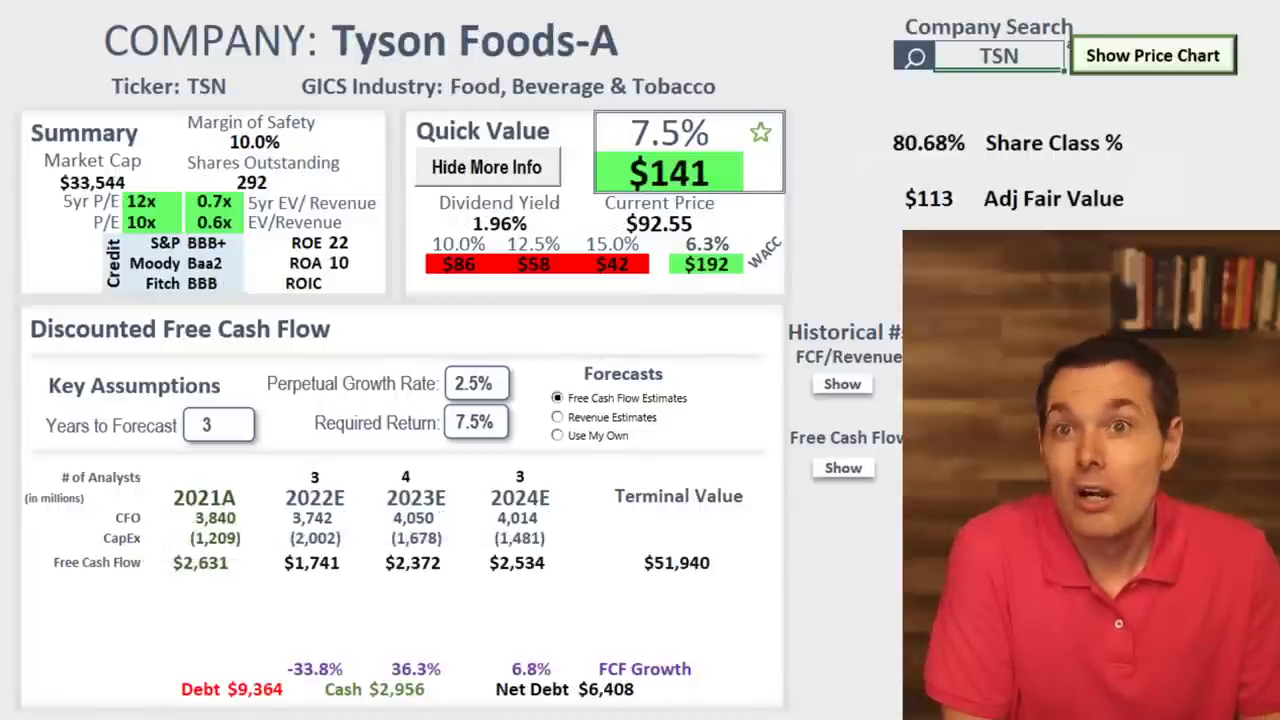
Examine Tyson Foods' WACC rate and WACC-based value, then compare its Quick Value estimate and required return with the current price.
{"action": "left_click", "coordinate": [703, 242]}
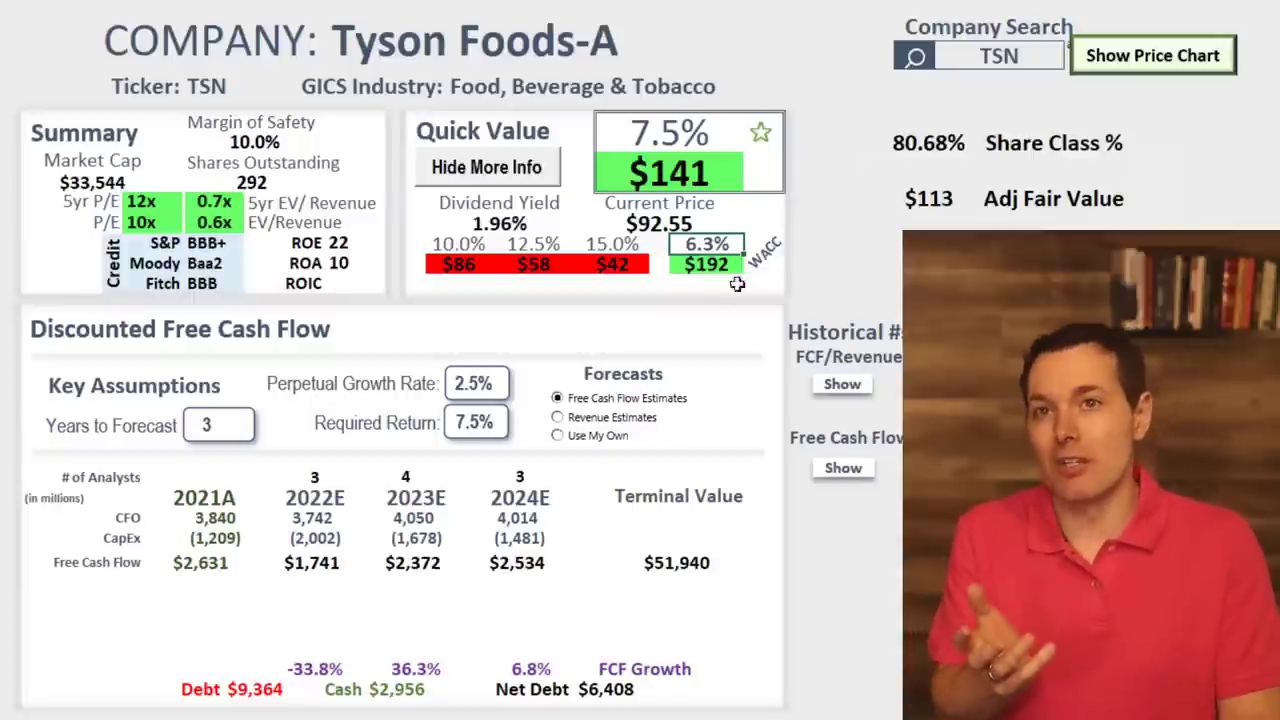
{"action": "left_click", "coordinate": [763, 258]}
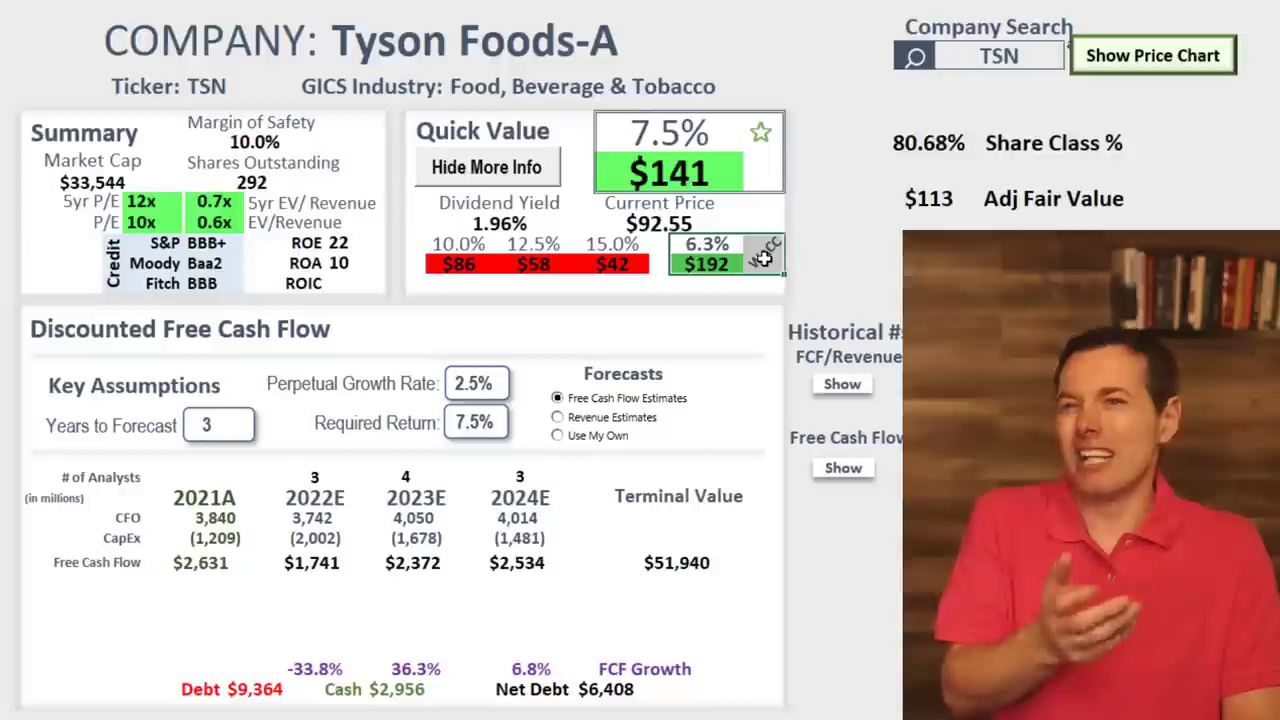
{"action": "left_click", "coordinate": [712, 246]}
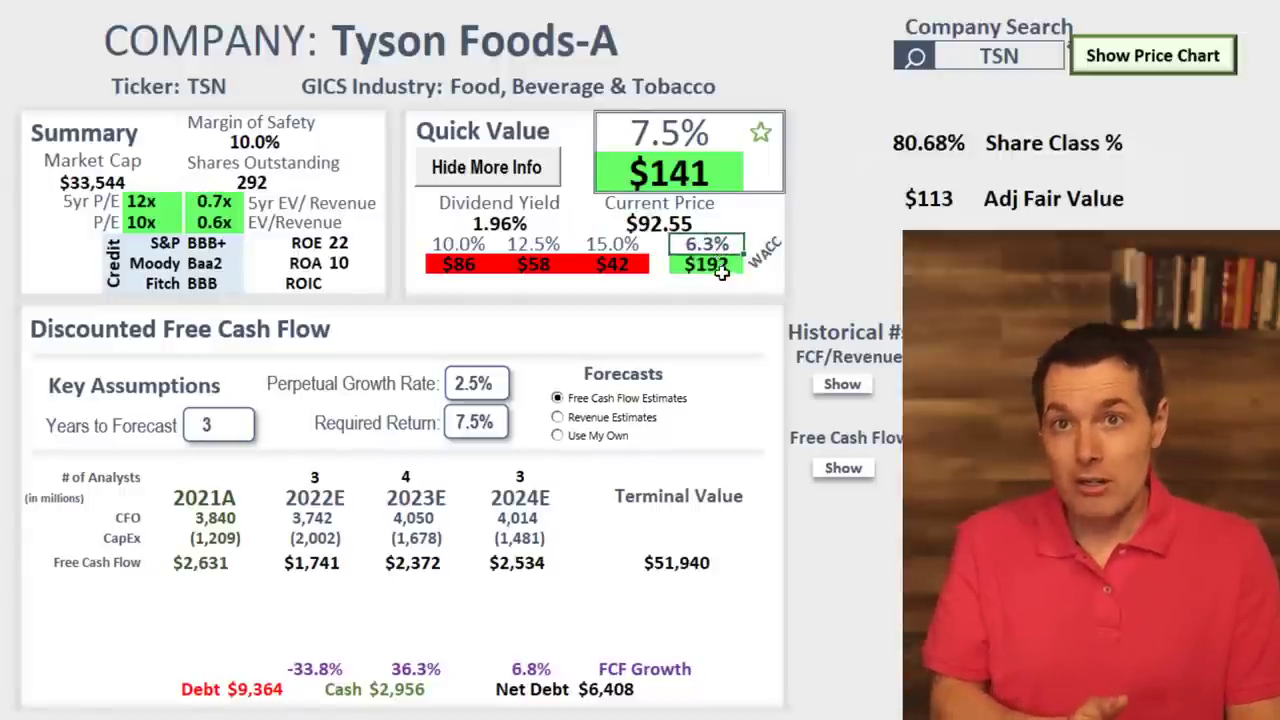
{"action": "left_click", "coordinate": [717, 129]}
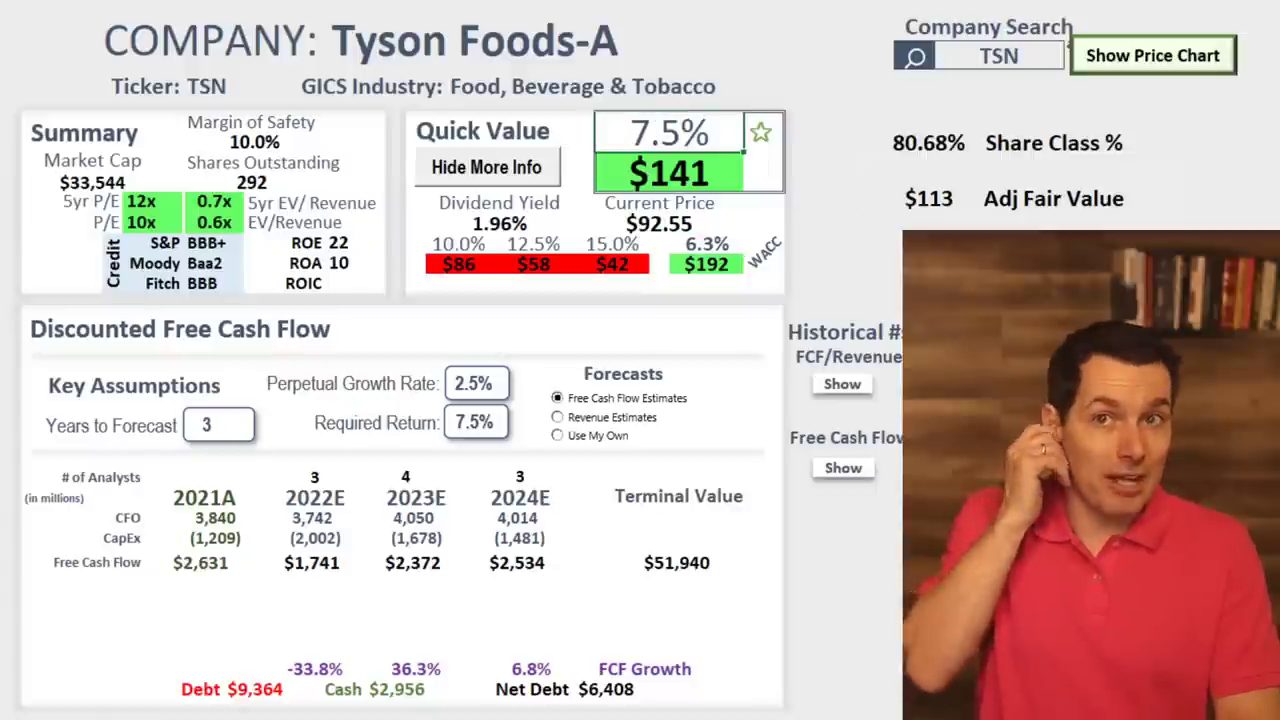
{"action": "left_click", "coordinate": [666, 174]}
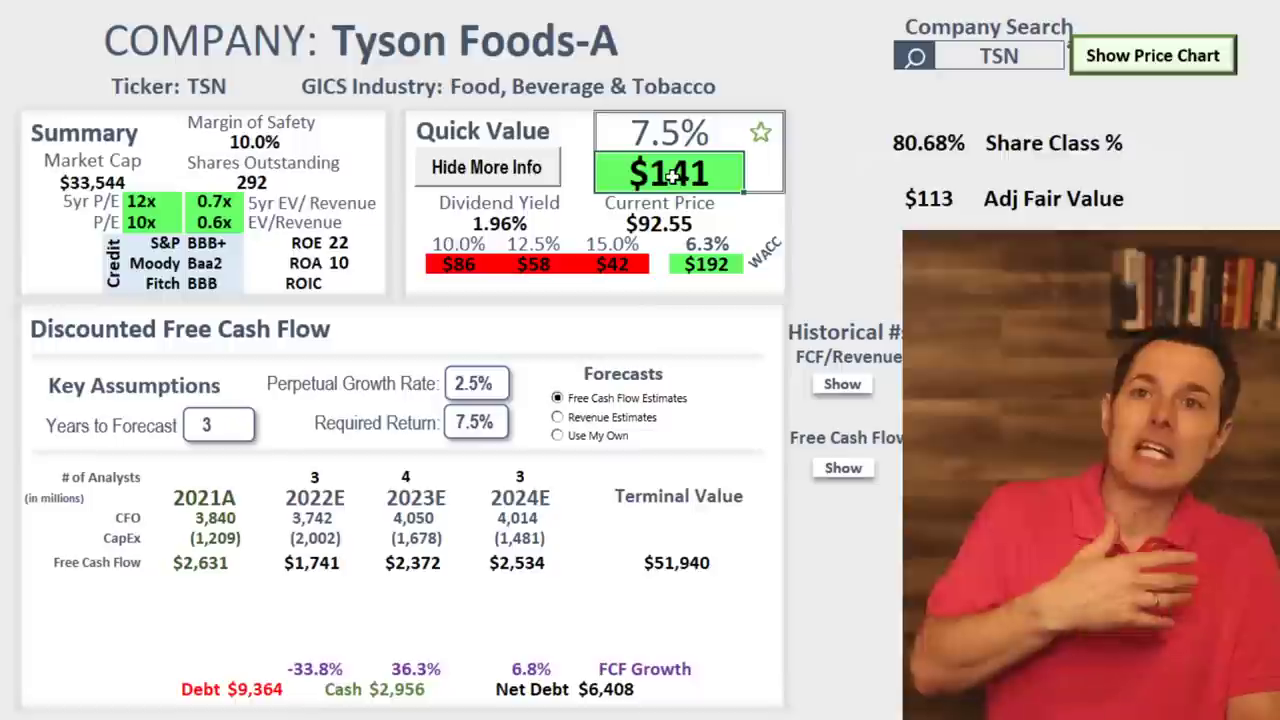
{"action": "key", "text": "Up"}
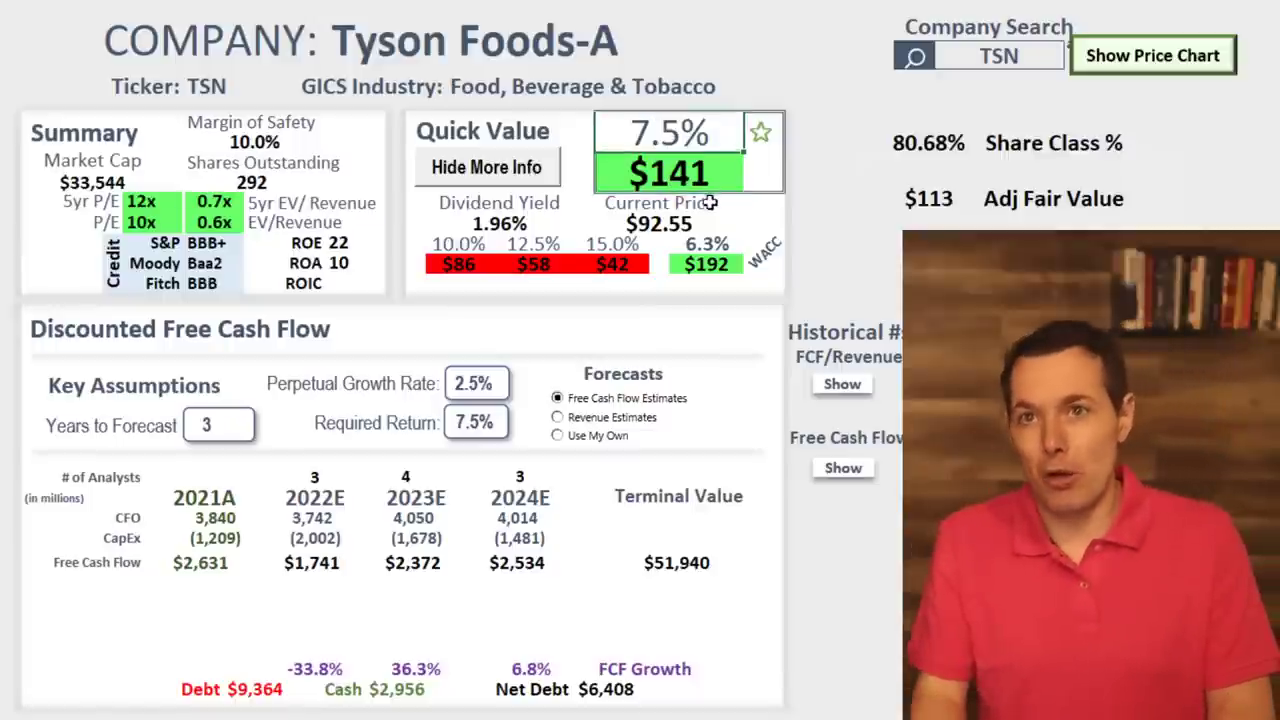
{"action": "left_click", "coordinate": [640, 218]}
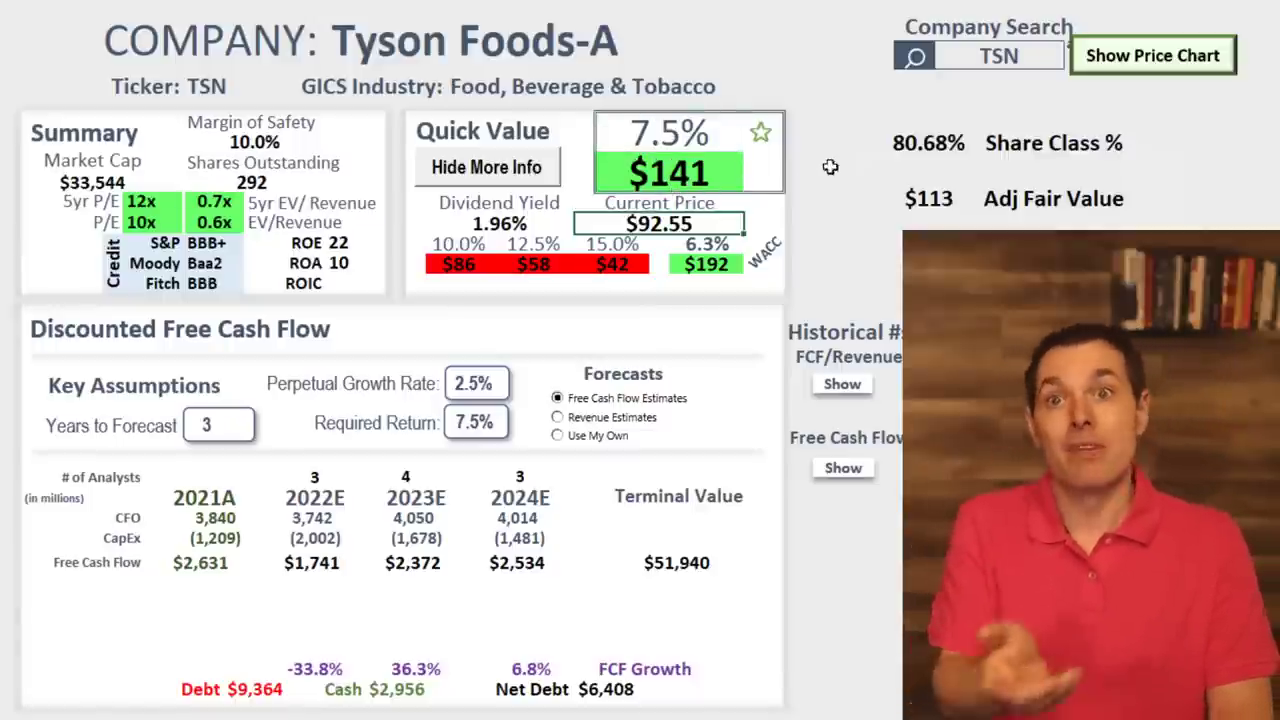
{"action": "left_click", "coordinate": [1003, 56]}
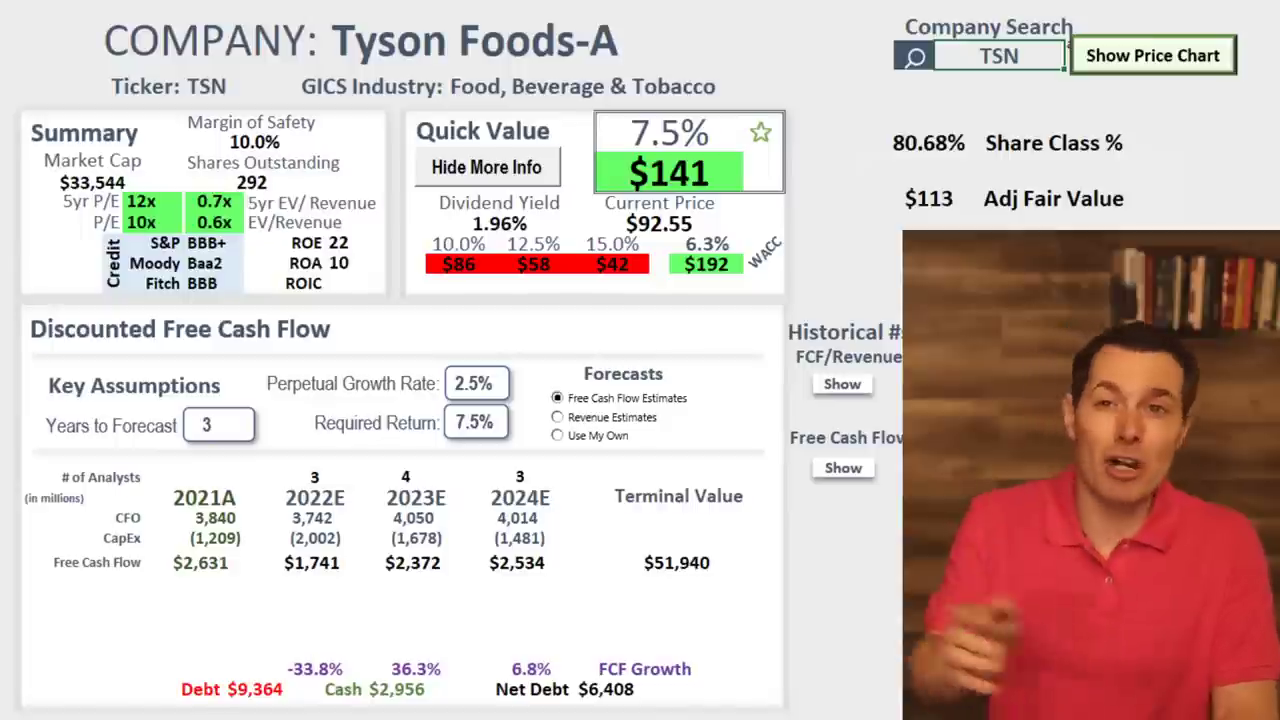
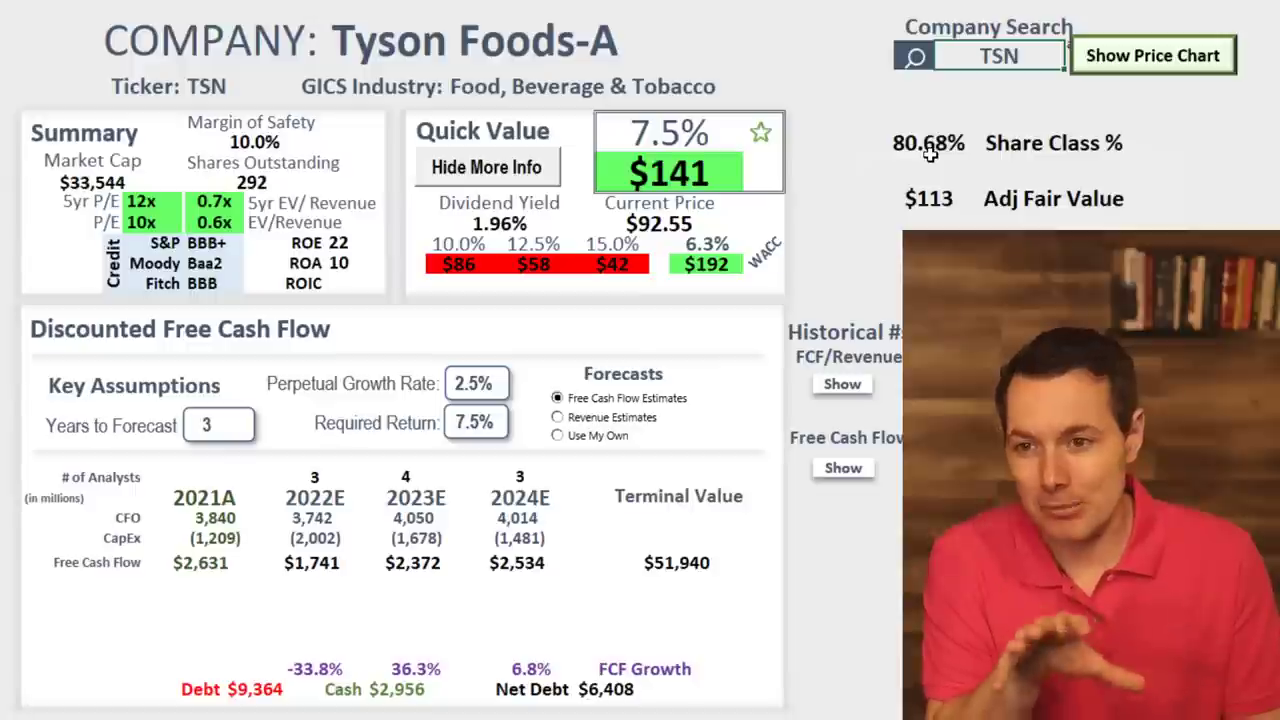
Examine Tyson Foods' share class percentage and company name, and compare its Quick Value estimate with the adjusted fair value.
{"action": "left_click", "coordinate": [925, 145]}
{"action": "left_click_drag", "start_coordinate": [925, 145], "coordinate": [1077, 198]}
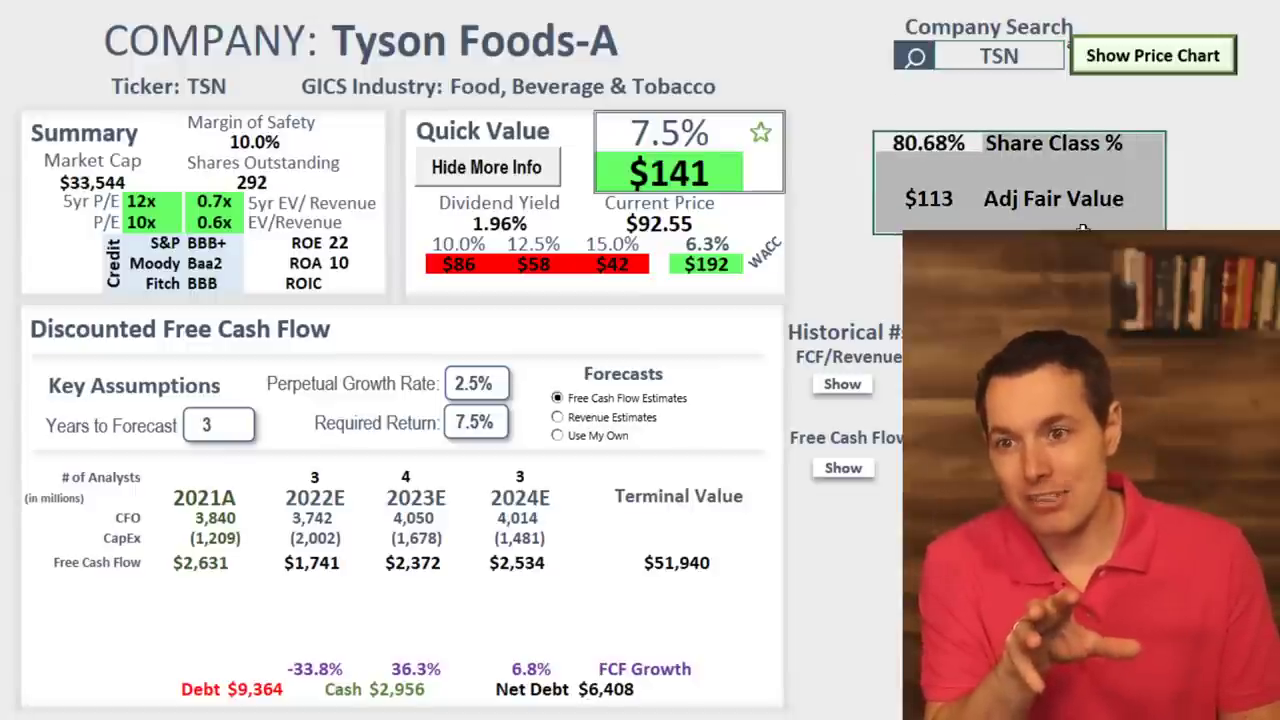
{"action": "left_click", "coordinate": [1077, 198]}
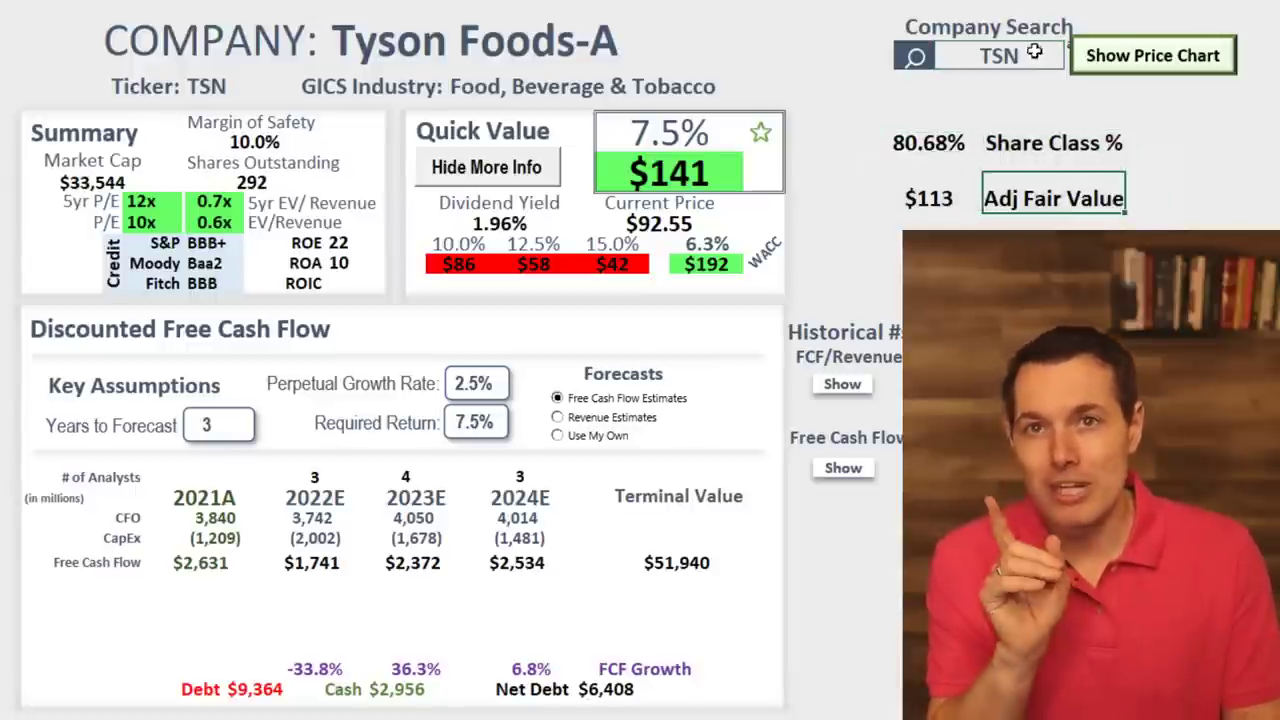
{"action": "left_click", "coordinate": [997, 150]}
{"action": "left_click", "coordinate": [998, 145]}
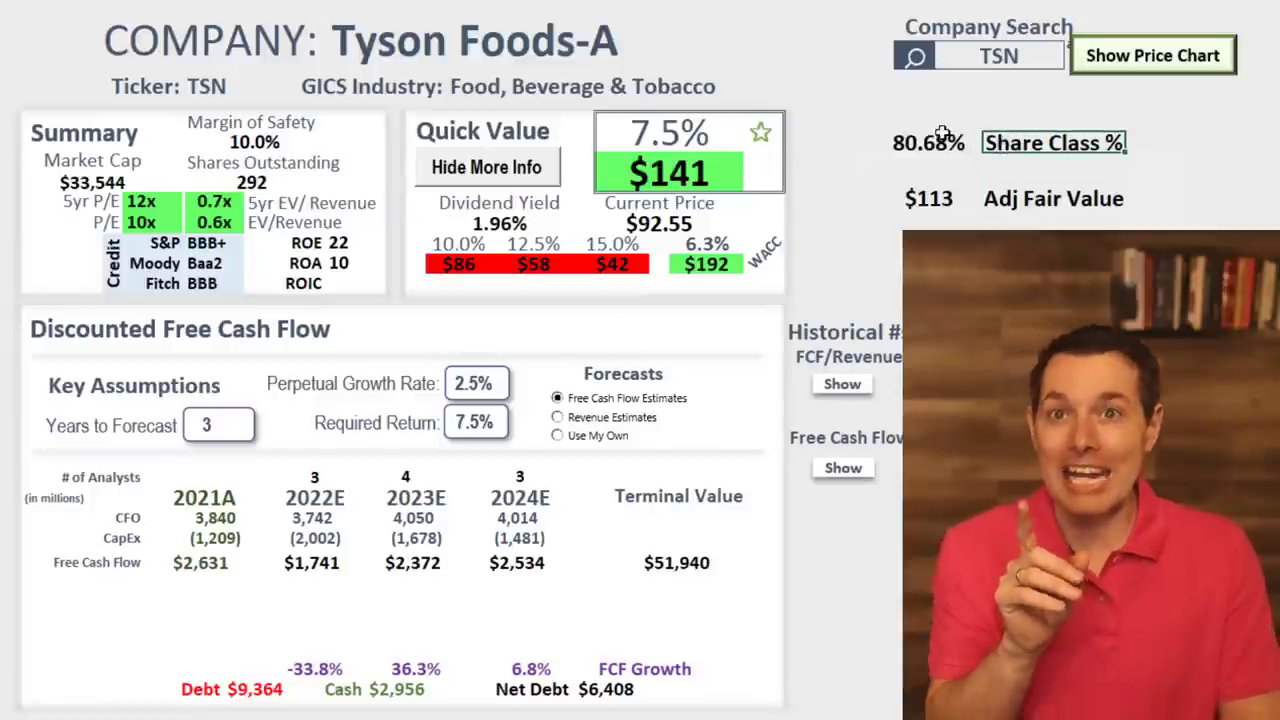
{"action": "left_click", "coordinate": [932, 152]}
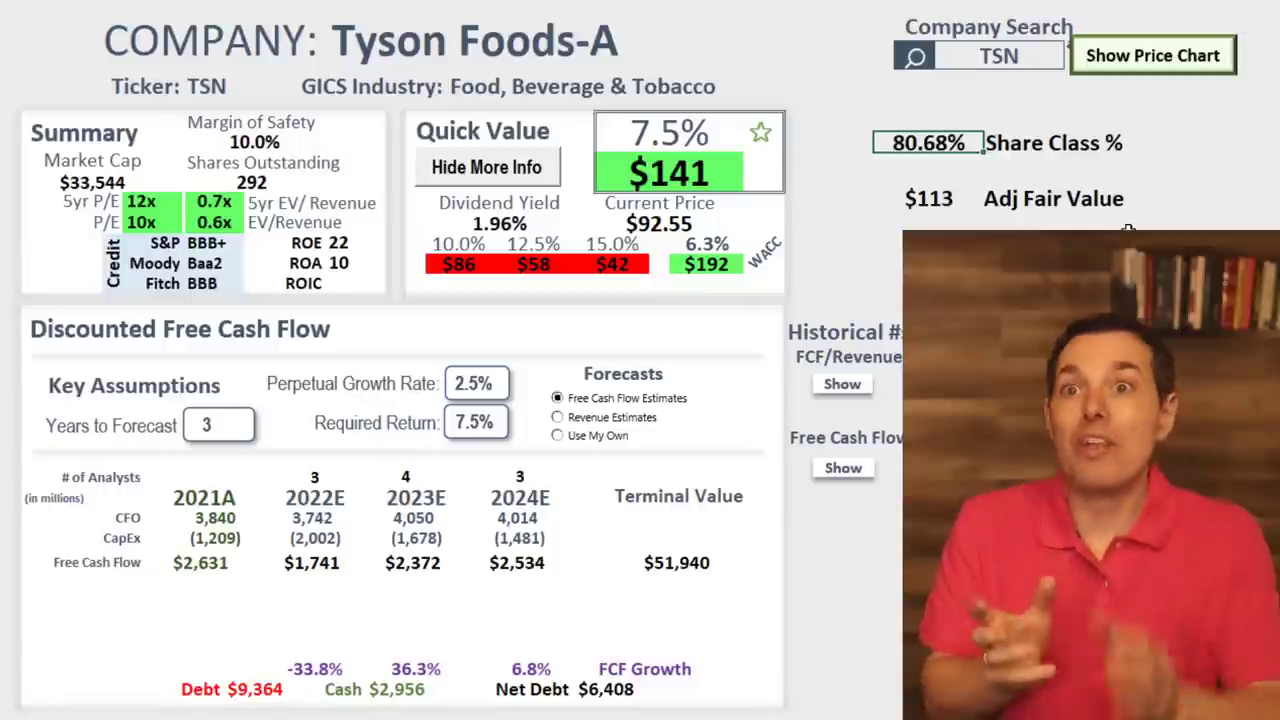
{"action": "left_click", "coordinate": [404, 60]}
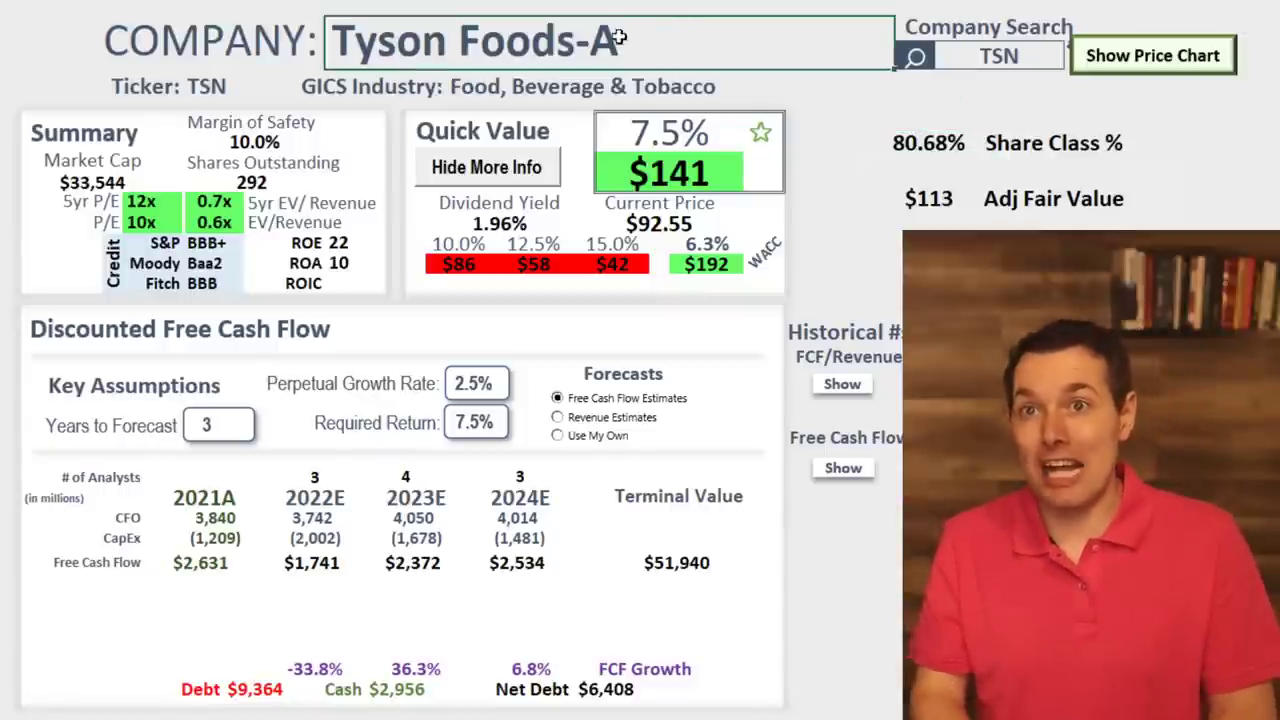
{"action": "key", "text": "Escape"}
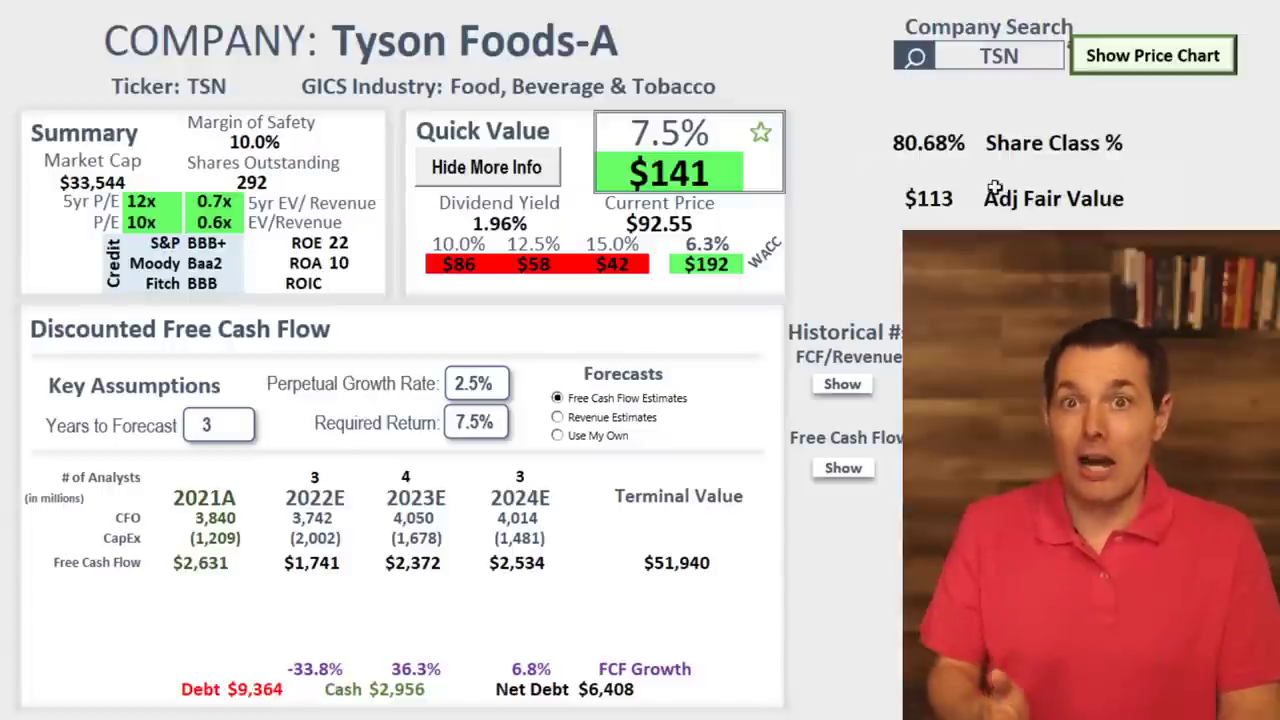
{"action": "left_click", "coordinate": [940, 140]}
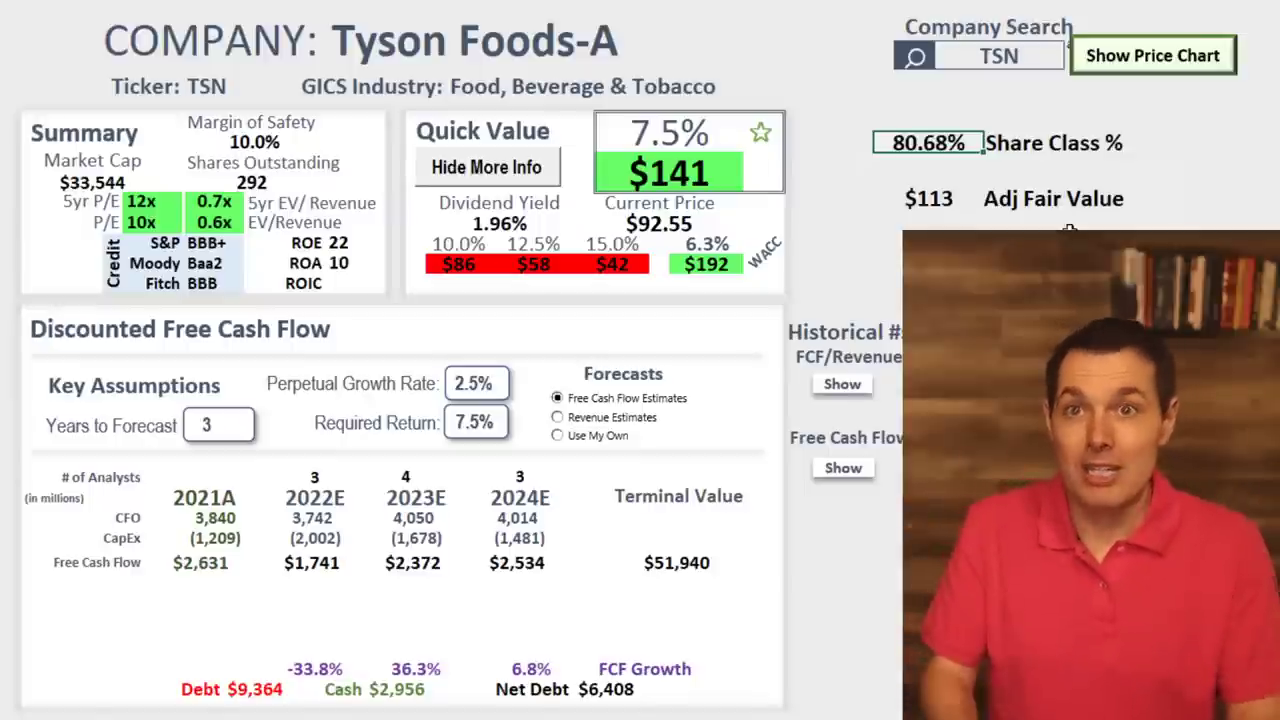
{"action": "left_click", "coordinate": [700, 170]}
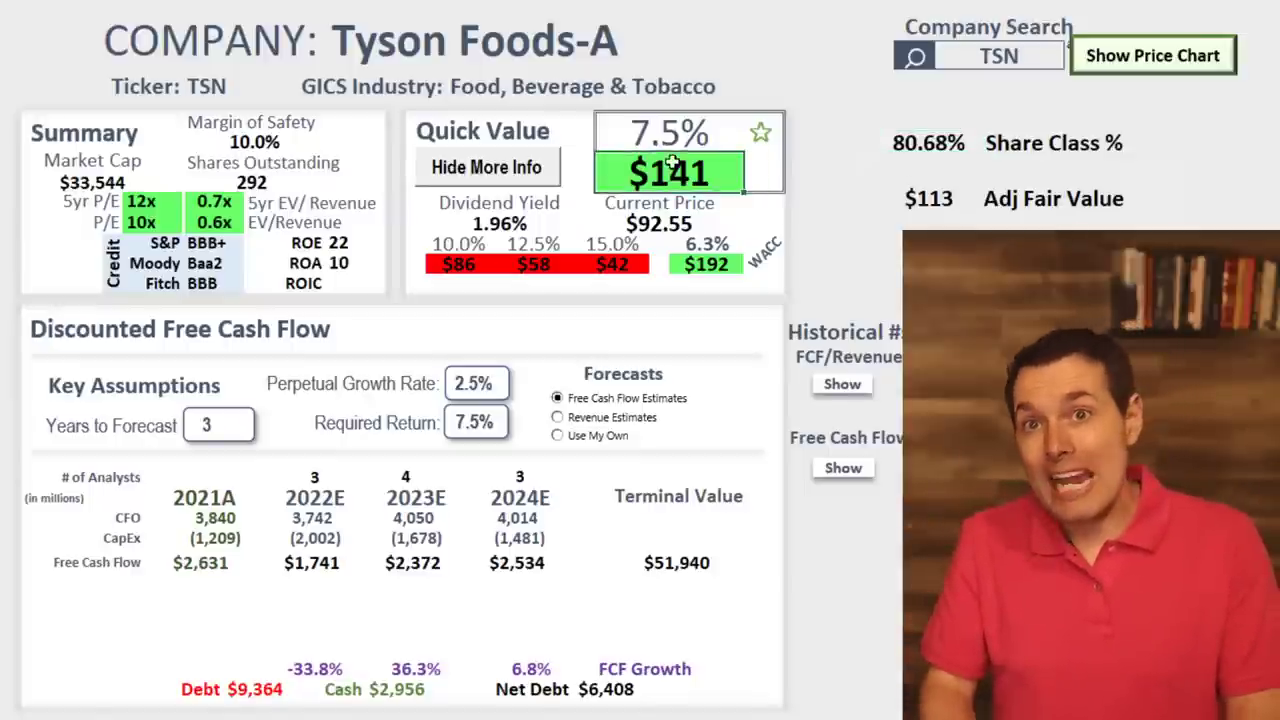
{"action": "left_click", "coordinate": [946, 193]}
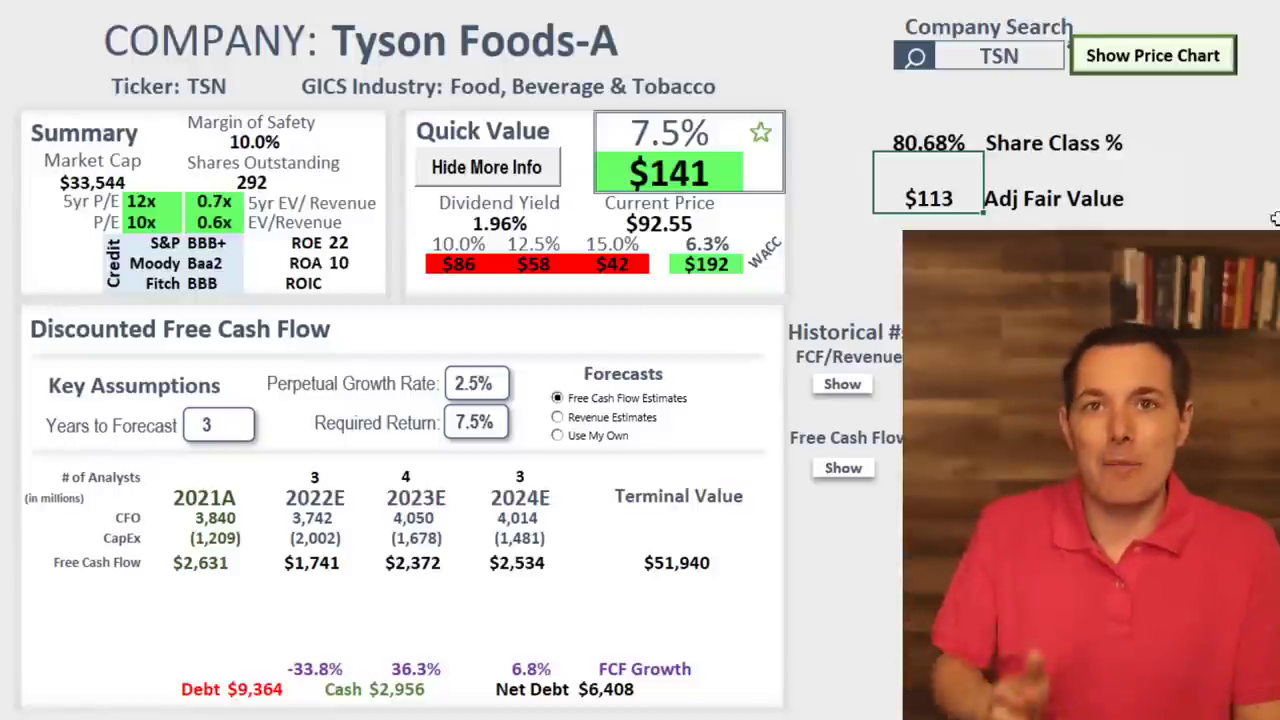
{"action": "left_click", "coordinate": [1001, 58]}
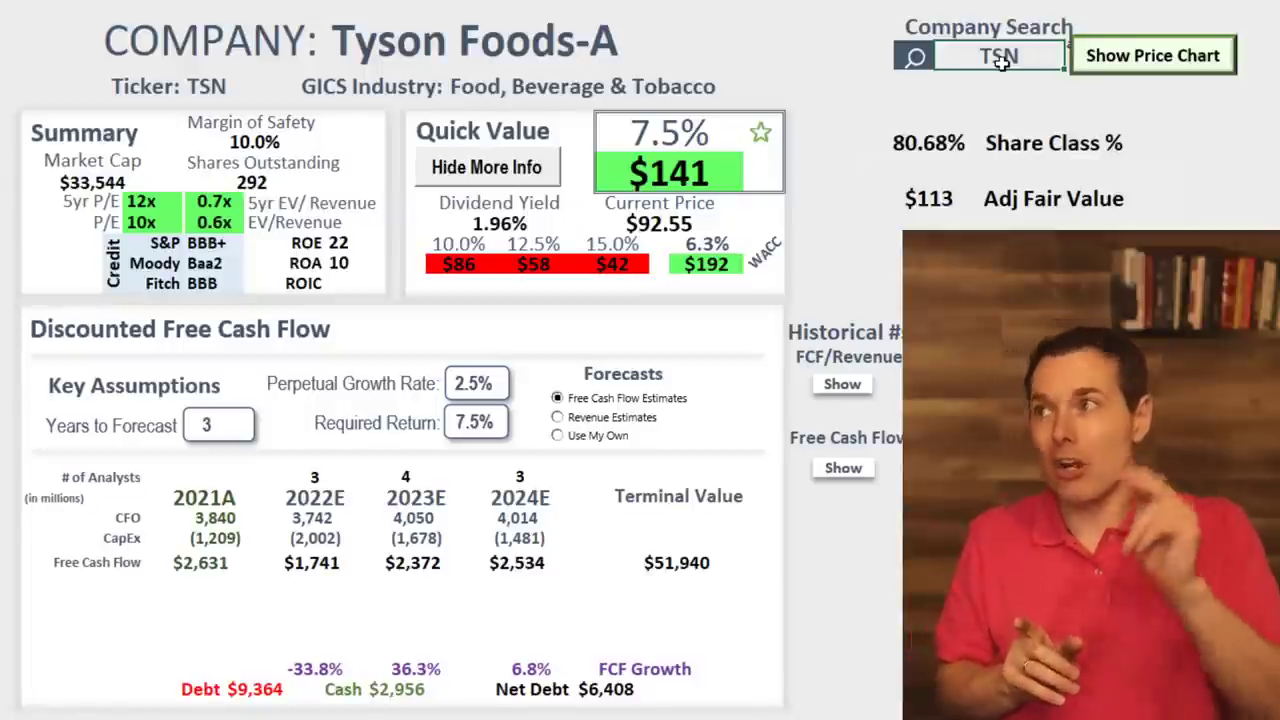
Replace the company search ticker with BRK/A to load Berkshire Hathaway's valuation.
{"action": "double_click", "coordinate": [1040, 57]}
{"action": "key", "text": "BackSpace"}
{"action": "key", "text": "BackSpace"}
{"action": "key", "text": "BackSpace"}
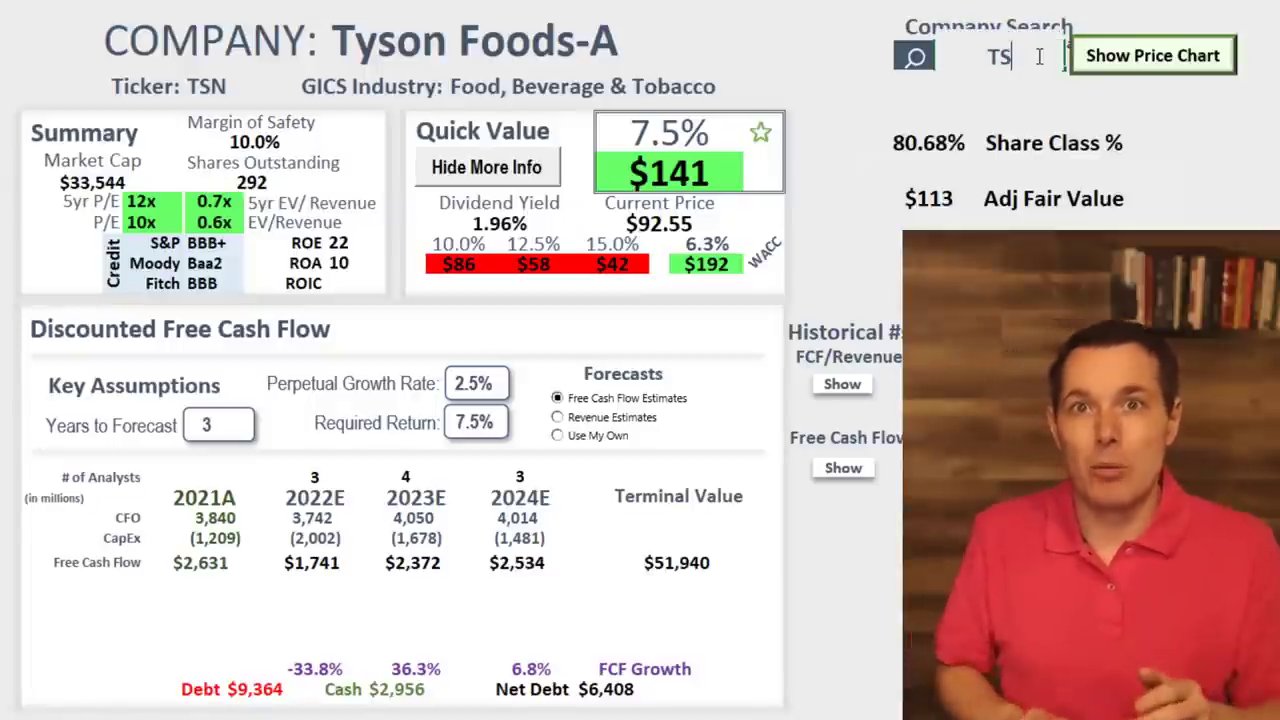
{"action": "type", "text": "BRK/"}
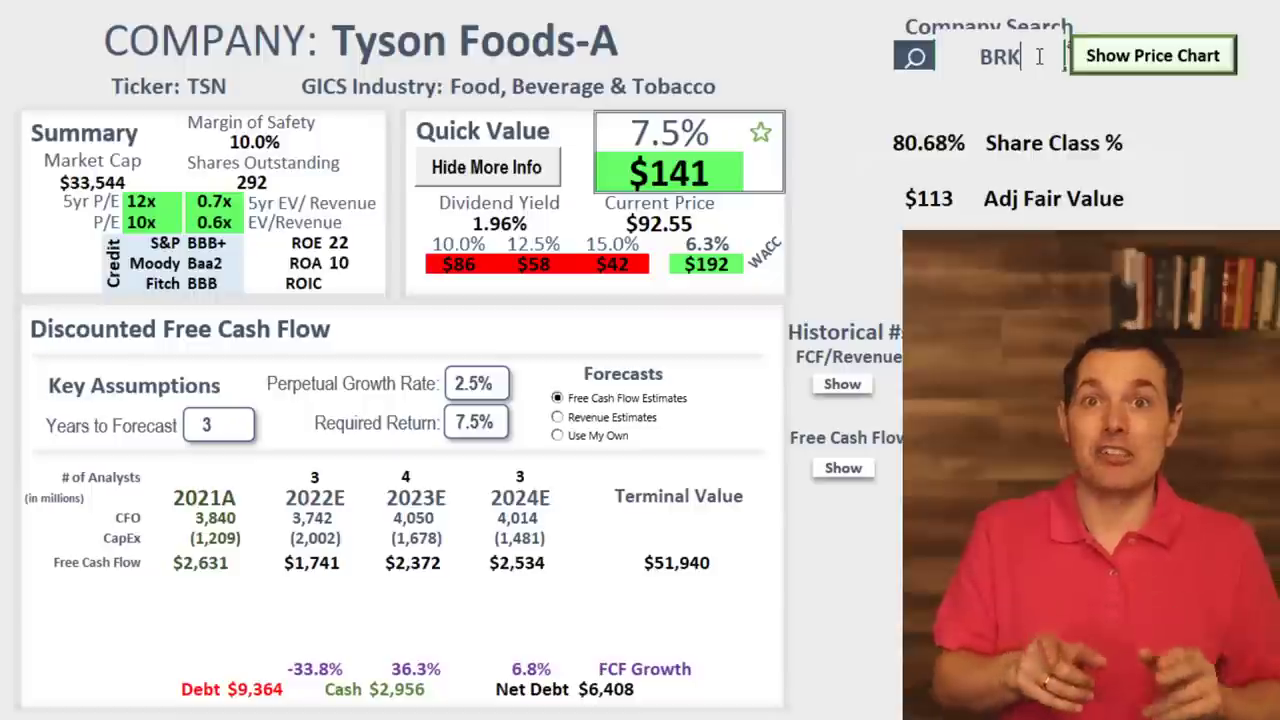
{"action": "type", "text": "A"}
{"action": "key", "text": "Return"}
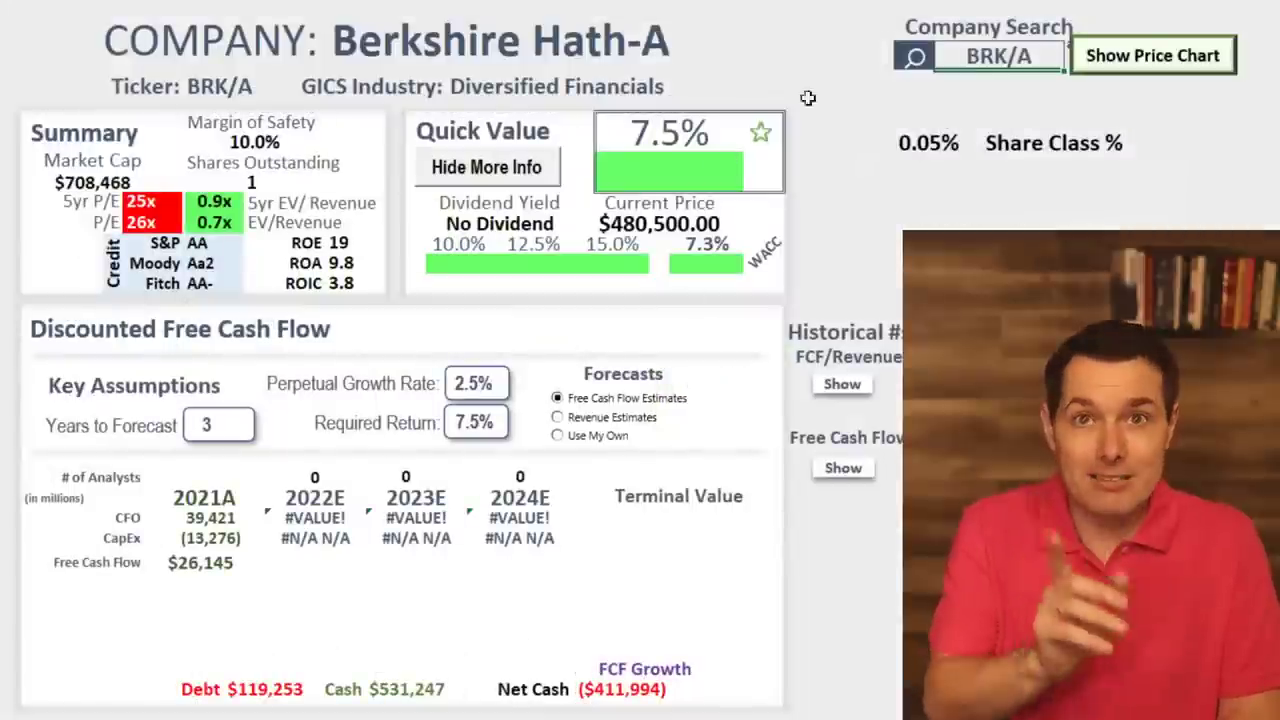
Examine Berkshire Hathaway's share class percentage and the adjusted fair value area beneath it.
{"action": "left_click", "coordinate": [965, 146]}
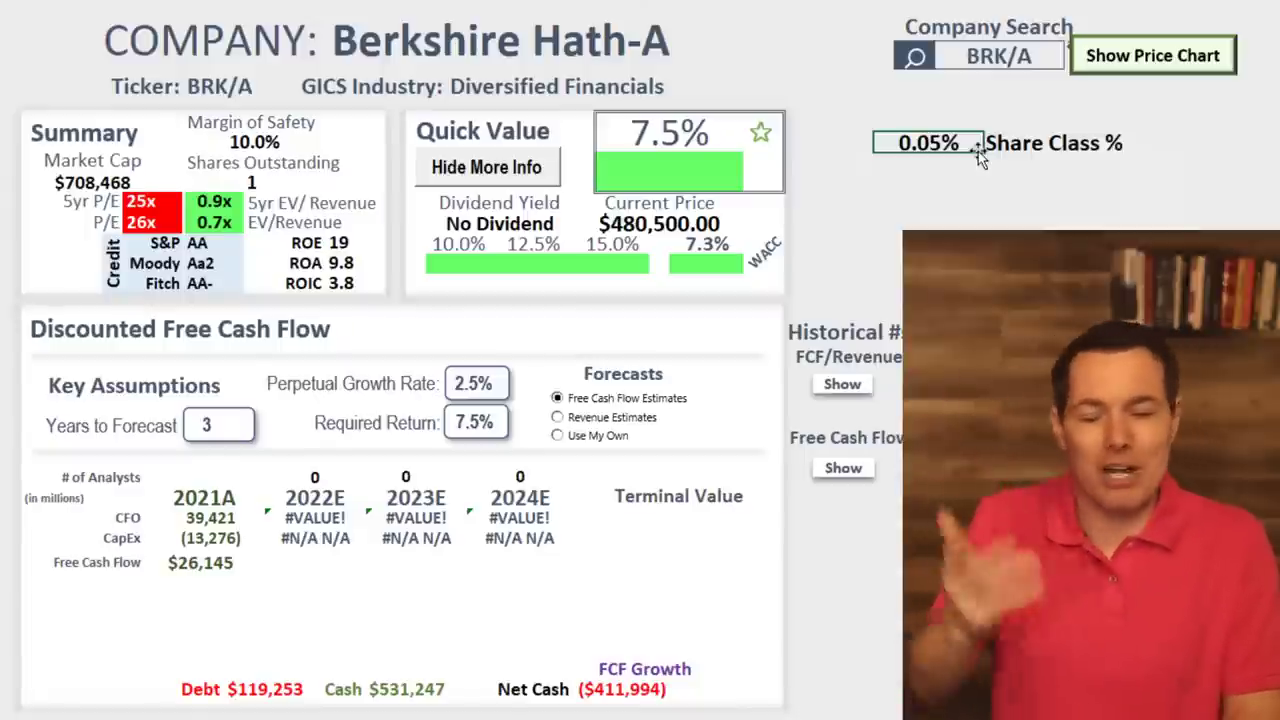
{"action": "left_click", "coordinate": [1033, 54]}
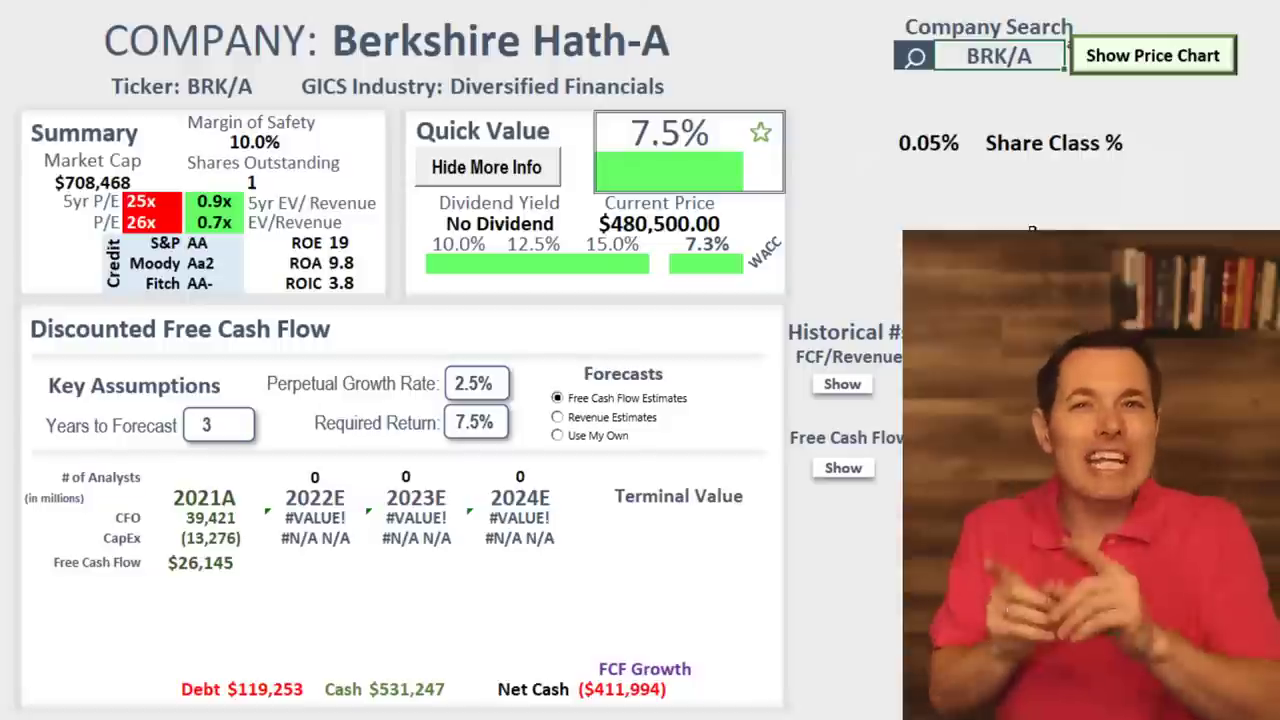
{"action": "left_click_drag", "start_coordinate": [958, 167], "coordinate": [1106, 182]}
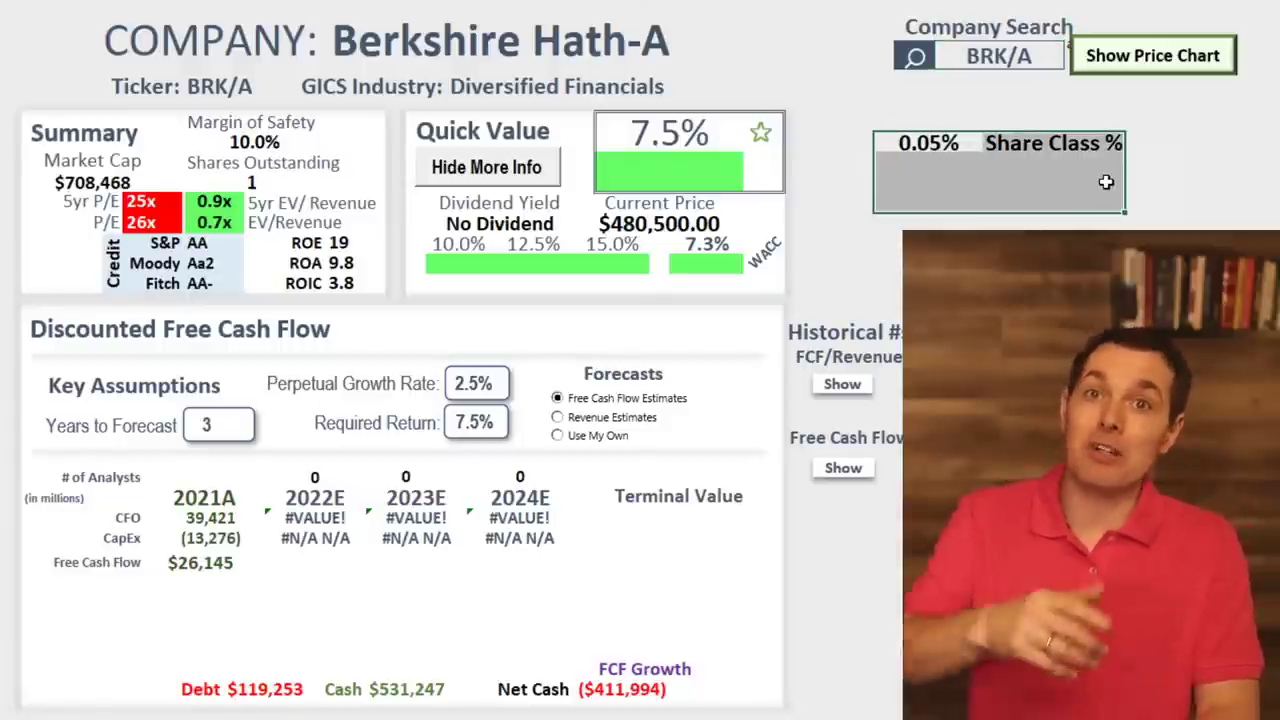
{"action": "left_click", "coordinate": [1092, 189]}
Change the company search ticker back to TSN to reload Tyson Foods' valuation.
{"action": "left_click", "coordinate": [983, 55]}
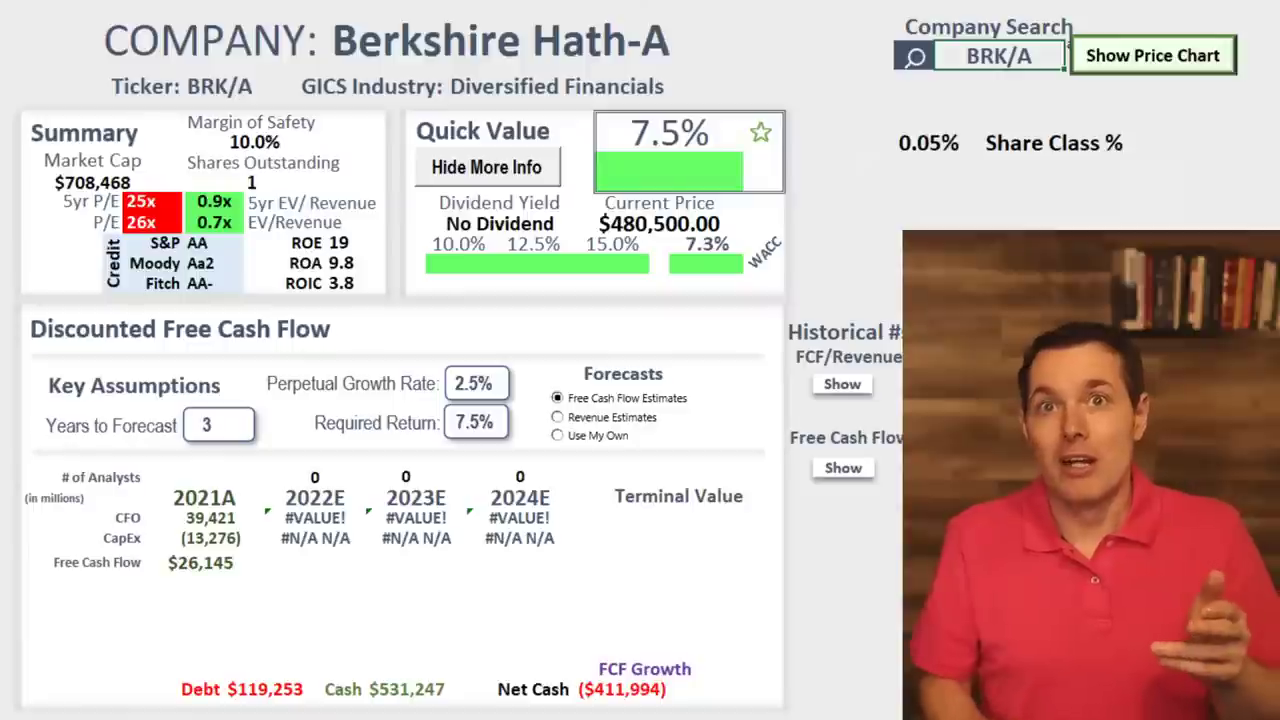
{"action": "double_click", "coordinate": [1036, 63]}
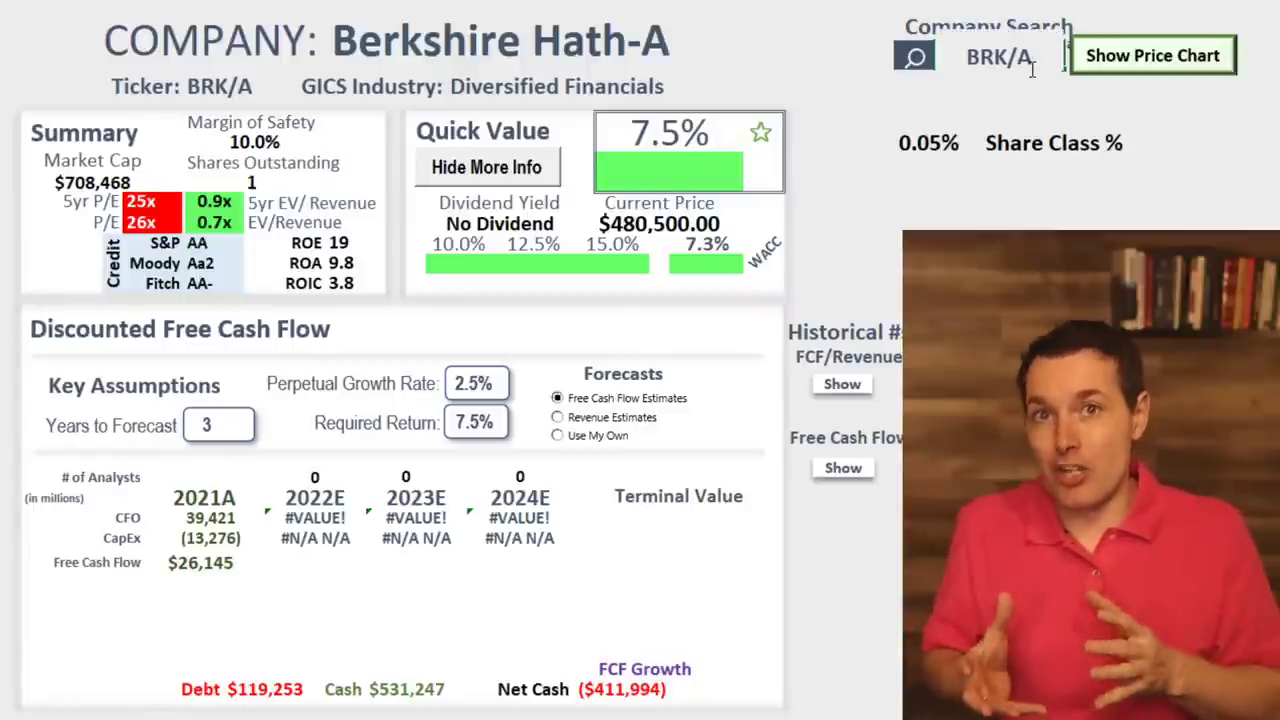
{"action": "key", "text": "BackSpace"}
{"action": "key", "text": "BackSpace"}
{"action": "key", "text": "BackSpace"}
{"action": "key", "text": "BackSpace"}
{"action": "key", "text": "BackSpace"}
{"action": "type", "text": "TSN"}
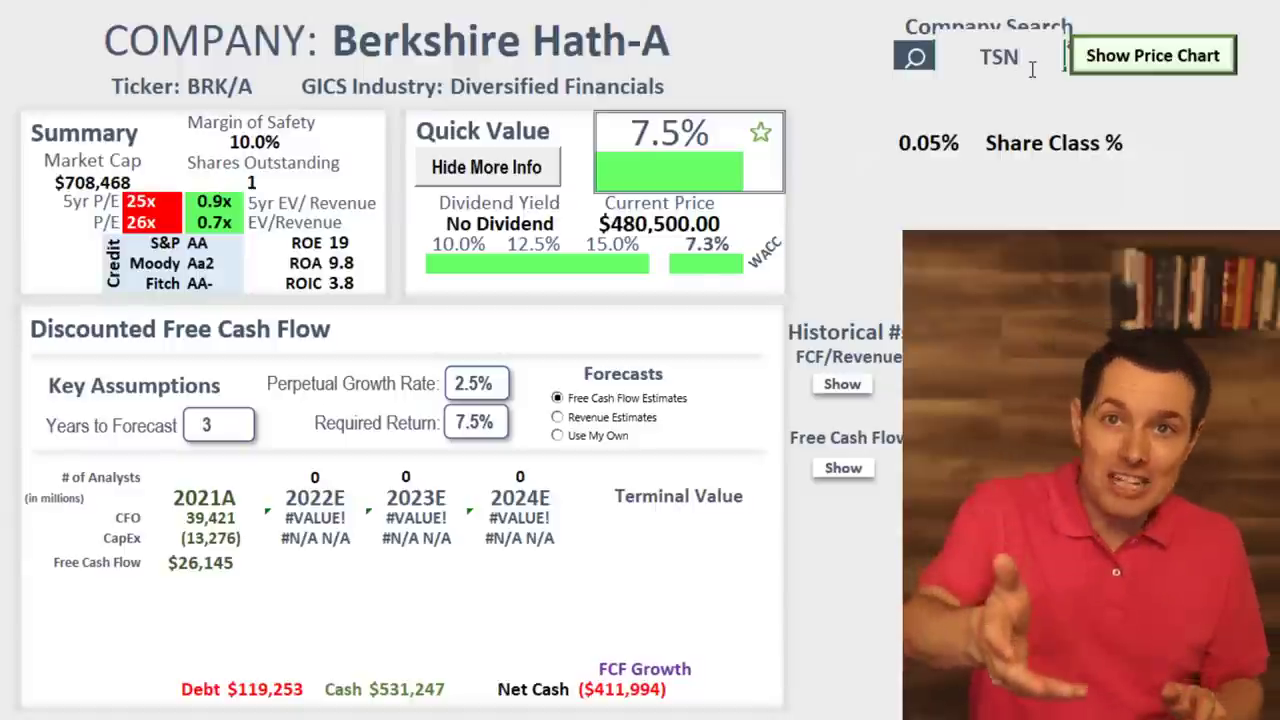
{"action": "key", "text": "Return"}
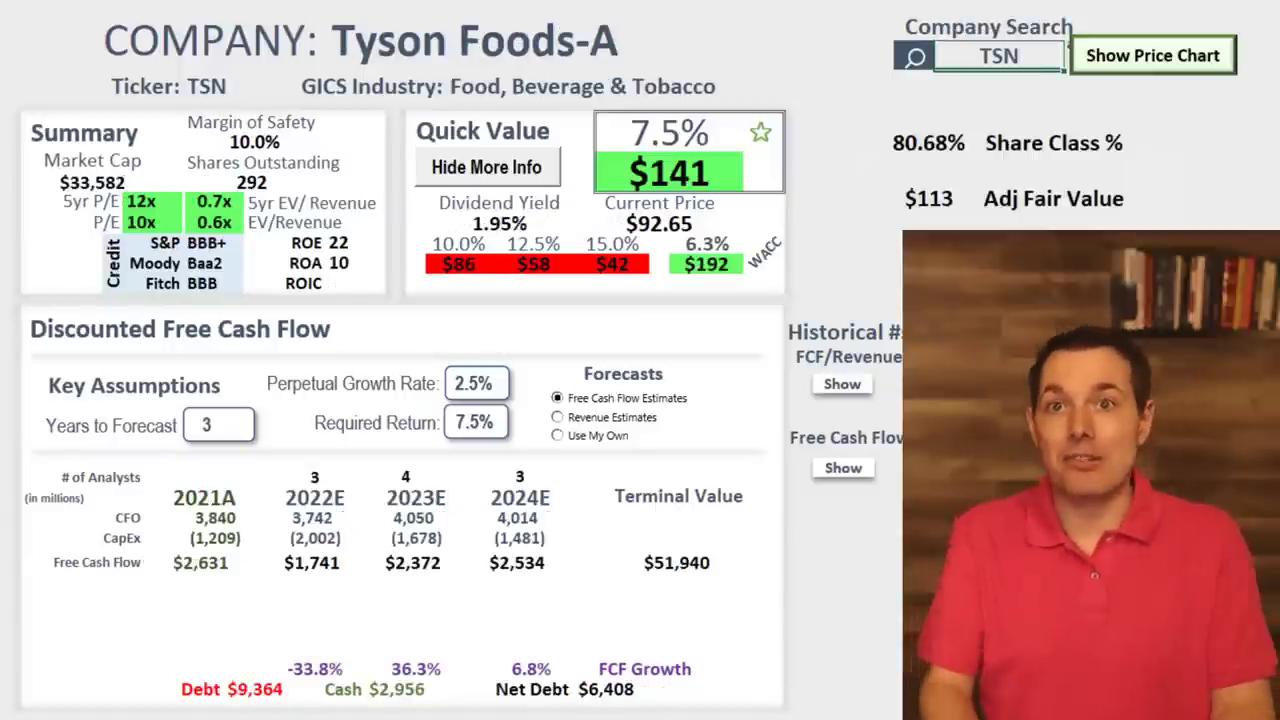
Review Tyson Foods' adjusted fair value alongside its share class percentage.
{"action": "left_click", "coordinate": [895, 145]}
{"action": "left_click", "coordinate": [950, 202]}
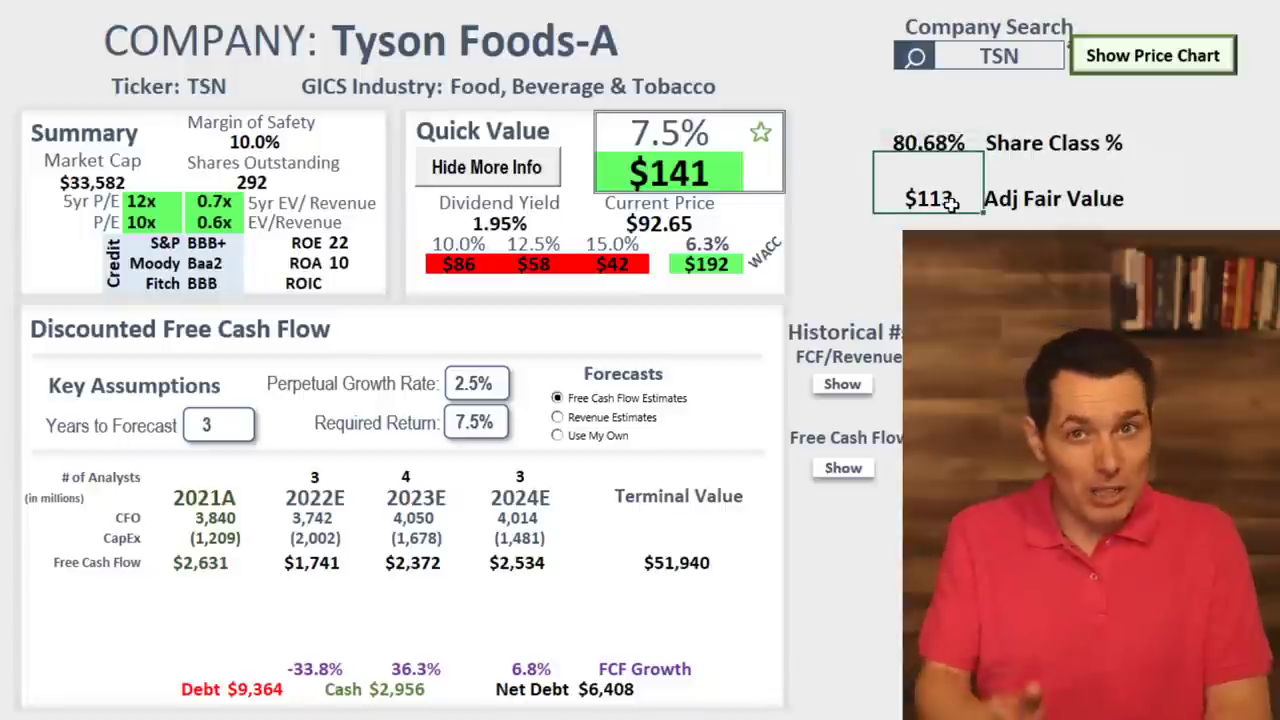
{"action": "left_click", "coordinate": [938, 146]}
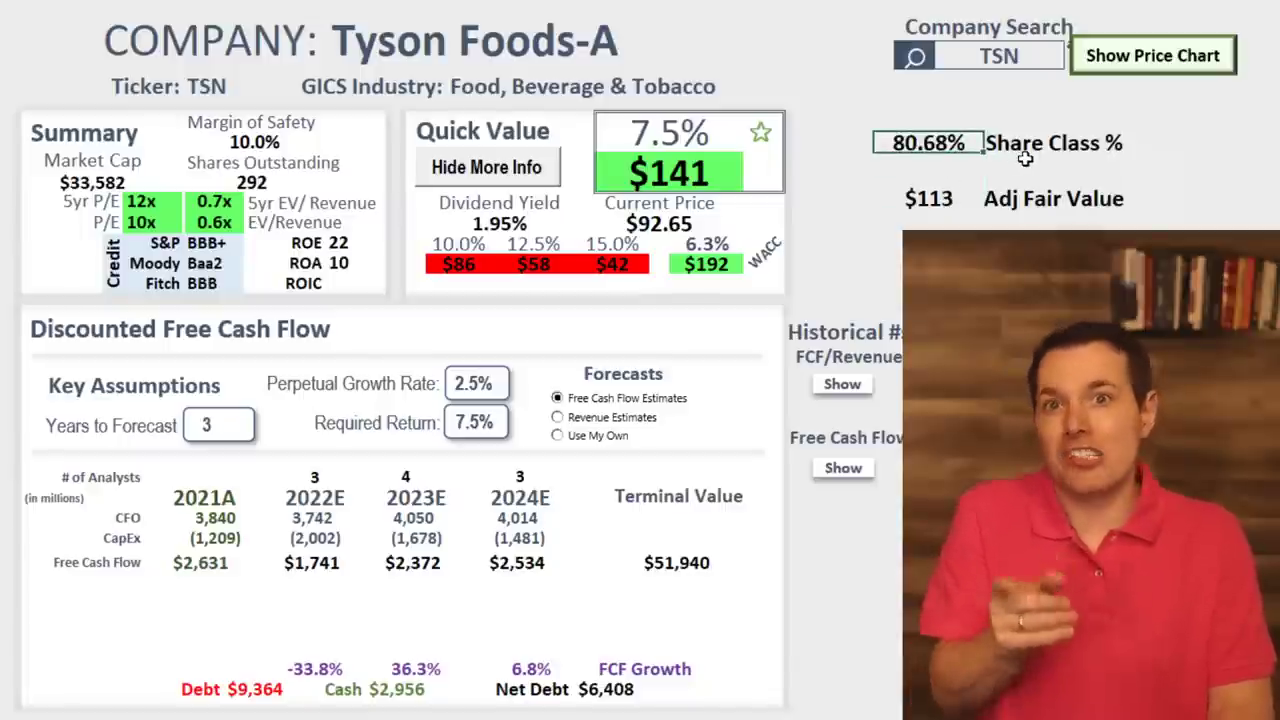
Replace the company search ticker with FL to load Foot Locker's valuation.
{"action": "left_click", "coordinate": [1015, 55]}
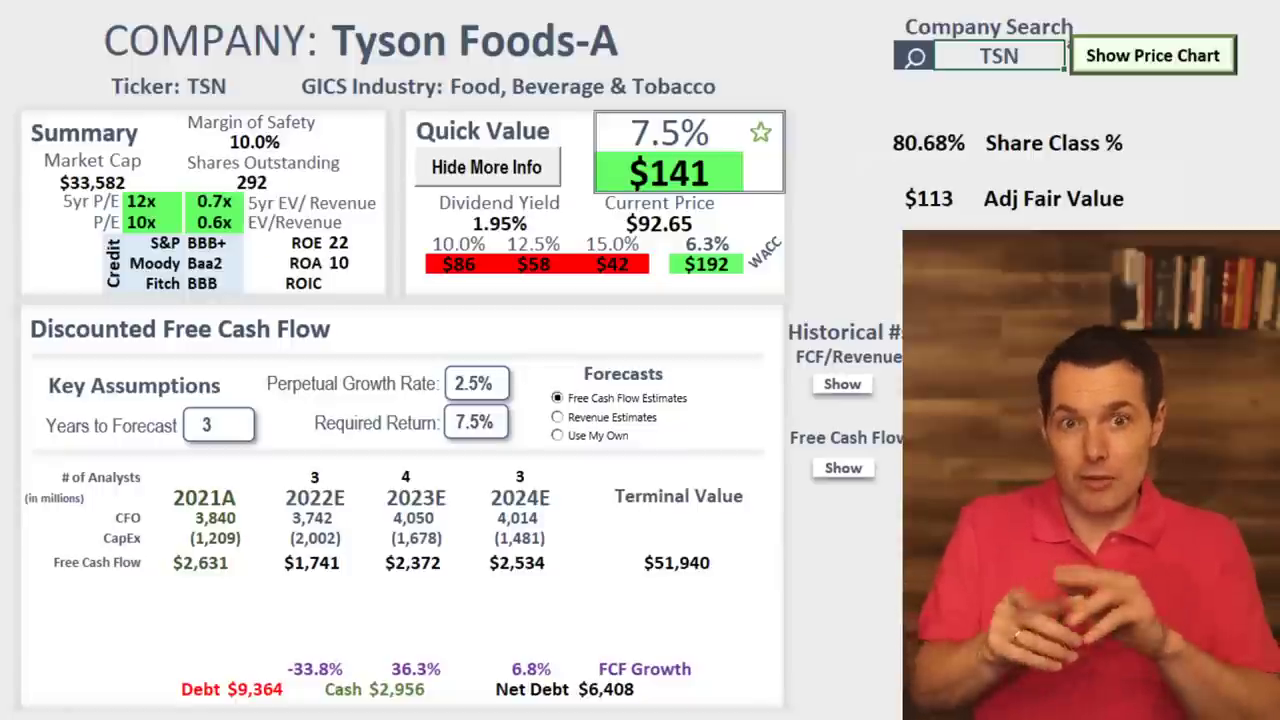
{"action": "left_click", "coordinate": [1030, 57]}
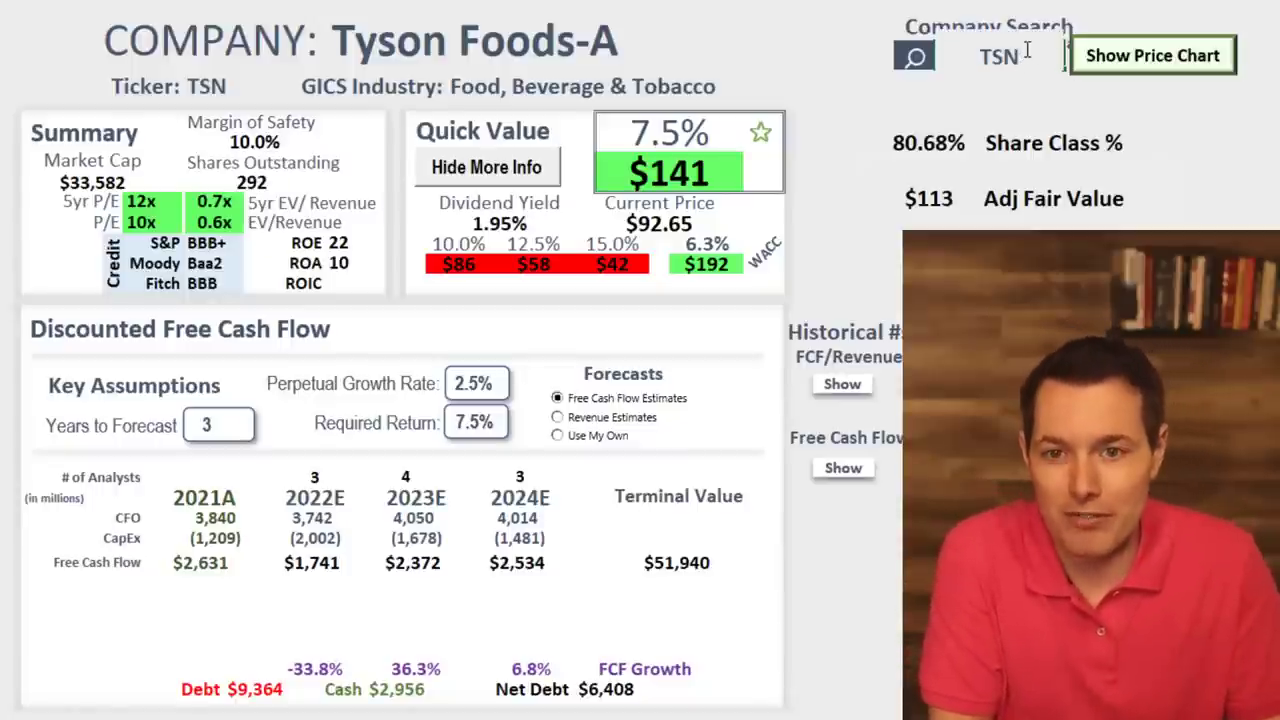
{"action": "key", "text": "BackSpace"}
{"action": "key", "text": "BackSpace"}
{"action": "key", "text": "BackSpace"}
{"action": "type", "text": "FL"}
{"action": "key", "text": "Return"}
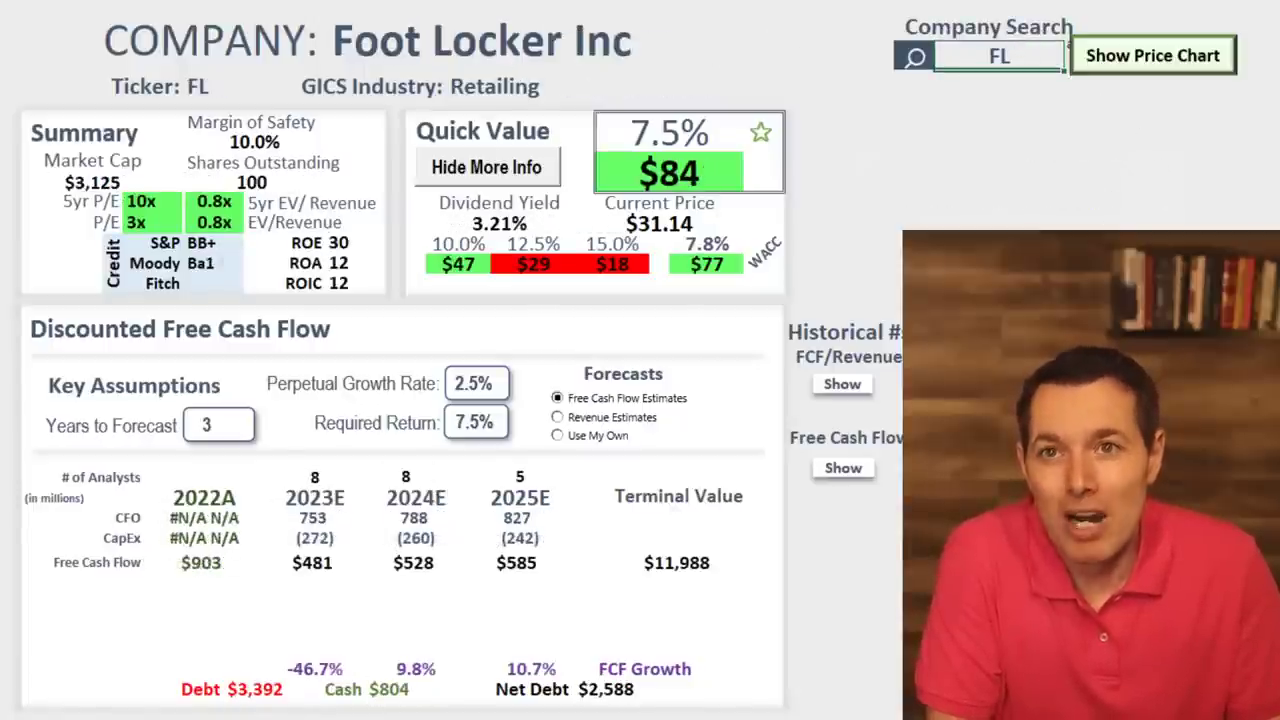
Check Foot Locker's WACC rate, then view its price chart against the target price and hide the chart again.
{"action": "left_click", "coordinate": [736, 250]}
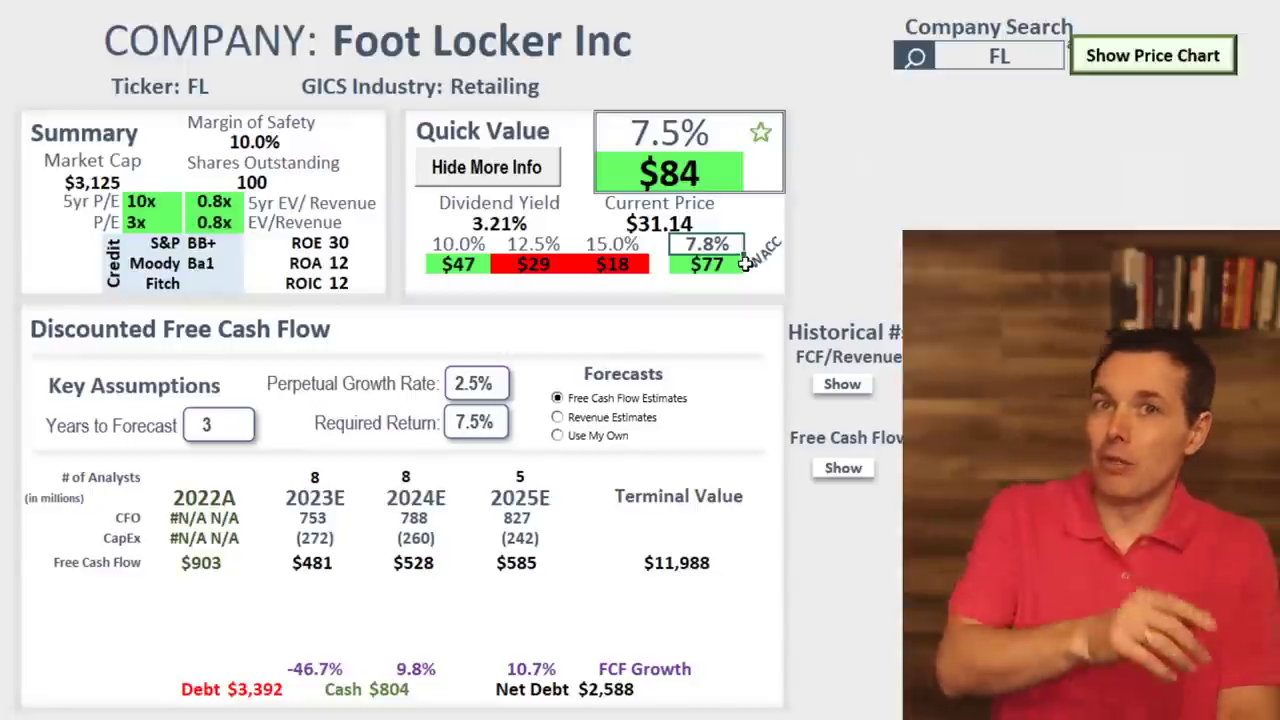
{"action": "left_click", "coordinate": [1160, 60]}
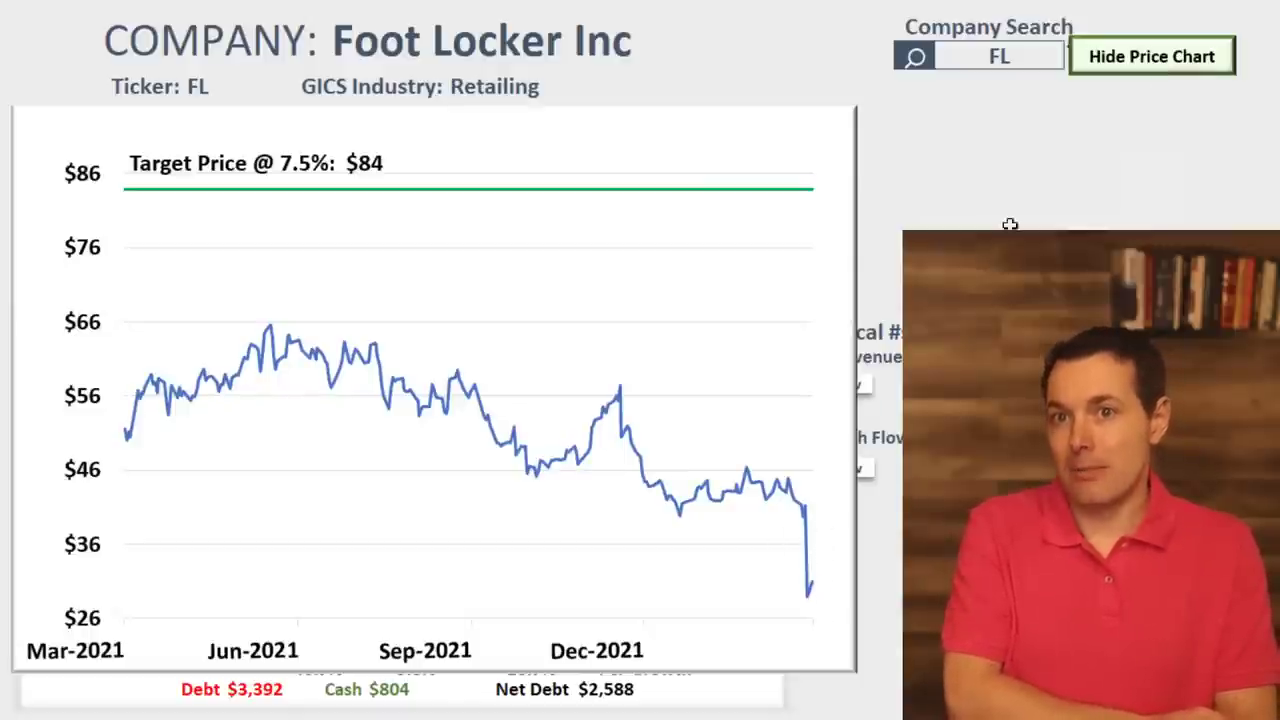
{"action": "left_click", "coordinate": [1172, 68]}
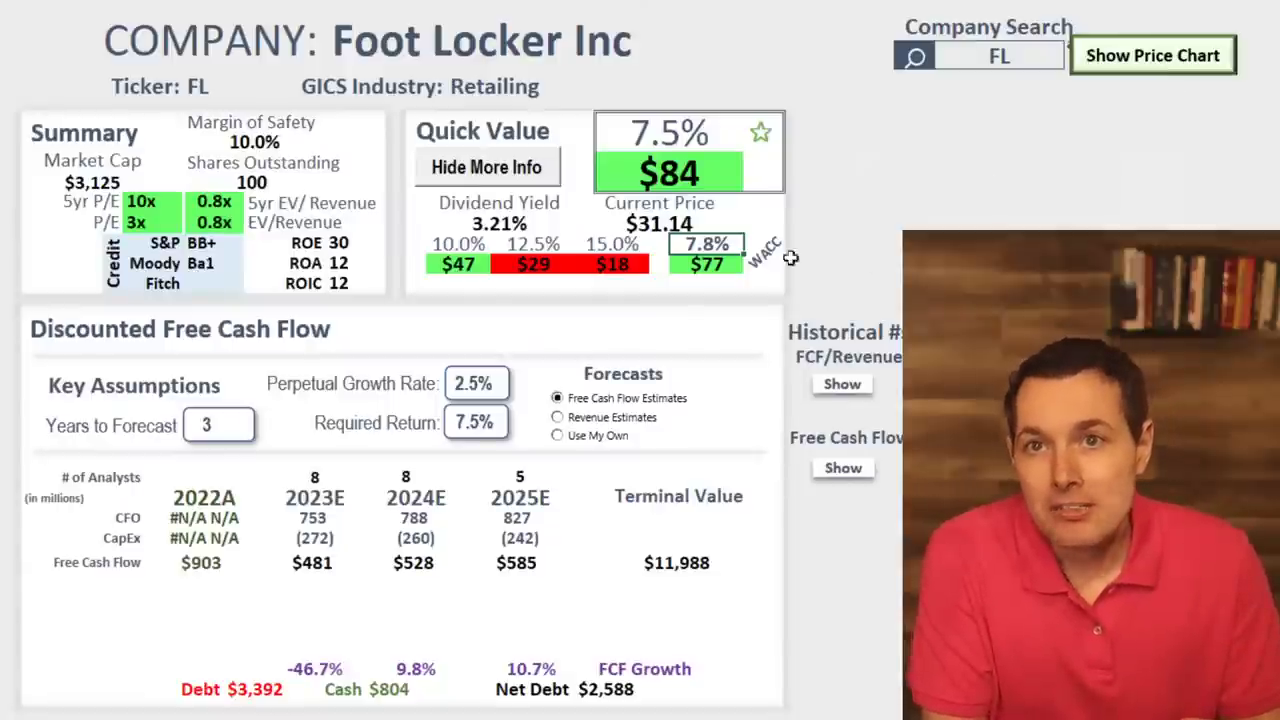
Compare Foot Locker's Quick Value estimate with its values at the 10.0% required return and at the WACC rate.
{"action": "left_click", "coordinate": [668, 172]}
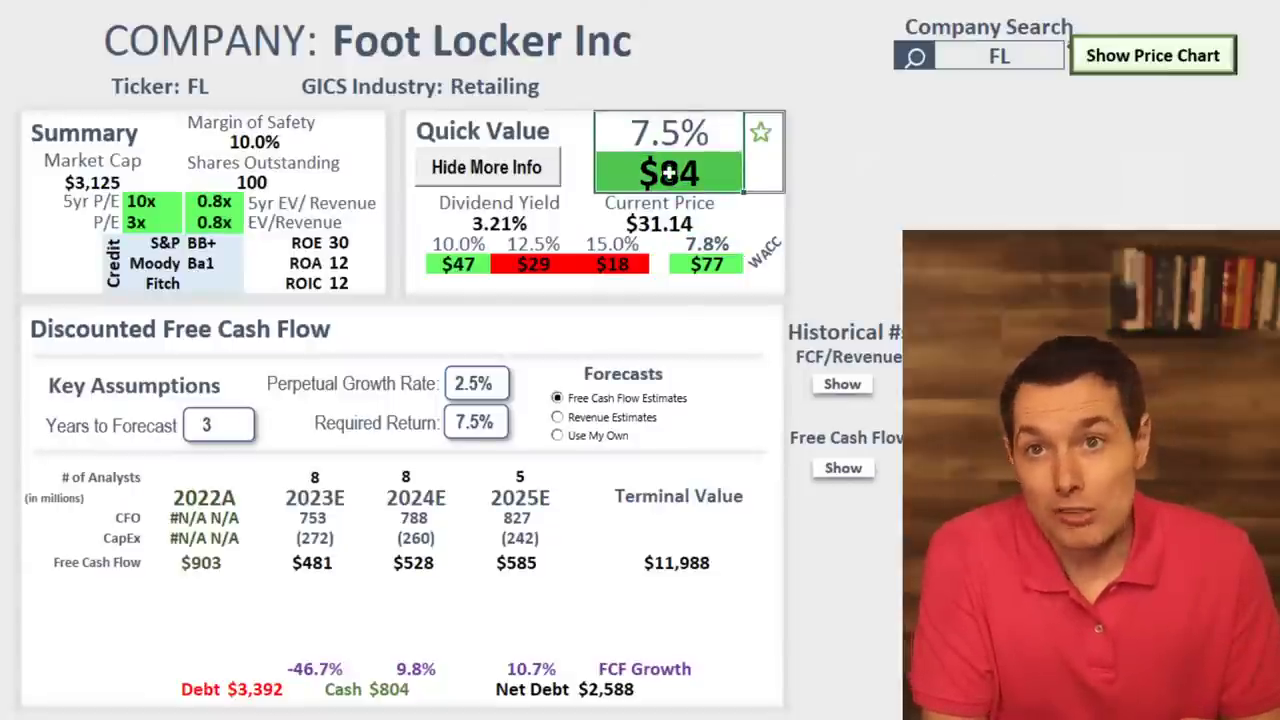
{"action": "left_click", "coordinate": [717, 252]}
{"action": "left_click", "coordinate": [475, 243]}
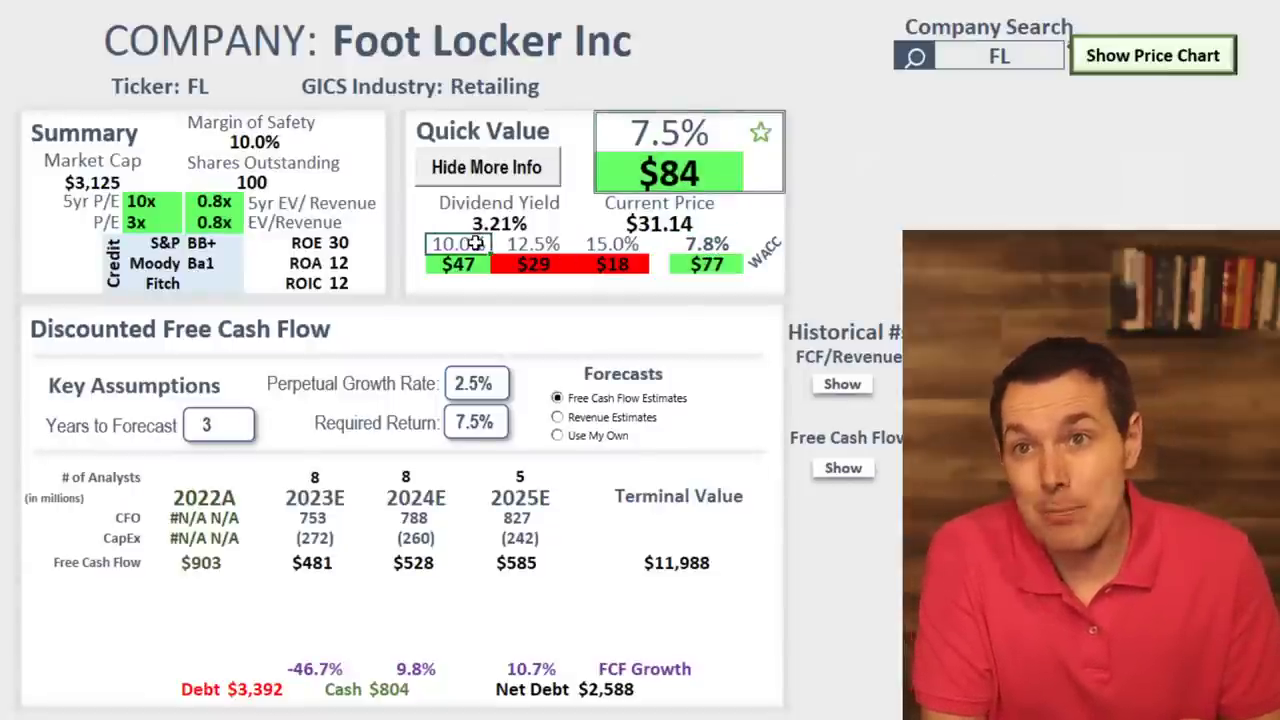
{"action": "left_click", "coordinate": [462, 264]}
{"action": "left_click_drag", "start_coordinate": [718, 258], "coordinate": [760, 251]}
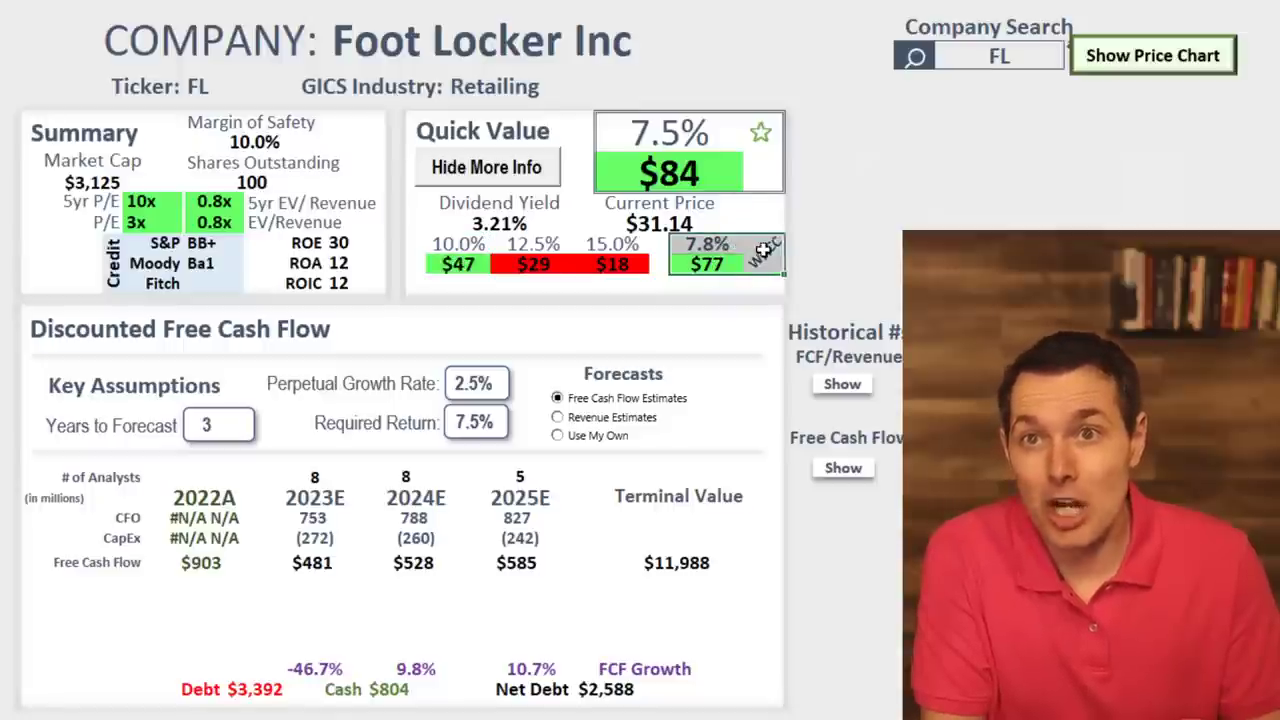
{"action": "left_click", "coordinate": [693, 173]}
{"action": "left_click", "coordinate": [860, 202]}
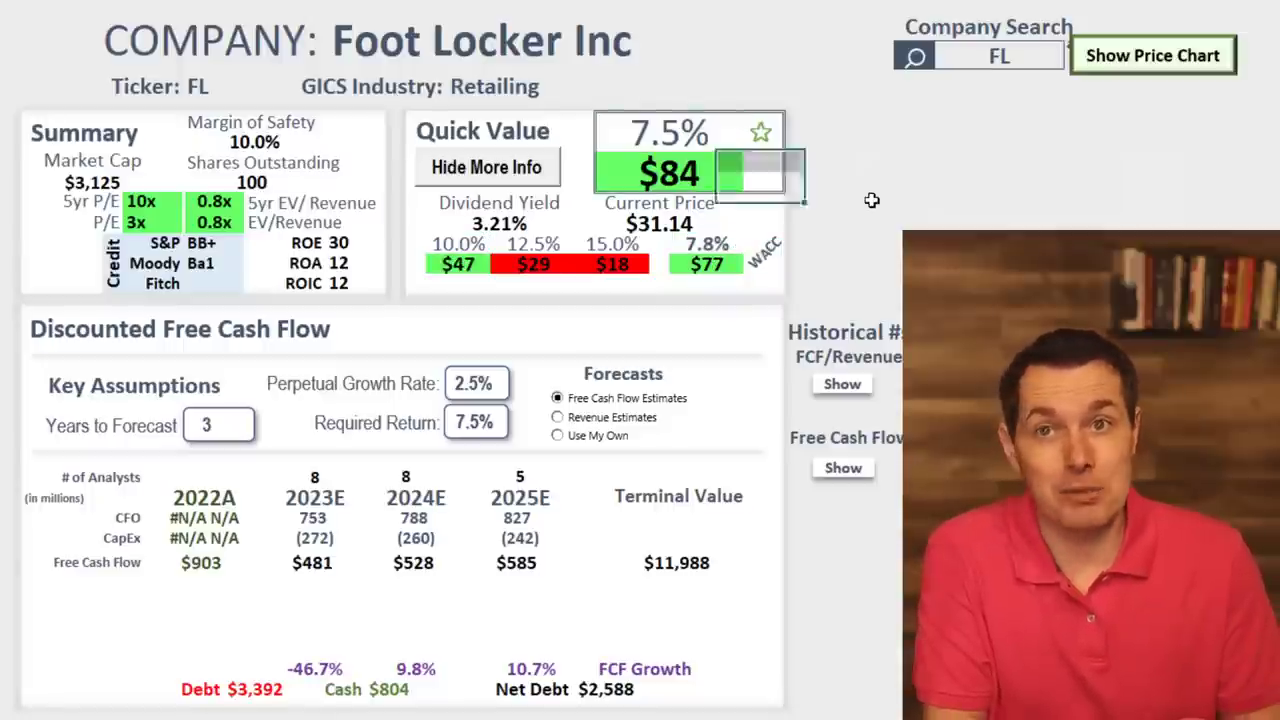
{"action": "left_click", "coordinate": [1005, 60]}
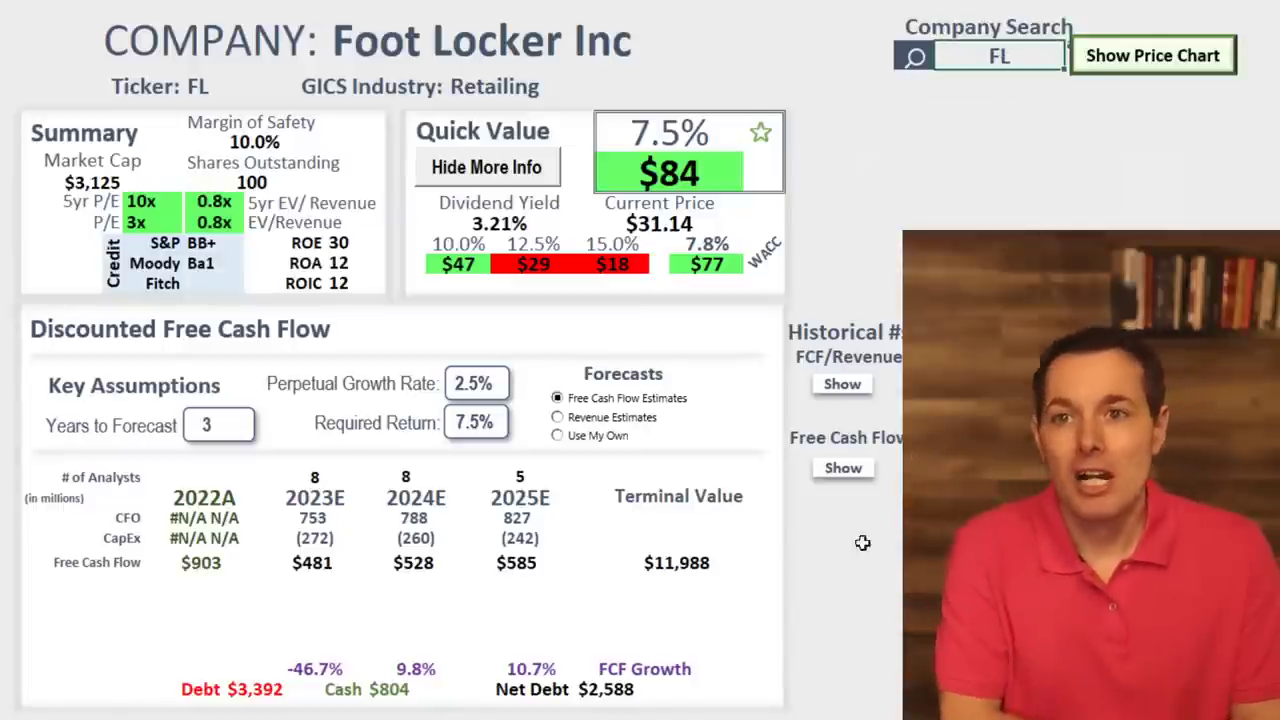
Examine the number of analysts behind Foot Locker's 2023 to 2025 forecasts and the estimated free cash flows.
{"action": "left_click_drag", "start_coordinate": [515, 478], "coordinate": [298, 474]}
{"action": "left_click", "coordinate": [300, 478]}
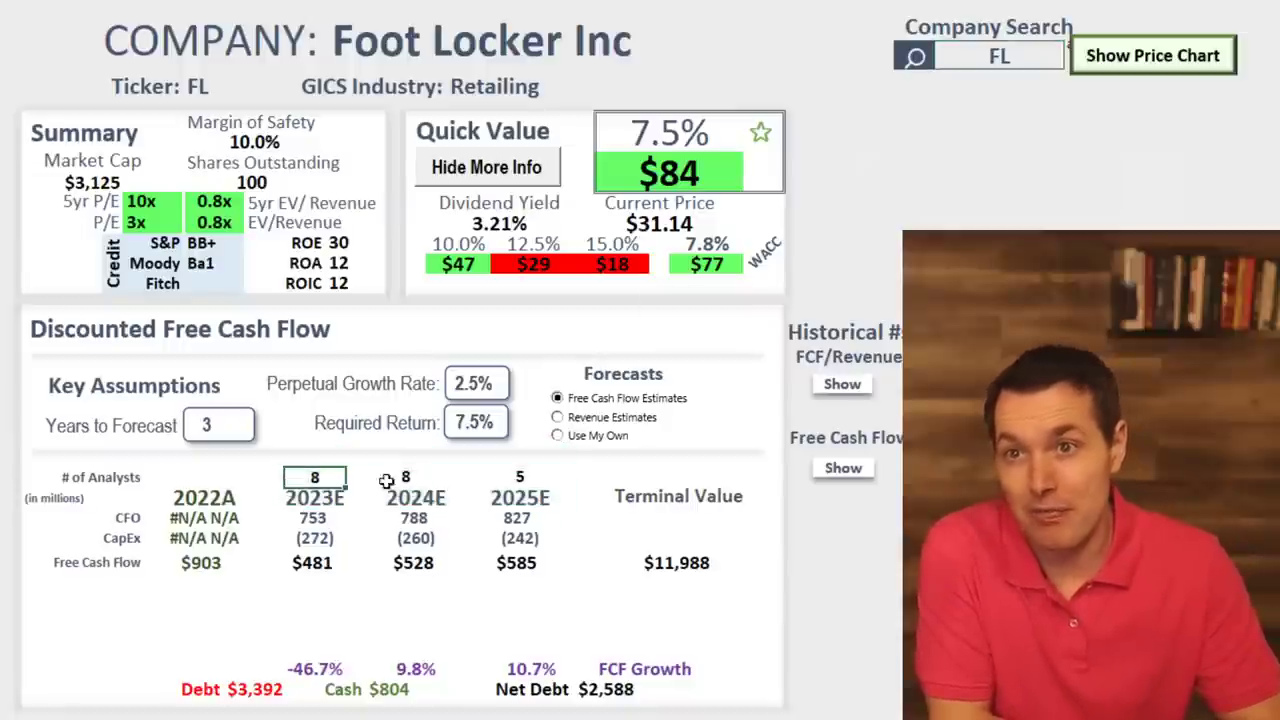
{"action": "left_click", "coordinate": [494, 476]}
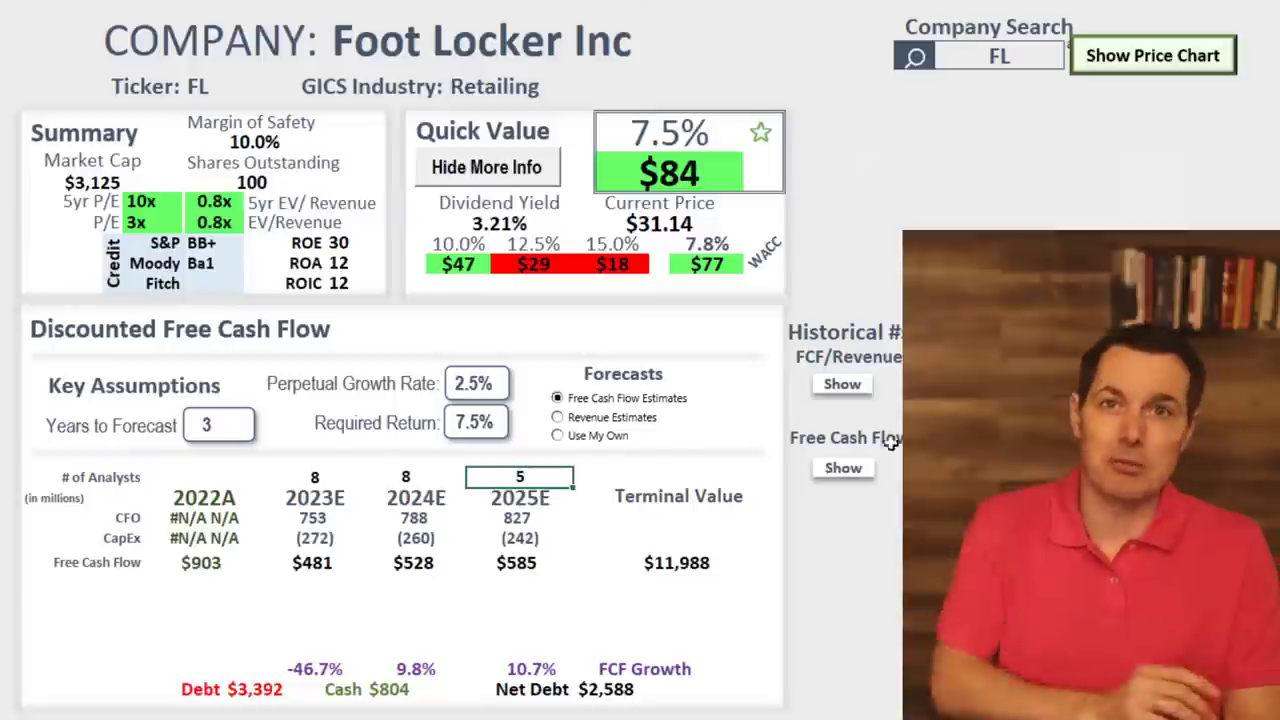
{"action": "left_click_drag", "start_coordinate": [511, 566], "coordinate": [313, 563]}
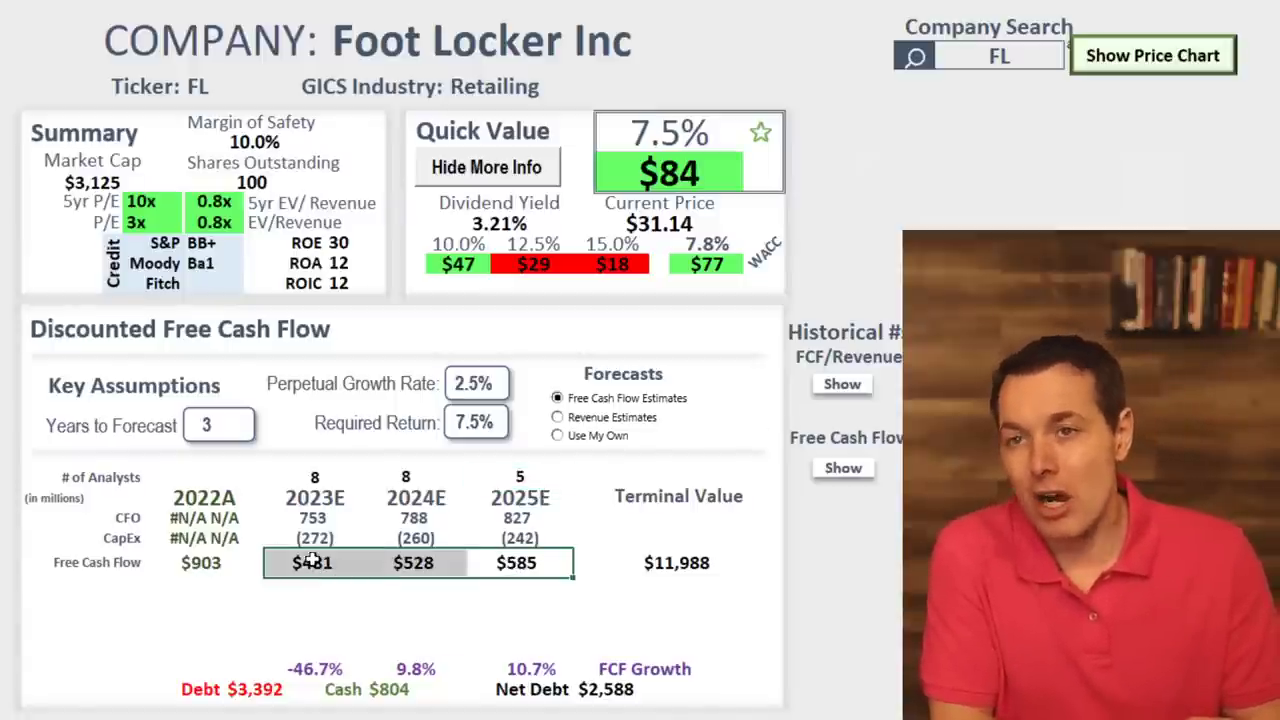
{"action": "left_click", "coordinate": [313, 563]}
{"action": "left_click", "coordinate": [307, 476], "text": "shift"}
{"action": "left_click", "coordinate": [333, 568]}
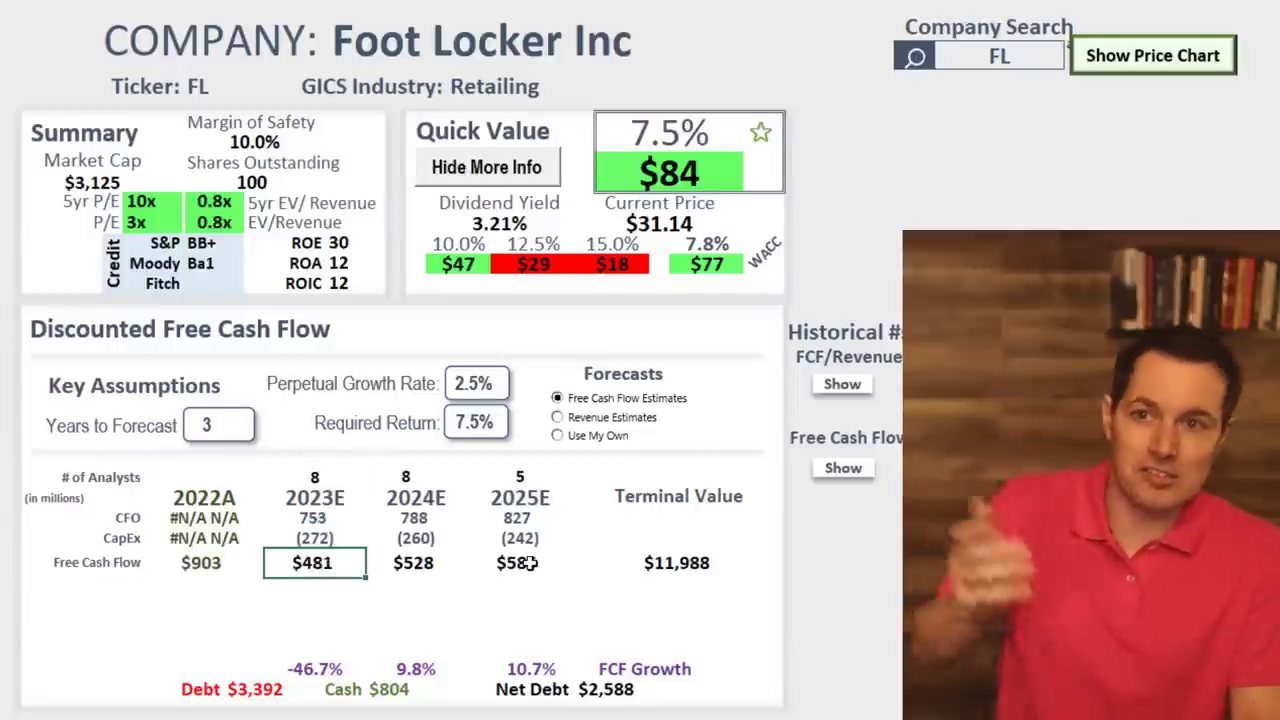
Review Foot Locker's forecast free cash flow growth rates against the 2023 free cash flow estimate.
{"action": "left_click", "coordinate": [303, 668]}
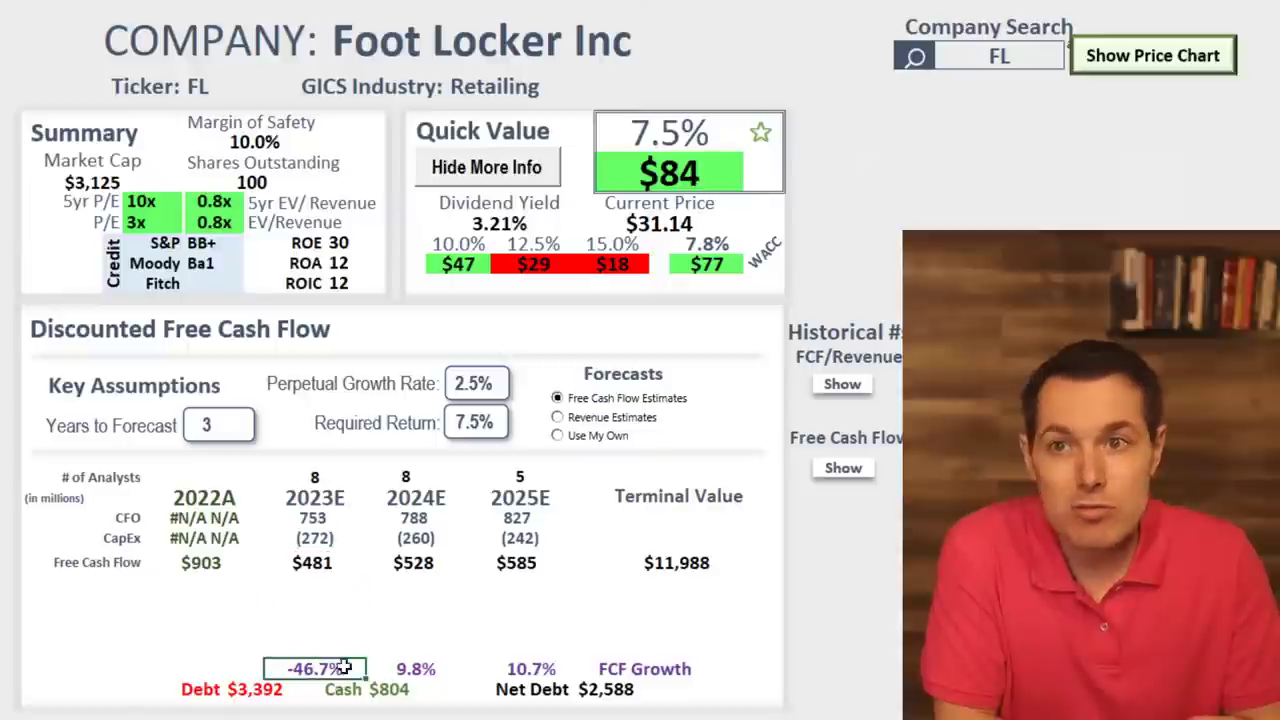
{"action": "left_click_drag", "start_coordinate": [303, 668], "coordinate": [510, 670]}
{"action": "left_click", "coordinate": [323, 565]}
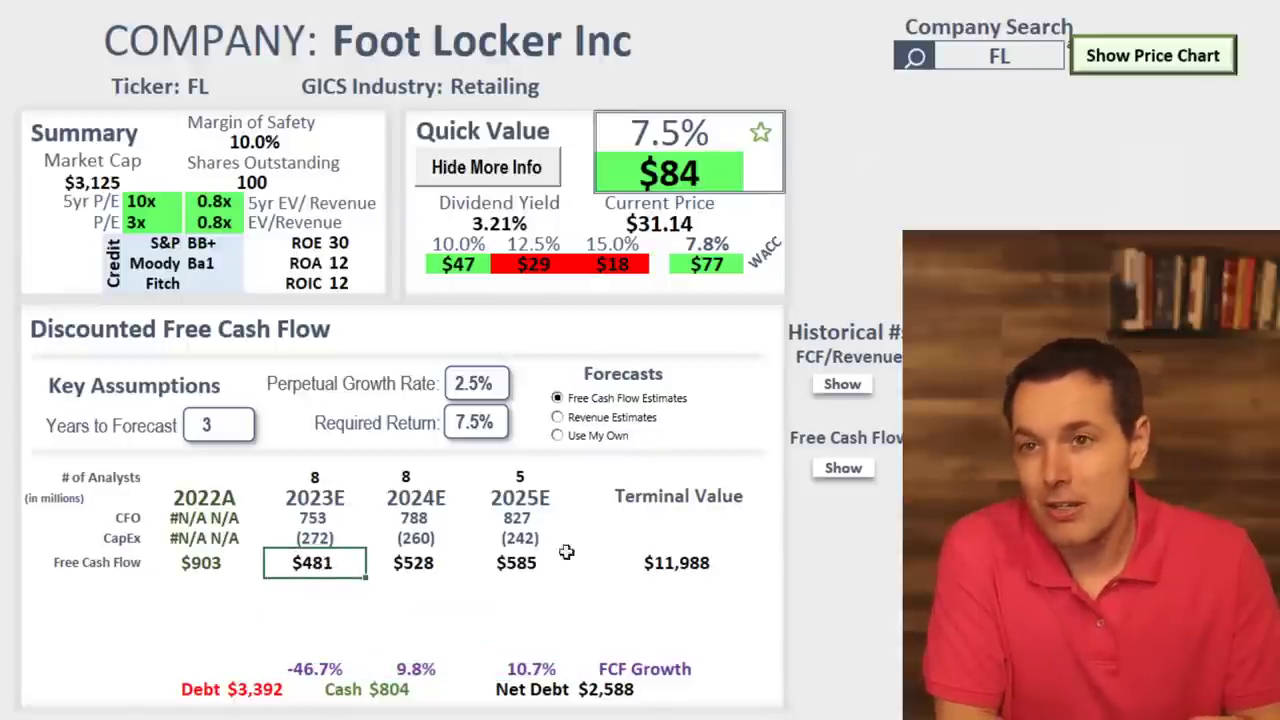
Replace the company search ticker with TM to load Toyota Motor's valuation.
{"action": "left_click", "coordinate": [980, 40]}
{"action": "left_click", "coordinate": [985, 55]}
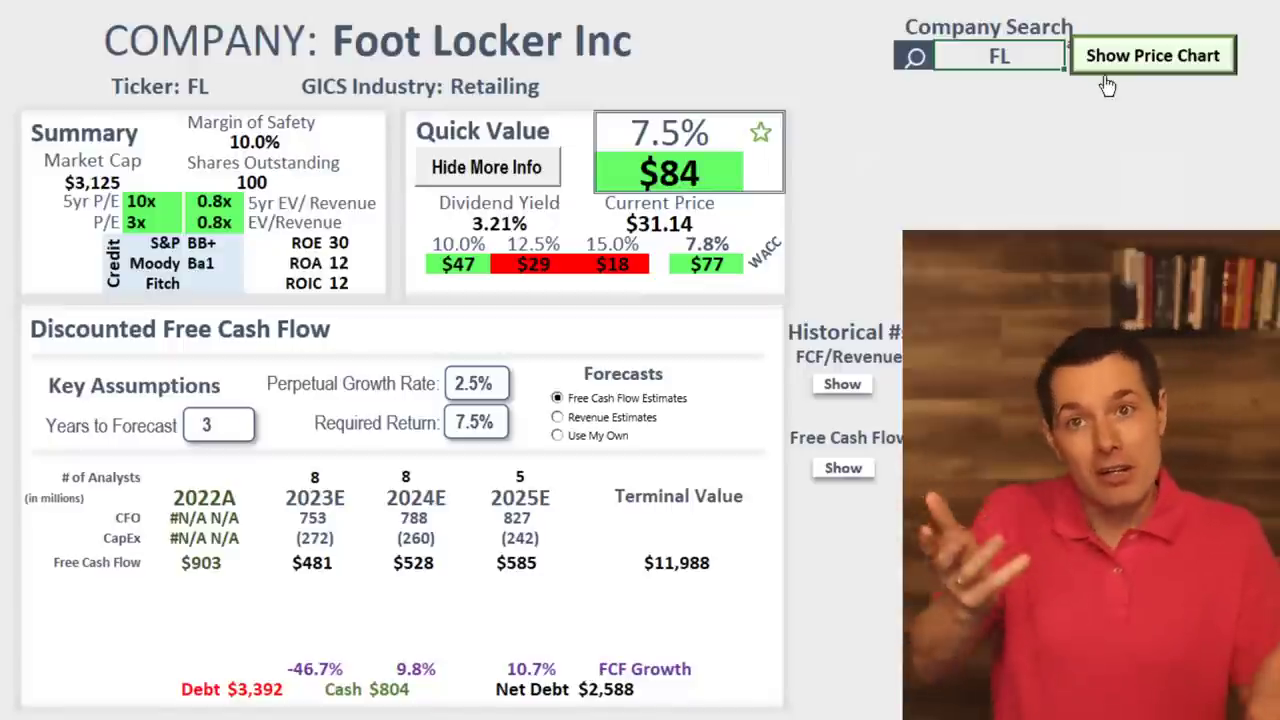
{"action": "double_click", "coordinate": [1022, 56]}
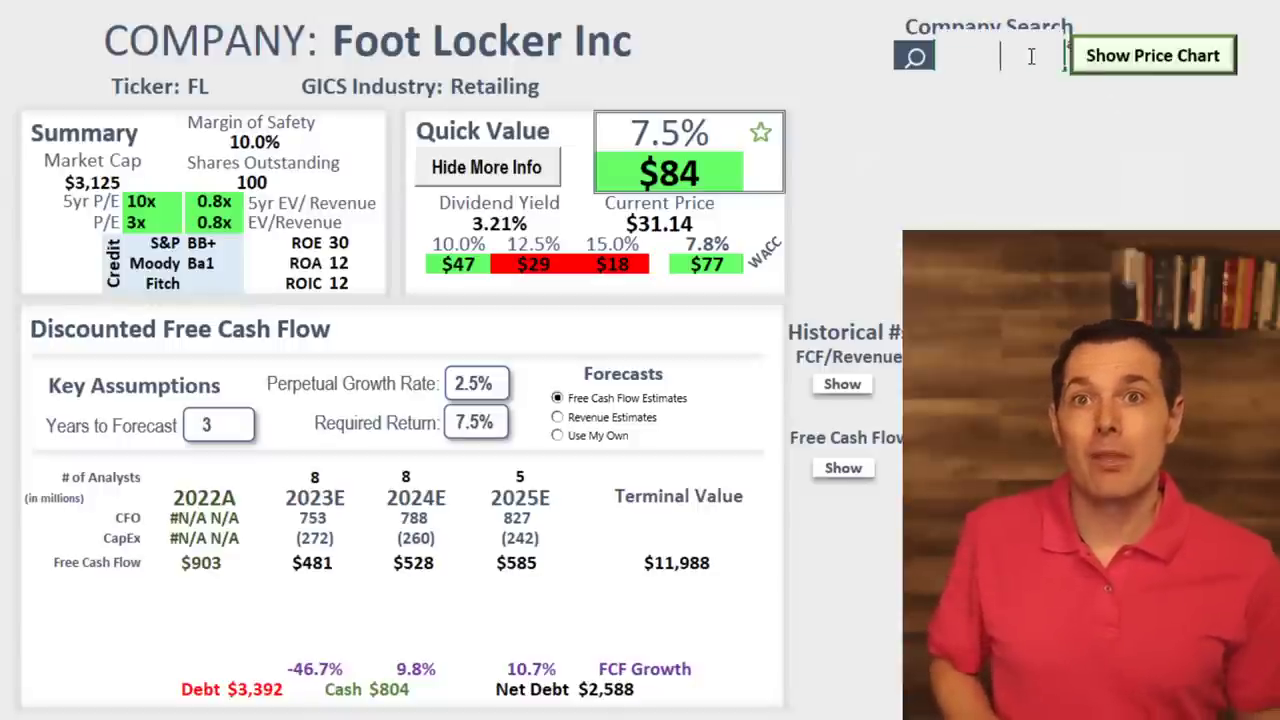
{"action": "type", "text": "TM"}
{"action": "key", "text": "Return"}
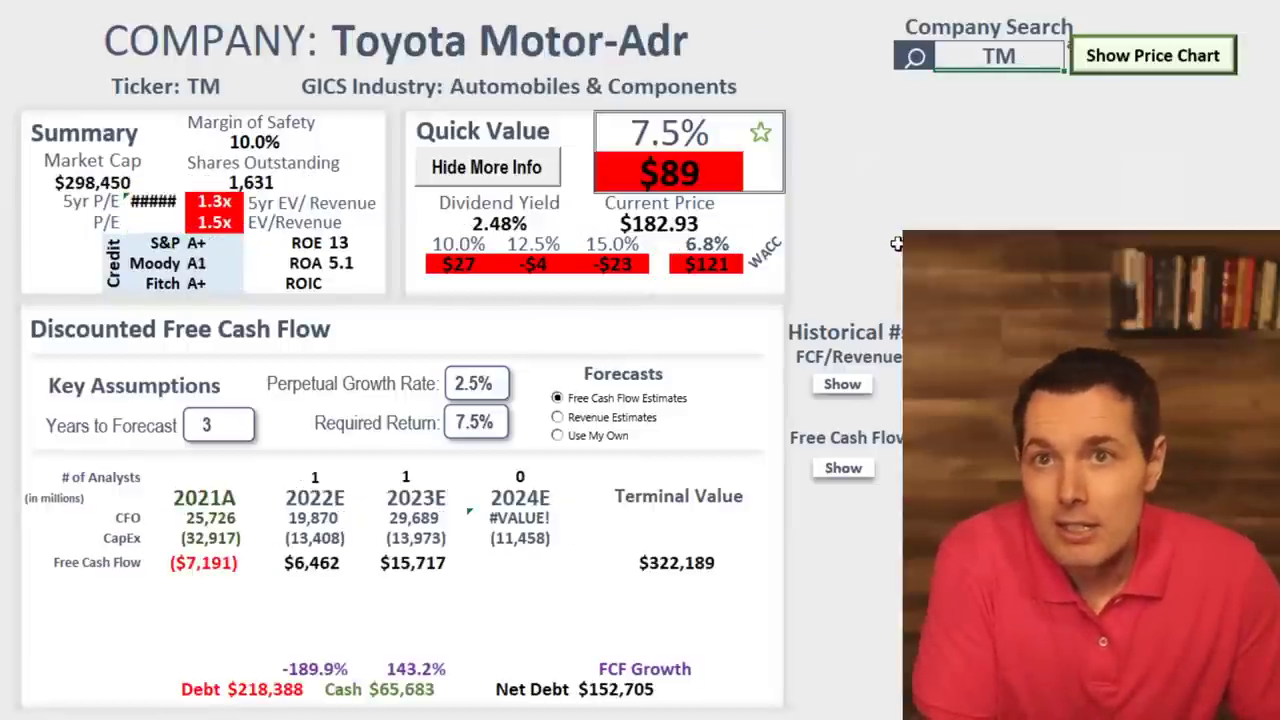
Compare Toyota's current price with its Quick Value estimate, then examine its WACC rate, WACC-based value and required return.
{"action": "left_click", "coordinate": [698, 224]}
{"action": "left_click", "coordinate": [703, 173]}
{"action": "left_click", "coordinate": [718, 248]}
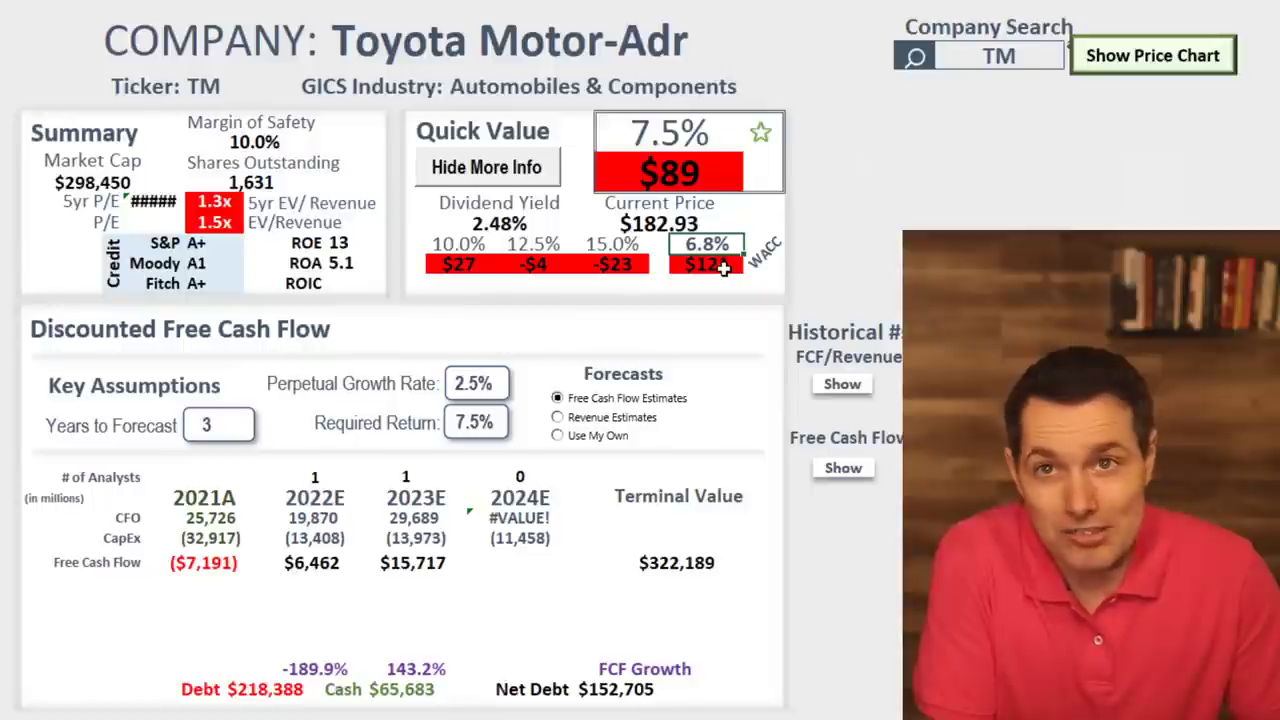
{"action": "left_click", "coordinate": [723, 266]}
{"action": "key", "text": "Up"}
{"action": "key", "text": "Up"}
{"action": "key", "text": "Up"}
{"action": "key", "text": "Up"}
{"action": "key", "text": "Up"}
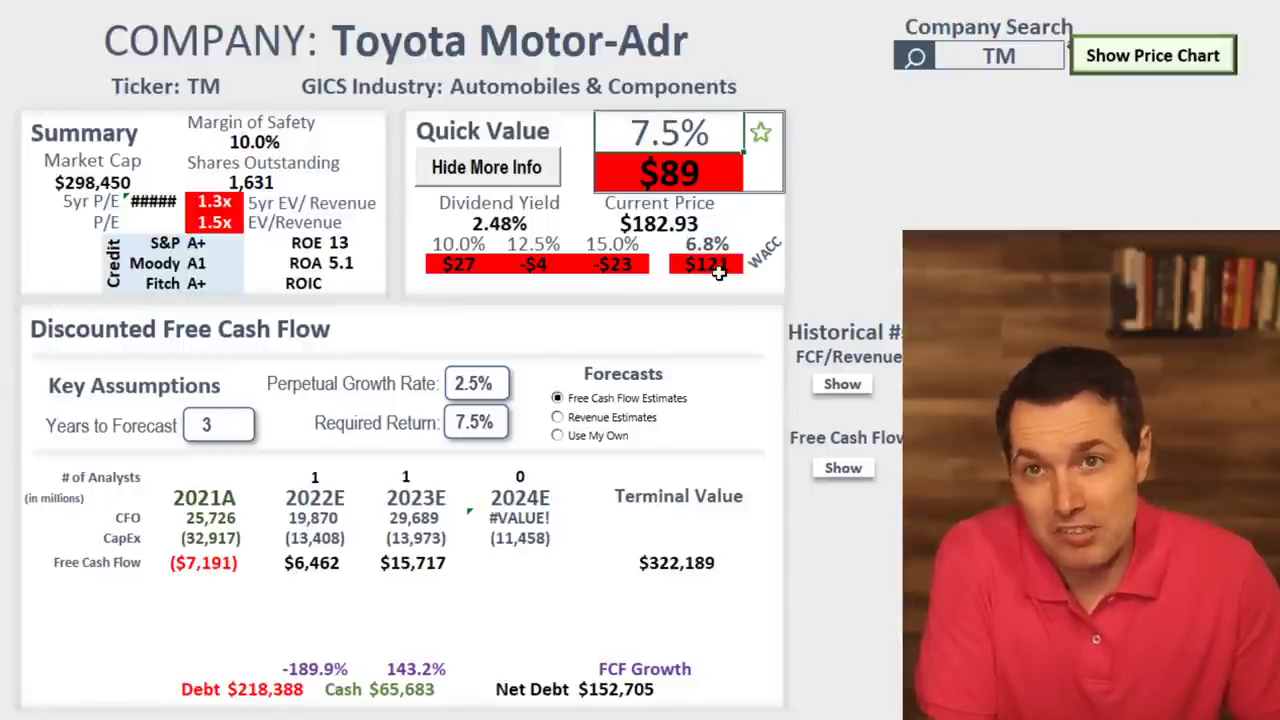
{"action": "left_click", "coordinate": [718, 263]}
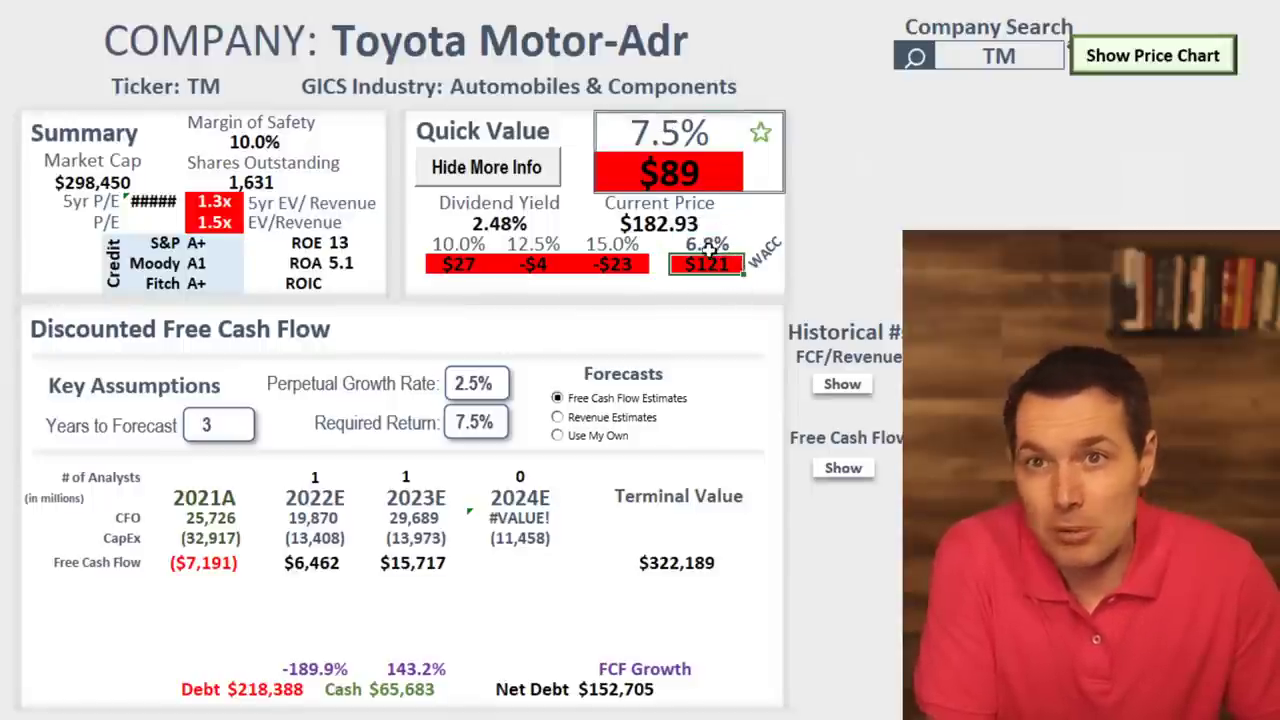
Compare Toyota's Quick Value at the 7.5% required return with its WACC-based value.
{"action": "left_click", "coordinate": [700, 180]}
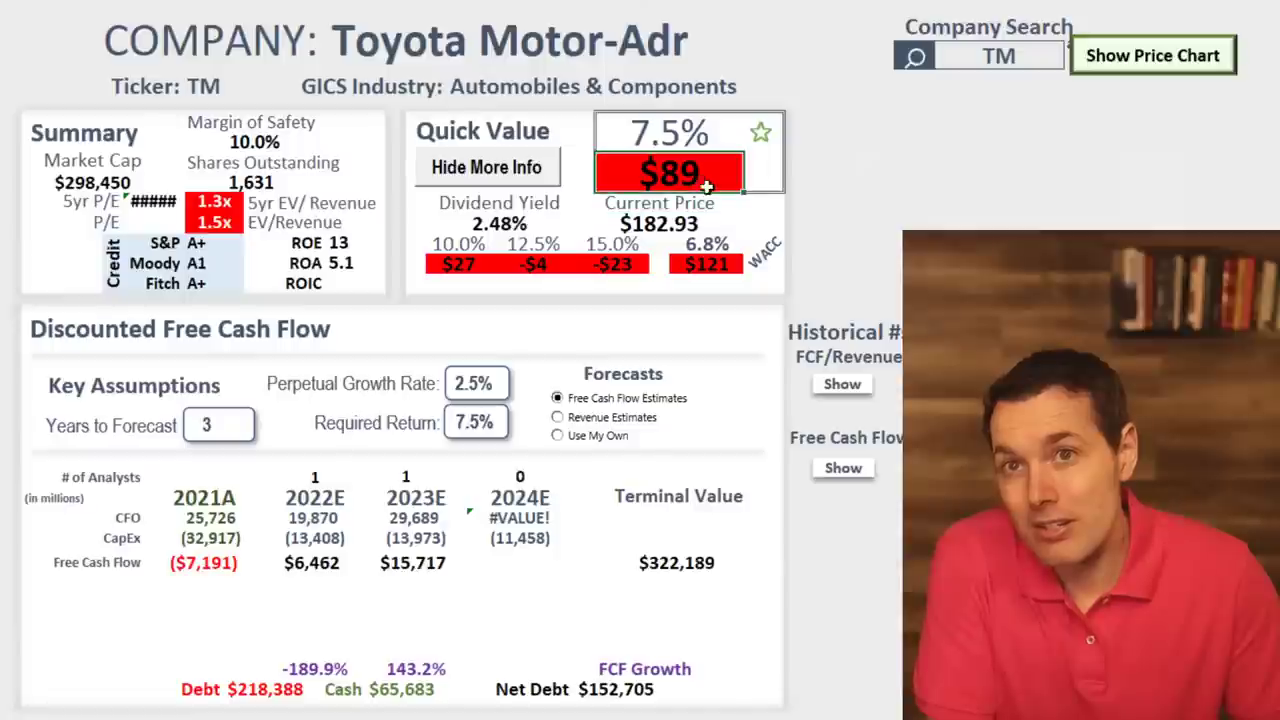
{"action": "left_click", "coordinate": [712, 264]}
{"action": "left_click", "coordinate": [703, 172]}
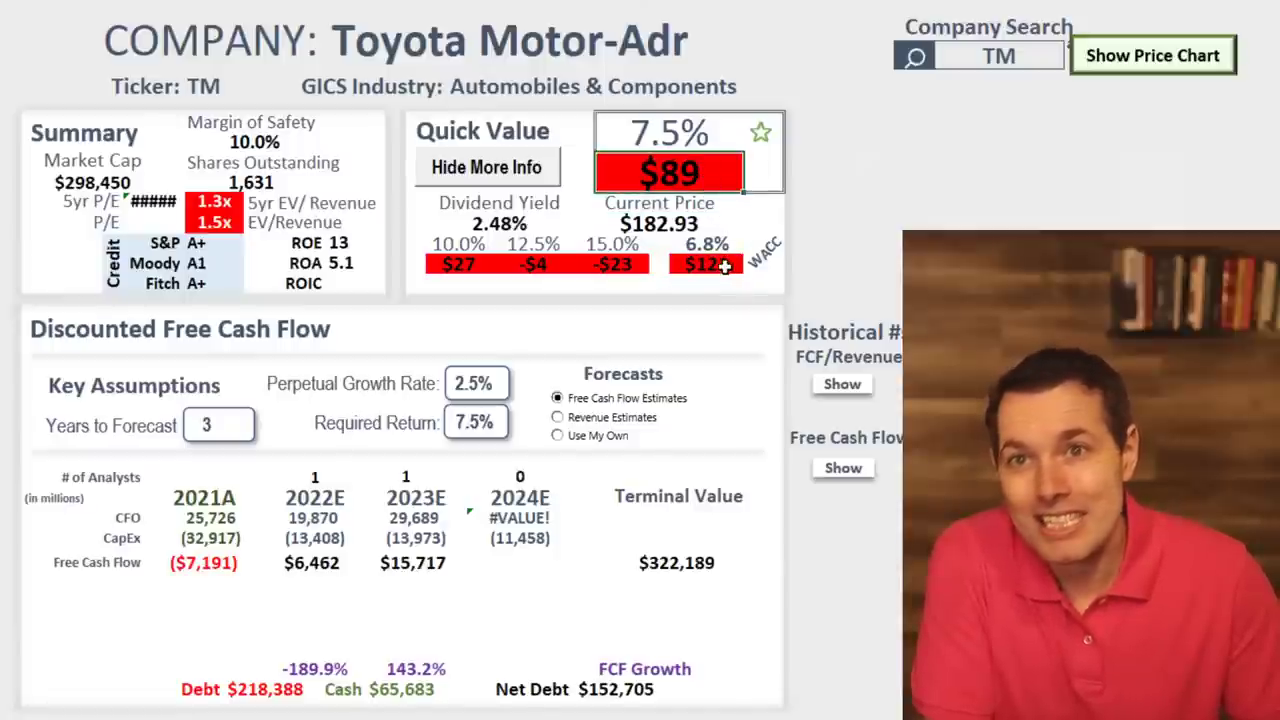
{"action": "left_click", "coordinate": [728, 263]}
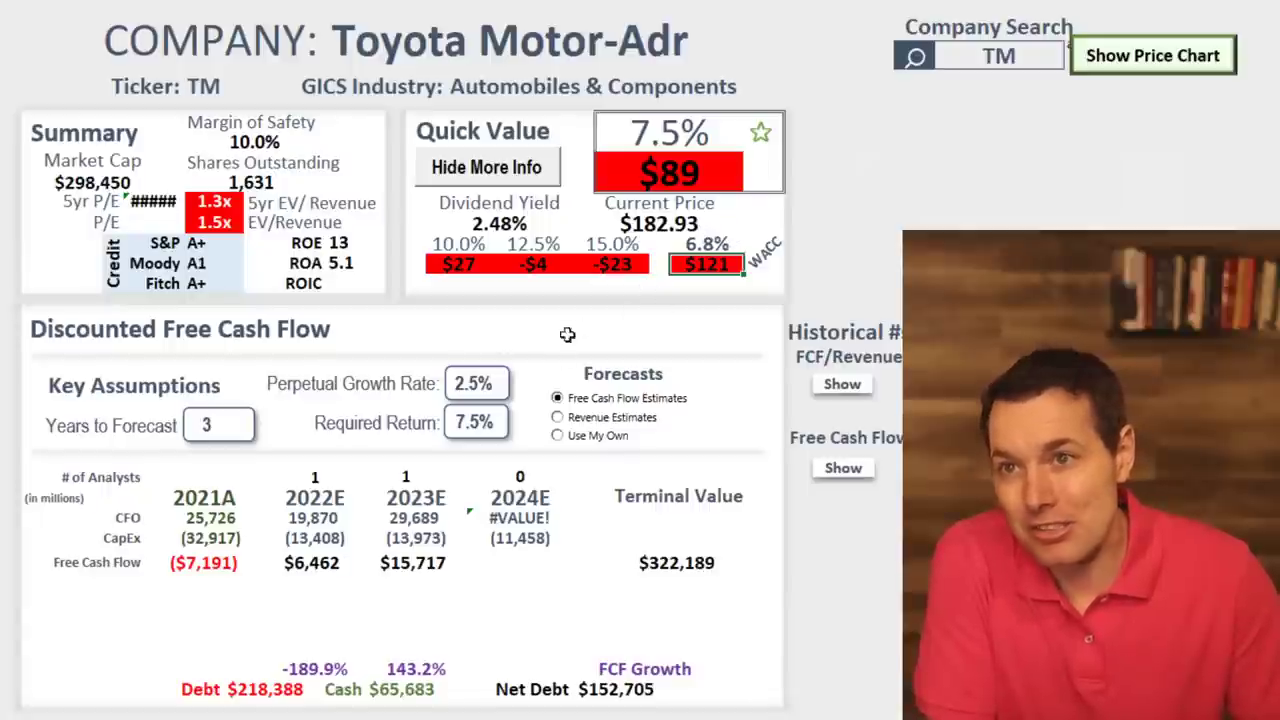
Examine Toyota's 2021 actual free cash flow against the 2022 and 2023 estimates and the number of analysts behind them.
{"action": "left_click", "coordinate": [195, 568]}
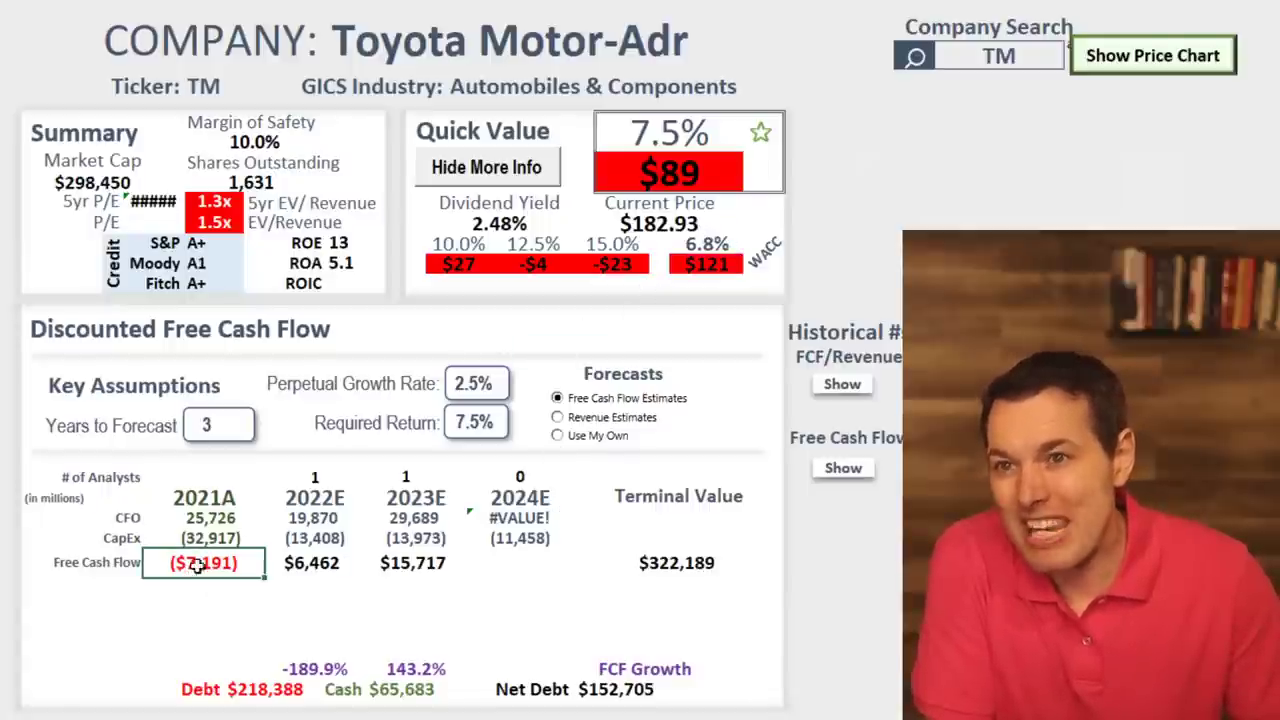
{"action": "left_click", "coordinate": [325, 568]}
{"action": "left_click", "coordinate": [410, 565]}
{"action": "left_click_drag", "start_coordinate": [401, 479], "coordinate": [315, 565]}
{"action": "left_click", "coordinate": [315, 565]}
{"action": "left_click_drag", "start_coordinate": [413, 565], "coordinate": [405, 478]}
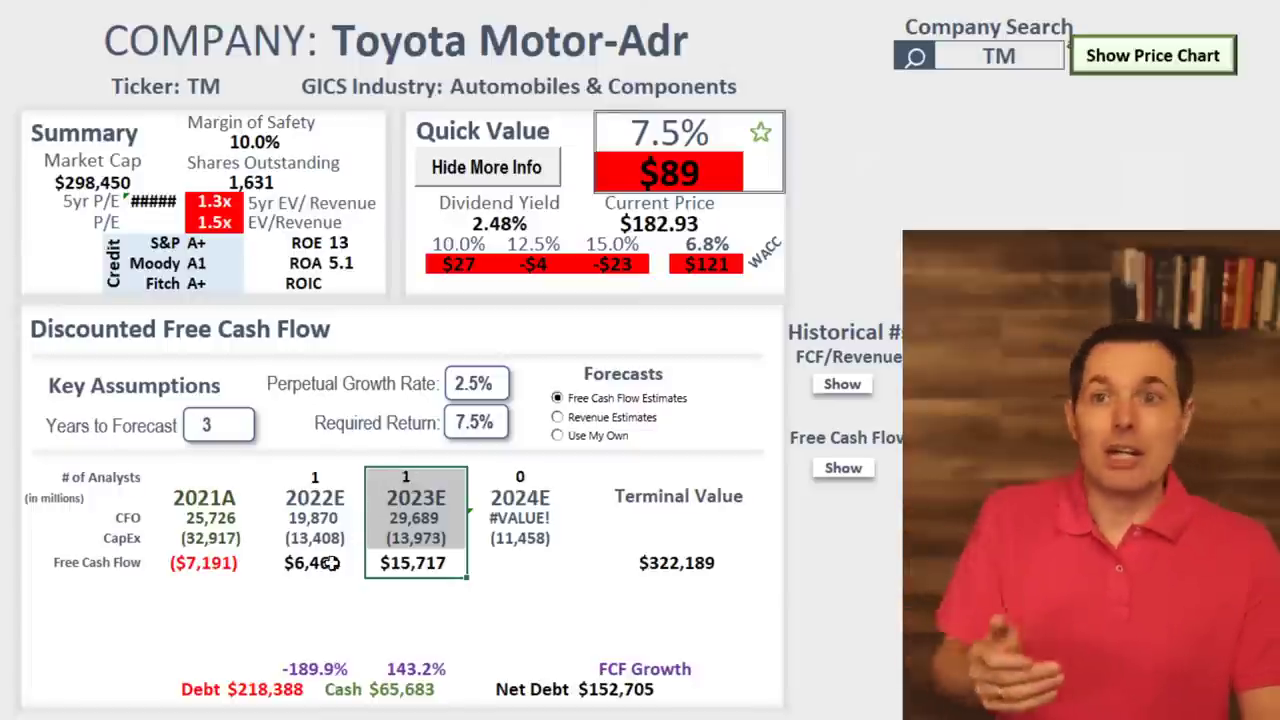
{"action": "left_click", "coordinate": [330, 563]}
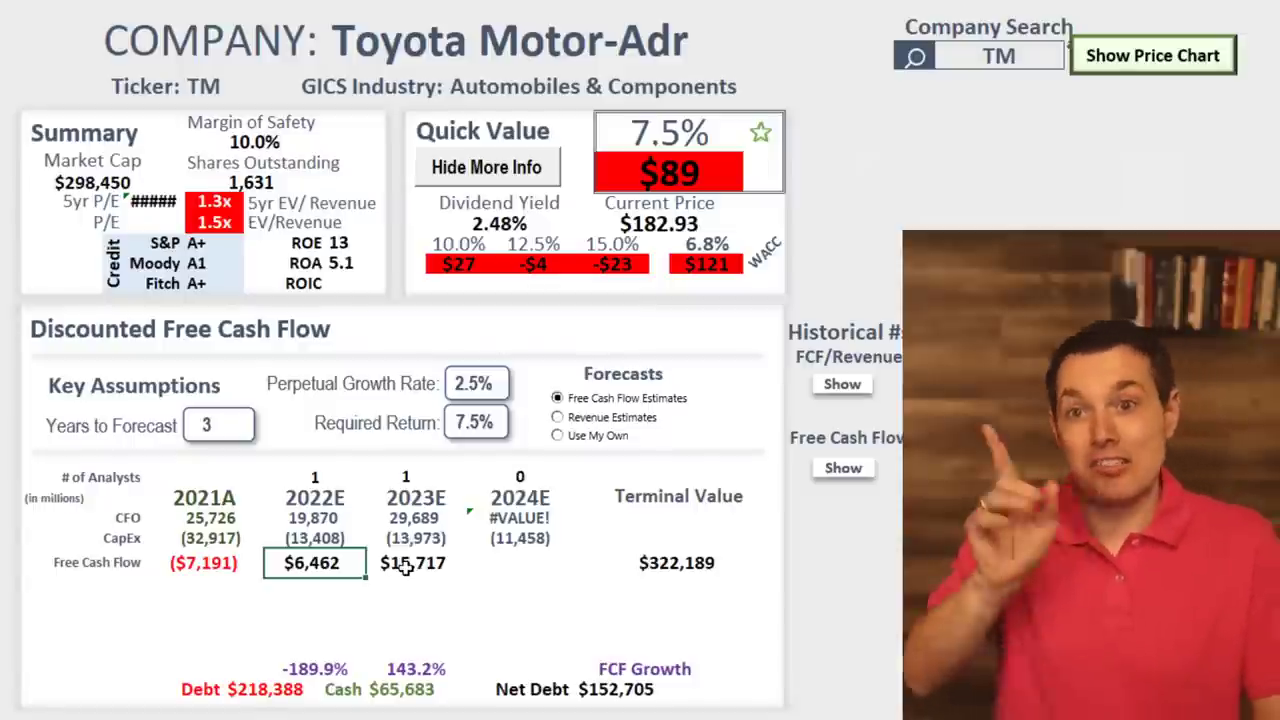
Check Toyota's forecast under Revenue Estimates, including analyst counts, CapEx and average cash flow margins, and return to Free Cash Flow Estimates.
{"action": "left_click", "coordinate": [577, 419]}
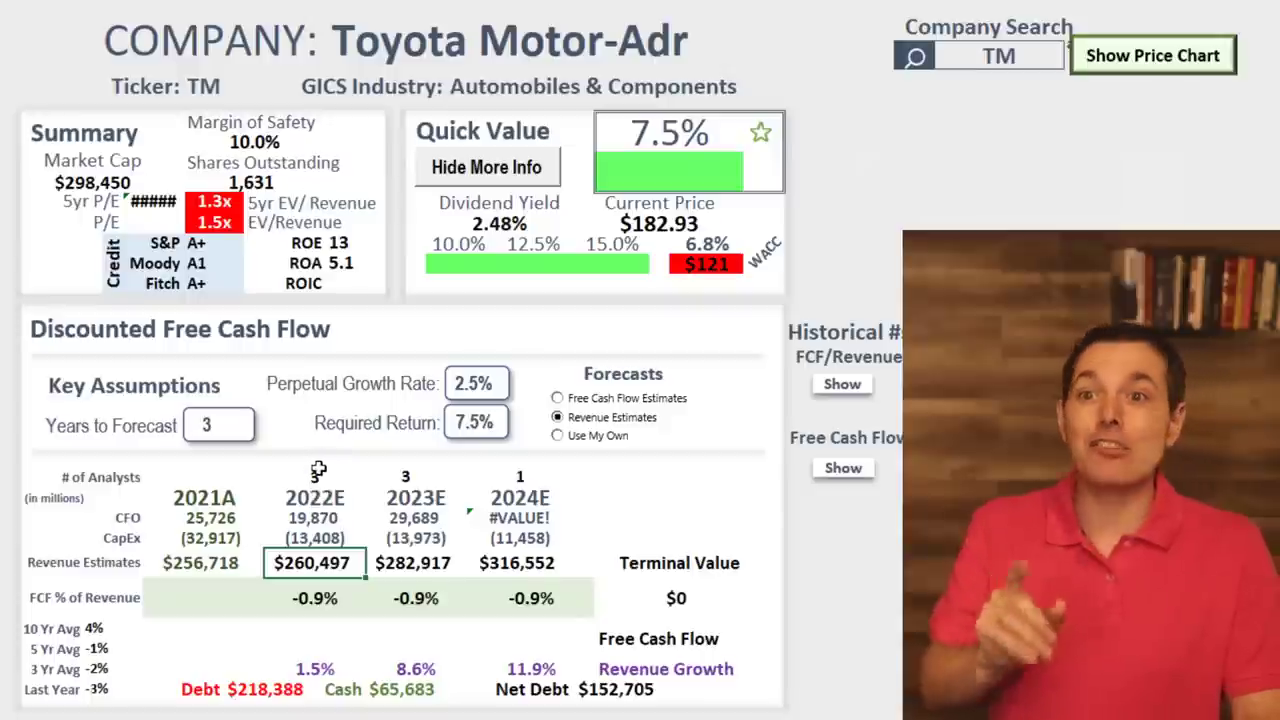
{"action": "left_click_drag", "start_coordinate": [318, 470], "coordinate": [426, 476]}
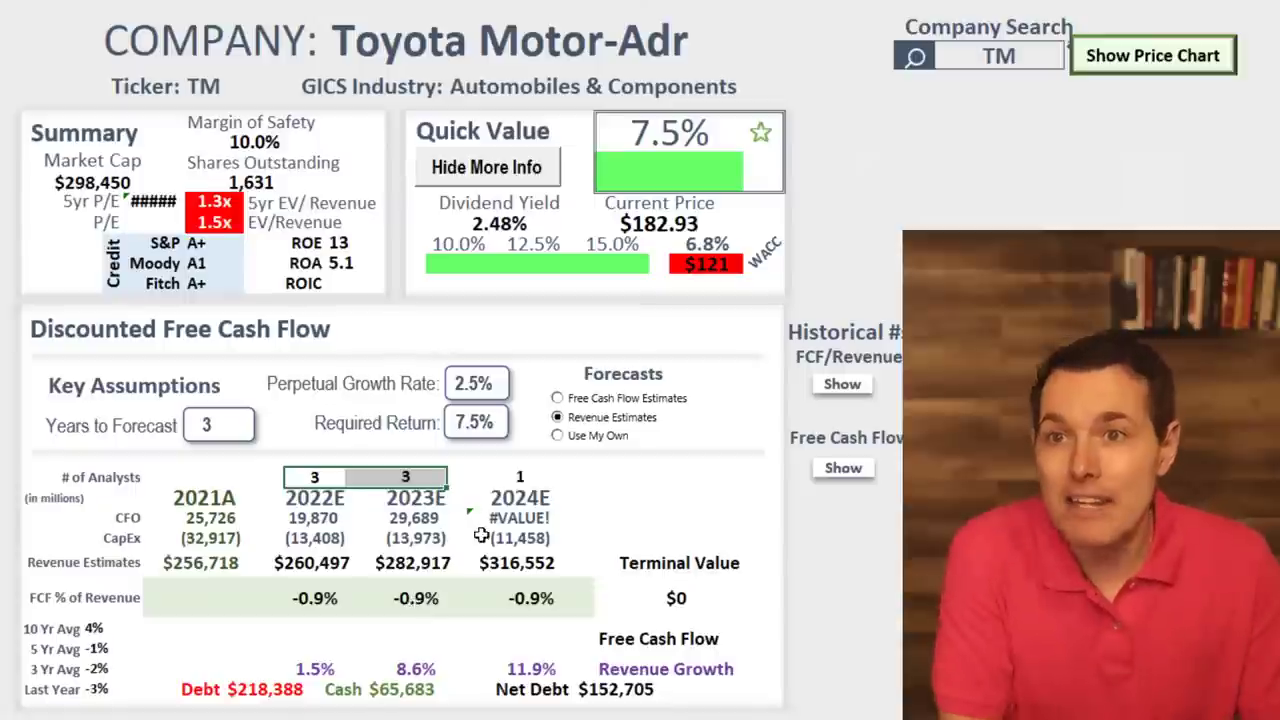
{"action": "left_click", "coordinate": [312, 537]}
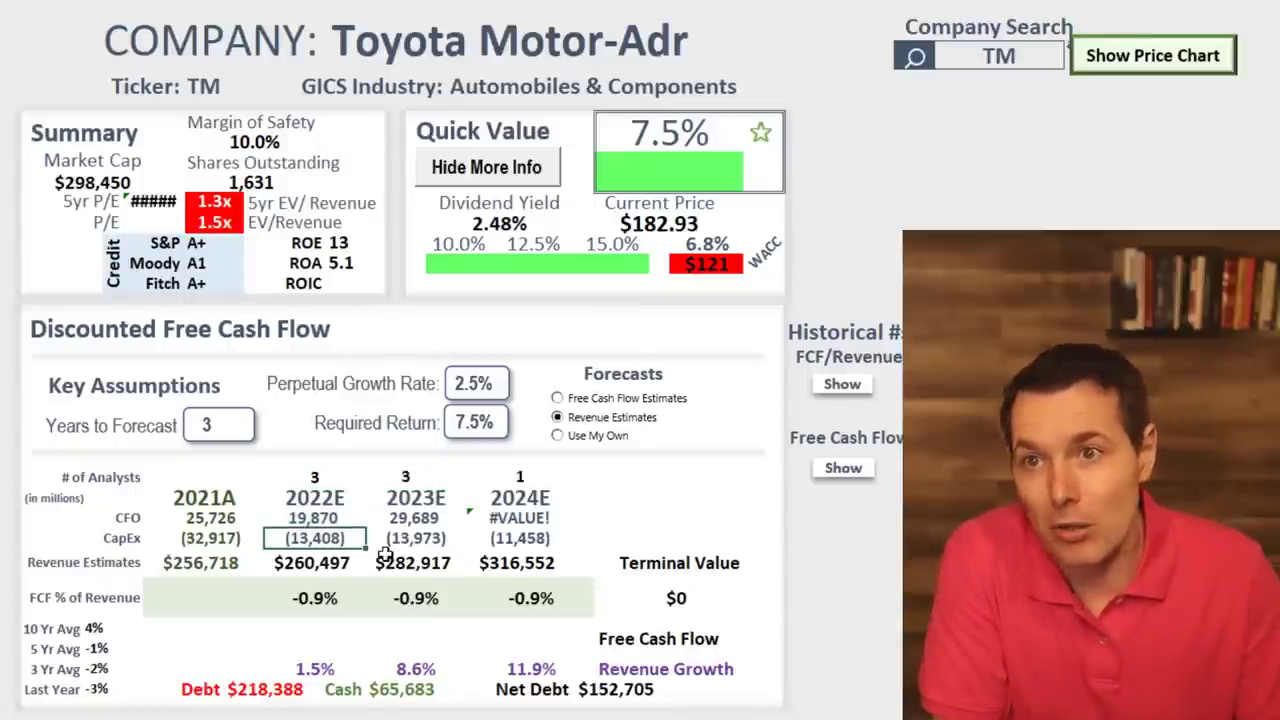
{"action": "left_click_drag", "start_coordinate": [540, 537], "coordinate": [302, 536]}
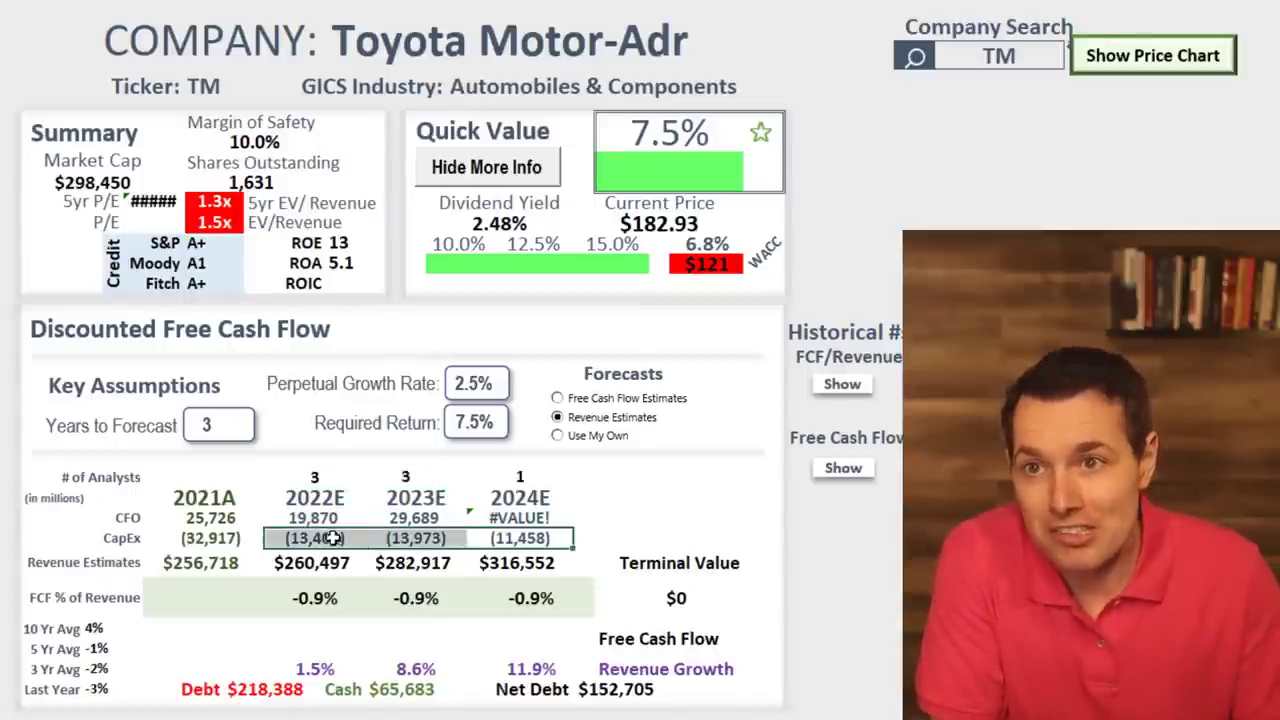
{"action": "left_click", "coordinate": [97, 649]}
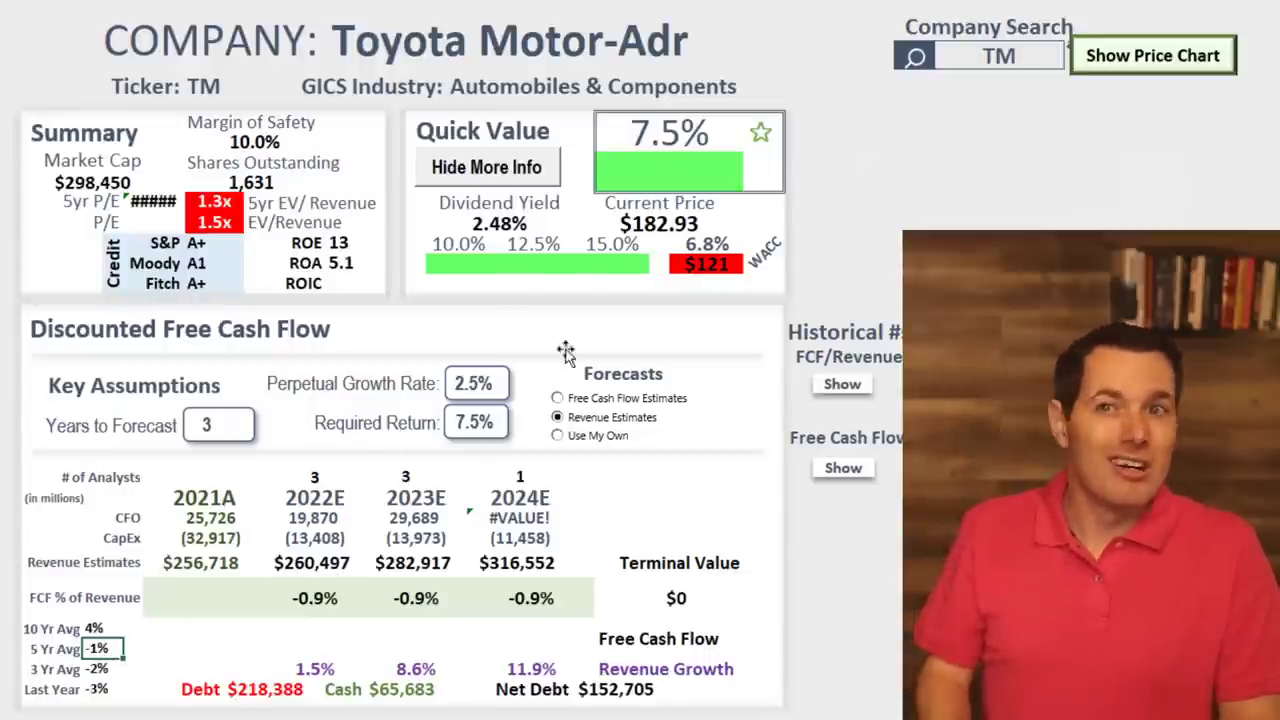
{"action": "left_click", "coordinate": [628, 400]}
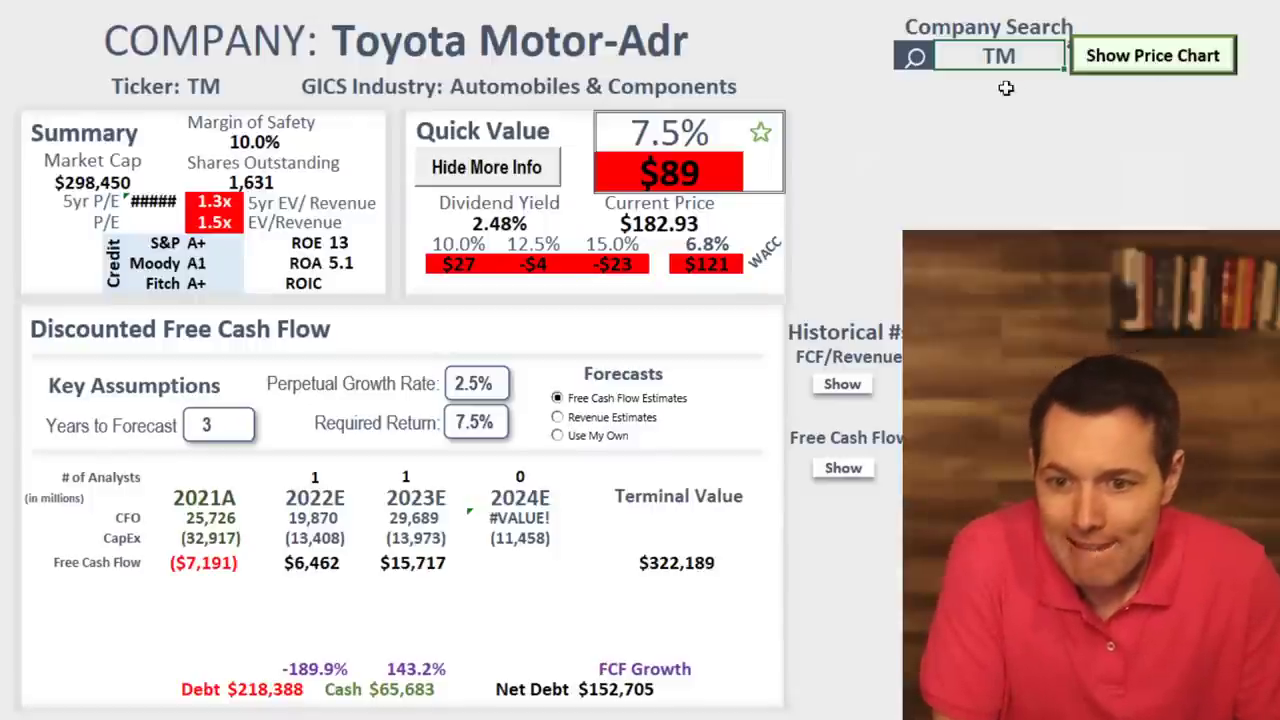
Replace the company search ticker with M to load Macy's valuation.
{"action": "double_click", "coordinate": [1039, 56]}
{"action": "key", "text": "BackSpace"}
{"action": "key", "text": "BackSpace"}
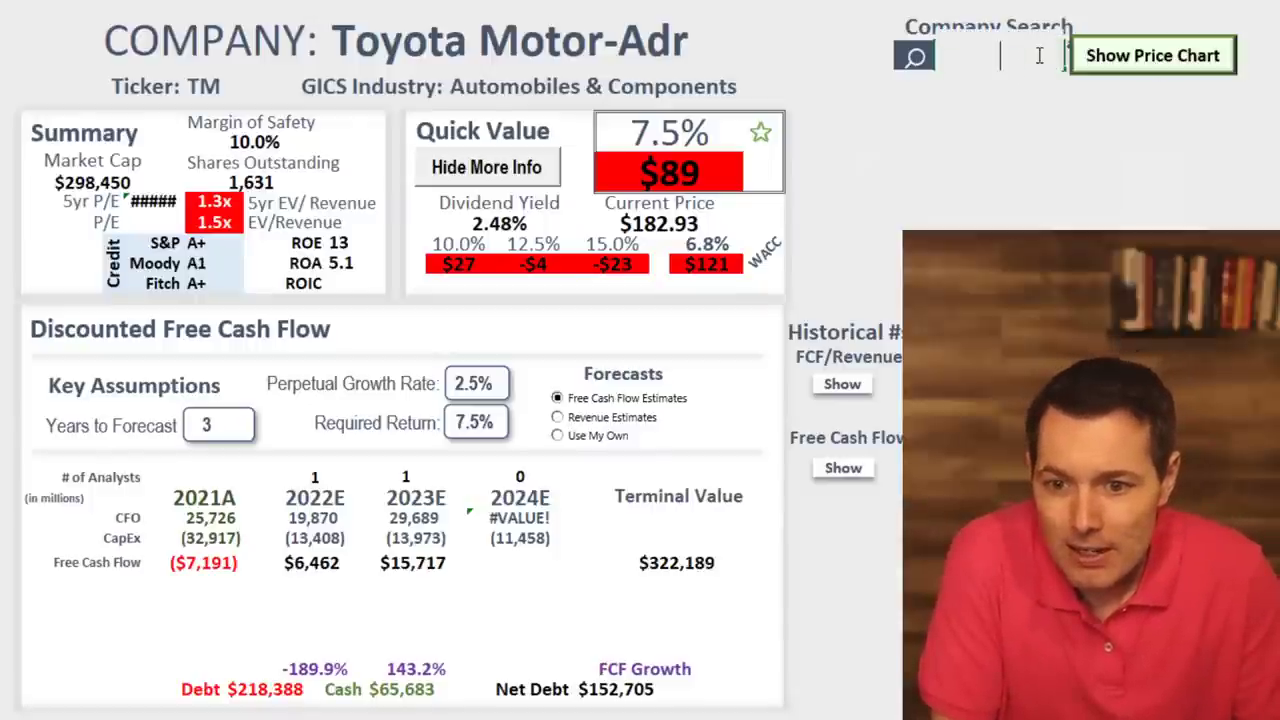
{"action": "key", "text": "Return"}
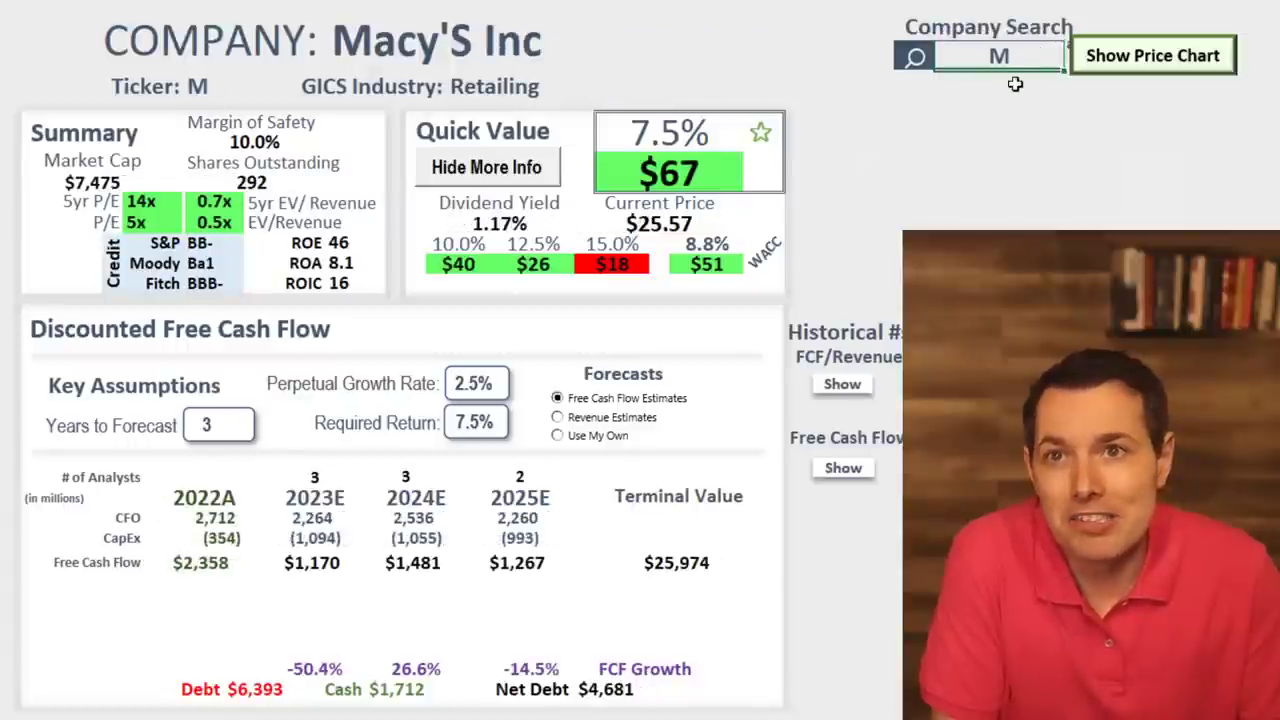
Compare Macy's current price with its Quick Value and its WACC rate and value.
{"action": "left_click", "coordinate": [660, 224]}
{"action": "left_click", "coordinate": [680, 182]}
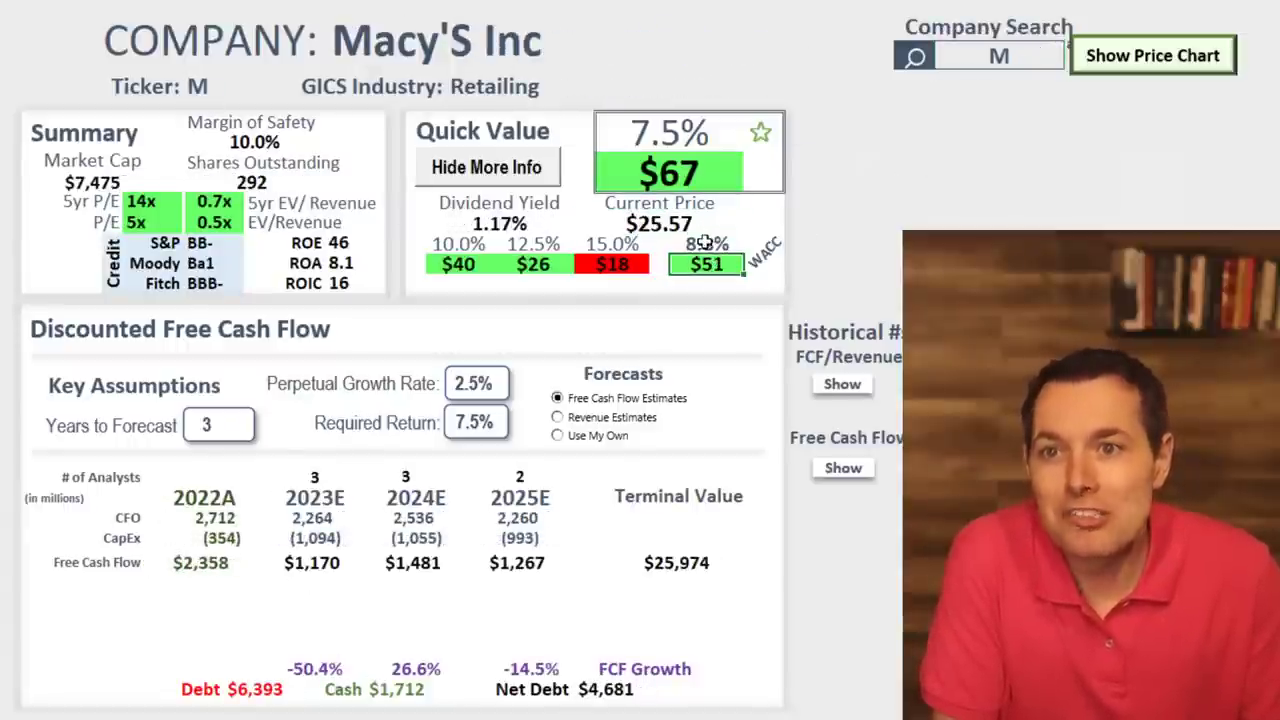
{"action": "left_click", "coordinate": [703, 245]}
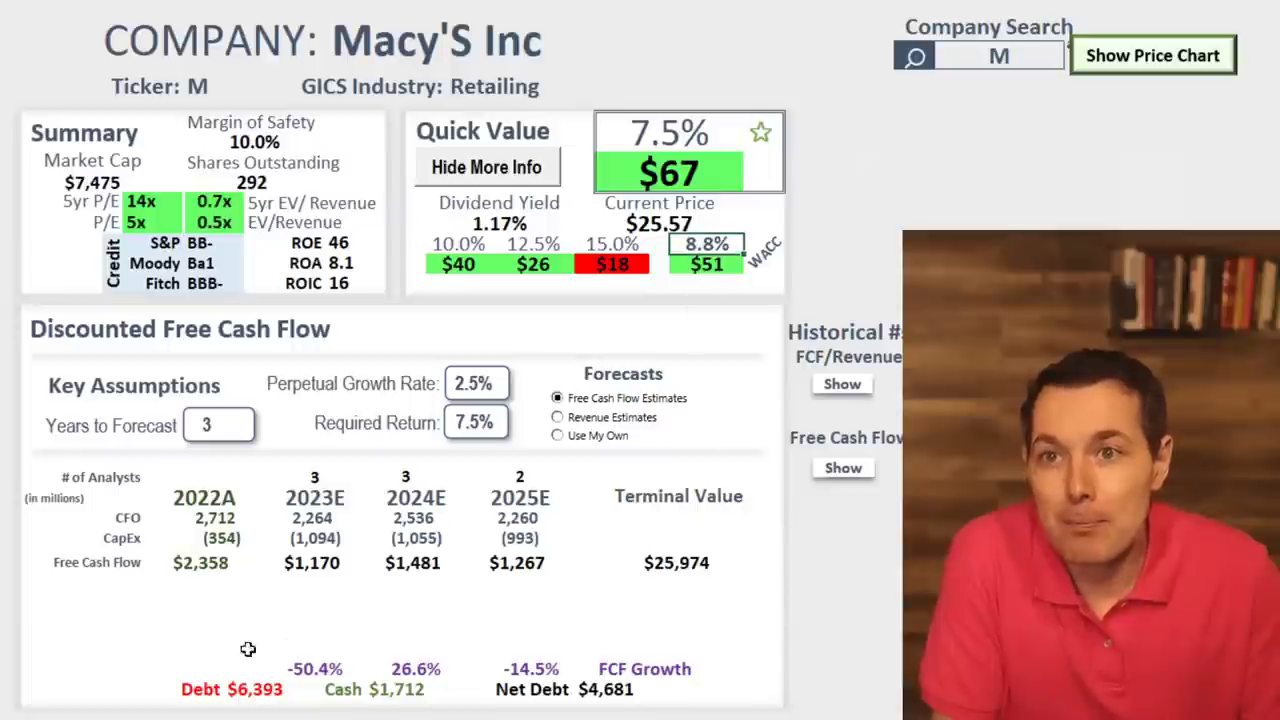
Review Macy's 2022 actual free cash flow against its 2023, 2024 and 2025 estimates.
{"action": "left_click", "coordinate": [300, 562]}
{"action": "left_click", "coordinate": [530, 563]}
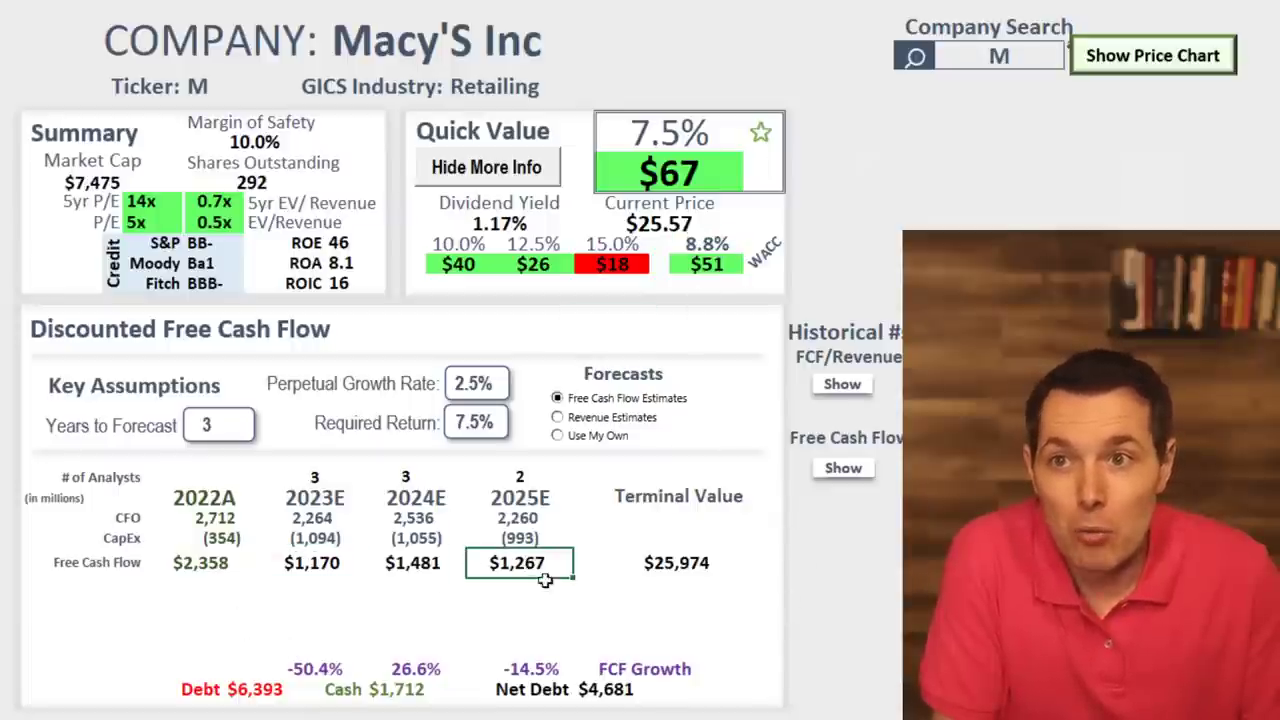
{"action": "left_click", "coordinate": [192, 566]}
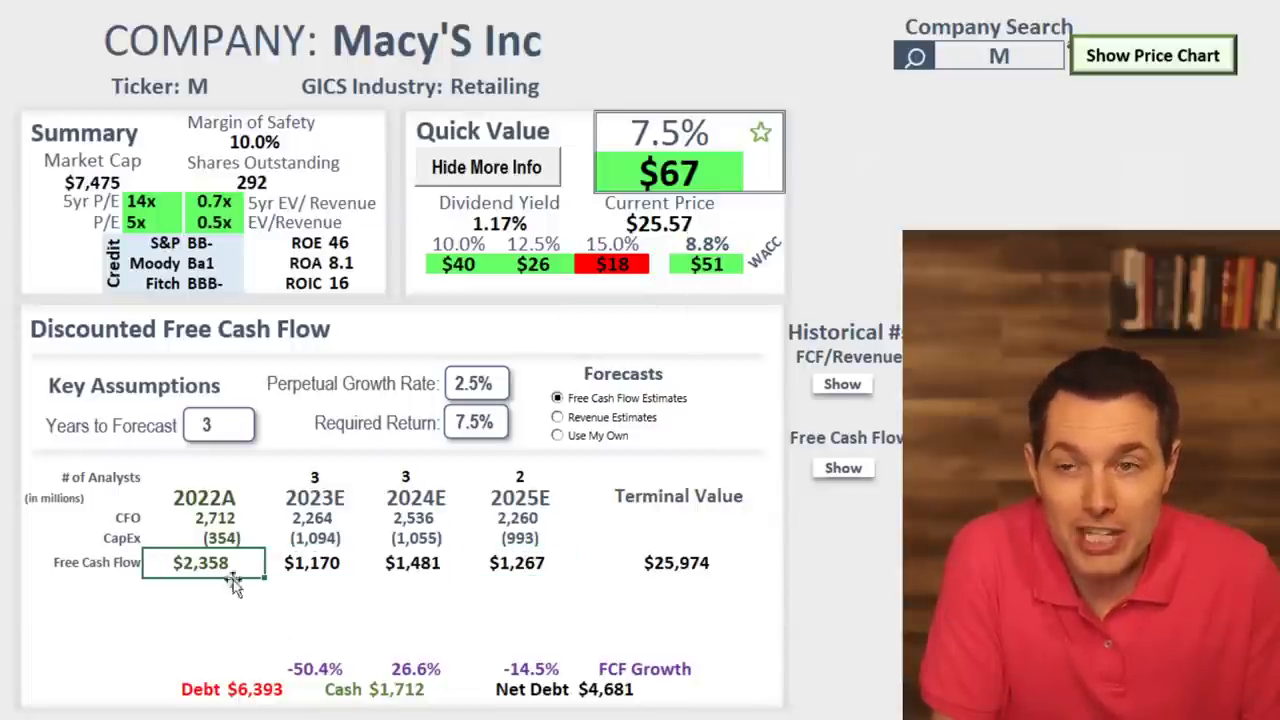
{"action": "left_click", "coordinate": [309, 565]}
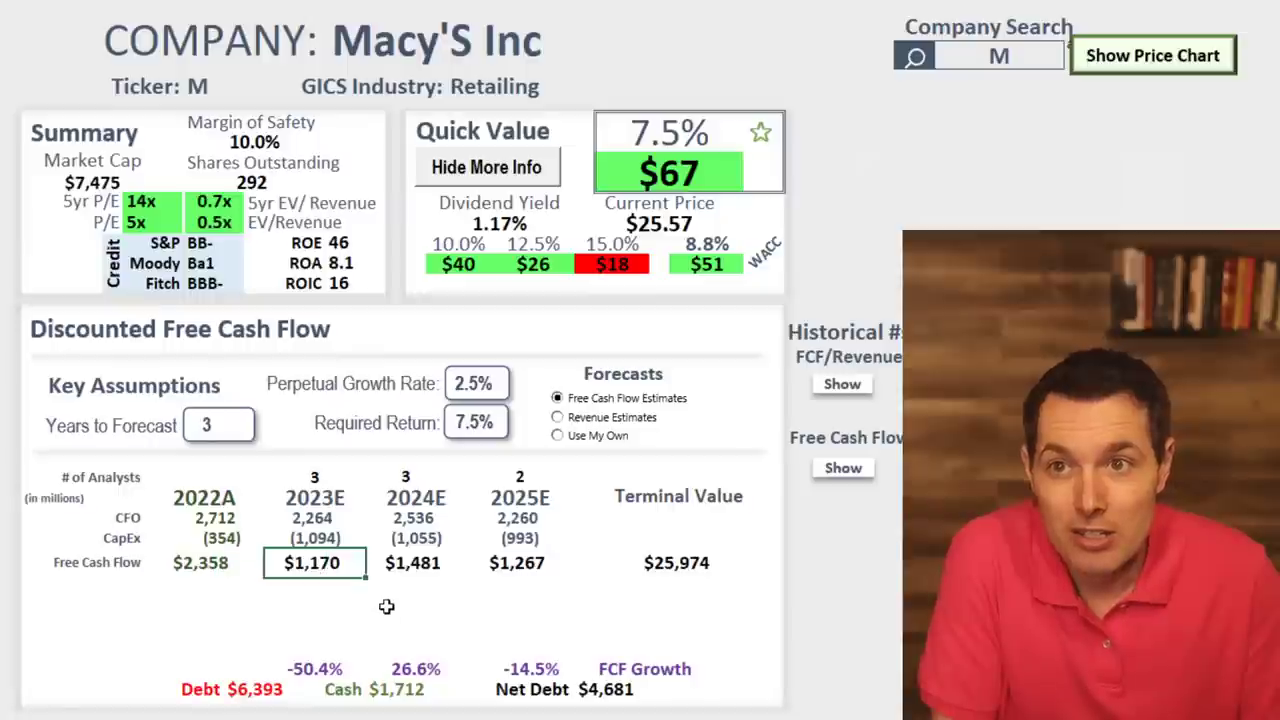
{"action": "left_click", "coordinate": [410, 563]}
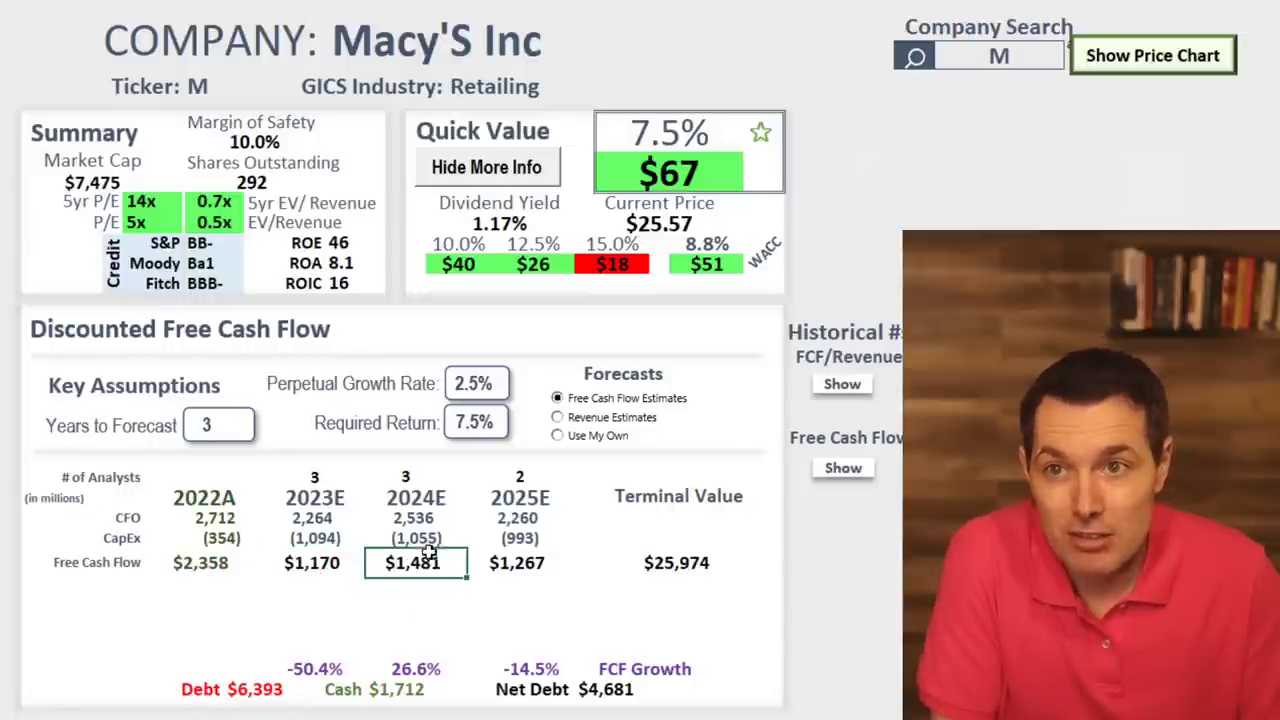
{"action": "left_click", "coordinate": [515, 564]}
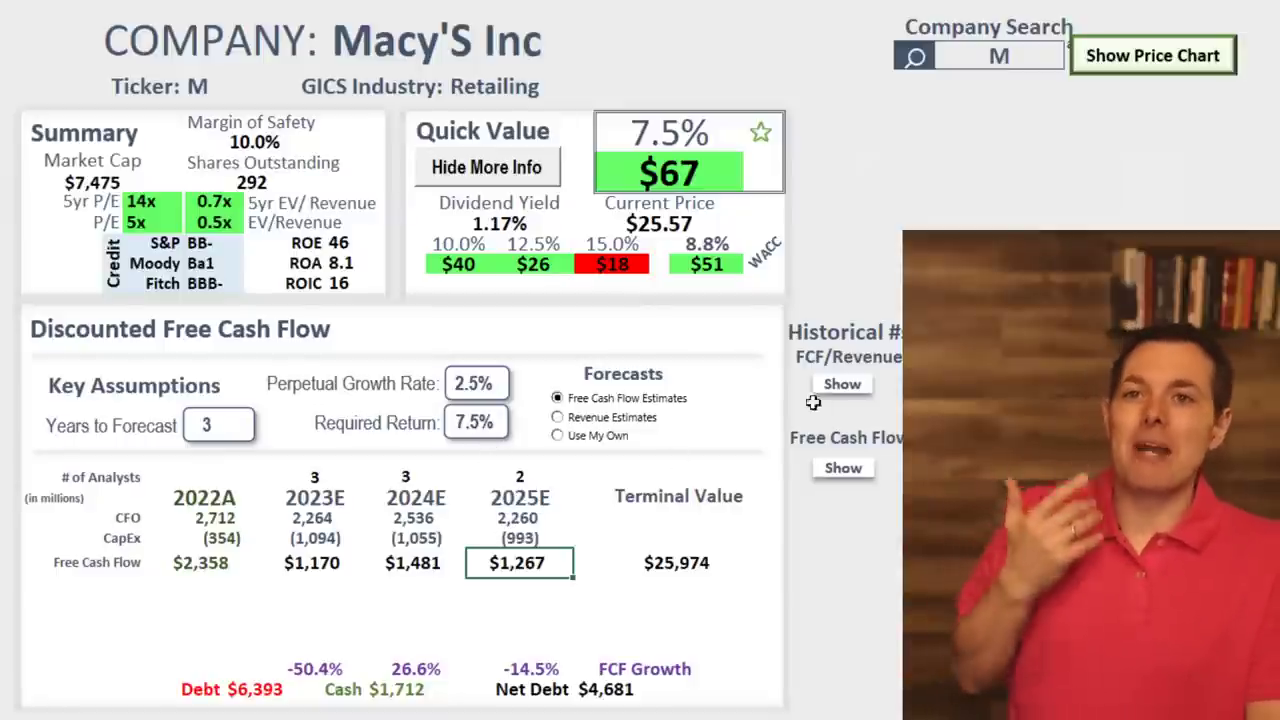
Examine Macy's WACC-based value along with its P/E and EV/Revenue multiples.
{"action": "left_click", "coordinate": [700, 289]}
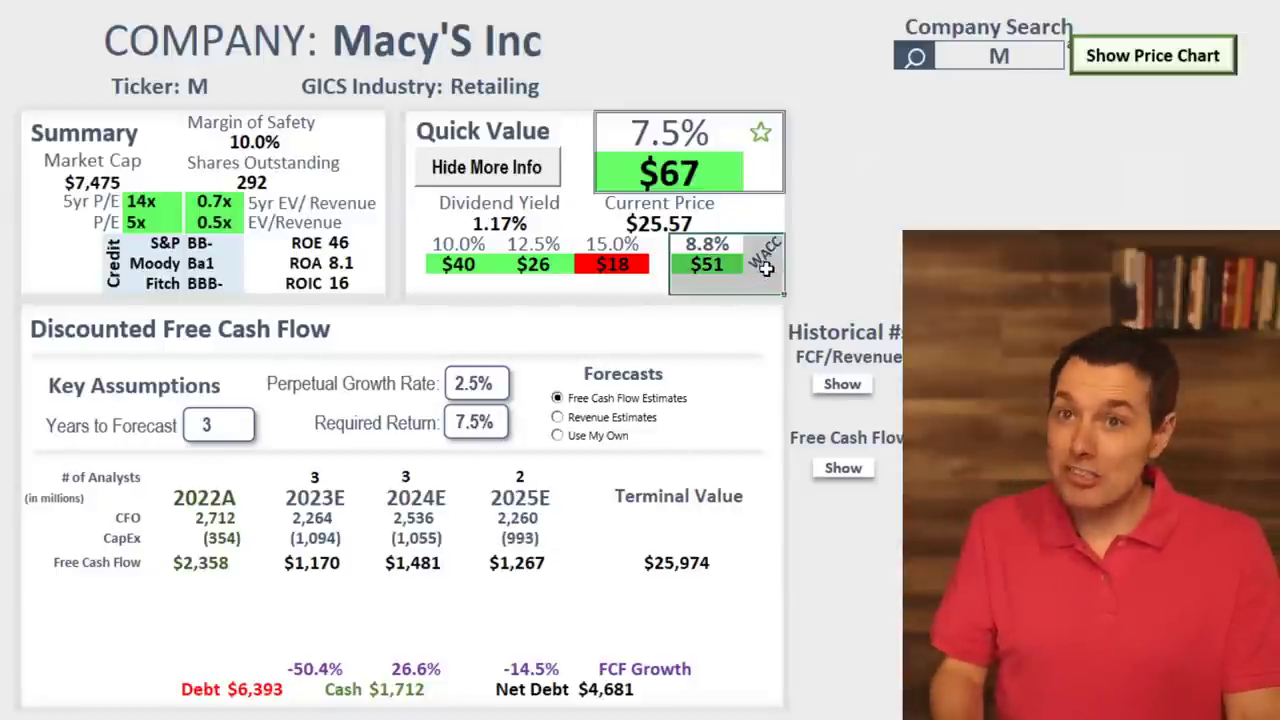
{"action": "left_click", "coordinate": [92, 225]}
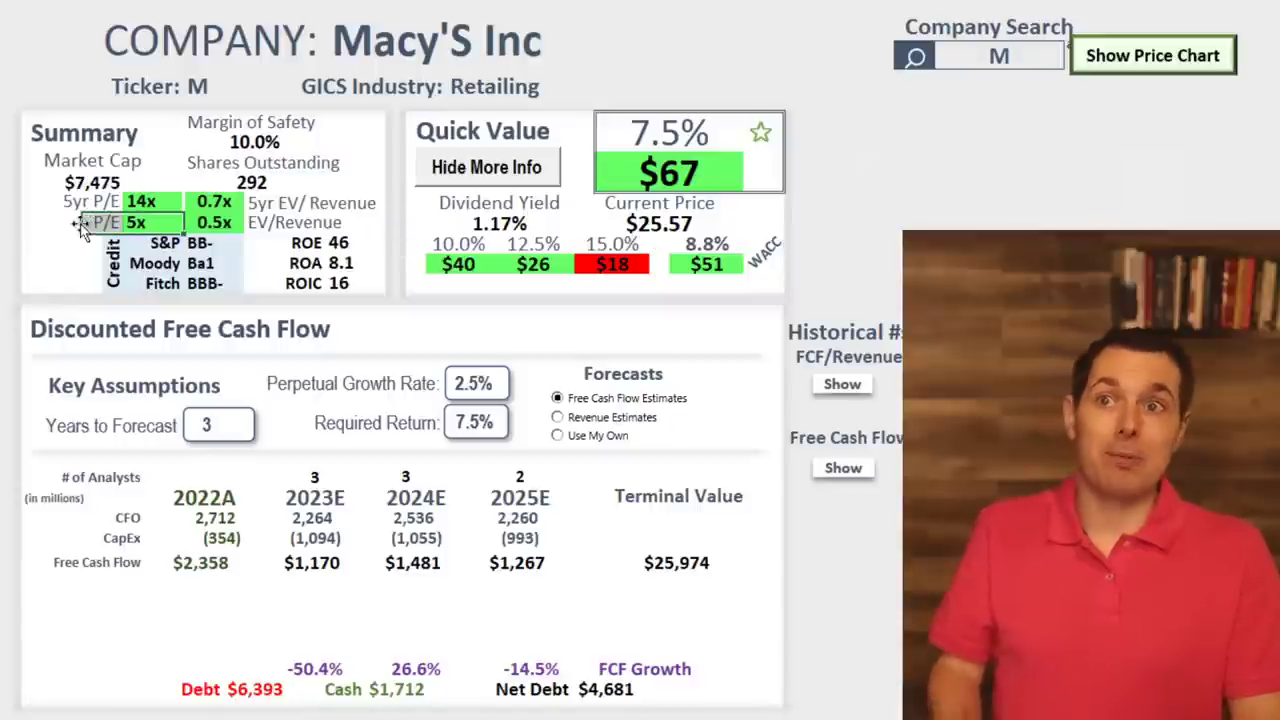
{"action": "key", "text": "Up"}
{"action": "key", "text": "Right"}
{"action": "key", "text": "Right"}
Review Macy's Quick Value at the 7.5% required return against its current price.
{"action": "left_click", "coordinate": [688, 176]}
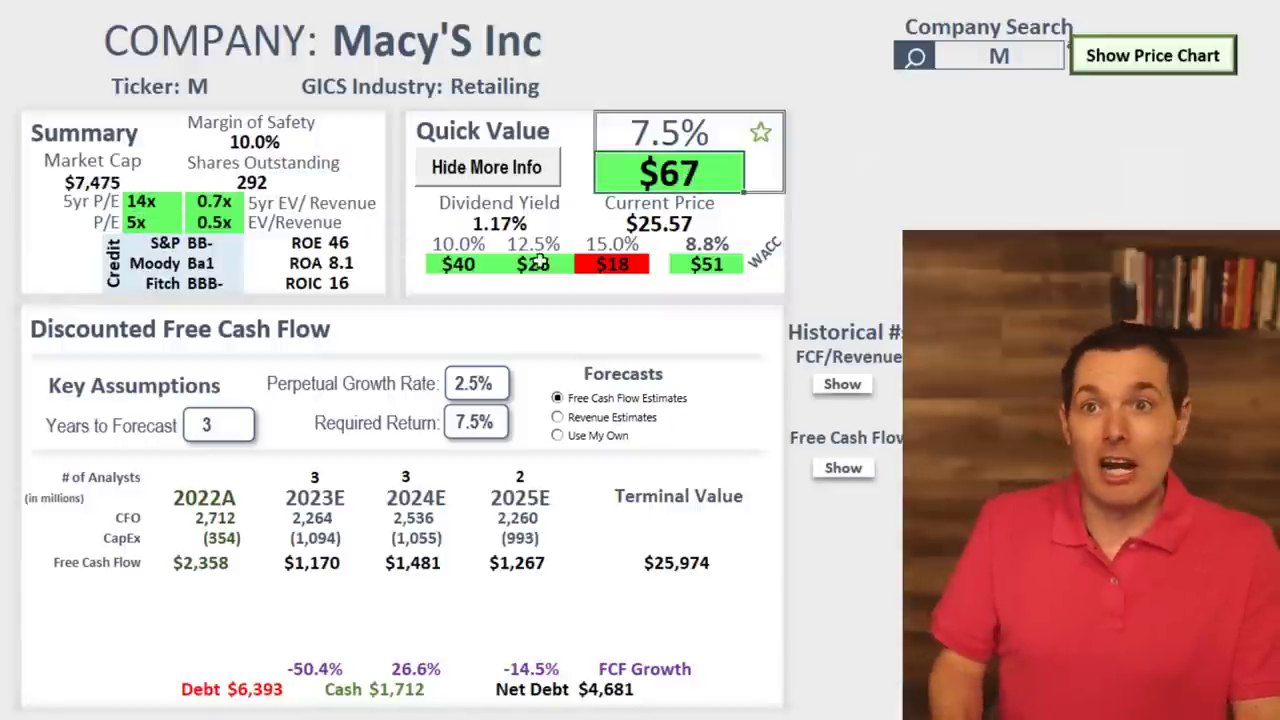
{"action": "key", "text": "Down"}
{"action": "key", "text": "Up"}
{"action": "key", "text": "Down"}
{"action": "key", "text": "Up"}
Replace the company search ticker with MT to load ArcelorMittal's valuation.
{"action": "left_click", "coordinate": [1020, 64]}
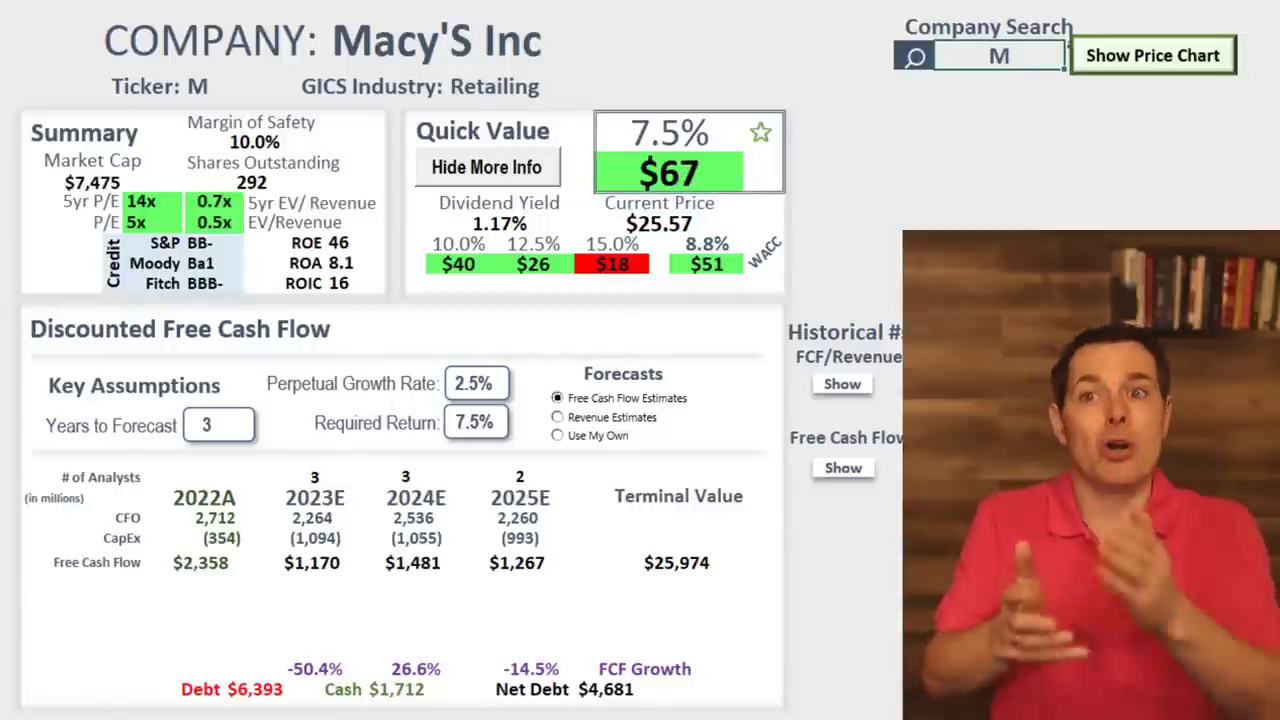
{"action": "type", "text": "MT"}
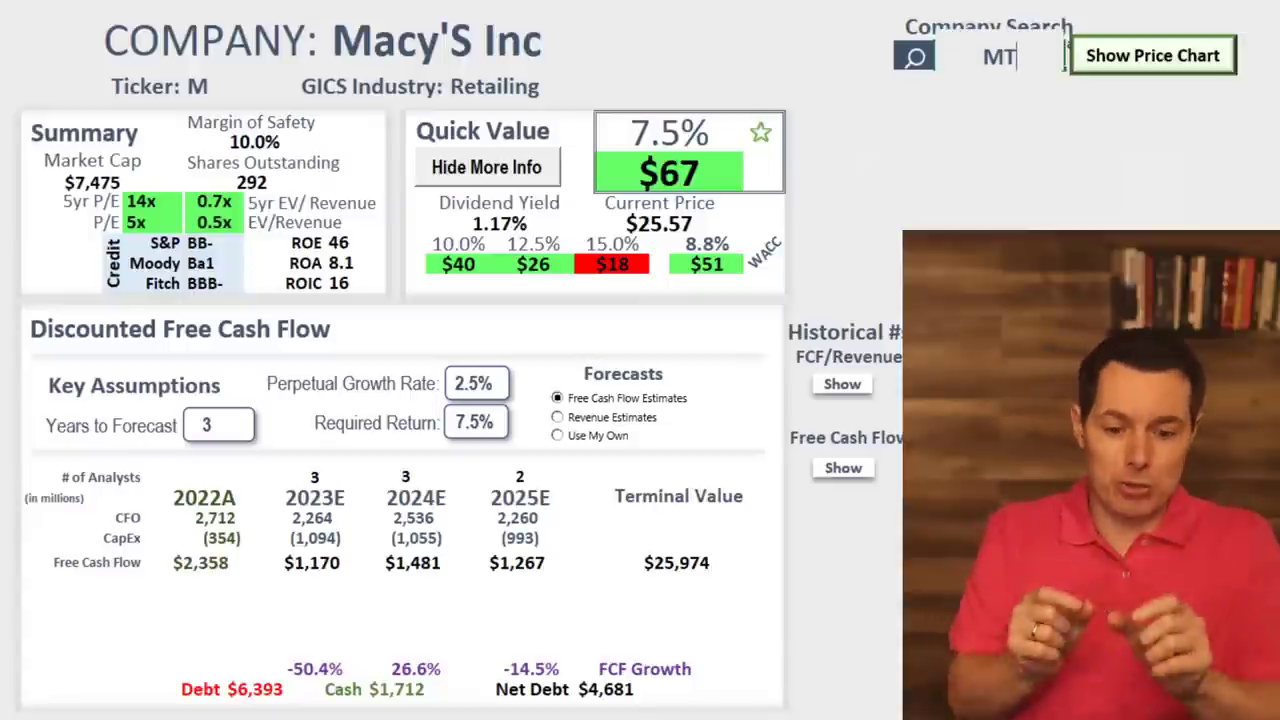
{"action": "key", "text": "Return"}
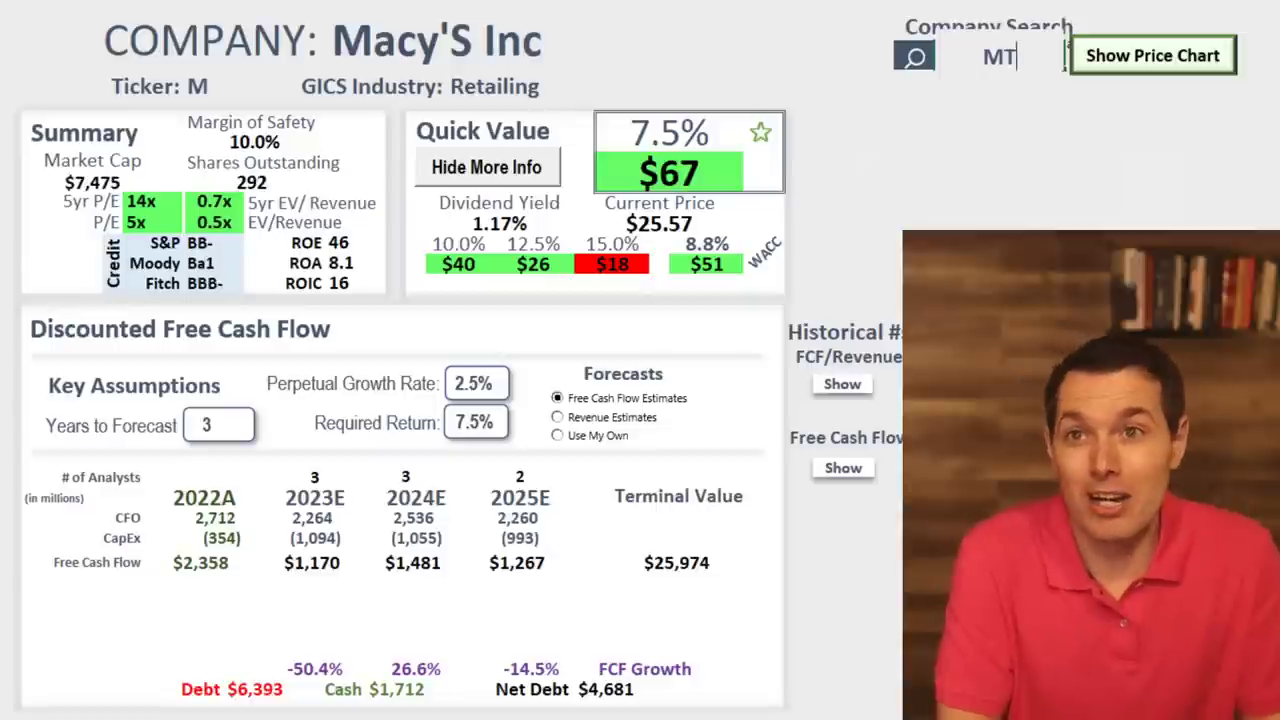
{"action": "key", "text": "Return"}
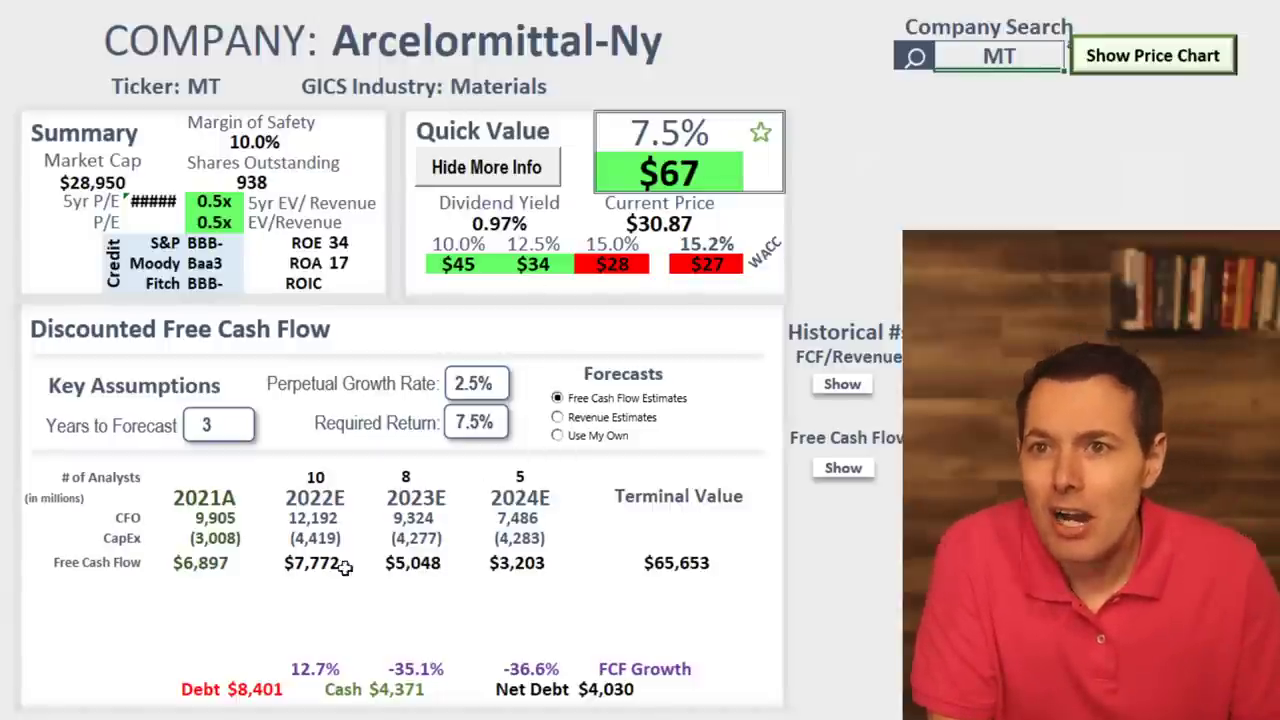
Compare ArcelorMittal's current price with its WACC-based value and its Quick Value at the 7.5% required return.
{"action": "left_click_drag", "start_coordinate": [680, 160], "coordinate": [672, 135]}
{"action": "left_click", "coordinate": [720, 245]}
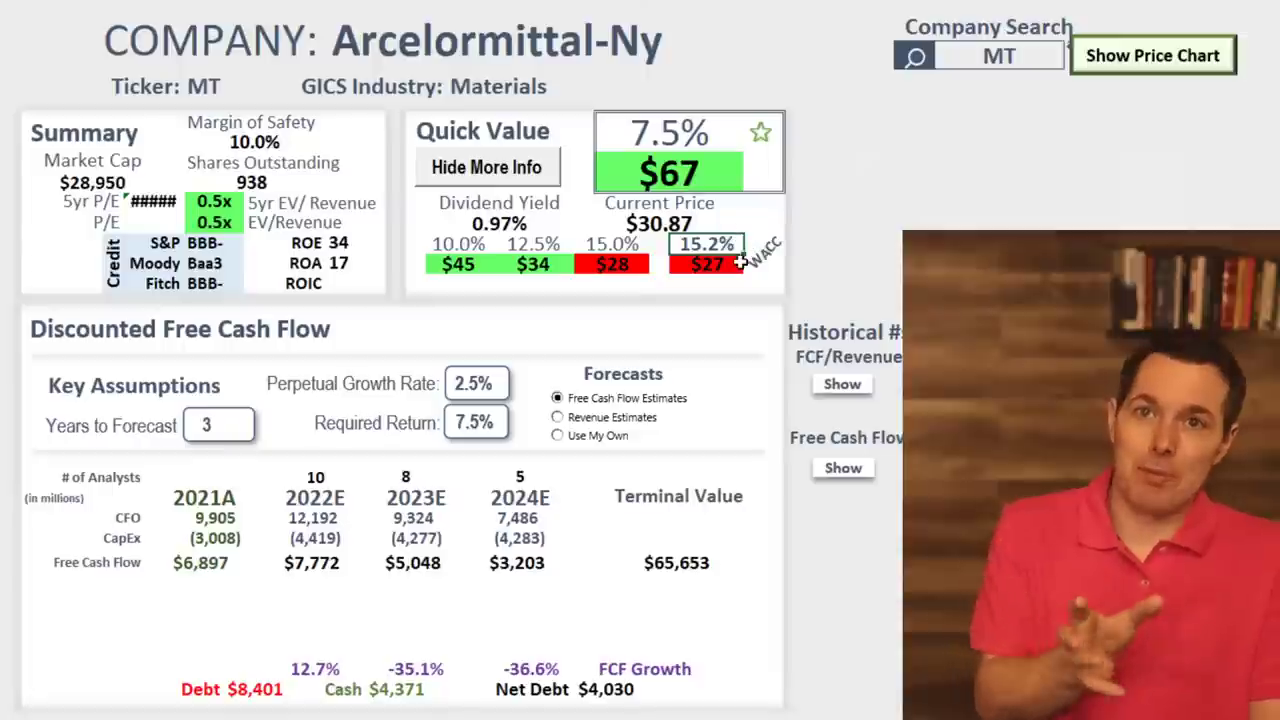
{"action": "left_click", "coordinate": [730, 268]}
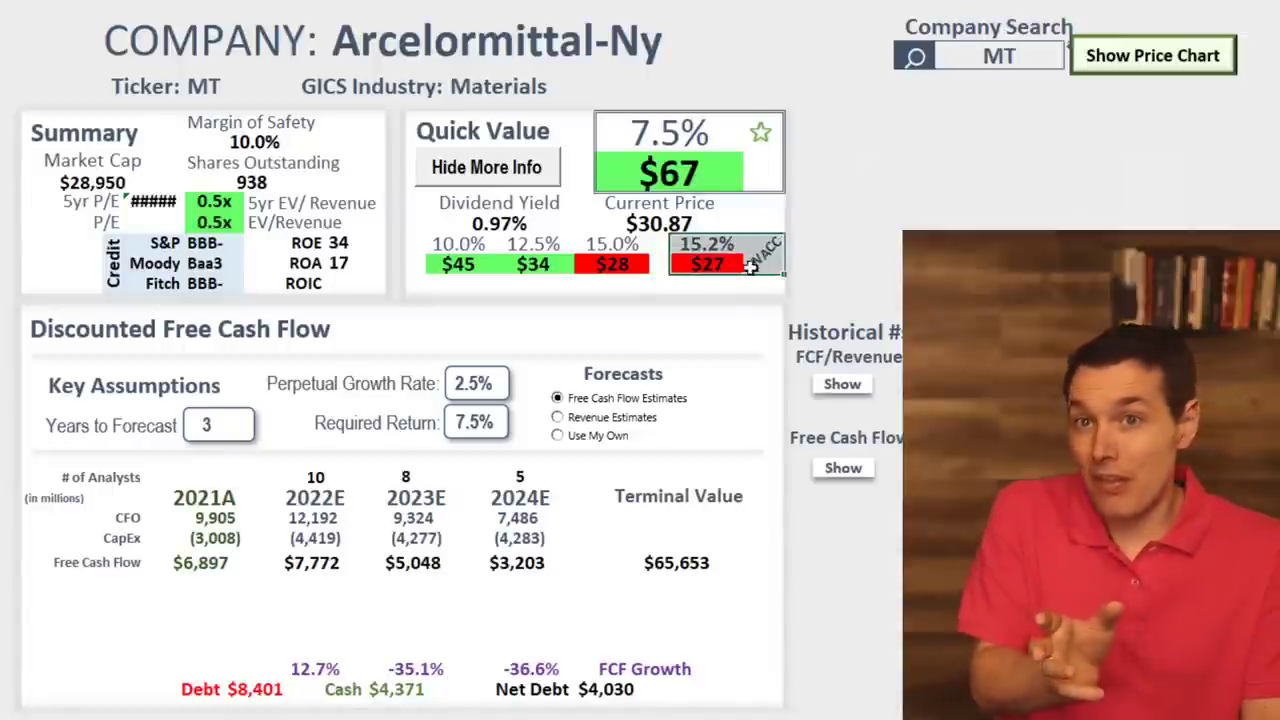
{"action": "left_click", "coordinate": [655, 202]}
{"action": "left_click", "coordinate": [672, 222]}
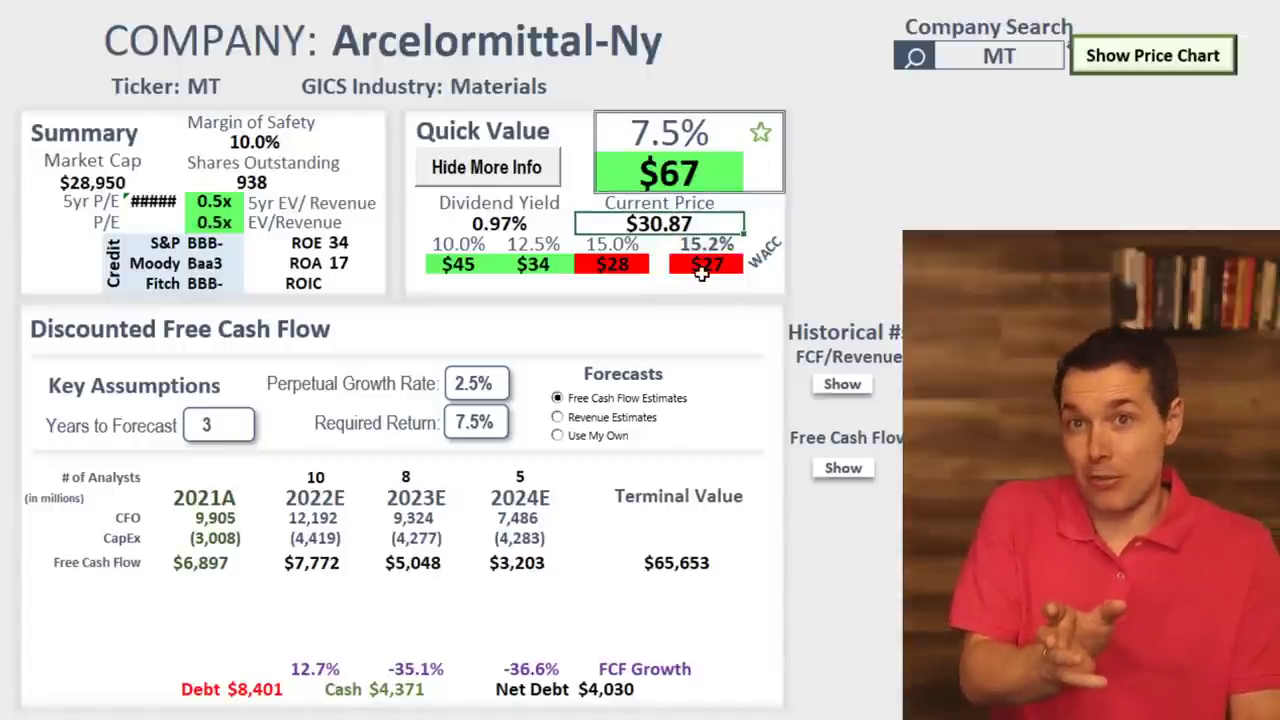
{"action": "left_click", "coordinate": [703, 272]}
{"action": "left_click_drag", "start_coordinate": [655, 172], "coordinate": [640, 128]}
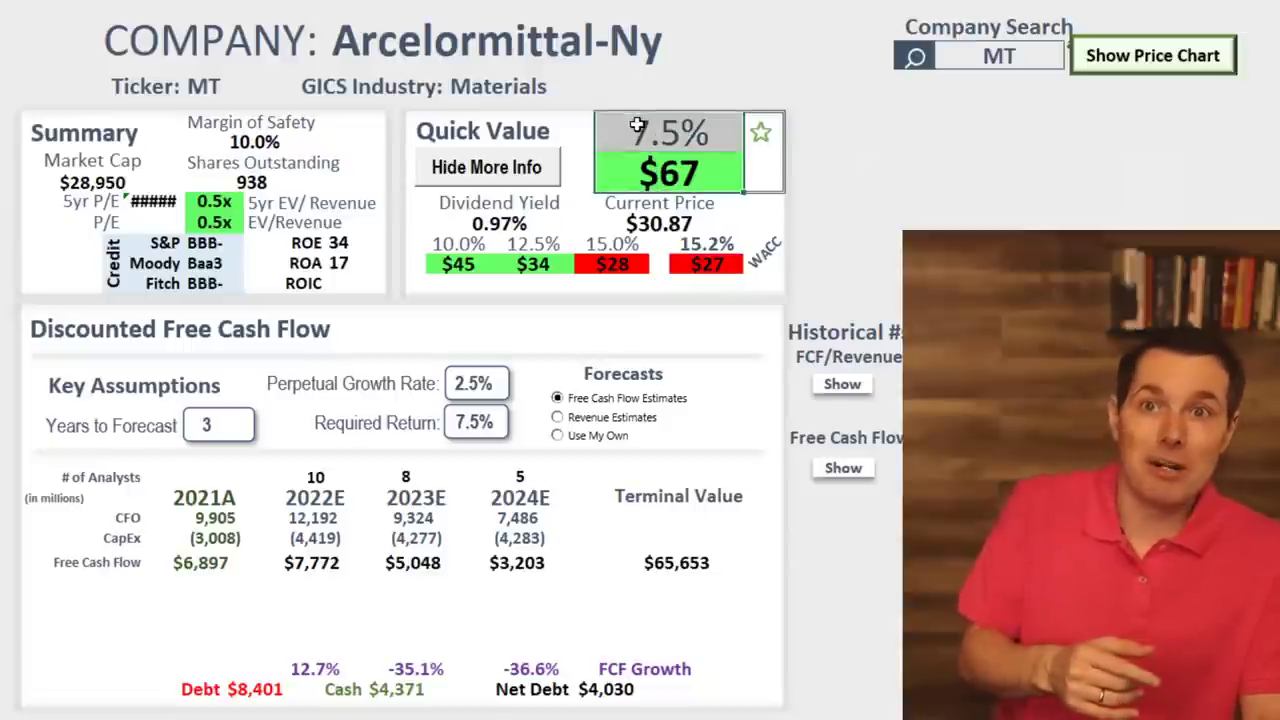
{"action": "left_click", "coordinate": [635, 145]}
{"action": "left_click", "coordinate": [625, 176]}
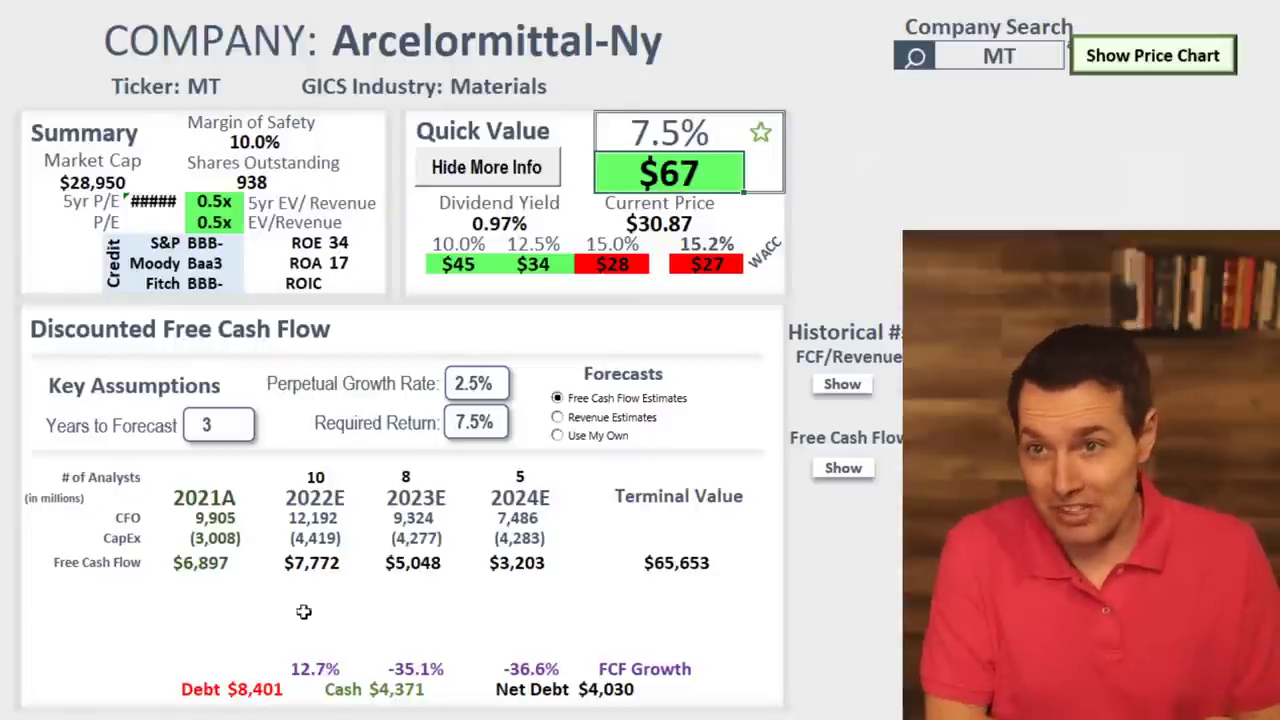
Examine ArcelorMittal's 2021 actual free cash flow and the number of analysts behind the 2022 to 2024 forecasts.
{"action": "left_click", "coordinate": [190, 558]}
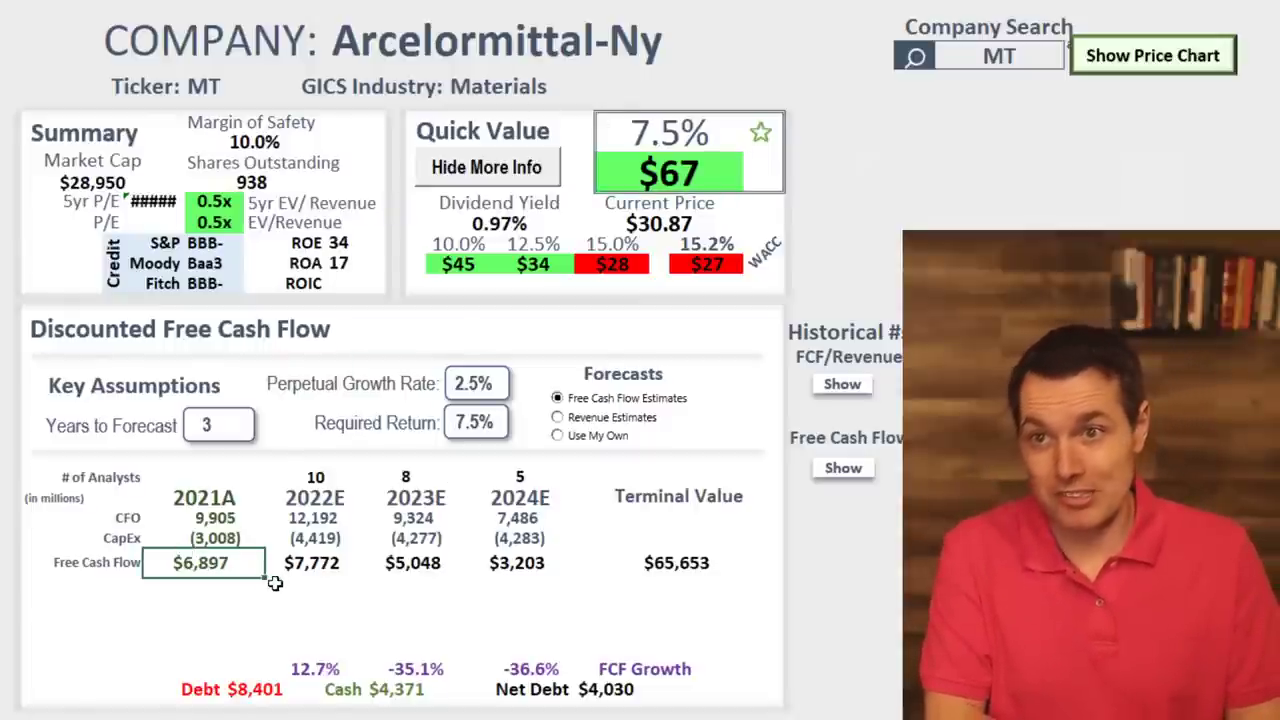
{"action": "left_click", "coordinate": [322, 496]}
{"action": "left_click_drag", "start_coordinate": [297, 478], "coordinate": [539, 472]}
{"action": "left_click", "coordinate": [190, 572]}
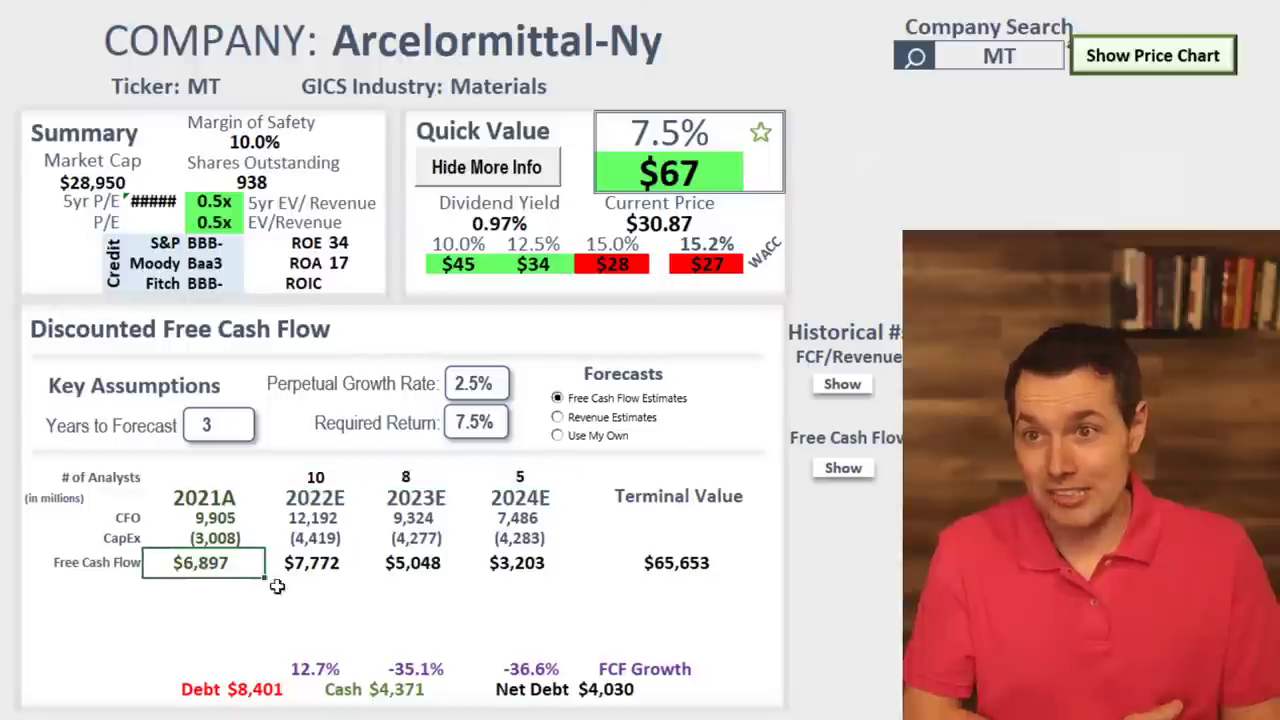
Review ArcelorMittal's 2022 to 2024 free cash flow estimates and its current price against the Quick Value figures.
{"action": "left_click", "coordinate": [340, 576]}
{"action": "left_click", "coordinate": [440, 565]}
{"action": "left_click", "coordinate": [537, 567]}
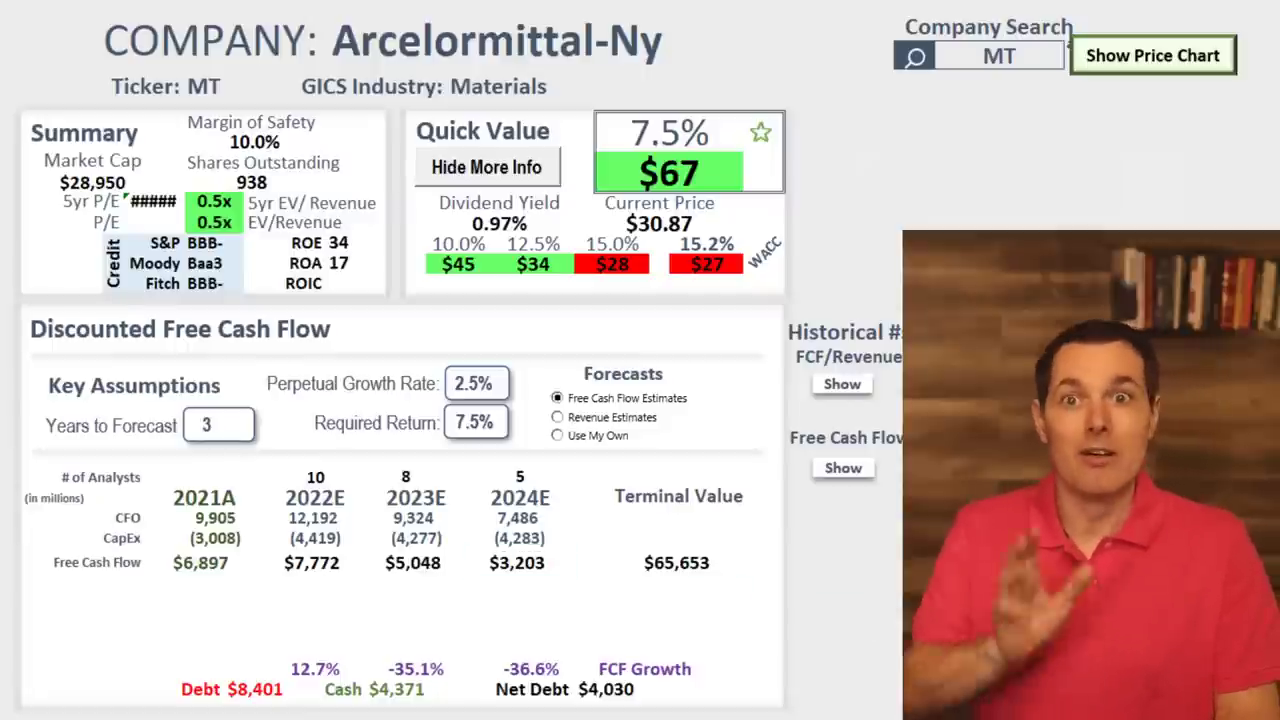
{"action": "left_click", "coordinate": [1024, 66]}
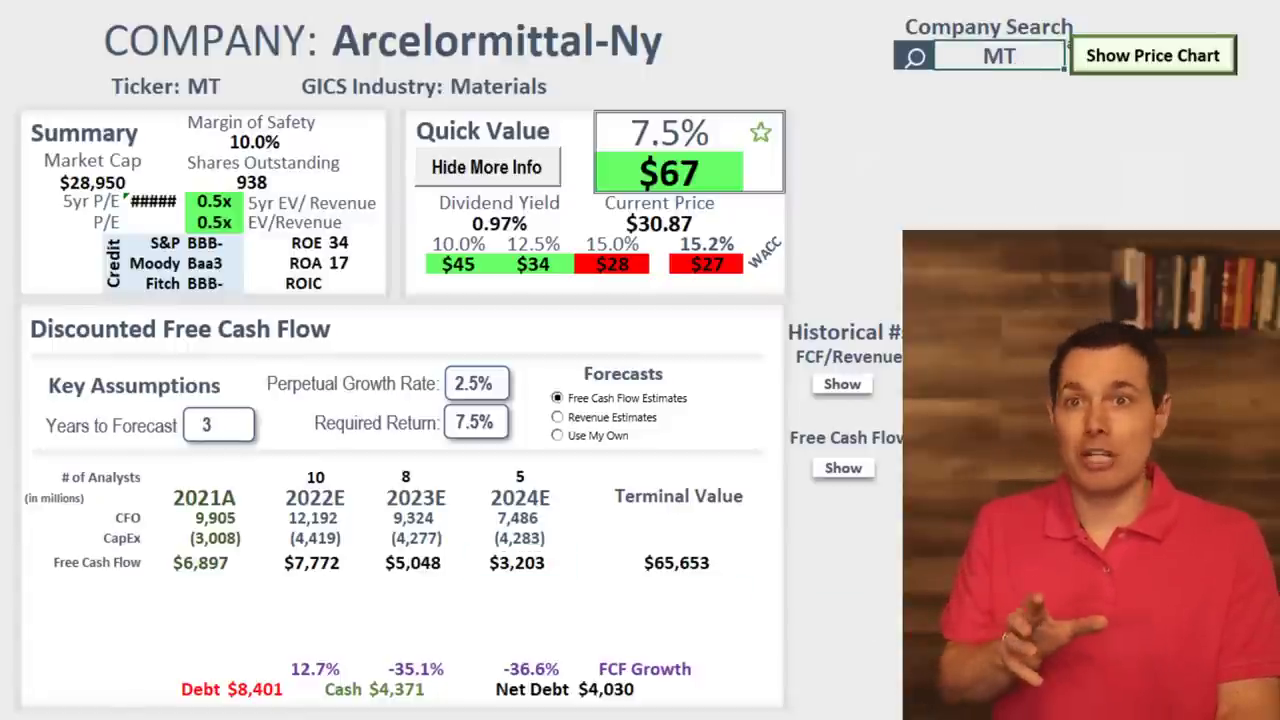
{"action": "left_click", "coordinate": [540, 246]}
{"action": "left_click", "coordinate": [689, 204]}
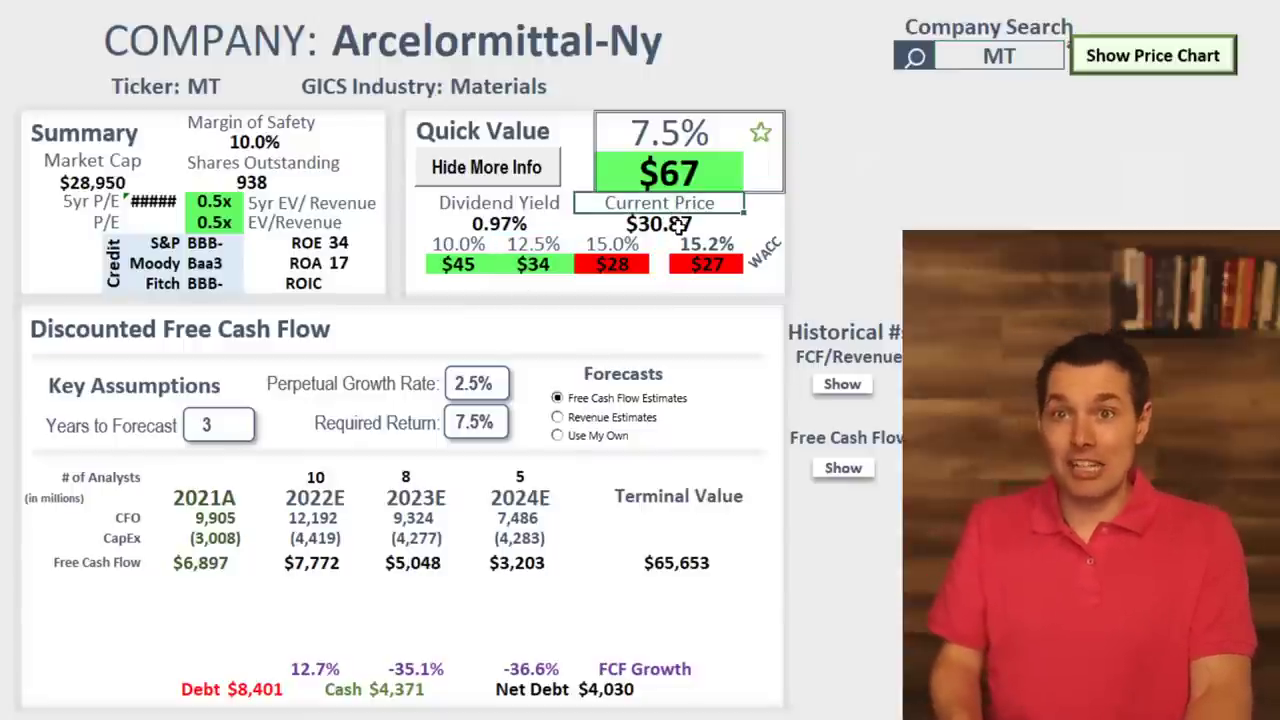
Replace the company search ticker with SWBI to load Smith & Wesson's valuation.
{"action": "left_click", "coordinate": [990, 57]}
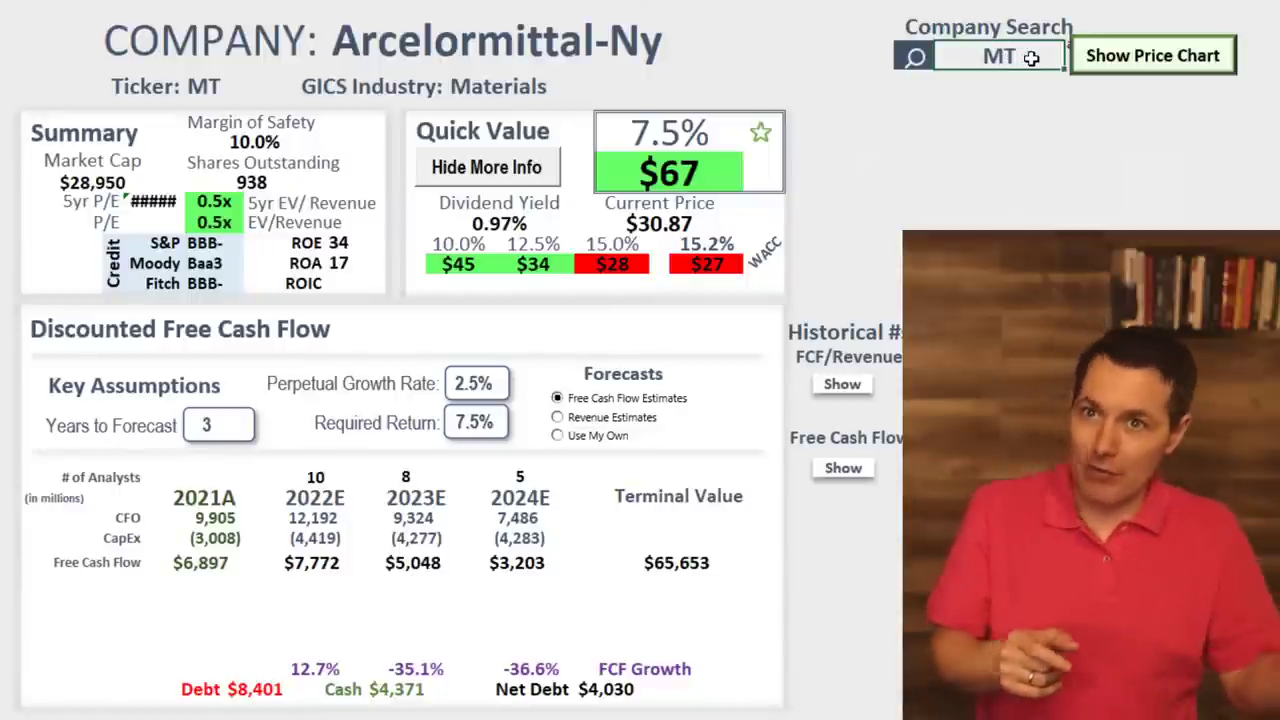
{"action": "type", "text": "SWBI"}
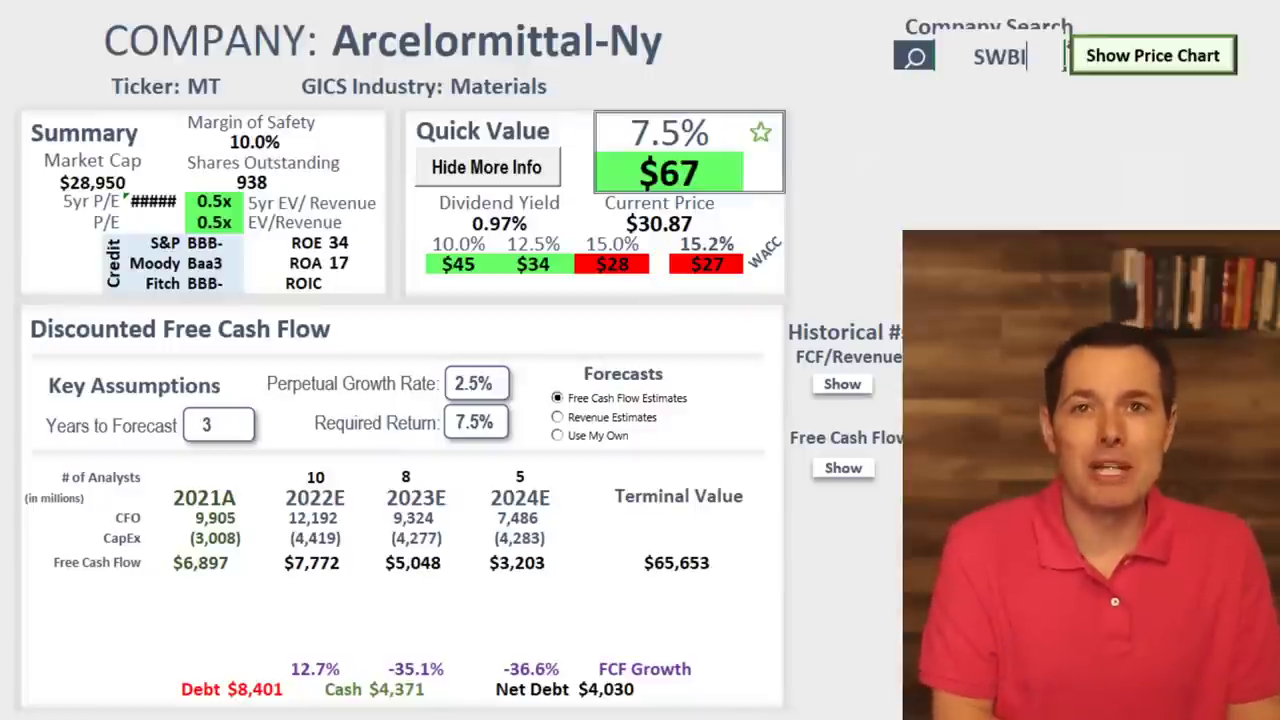
{"action": "key", "text": "Return"}
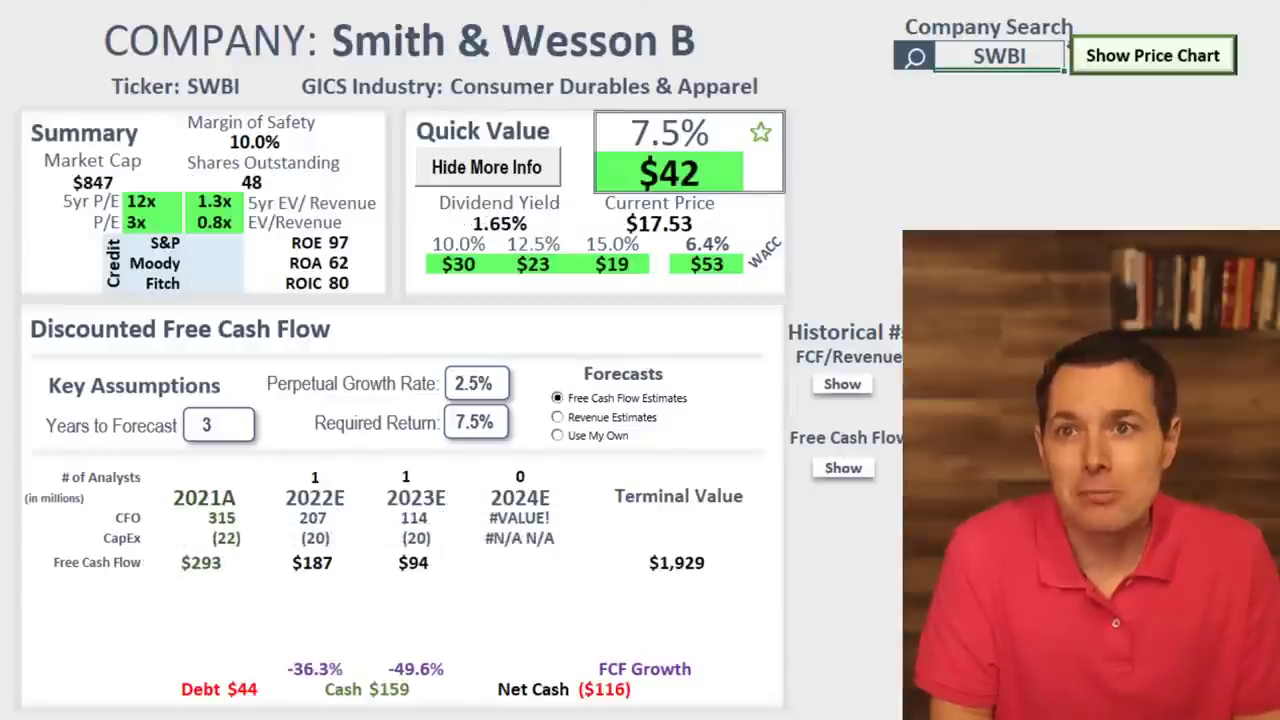
Examine Smith & Wesson's 2021 to 2023 free cash flow and the 2024 CFO, CapEx and free cash flow cells.
{"action": "left_click", "coordinate": [414, 563]}
{"action": "left_click_drag", "start_coordinate": [200, 563], "coordinate": [398, 568]}
{"action": "left_click_drag", "start_coordinate": [503, 478], "coordinate": [516, 587]}
{"action": "left_click", "coordinate": [519, 518]}
{"action": "left_click", "coordinate": [520, 539]}
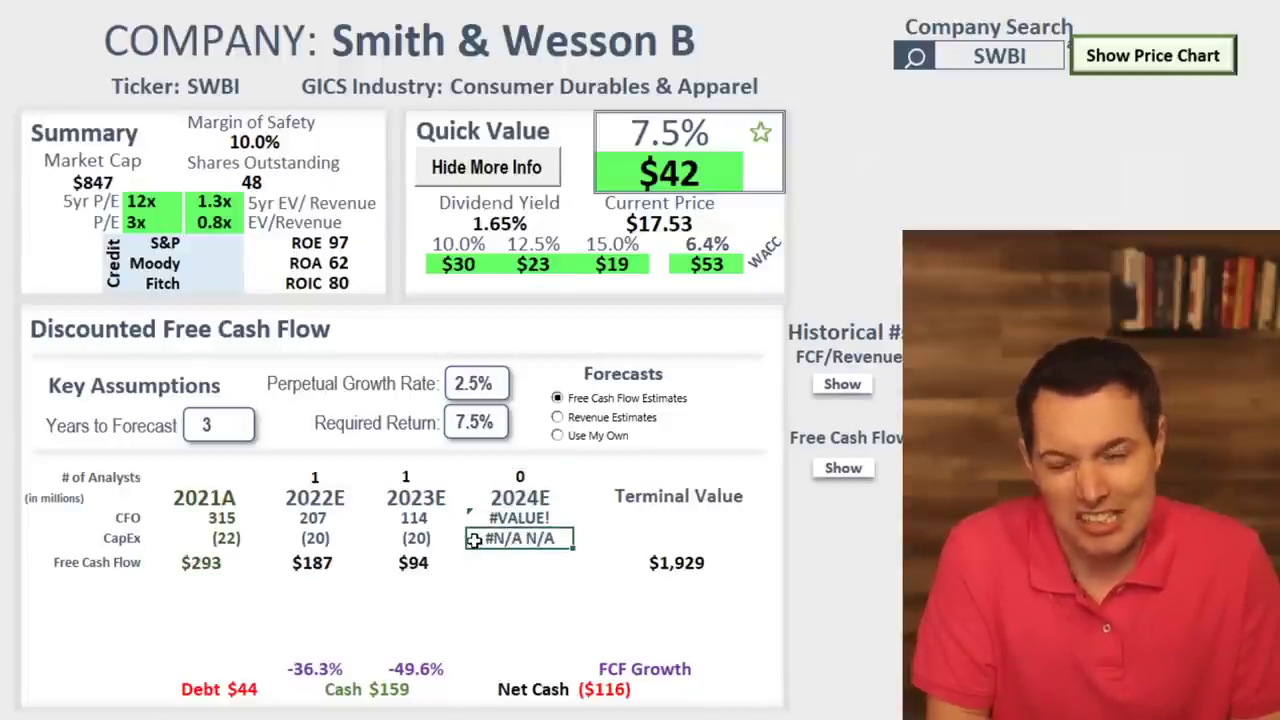
{"action": "left_click", "coordinate": [482, 562]}
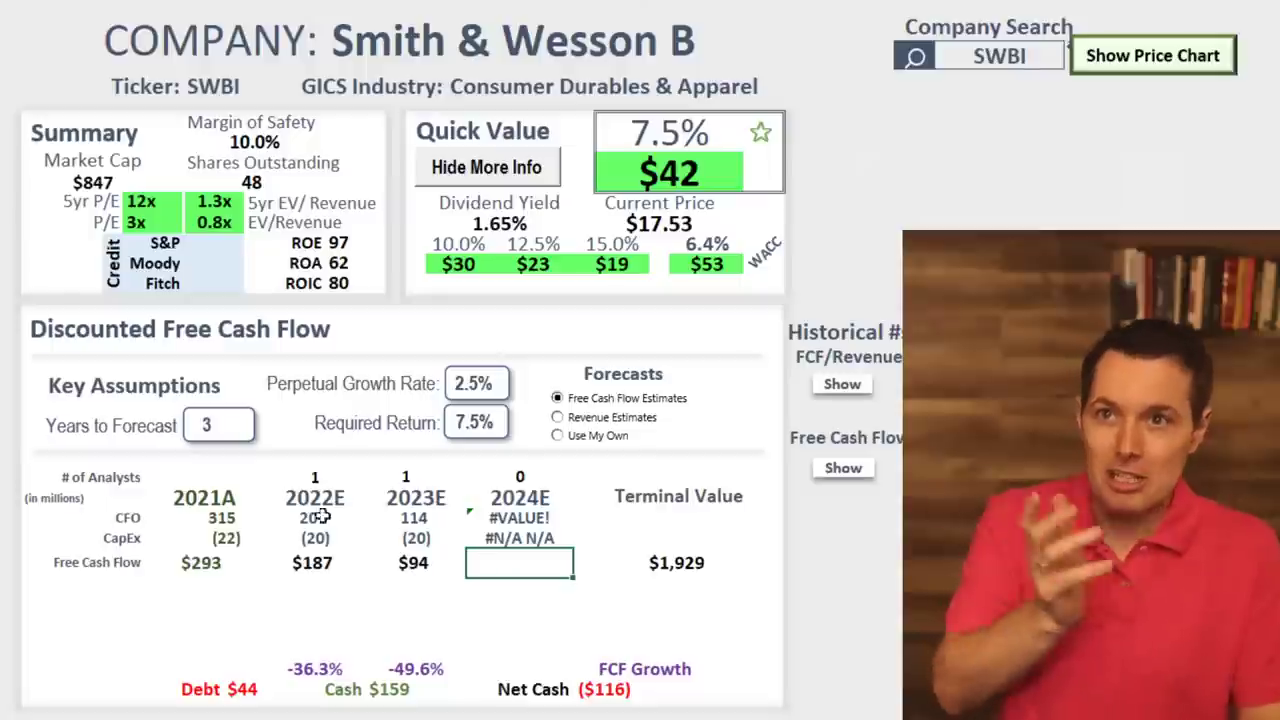
Compare Smith & Wesson's 2022 and 2023 free cash flow estimates with its 2021 actual free cash flow.
{"action": "left_click", "coordinate": [418, 563]}
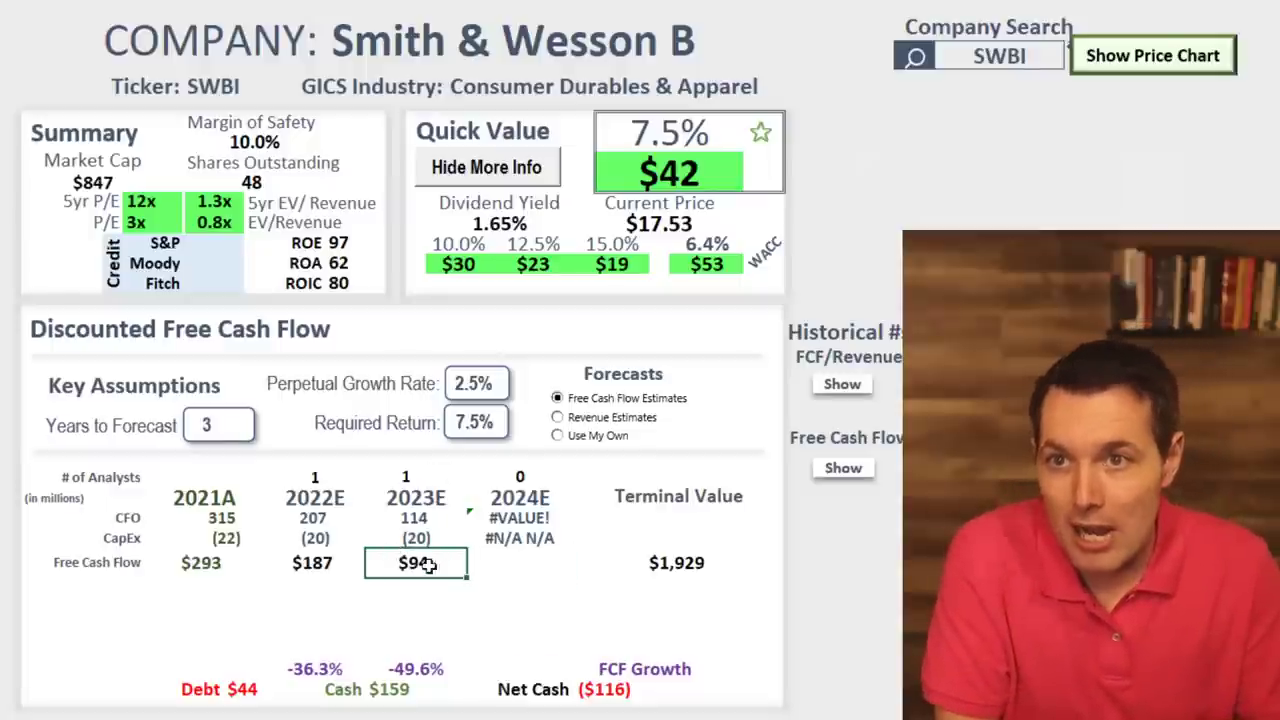
{"action": "left_click", "coordinate": [300, 563]}
{"action": "left_click", "coordinate": [385, 565]}
{"action": "left_click", "coordinate": [310, 570]}
{"action": "left_click", "coordinate": [428, 562]}
{"action": "left_click", "coordinate": [318, 566]}
{"action": "left_click", "coordinate": [203, 570]}
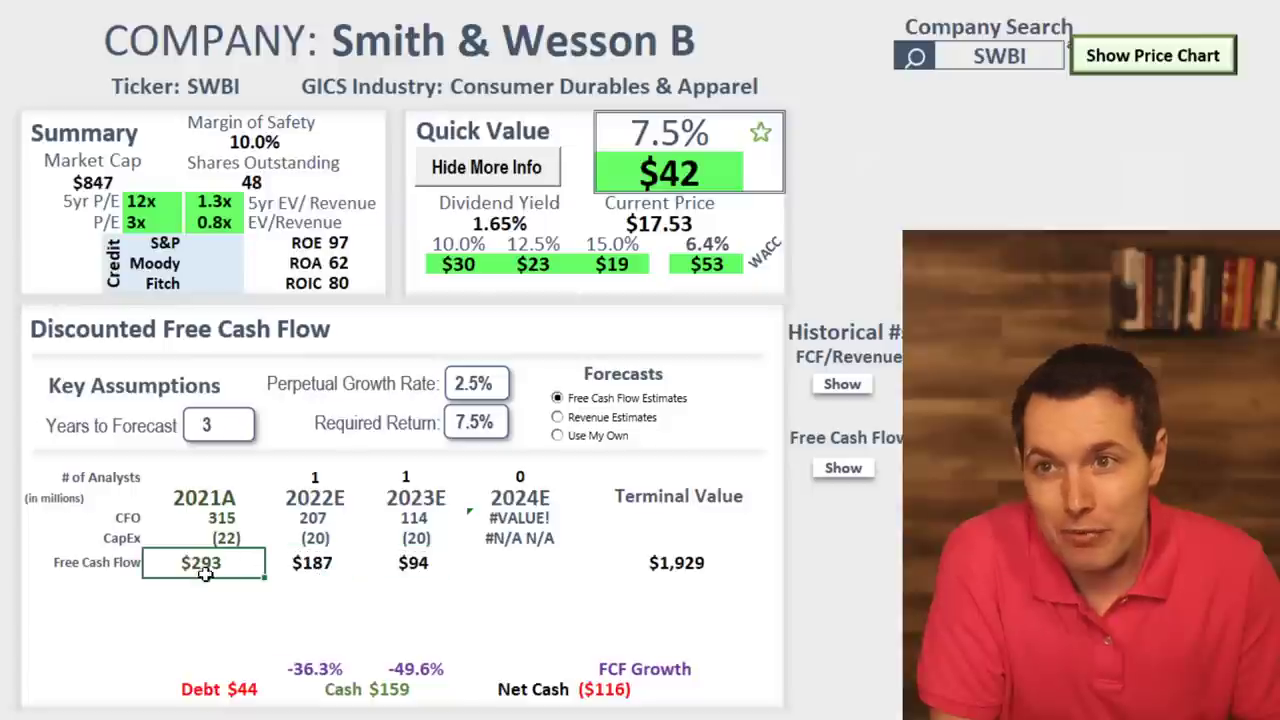
{"action": "left_click", "coordinate": [303, 566]}
{"action": "left_click", "coordinate": [424, 563]}
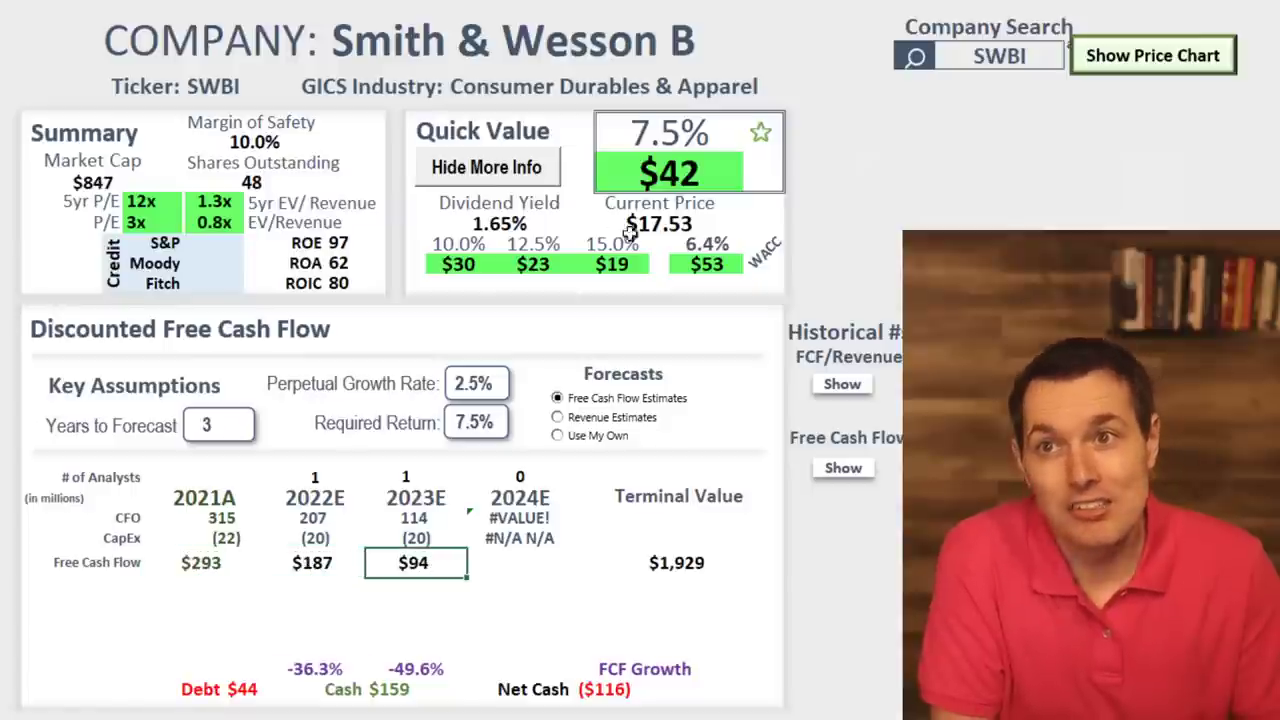
Review Smith & Wesson's P/E and compare its current price with the 7.5% Quick Value and the WACC-based value.
{"action": "left_click", "coordinate": [150, 222]}
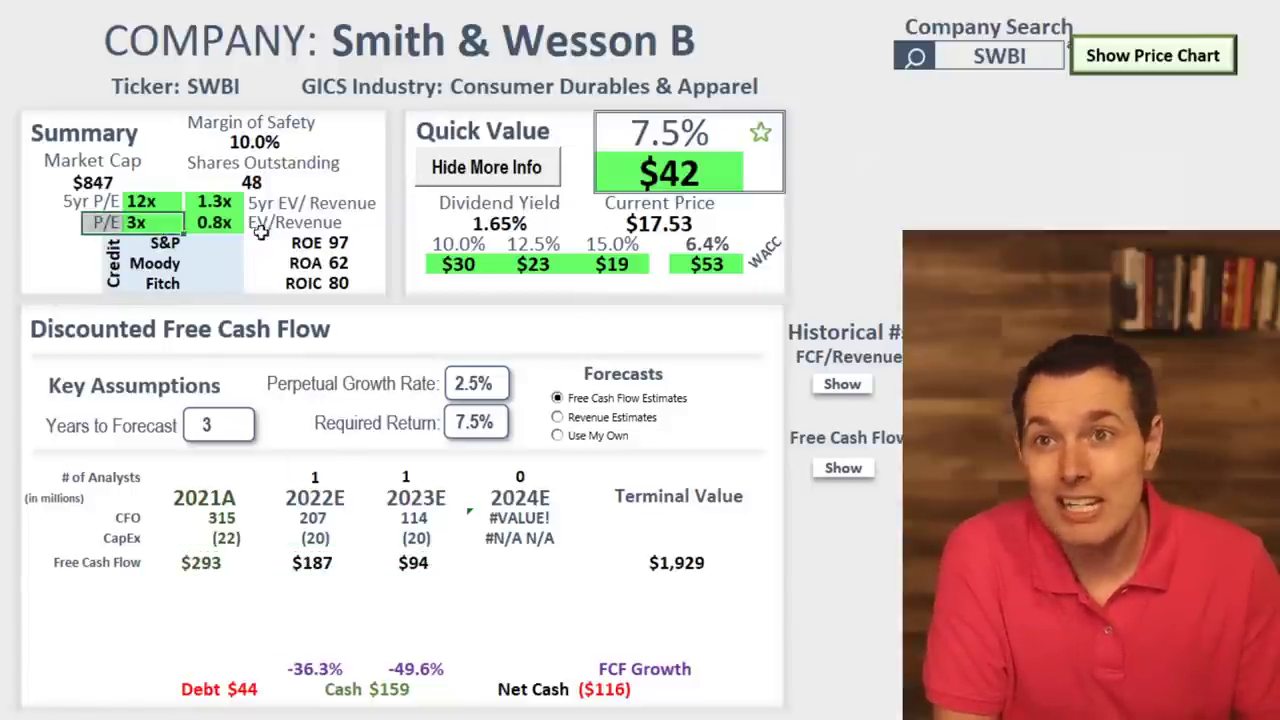
{"action": "left_click", "coordinate": [678, 224]}
{"action": "left_click", "coordinate": [712, 186]}
{"action": "left_click", "coordinate": [668, 222]}
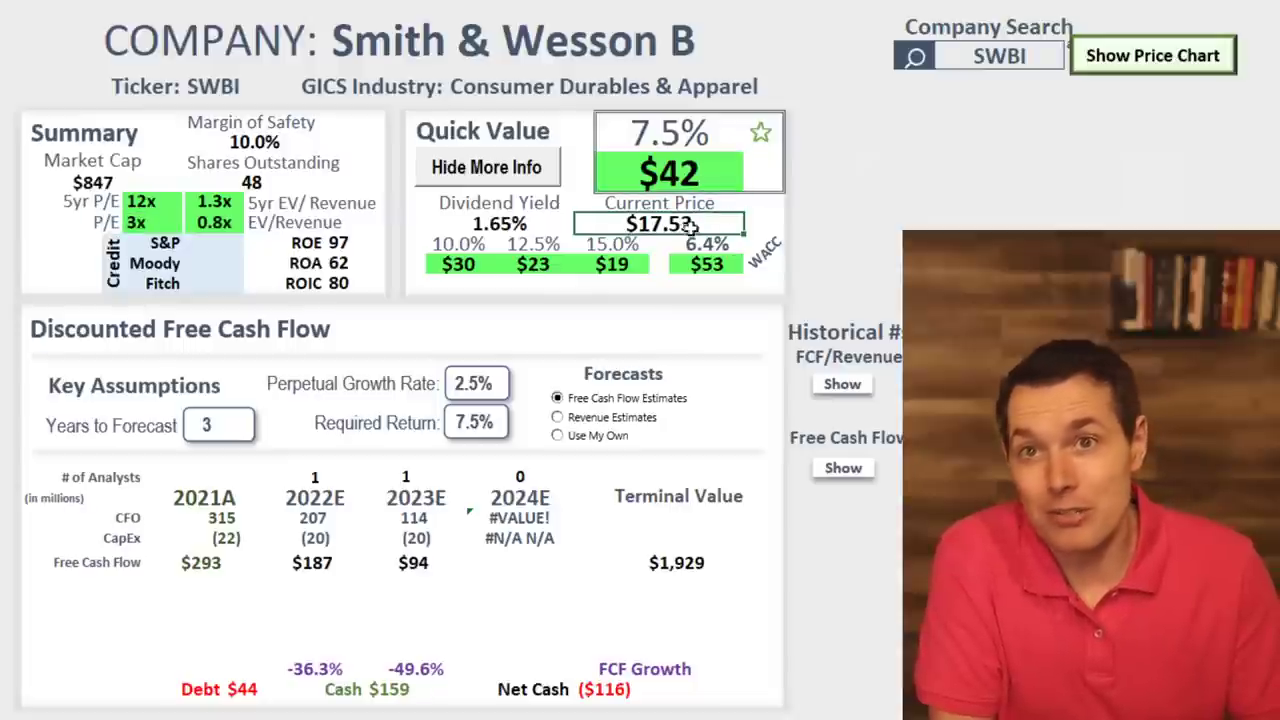
{"action": "left_click", "coordinate": [730, 264]}
{"action": "left_click", "coordinate": [707, 245]}
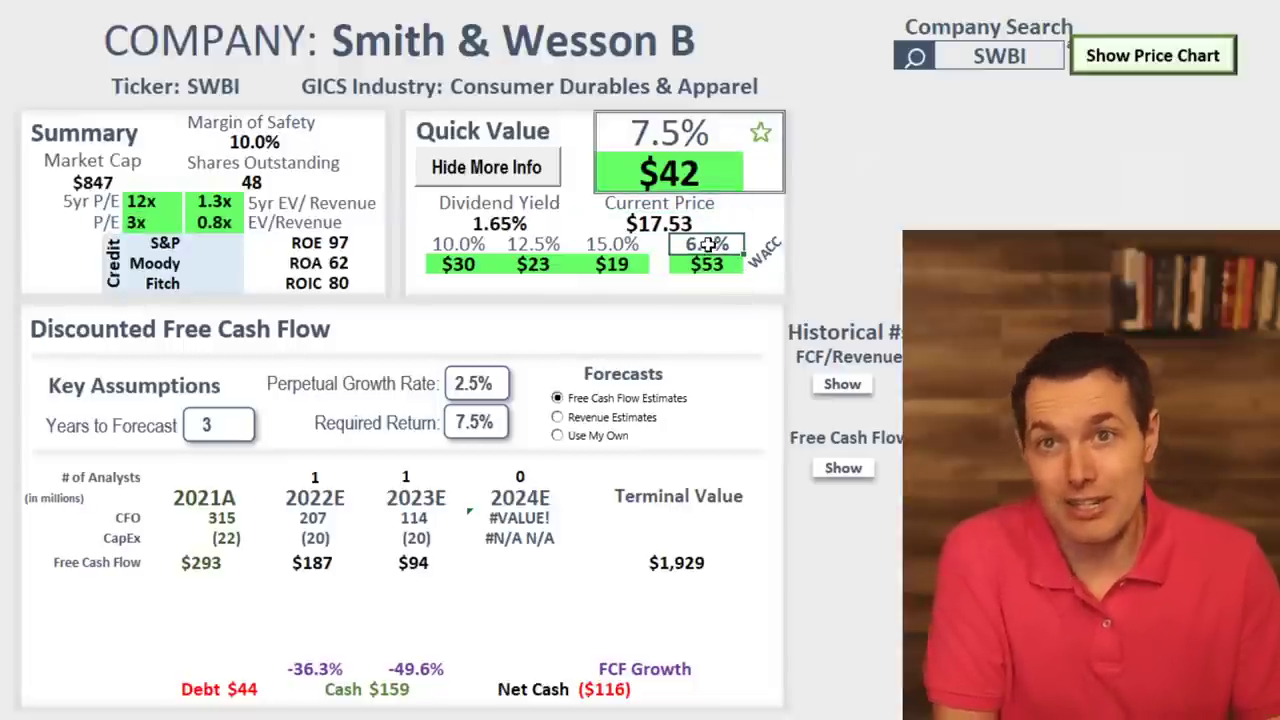
Replace the company search ticker with PYPL to load PayPal's valuation.
{"action": "left_click", "coordinate": [1000, 56]}
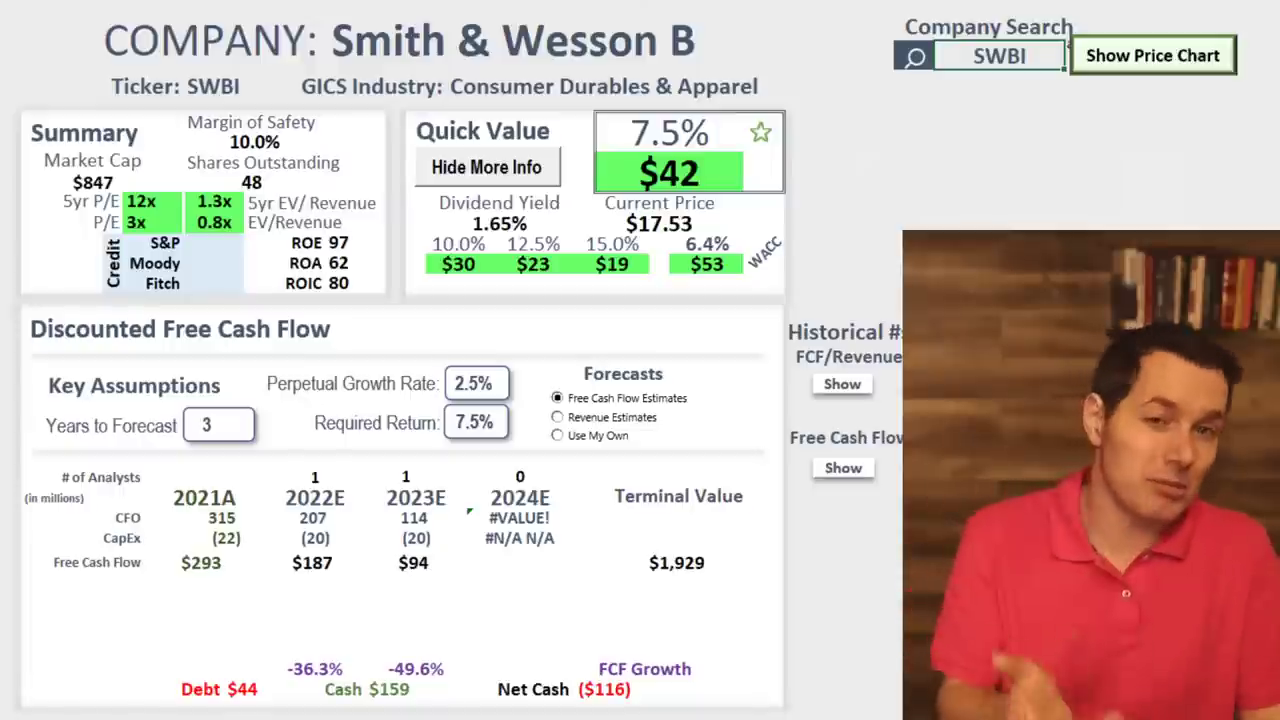
{"action": "left_click", "coordinate": [1048, 53]}
{"action": "key", "text": "BackSpace"}
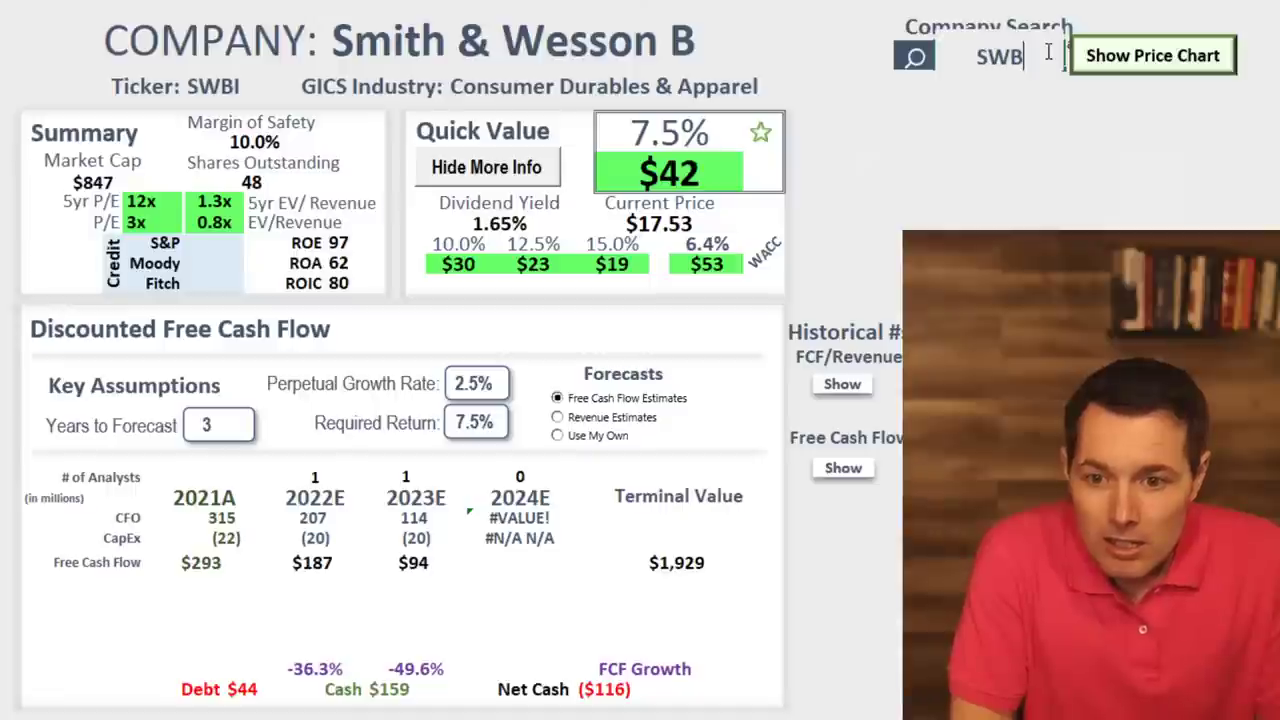
{"action": "key", "text": "BackSpace"}
{"action": "key", "text": "BackSpace"}
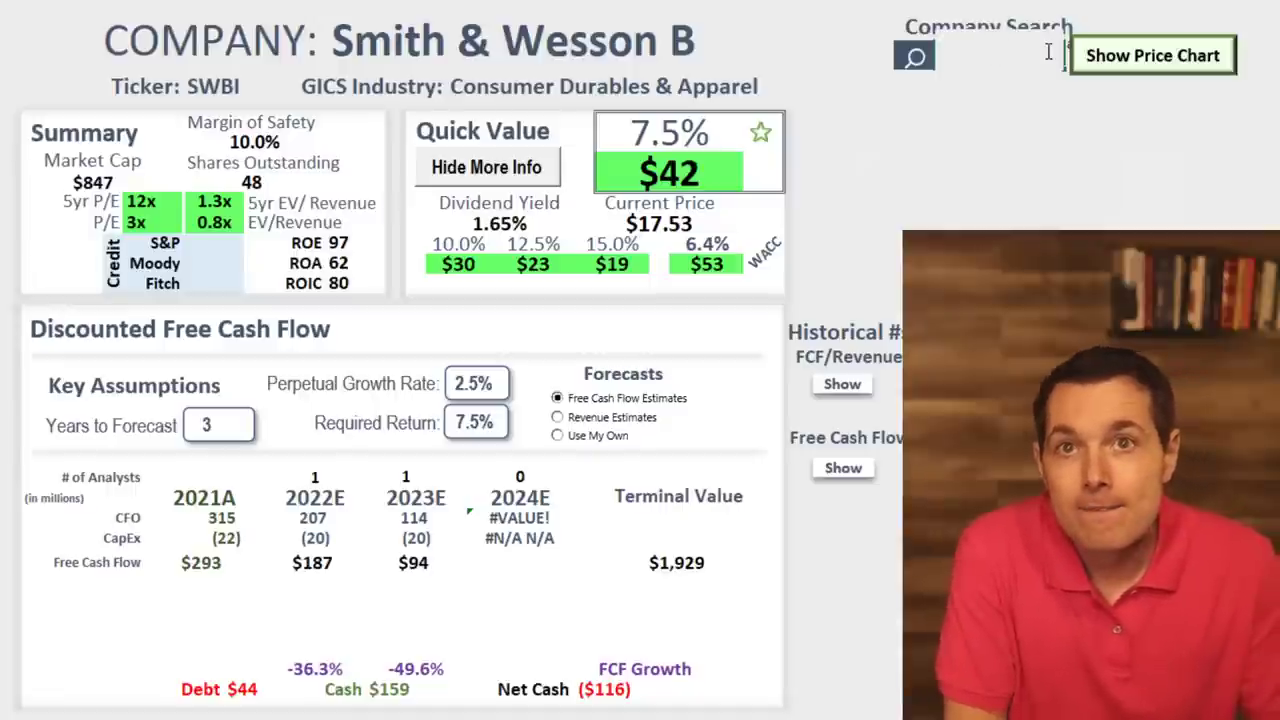
{"action": "type", "text": "PYPL"}
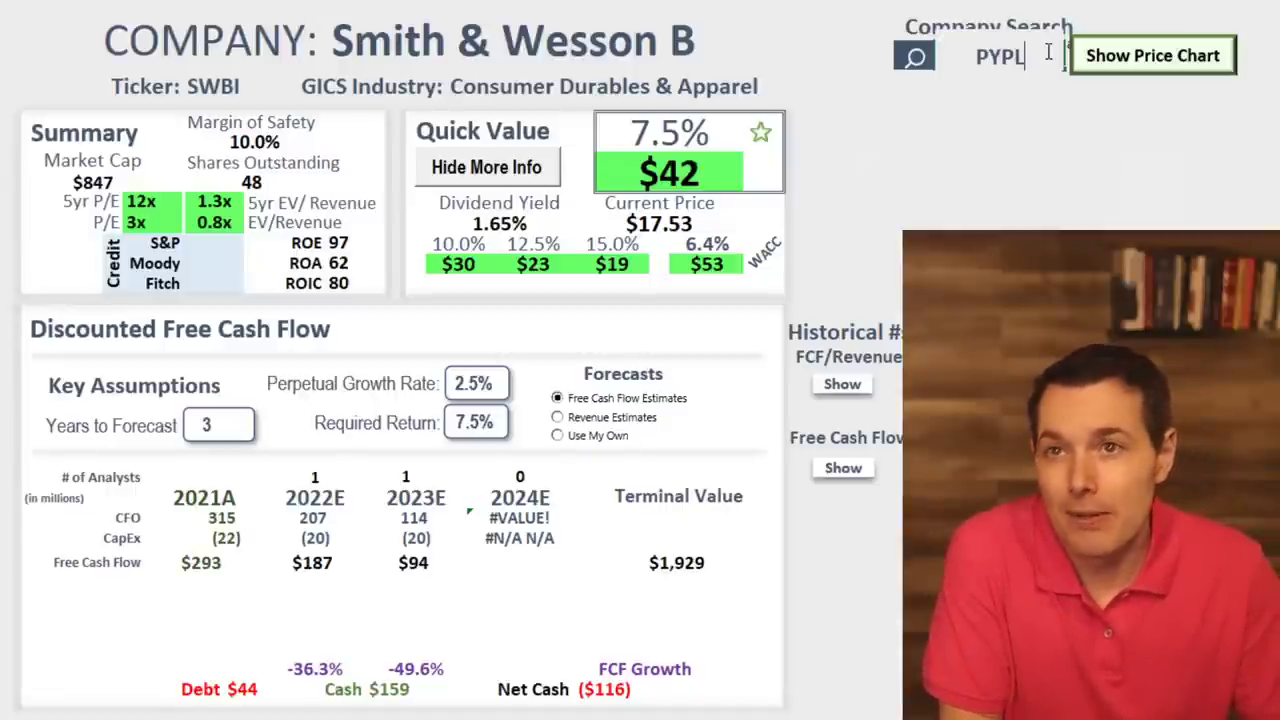
{"action": "key", "text": "Return"}
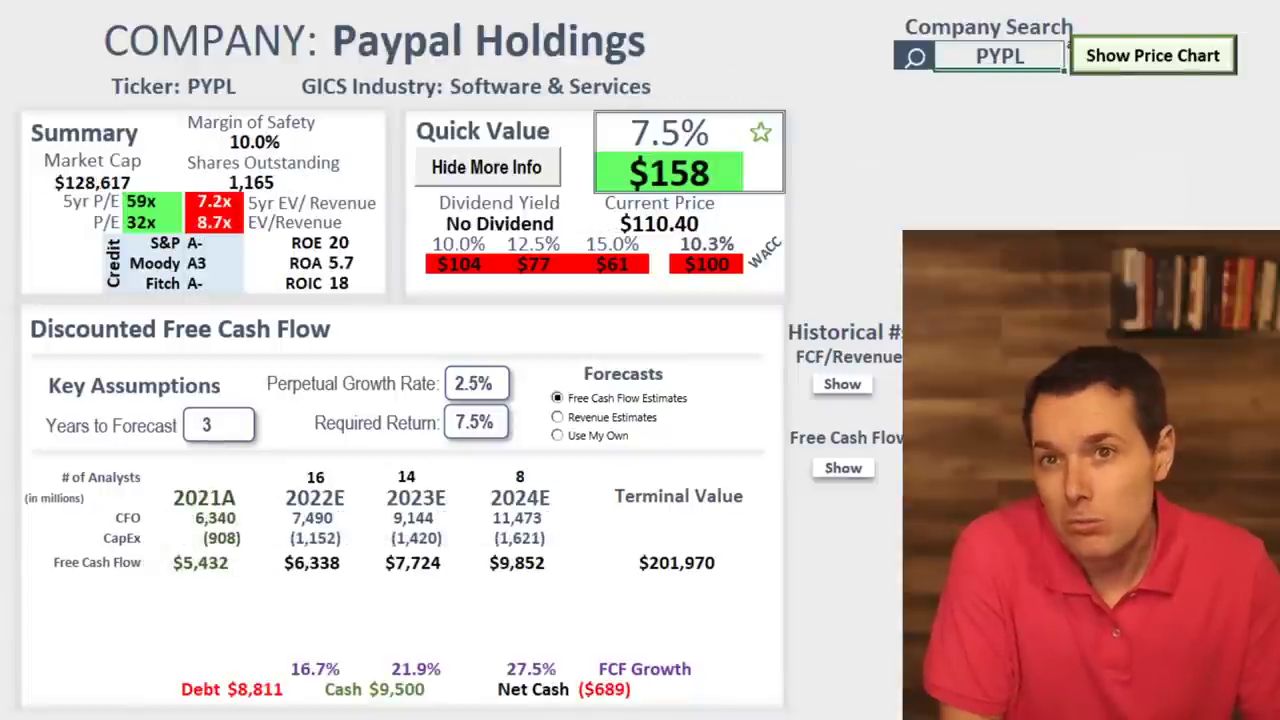
Compare PayPal's current price with its Quick Value at the 7.5% required return and its WACC-based value.
{"action": "left_click", "coordinate": [690, 230]}
{"action": "left_click", "coordinate": [703, 188]}
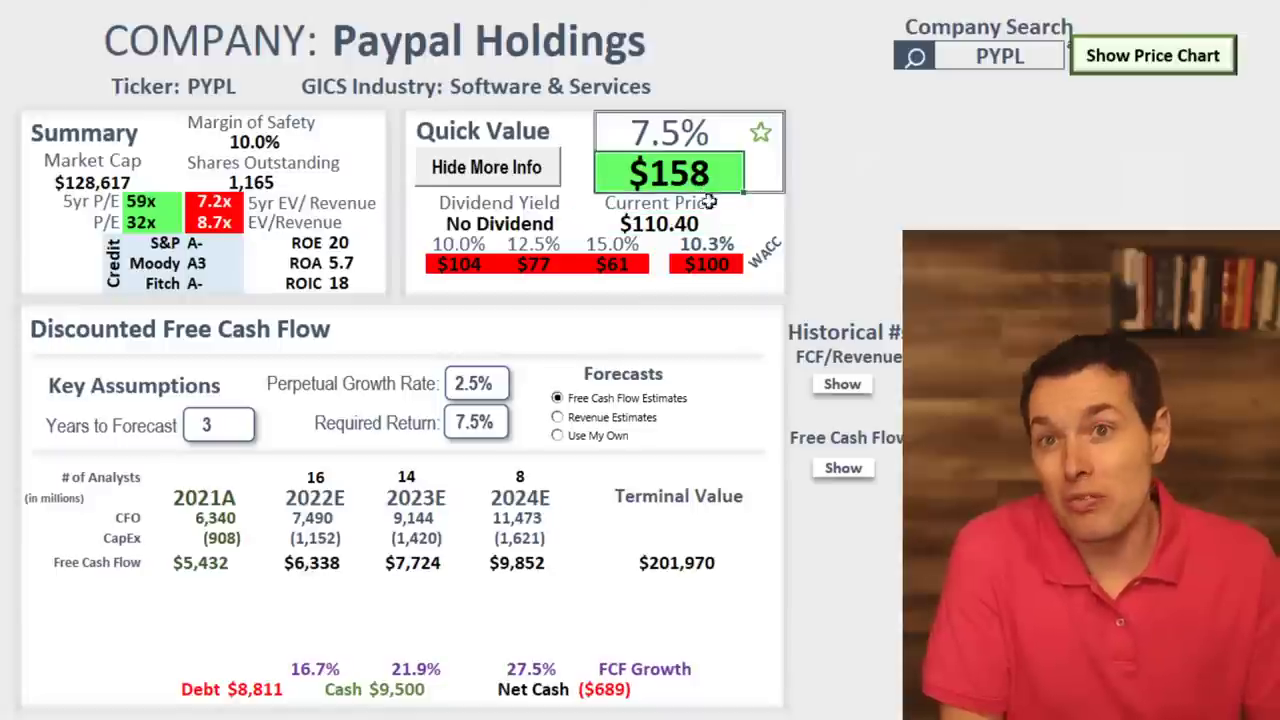
{"action": "left_click", "coordinate": [717, 246]}
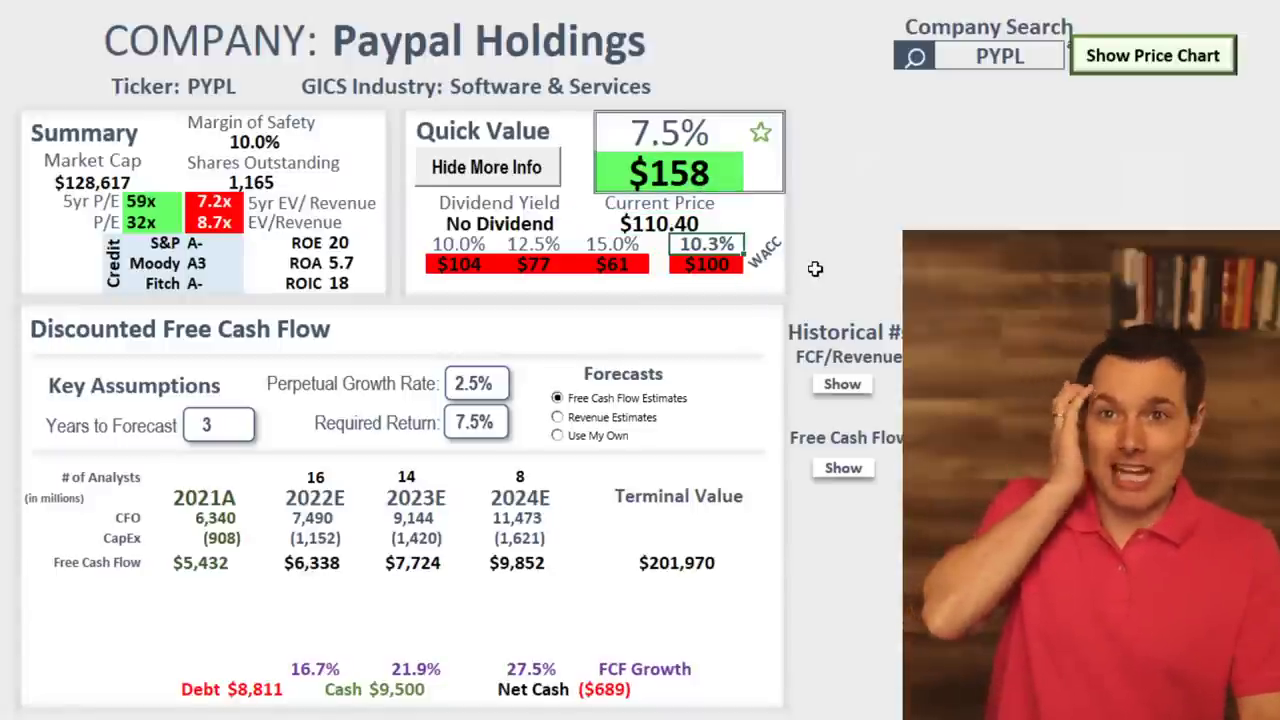
{"action": "left_click", "coordinate": [736, 260]}
{"action": "left_click", "coordinate": [665, 222]}
{"action": "left_click", "coordinate": [706, 244]}
{"action": "left_click", "coordinate": [657, 220]}
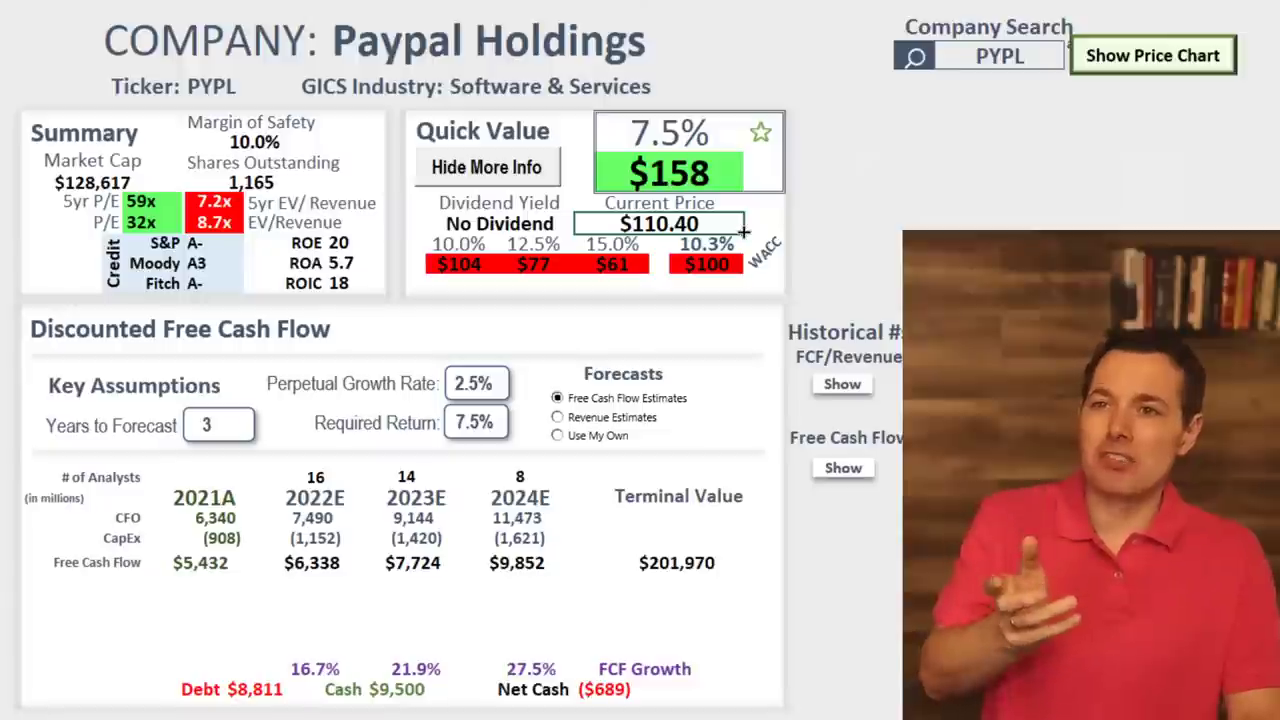
Examine PayPal's P/E, analyst counts, 2021 to 2024 free cash flow and the forecast free cash flow growth rates.
{"action": "left_click", "coordinate": [155, 219]}
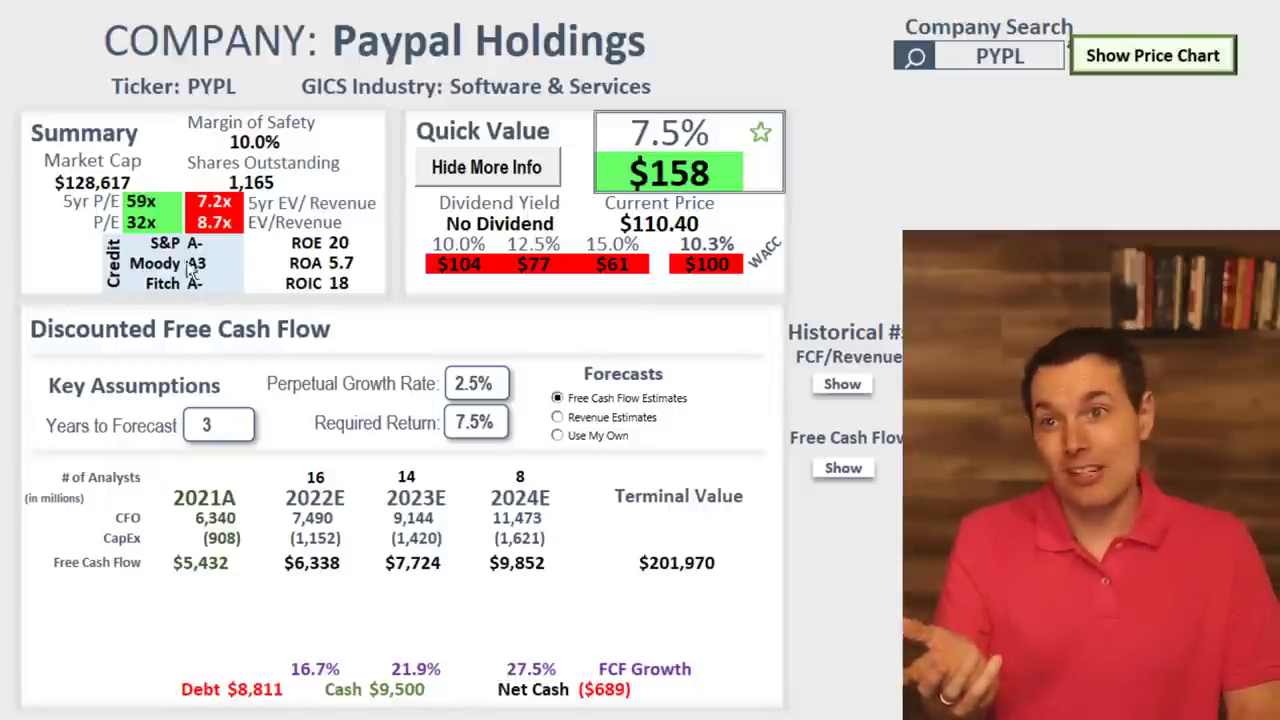
{"action": "left_click", "coordinate": [276, 480]}
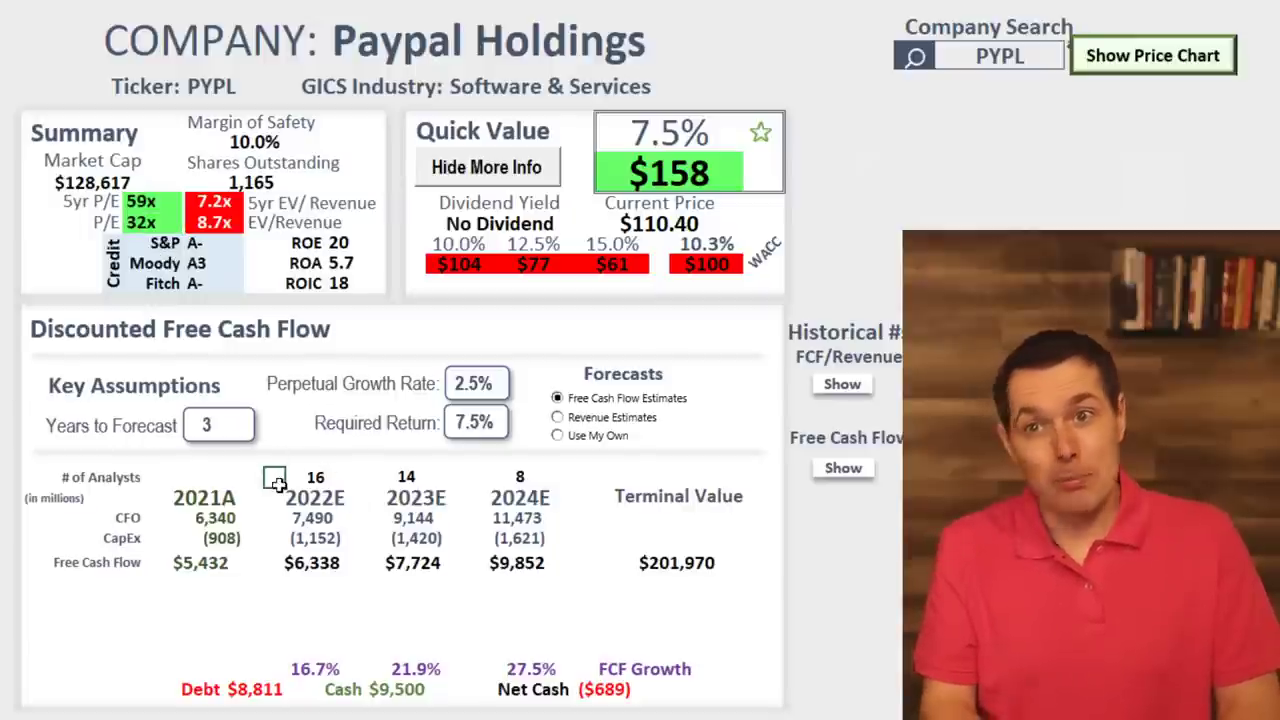
{"action": "left_click_drag", "start_coordinate": [278, 484], "coordinate": [586, 494]}
{"action": "left_click_drag", "start_coordinate": [546, 569], "coordinate": [243, 580]}
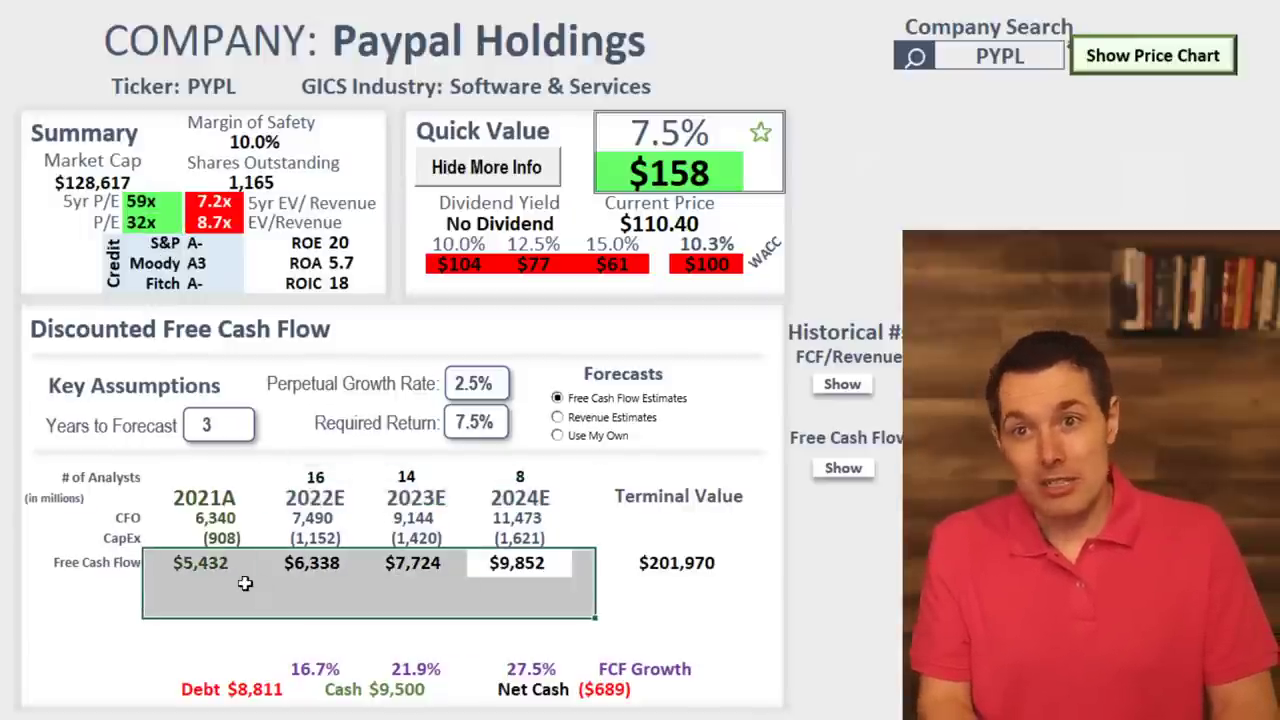
{"action": "left_click_drag", "start_coordinate": [315, 669], "coordinate": [521, 669]}
{"action": "left_click", "coordinate": [521, 669]}
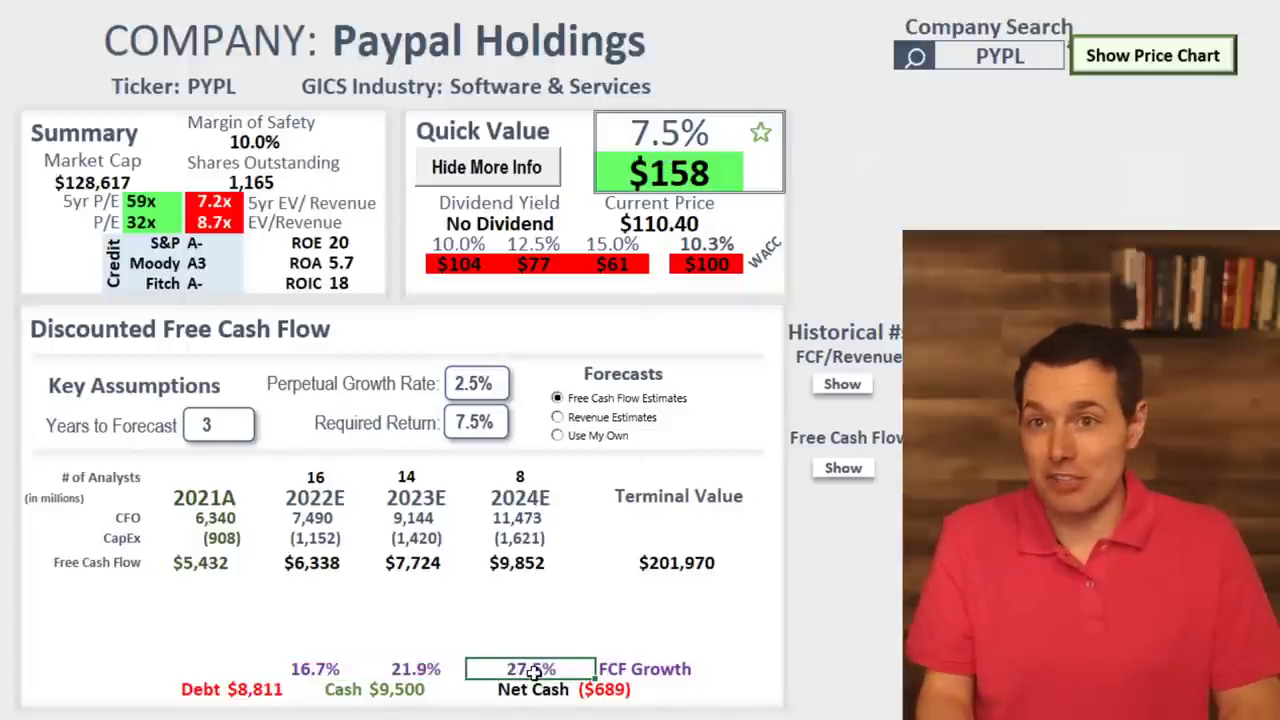
{"action": "left_click_drag", "start_coordinate": [532, 674], "coordinate": [289, 670]}
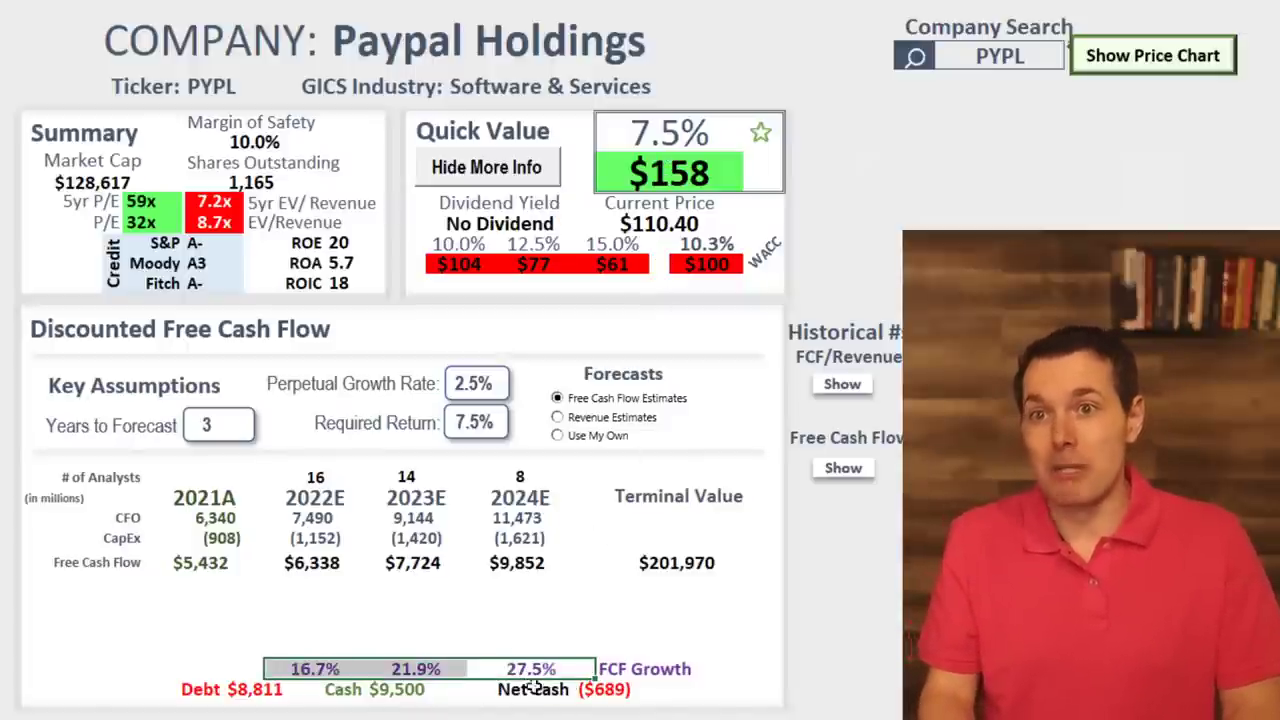
{"action": "left_click", "coordinate": [432, 666]}
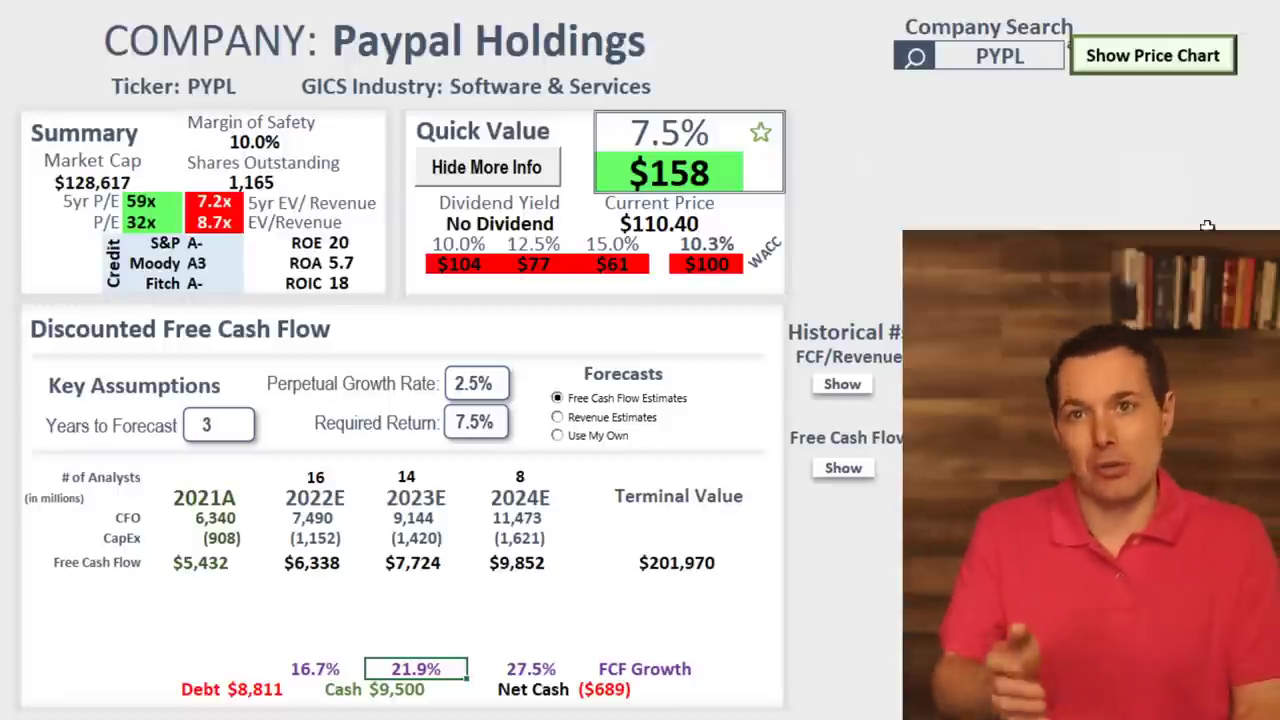
Recheck PayPal's WACC with its resulting value and the 2022 to 2024 free cash flow growth rates.
{"action": "left_click", "coordinate": [990, 56]}
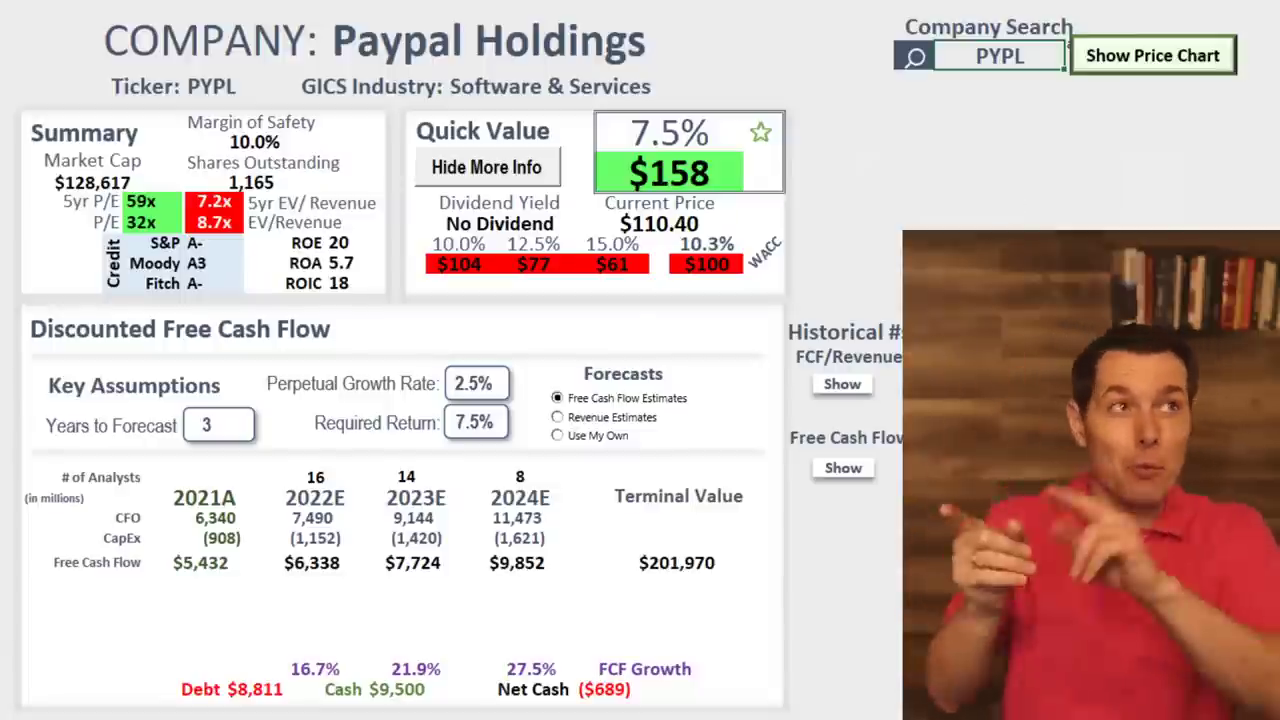
{"action": "left_click", "coordinate": [765, 252]}
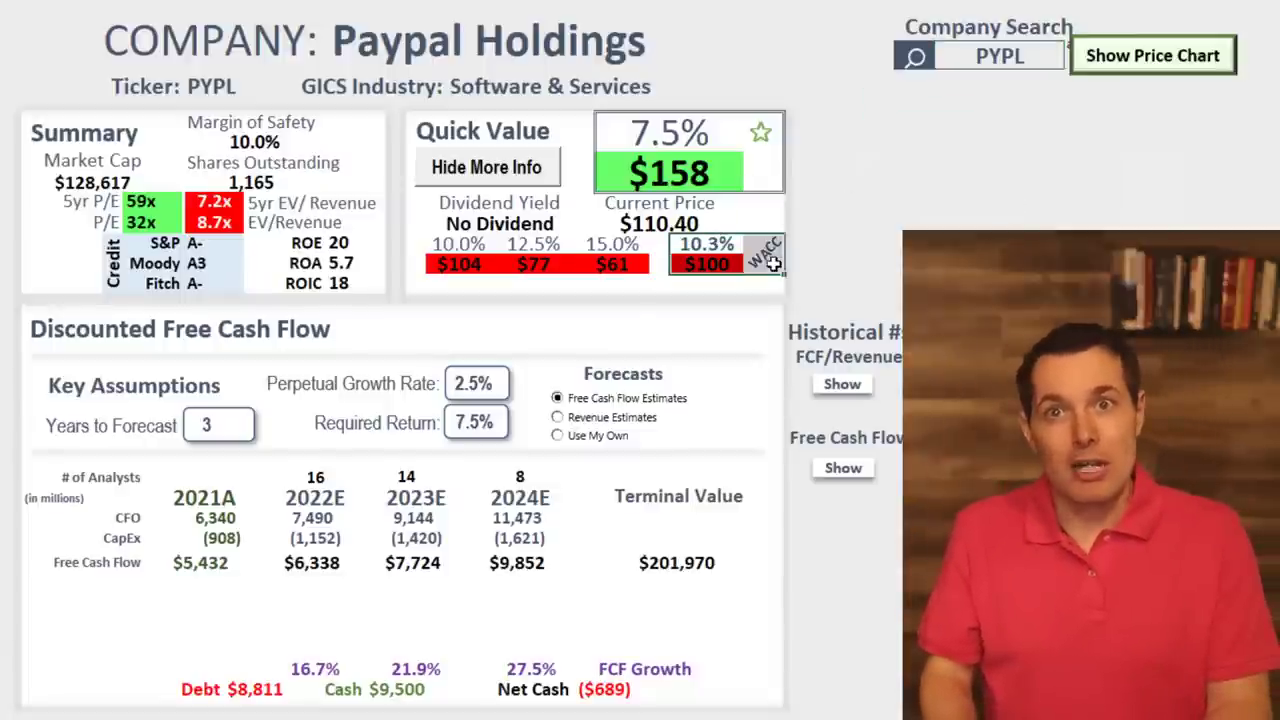
{"action": "left_click", "coordinate": [986, 57]}
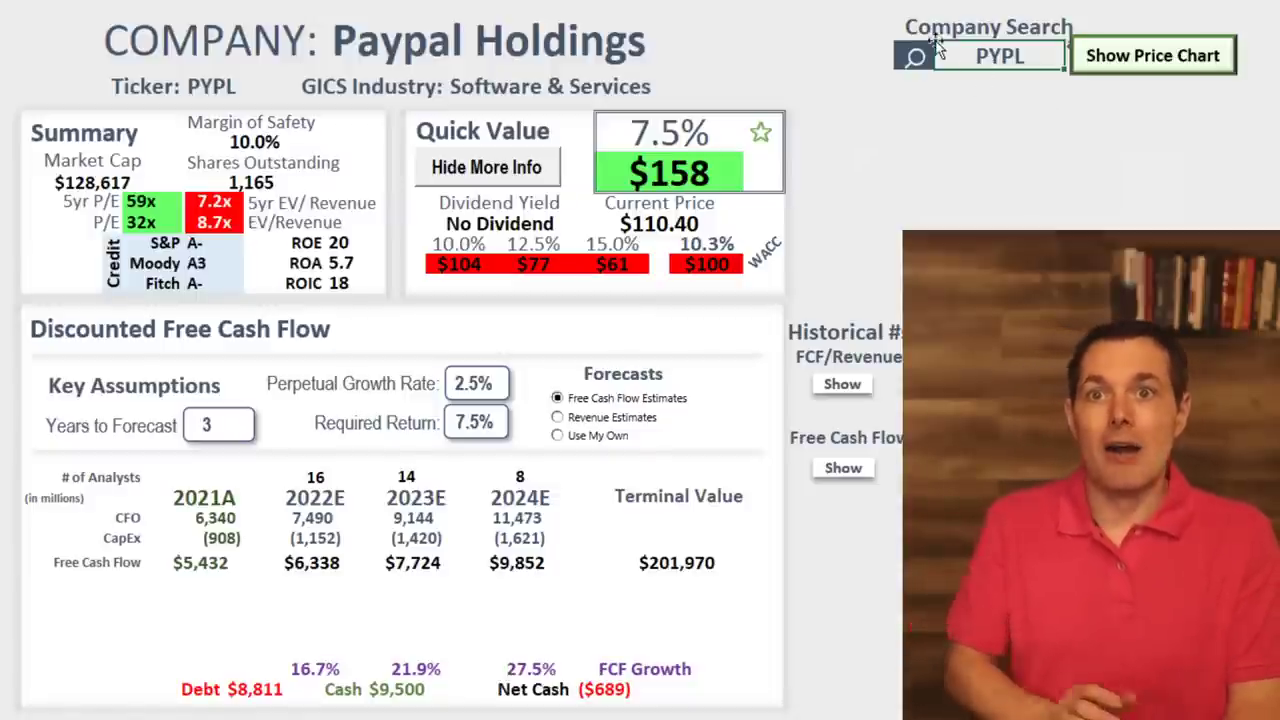
{"action": "left_click_drag", "start_coordinate": [308, 668], "coordinate": [495, 670]}
{"action": "left_click", "coordinate": [500, 670]}
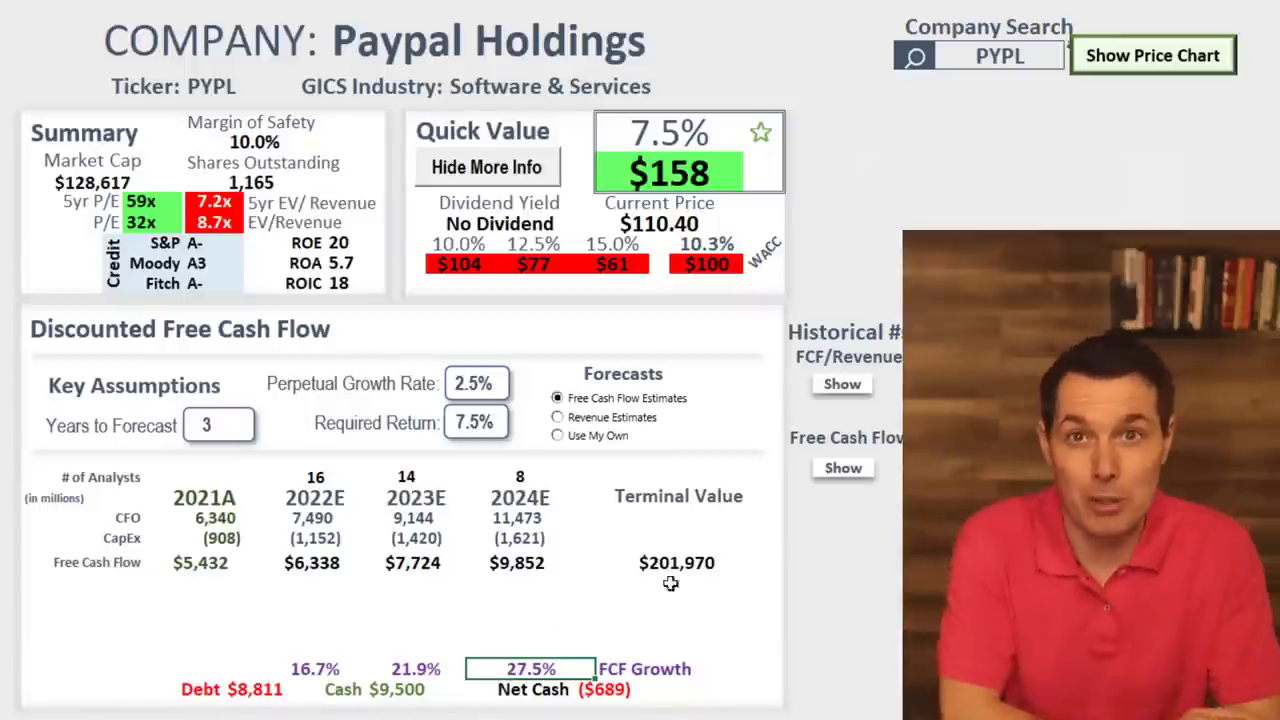
Replace the company search ticker with EVR and view Evercore's price to tangible book value chart against its average line.
{"action": "left_click", "coordinate": [1050, 60]}
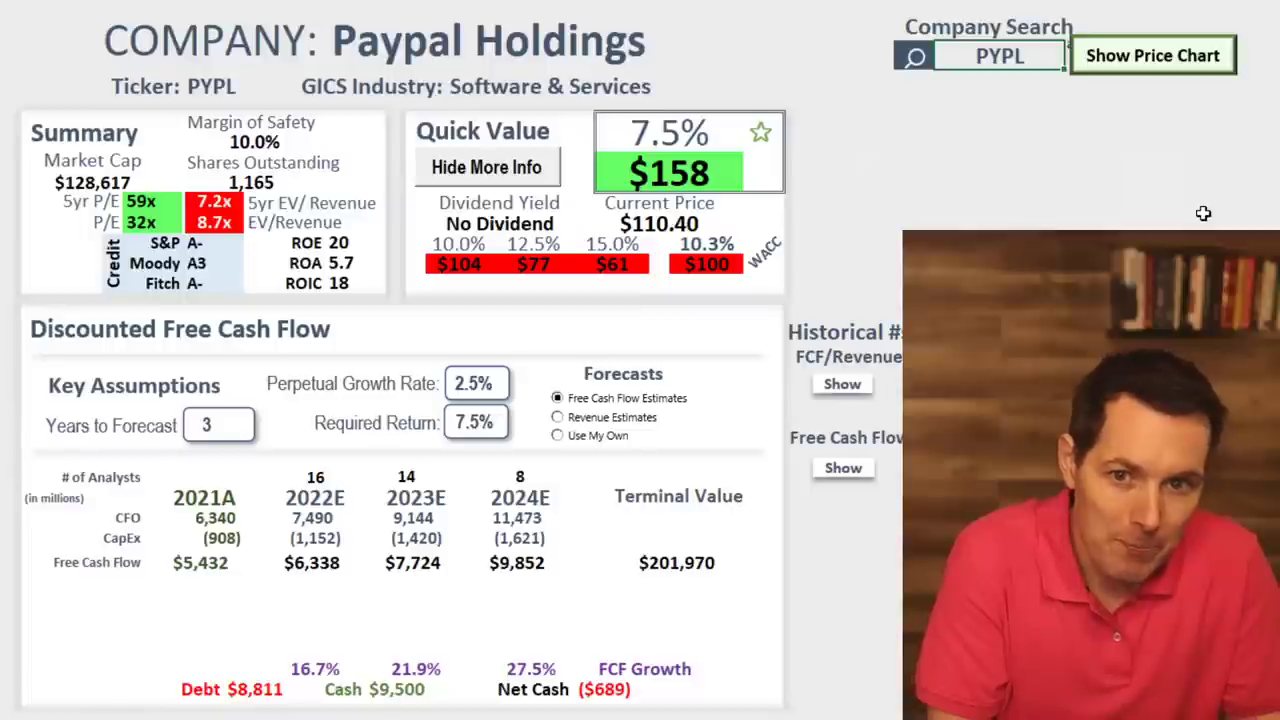
{"action": "type", "text": "EVR"}
{"action": "key", "text": "Return"}
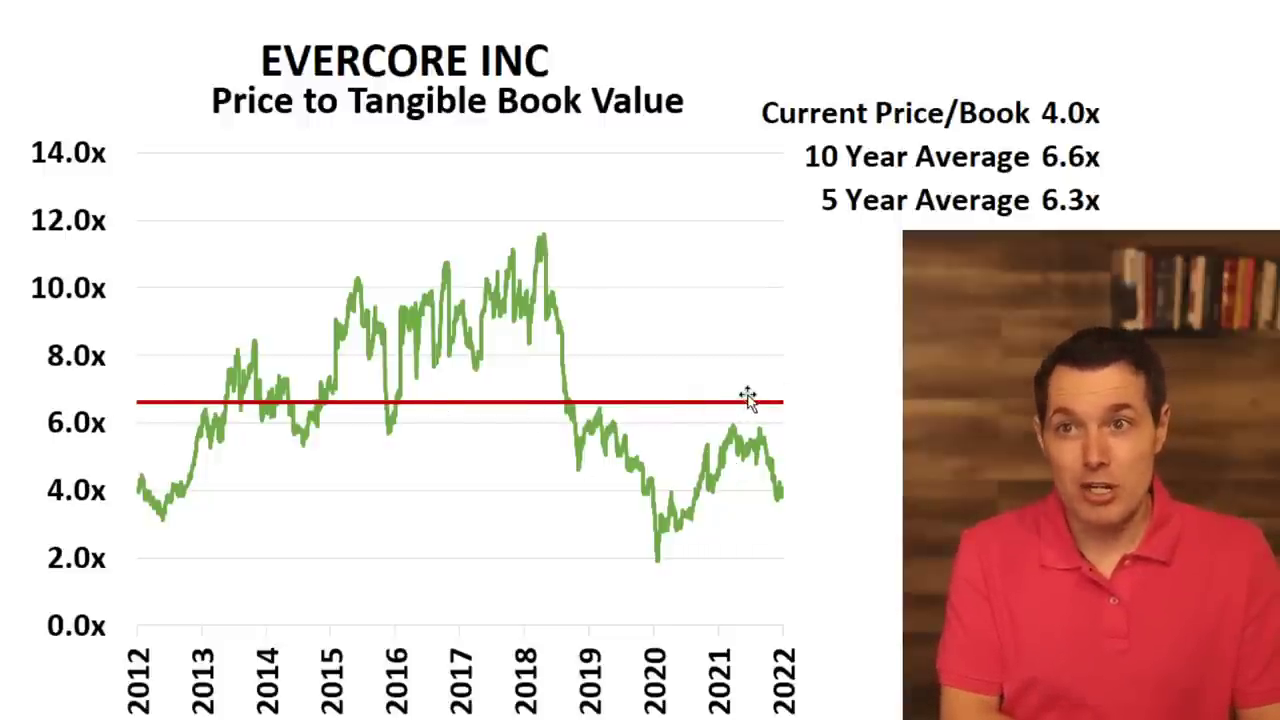
{"action": "mouse_move", "coordinate": [733, 410]}
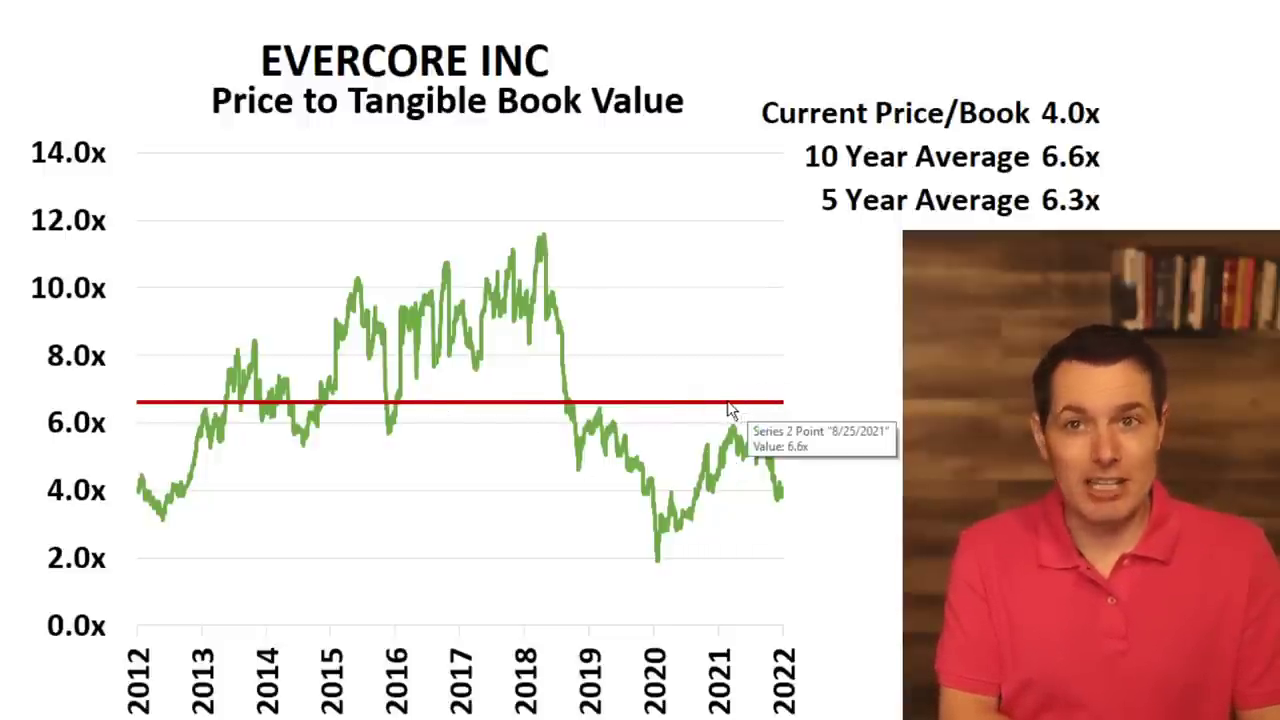
Check Evercore's current price/book and 5-year average, and replace the company search ticker with WWE.
{"action": "left_click", "coordinate": [1068, 121]}
{"action": "left_click", "coordinate": [1082, 207]}
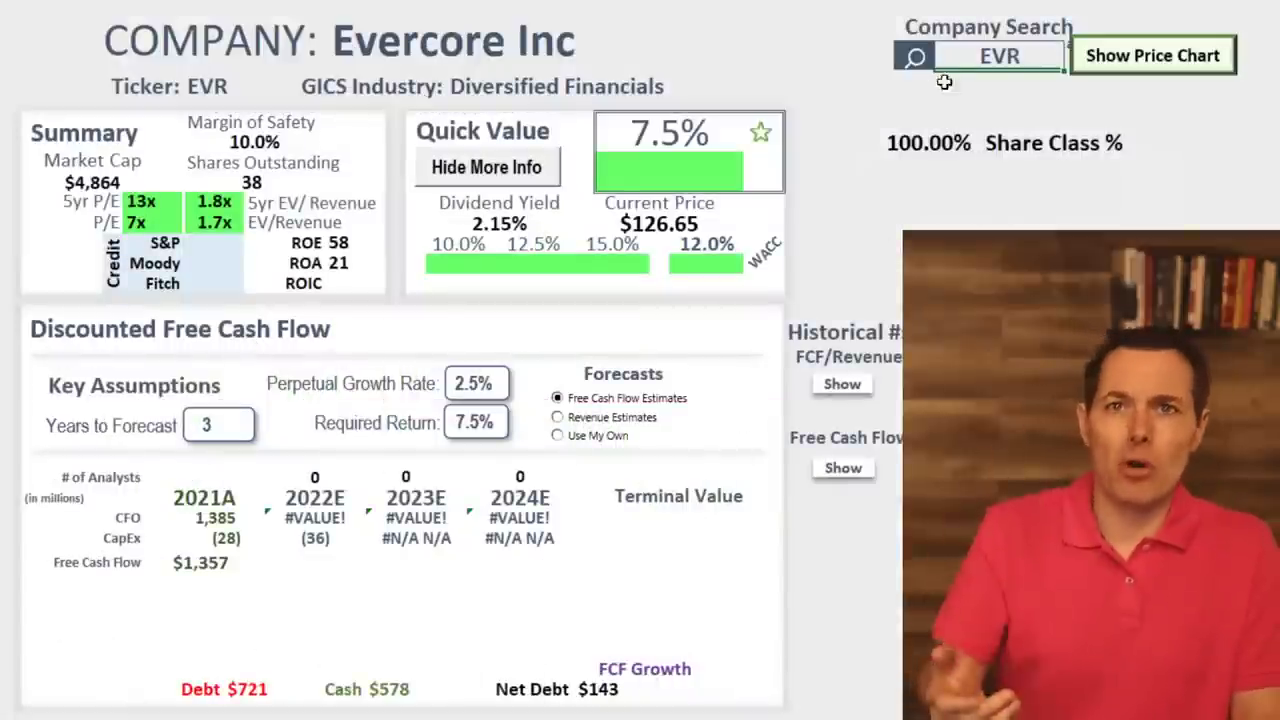
{"action": "left_click", "coordinate": [980, 56]}
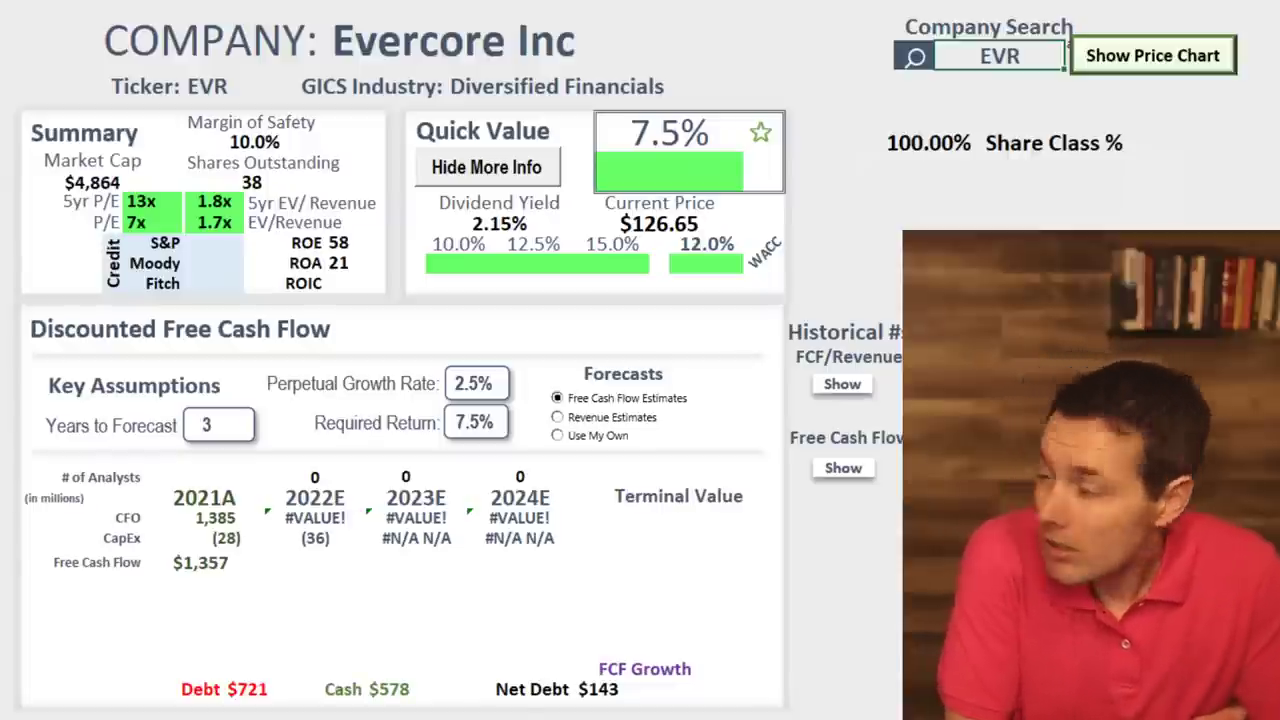
{"action": "type", "text": "WWE"}
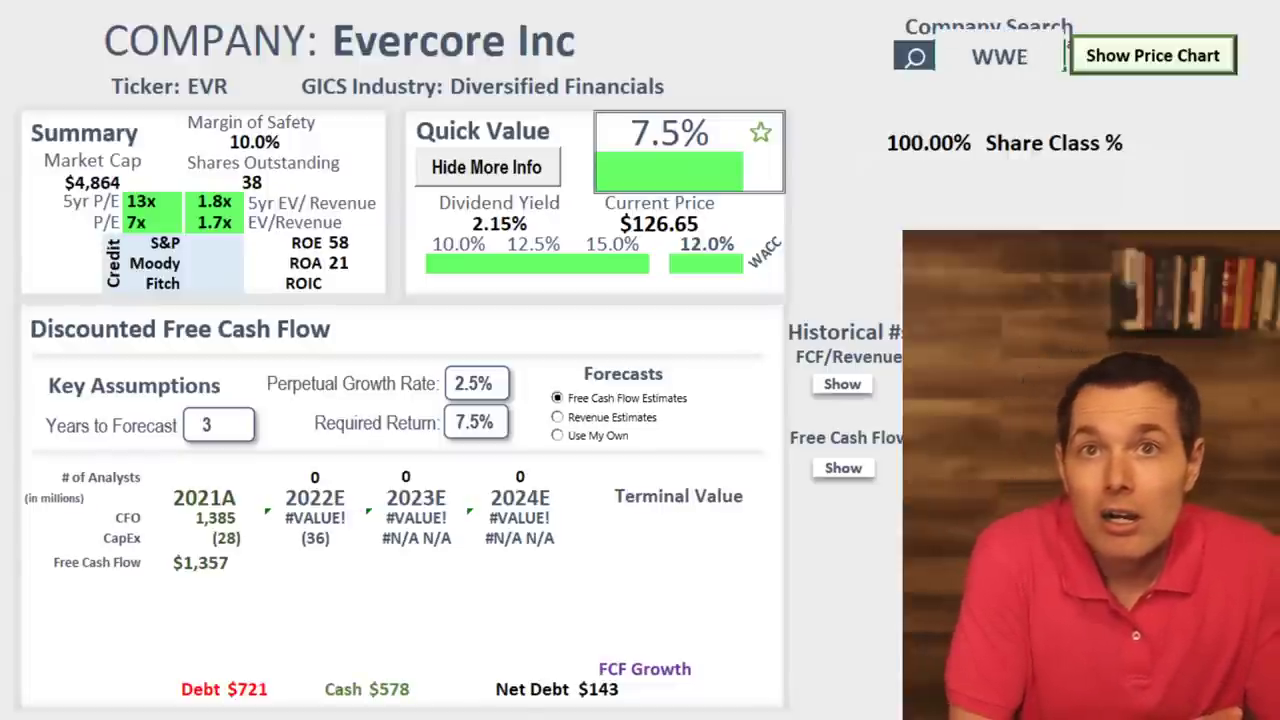
{"action": "key", "text": "Return"}
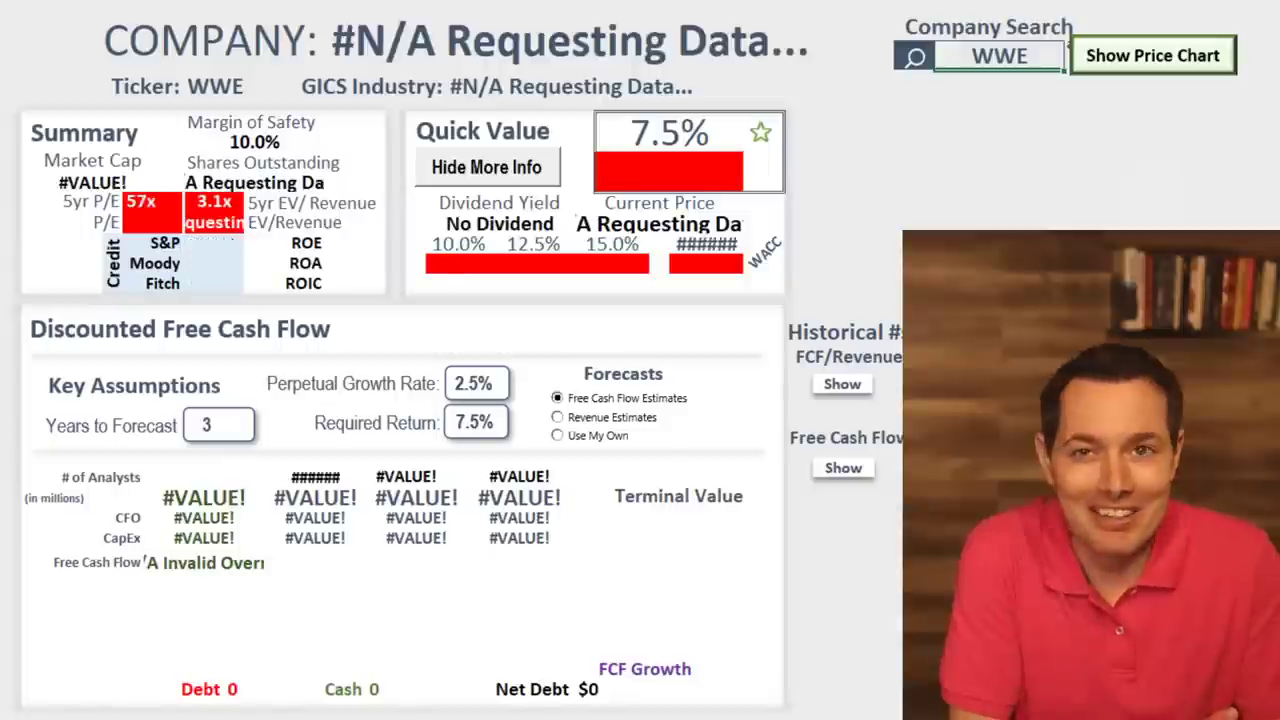
Compare WWE's current price with its Quick Value at the 7.5% and 10.0% required returns and its WACC.
{"action": "left_click", "coordinate": [692, 222]}
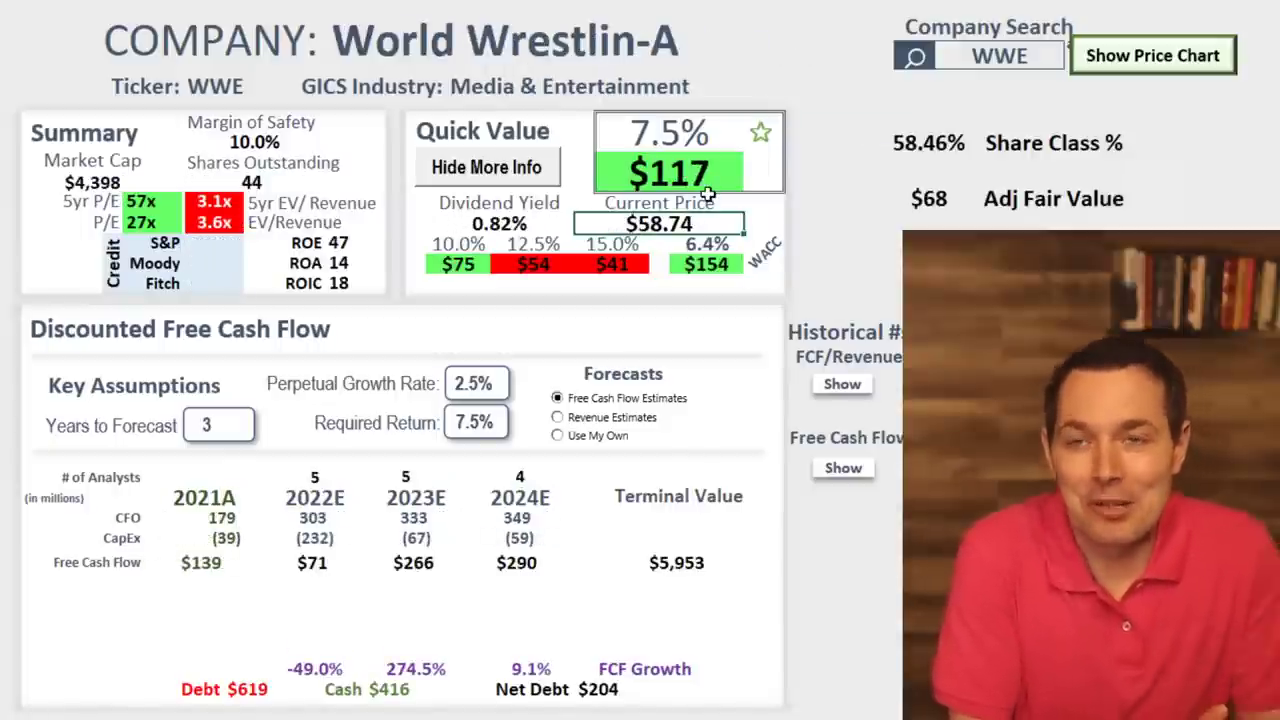
{"action": "left_click", "coordinate": [695, 162]}
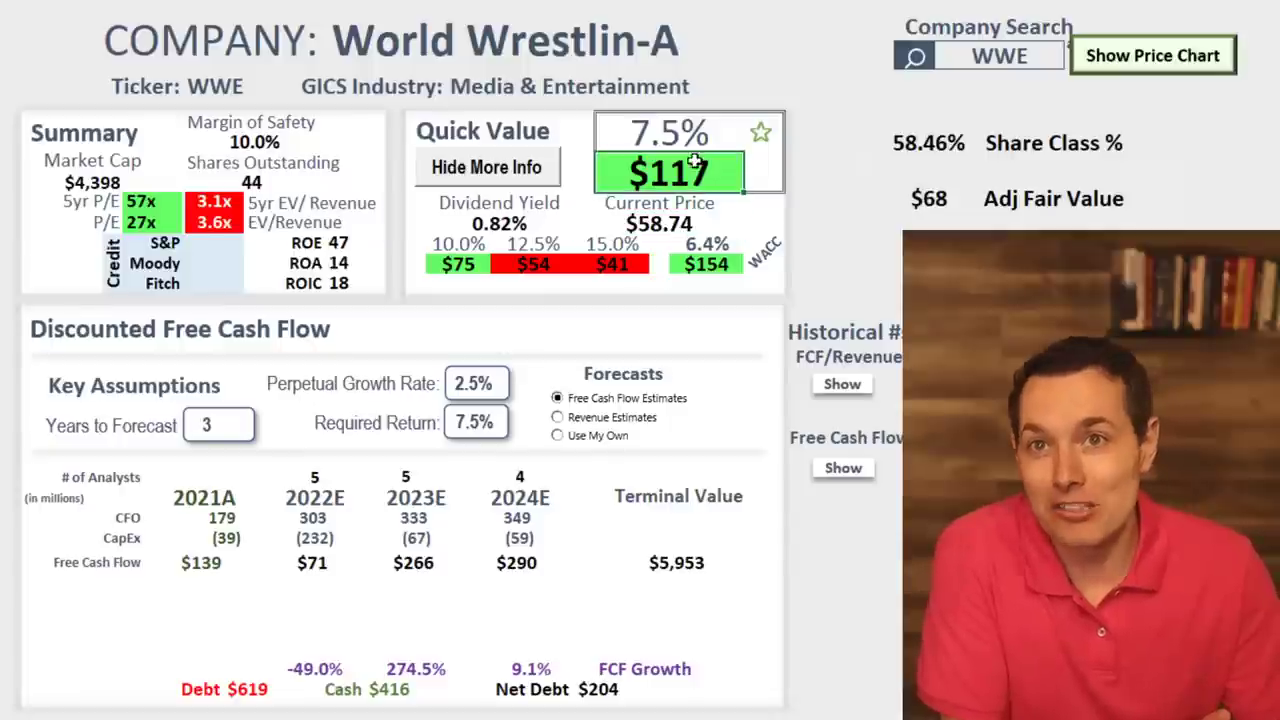
{"action": "left_click", "coordinate": [736, 266]}
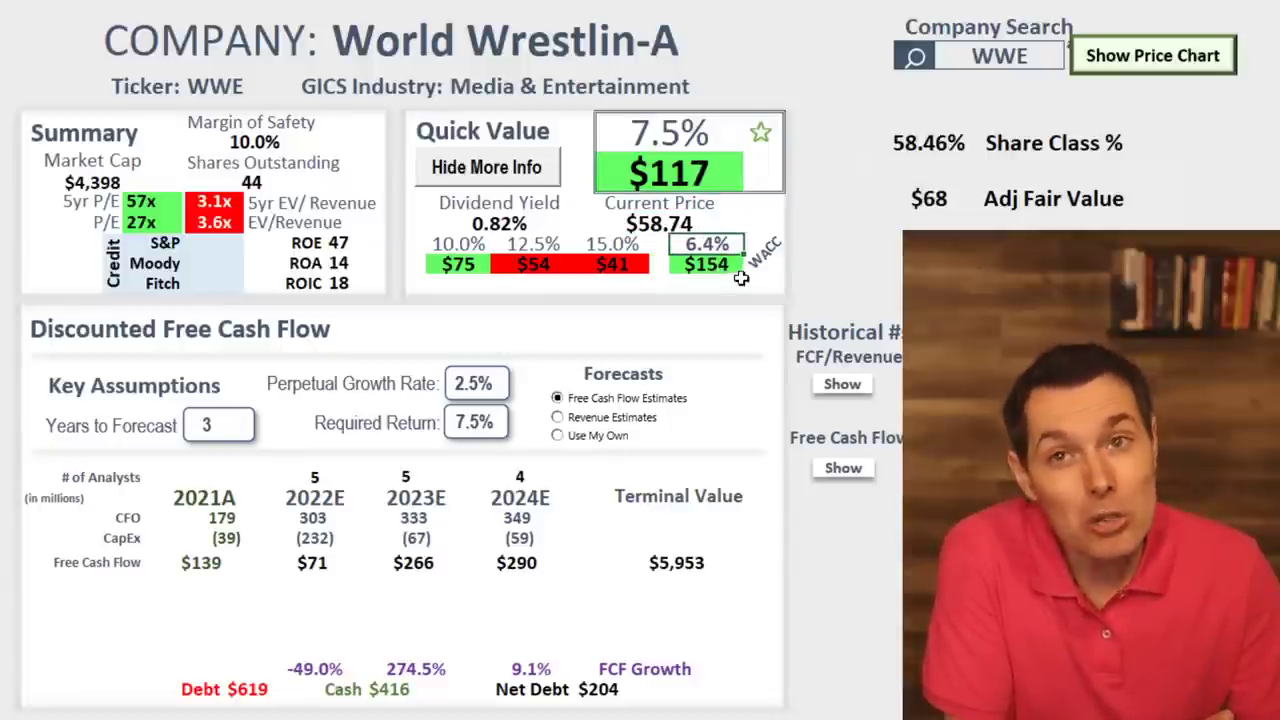
{"action": "left_click", "coordinate": [683, 137]}
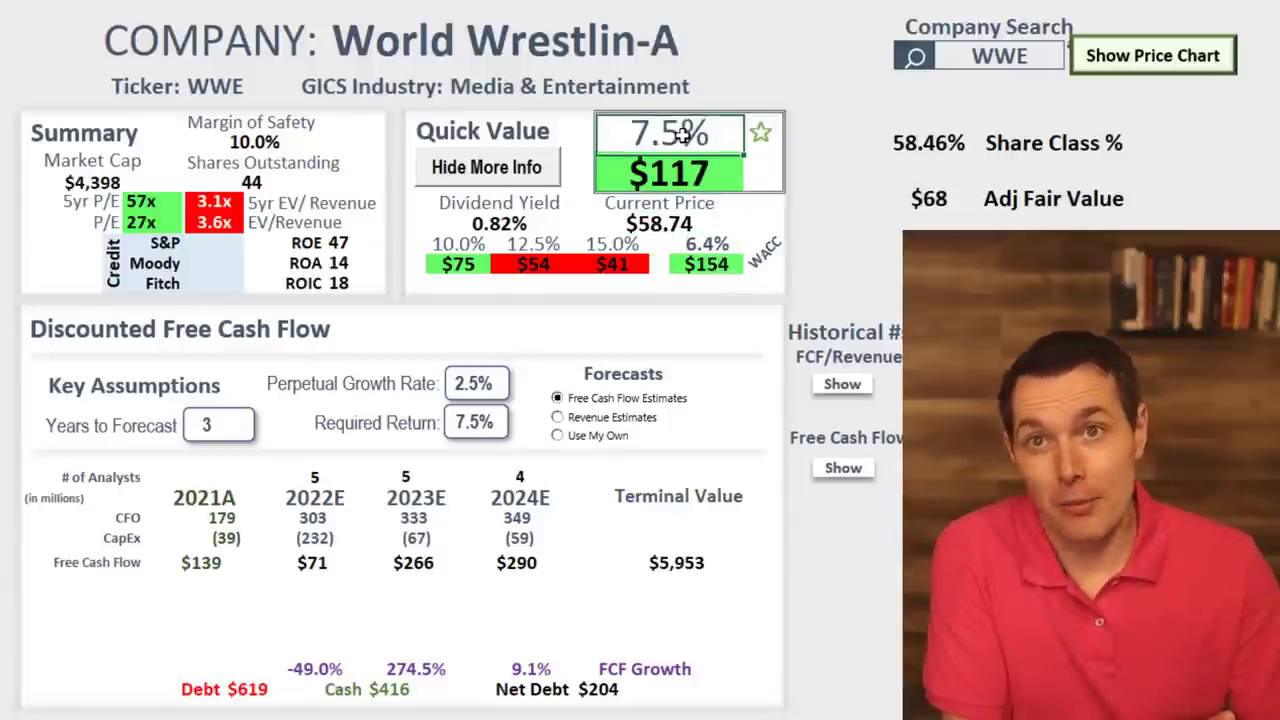
{"action": "left_click", "coordinate": [676, 128]}
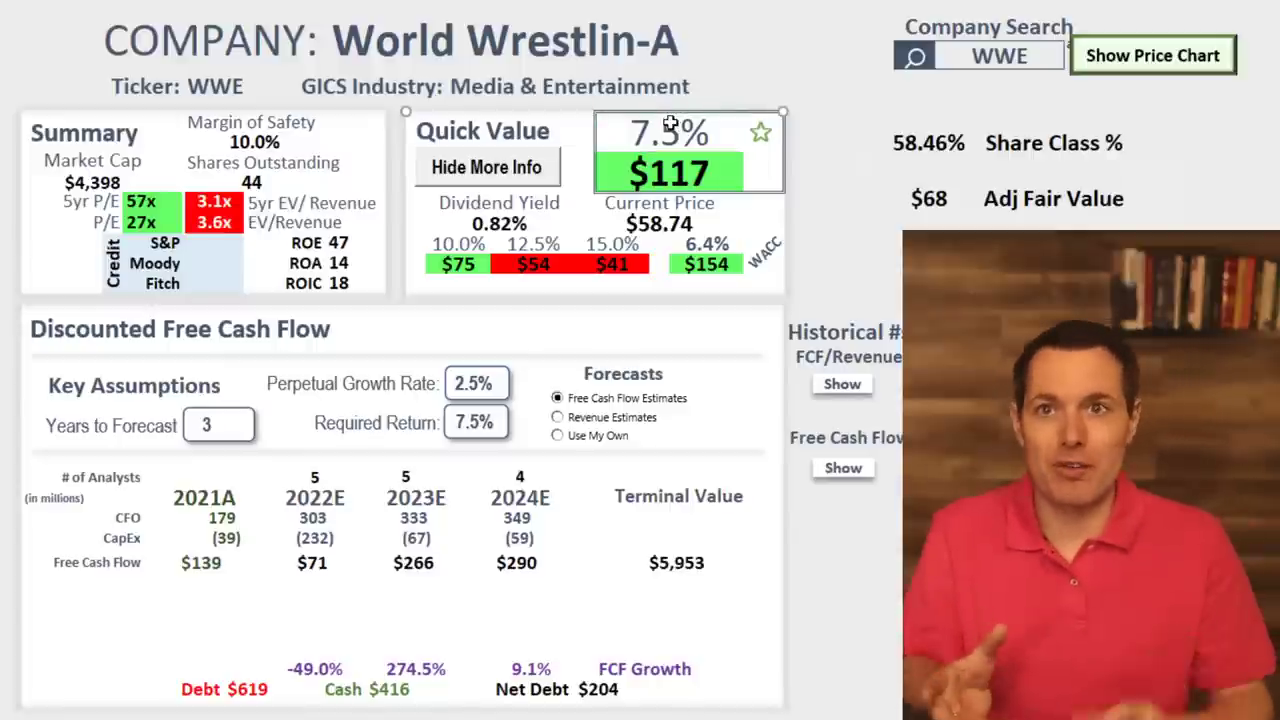
{"action": "left_click", "coordinate": [458, 246]}
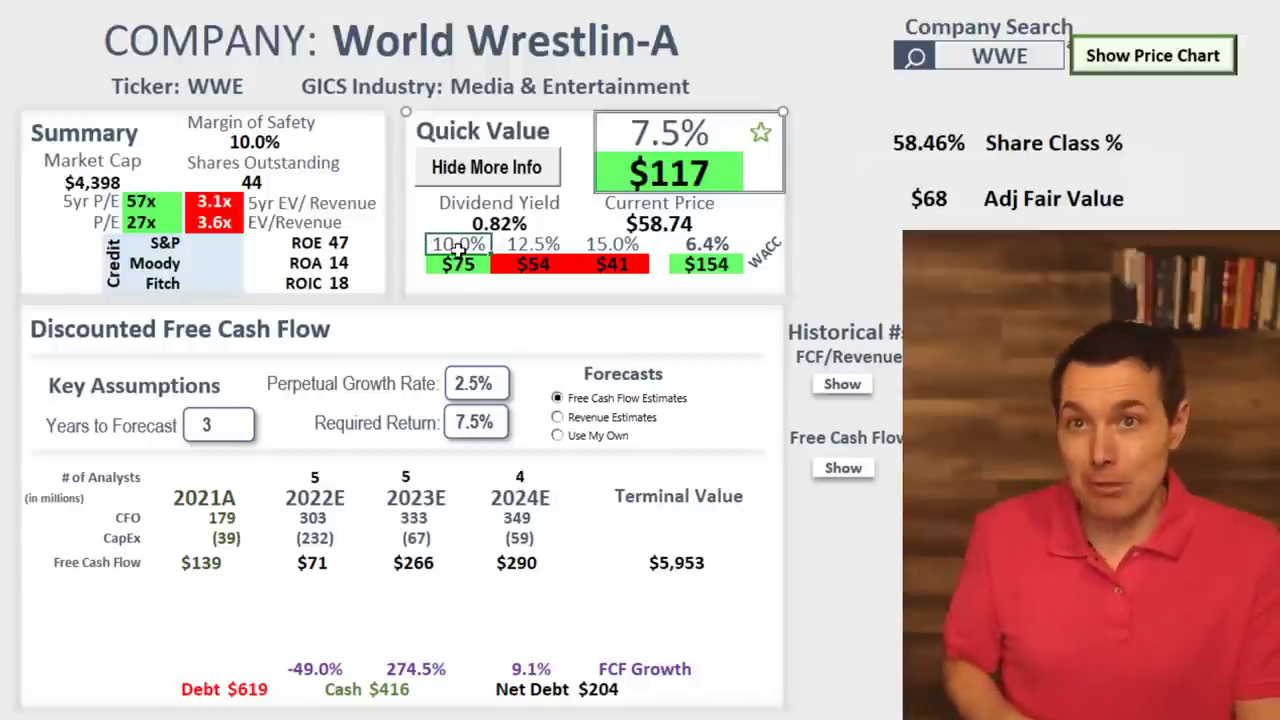
{"action": "left_click", "coordinate": [458, 263]}
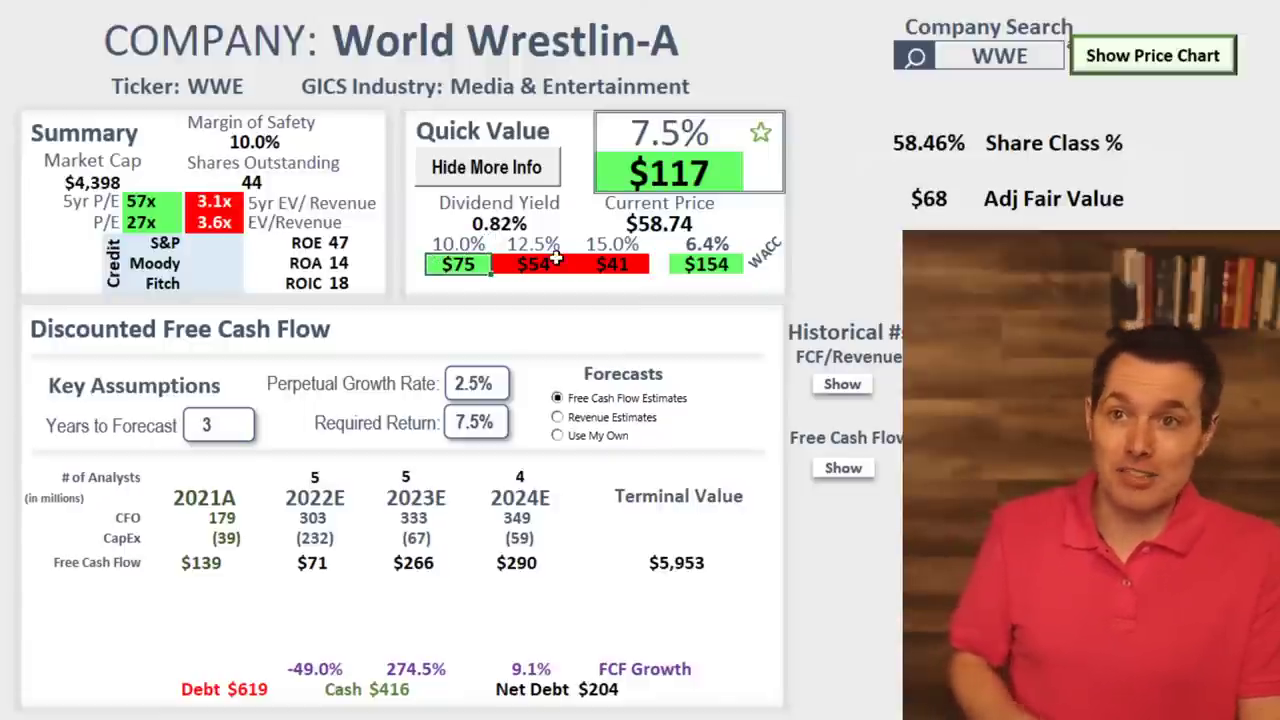
Examine WWE's 2021 to 2024 free cash flow, the 2022 growth rate and the analyst counts behind the forecasts.
{"action": "left_click", "coordinate": [213, 566]}
{"action": "left_click_drag", "start_coordinate": [213, 566], "coordinate": [516, 540]}
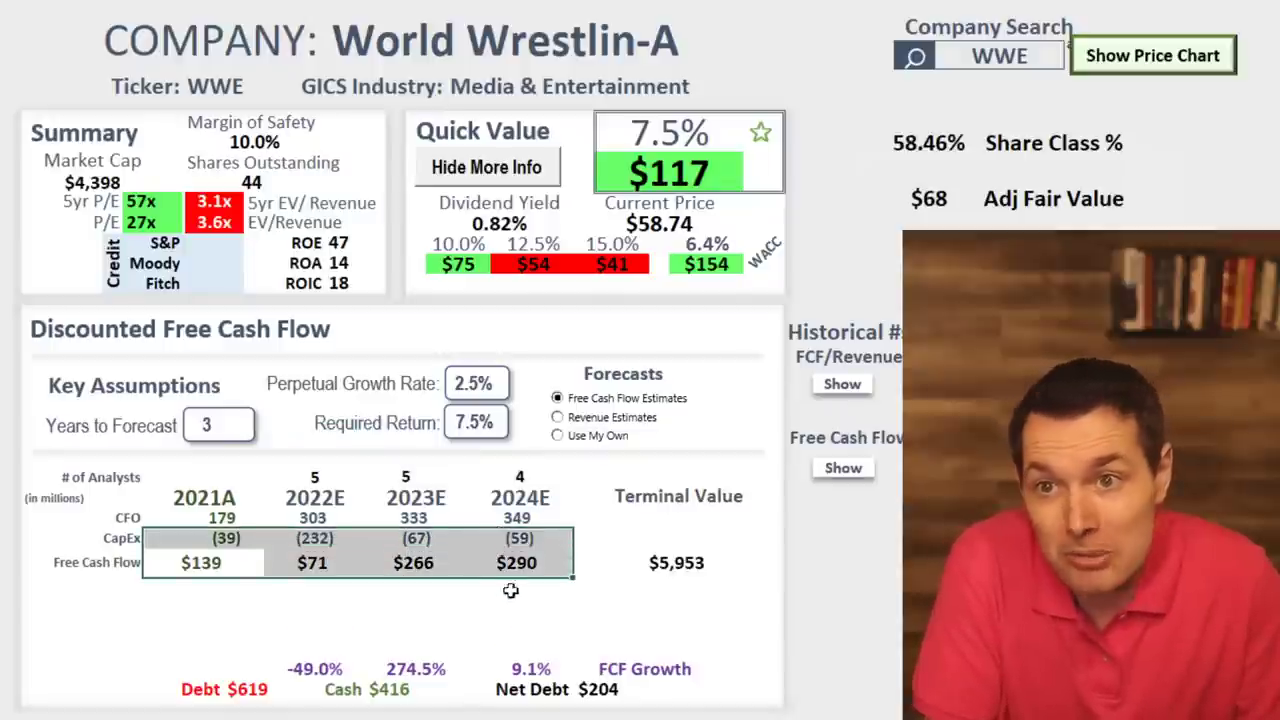
{"action": "left_click", "coordinate": [333, 674]}
{"action": "left_click", "coordinate": [308, 563]}
{"action": "left_click", "coordinate": [325, 663]}
{"action": "left_click_drag", "start_coordinate": [300, 478], "coordinate": [517, 477]}
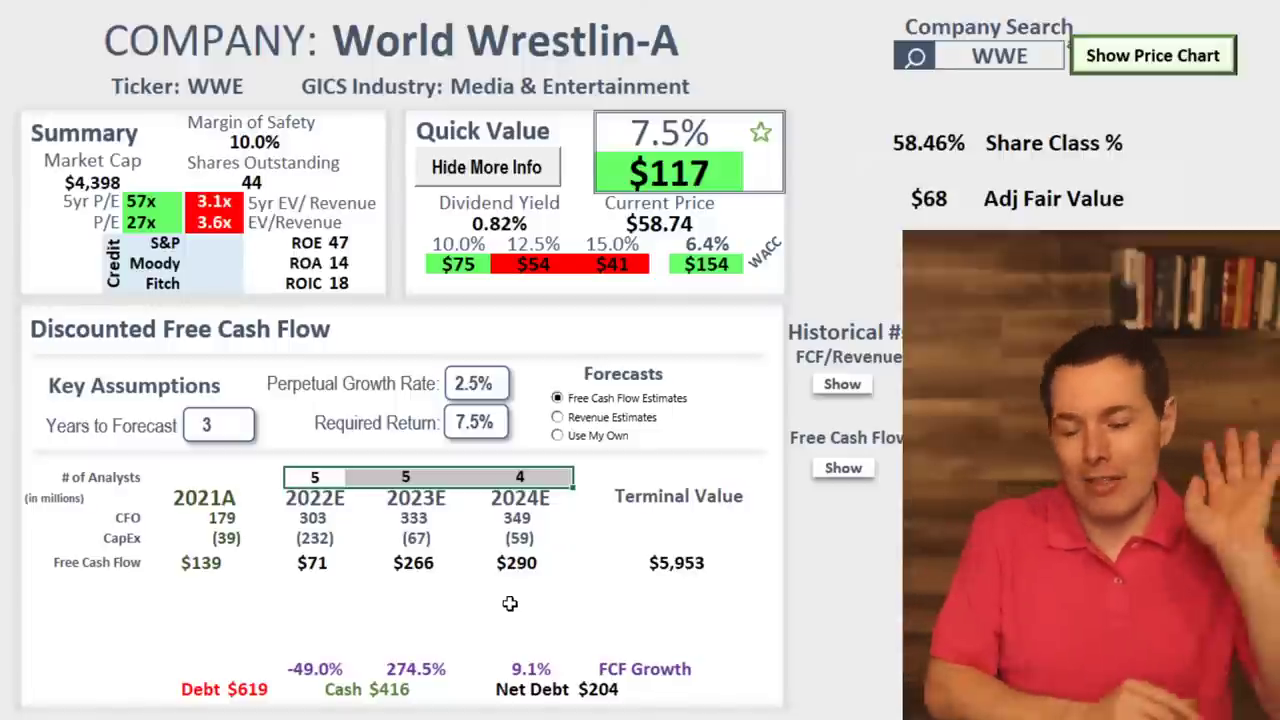
{"action": "left_click", "coordinate": [318, 664]}
{"action": "left_click", "coordinate": [332, 564]}
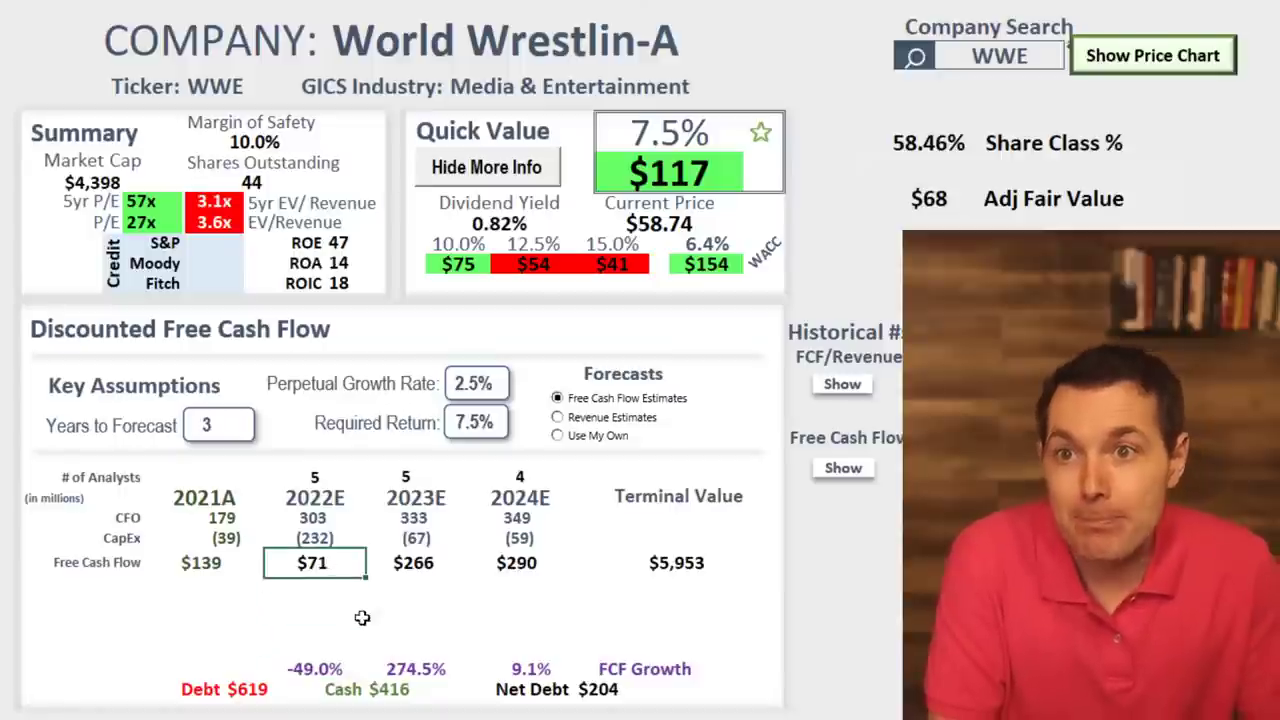
Compare WWE's 2021 CapEx with the 2022 and 2023 CapEx estimates.
{"action": "left_click", "coordinate": [212, 543]}
{"action": "left_click_drag", "start_coordinate": [226, 540], "coordinate": [455, 542]}
{"action": "left_click", "coordinate": [224, 540]}
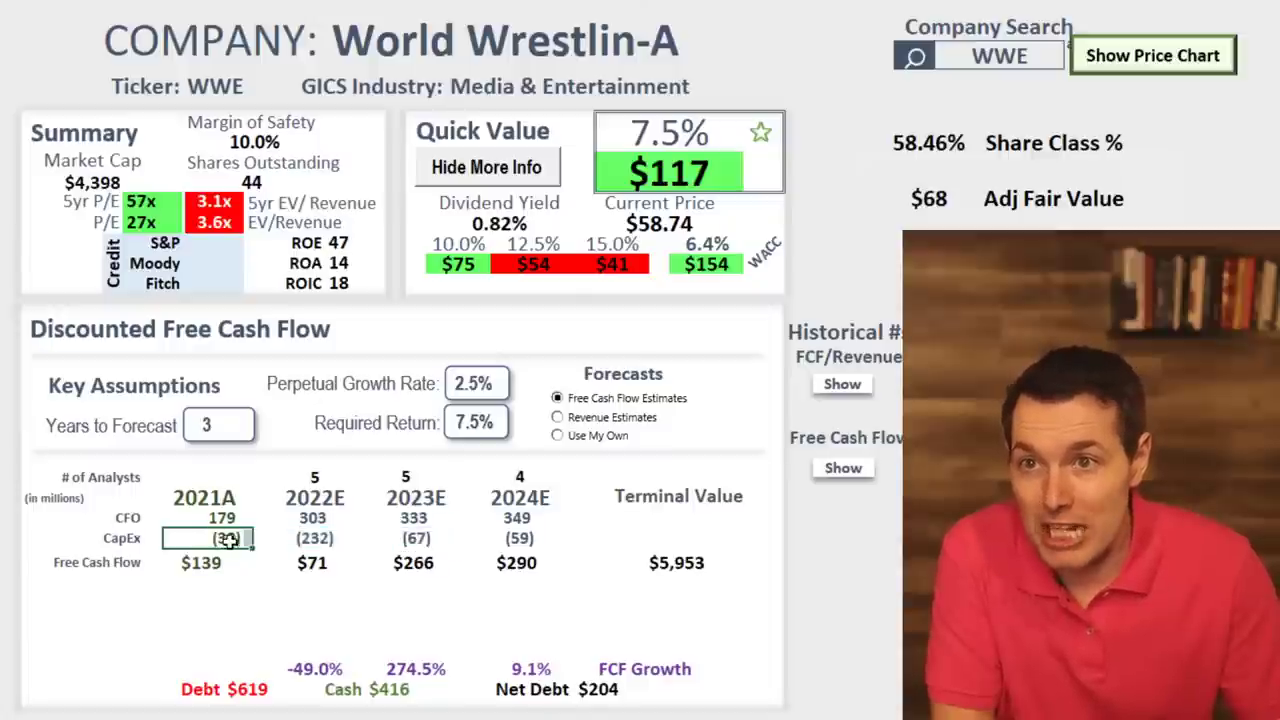
{"action": "left_click", "coordinate": [326, 538]}
{"action": "left_click", "coordinate": [414, 538]}
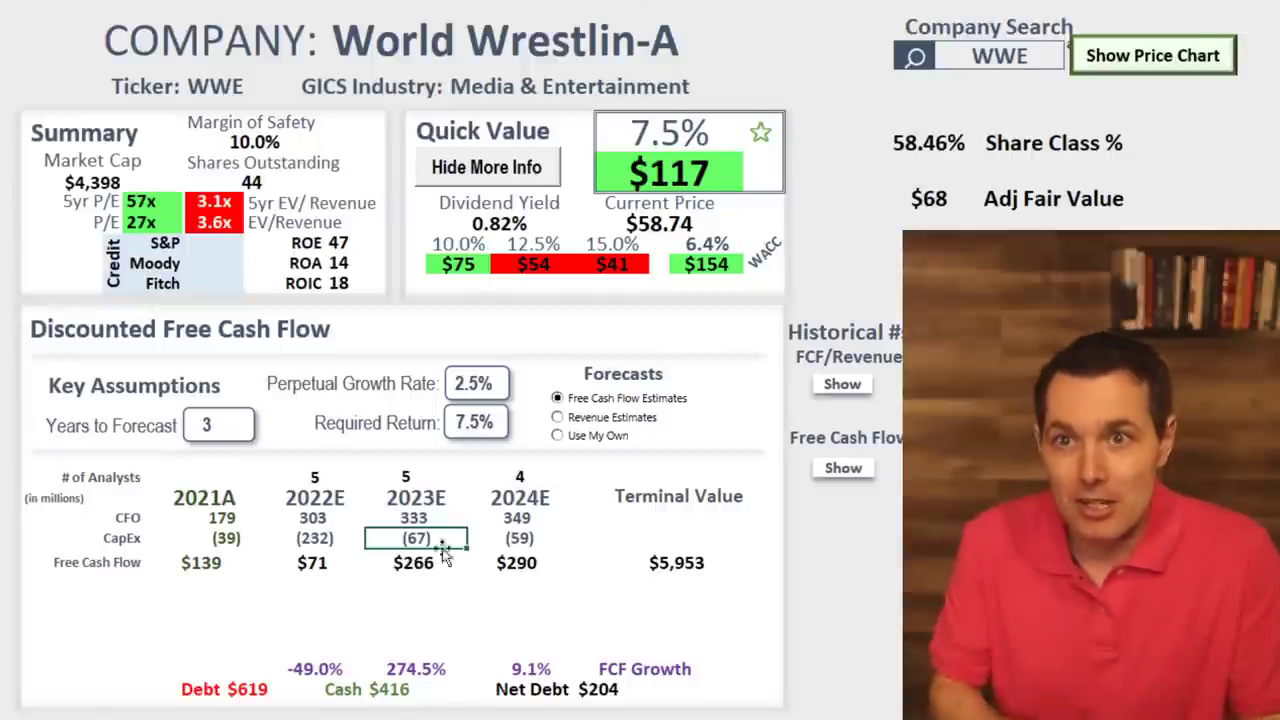
Review WWE's forecast free cash flow for 2022 to 2024 and the 2023 and 2024 growth rates.
{"action": "left_click", "coordinate": [320, 562]}
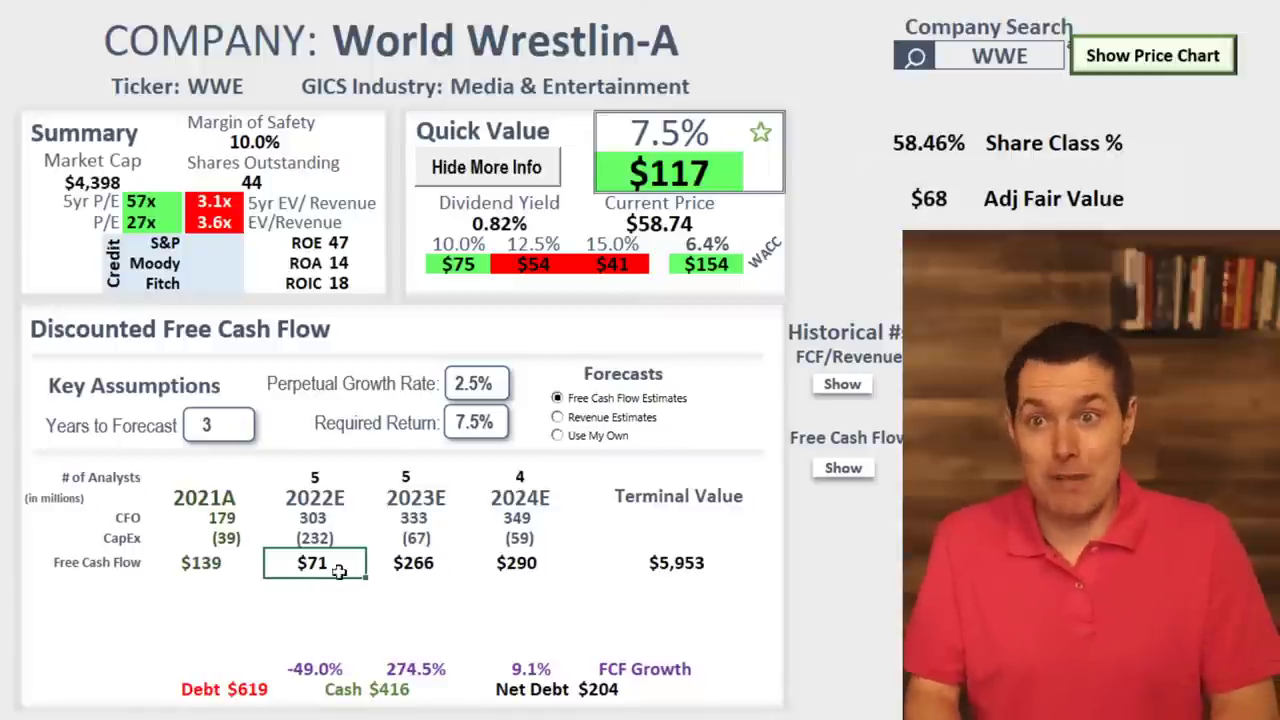
{"action": "left_click_drag", "start_coordinate": [303, 566], "coordinate": [510, 568]}
{"action": "left_click", "coordinate": [395, 642]}
{"action": "left_click_drag", "start_coordinate": [415, 668], "coordinate": [528, 668]}
{"action": "left_click", "coordinate": [528, 668]}
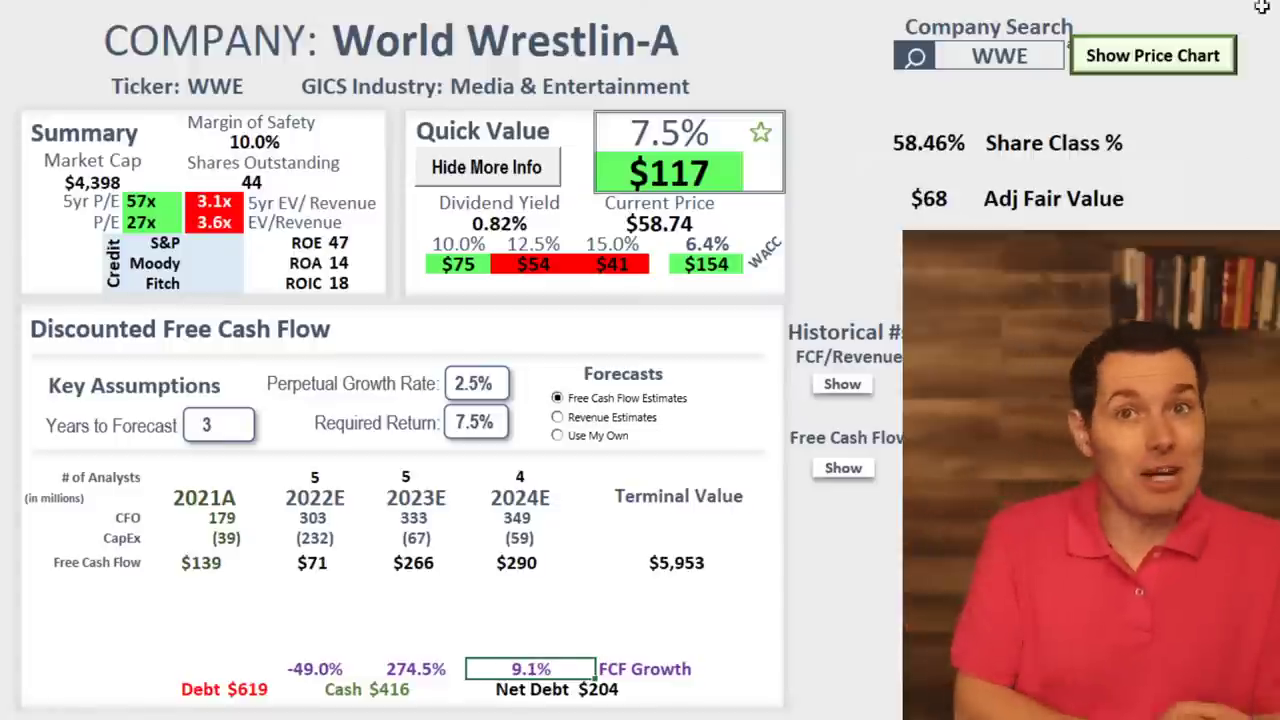
Review WWE's share class percentage and its adjusted fair value.
{"action": "left_click", "coordinate": [1012, 62]}
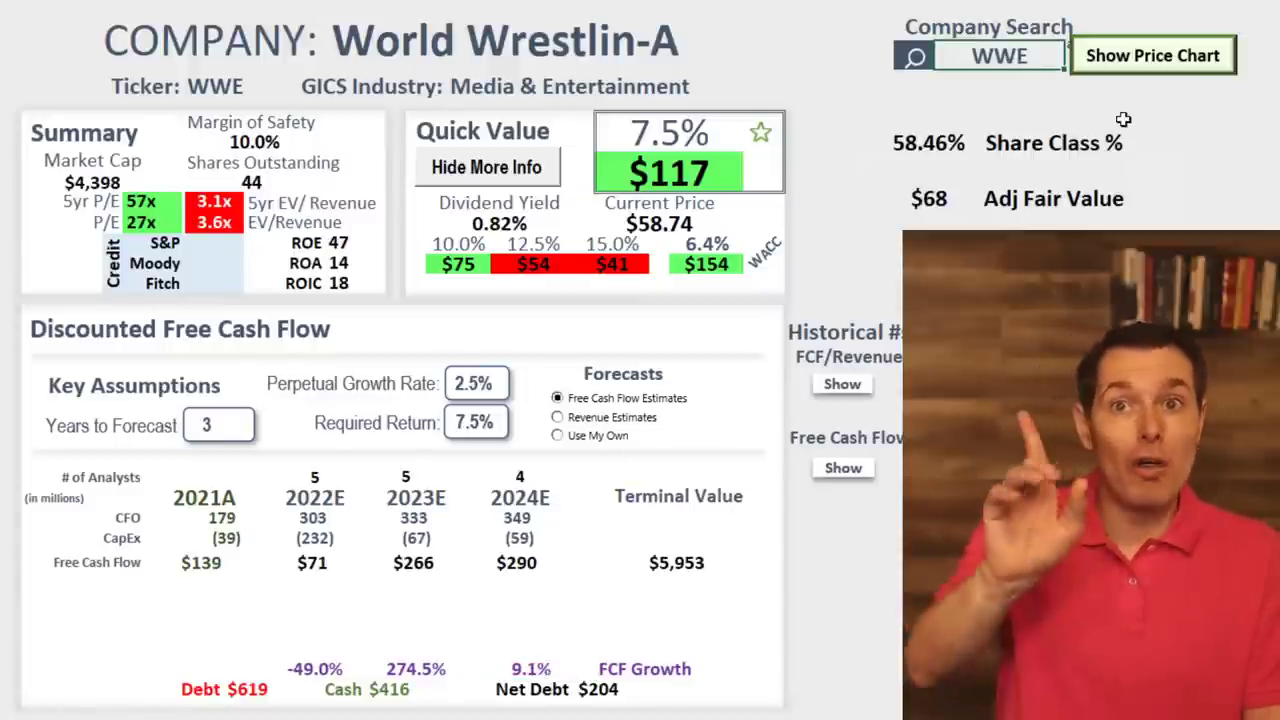
{"action": "left_click", "coordinate": [962, 146]}
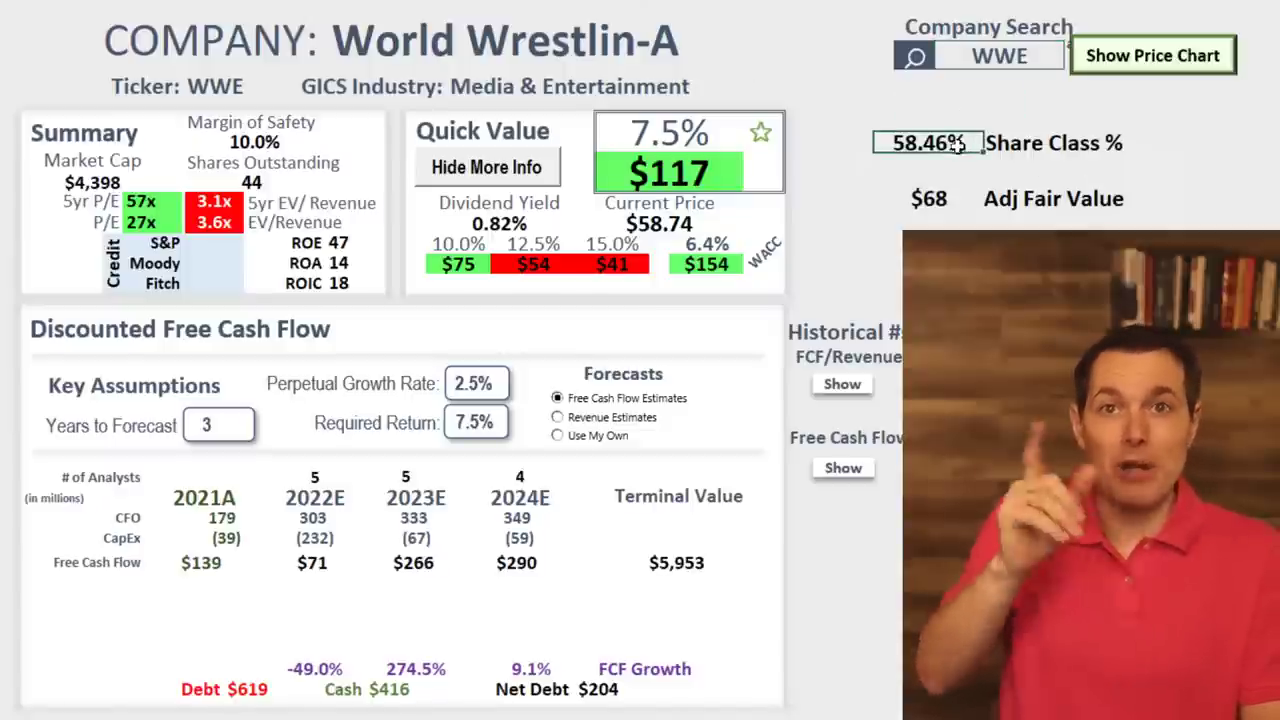
{"action": "left_click_drag", "start_coordinate": [857, 94], "coordinate": [1037, 222]}
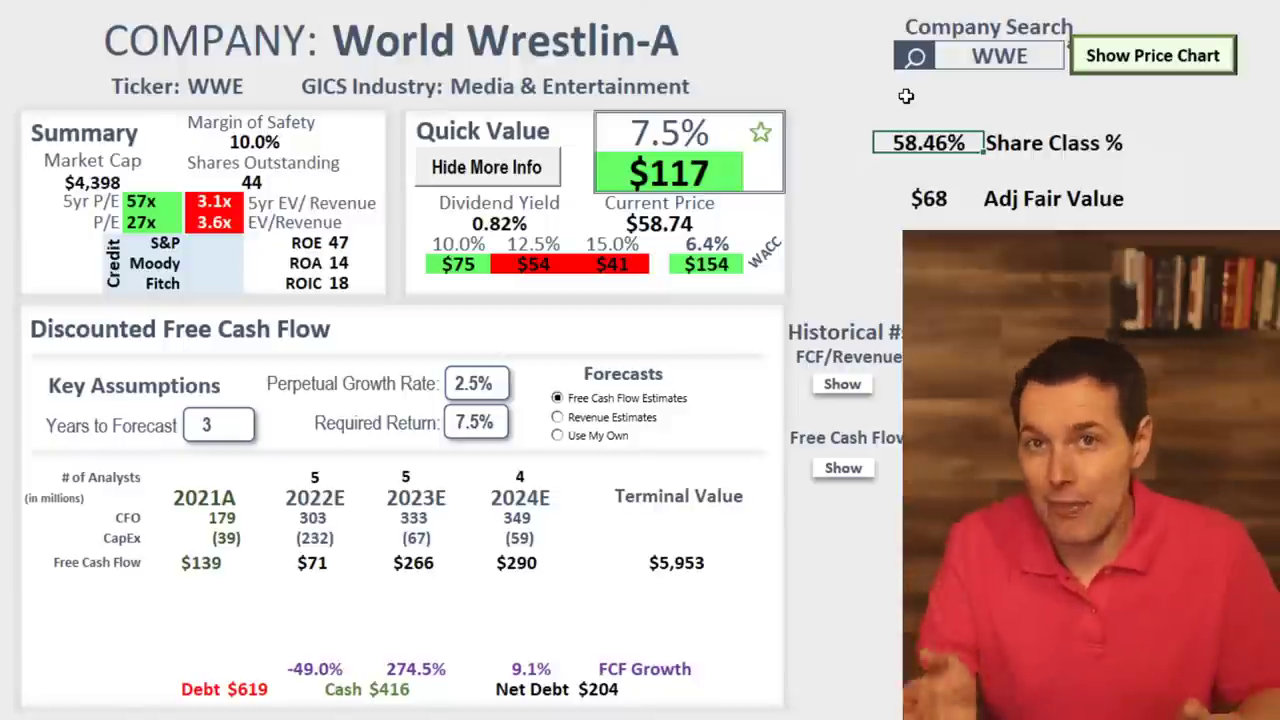
{"action": "left_click_drag", "start_coordinate": [916, 195], "coordinate": [1107, 205]}
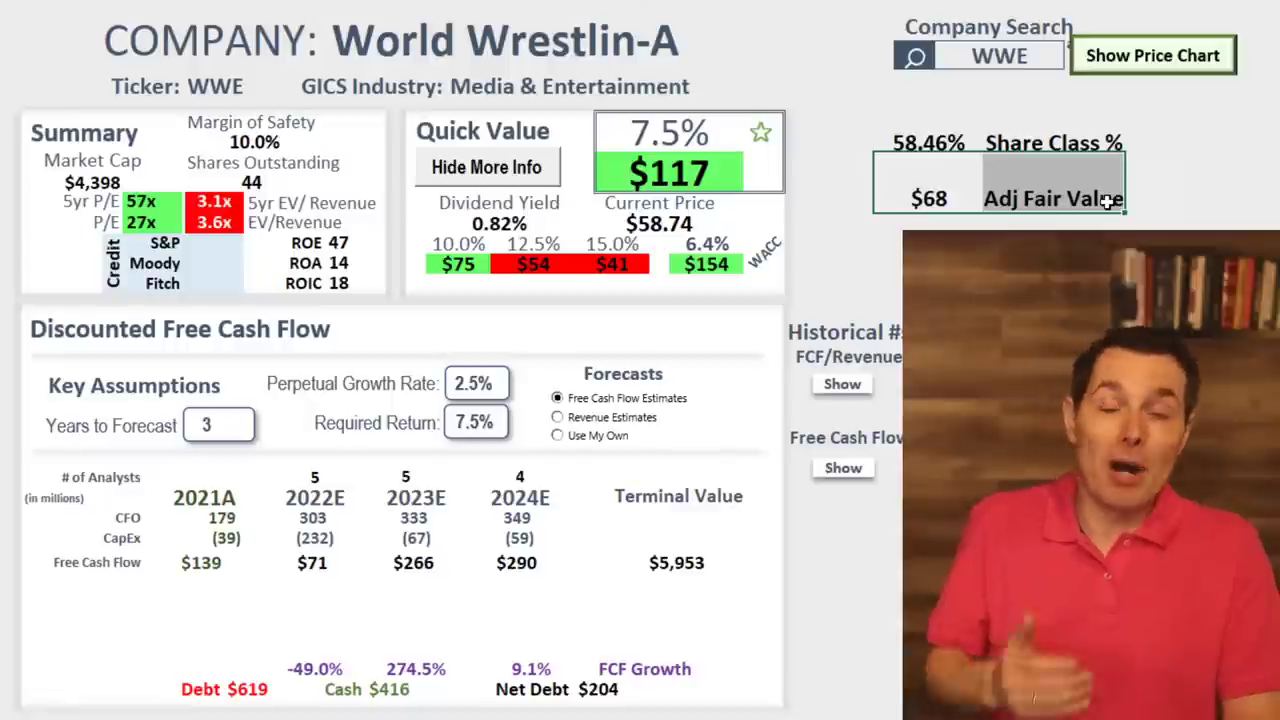
Reduce the share class percentage cell's number format to zero decimal places.
{"action": "left_click", "coordinate": [912, 142]}
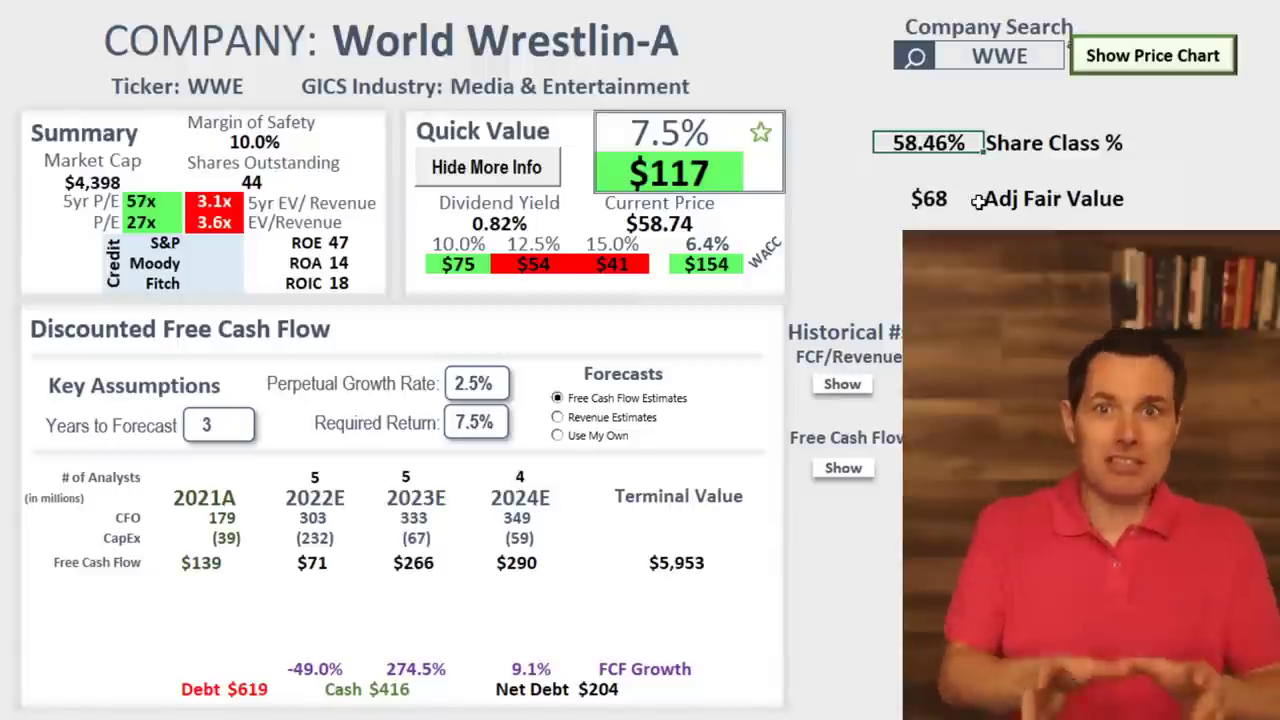
{"action": "key", "text": "alt+h"}
{"action": "key", "text": "9"}
{"action": "key", "text": "alt+h"}
{"action": "key", "text": "9"}
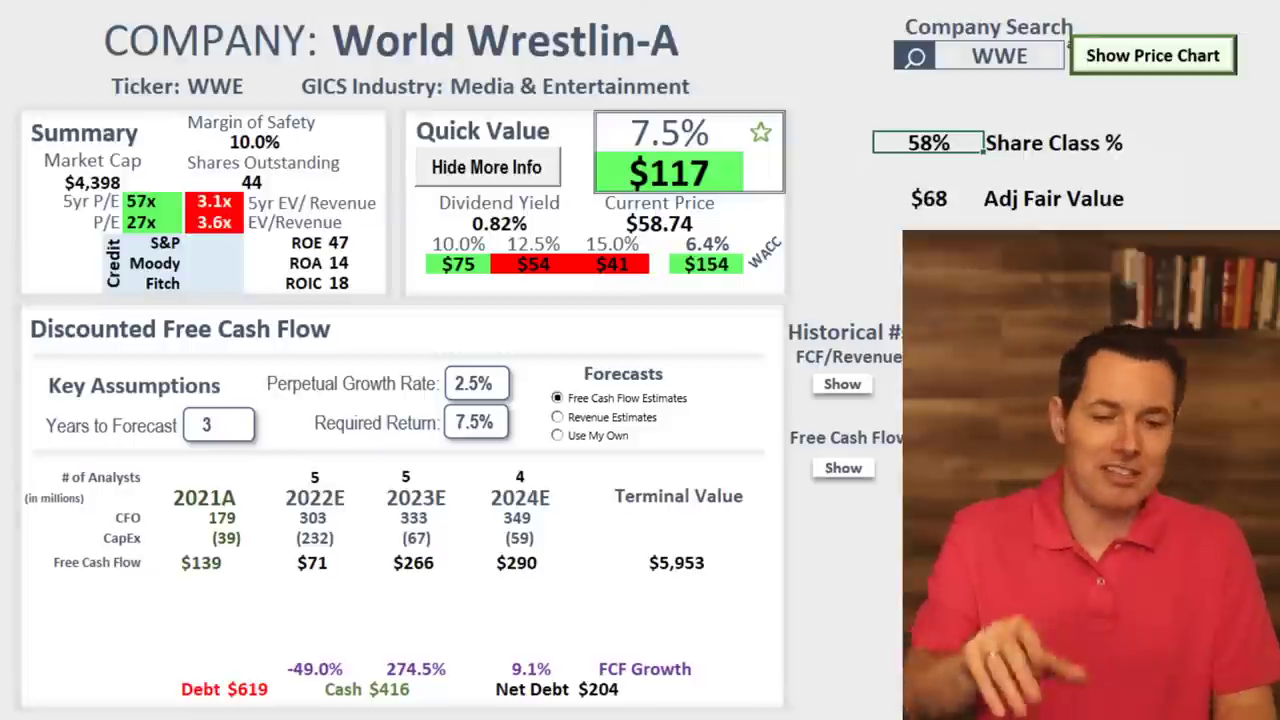
Replace the company search ticker with CRM to load Salesforce's valuation.
{"action": "left_click", "coordinate": [1030, 64]}
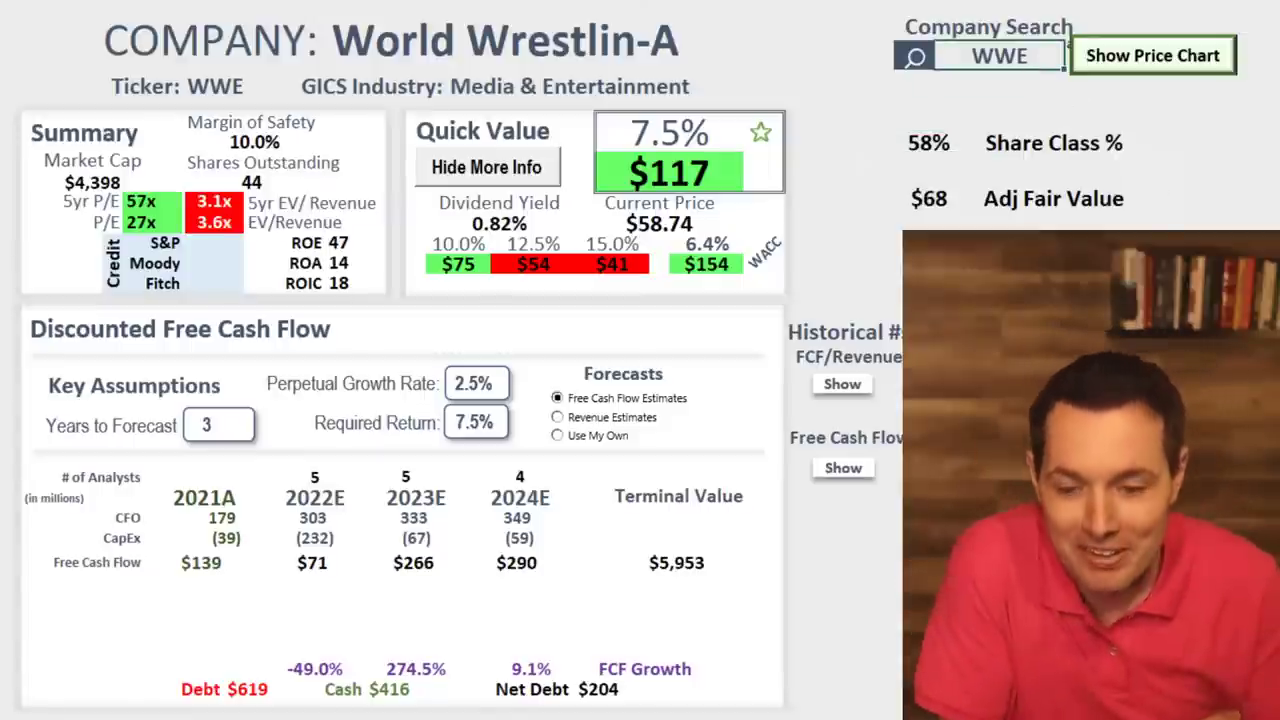
{"action": "type", "text": "C"}
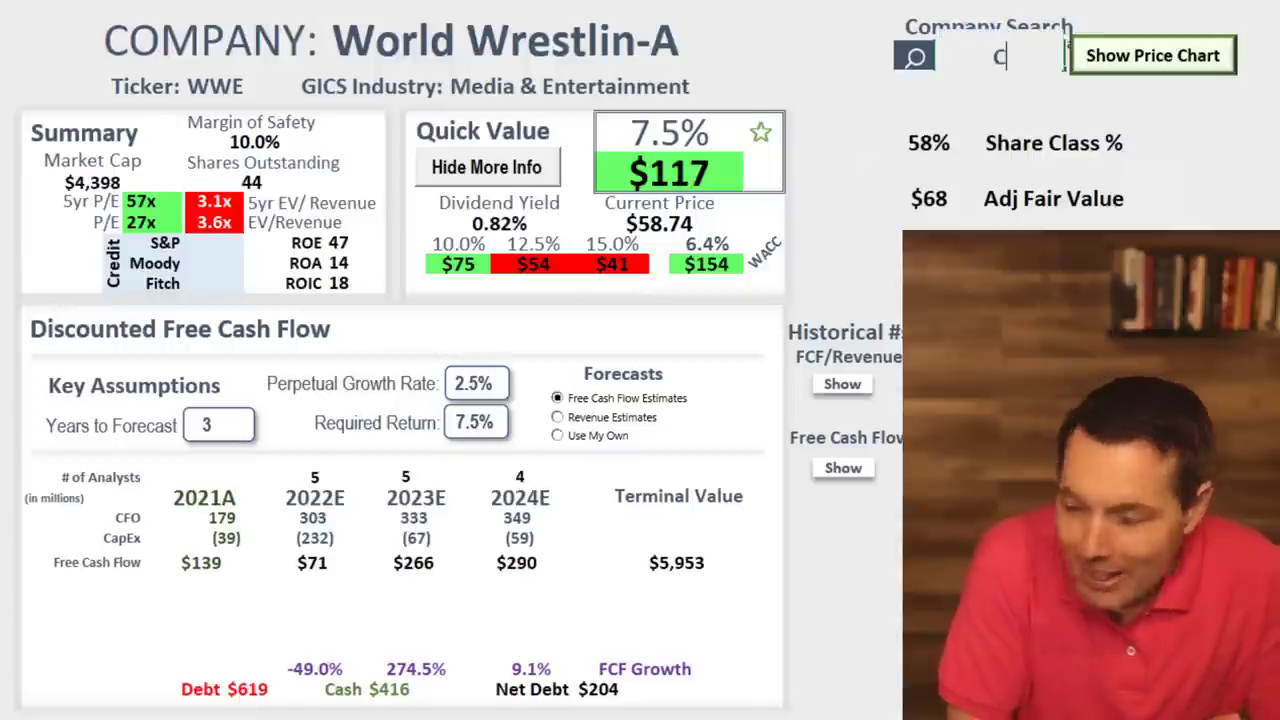
{"action": "type", "text": "RM"}
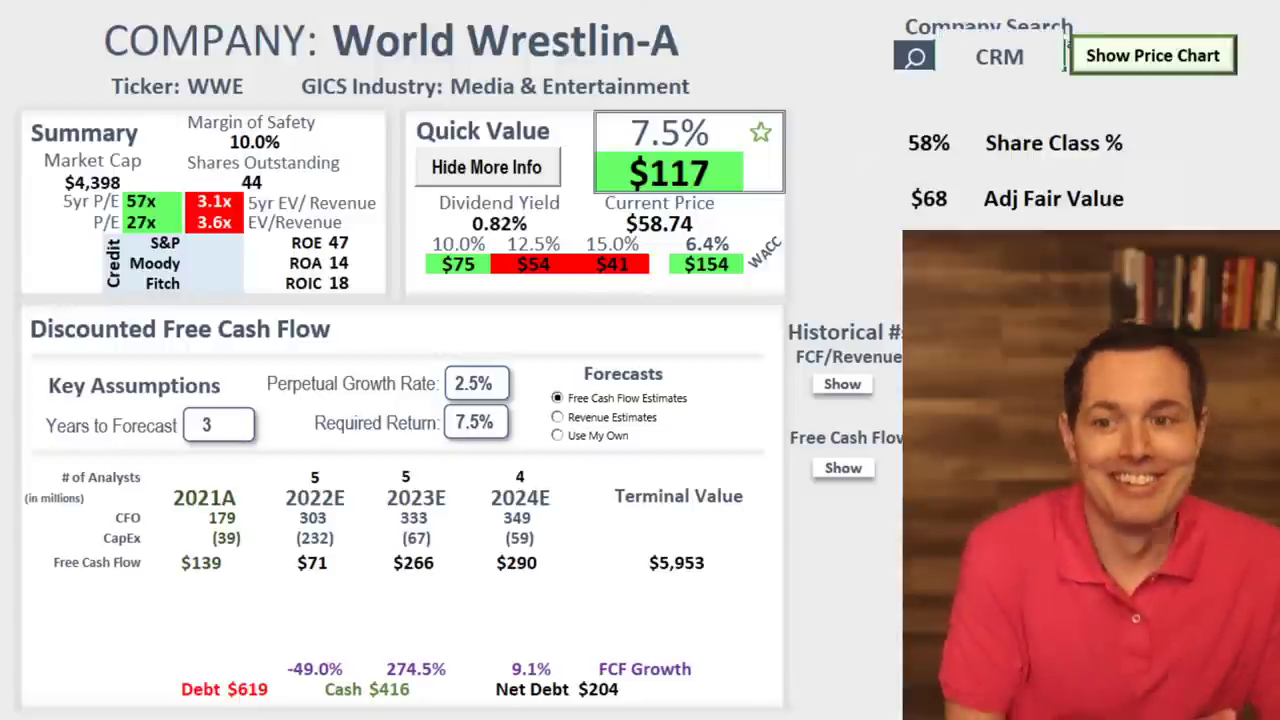
{"action": "key", "text": "Return"}
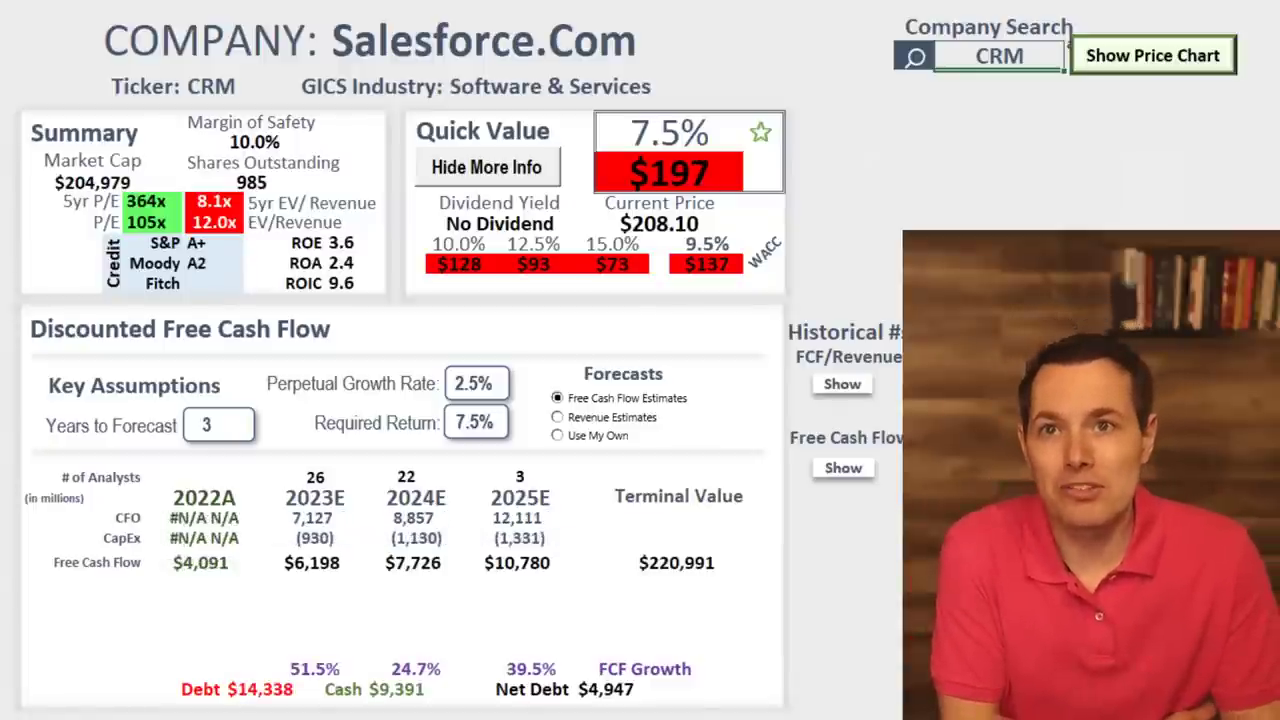
Compare Salesforce's current price with its Quick Value at the 7.5% required return and its WACC-based value.
{"action": "left_click", "coordinate": [676, 142]}
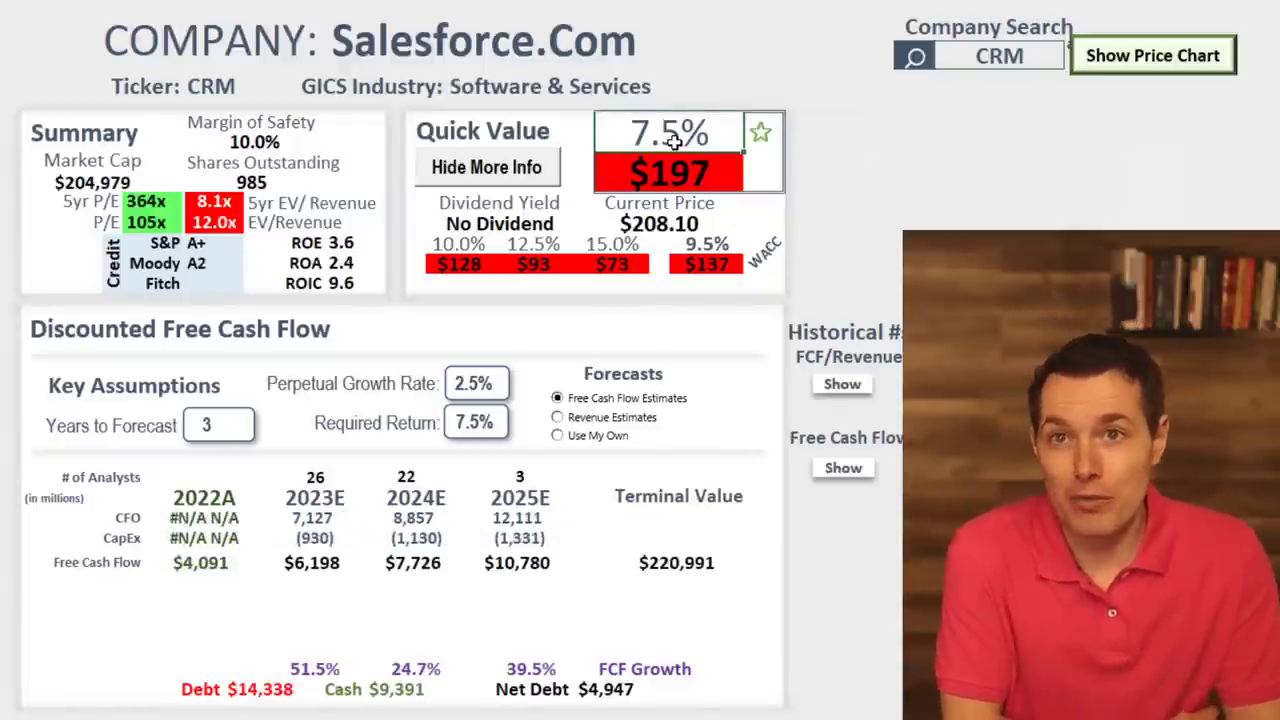
{"action": "left_click", "coordinate": [694, 172]}
{"action": "left_click", "coordinate": [684, 226]}
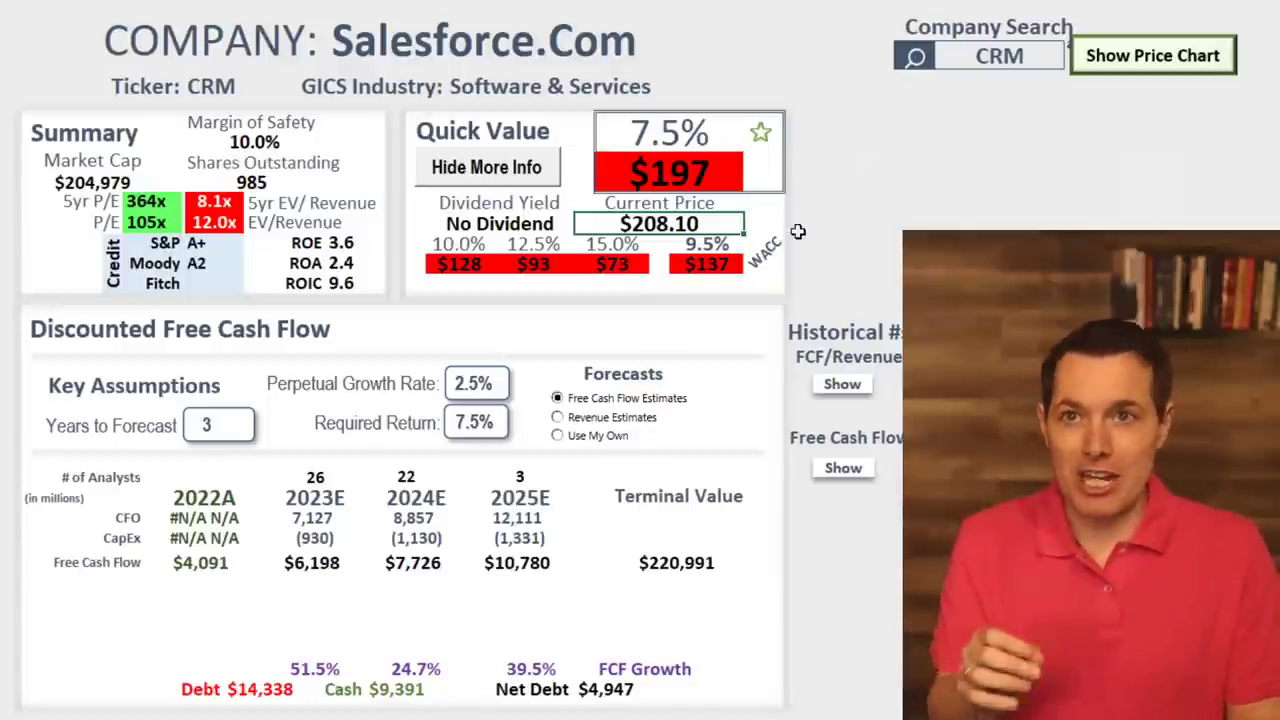
{"action": "left_click", "coordinate": [676, 168]}
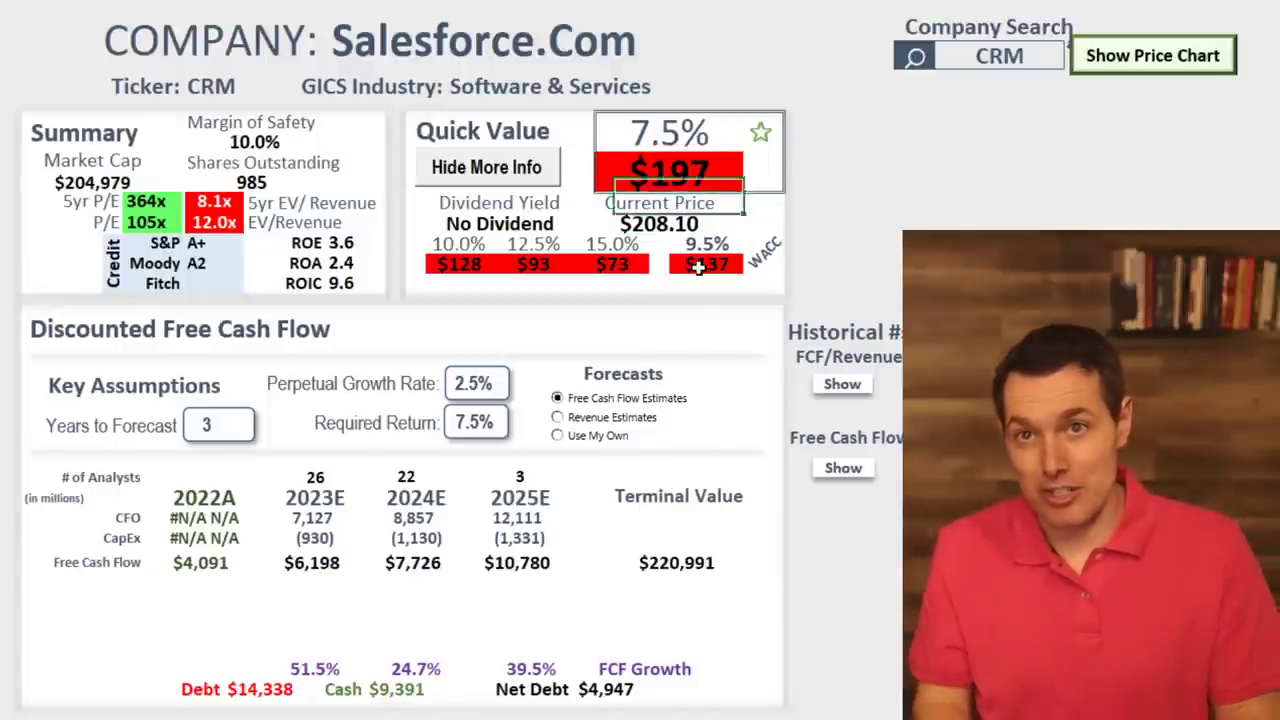
{"action": "left_click", "coordinate": [700, 266]}
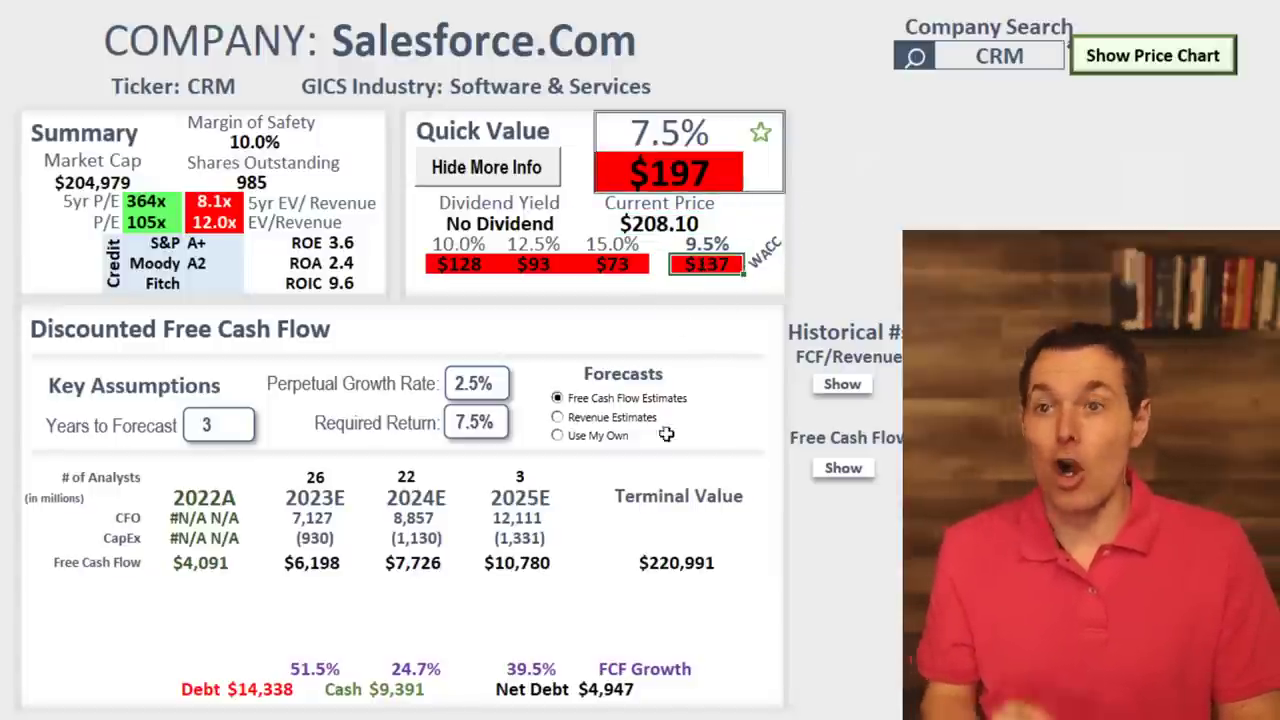
Examine Salesforce's debt, cash and net debt, and recheck its Quick Value at the 7.5% required return.
{"action": "left_click", "coordinate": [236, 697]}
{"action": "left_click", "coordinate": [238, 692]}
{"action": "left_click", "coordinate": [410, 690]}
{"action": "left_click", "coordinate": [283, 698]}
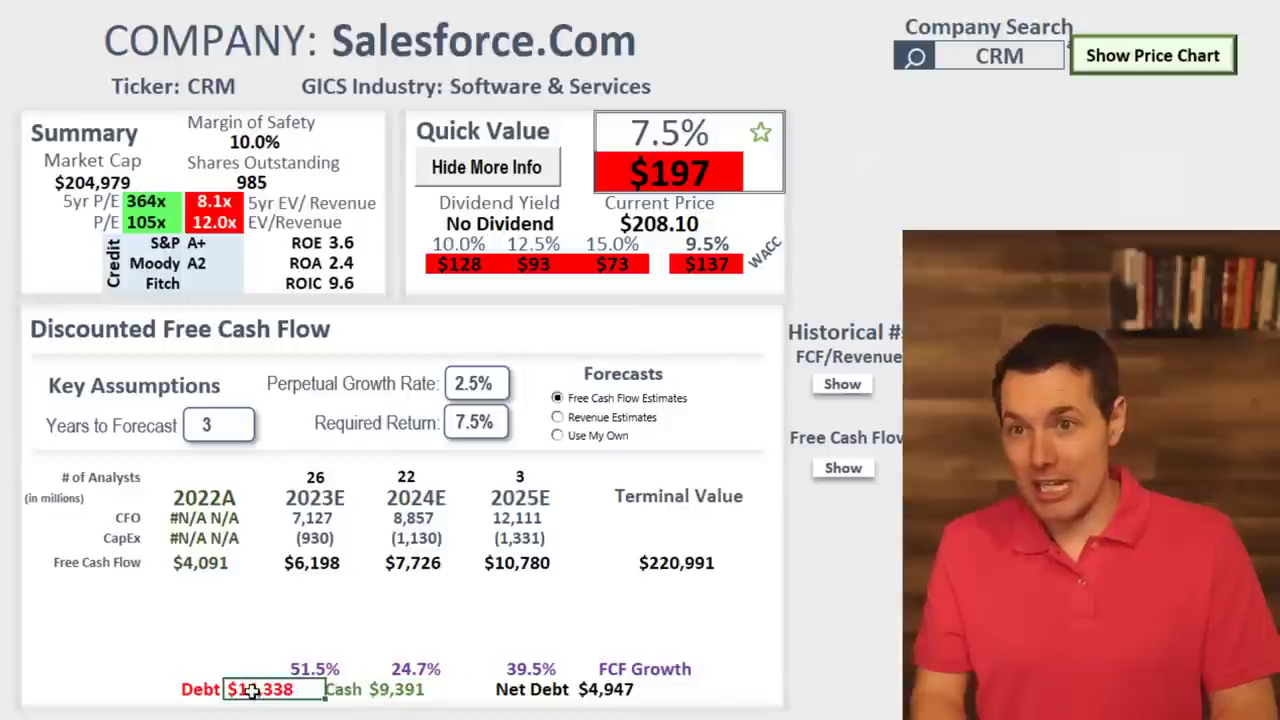
{"action": "left_click", "coordinate": [405, 690]}
{"action": "left_click", "coordinate": [586, 692]}
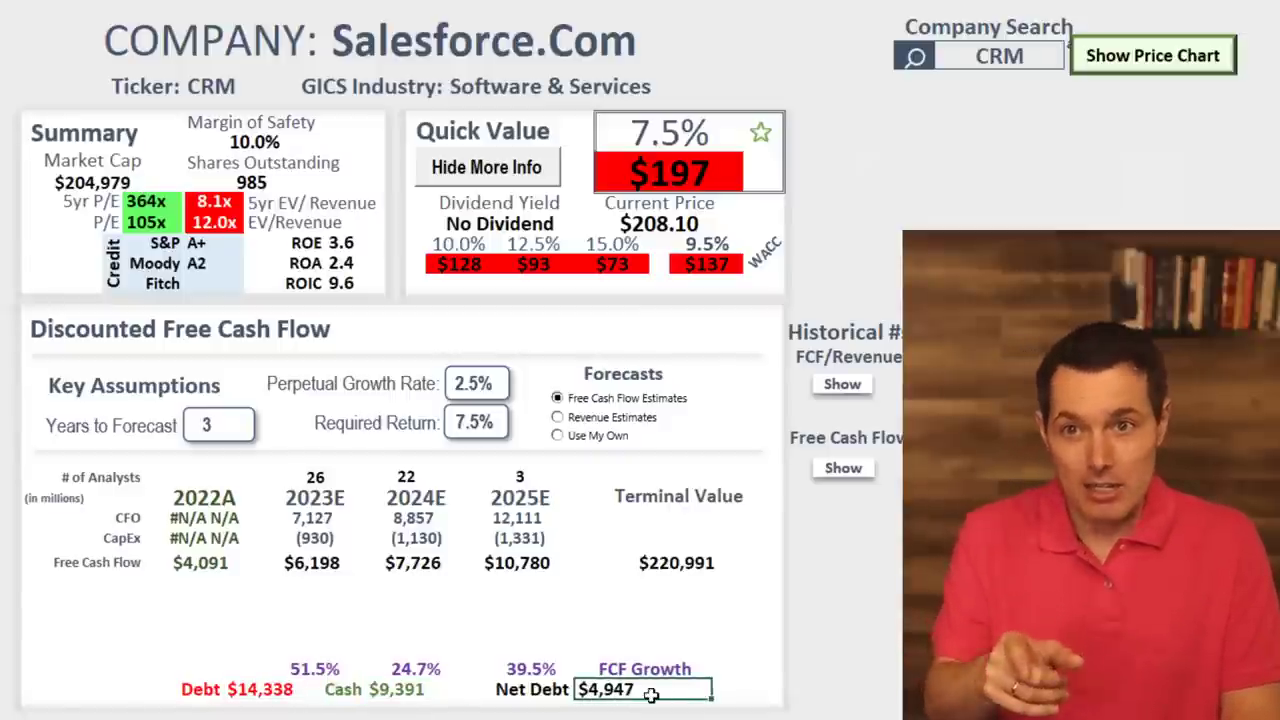
{"action": "left_click", "coordinate": [672, 184]}
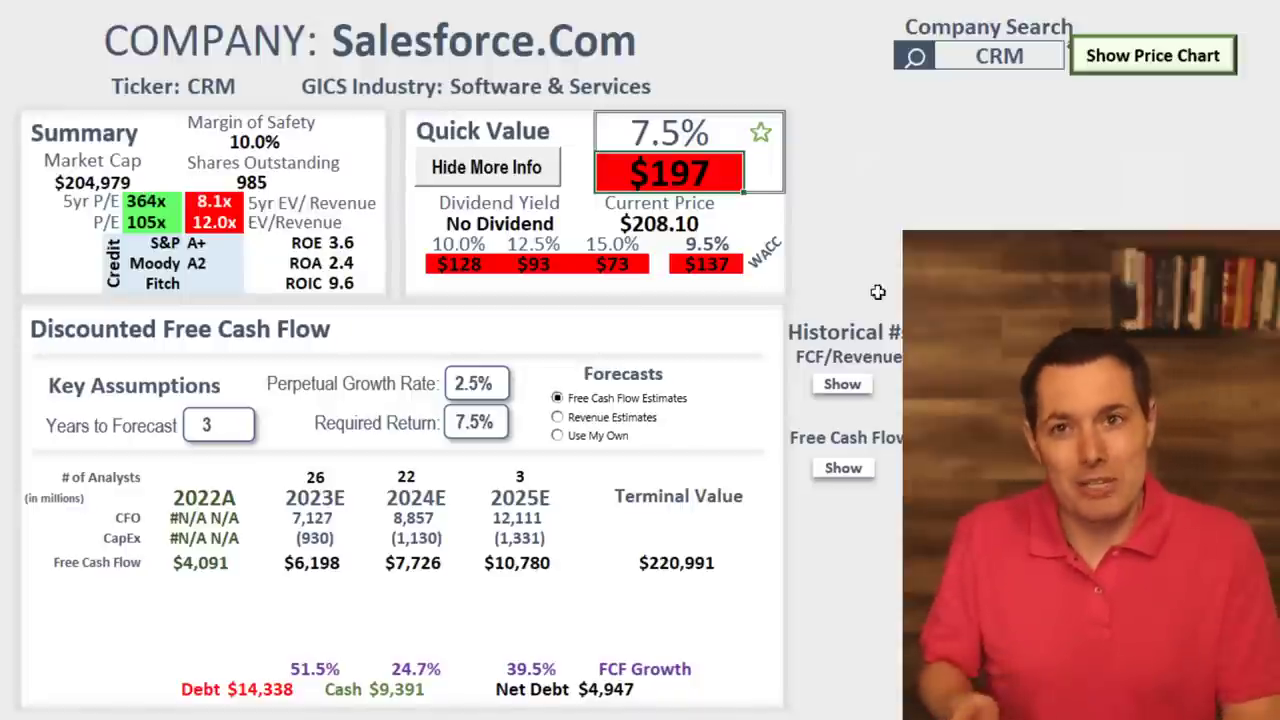
Review Salesforce's WACC-based valuation and recheck its Quick Value at the 7.5% required return.
{"action": "mouse_move", "coordinate": [762, 254]}
{"action": "left_mouse_down"}
{"action": "mouse_move", "coordinate": [706, 247]}
{"action": "mouse_move", "coordinate": [760, 252]}
{"action": "left_mouse_up"}
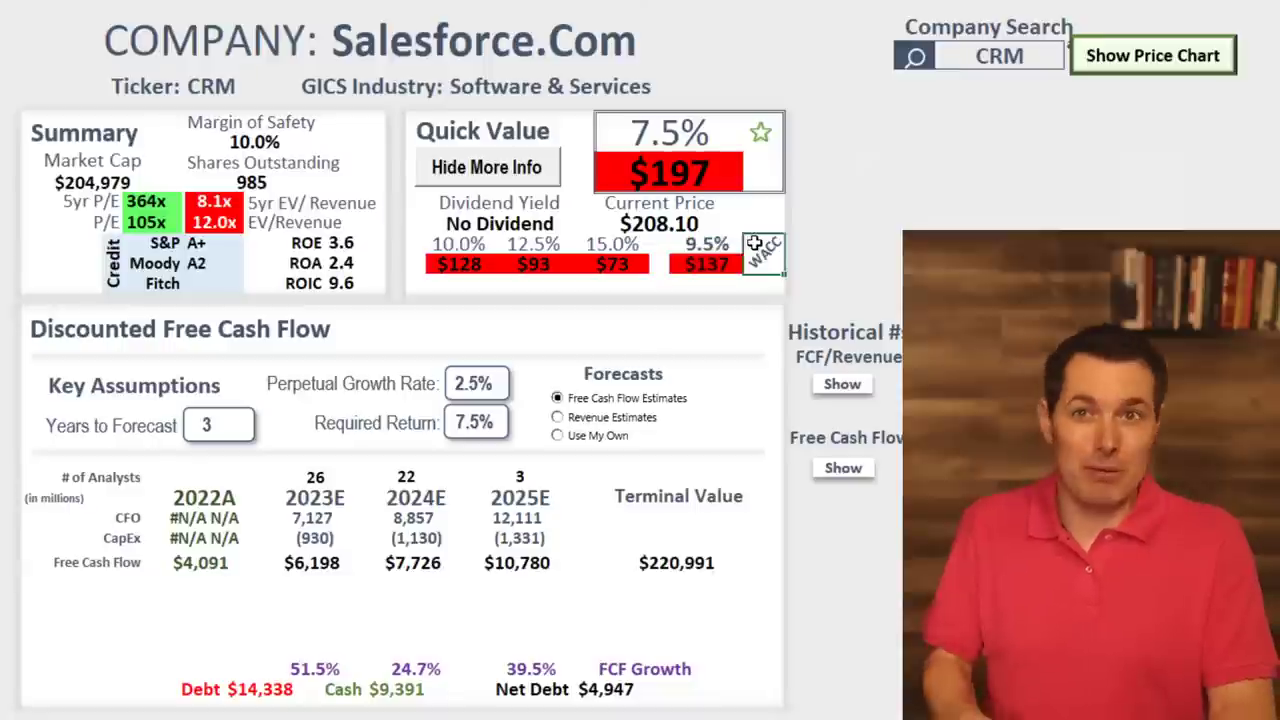
{"action": "left_click", "coordinate": [1015, 58]}
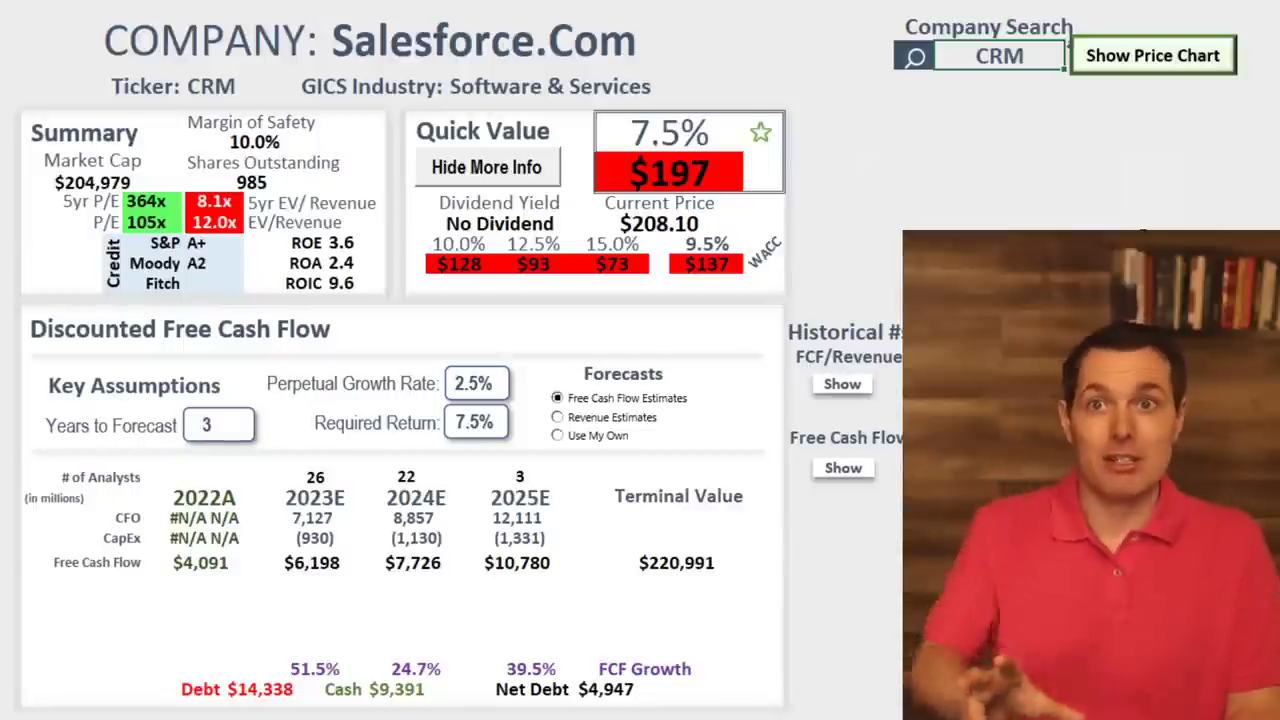
{"action": "left_click", "coordinate": [674, 181]}
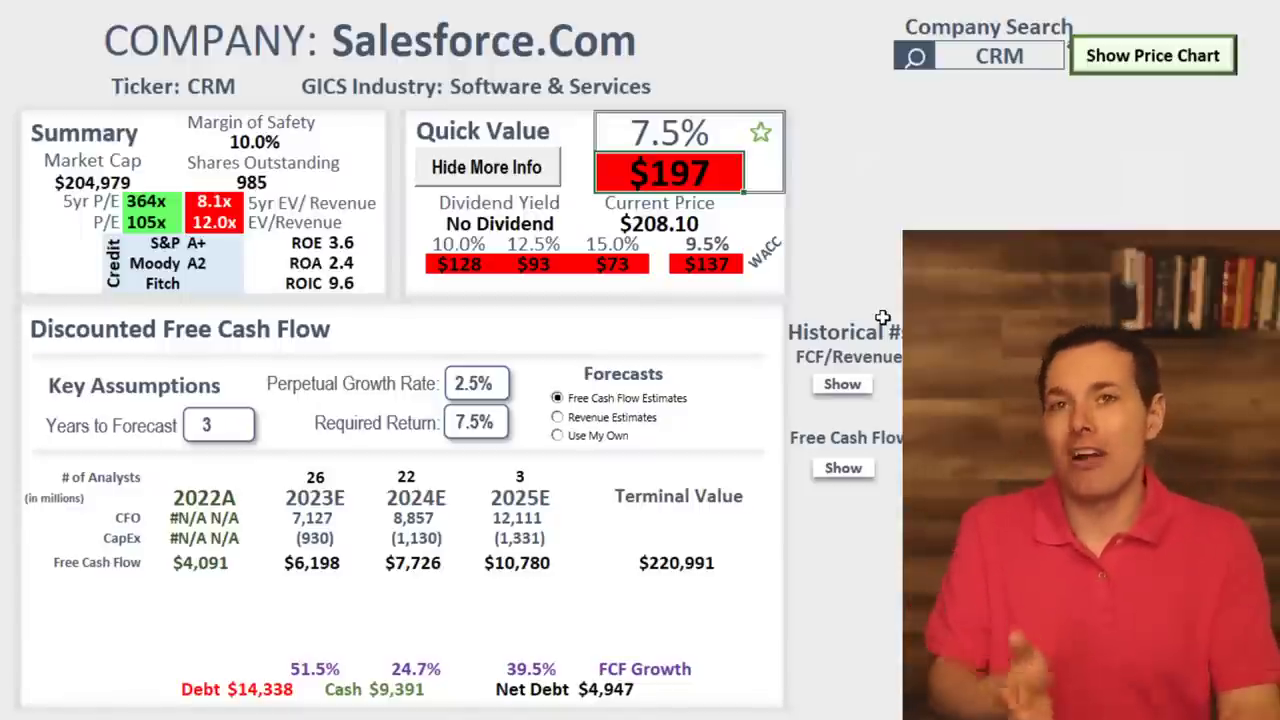
{"action": "left_click", "coordinate": [882, 318]}
Replace the company search ticker with RICK to load RCI Hospitality's valuation.
{"action": "left_click", "coordinate": [984, 52]}
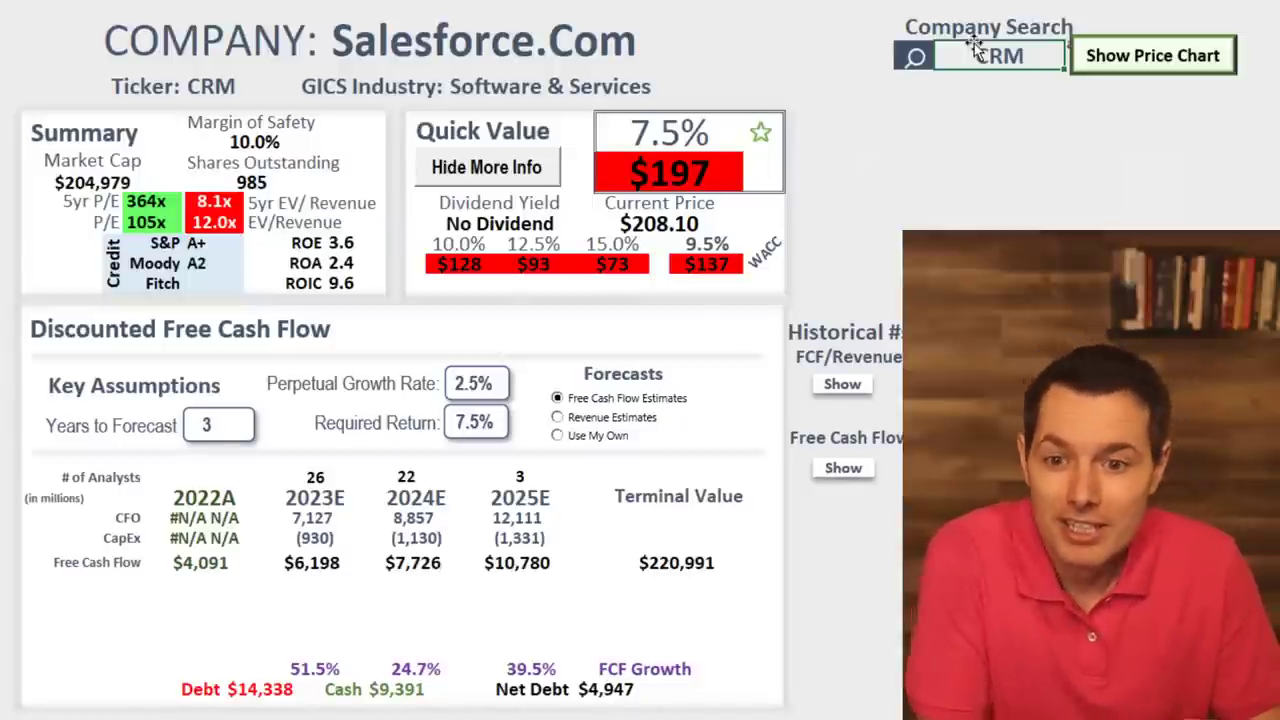
{"action": "left_click", "coordinate": [1025, 60]}
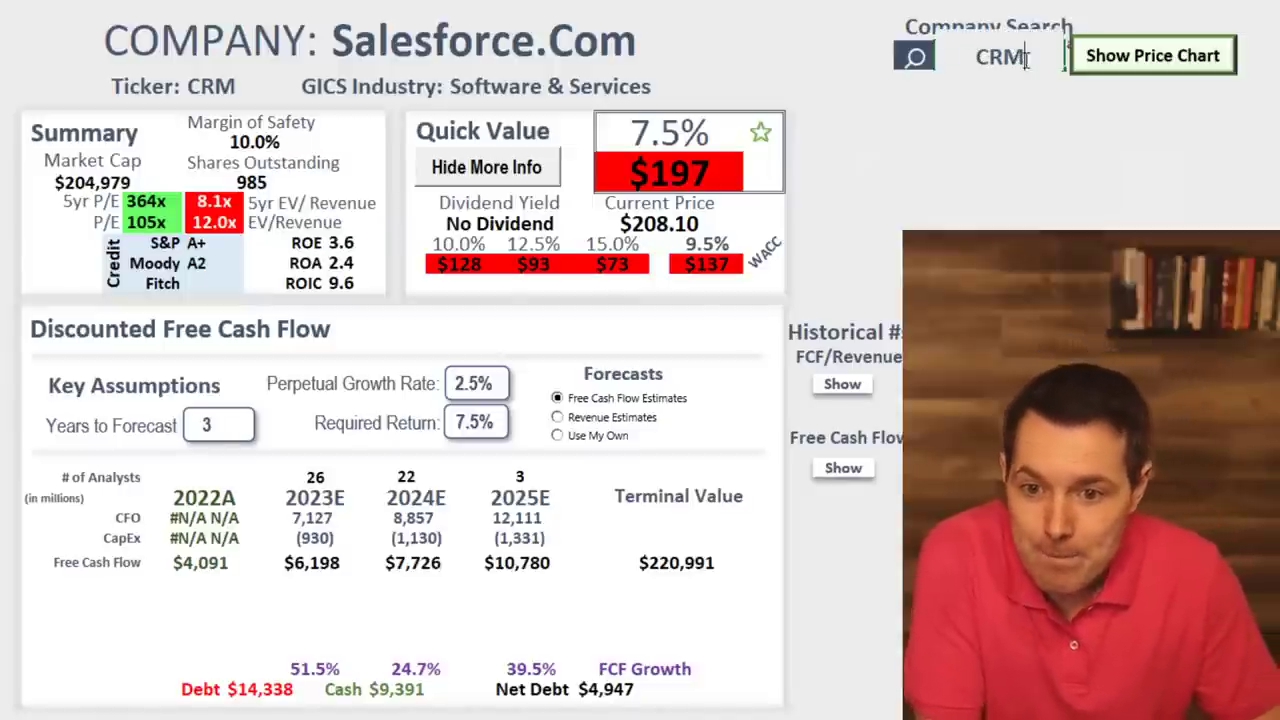
{"action": "key", "text": "BackSpace"}
{"action": "key", "text": "BackSpace"}
{"action": "key", "text": "BackSpace"}
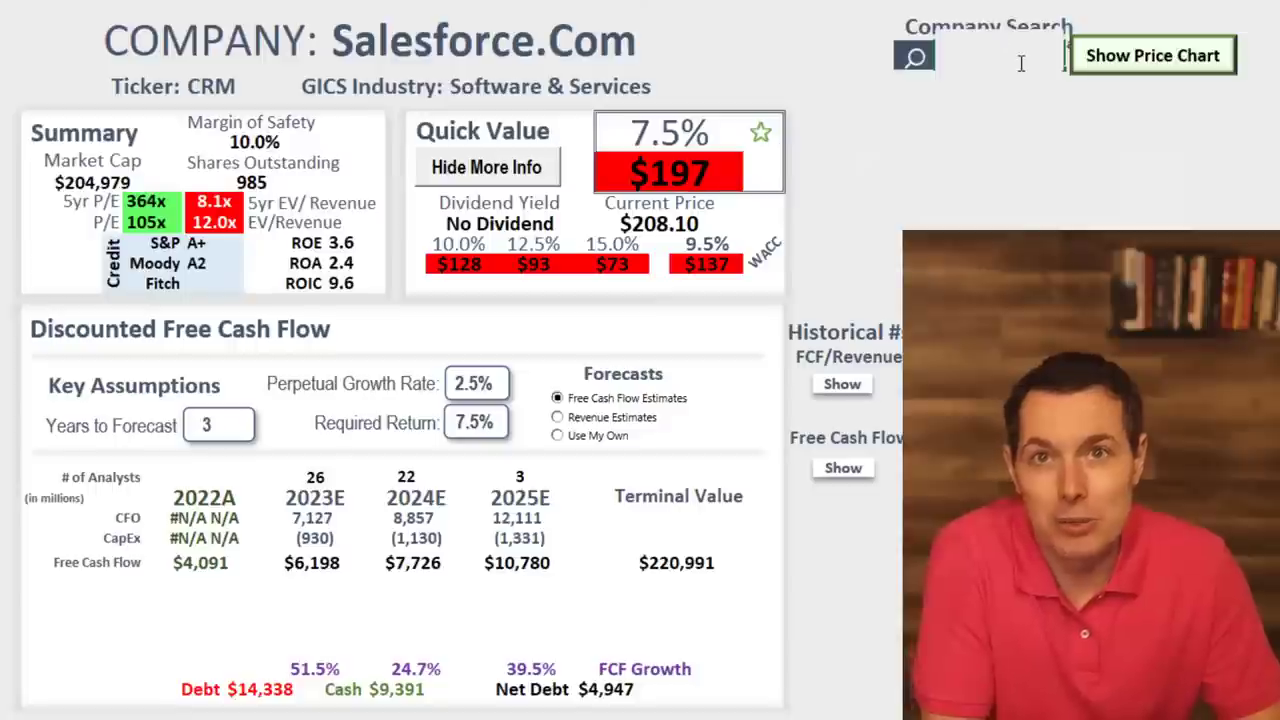
{"action": "type", "text": "RICK"}
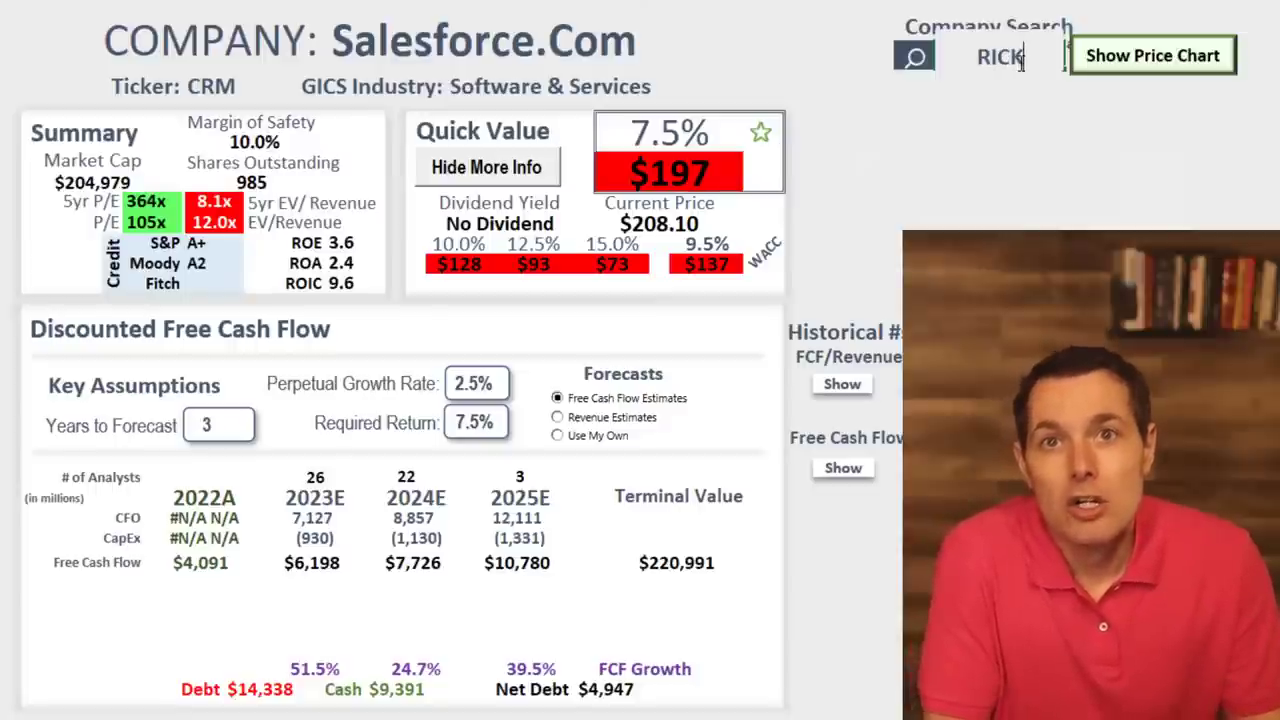
{"action": "key", "text": "Return"}
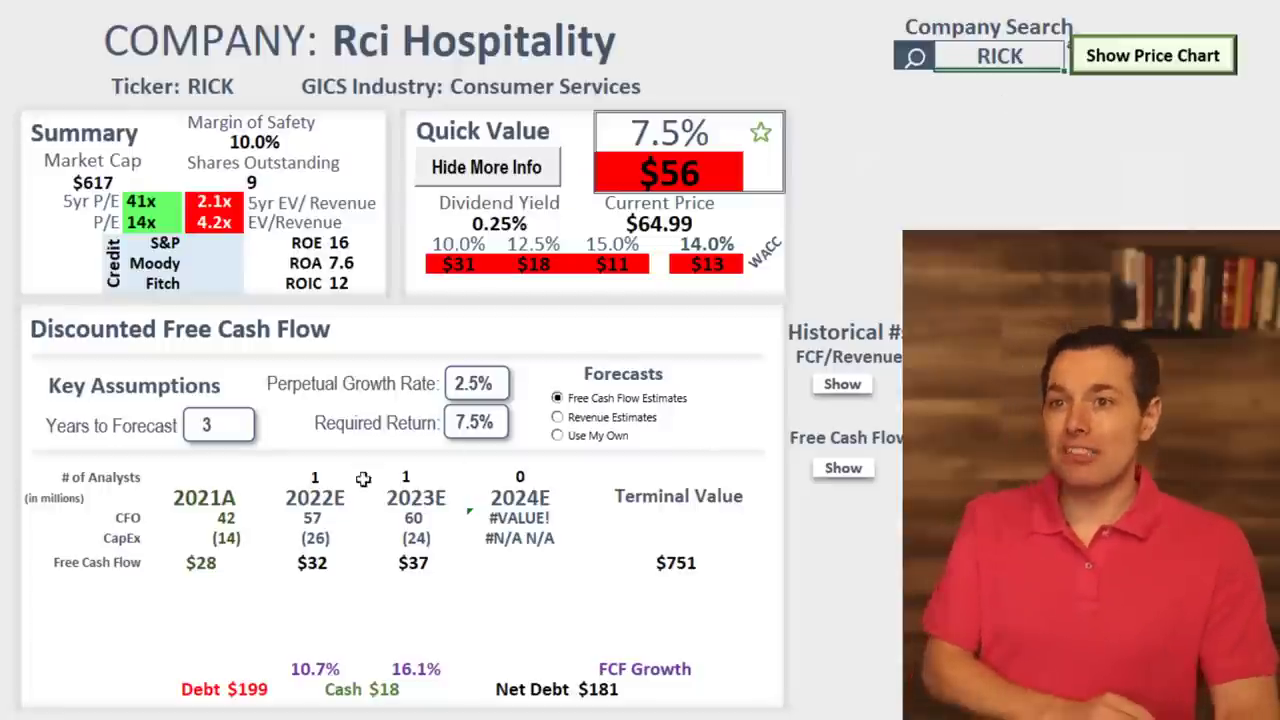
Examine RCI Hospitality's analyst counts per forecast year, its 7.5% and WACC-based values, and its P/E ratio.
{"action": "left_click_drag", "start_coordinate": [303, 477], "coordinate": [520, 477]}
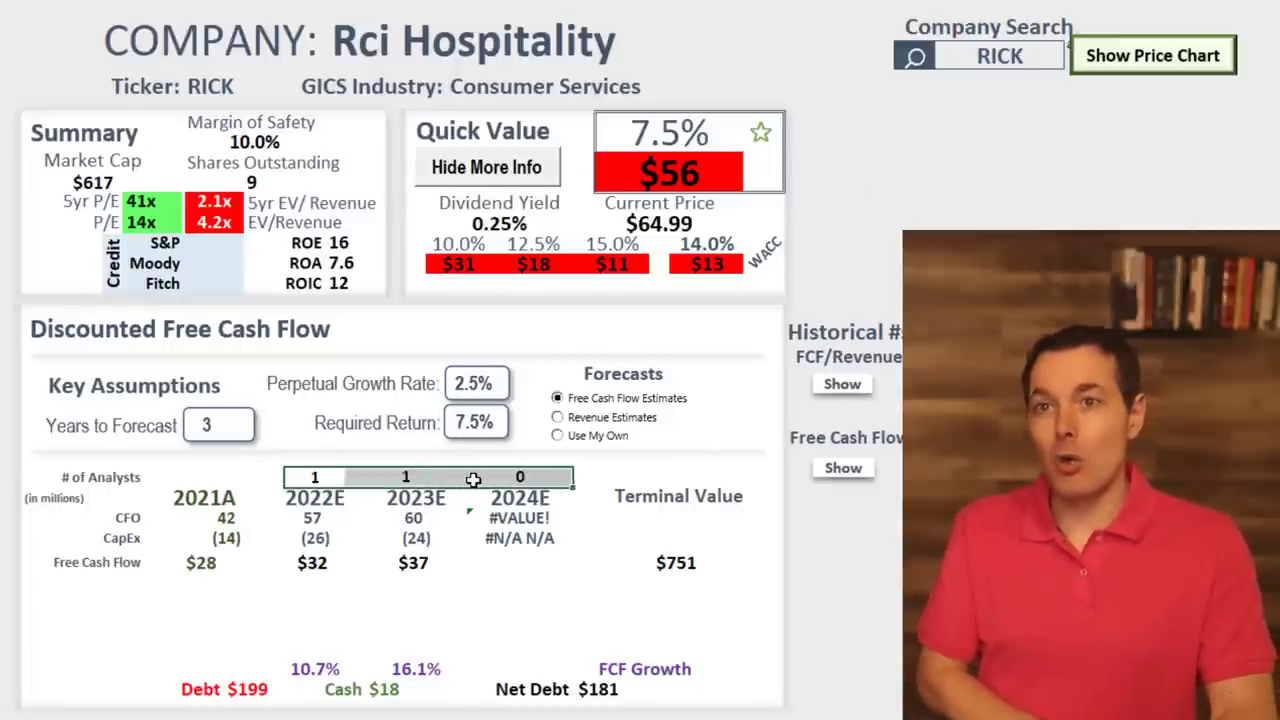
{"action": "left_click_drag", "start_coordinate": [409, 477], "coordinate": [312, 474]}
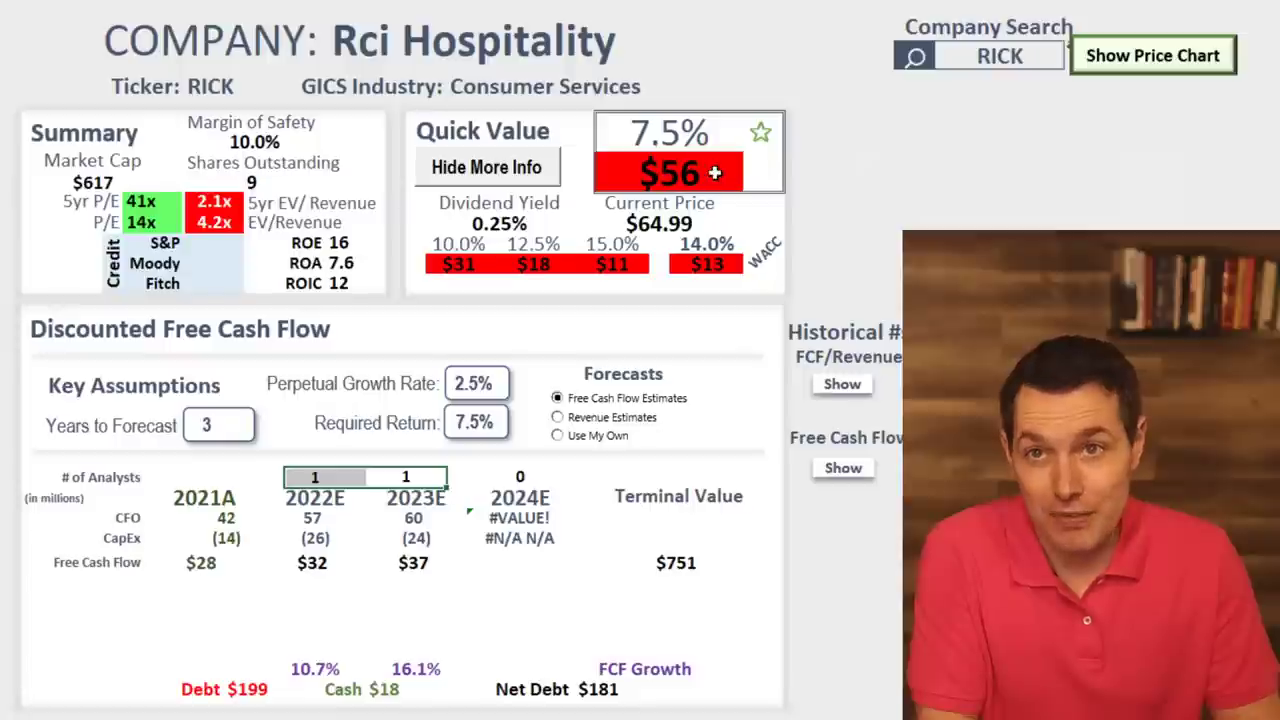
{"action": "left_click", "coordinate": [686, 174]}
{"action": "left_click", "coordinate": [716, 283]}
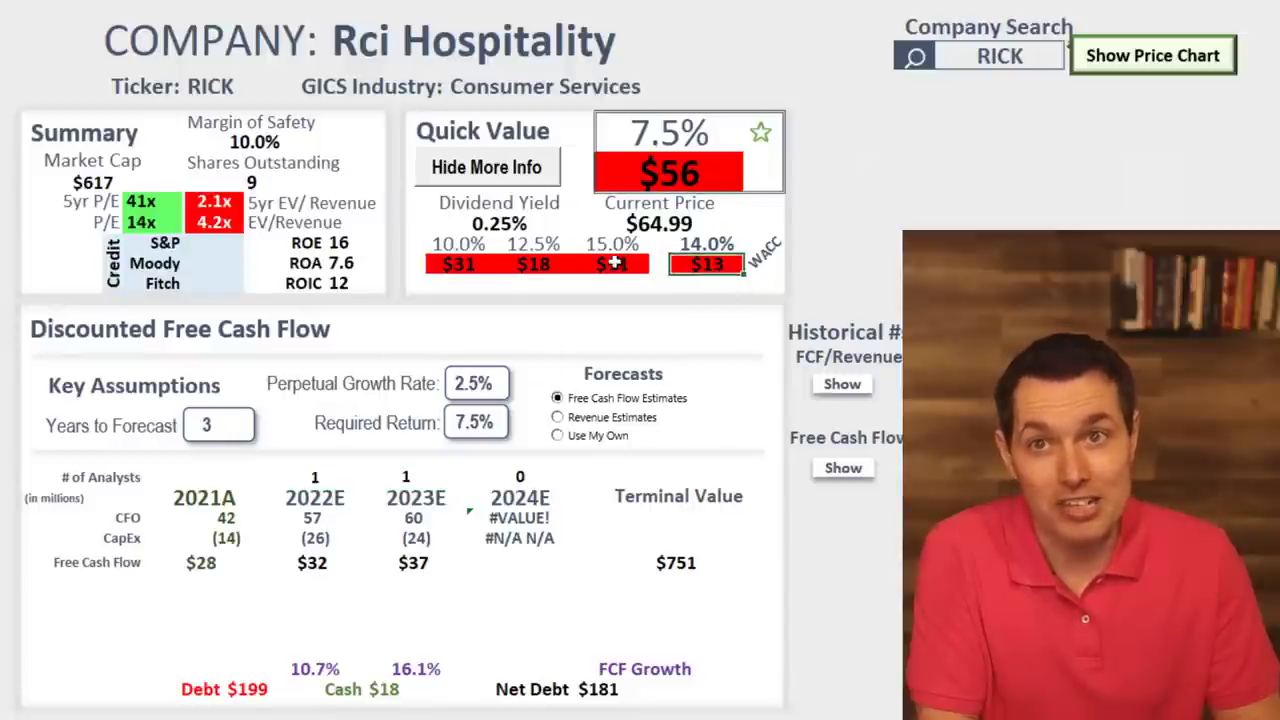
{"action": "left_click", "coordinate": [118, 224]}
{"action": "left_click", "coordinate": [140, 222]}
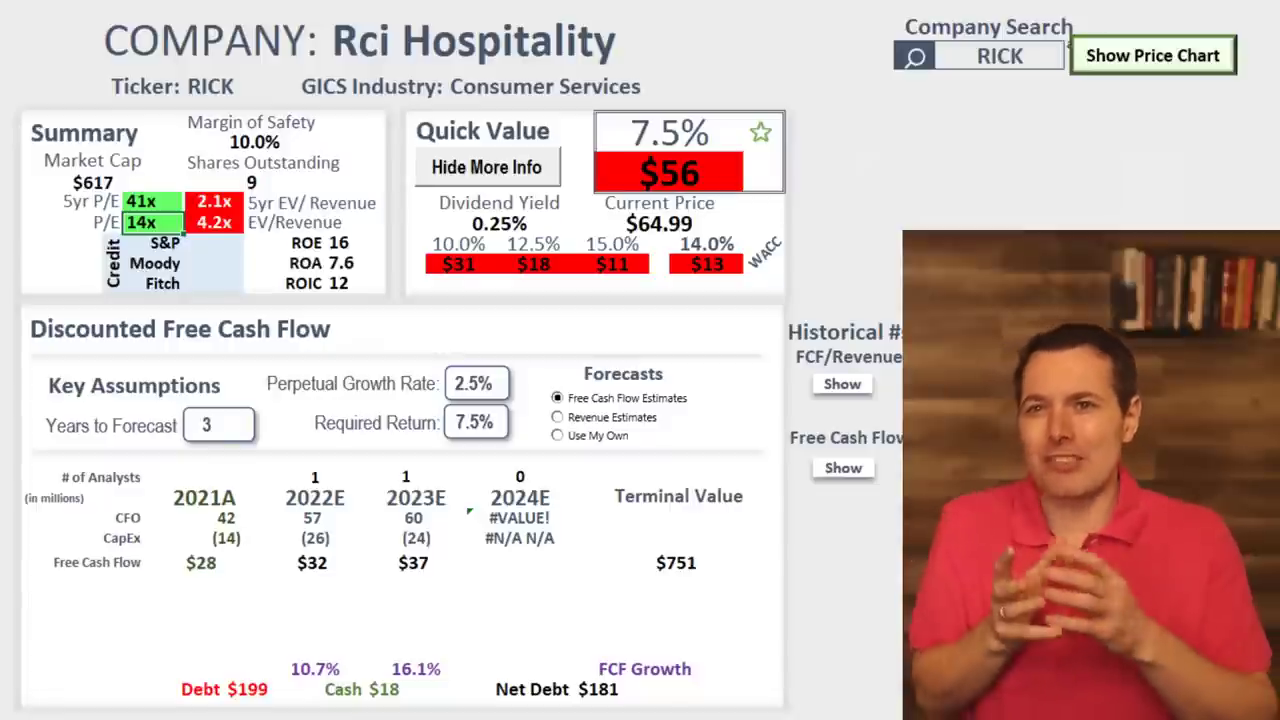
Examine RCI Hospitality's industry, market cap, cash flows and free cash flow growth, and recheck its Quick Value.
{"action": "left_click", "coordinate": [610, 88]}
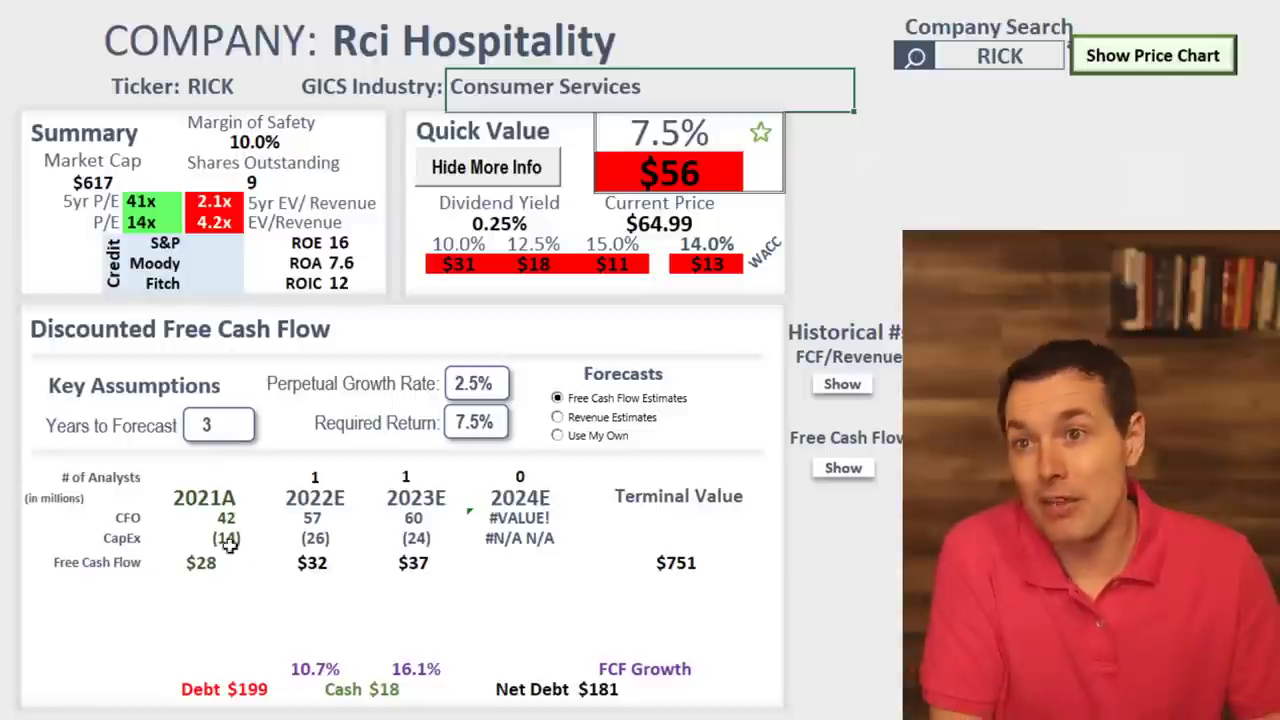
{"action": "left_click", "coordinate": [125, 185]}
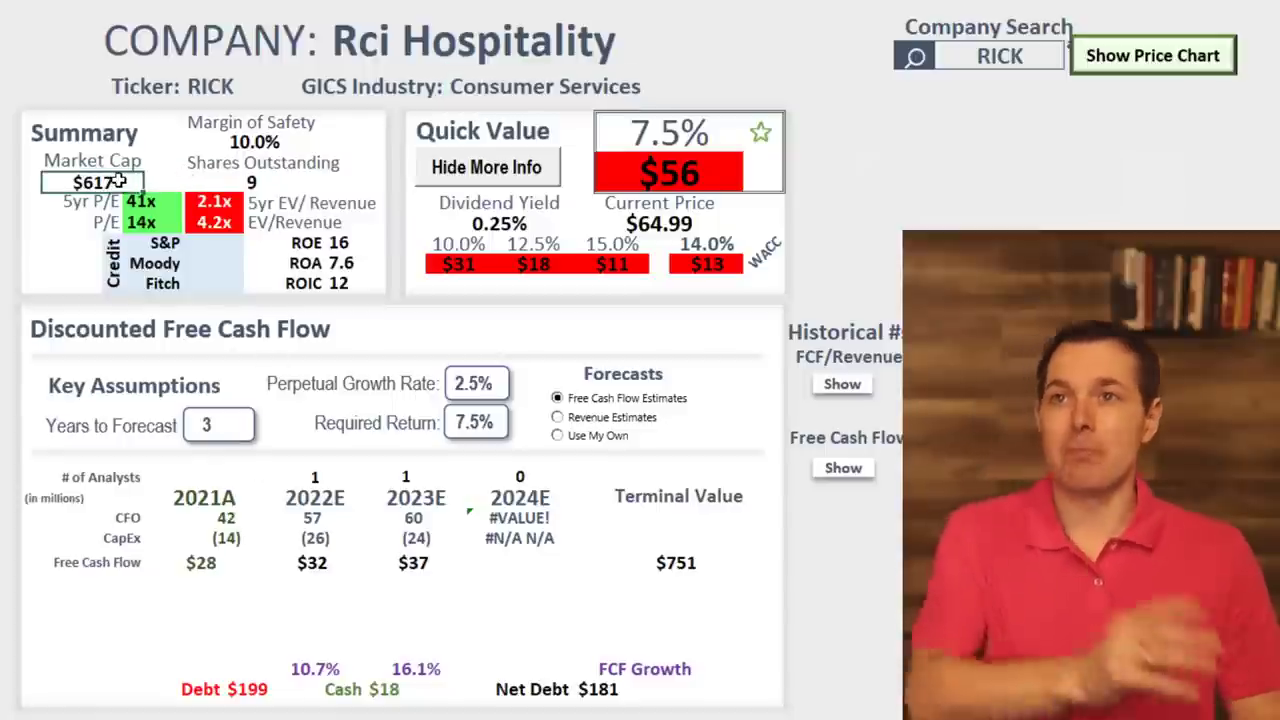
{"action": "left_click", "coordinate": [224, 516]}
{"action": "left_click", "coordinate": [264, 565]}
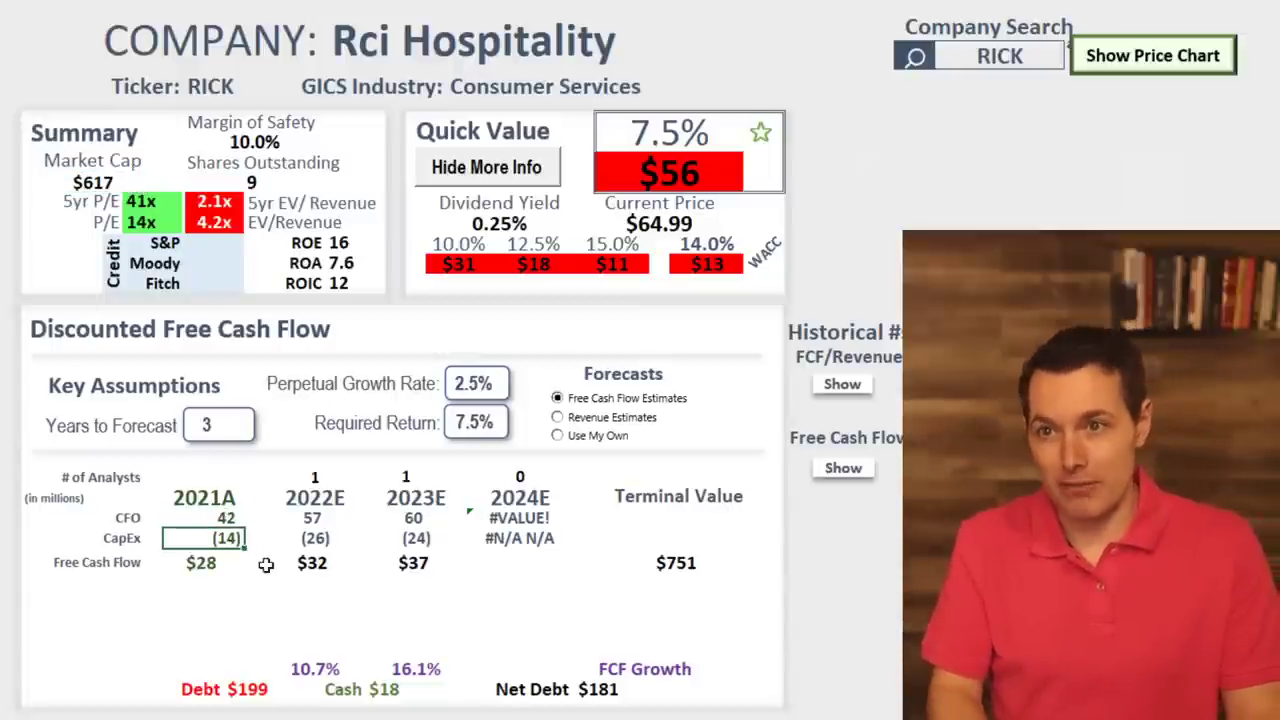
{"action": "left_click_drag", "start_coordinate": [192, 558], "coordinate": [380, 560]}
{"action": "left_click_drag", "start_coordinate": [318, 670], "coordinate": [400, 660]}
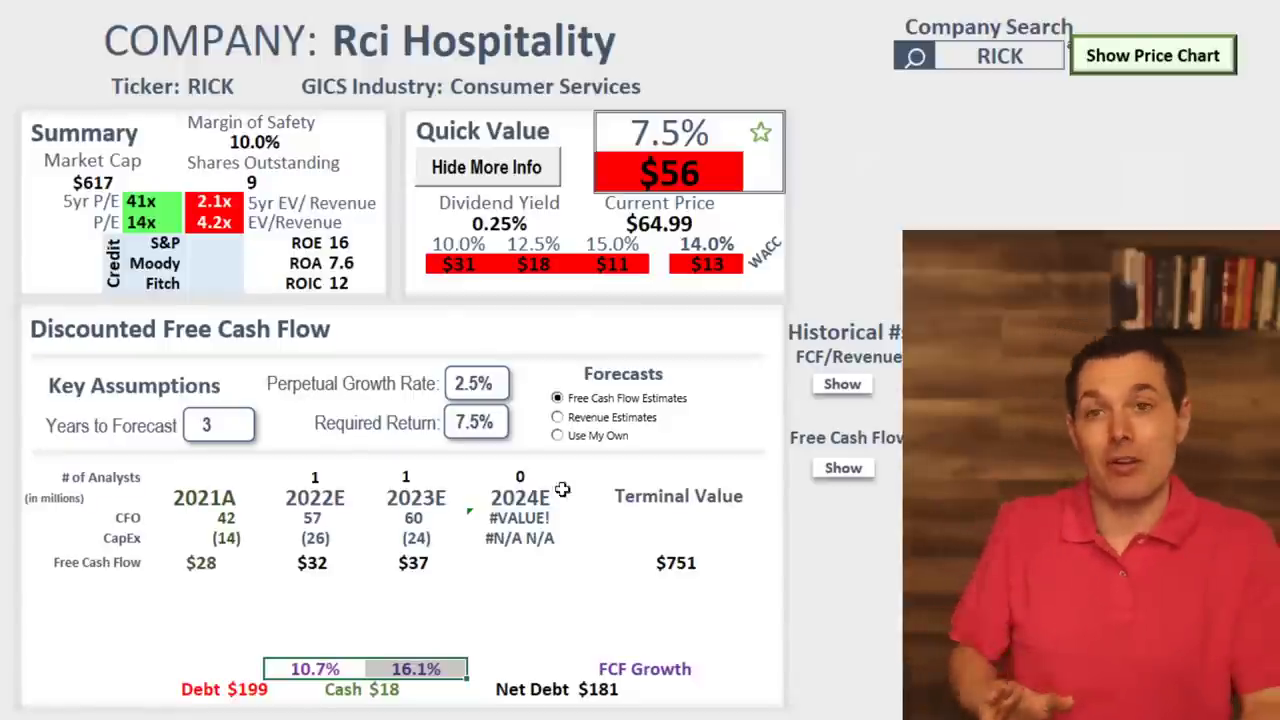
{"action": "left_click", "coordinate": [628, 200]}
{"action": "left_click", "coordinate": [621, 161]}
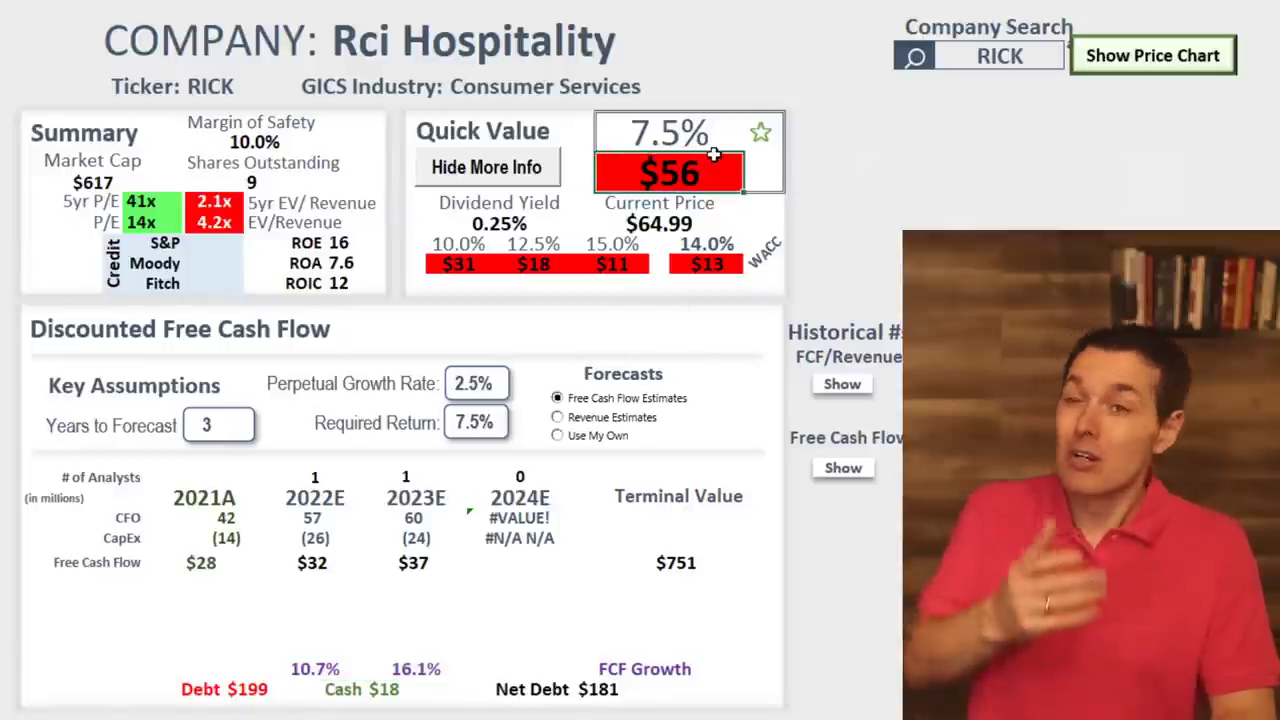
Replace the company search ticker with DIS to load Walt Disney's valuation.
{"action": "left_click", "coordinate": [1024, 30]}
{"action": "left_click", "coordinate": [1020, 53]}
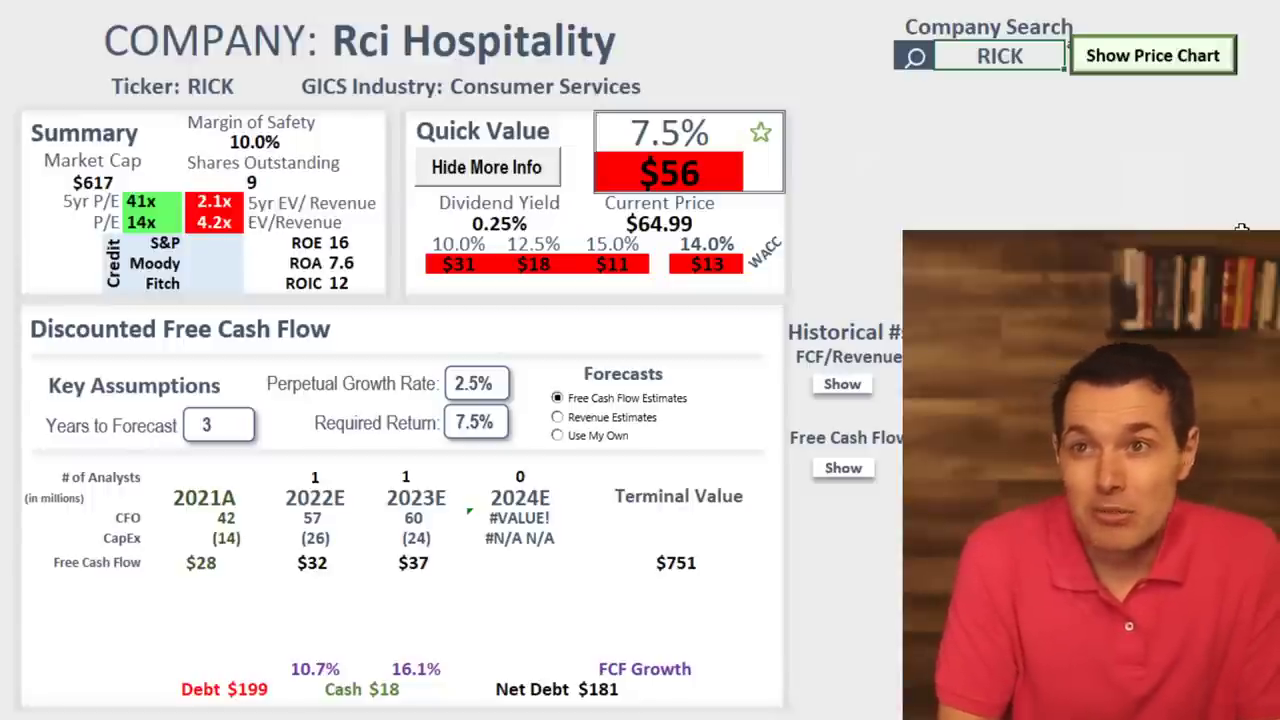
{"action": "double_click", "coordinate": [1018, 55]}
{"action": "key", "text": "BackSpace"}
{"action": "key", "text": "BackSpace"}
{"action": "key", "text": "BackSpace"}
{"action": "key", "text": "BackSpace"}
{"action": "type", "text": "DIS"}
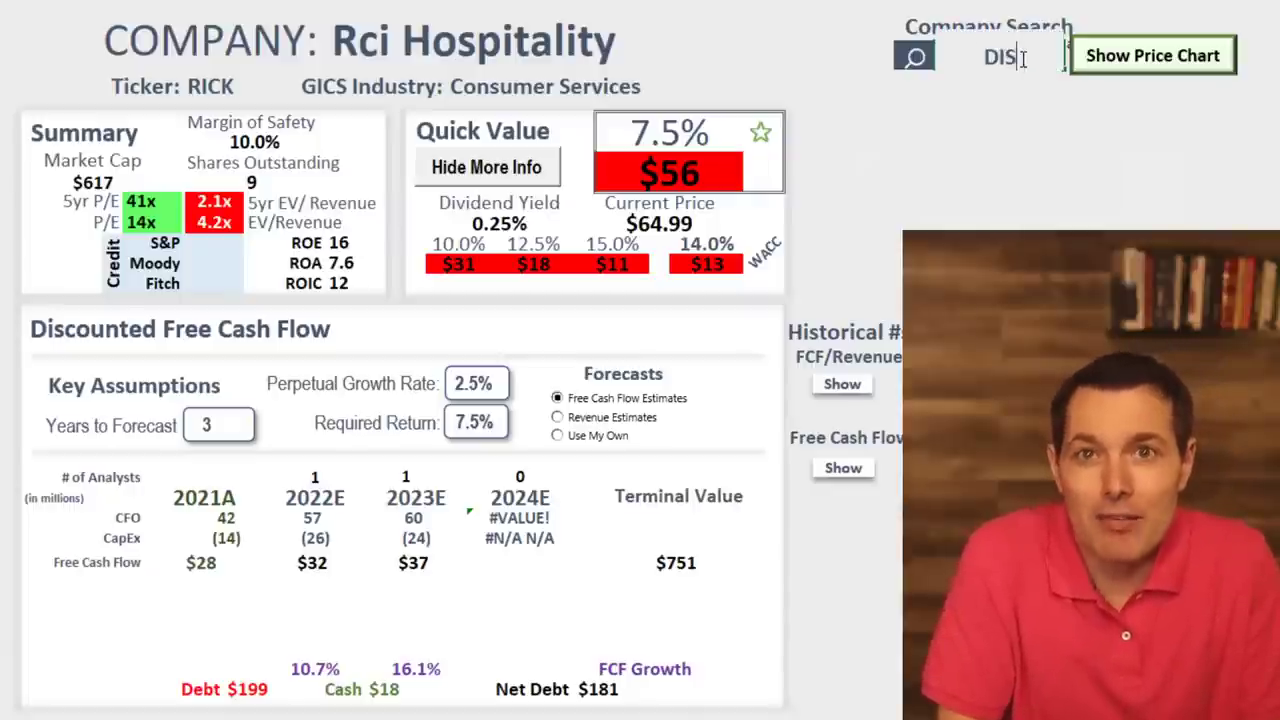
{"action": "key", "text": "Return"}
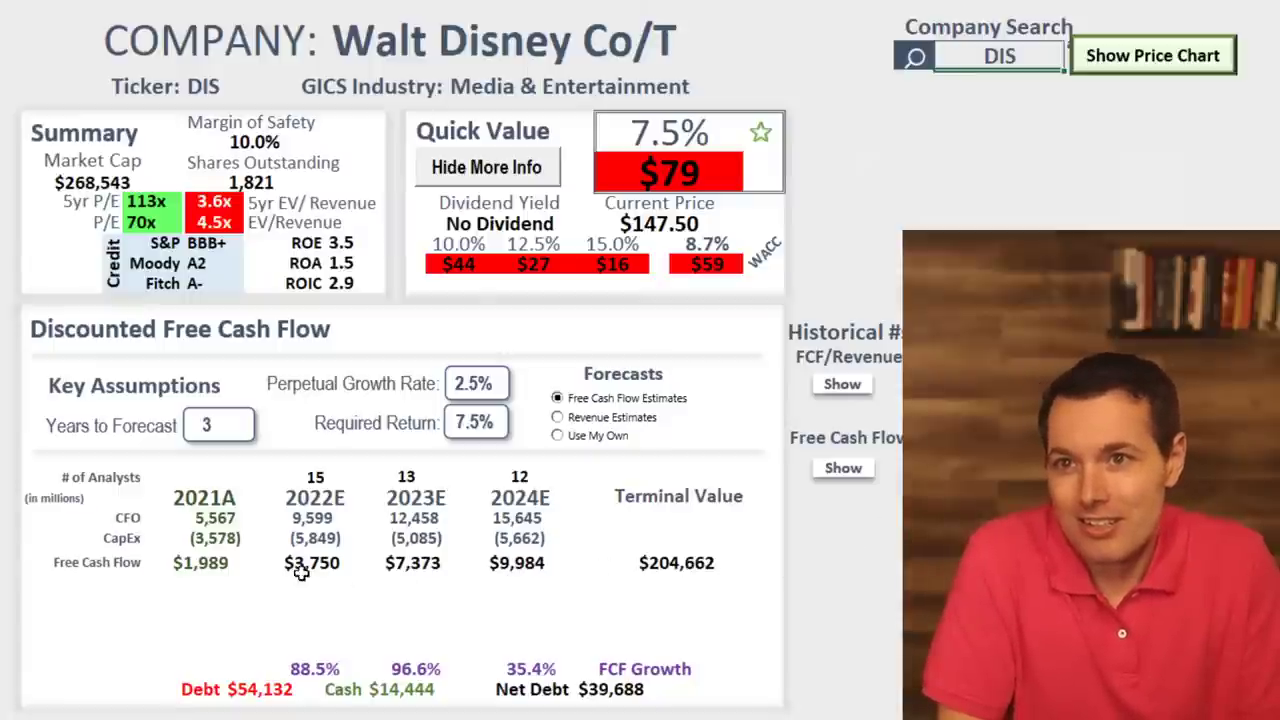
Examine Disney's Quick Value, its 2022–2024 free cash flow estimates, and its 2021 and 2022 operating cash flow and CapEx.
{"action": "left_click", "coordinate": [700, 162]}
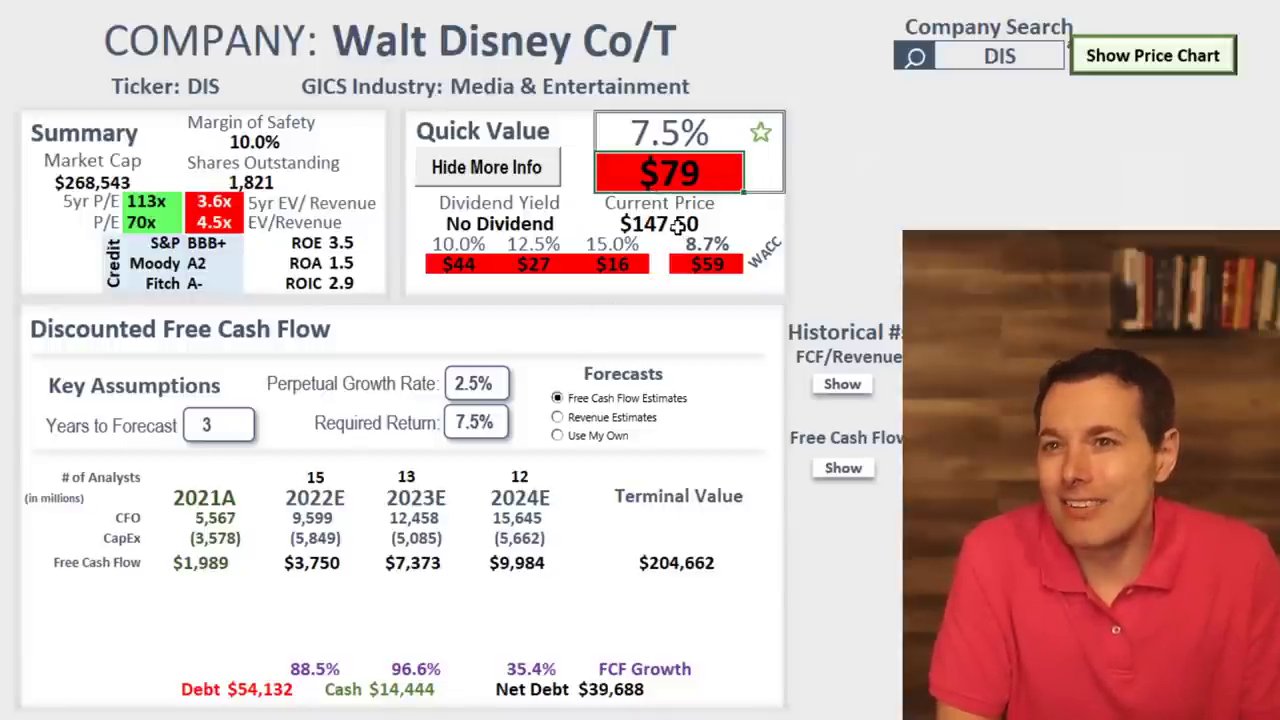
{"action": "mouse_move", "coordinate": [283, 560]}
{"action": "left_mouse_down"}
{"action": "mouse_move", "coordinate": [500, 565]}
{"action": "mouse_move", "coordinate": [300, 565]}
{"action": "left_mouse_up"}
{"action": "left_click", "coordinate": [500, 566]}
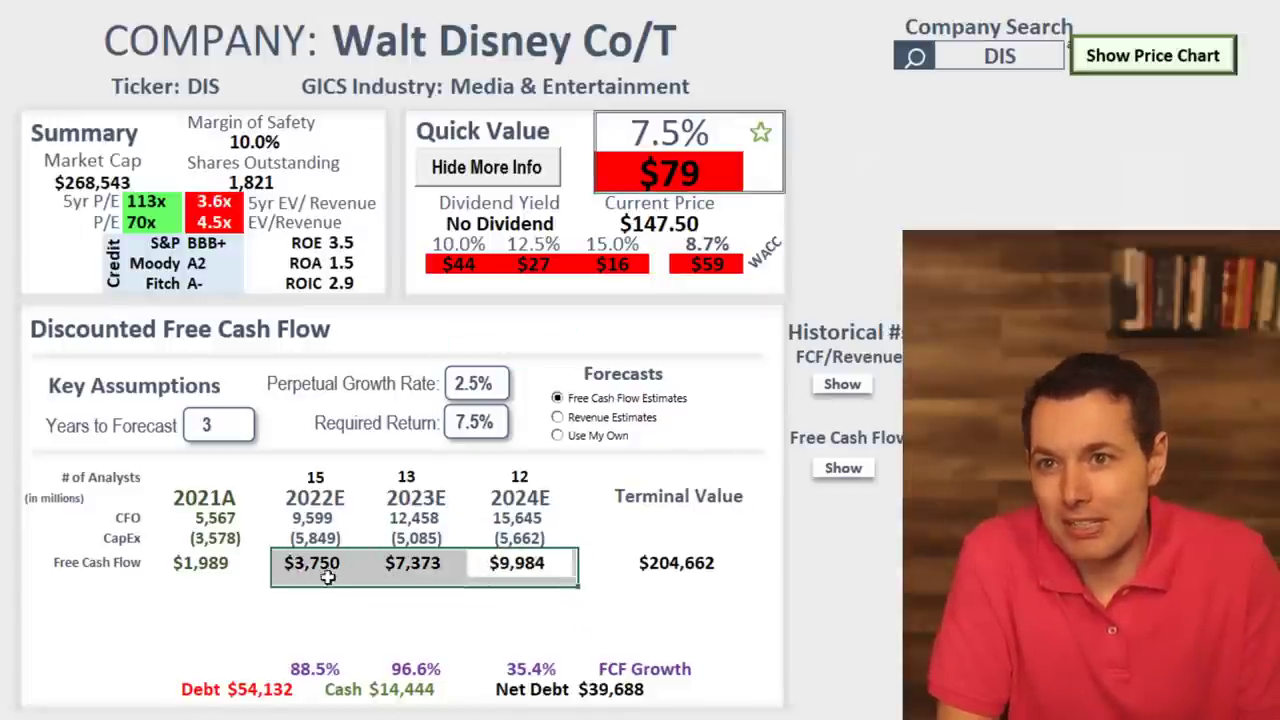
{"action": "left_click", "coordinate": [213, 537]}
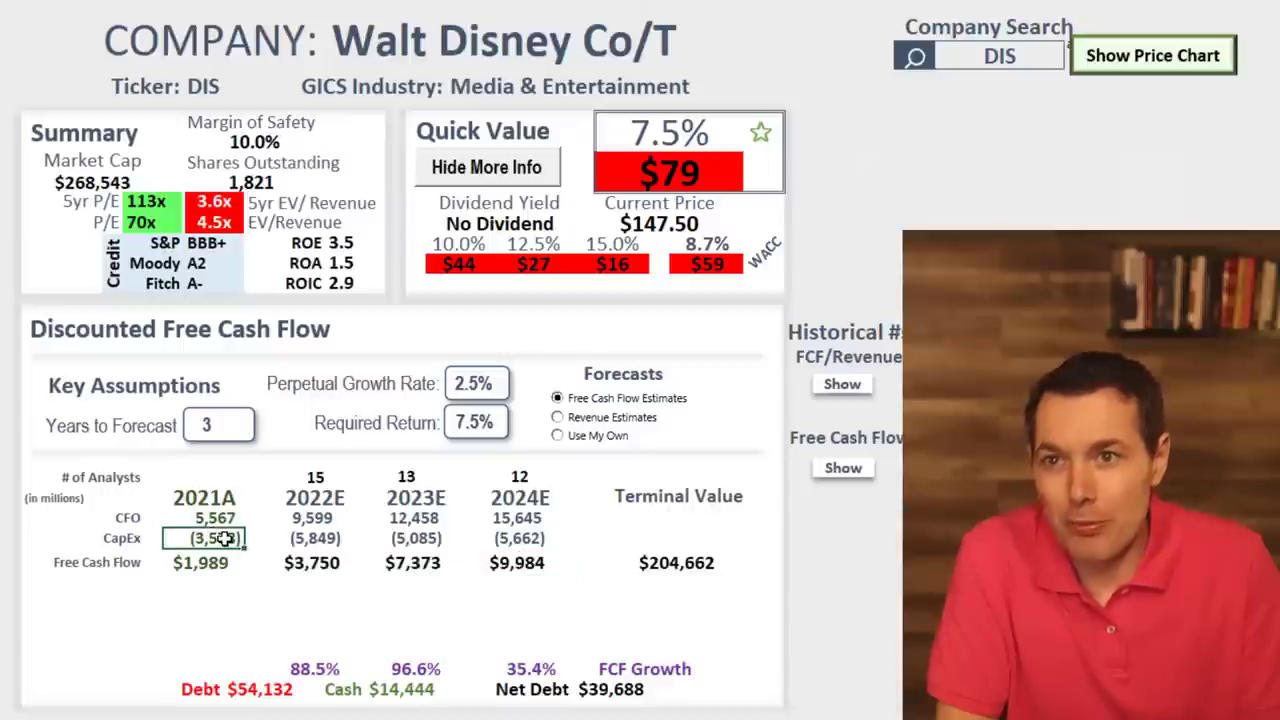
{"action": "left_click", "coordinate": [305, 518]}
{"action": "left_click", "coordinate": [318, 538]}
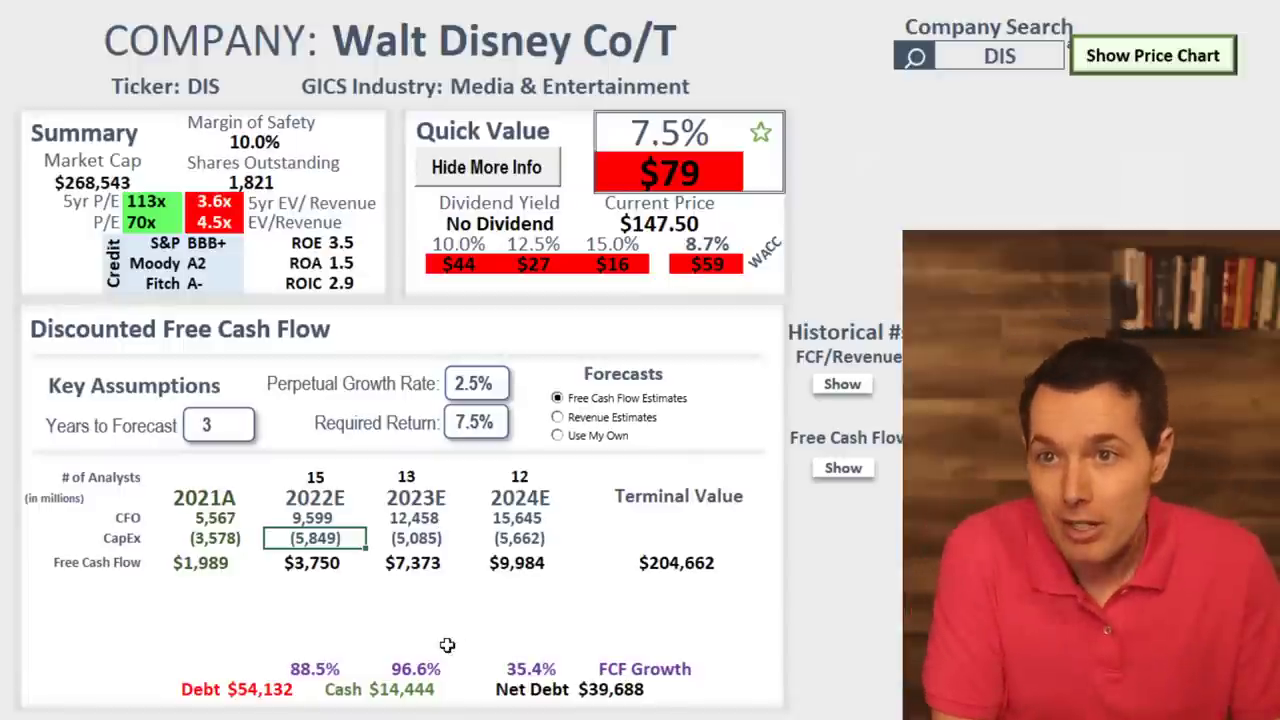
Examine Disney's forecast free cash flow growth rates alongside its free cash flow from 2021 to 2024.
{"action": "left_click_drag", "start_coordinate": [305, 640], "coordinate": [551, 673]}
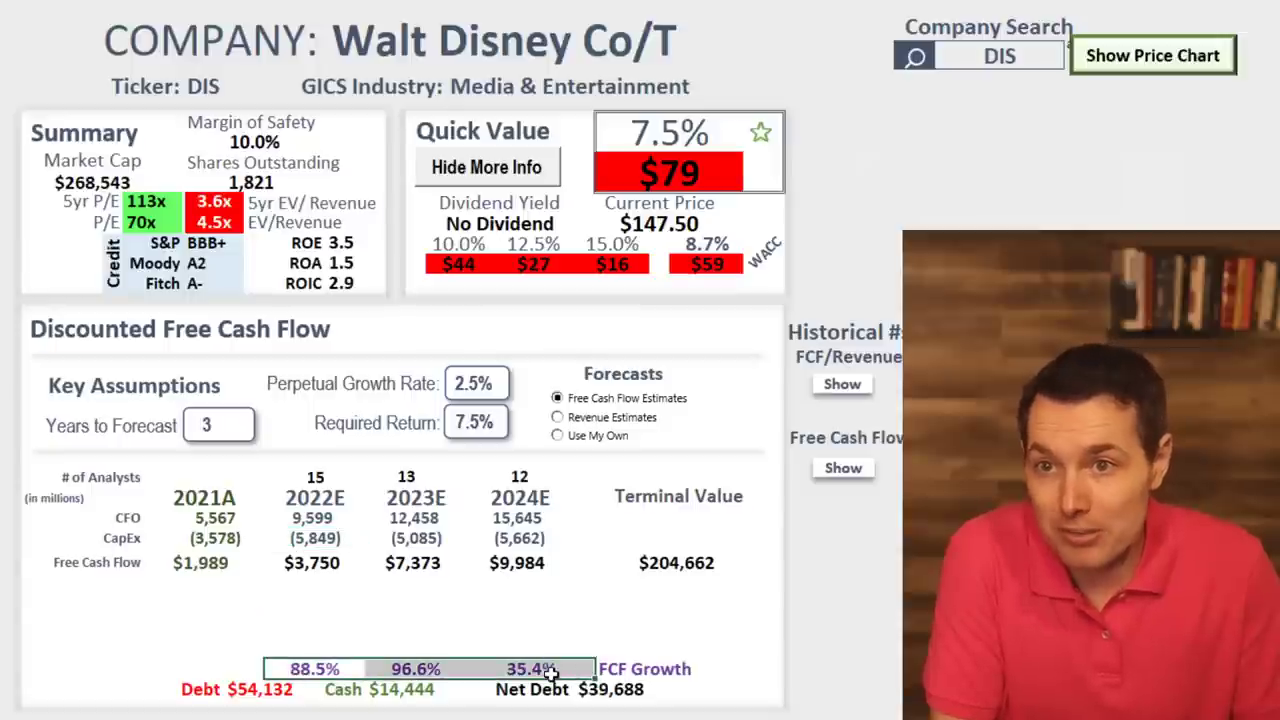
{"action": "left_click", "coordinate": [551, 672]}
{"action": "left_click_drag", "start_coordinate": [511, 566], "coordinate": [210, 557]}
{"action": "left_click", "coordinate": [210, 557]}
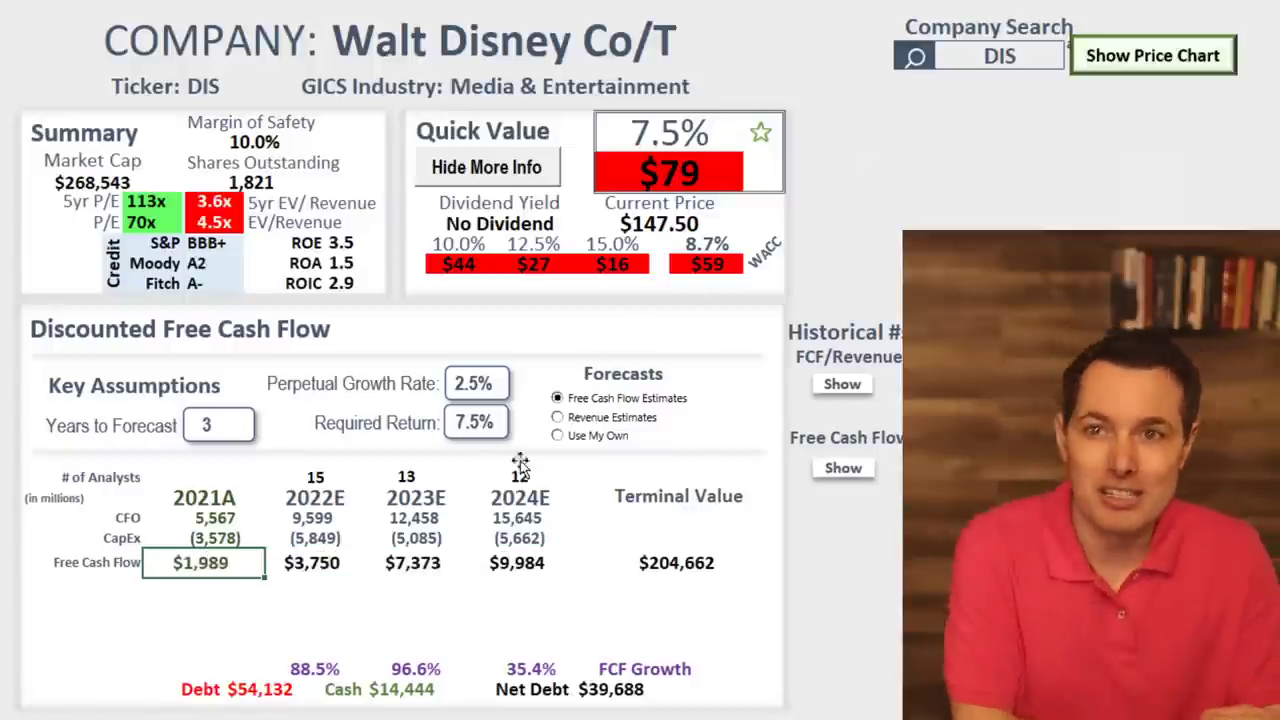
{"action": "left_click_drag", "start_coordinate": [474, 563], "coordinate": [195, 562]}
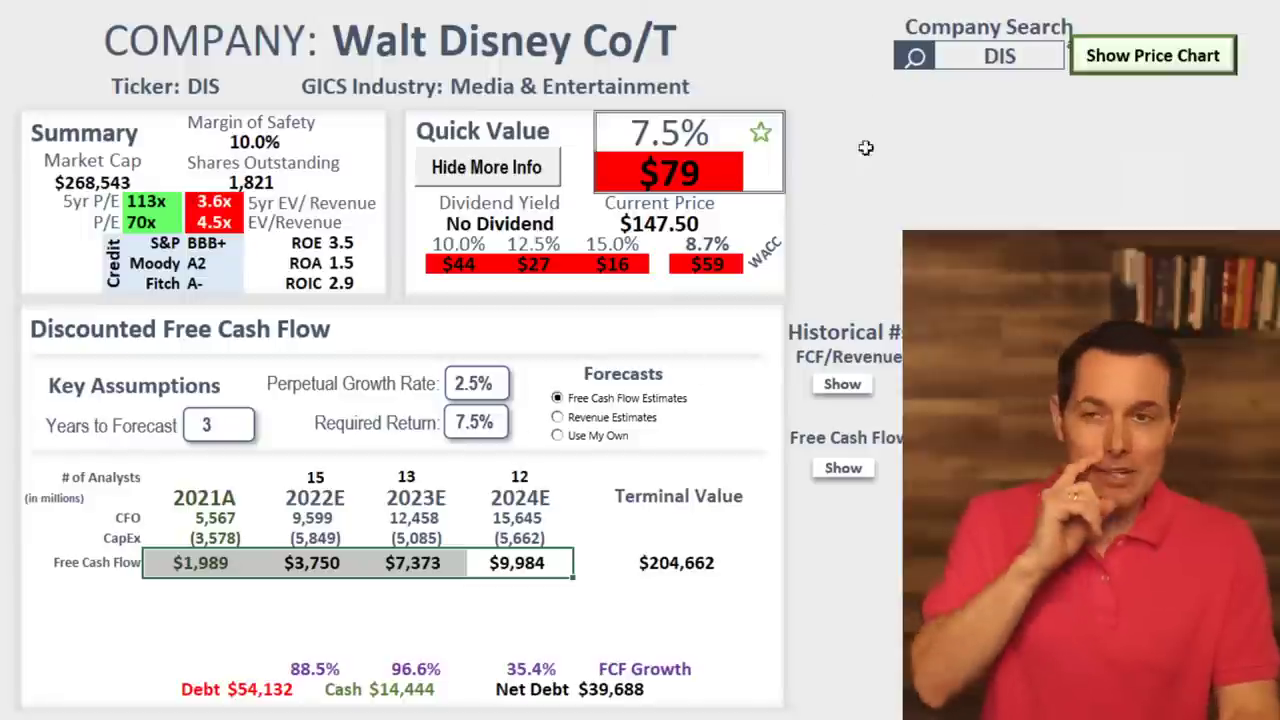
Compare Disney's current price with its Quick Value at the 7.5%, 12.5% and 15.0% required returns.
{"action": "left_click", "coordinate": [714, 170]}
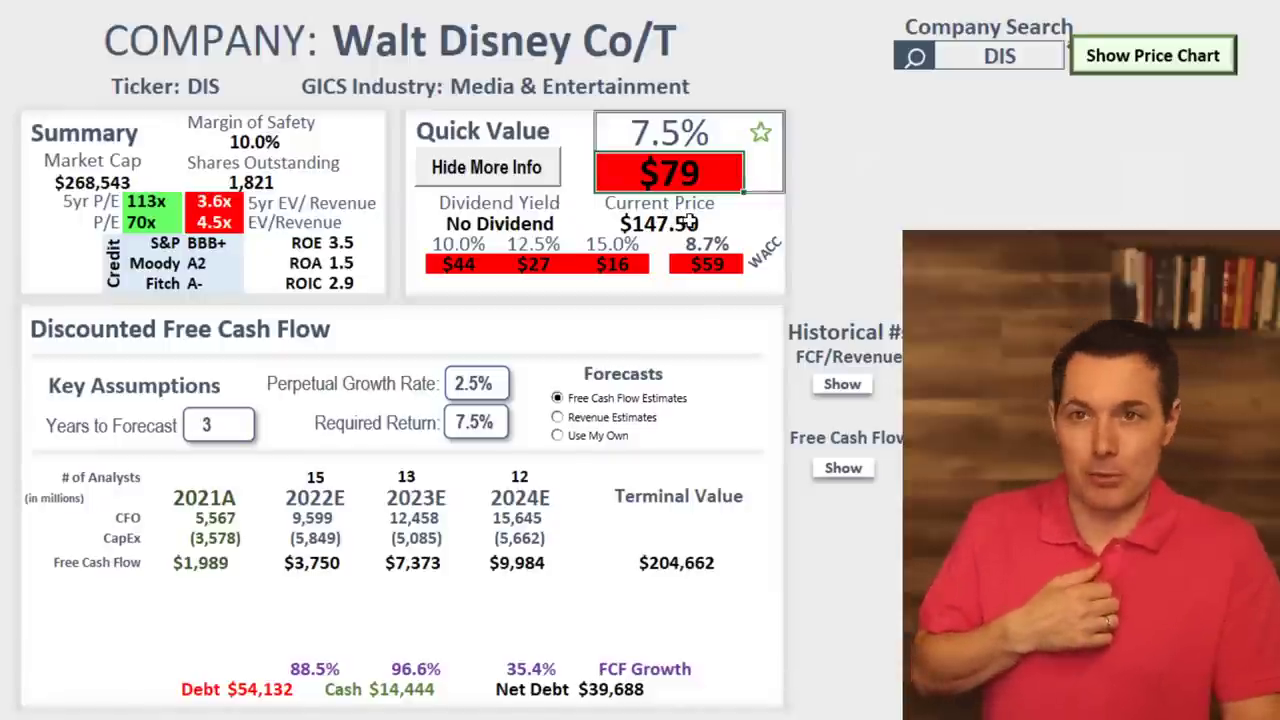
{"action": "left_click", "coordinate": [689, 224]}
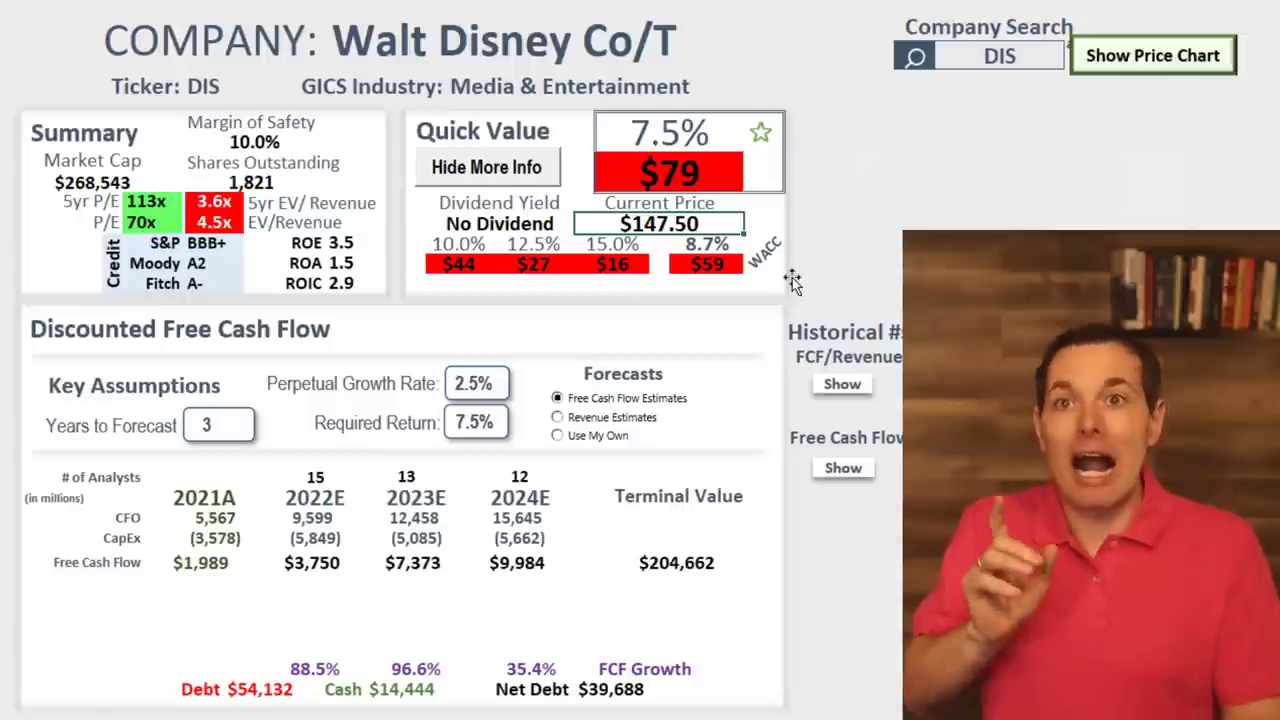
{"action": "left_click", "coordinate": [690, 176]}
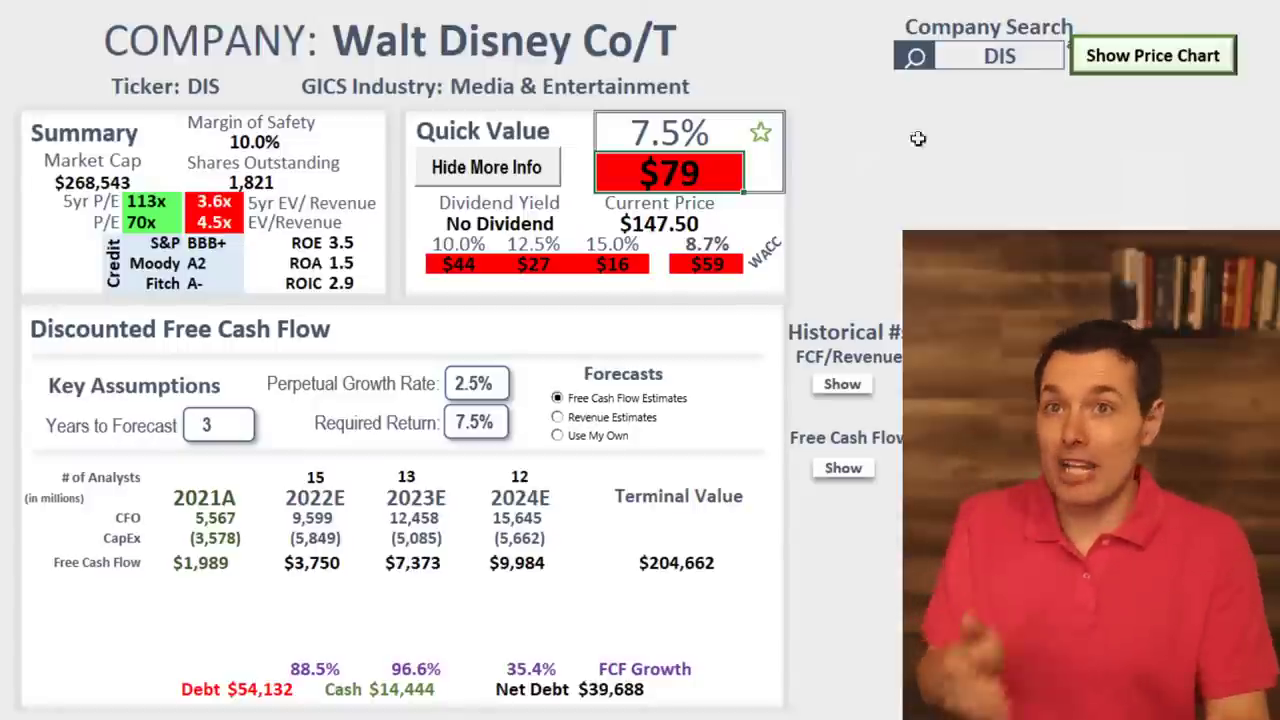
{"action": "left_click", "coordinate": [665, 224]}
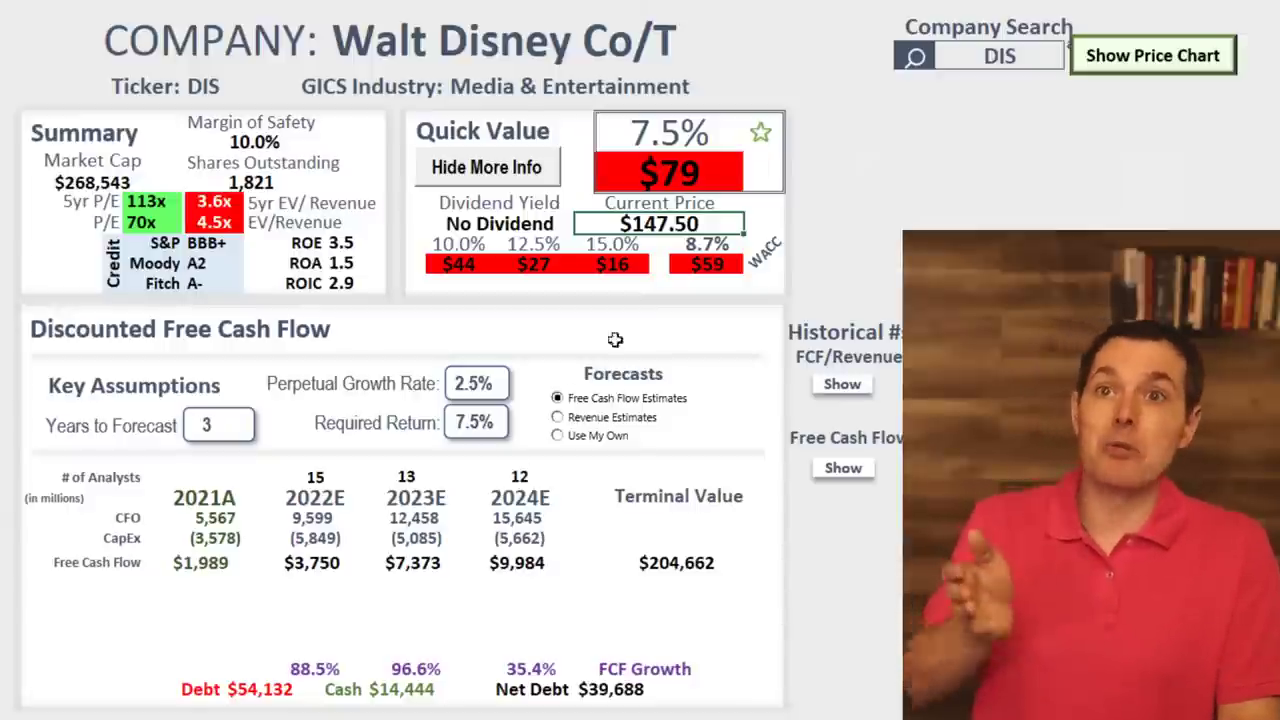
{"action": "left_click", "coordinate": [670, 148]}
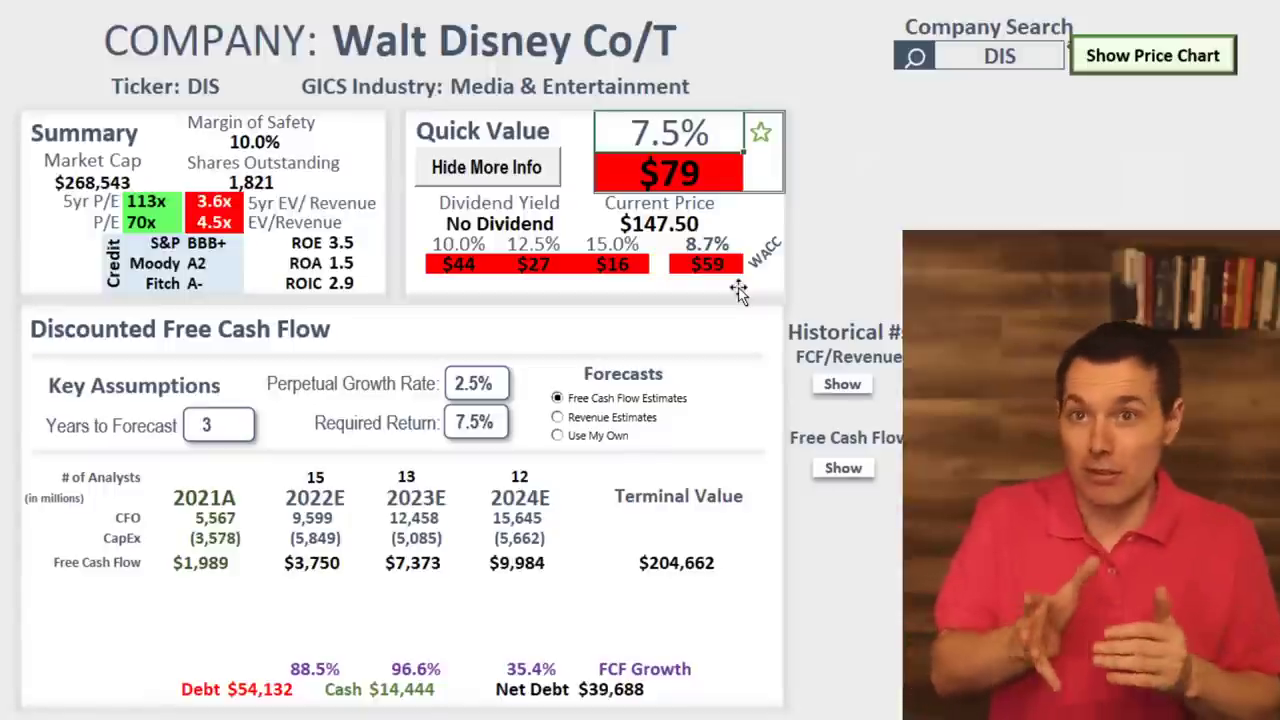
{"action": "left_click", "coordinate": [540, 263]}
{"action": "left_click", "coordinate": [614, 258]}
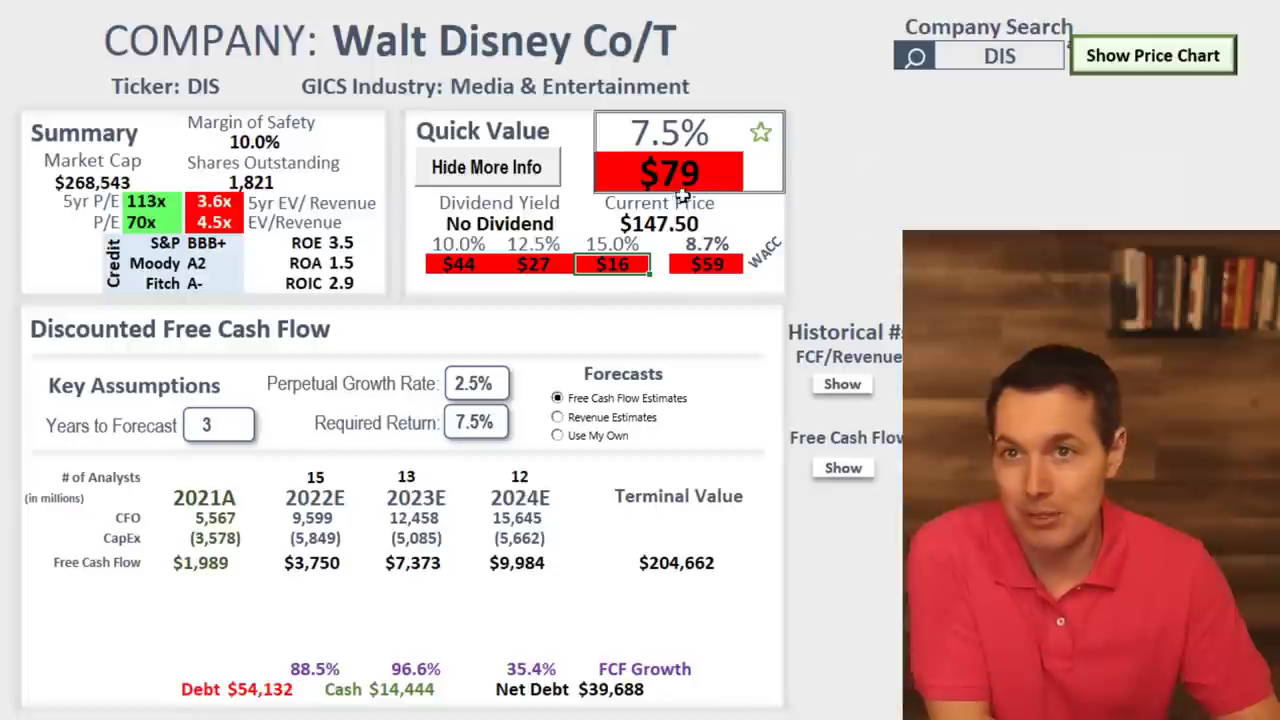
Replace the company search ticker with GOOG to load Alphabet's Class C valuation.
{"action": "left_click", "coordinate": [990, 57]}
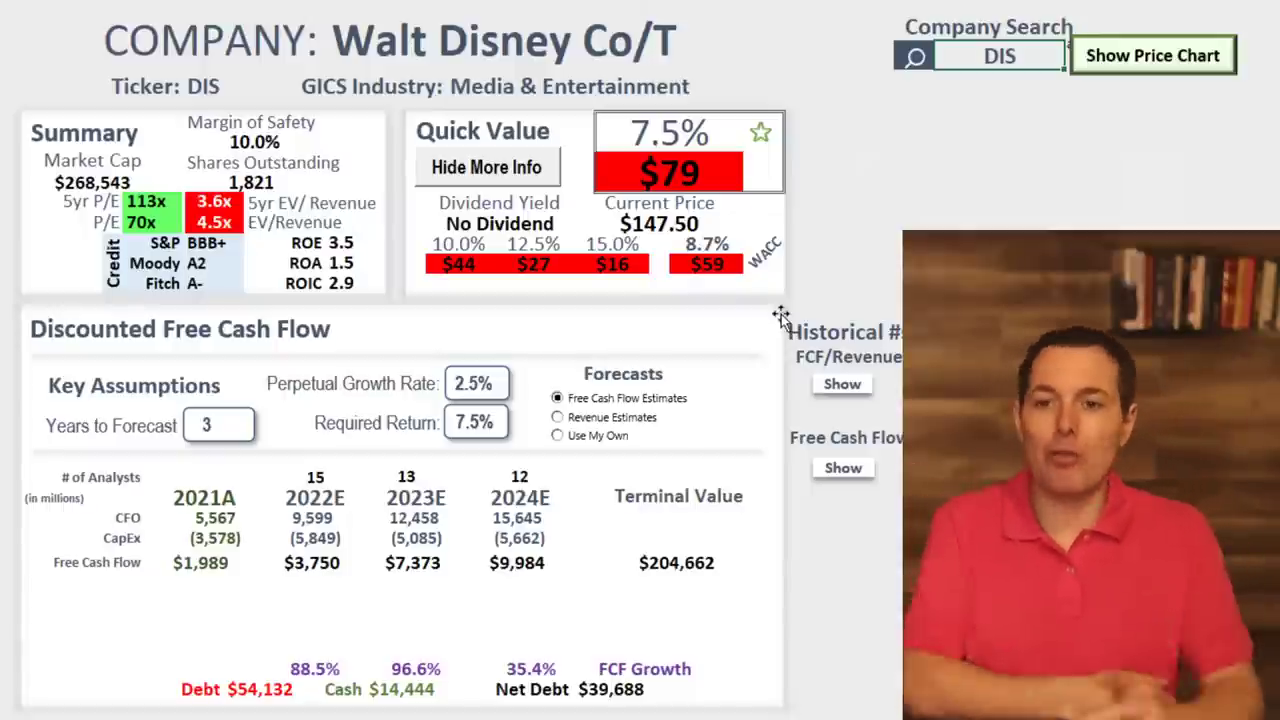
{"action": "type", "text": "GOOG"}
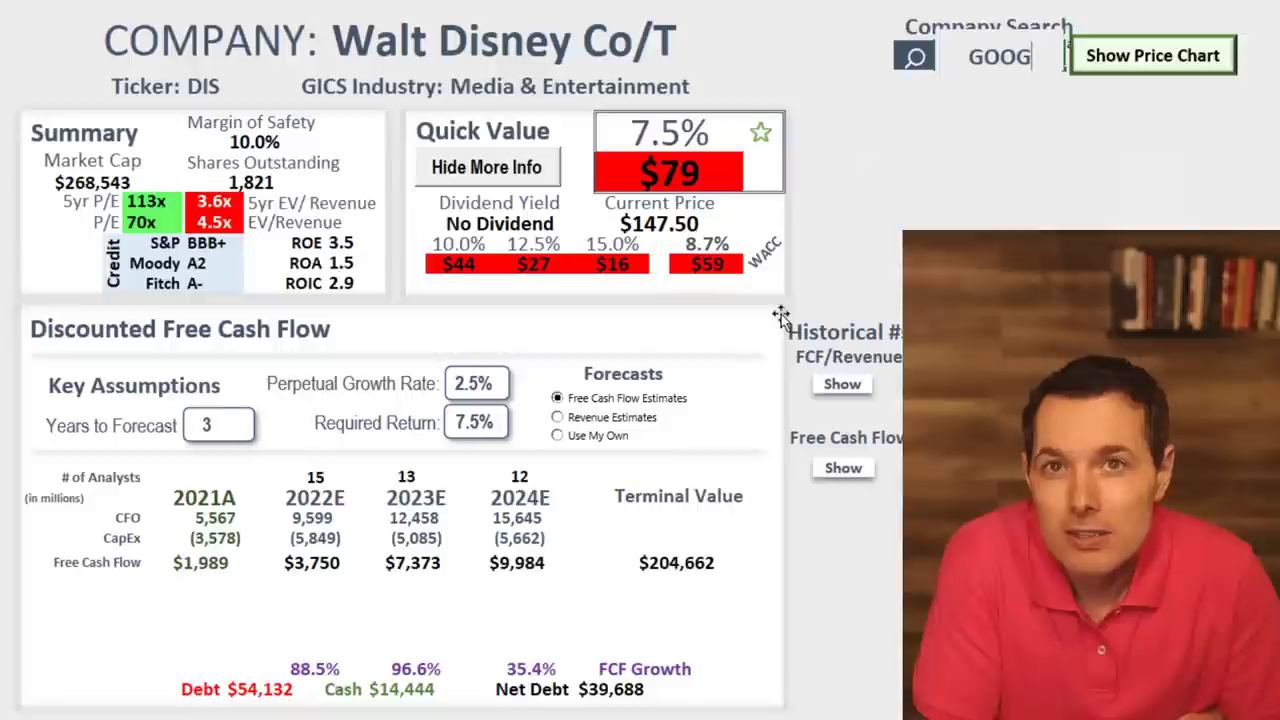
{"action": "key", "text": "Return"}
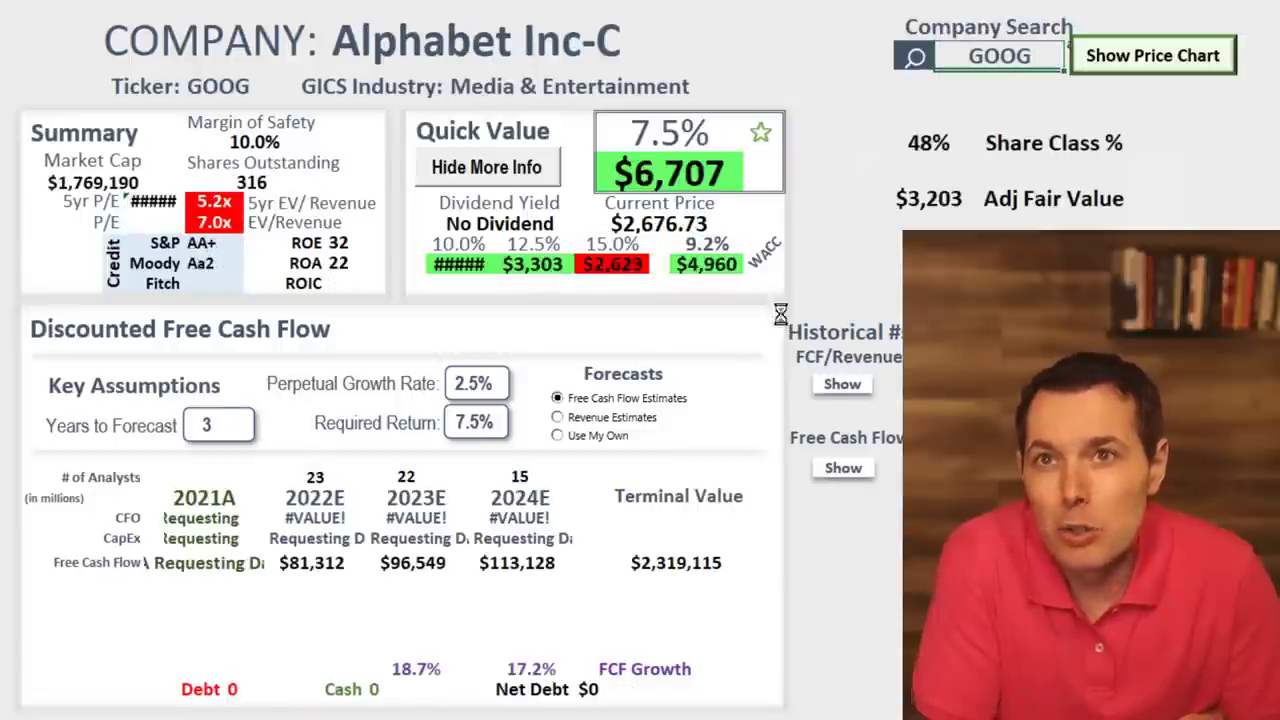
Examine Alphabet's share class percentage and its free cash flow from 2021 to 2024.
{"action": "left_click", "coordinate": [929, 141]}
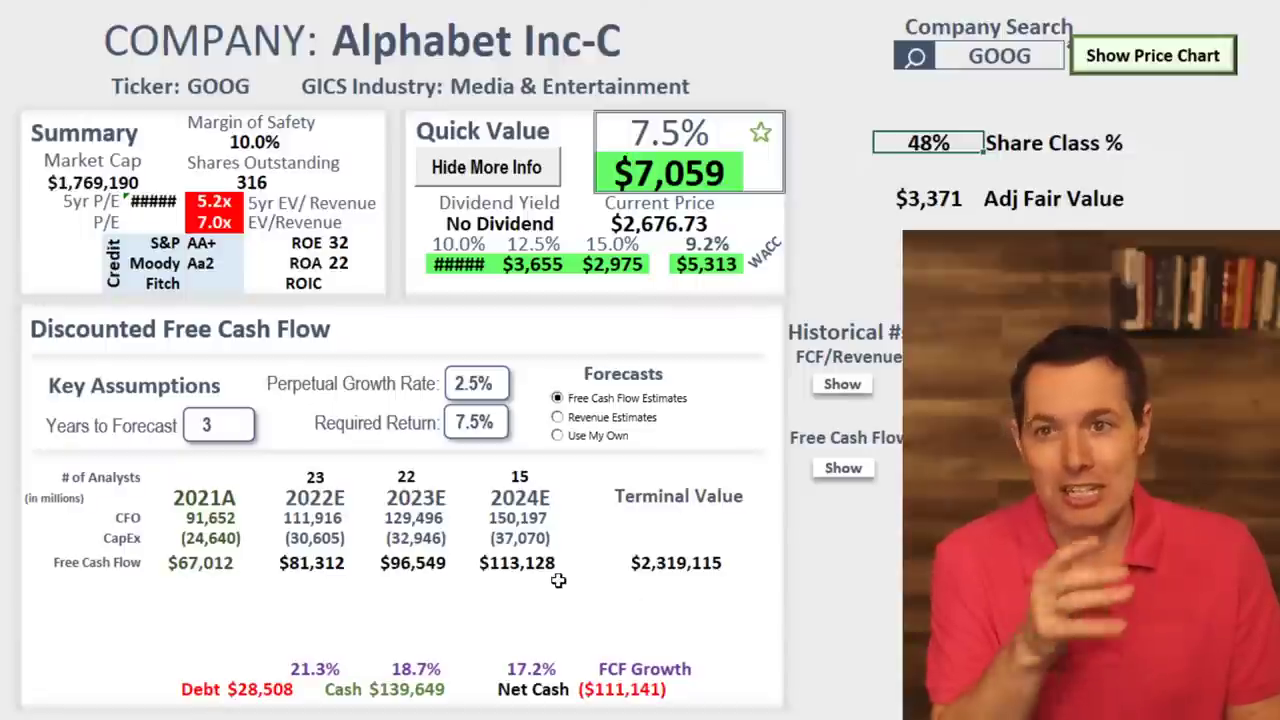
{"action": "left_click", "coordinate": [516, 563]}
{"action": "left_click_drag", "start_coordinate": [516, 563], "coordinate": [176, 567]}
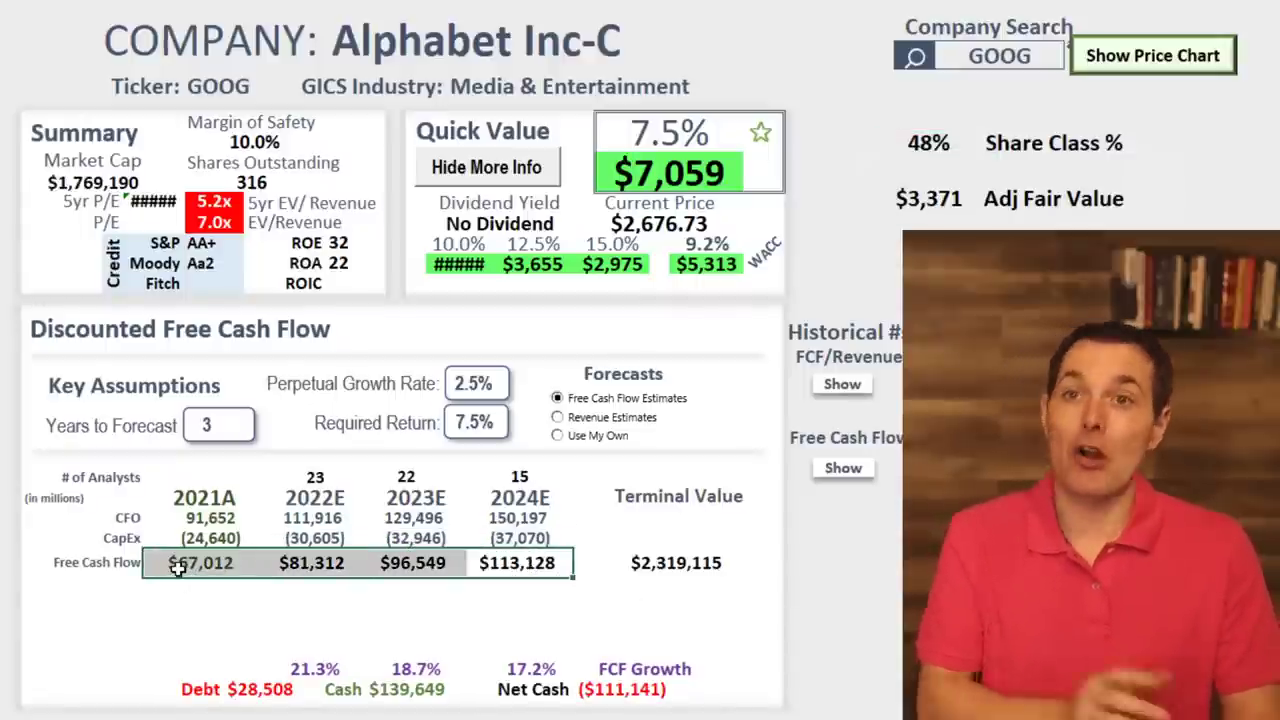
{"action": "left_click", "coordinate": [552, 50]}
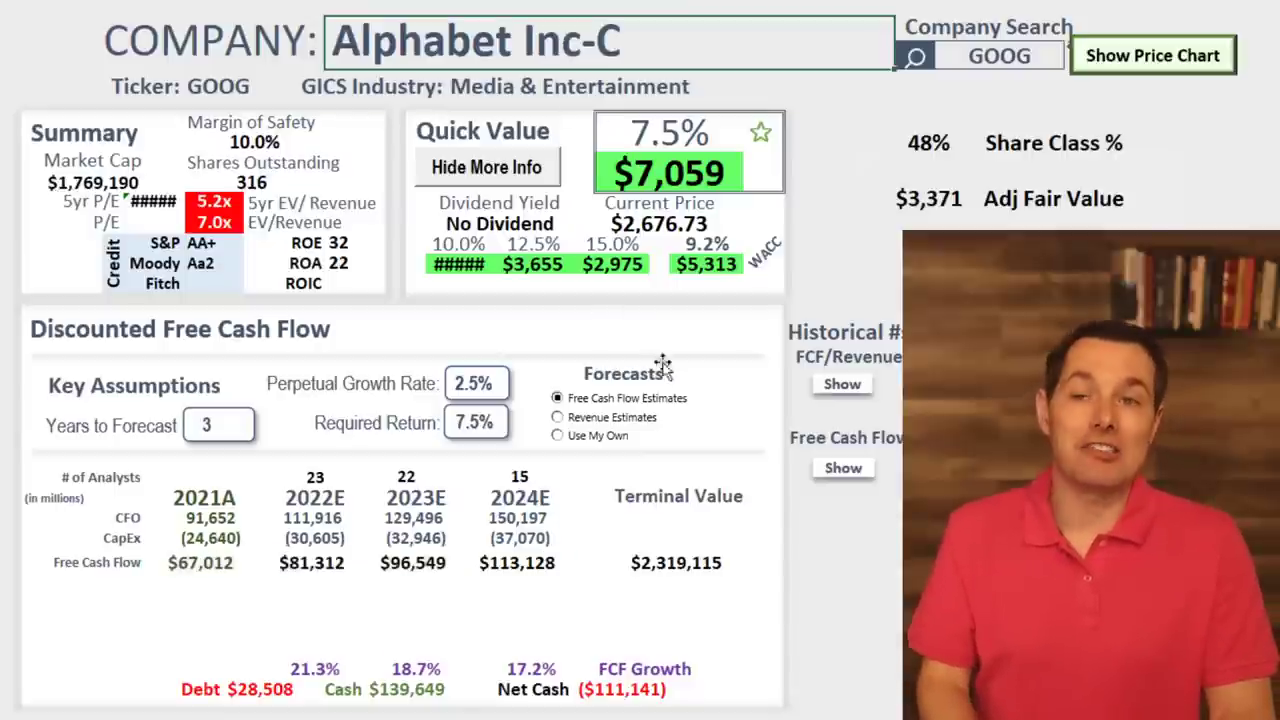
{"action": "left_click_drag", "start_coordinate": [528, 564], "coordinate": [193, 563]}
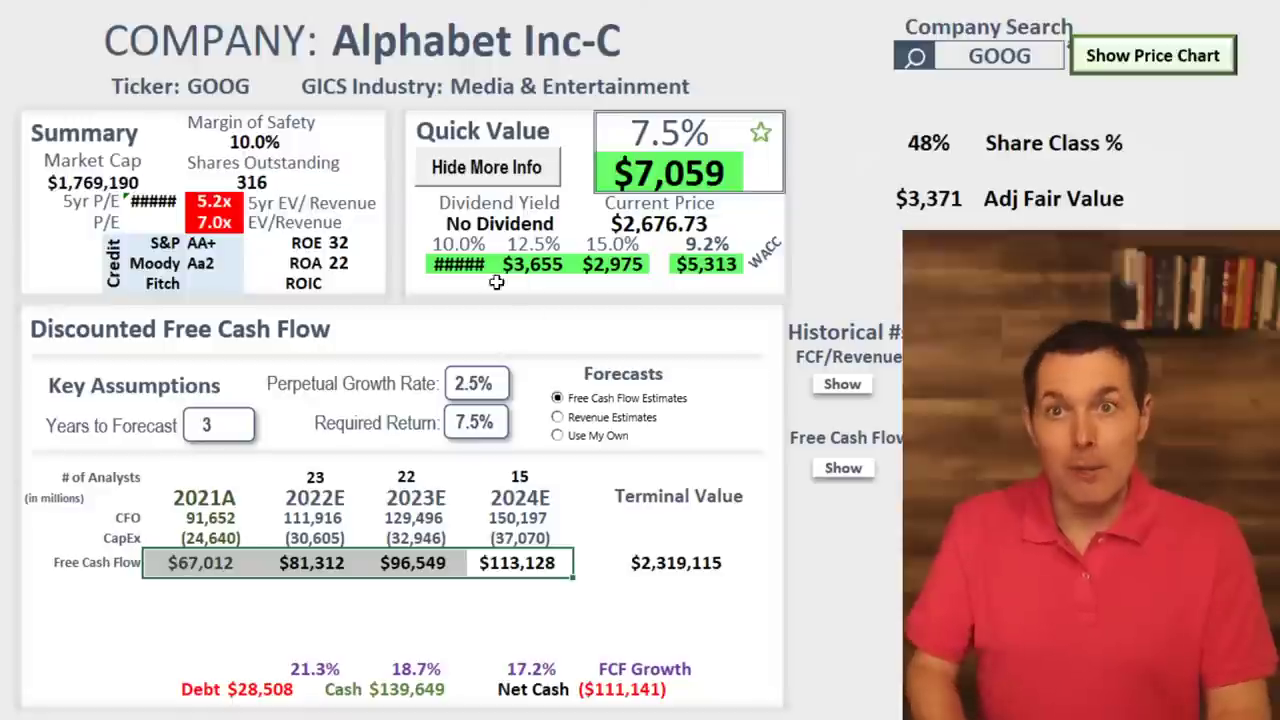
Compare Alphabet's current price with its 7.5% Quick Value and review the 2023 and 2024 free cash flow estimates.
{"action": "left_click", "coordinate": [660, 222]}
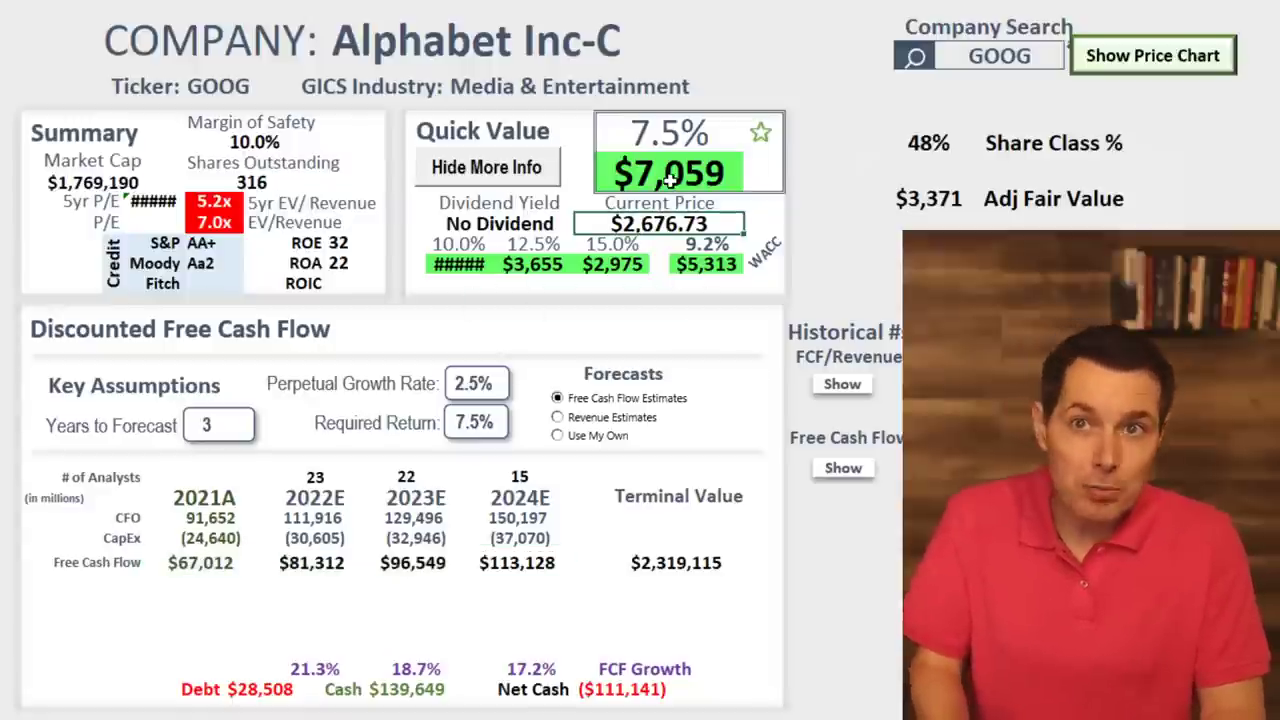
{"action": "left_click", "coordinate": [668, 176]}
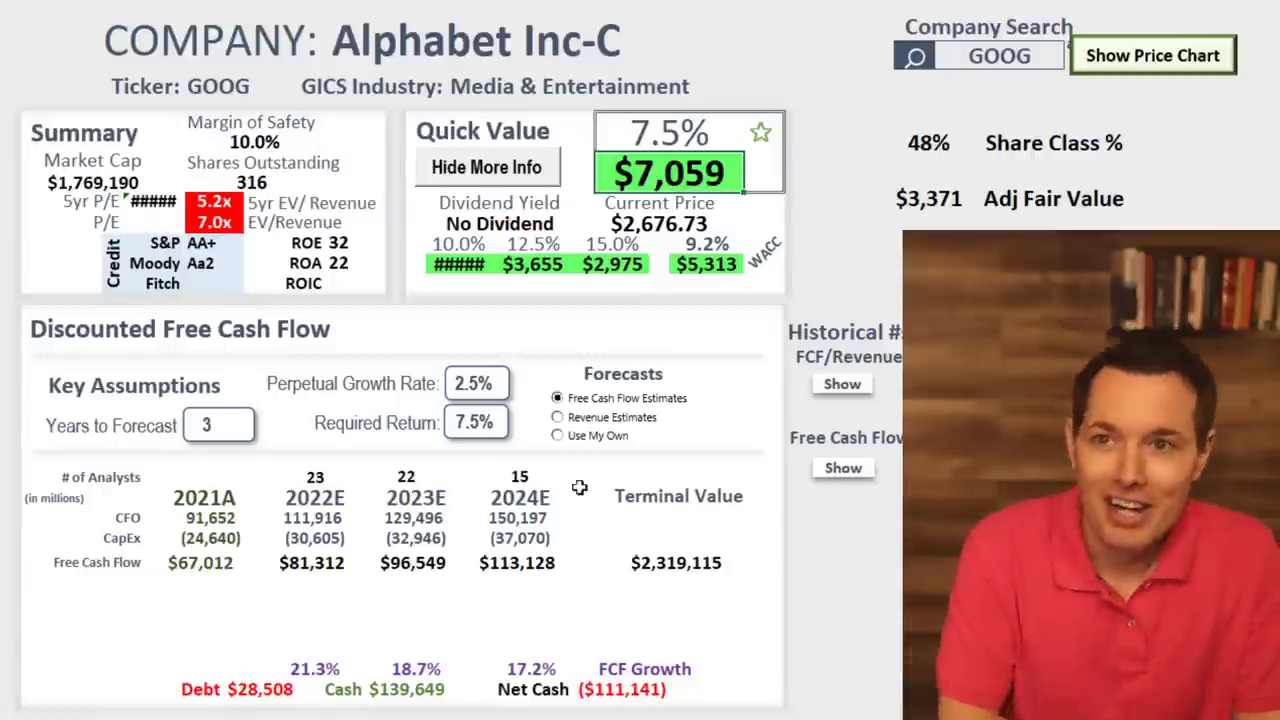
{"action": "left_click", "coordinate": [400, 566]}
{"action": "left_click", "coordinate": [480, 562]}
{"action": "left_click", "coordinate": [695, 182]}
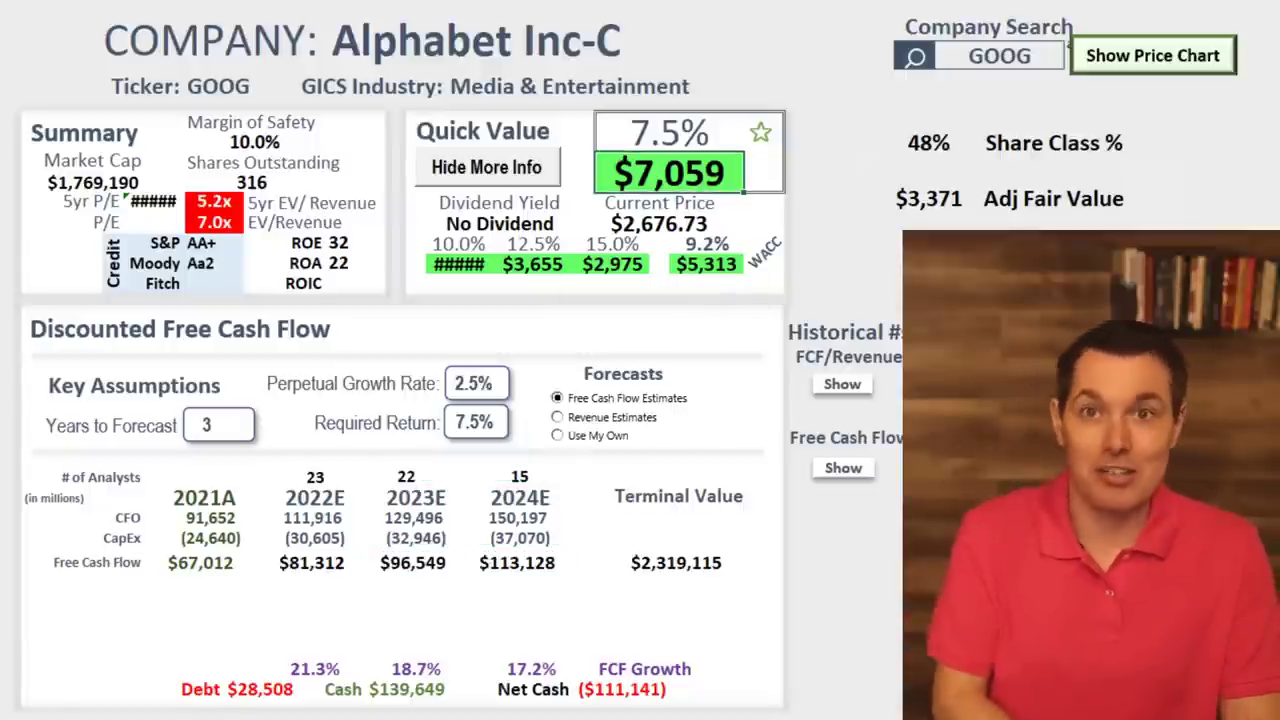
Check the Class C share class percentage and adjusted fair value against the Quick Value.
{"action": "left_click", "coordinate": [553, 40]}
{"action": "left_click", "coordinate": [950, 158]}
{"action": "left_click", "coordinate": [922, 140]}
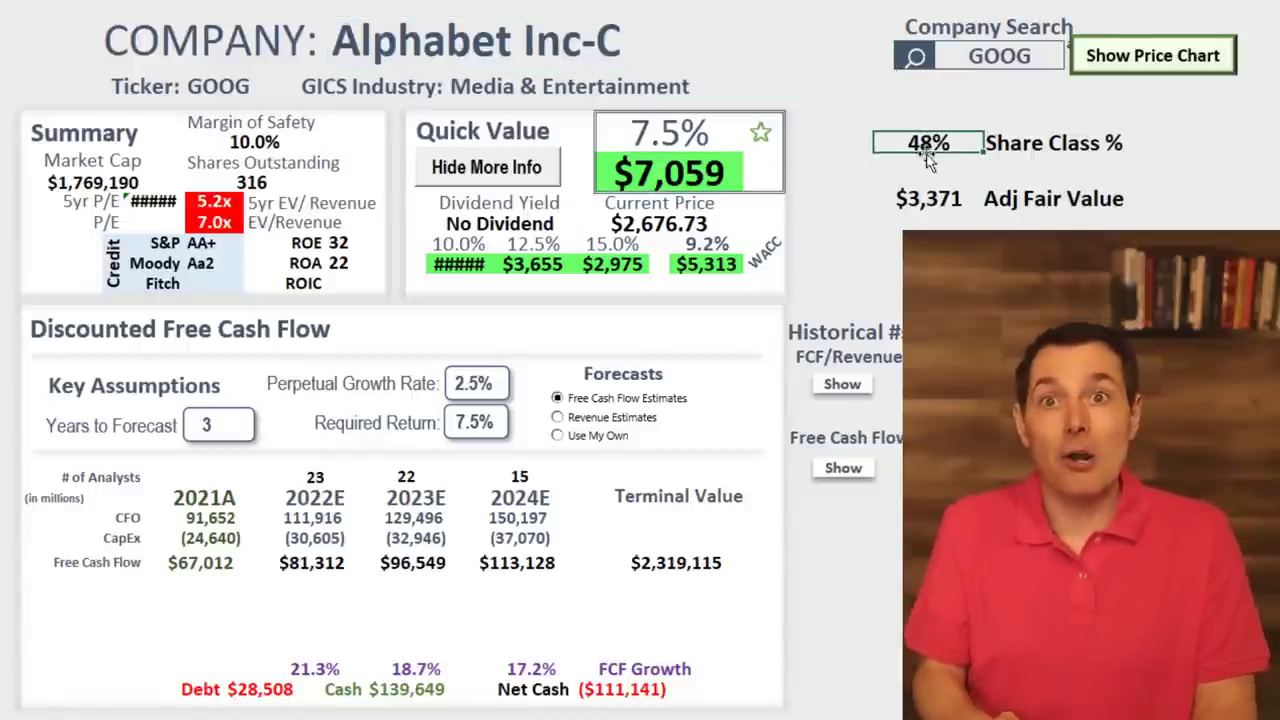
{"action": "left_click", "coordinate": [667, 182]}
{"action": "left_click", "coordinate": [915, 203]}
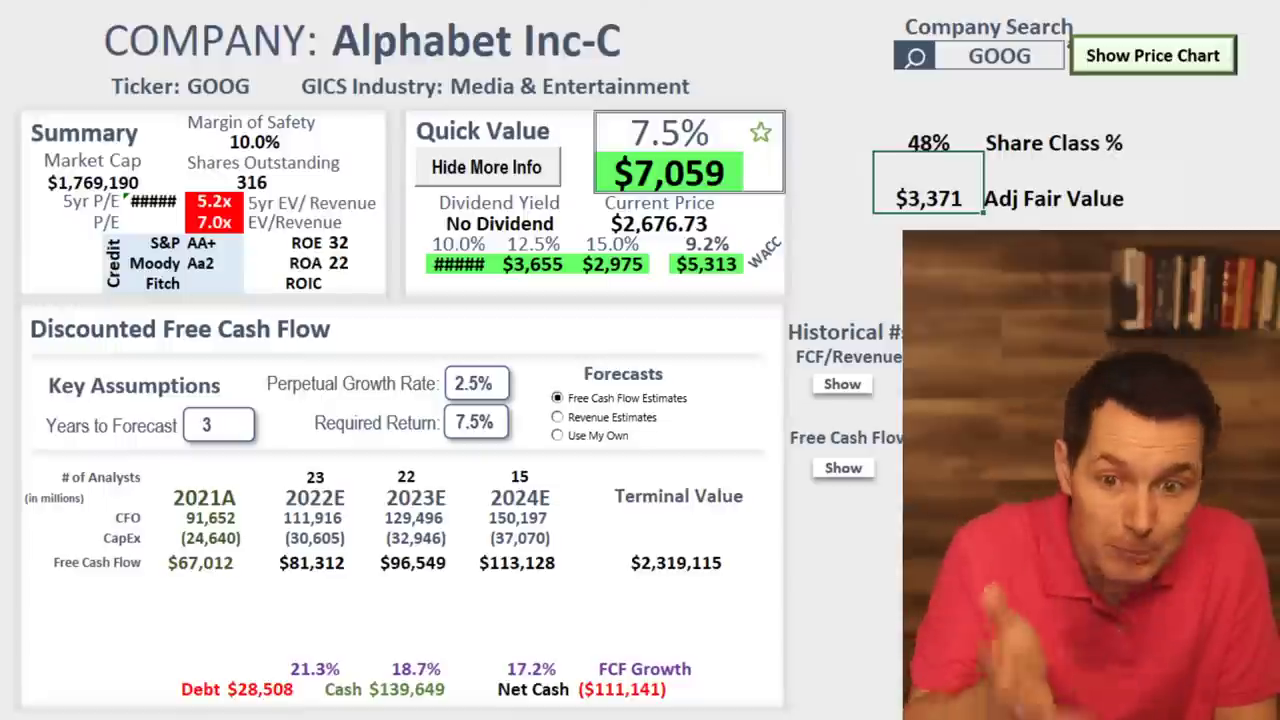
Change the company search ticker to GOOGL to load Alphabet's Class A valuation.
{"action": "left_click", "coordinate": [1000, 55]}
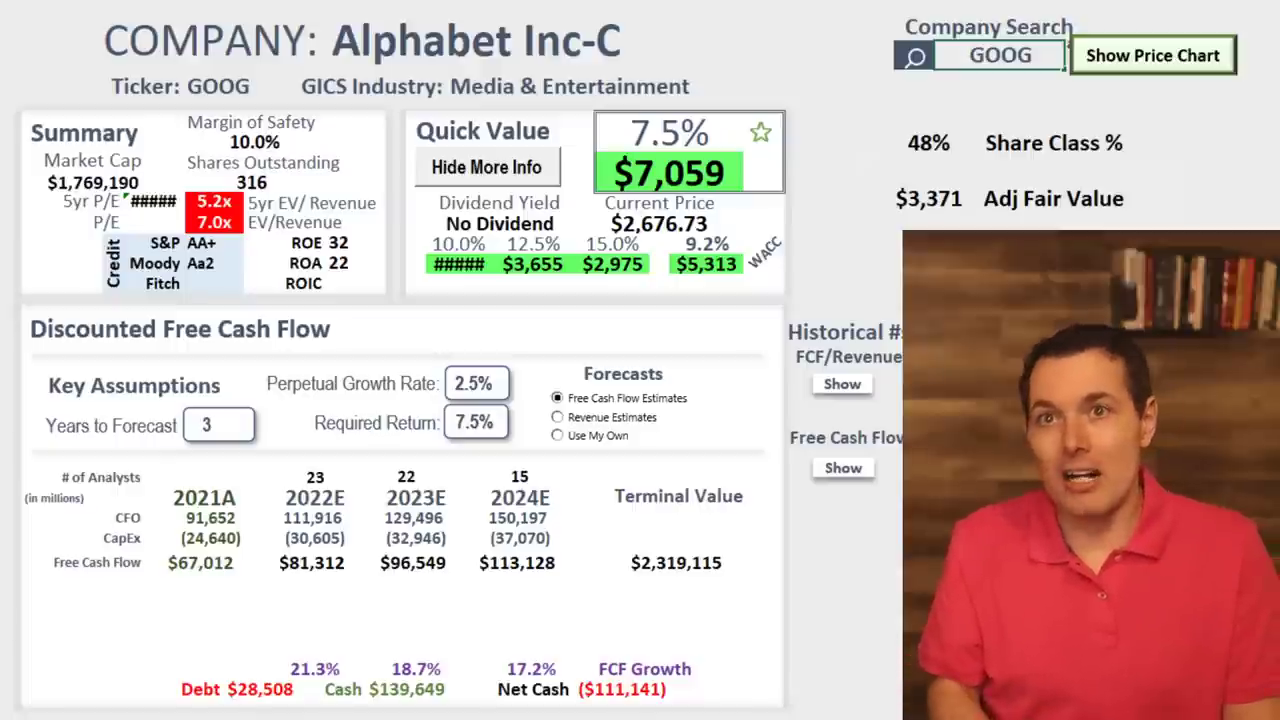
{"action": "left_click", "coordinate": [1040, 58]}
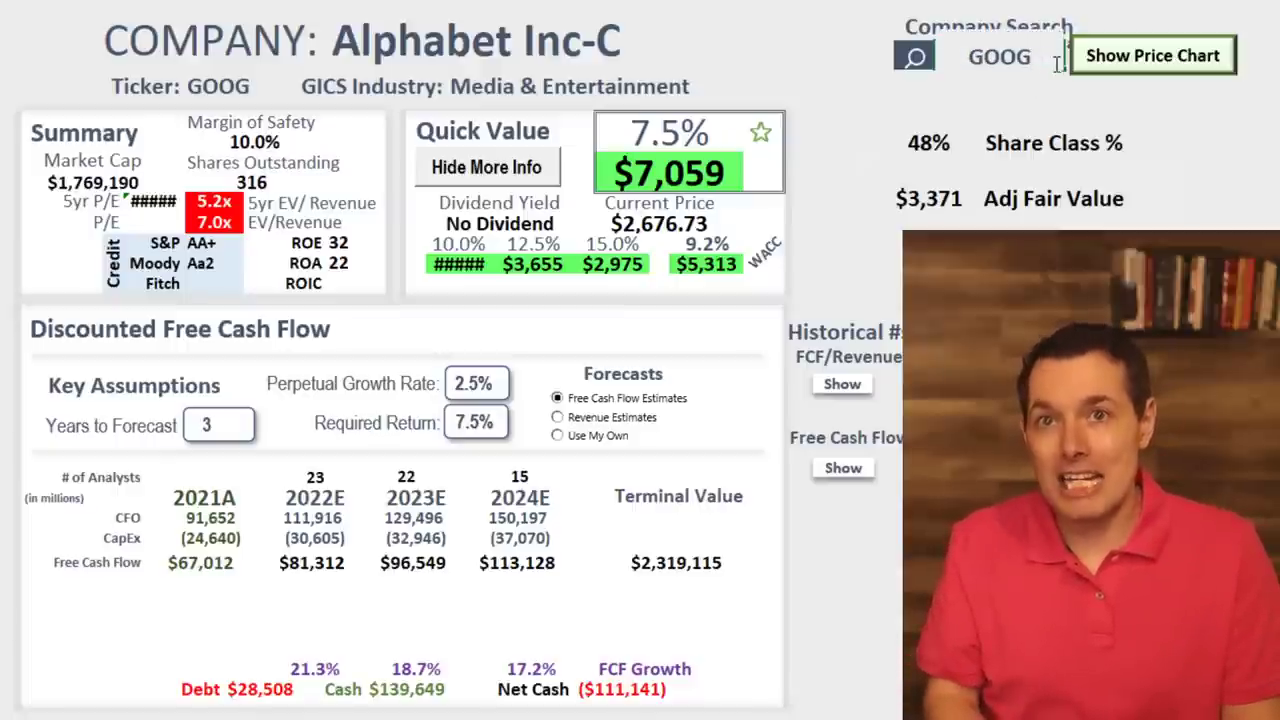
{"action": "type", "text": "L"}
{"action": "key", "text": "Return"}
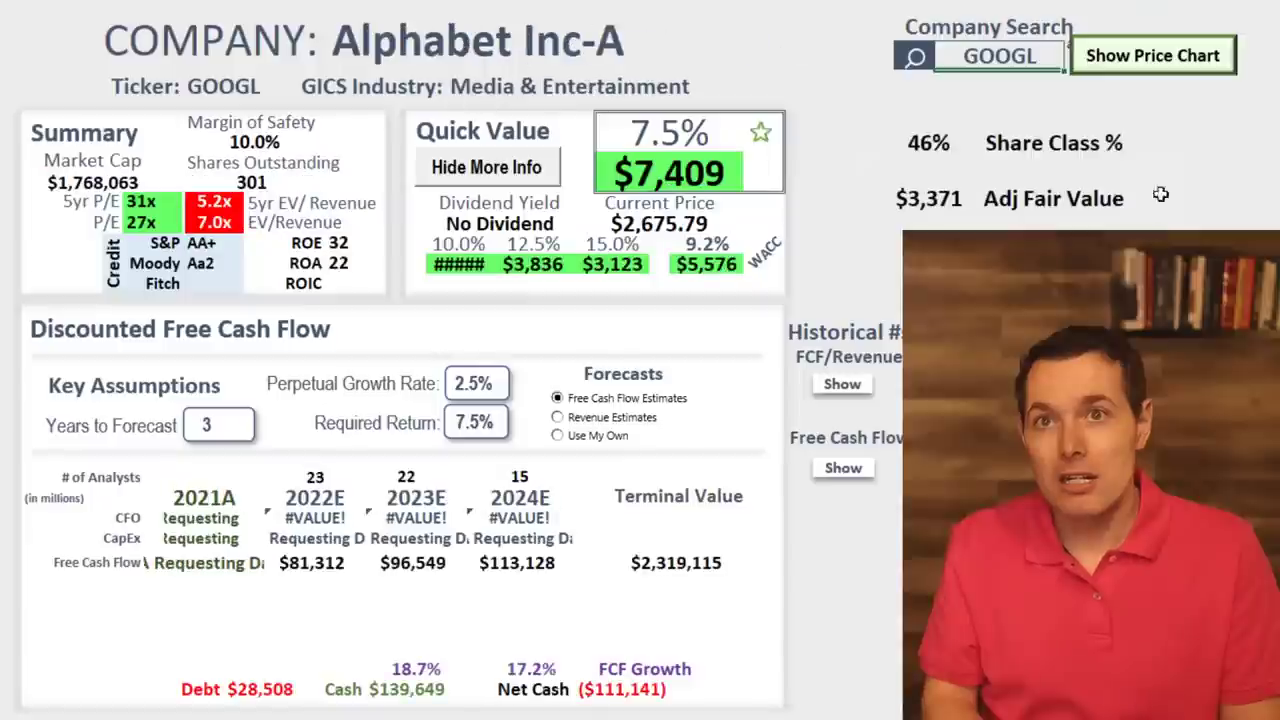
Compare the Class A share class percentage, Quick Value and current price with the adjusted fair value.
{"action": "left_click", "coordinate": [928, 155]}
{"action": "left_click", "coordinate": [926, 136]}
{"action": "left_click", "coordinate": [654, 175]}
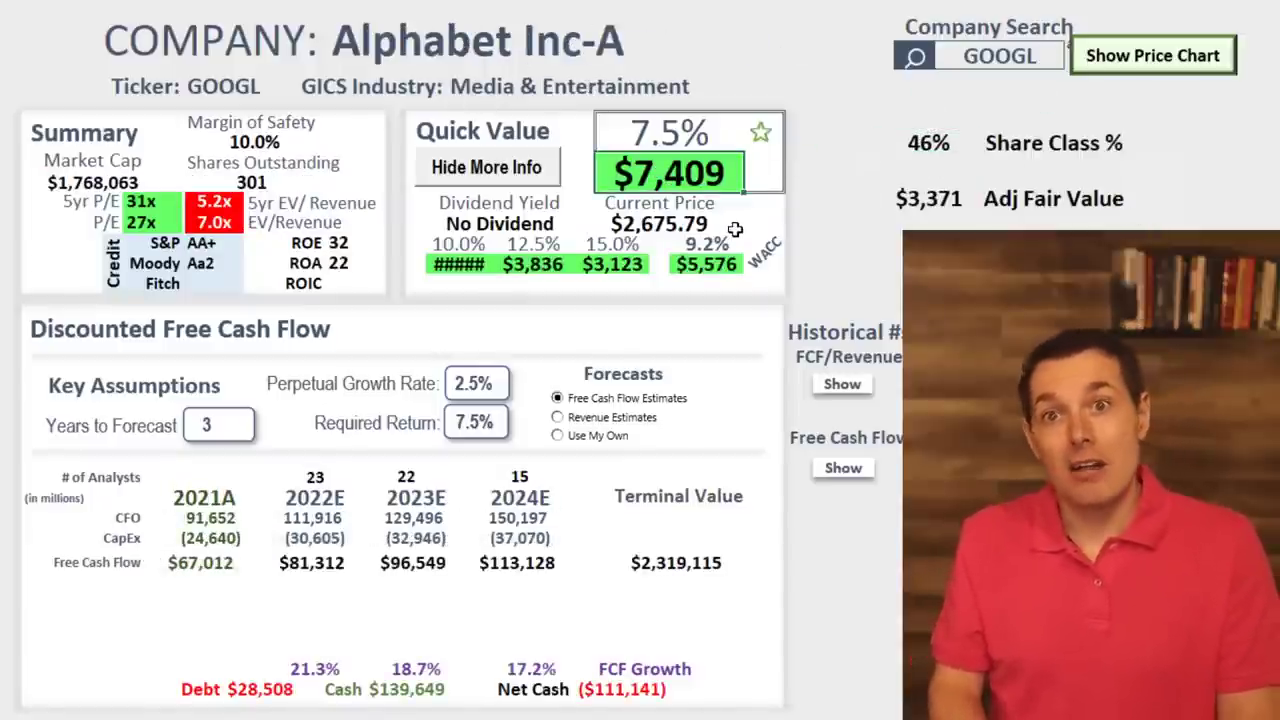
{"action": "left_click", "coordinate": [915, 193]}
{"action": "left_click", "coordinate": [706, 178]}
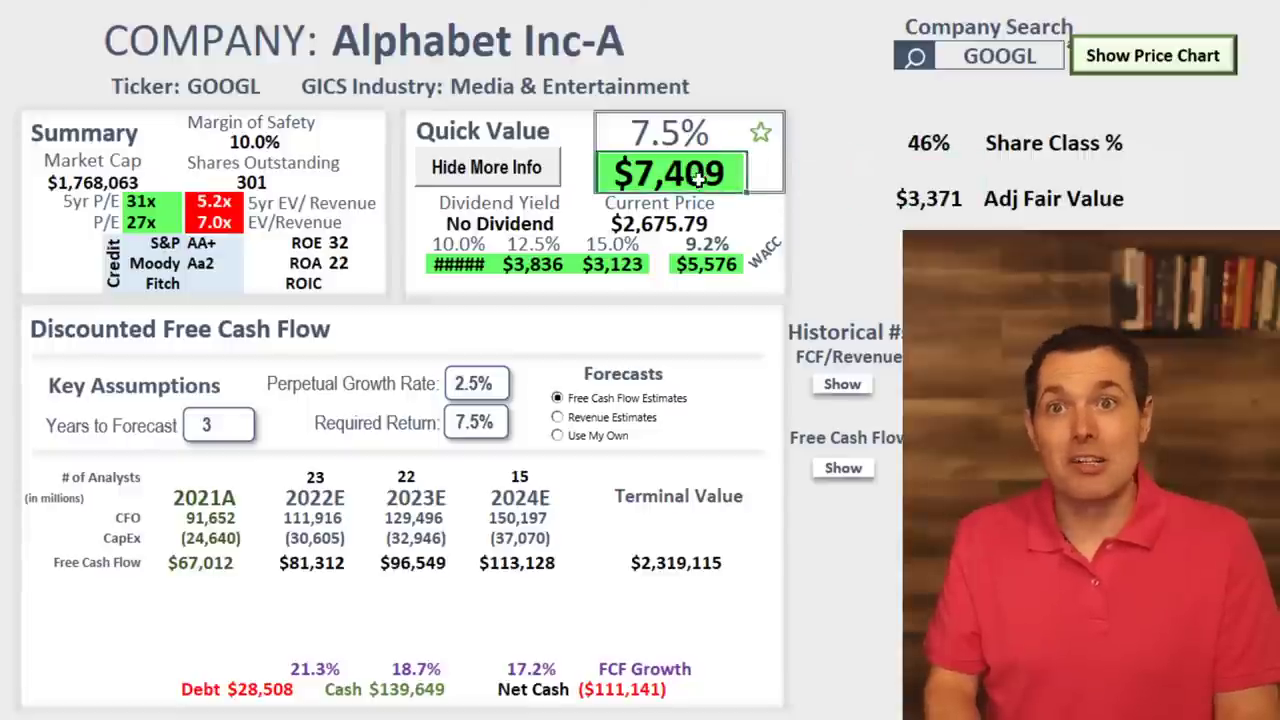
{"action": "left_click", "coordinate": [662, 222]}
{"action": "left_click", "coordinate": [942, 196]}
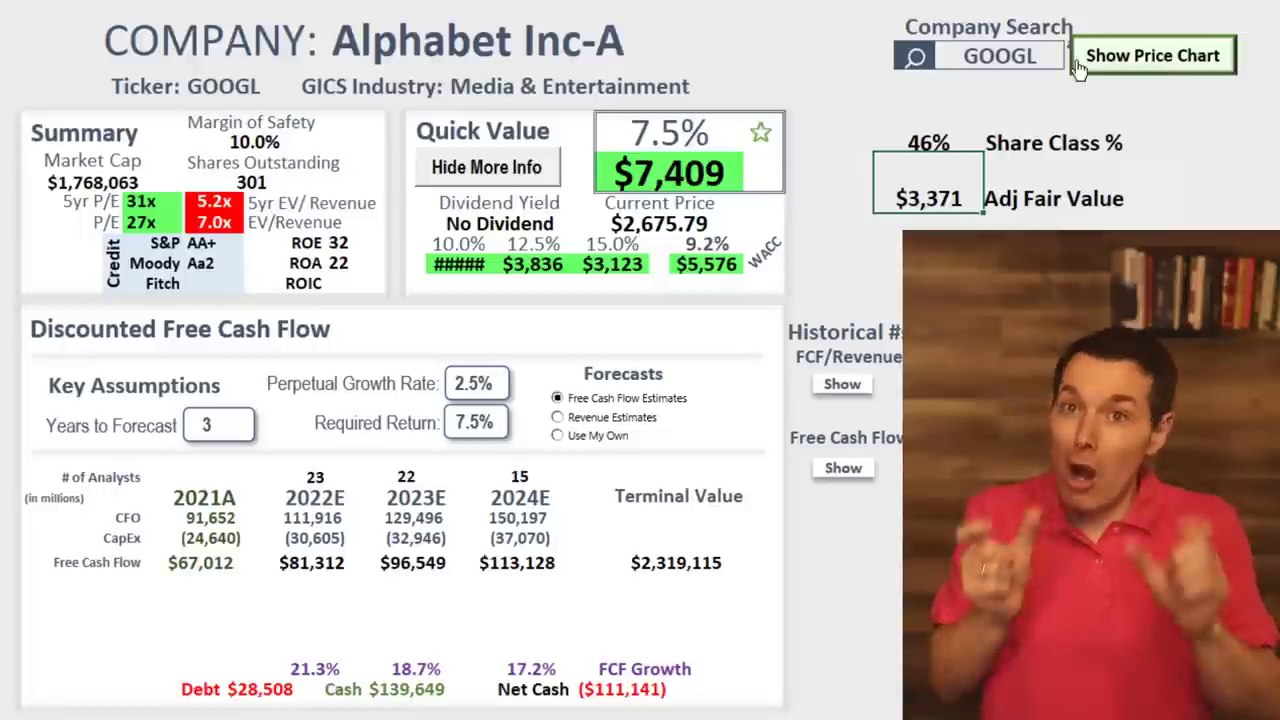
Replace the company search ticker with PLTR to load Palantir's valuation.
{"action": "left_click", "coordinate": [1030, 56]}
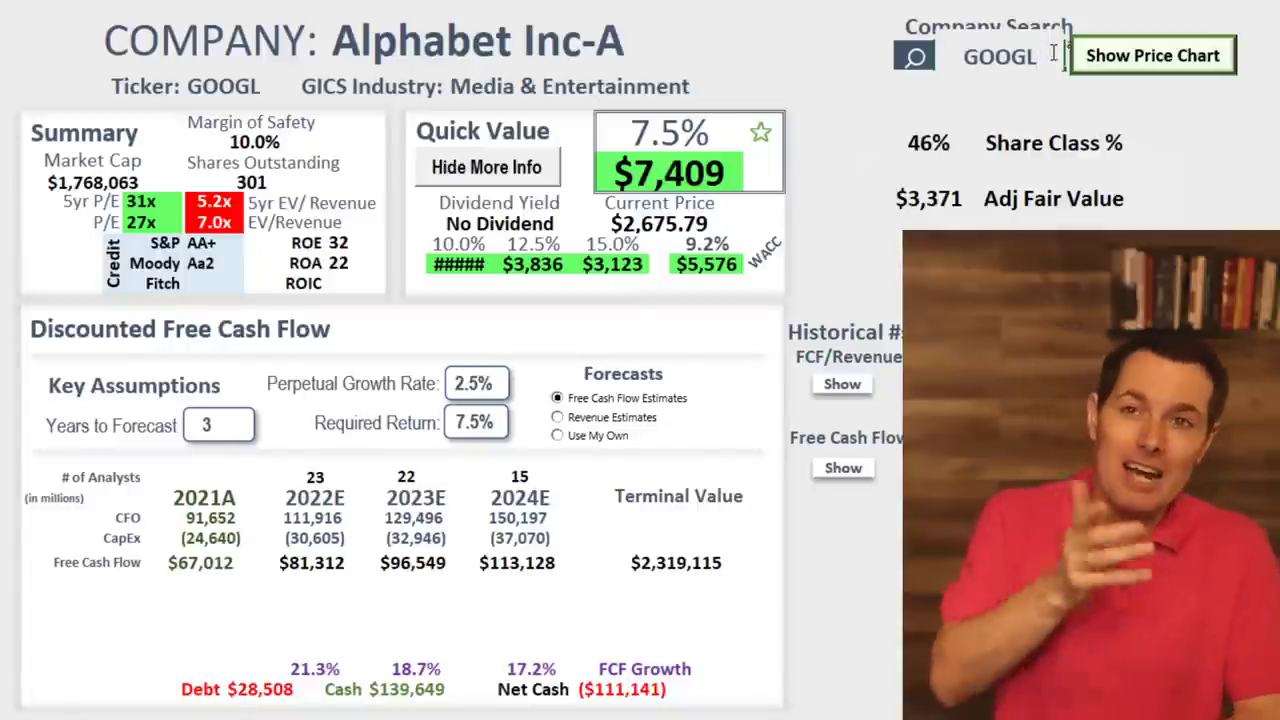
{"action": "key", "text": "BackSpace"}
{"action": "key", "text": "BackSpace"}
{"action": "key", "text": "BackSpace"}
{"action": "key", "text": "BackSpace"}
{"action": "key", "text": "BackSpace"}
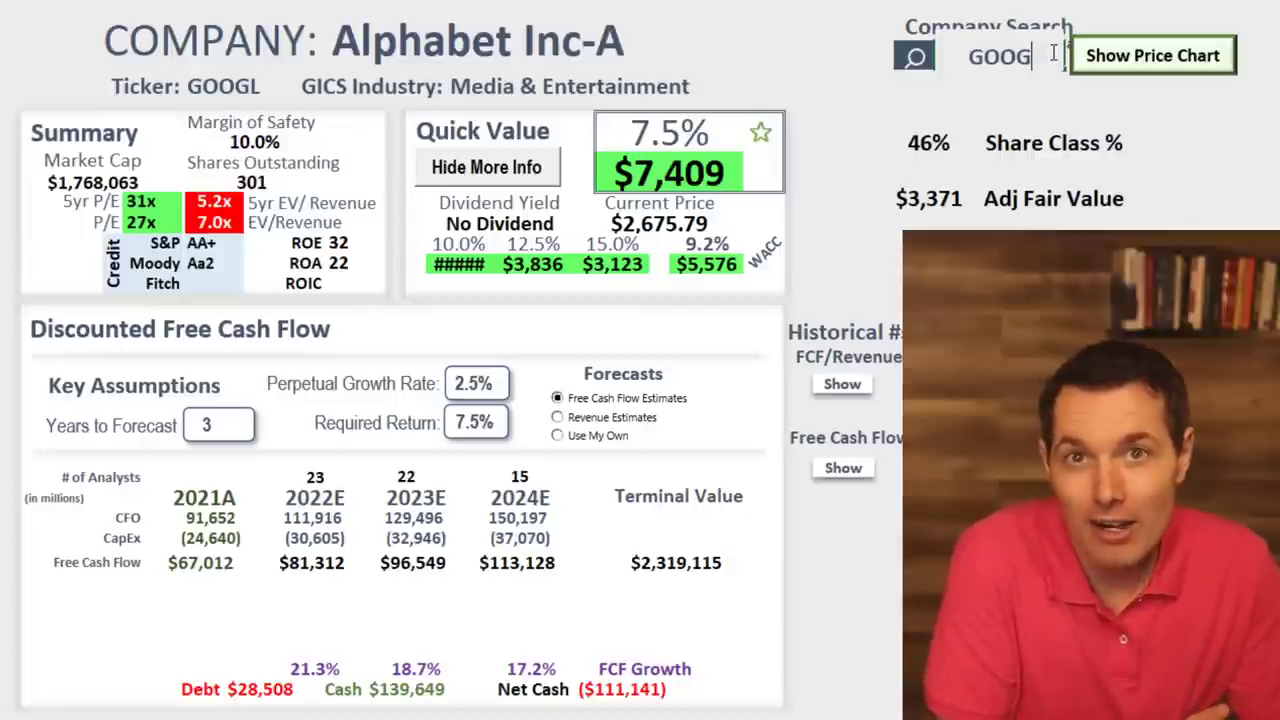
{"action": "type", "text": "P"}
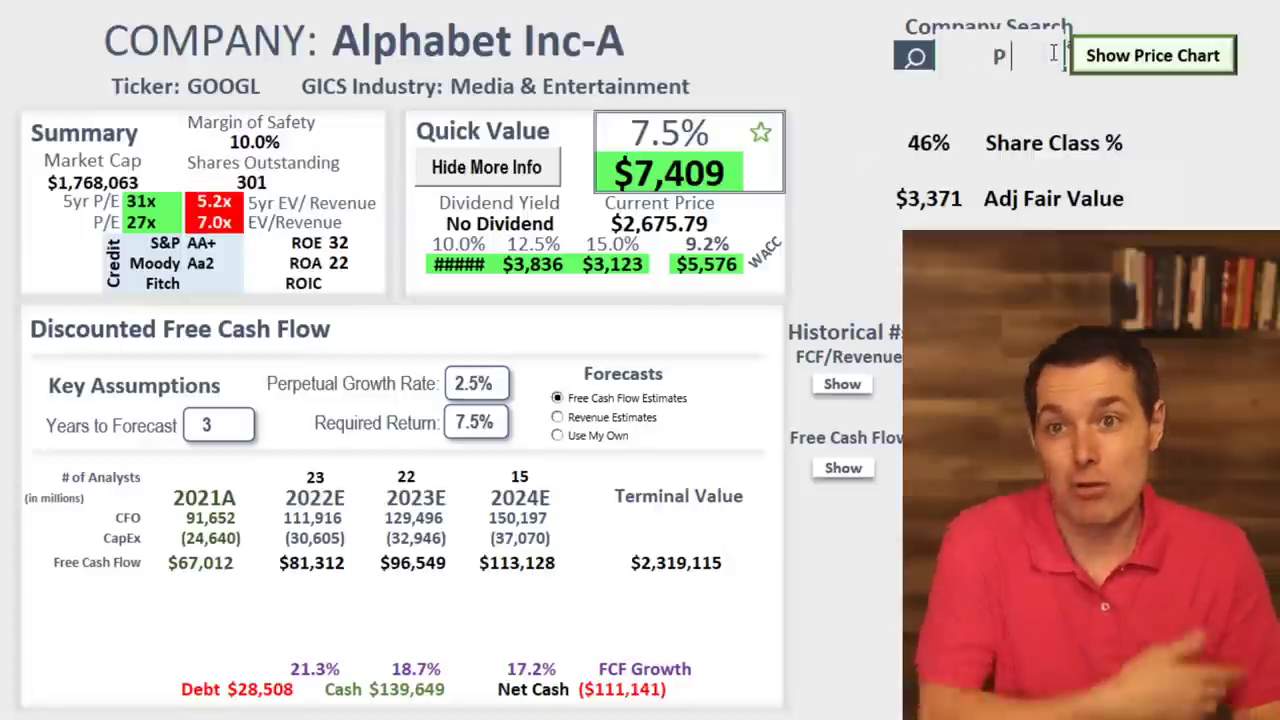
{"action": "type", "text": "LTR"}
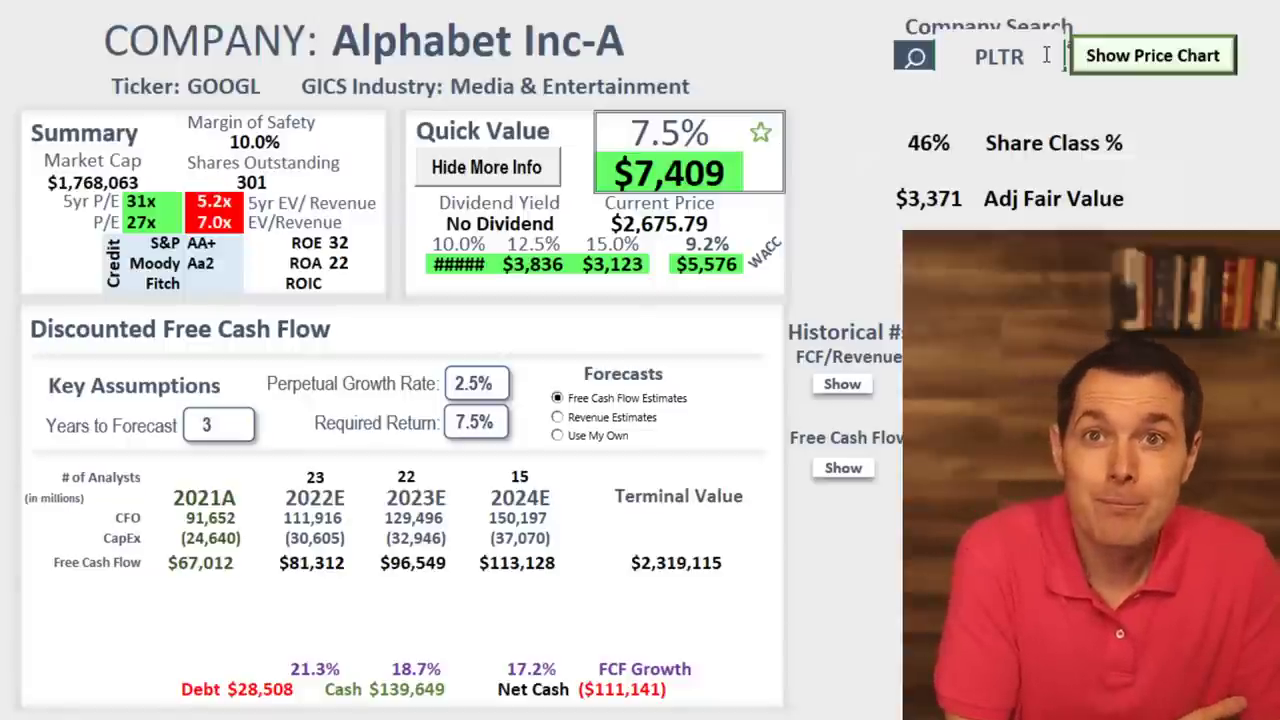
{"action": "key", "text": "Return"}
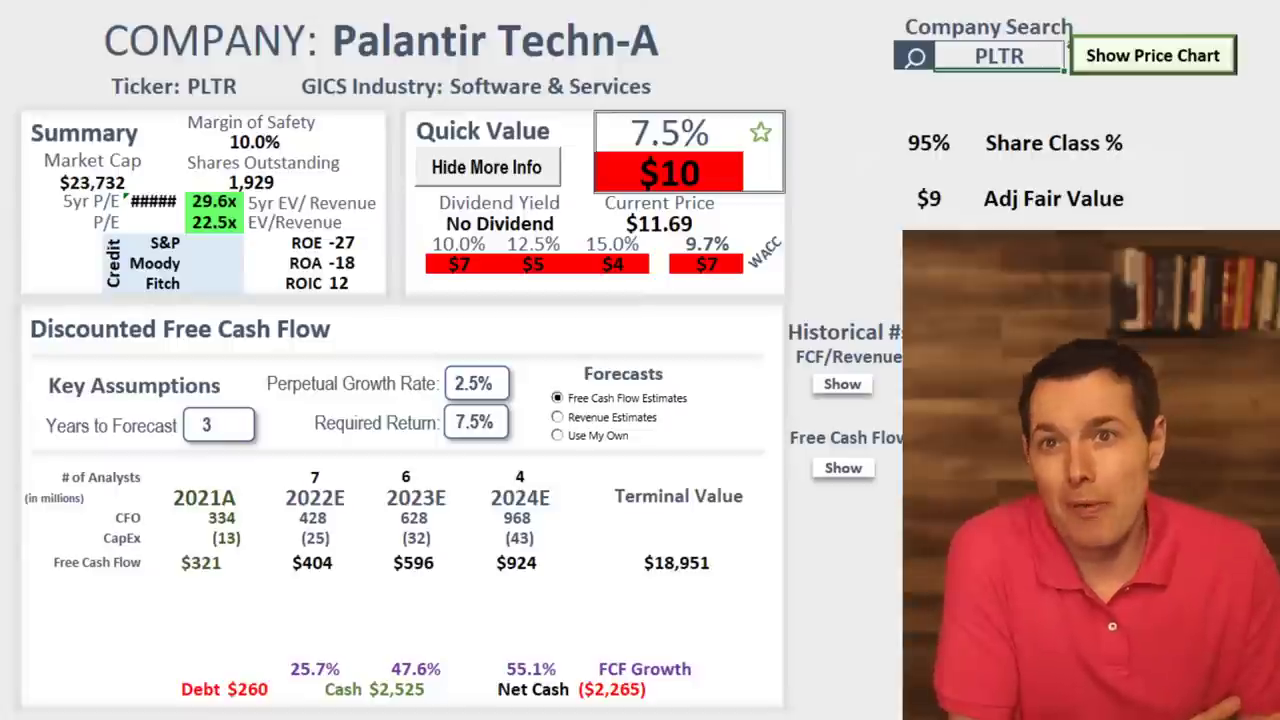
Examine Palantir's Quick Value, current price, forecast free cash flow growth rates and free cash flow from 2021 to 2024.
{"action": "left_click", "coordinate": [715, 180]}
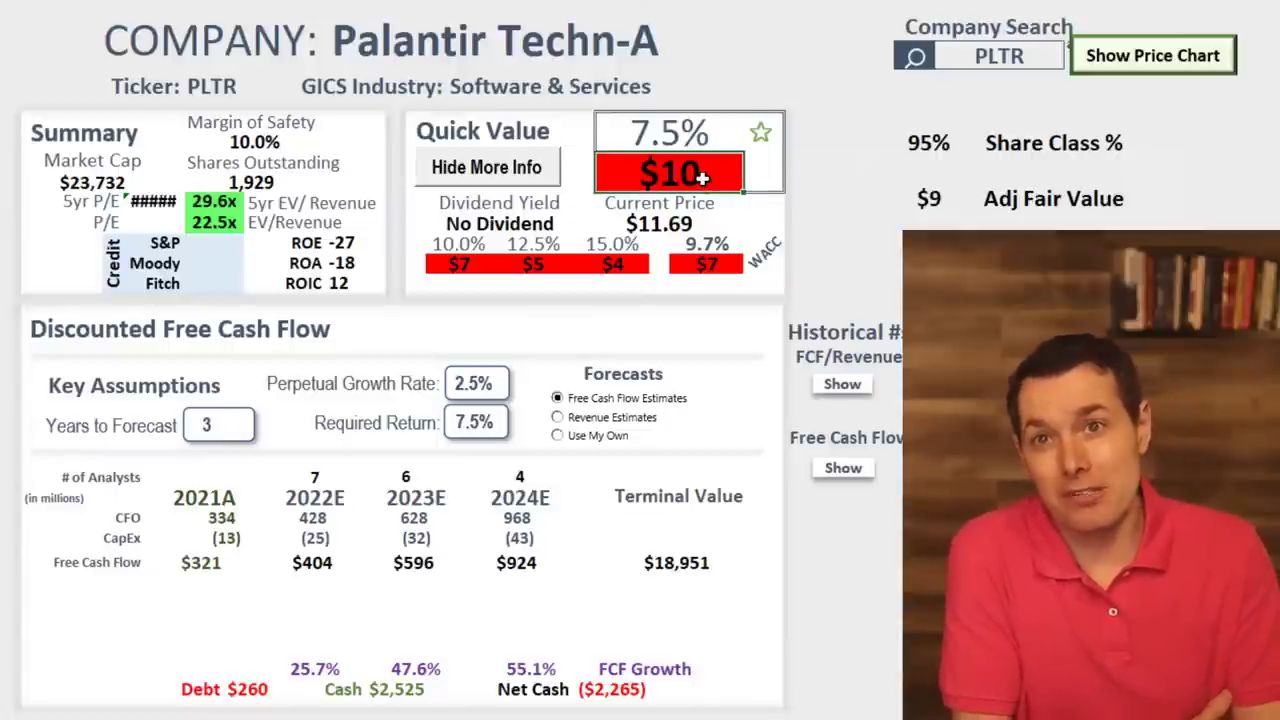
{"action": "left_click", "coordinate": [672, 222]}
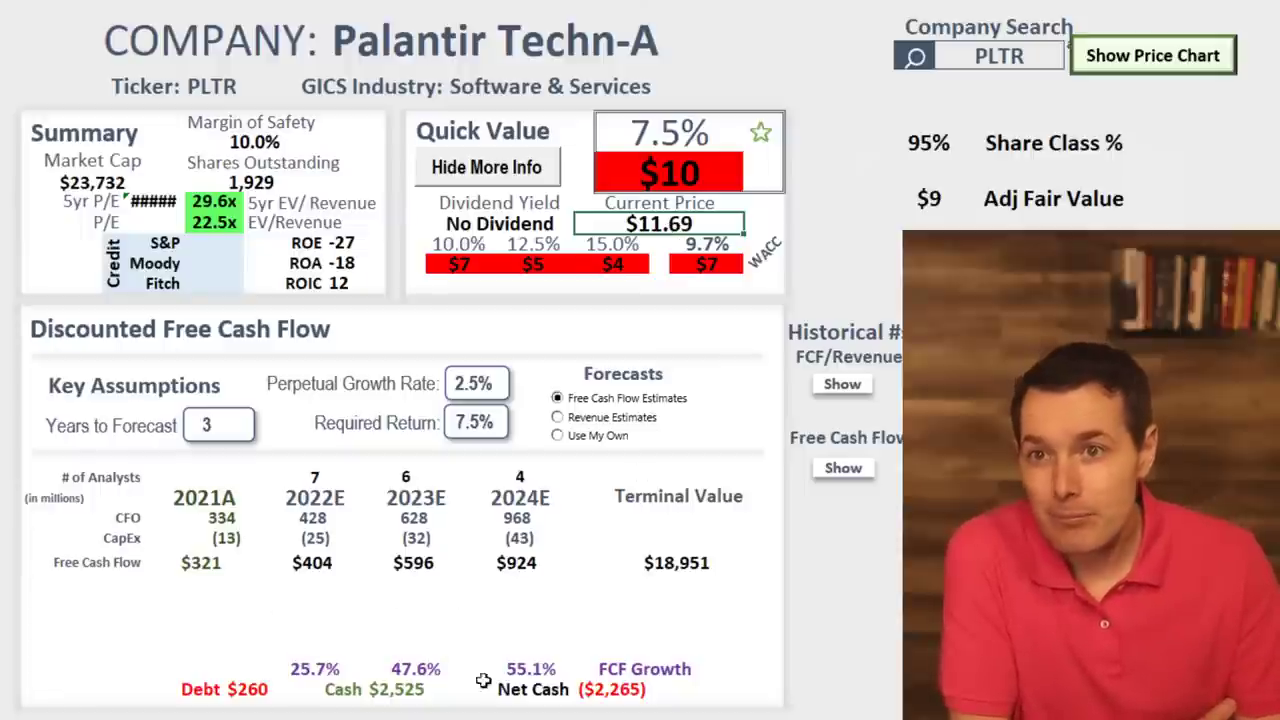
{"action": "left_click_drag", "start_coordinate": [540, 675], "coordinate": [340, 680]}
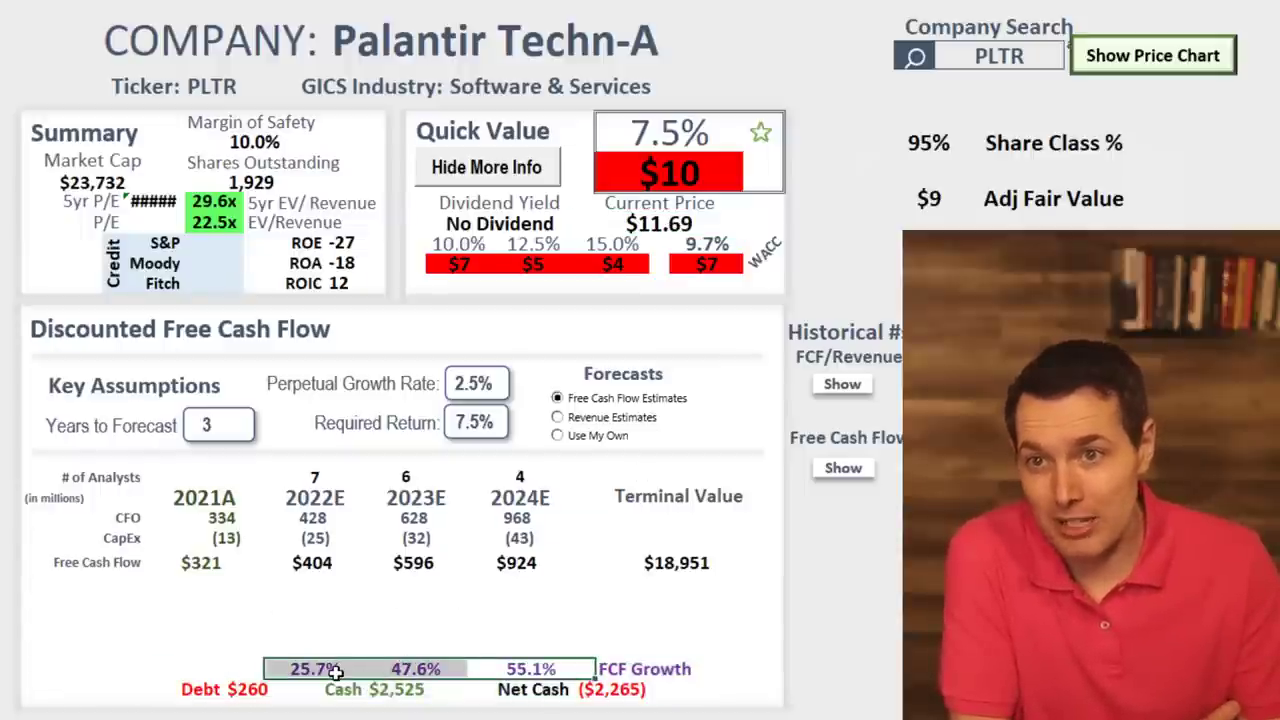
{"action": "left_click", "coordinate": [212, 565]}
{"action": "left_click_drag", "start_coordinate": [212, 566], "coordinate": [490, 570]}
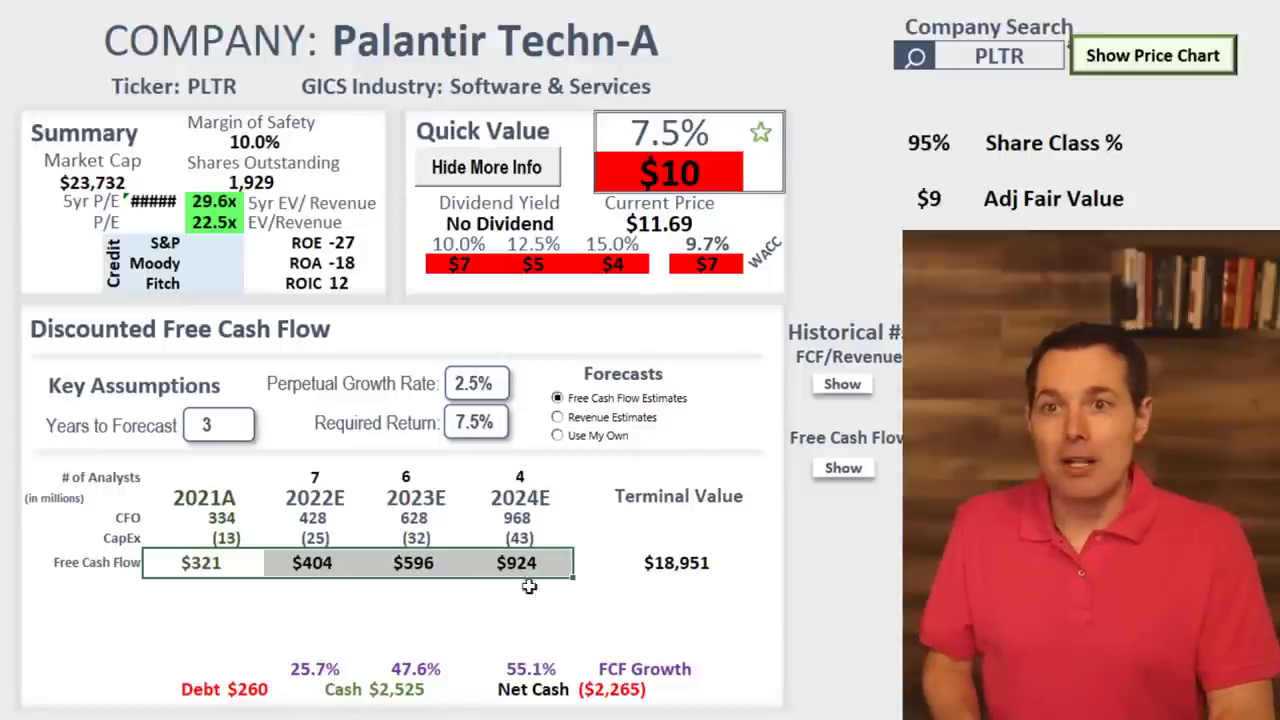
{"action": "left_click", "coordinate": [570, 637]}
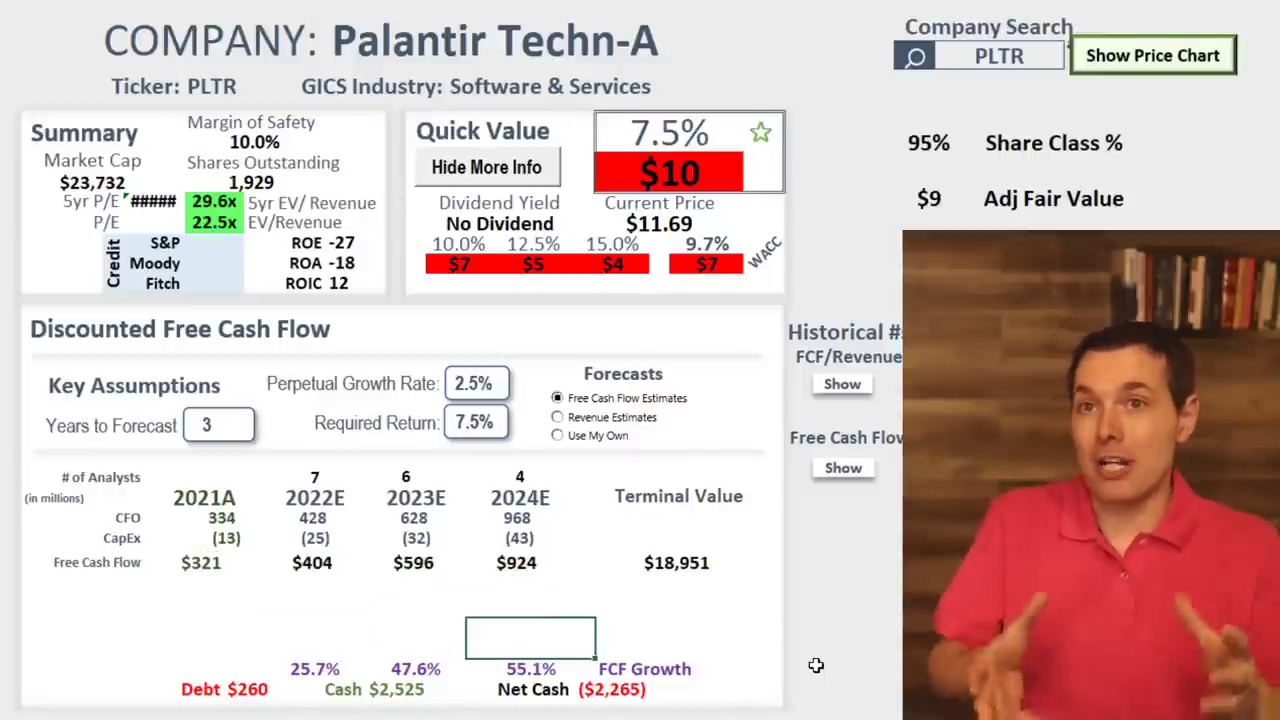
Compare Palantir's Quick Value at the 7.5% required return with its current price.
{"action": "left_click", "coordinate": [697, 174]}
{"action": "left_click", "coordinate": [697, 174]}
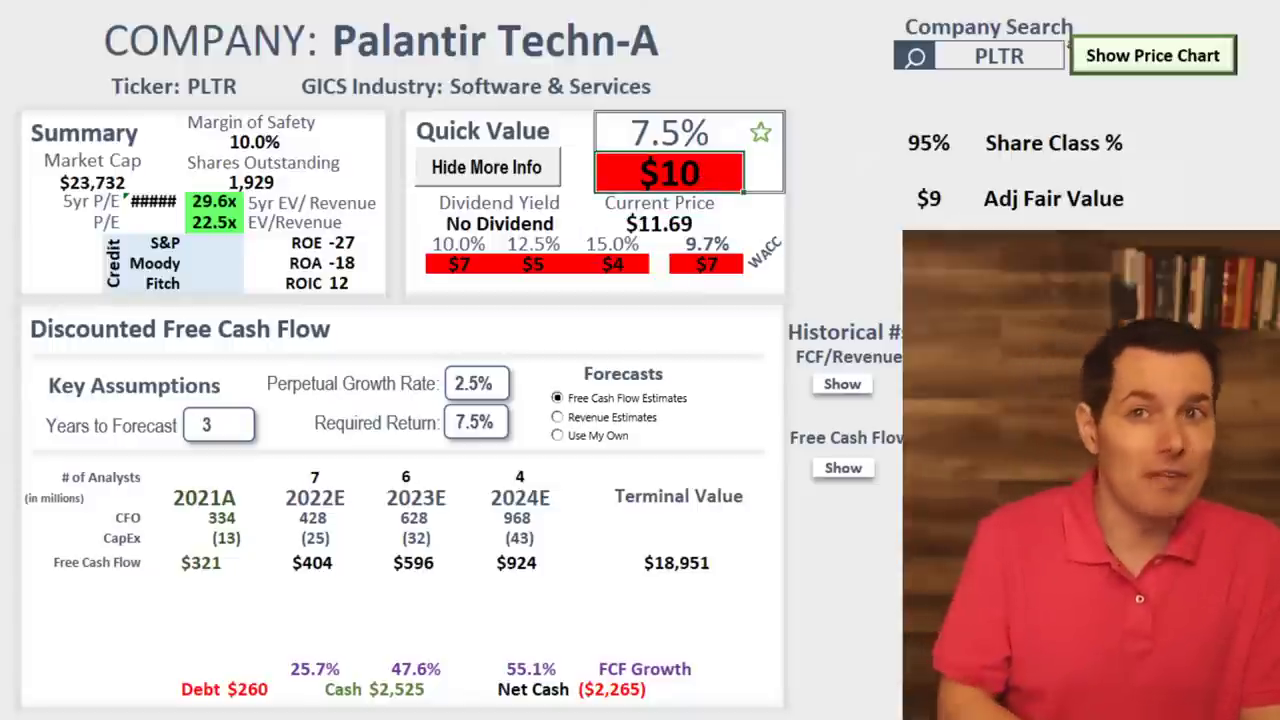
{"action": "left_click", "coordinate": [680, 218]}
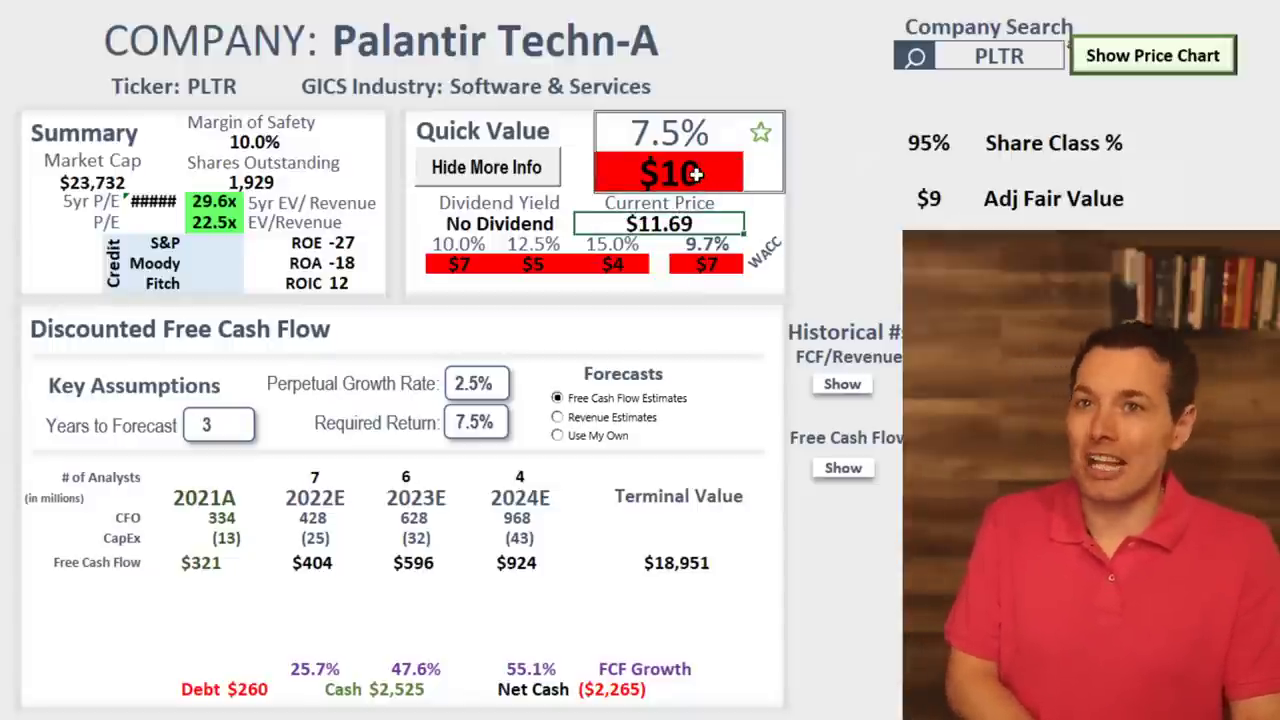
{"action": "left_click", "coordinate": [697, 175]}
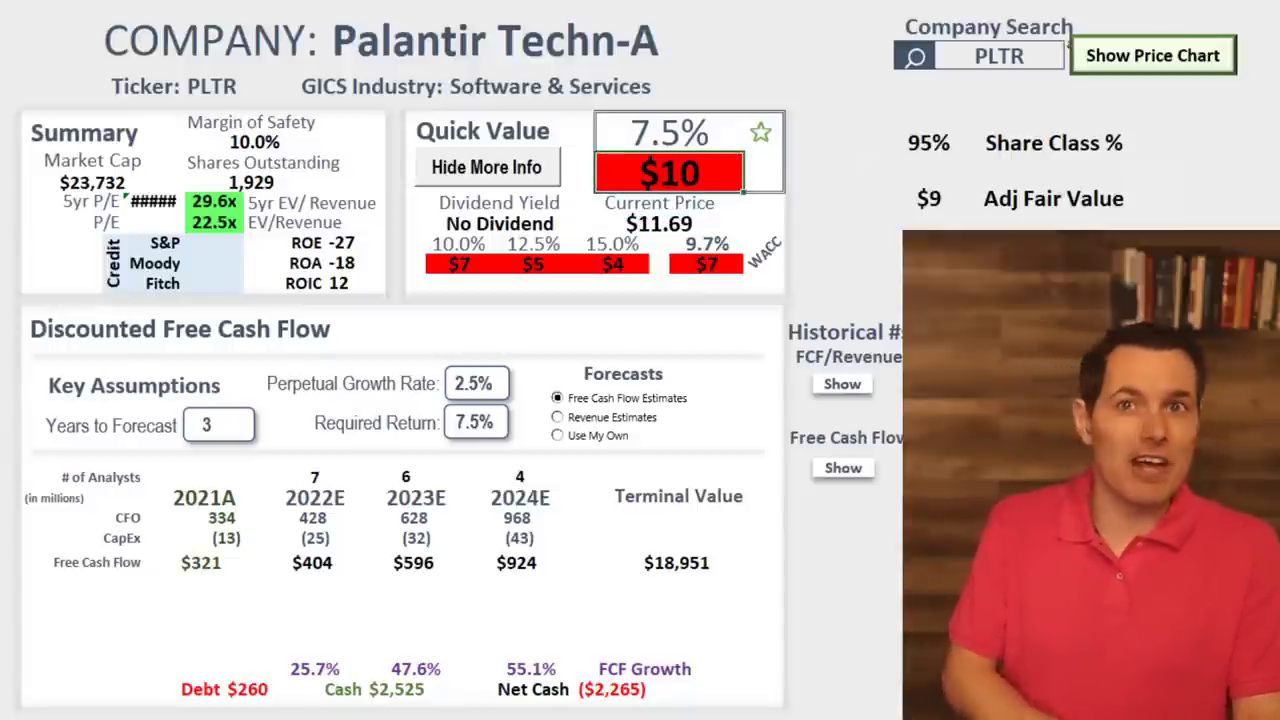
Examine Palantir's 2024 free cash flow, CapEx and yearly growth rates, plus its share class percentage and adjusted fair value.
{"action": "left_click", "coordinate": [517, 562]}
{"action": "left_click", "coordinate": [519, 538]}
{"action": "left_click_drag", "start_coordinate": [540, 670], "coordinate": [405, 669]}
{"action": "left_click", "coordinate": [272, 688]}
{"action": "left_click", "coordinate": [315, 669]}
{"action": "left_click", "coordinate": [410, 669]}
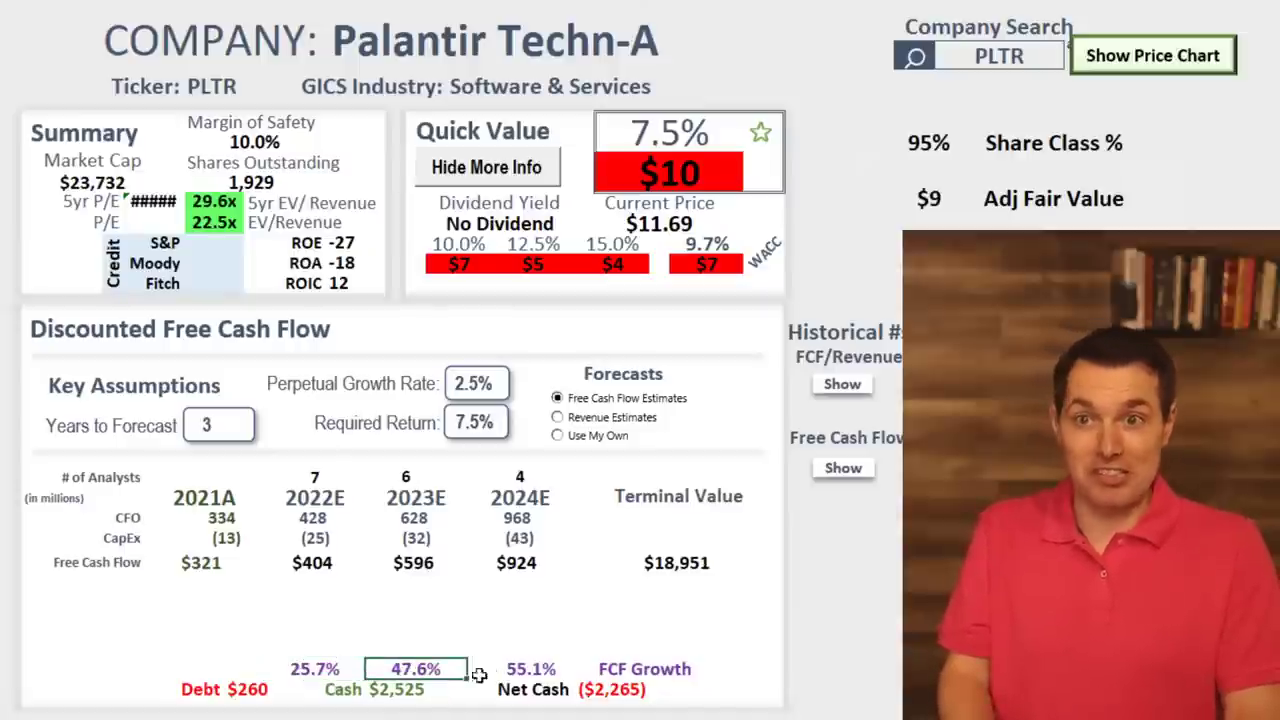
{"action": "left_click", "coordinate": [530, 669]}
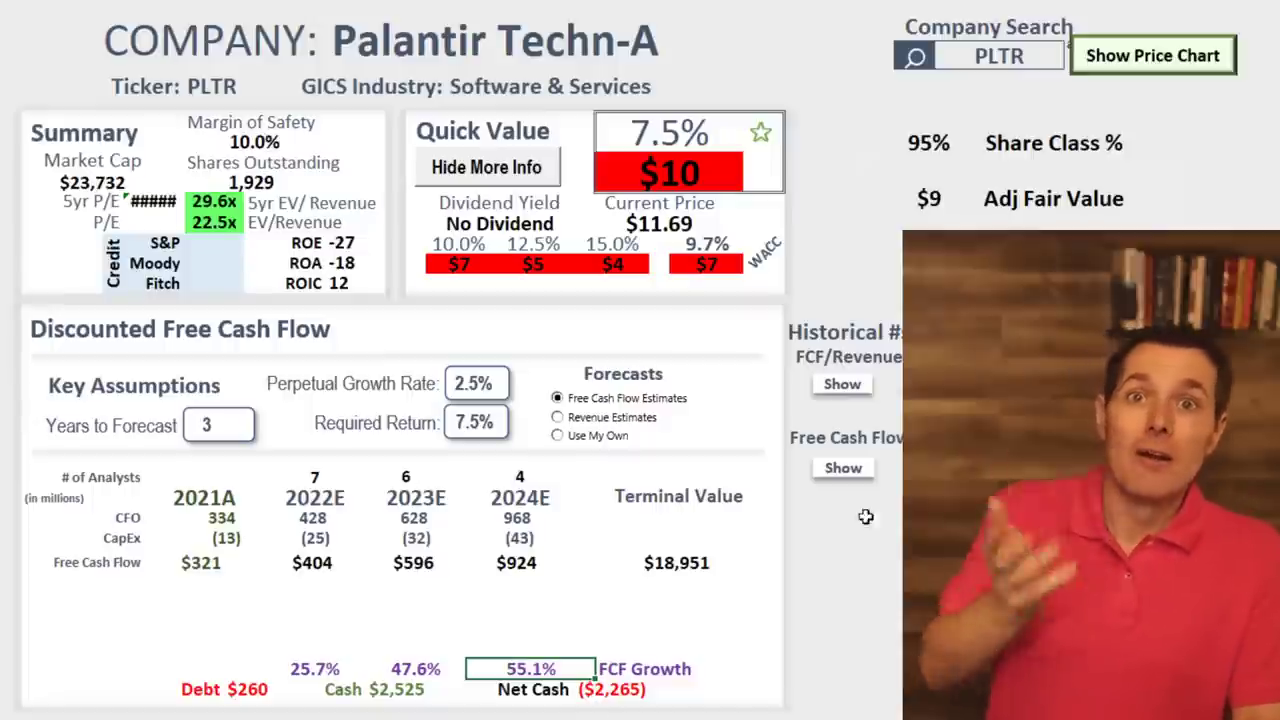
{"action": "left_click", "coordinate": [932, 142]}
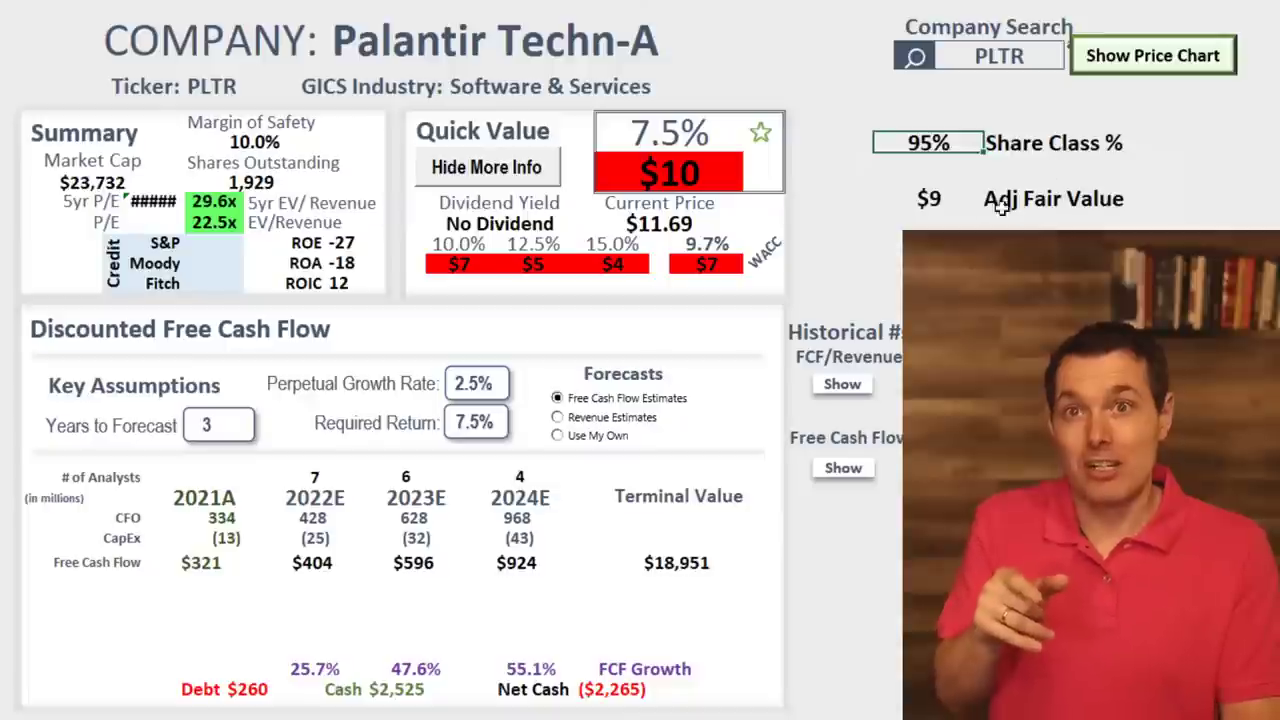
{"action": "left_click", "coordinate": [930, 205]}
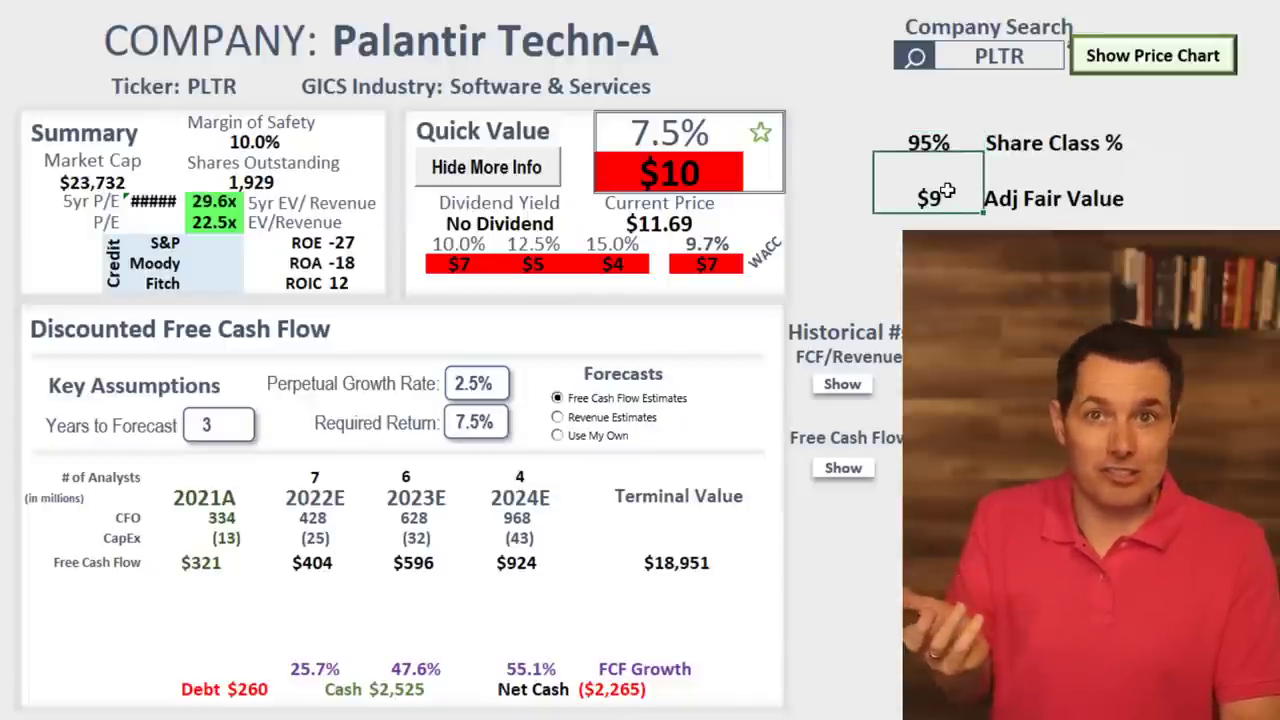
Show Palantir's adjusted fair value with two decimal places and return it to whole dollars.
{"action": "key", "text": "alt+h"}
{"action": "key", "text": "0"}
{"action": "key", "text": "alt+h"}
{"action": "key", "text": "0"}
{"action": "key", "text": "alt+h"}
{"action": "key", "text": "9"}
{"action": "key", "text": "alt+h"}
{"action": "key", "text": "9"}
Show Palantir's Quick Value at the 7.5% required return with two decimal places and undo that formatting.
{"action": "left_click", "coordinate": [710, 166]}
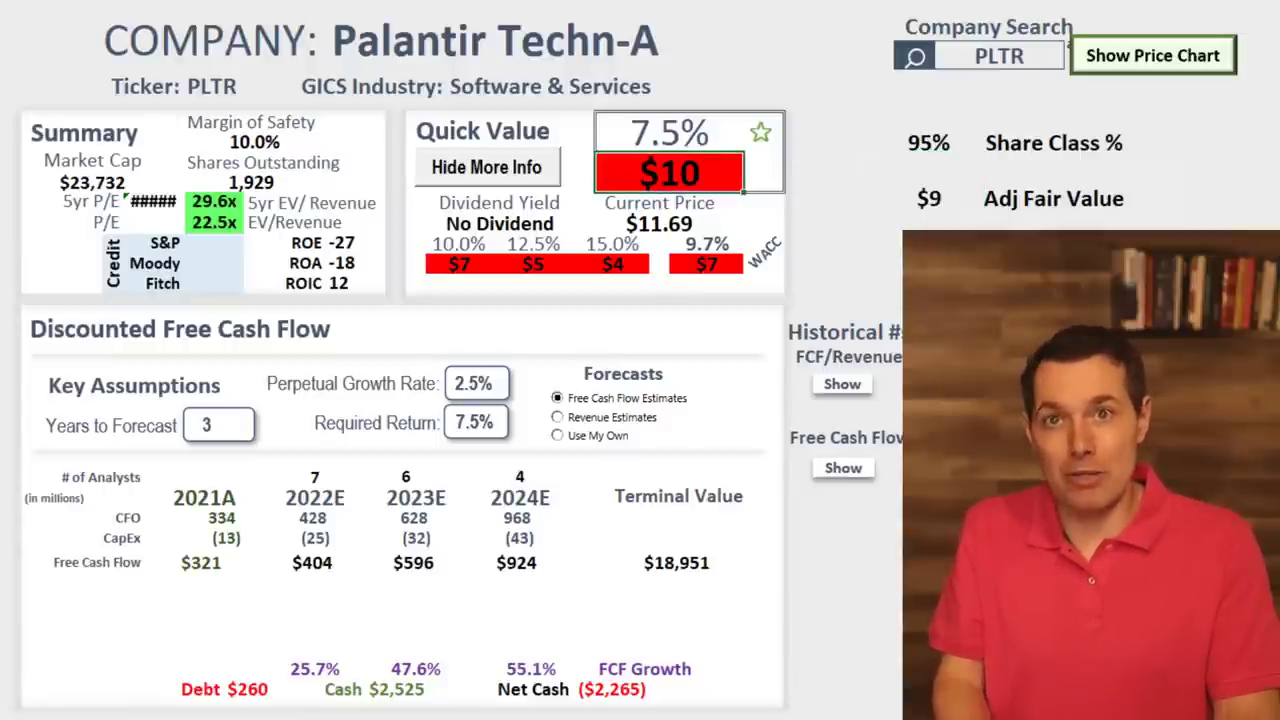
{"action": "key", "text": "alt+h"}
{"action": "key", "text": "0"}
{"action": "key", "text": "alt+h"}
{"action": "key", "text": "0"}
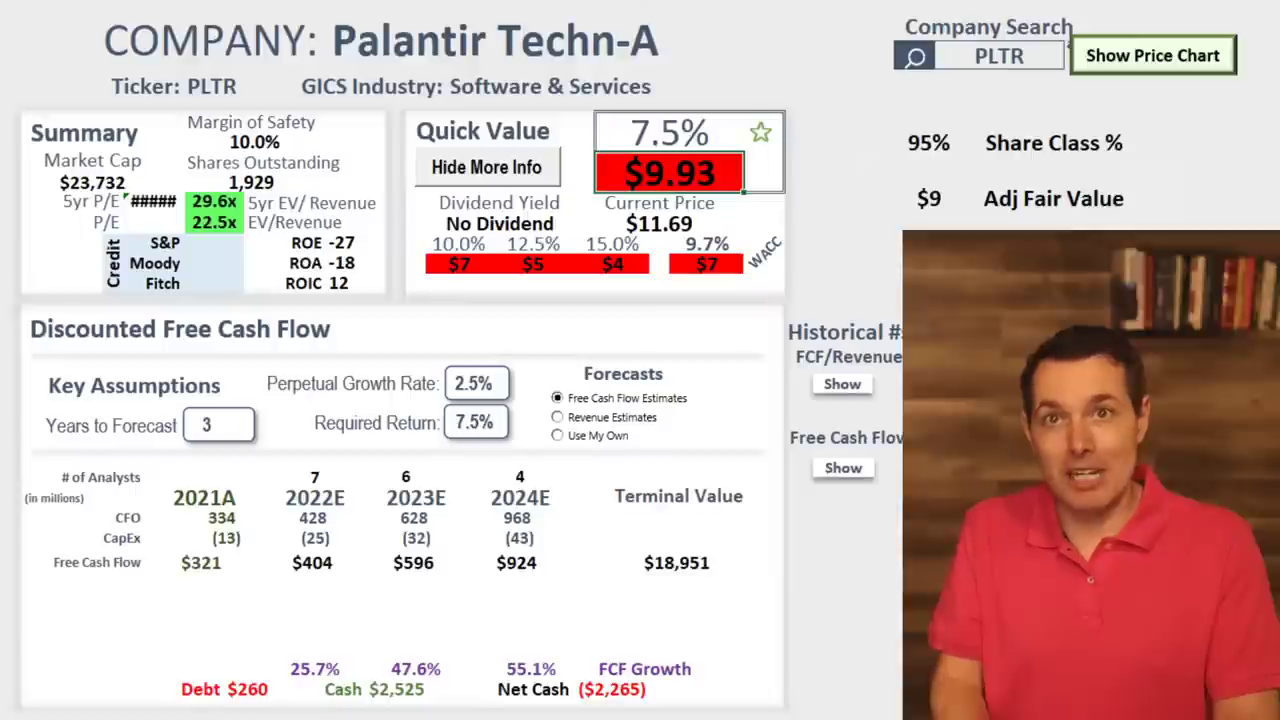
{"action": "key", "text": "ctrl+z"}
{"action": "key", "text": "ctrl+z"}
{"action": "left_click", "coordinate": [1045, 203]}
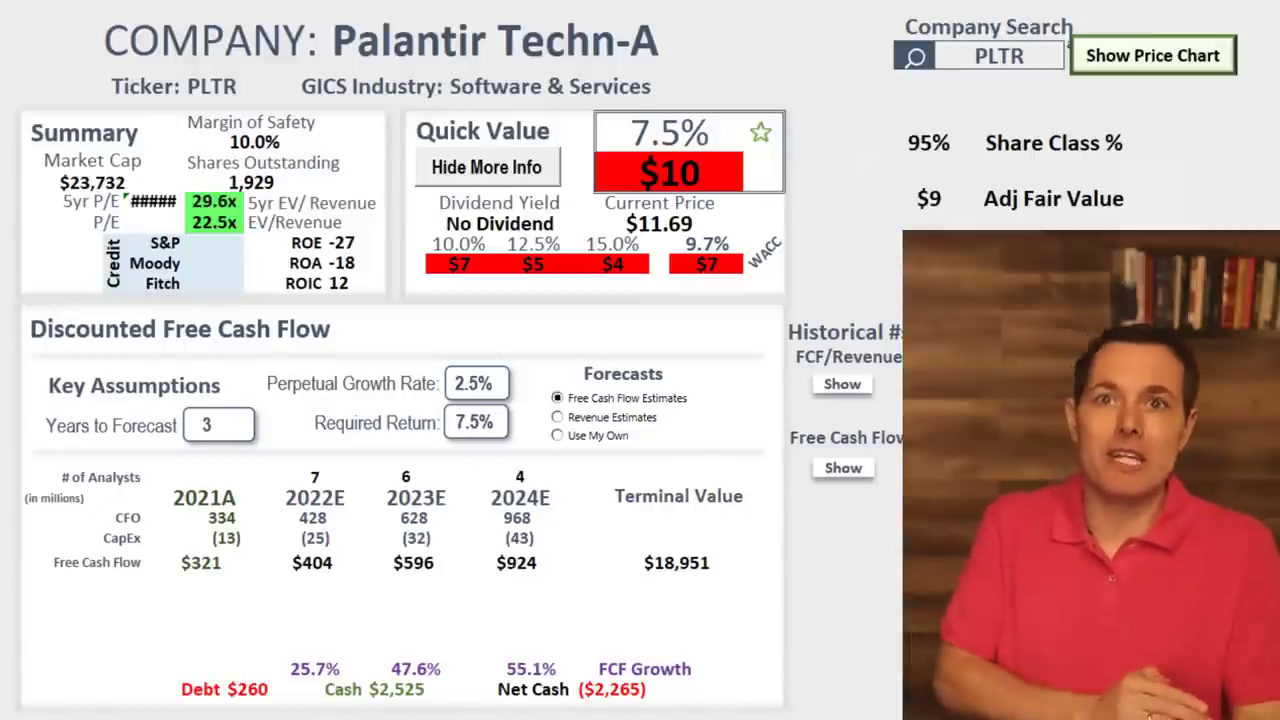
Replace the company search ticker with WHR to load Whirlpool's valuation.
{"action": "left_click", "coordinate": [1014, 46]}
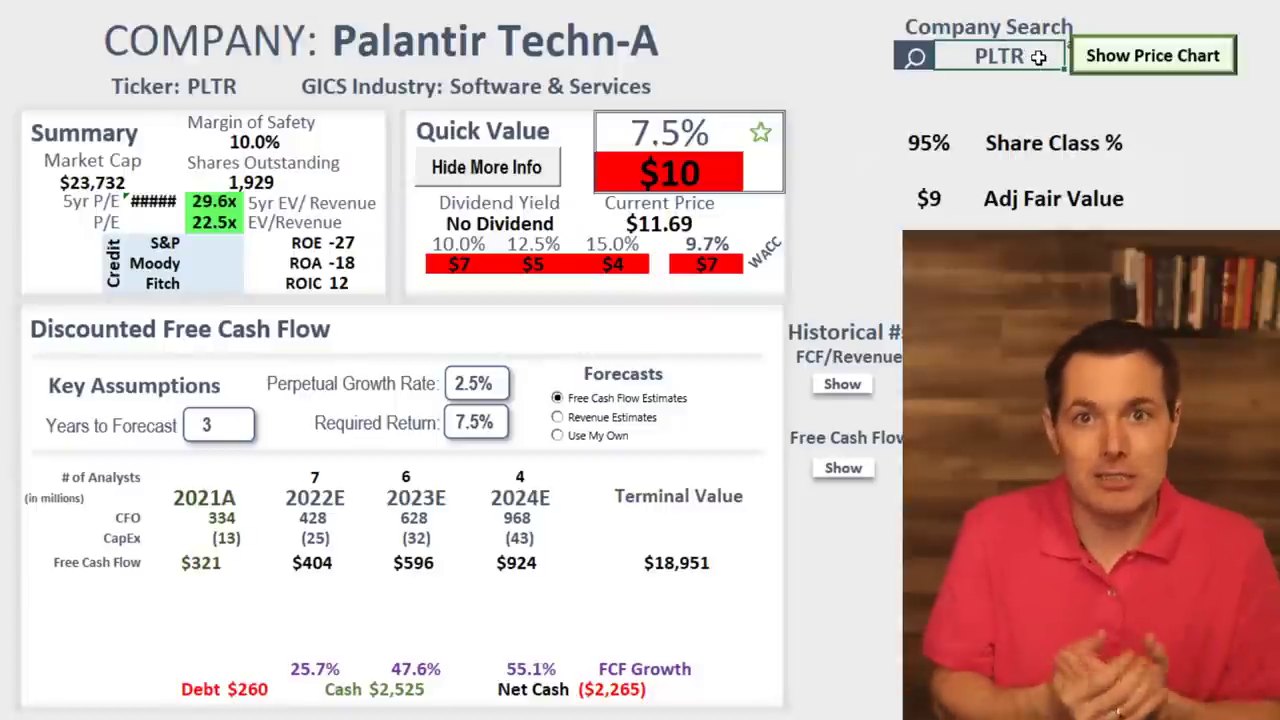
{"action": "double_click", "coordinate": [1036, 55]}
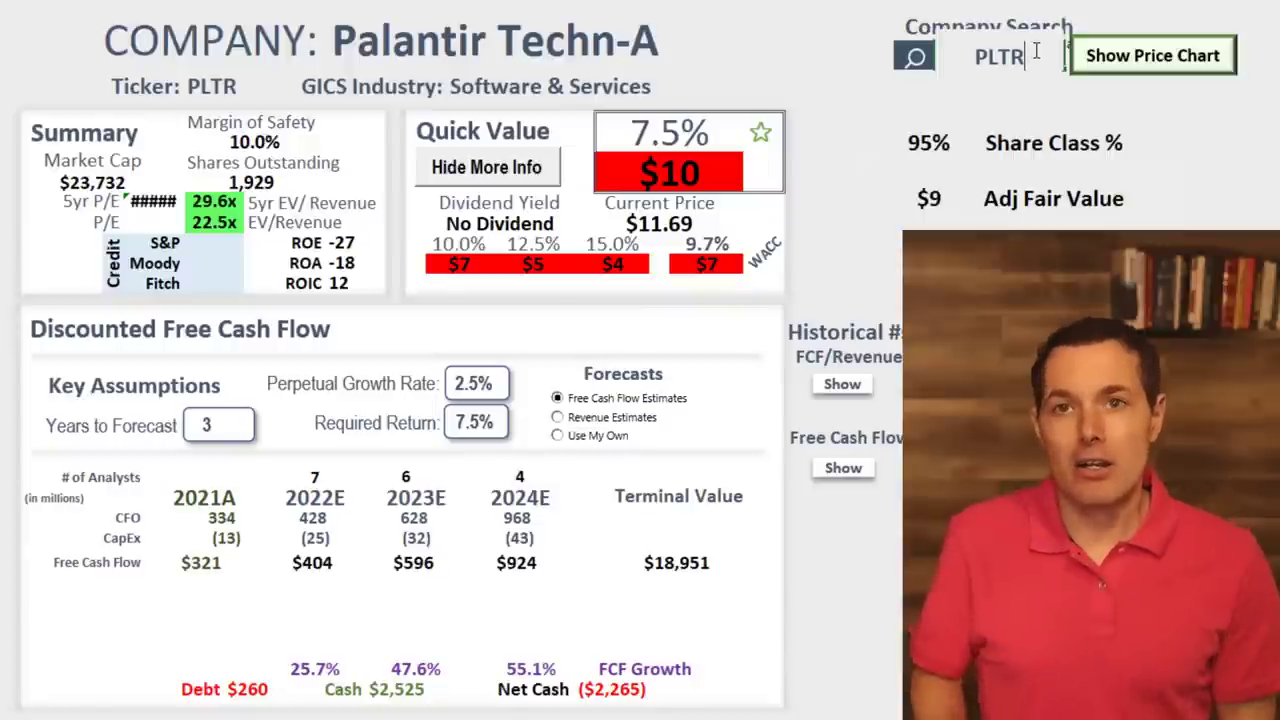
{"action": "key", "text": "BackSpace"}
{"action": "key", "text": "BackSpace"}
{"action": "key", "text": "BackSpace"}
{"action": "key", "text": "BackSpace"}
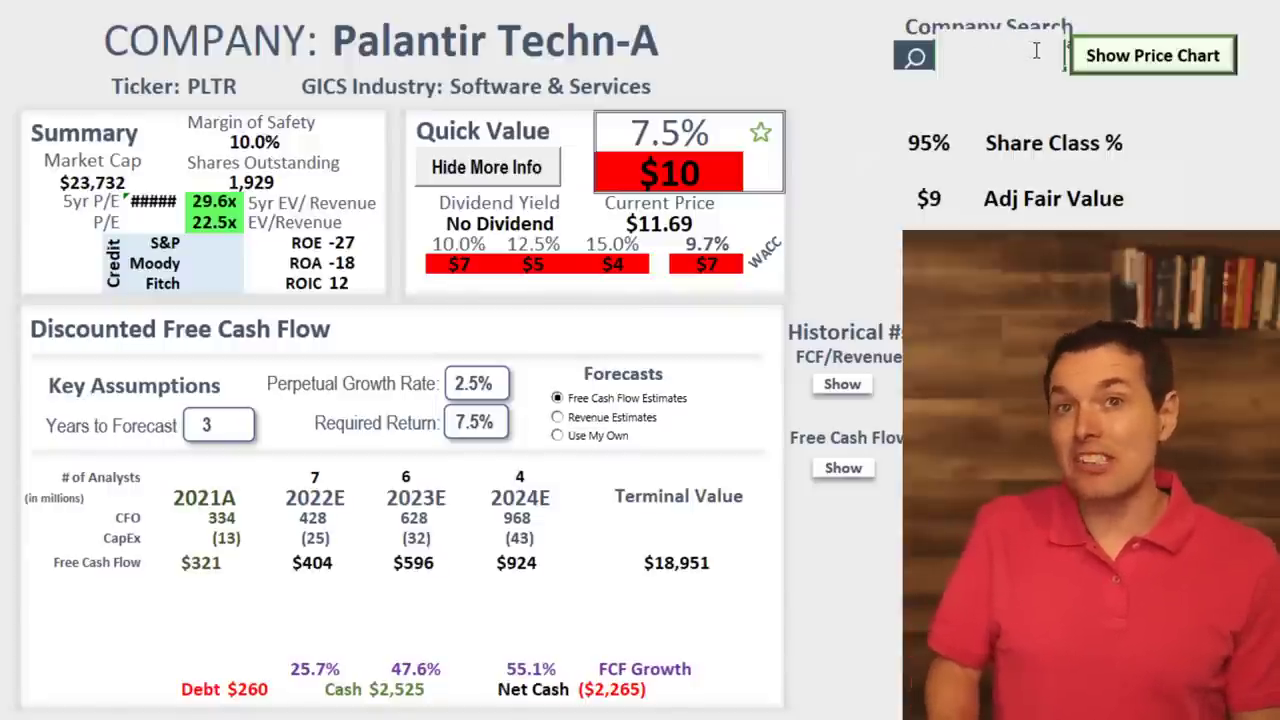
{"action": "type", "text": "WHR"}
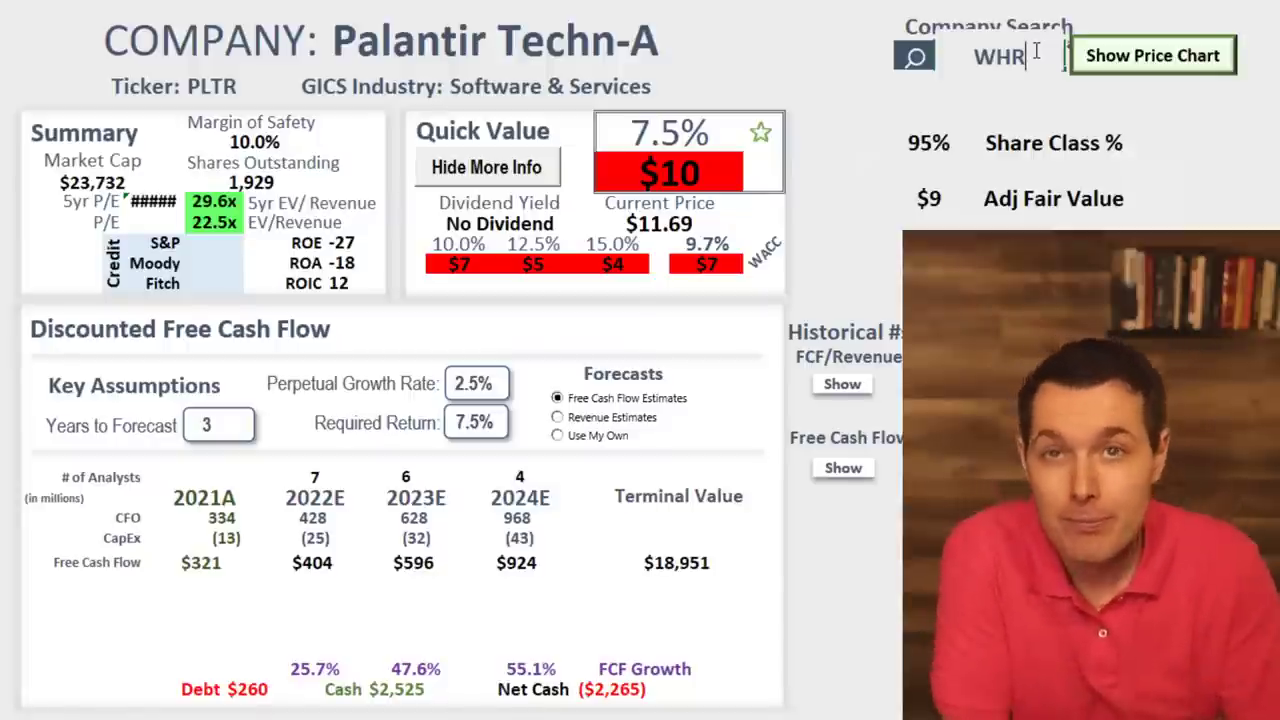
{"action": "key", "text": "Return"}
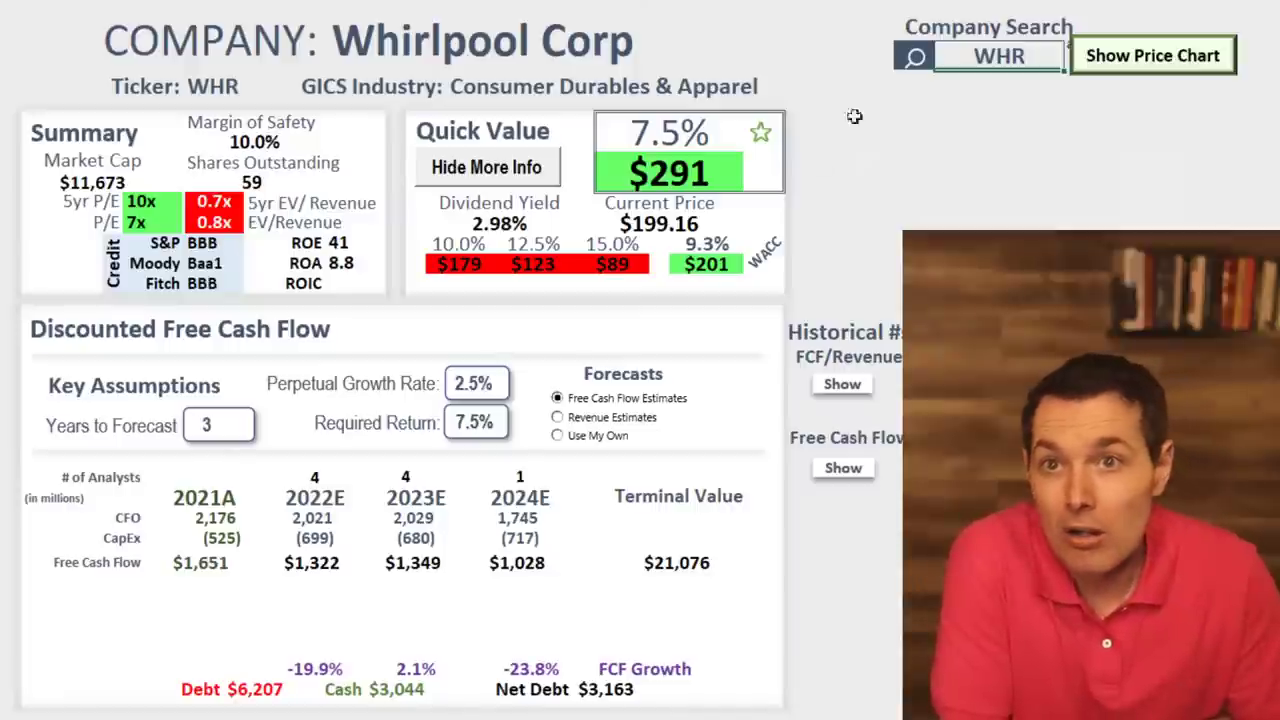
Compare Whirlpool's current price with its Quick Value at 7.5% and its WACC-based value, and check its P/E.
{"action": "left_click", "coordinate": [686, 222]}
{"action": "left_click", "coordinate": [684, 176]}
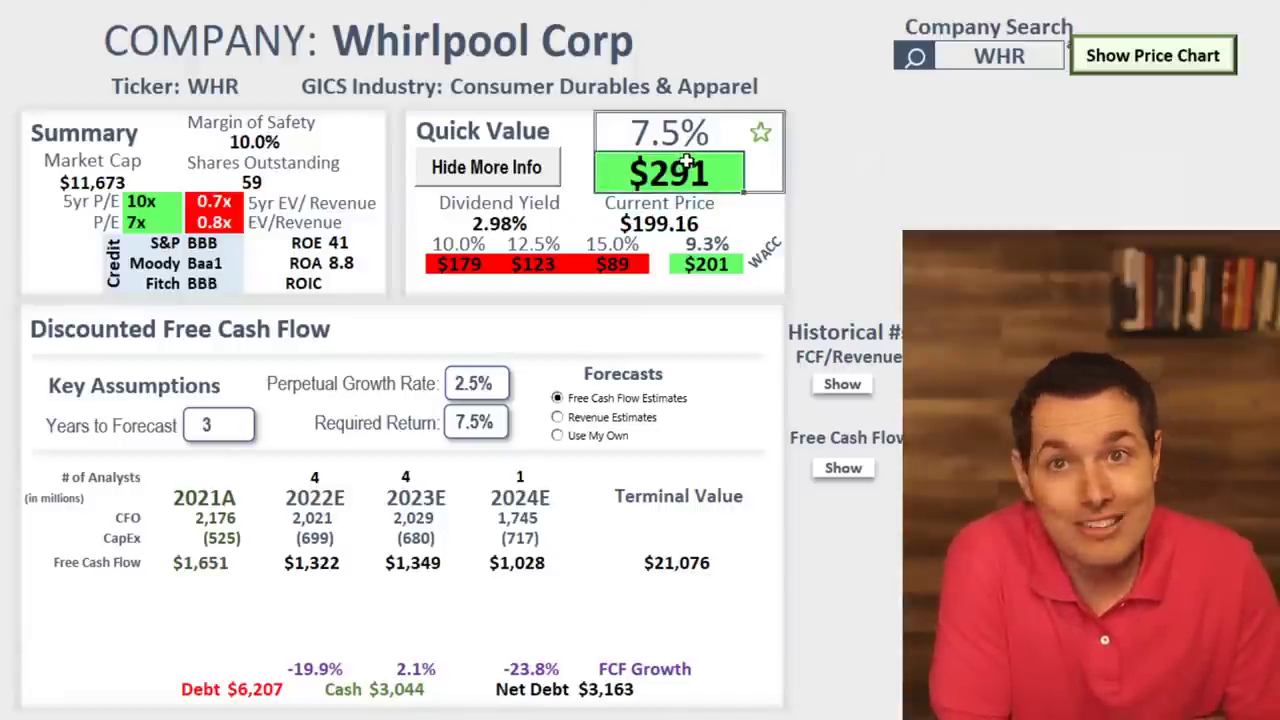
{"action": "left_click", "coordinate": [720, 263]}
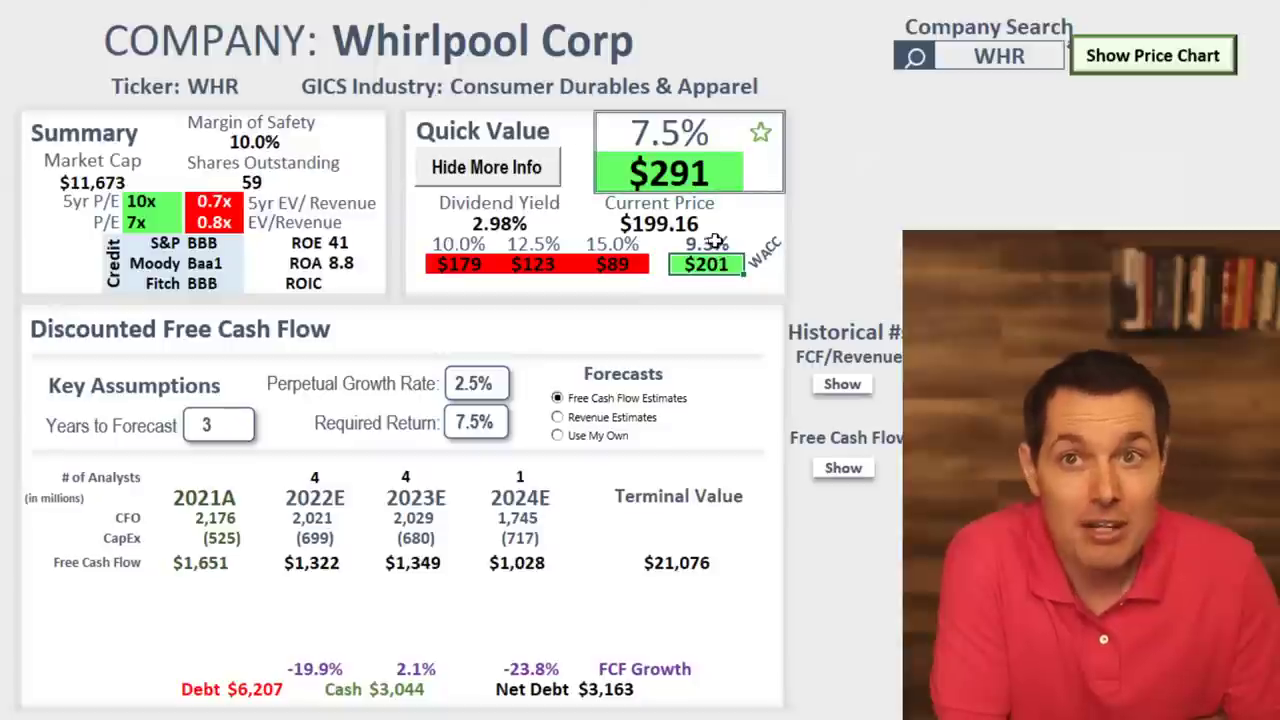
{"action": "left_click", "coordinate": [712, 242]}
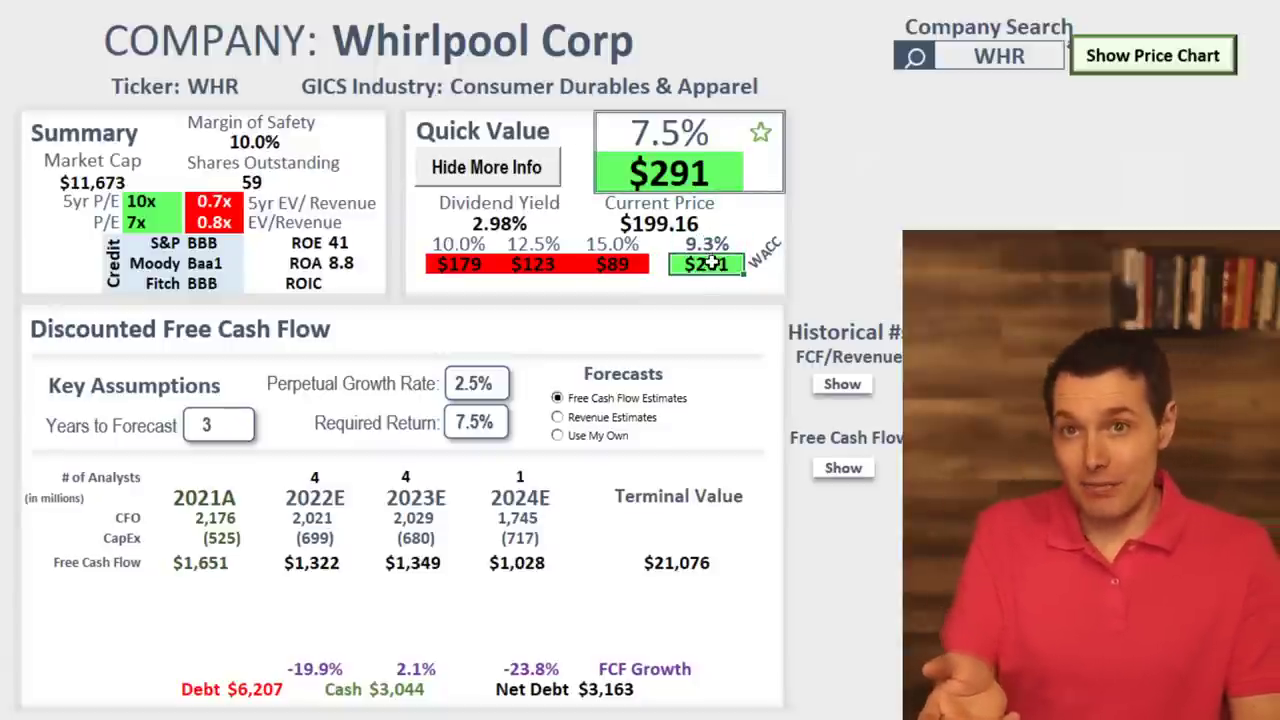
{"action": "left_click_drag", "start_coordinate": [712, 262], "coordinate": [758, 250]}
{"action": "left_click", "coordinate": [700, 172]}
{"action": "left_click", "coordinate": [962, 219]}
{"action": "key", "text": "ctrl+bracketleft"}
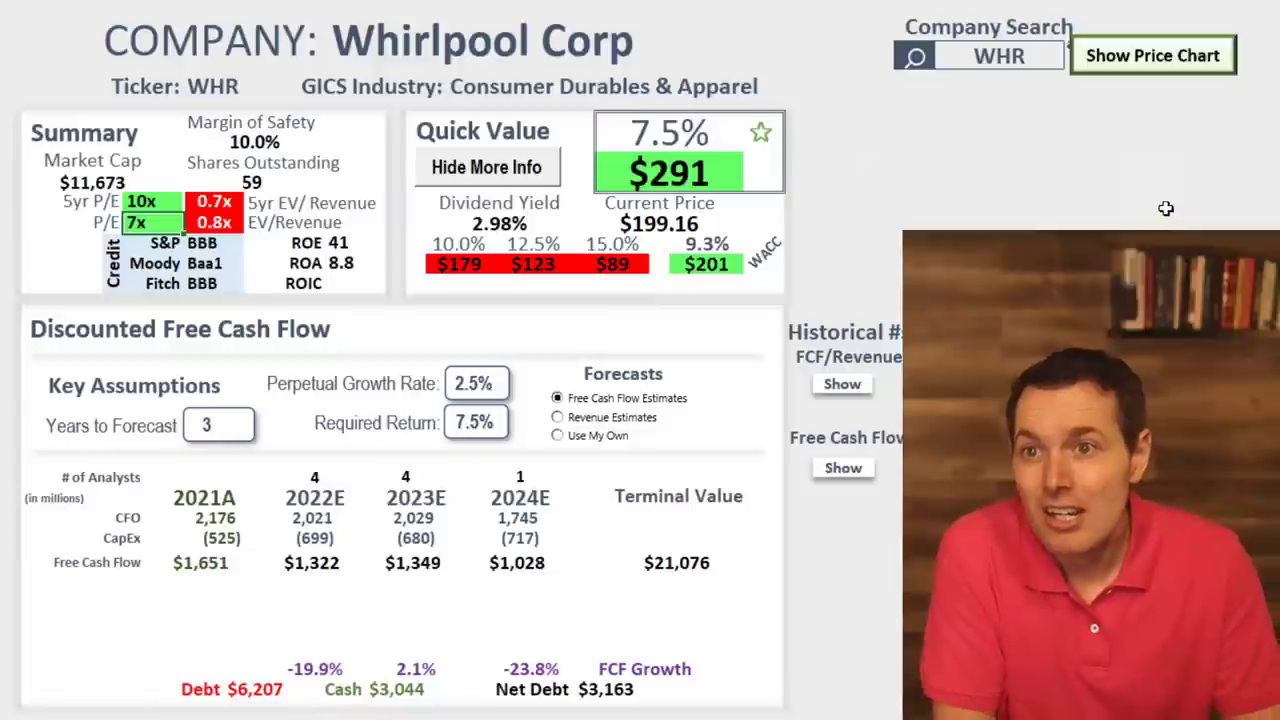
Examine Whirlpool's forecast free cash flow growth rates, its CapEx from 2021 to 2024 and its 2024 operating cash flow.
{"action": "left_click_drag", "start_coordinate": [327, 669], "coordinate": [528, 665]}
{"action": "left_click", "coordinate": [528, 665]}
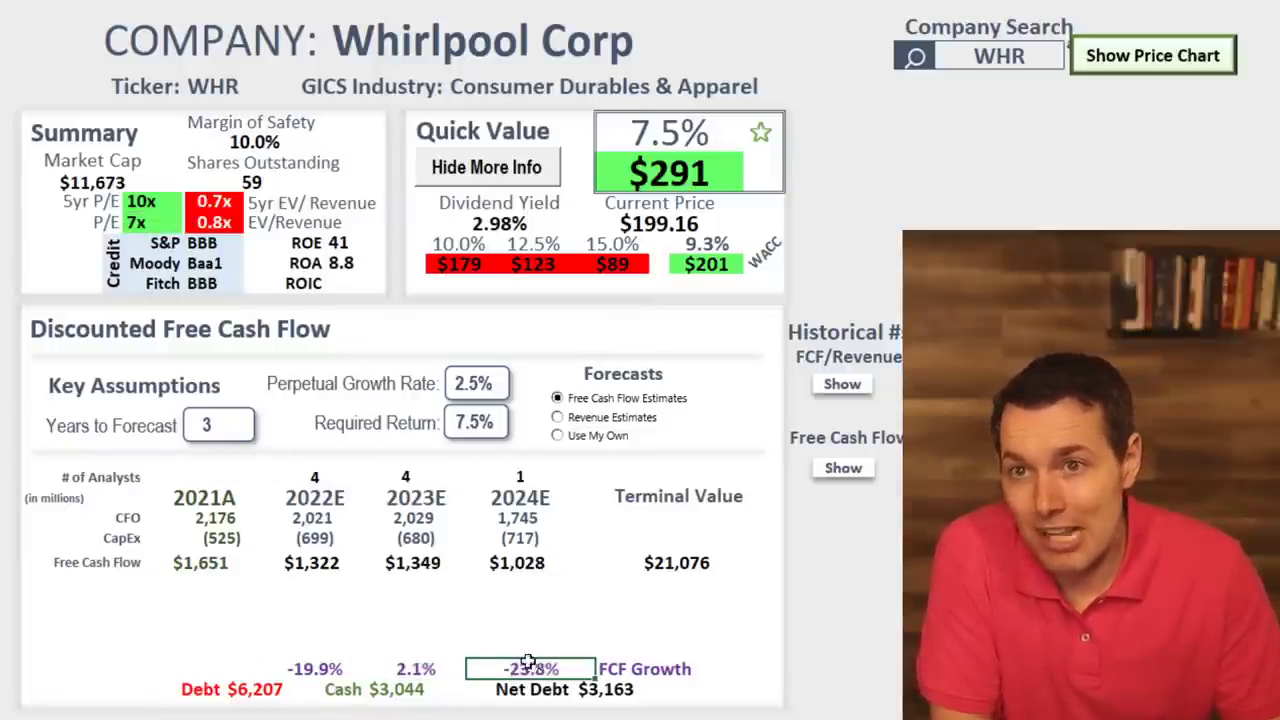
{"action": "left_click", "coordinate": [372, 645]}
{"action": "left_click_drag", "start_coordinate": [222, 537], "coordinate": [527, 540]}
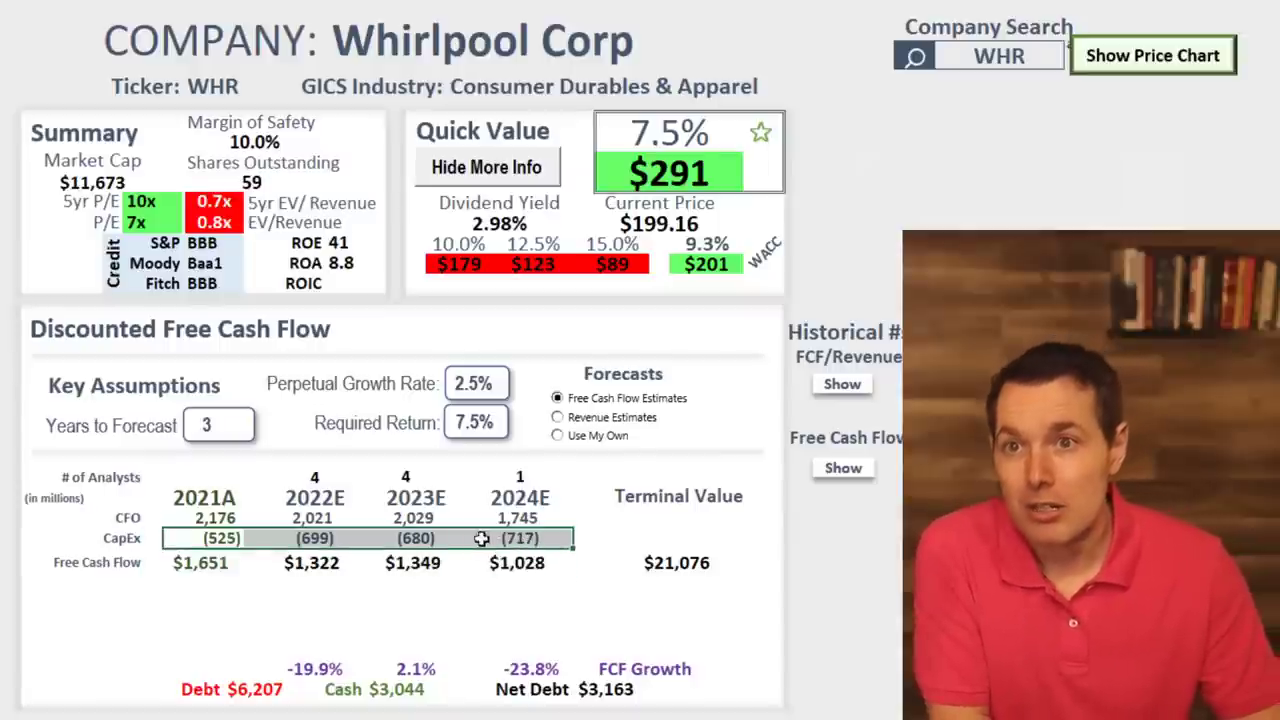
{"action": "left_click", "coordinate": [418, 538]}
{"action": "left_click", "coordinate": [517, 518]}
{"action": "left_click", "coordinate": [517, 536]}
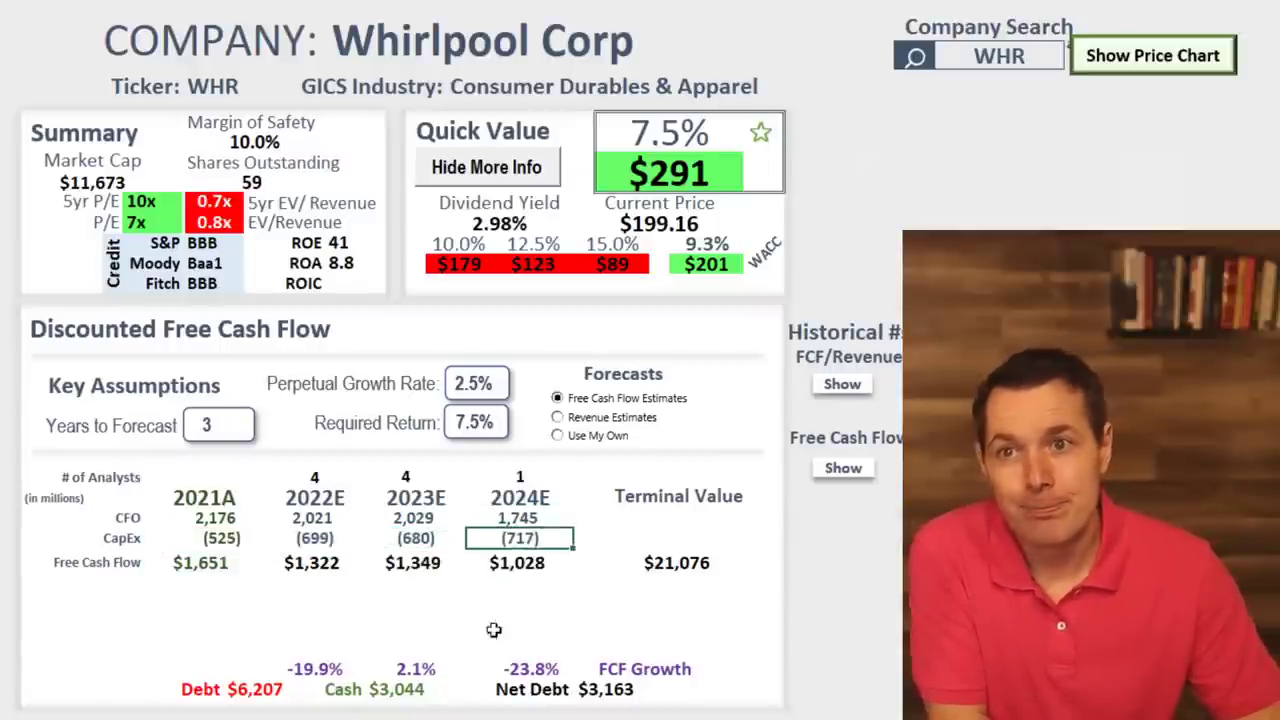
Compare Whirlpool's 2021 free cash flow with the 2022 to 2024 estimates, and check the 2024 analyst count.
{"action": "left_click_drag", "start_coordinate": [298, 565], "coordinate": [538, 567]}
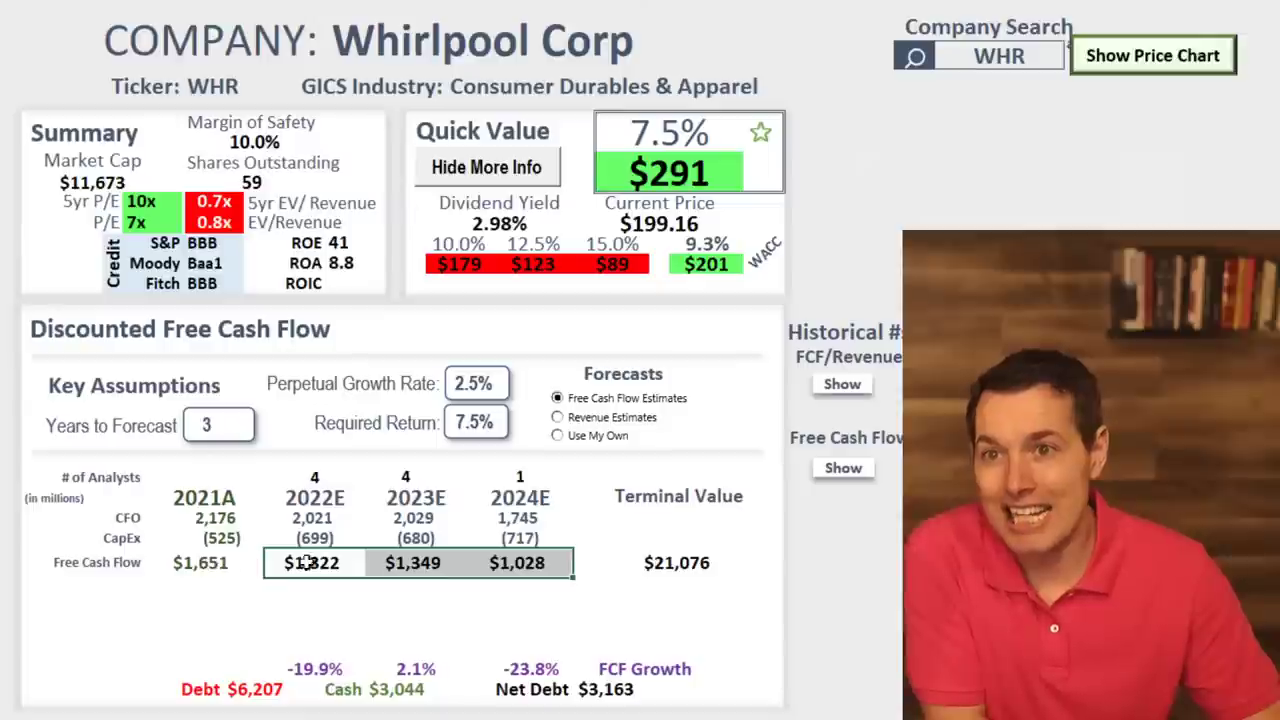
{"action": "left_click", "coordinate": [507, 566]}
{"action": "left_click", "coordinate": [242, 575]}
{"action": "left_click", "coordinate": [515, 570]}
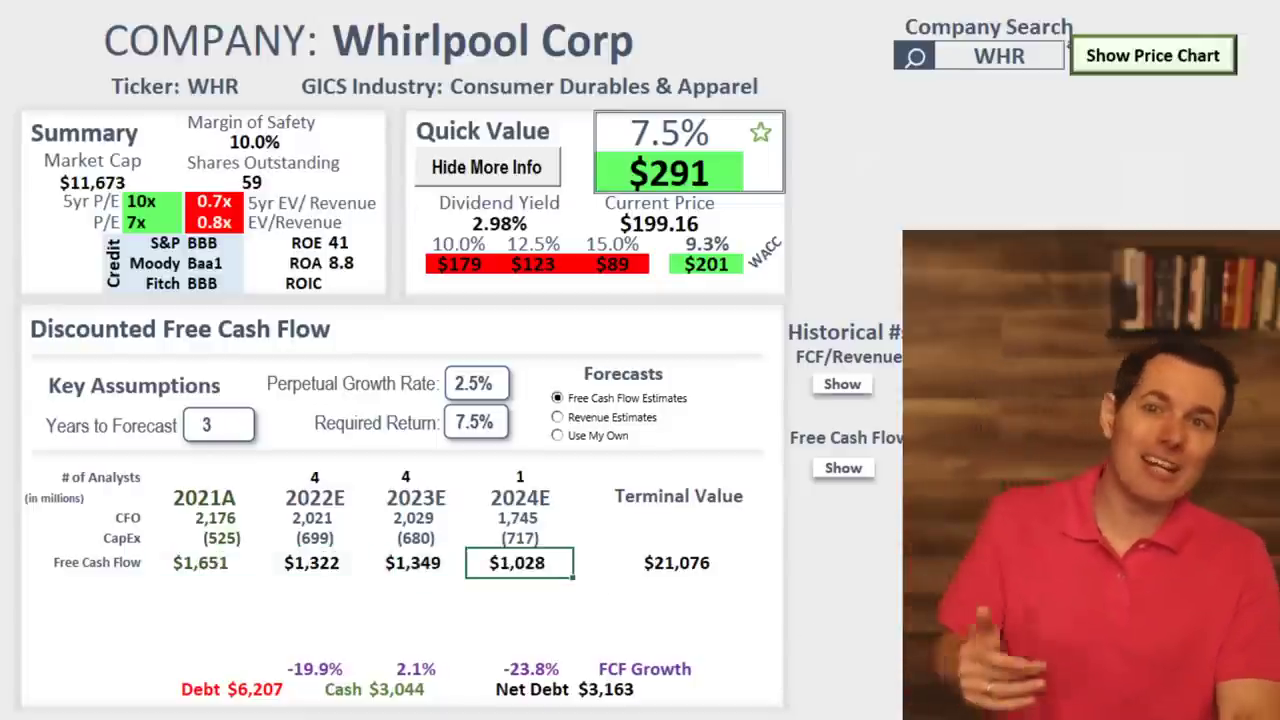
{"action": "left_click", "coordinate": [612, 484]}
{"action": "left_click_drag", "start_coordinate": [502, 476], "coordinate": [497, 563]}
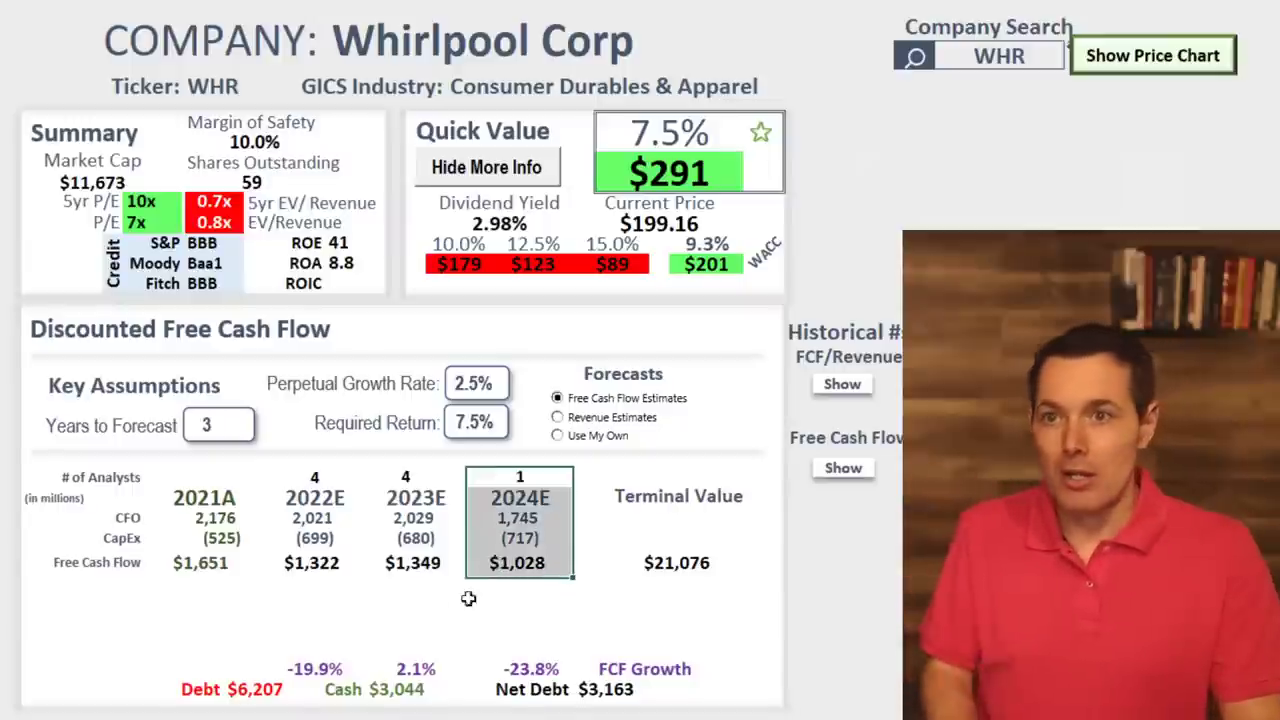
{"action": "left_click", "coordinate": [212, 565]}
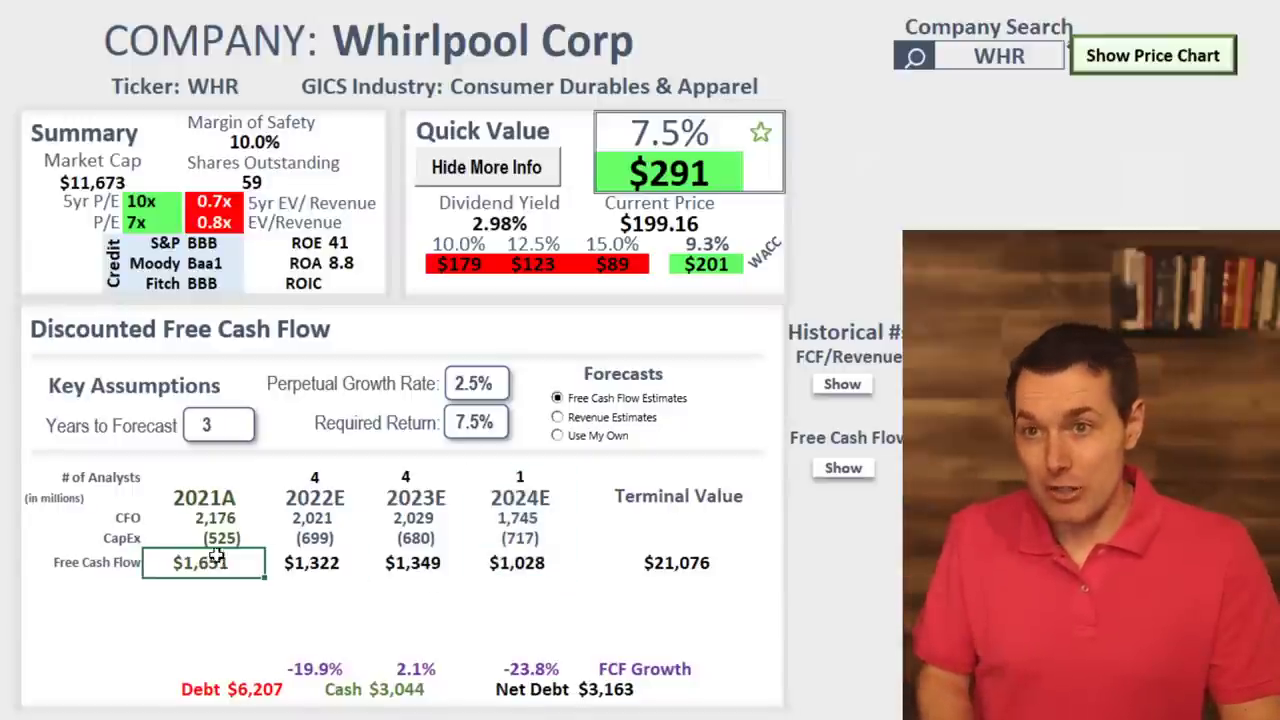
{"action": "left_click", "coordinate": [420, 563]}
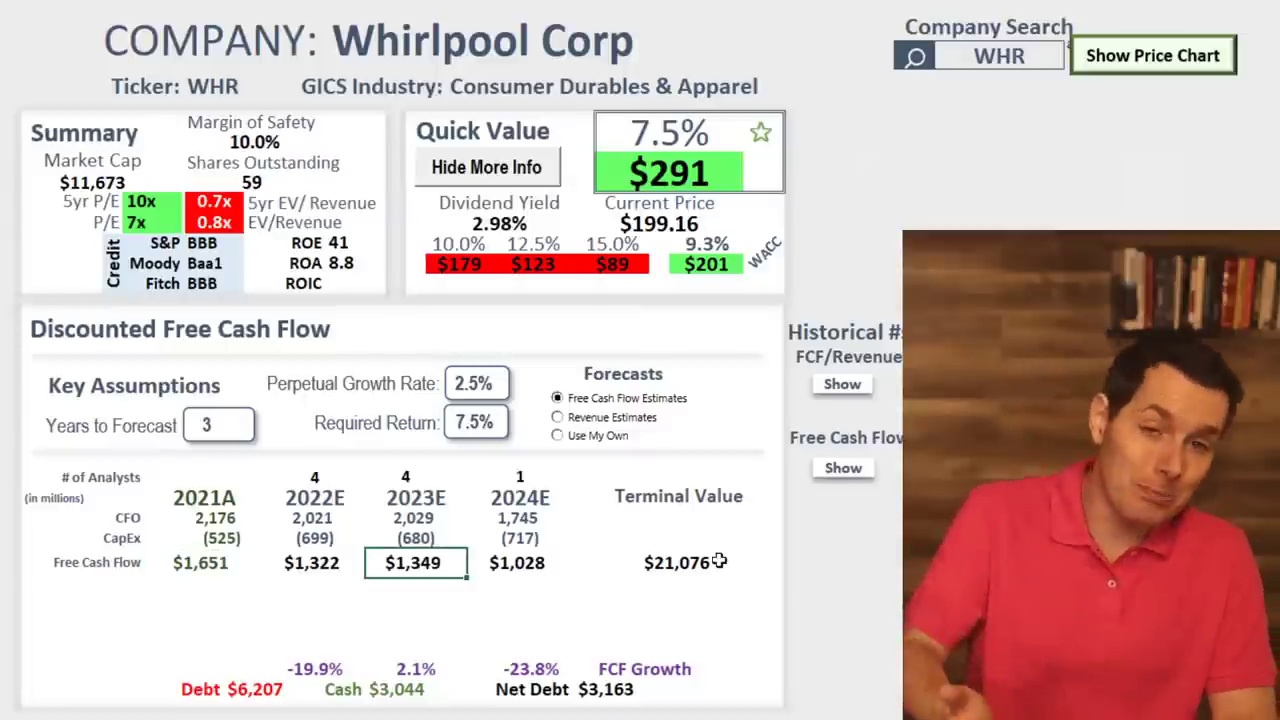
Replace the company search ticker with INTC to load Intel's valuation.
{"action": "left_click", "coordinate": [955, 56]}
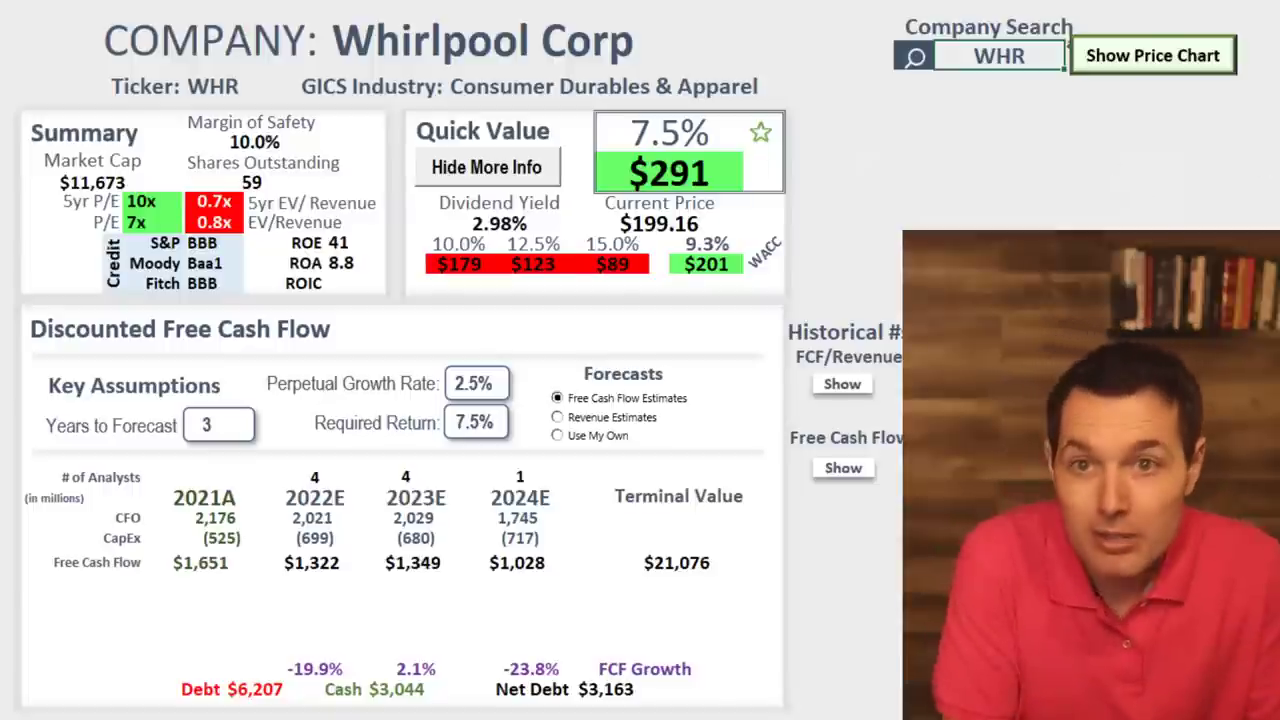
{"action": "left_click", "coordinate": [1059, 57]}
{"action": "type", "text": "W"}
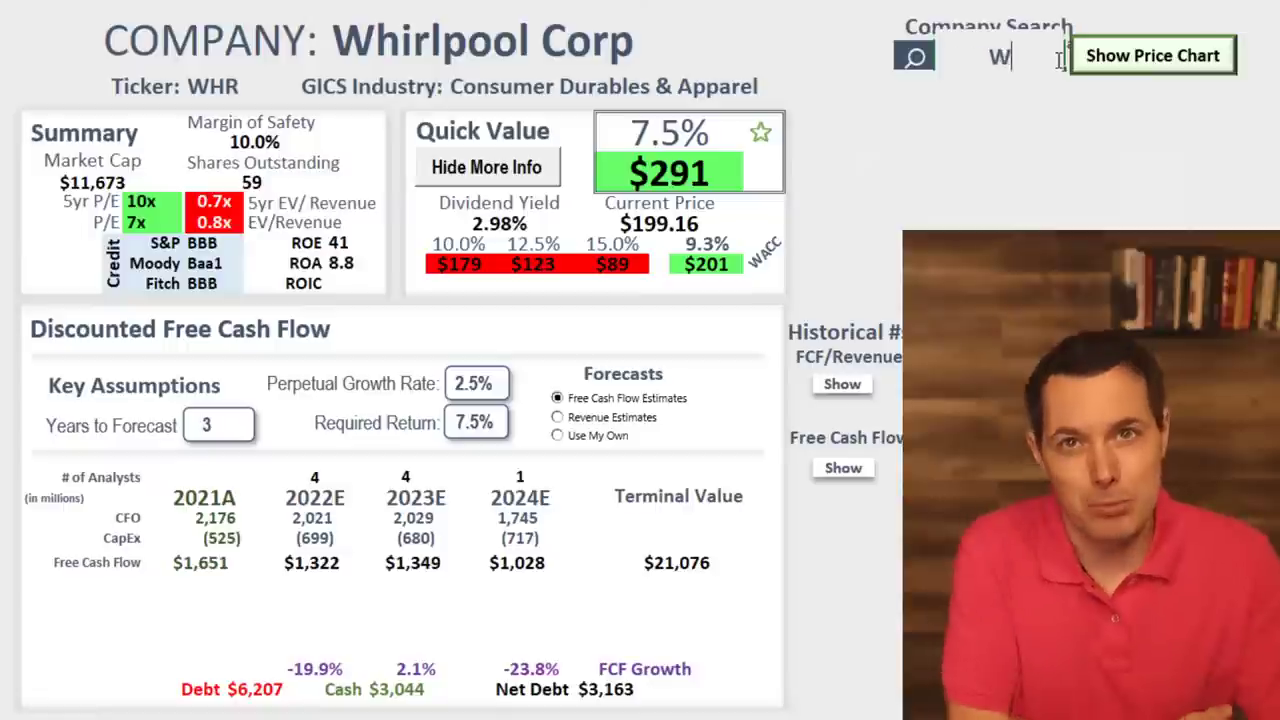
{"action": "key", "text": "BackSpace"}
{"action": "type", "text": "INT"}
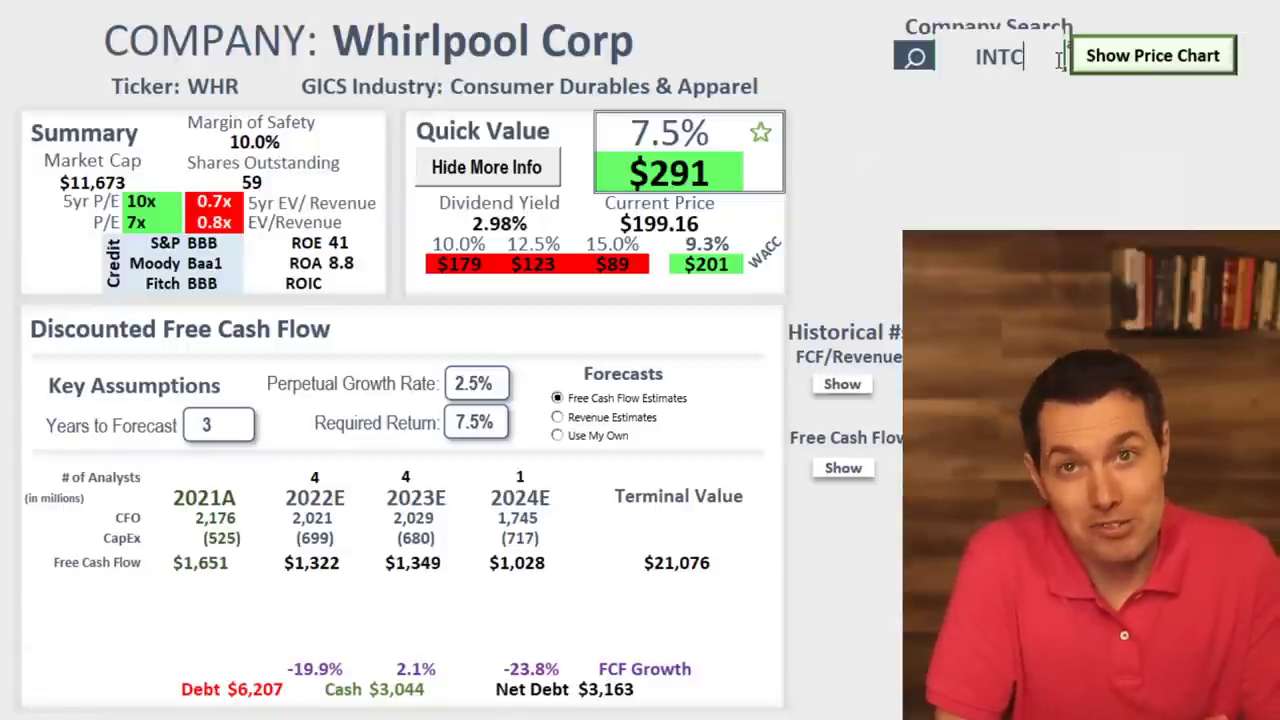
{"action": "type", "text": "C"}
{"action": "key", "text": "Return"}
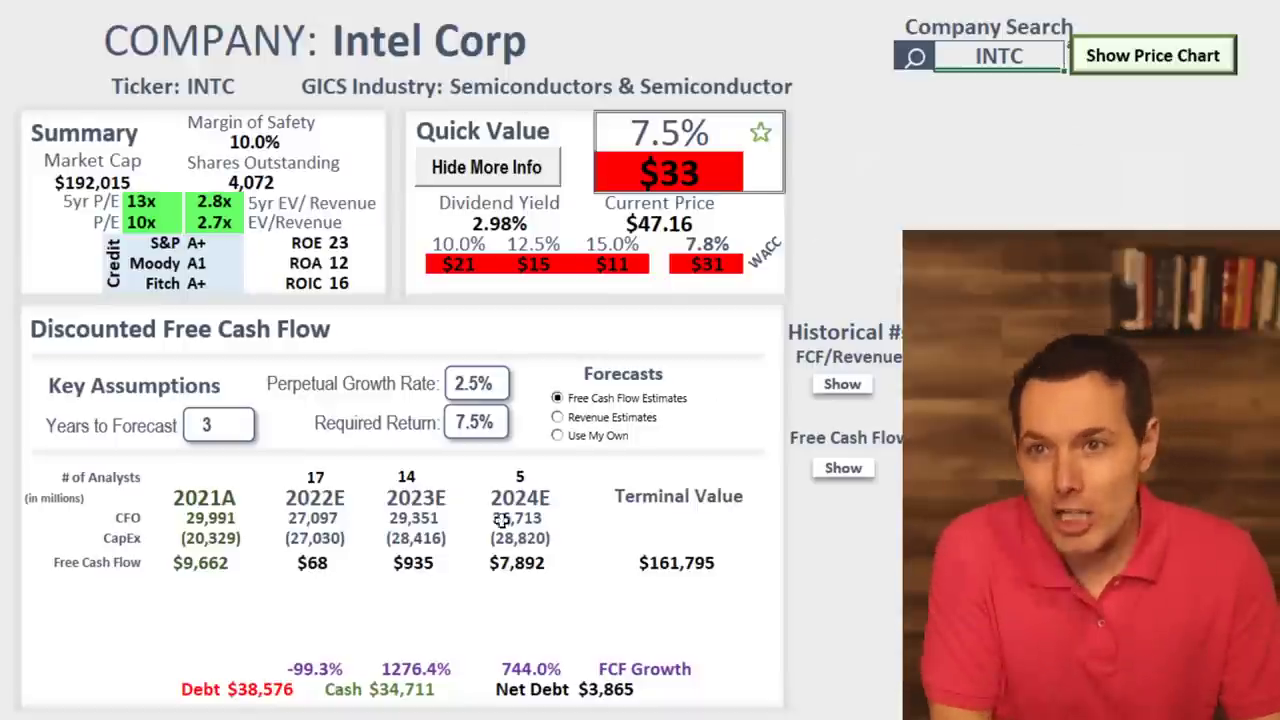
Examine Intel's 2022 free cash flow estimate and compare its 2021 and 2022 CapEx.
{"action": "left_click", "coordinate": [310, 565]}
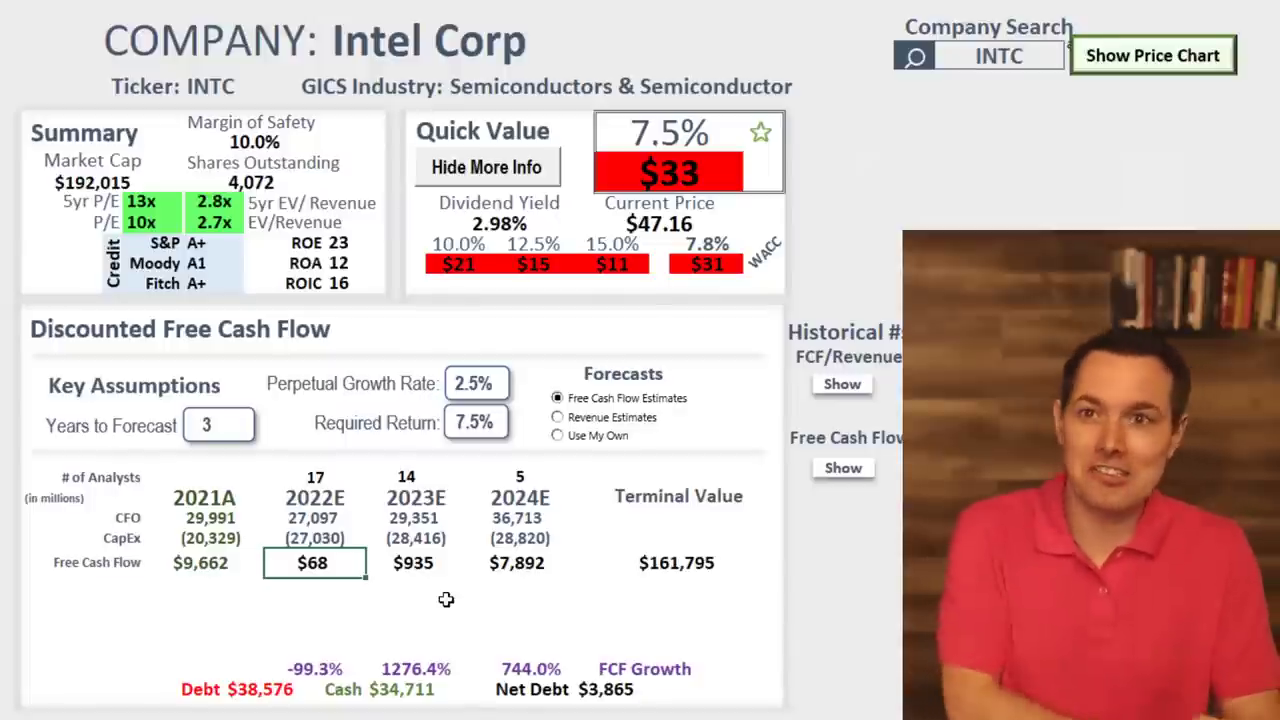
{"action": "left_click", "coordinate": [238, 540]}
{"action": "left_click", "coordinate": [310, 545]}
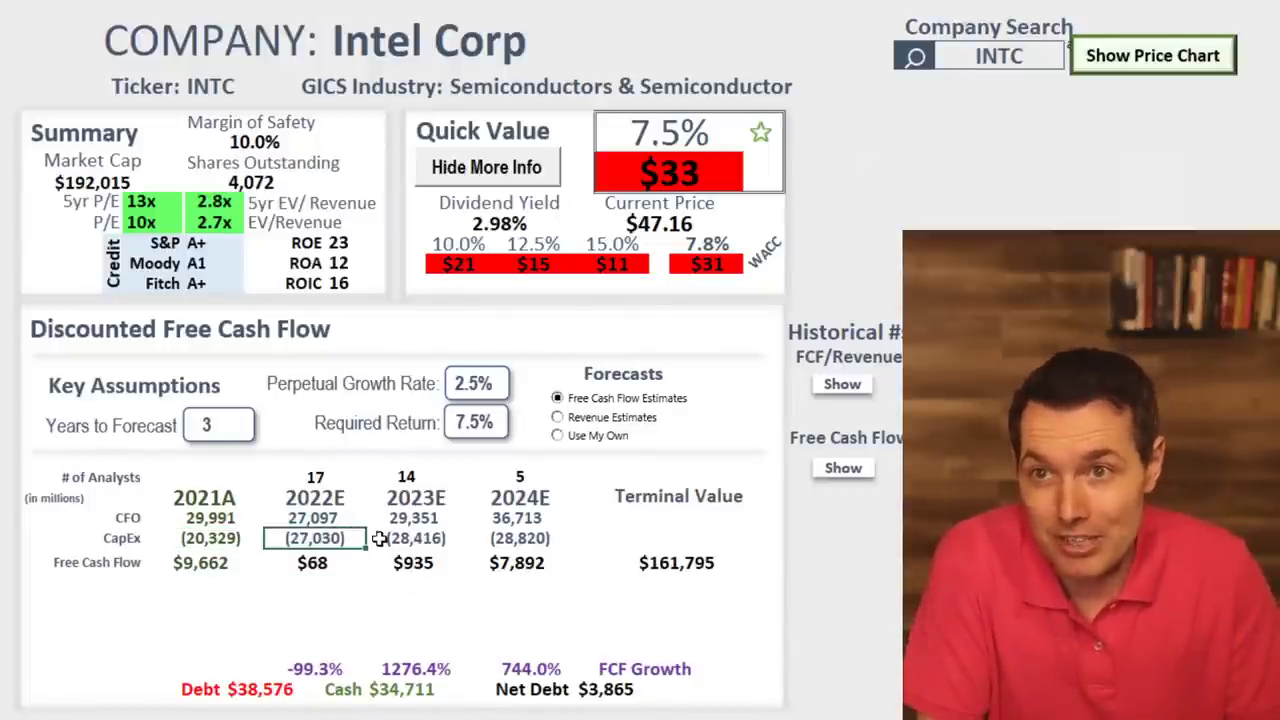
Examine Intel's CapEx and free cash flow forecasts, including the historical free cash flow bar chart.
{"action": "left_click", "coordinate": [418, 540]}
{"action": "left_click", "coordinate": [538, 545]}
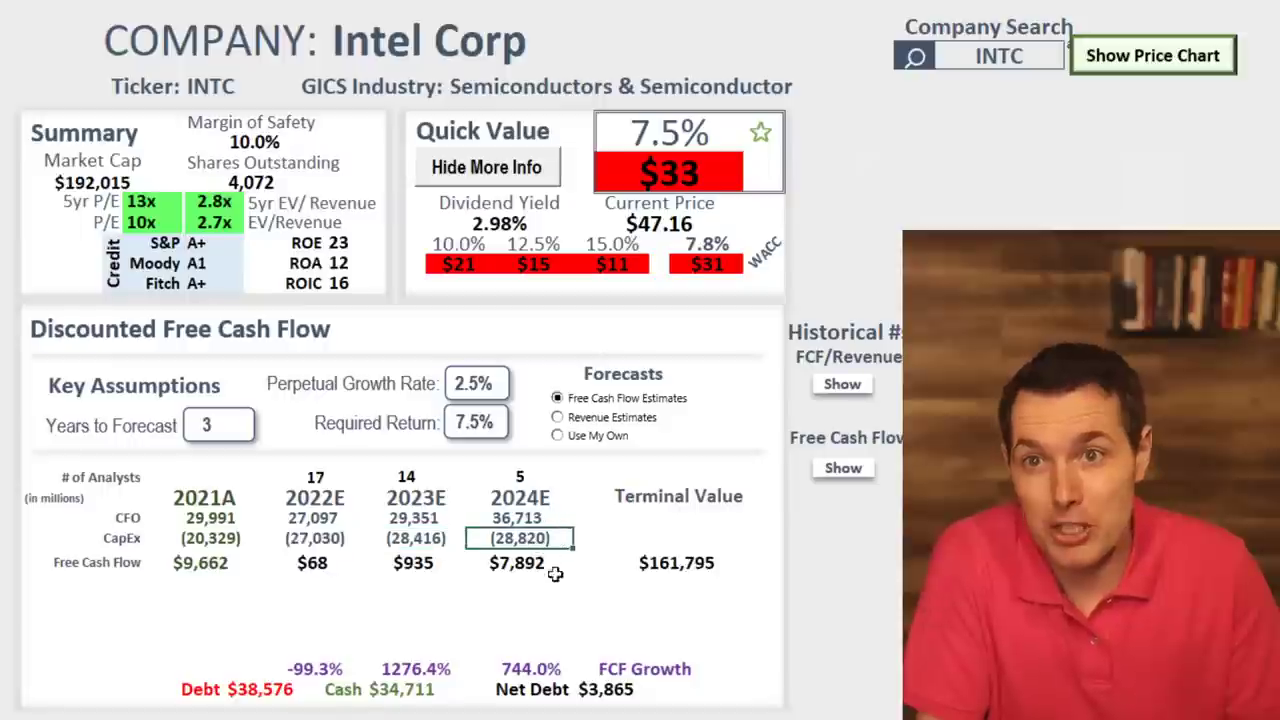
{"action": "left_click", "coordinate": [286, 561]}
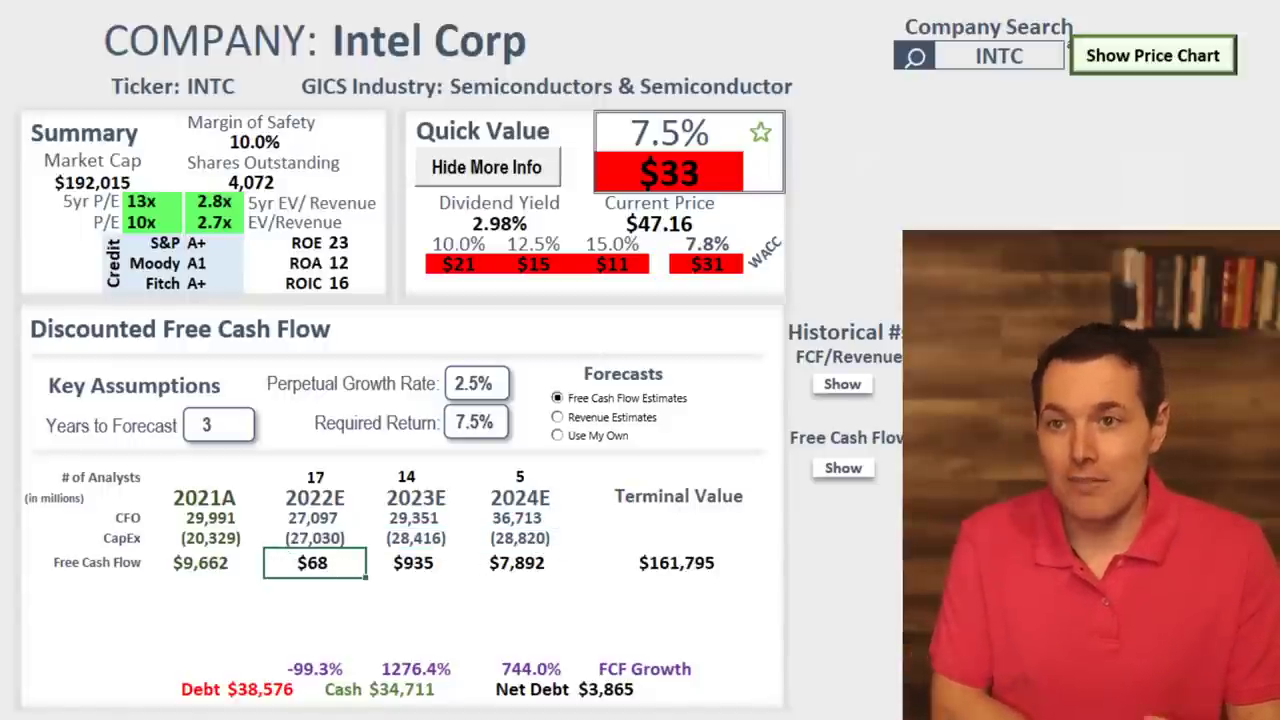
{"action": "left_click", "coordinate": [842, 384]}
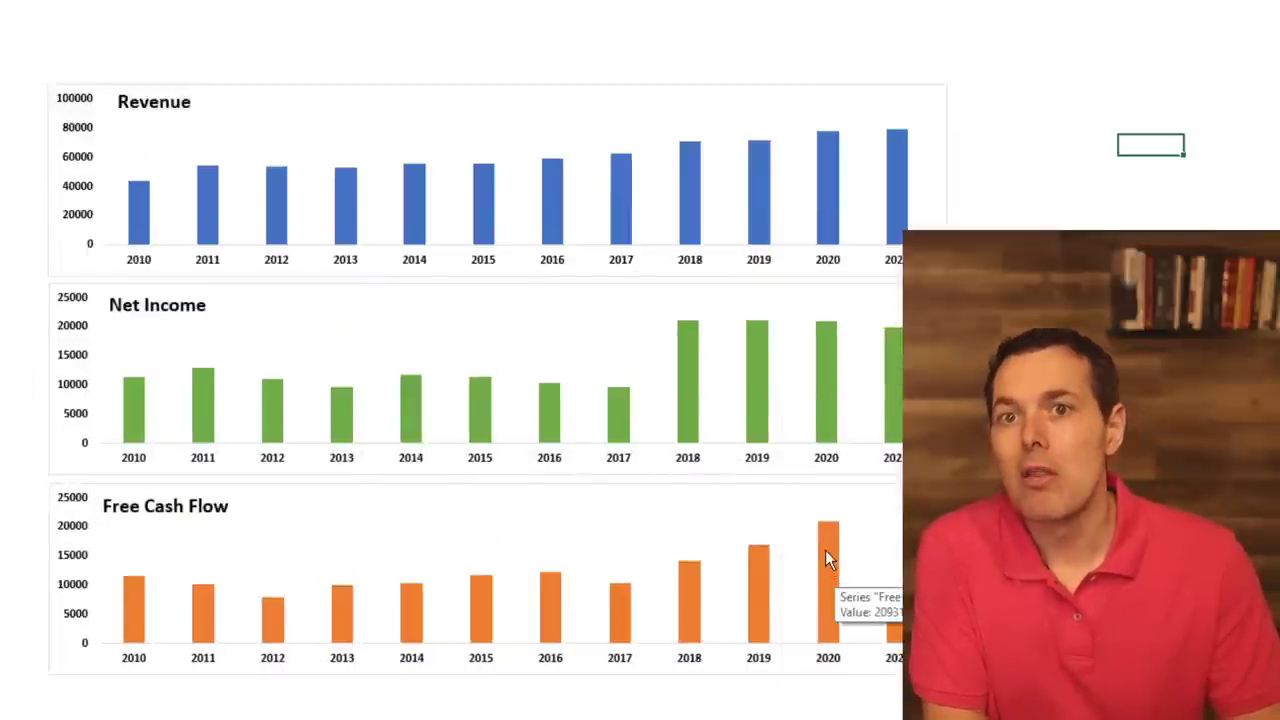
{"action": "mouse_move", "coordinate": [832, 537]}
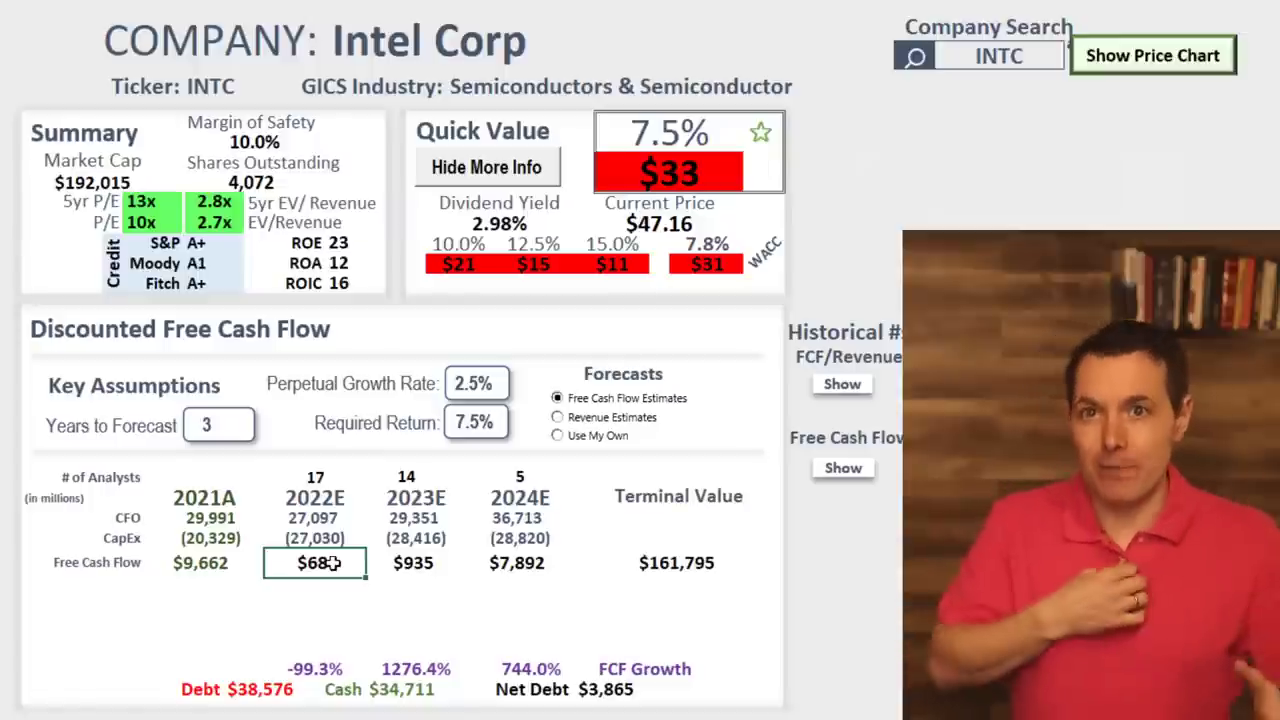
View Intel's price chart against the target price, hide it, and review the CapEx row across the forecast years.
{"action": "left_click", "coordinate": [1110, 66]}
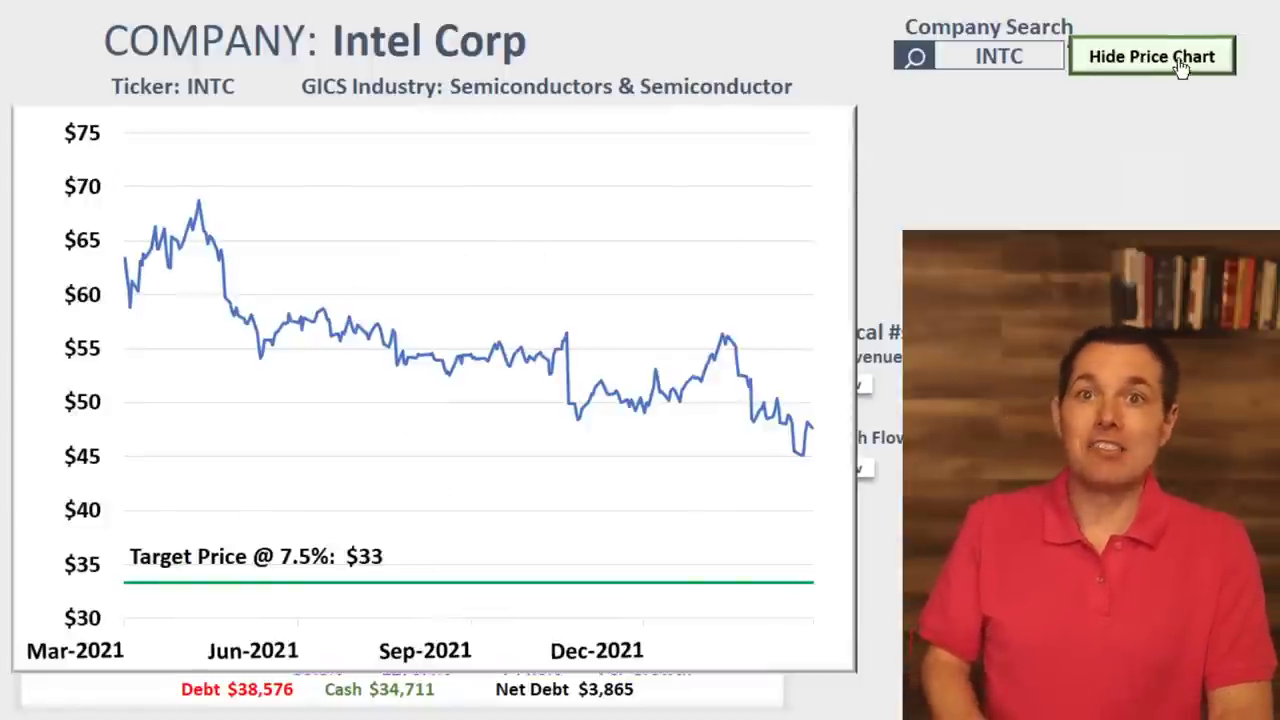
{"action": "left_click", "coordinate": [1178, 60]}
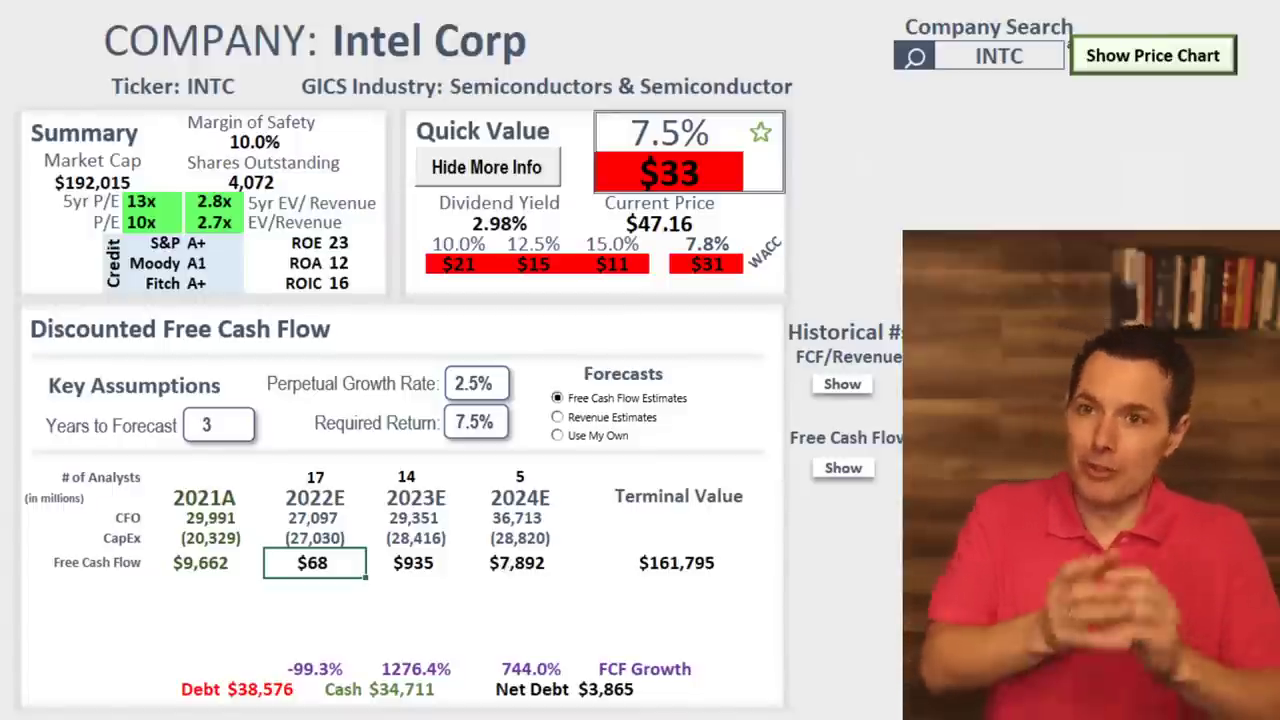
{"action": "left_click_drag", "start_coordinate": [206, 538], "coordinate": [486, 538]}
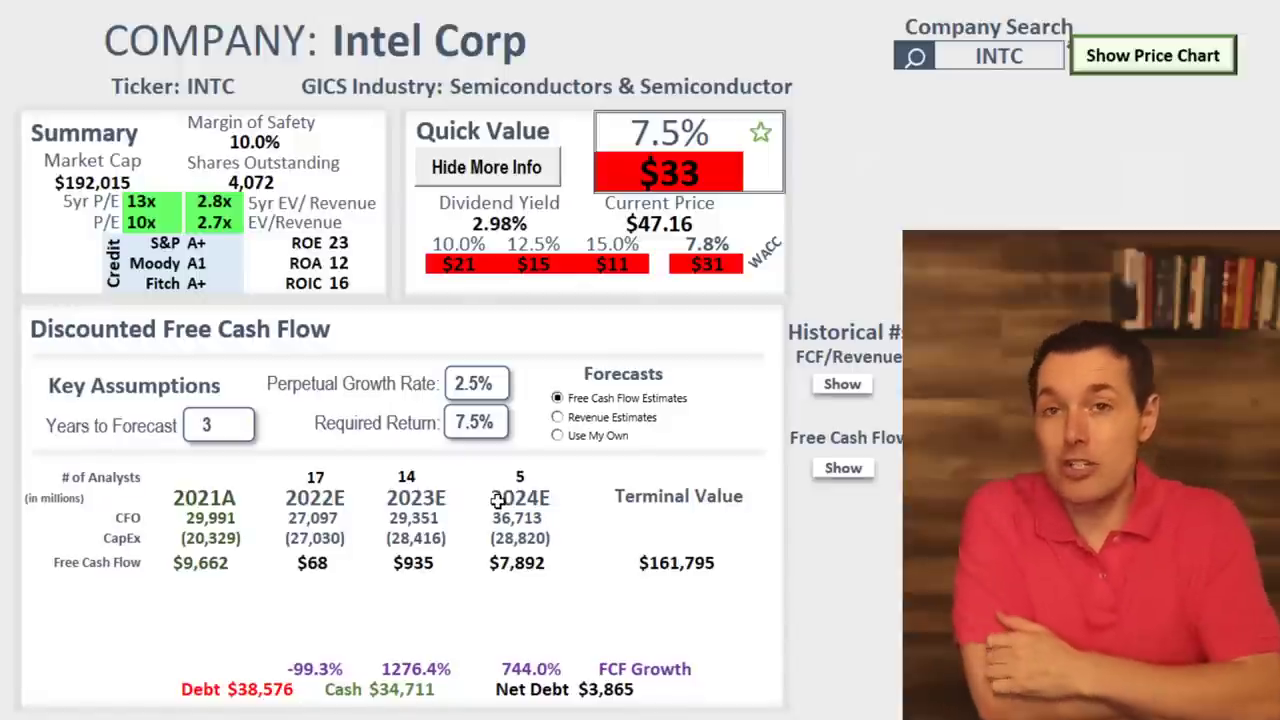
Base Intel's forecast on Revenue Estimates and examine the 2022 to 2024 free cash flows and the quick value at 7.5%.
{"action": "left_click", "coordinate": [600, 424]}
{"action": "left_click_drag", "start_coordinate": [340, 636], "coordinate": [531, 634]}
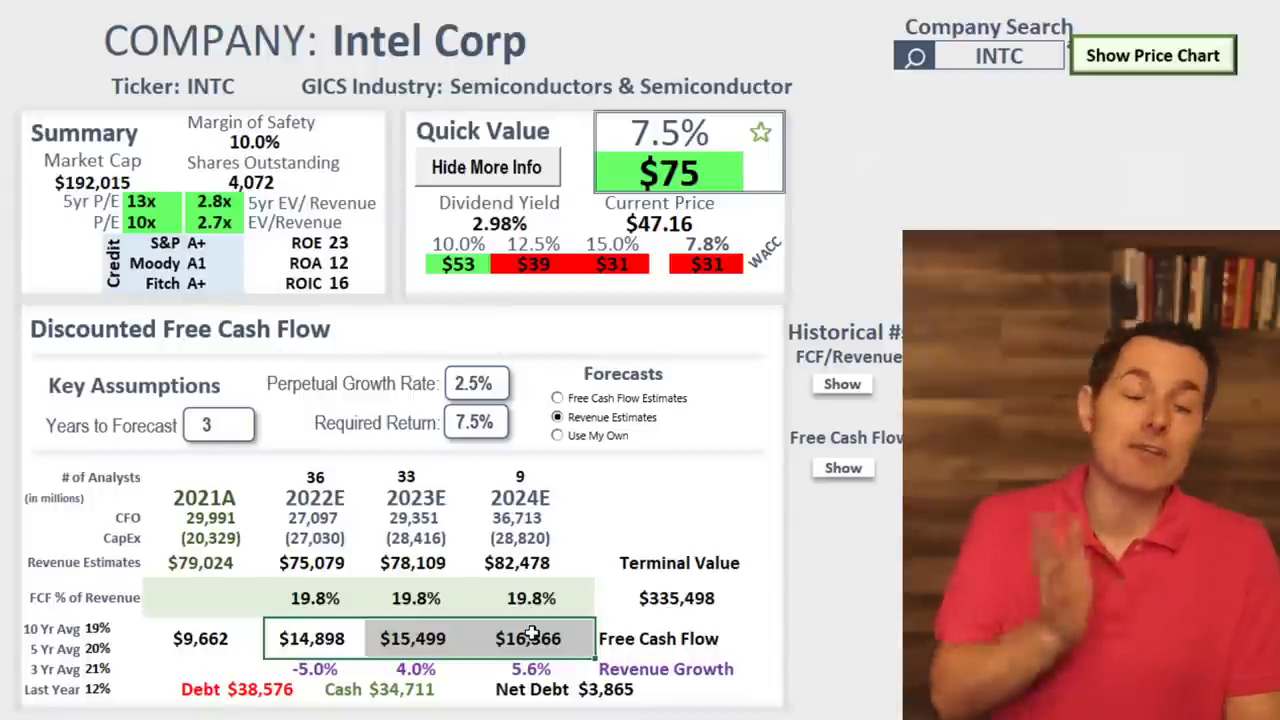
{"action": "left_click", "coordinate": [535, 638]}
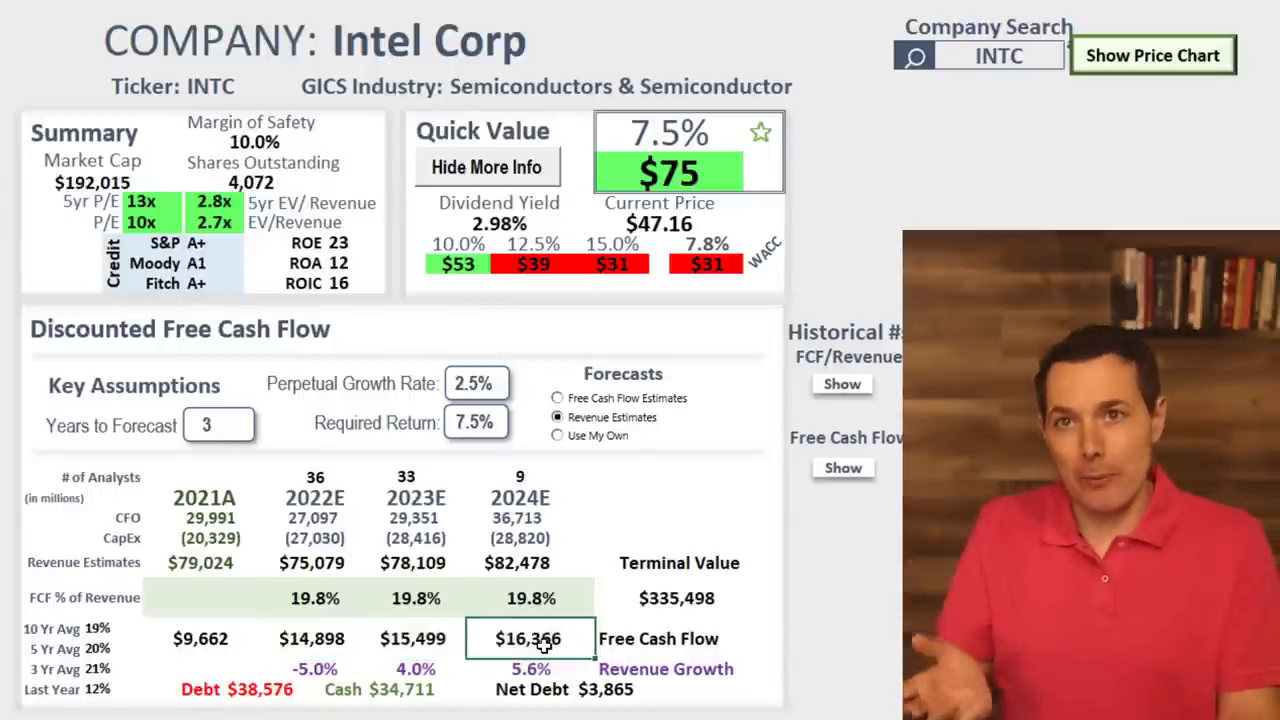
{"action": "left_click", "coordinate": [665, 185]}
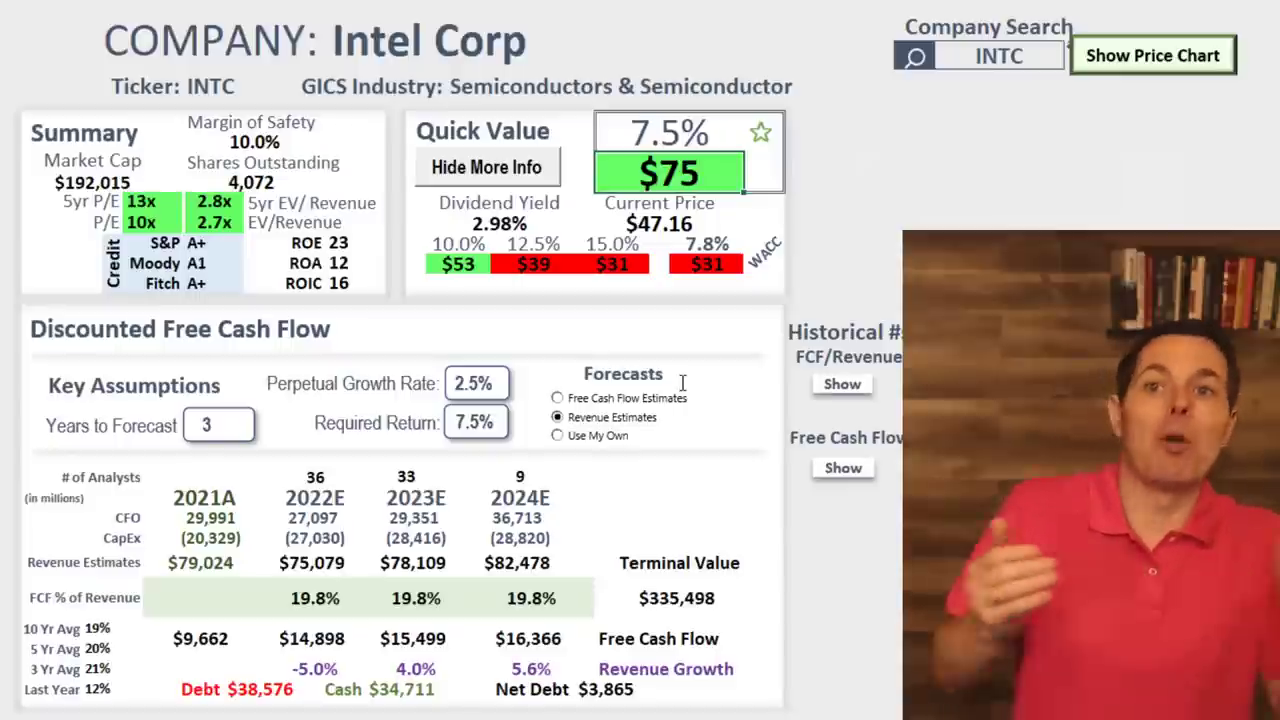
{"action": "left_click", "coordinate": [358, 641]}
{"action": "left_click", "coordinate": [441, 637]}
{"action": "left_click", "coordinate": [546, 636]}
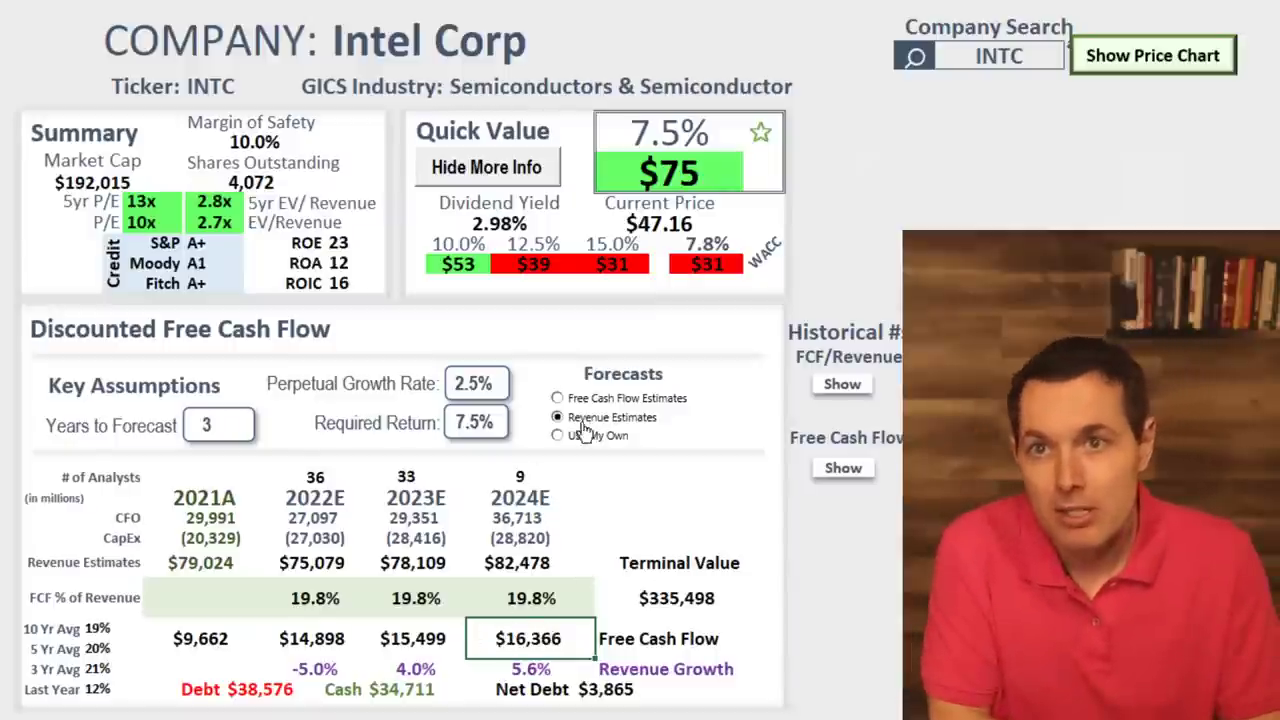
Return Intel's forecast to Free Cash Flow Estimates and review the yearly free cash flows and the quick value.
{"action": "left_click", "coordinate": [558, 398]}
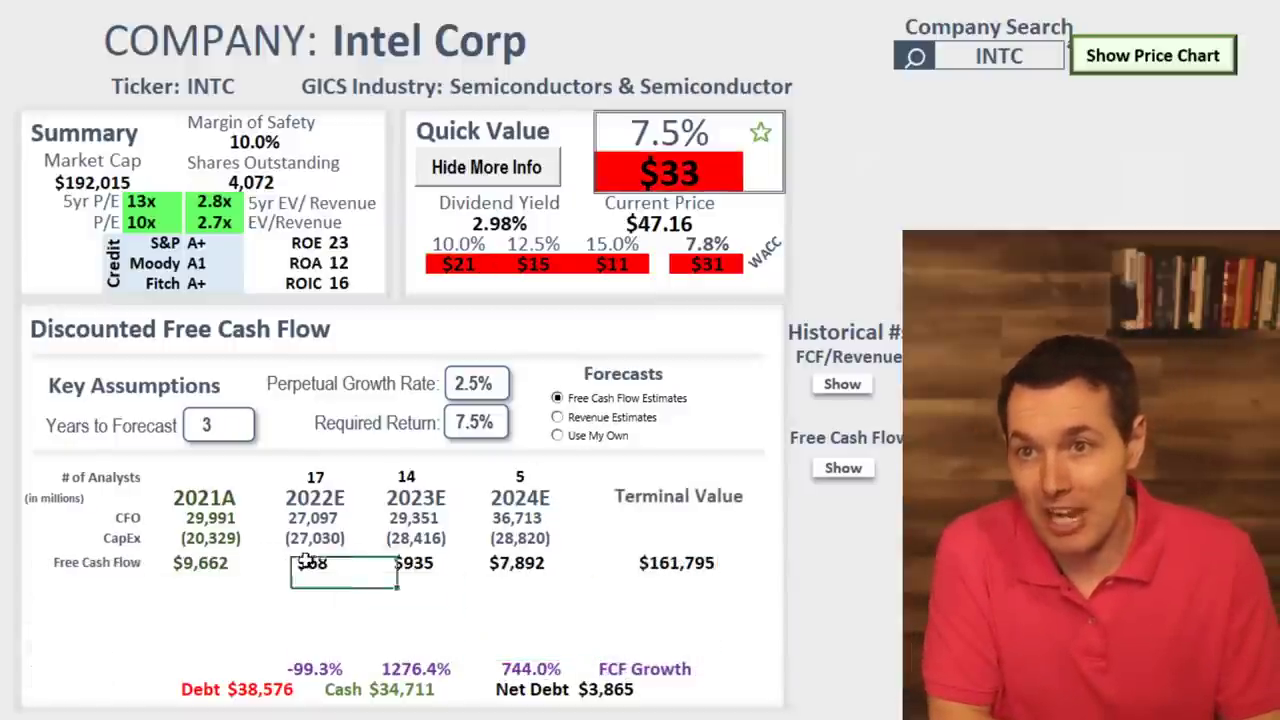
{"action": "left_click", "coordinate": [412, 563]}
{"action": "left_click", "coordinate": [522, 563]}
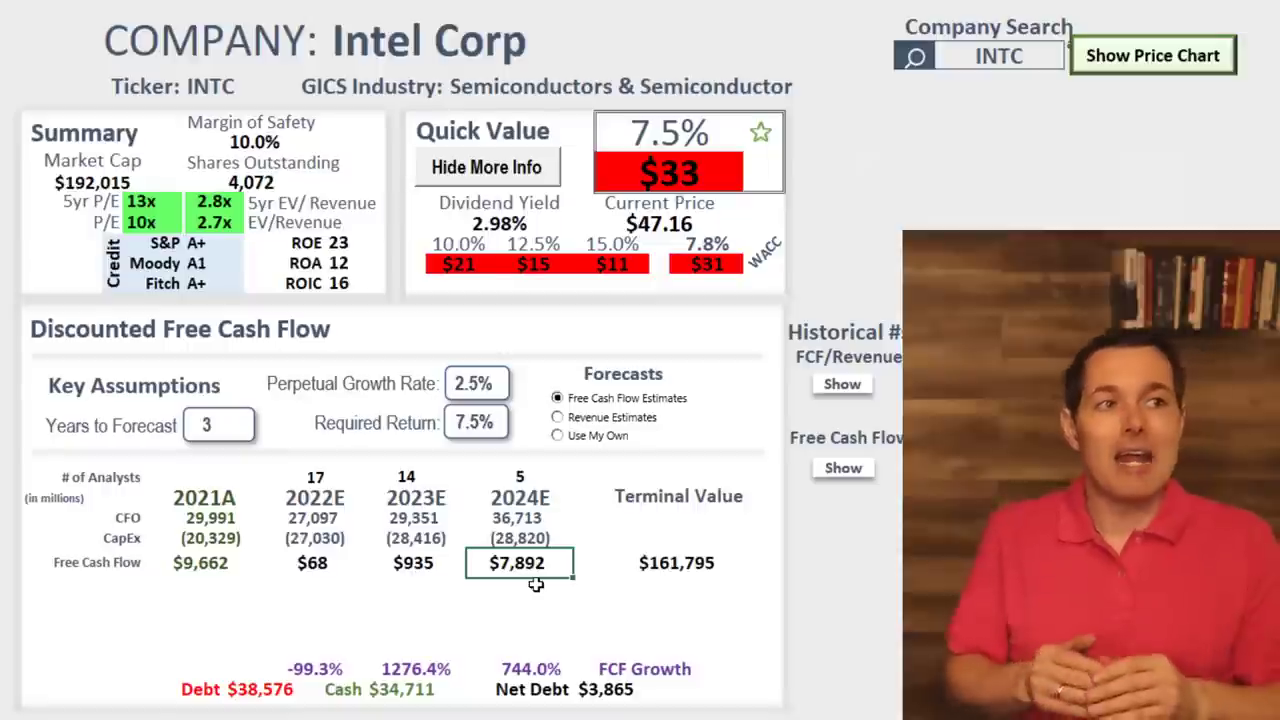
{"action": "left_click", "coordinate": [680, 178]}
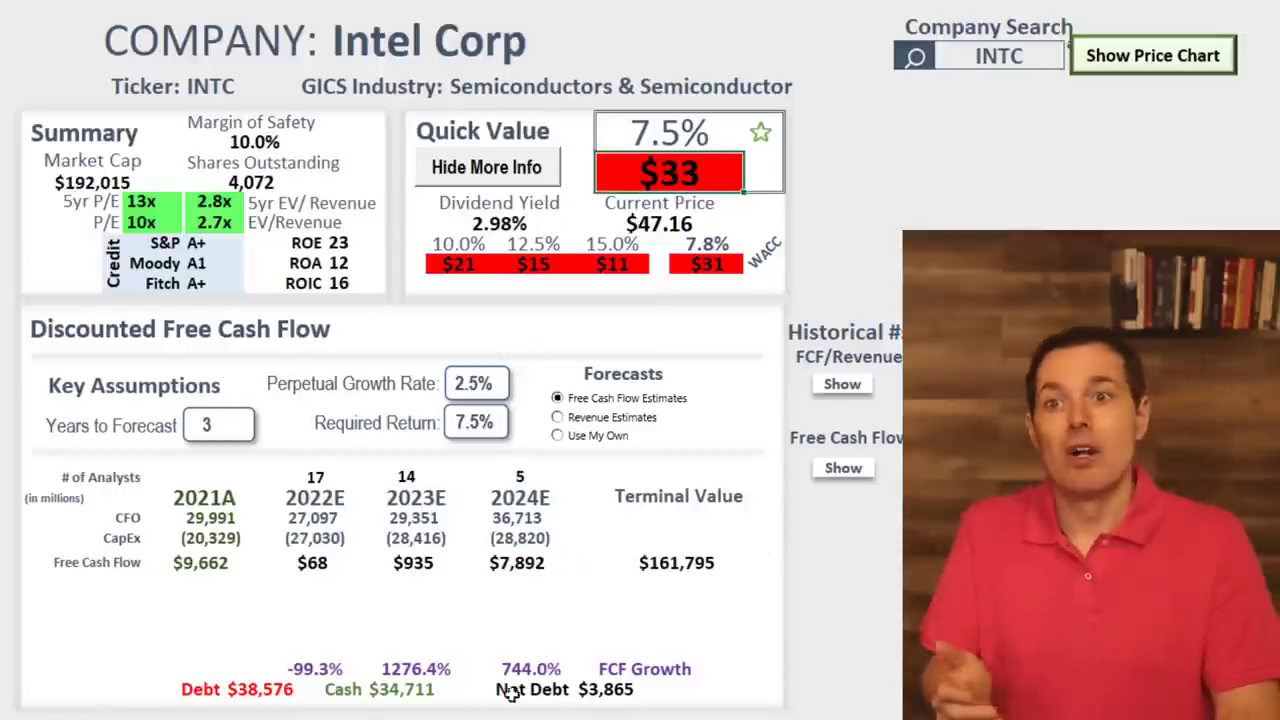
Examine Intel's free cash flow growth percentages for 2022 to 2024.
{"action": "left_click", "coordinate": [333, 666]}
{"action": "left_click", "coordinate": [385, 666]}
{"action": "left_click", "coordinate": [335, 666]}
{"action": "left_click", "coordinate": [450, 678]}
{"action": "left_click", "coordinate": [531, 668]}
{"action": "left_click", "coordinate": [315, 668]}
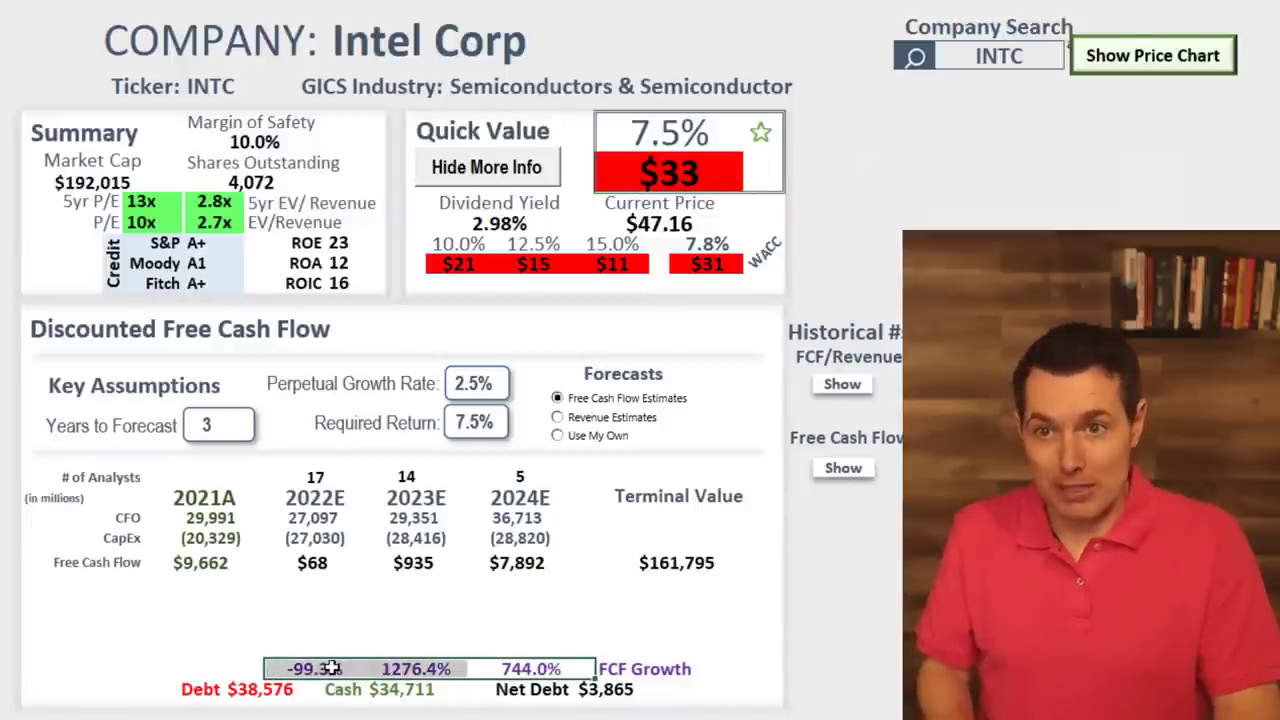
{"action": "left_click_drag", "start_coordinate": [315, 668], "coordinate": [531, 668]}
{"action": "left_click_drag", "start_coordinate": [415, 668], "coordinate": [315, 668]}
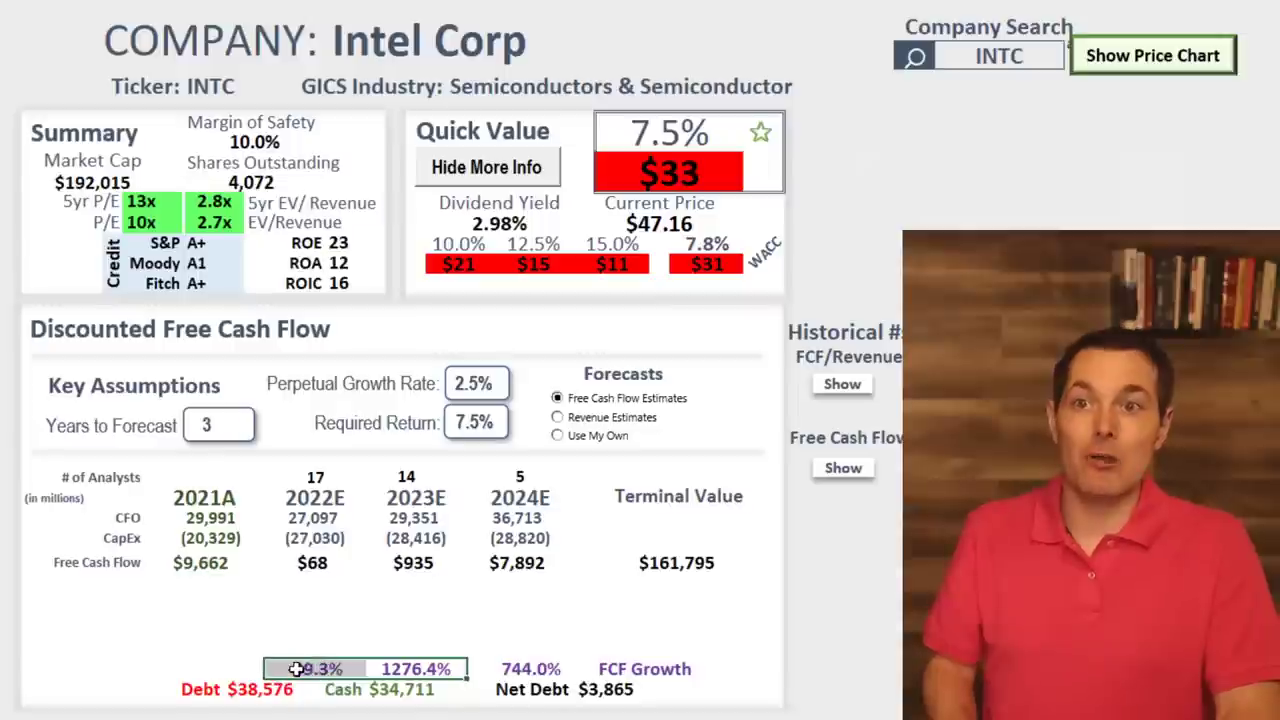
{"action": "left_click", "coordinate": [288, 668]}
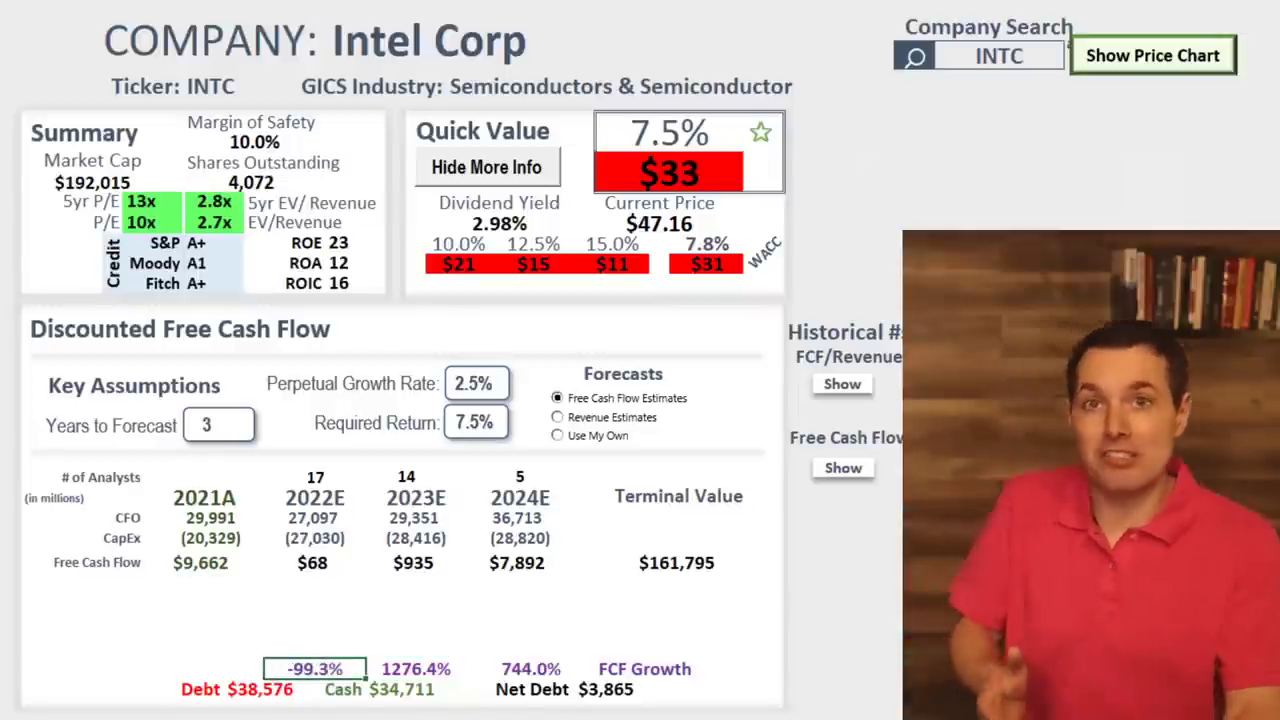
Load Goldman Sachs by entering ticker GS in the company search, and examine its price to tangible book value chart.
{"action": "left_click", "coordinate": [1055, 47]}
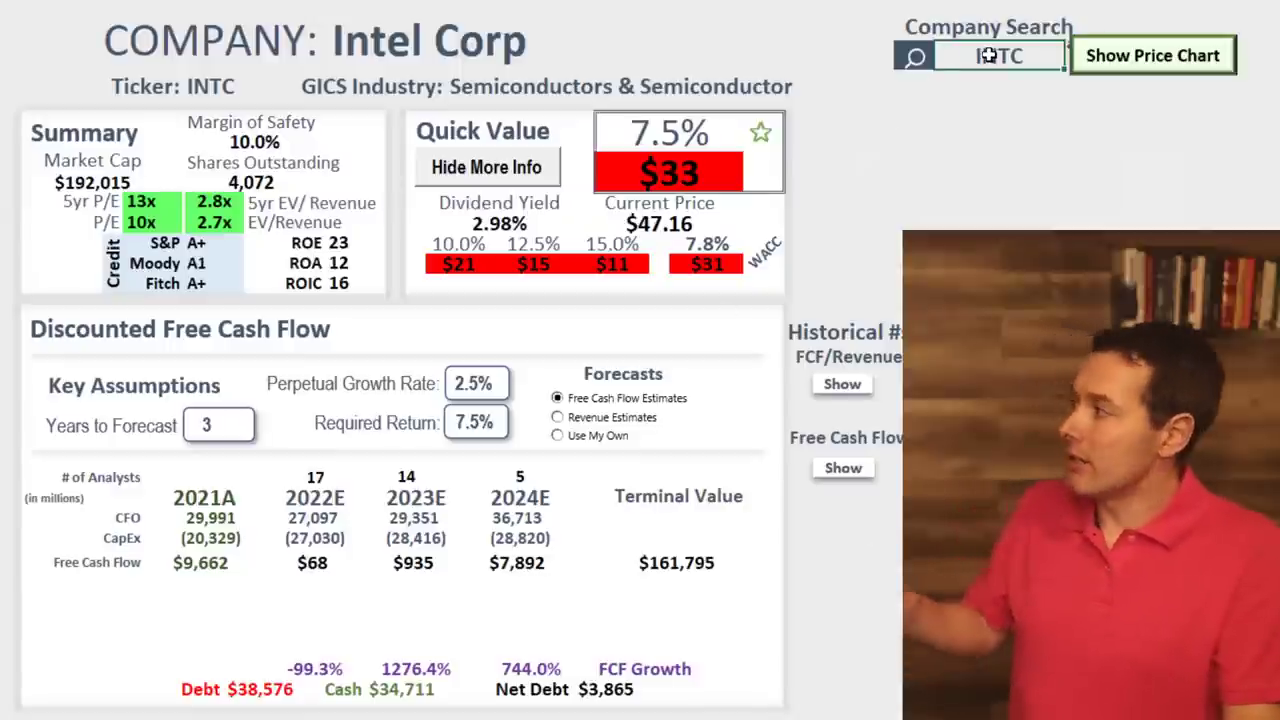
{"action": "left_click", "coordinate": [1044, 61]}
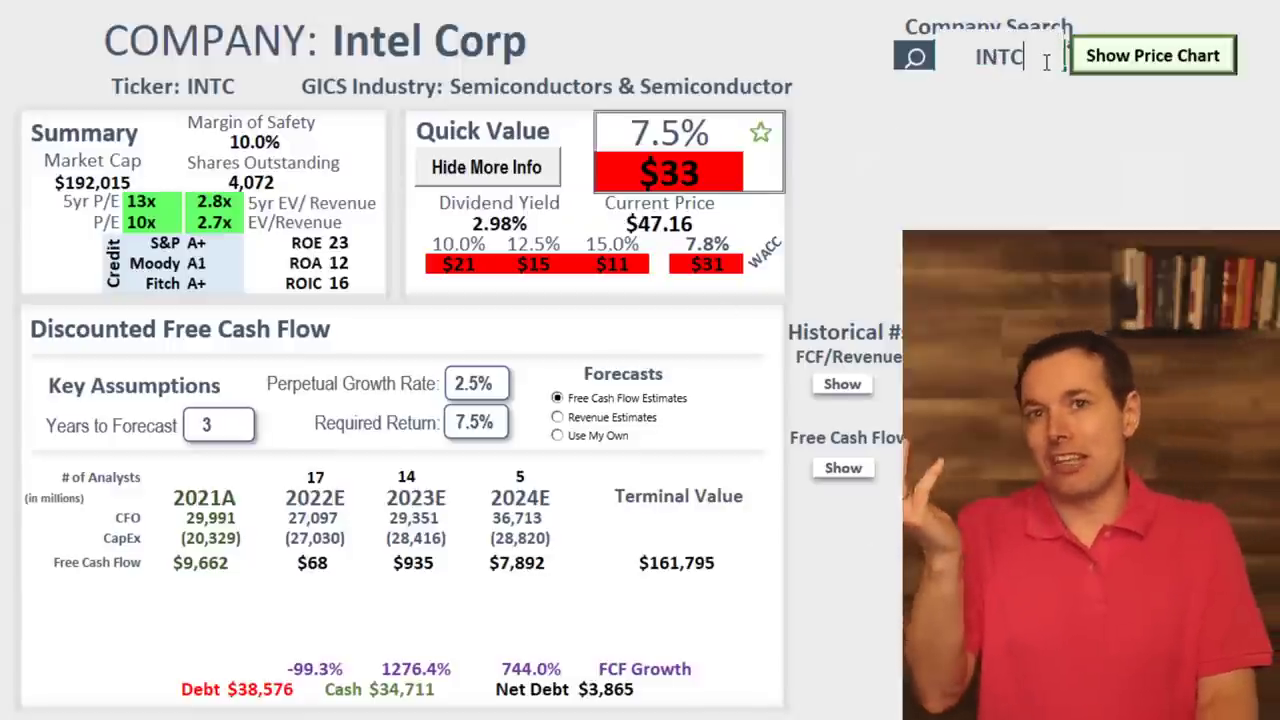
{"action": "key", "text": "BackSpace"}
{"action": "key", "text": "BackSpace"}
{"action": "key", "text": "BackSpace"}
{"action": "key", "text": "BackSpace"}
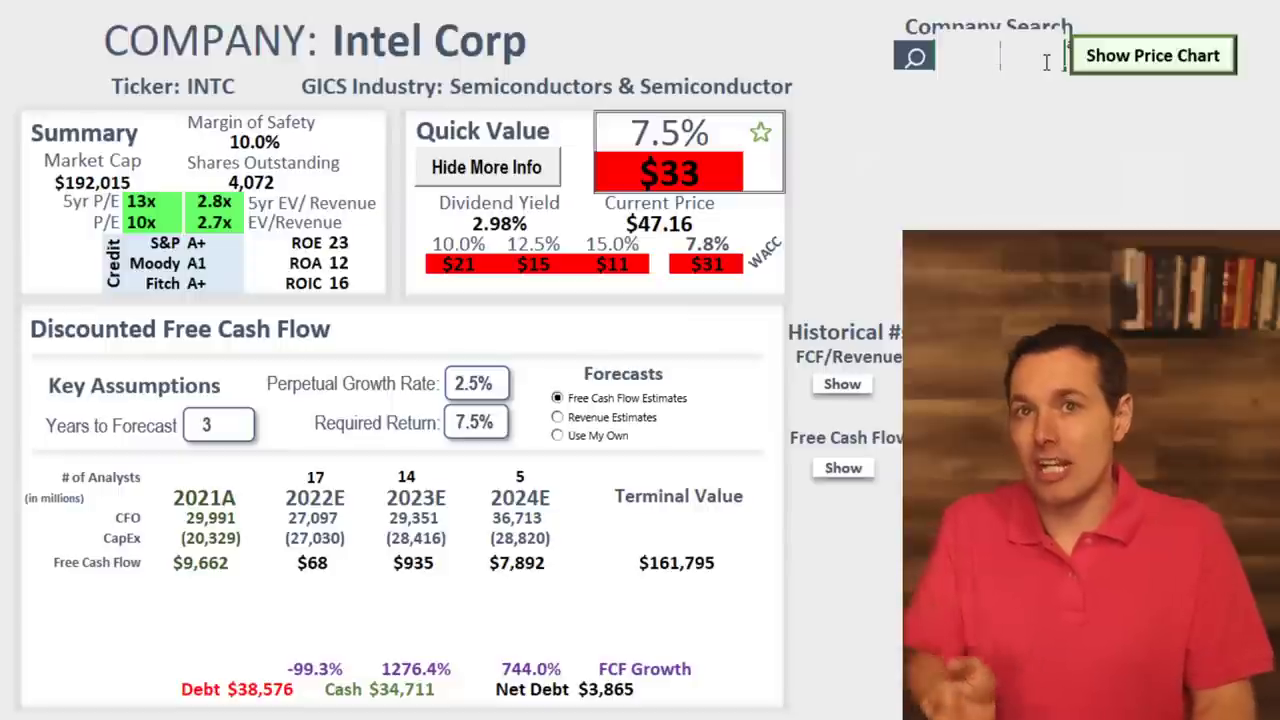
{"action": "type", "text": "GS"}
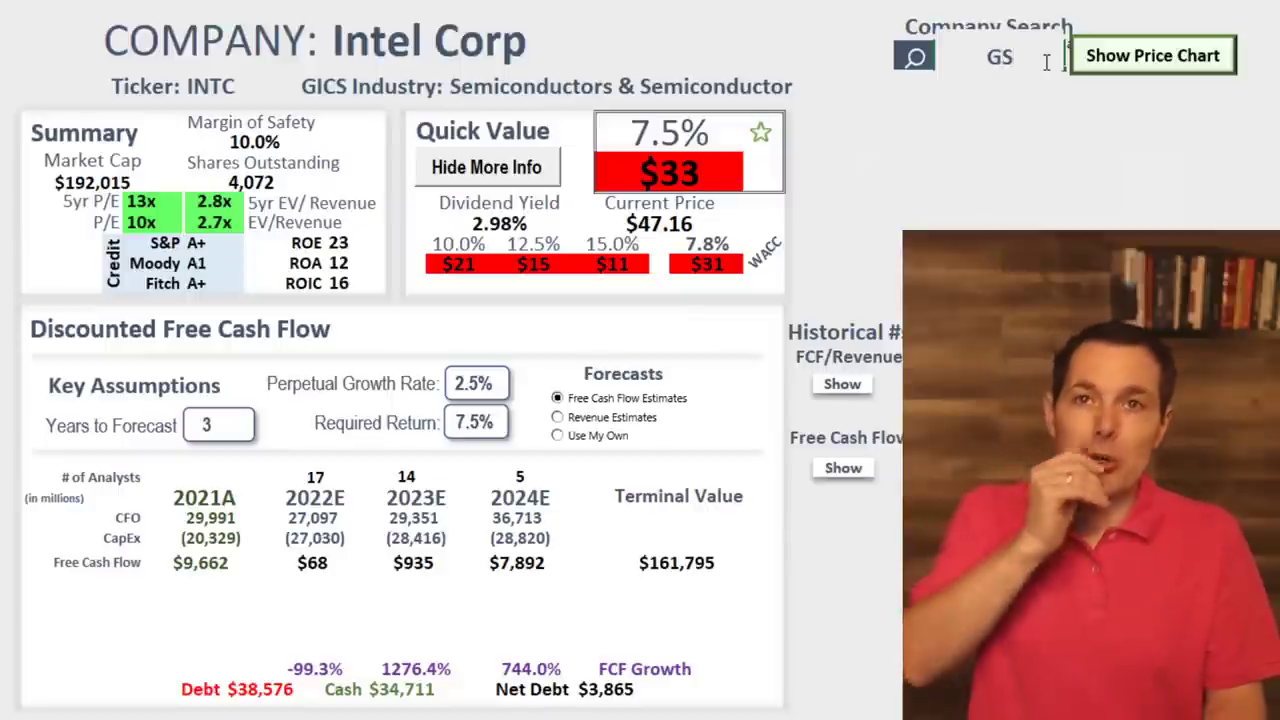
{"action": "key", "text": "Return"}
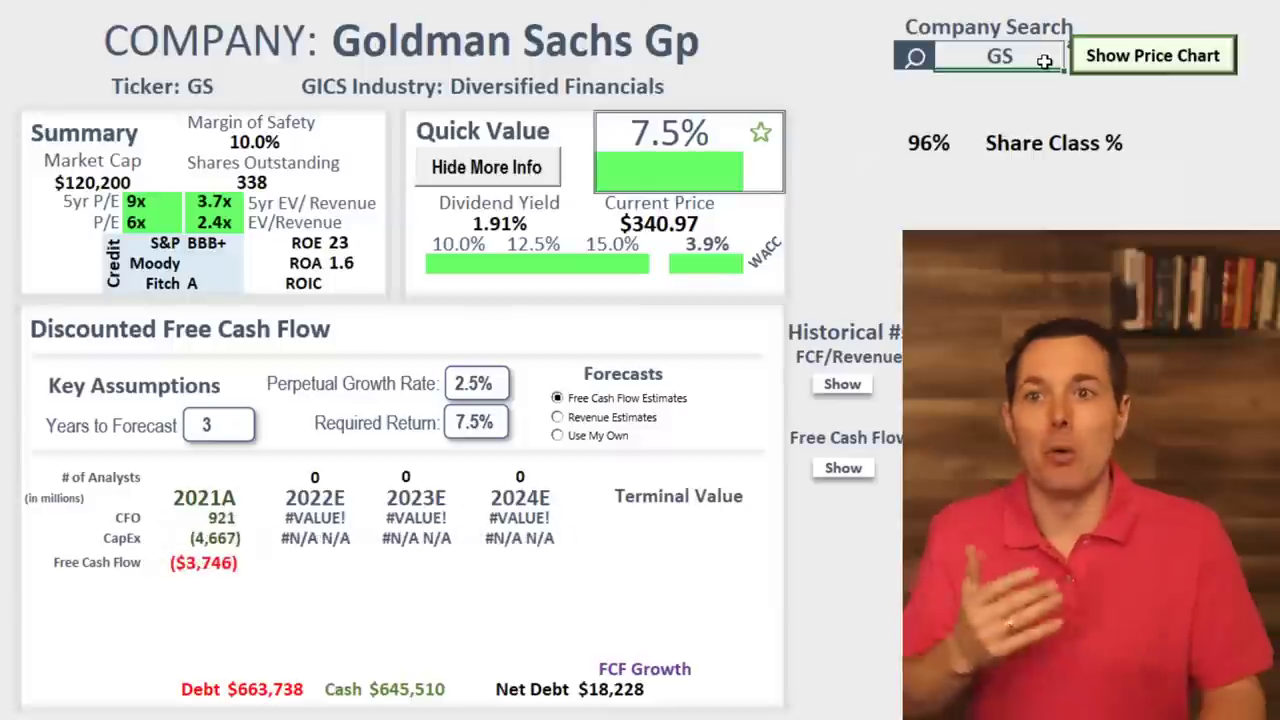
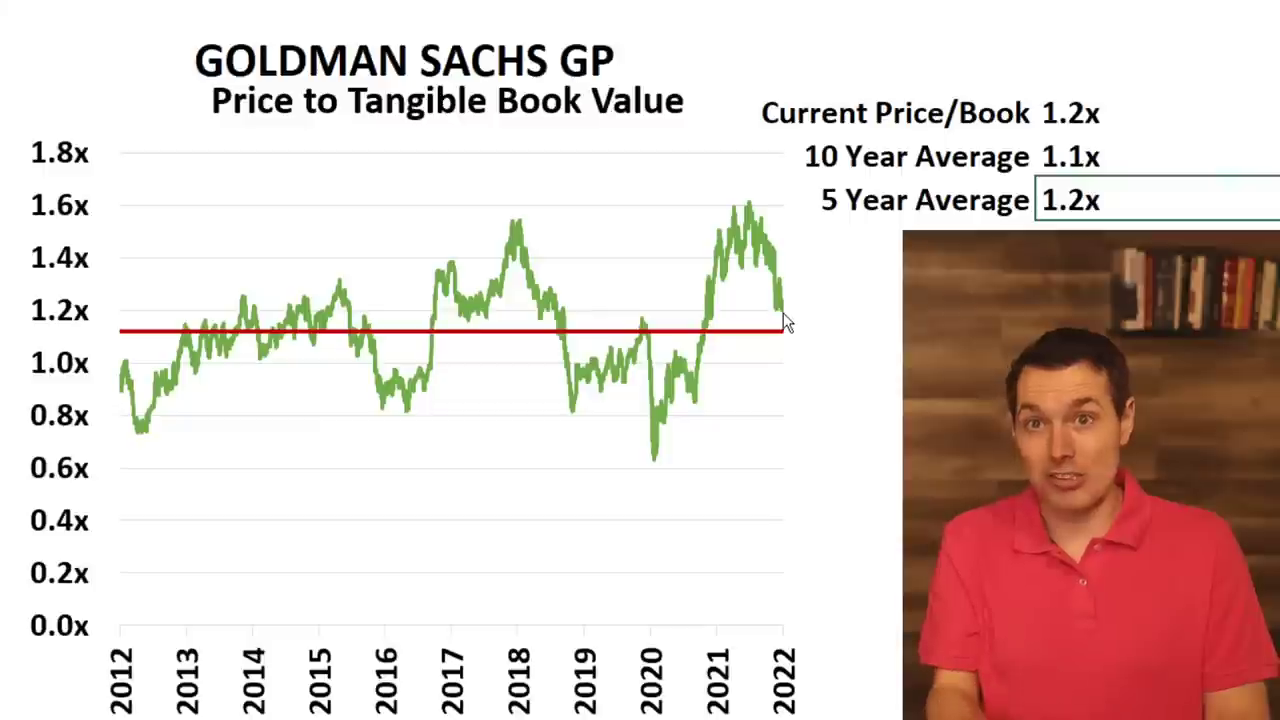
{"action": "mouse_move", "coordinate": [786, 318]}
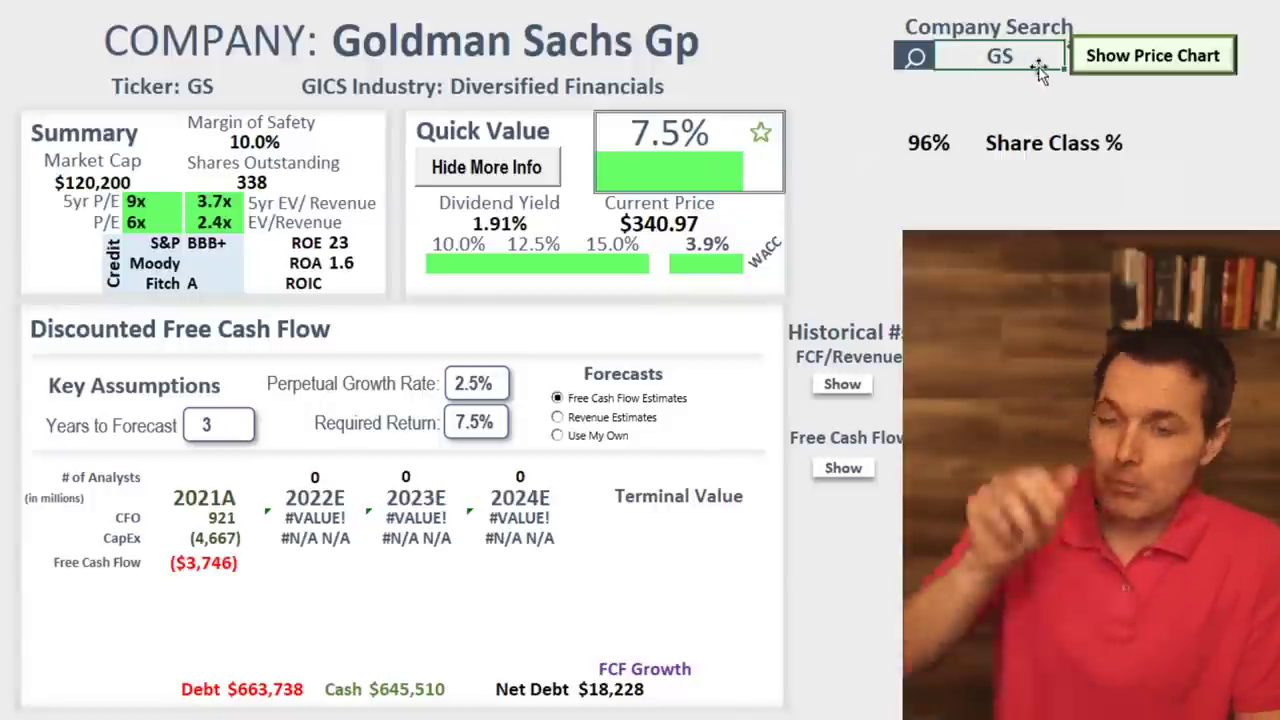
Load Berry Global by entering ticker BERY in the company search.
{"action": "left_click", "coordinate": [1044, 57]}
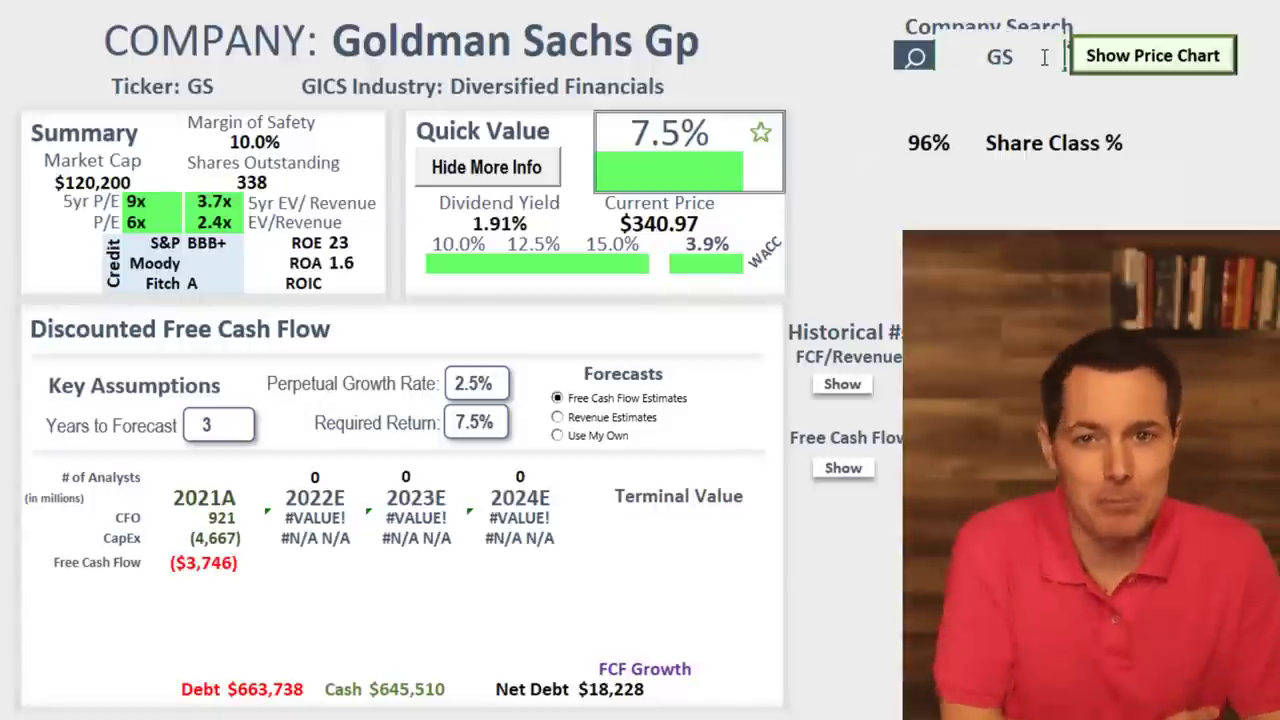
{"action": "key", "text": "BackSpace"}
{"action": "key", "text": "BackSpace"}
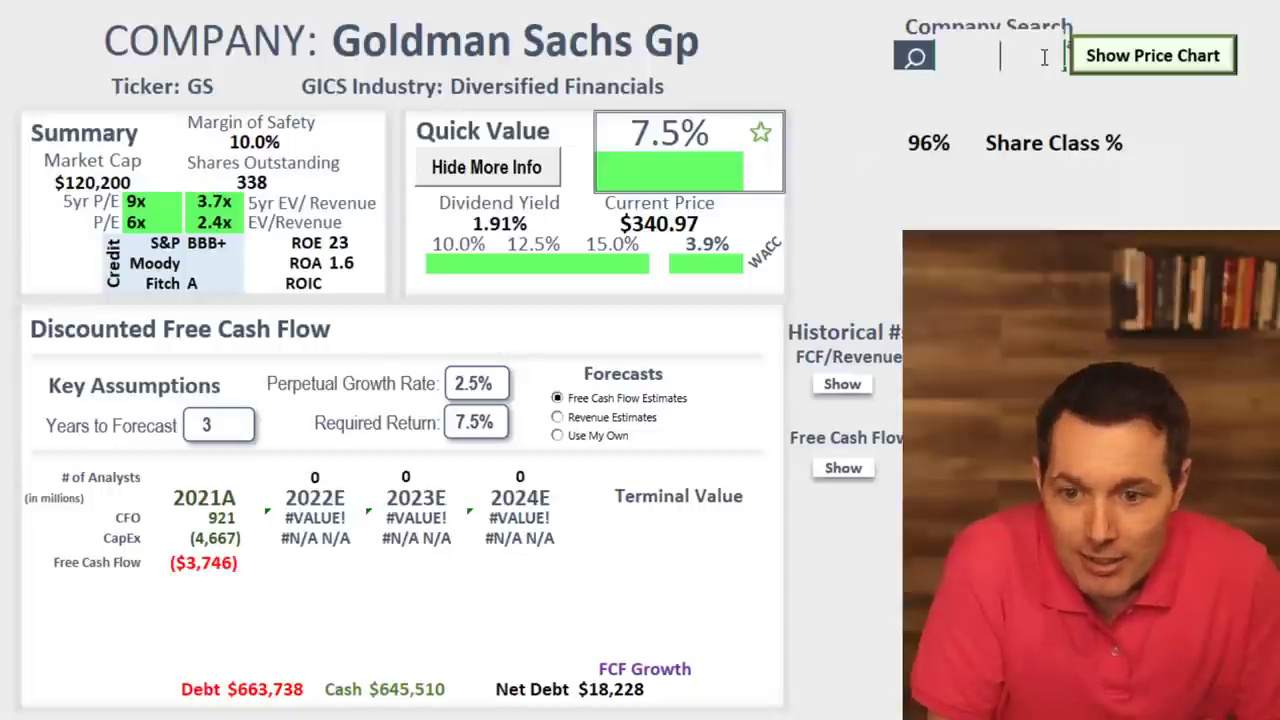
{"action": "type", "text": "BERY"}
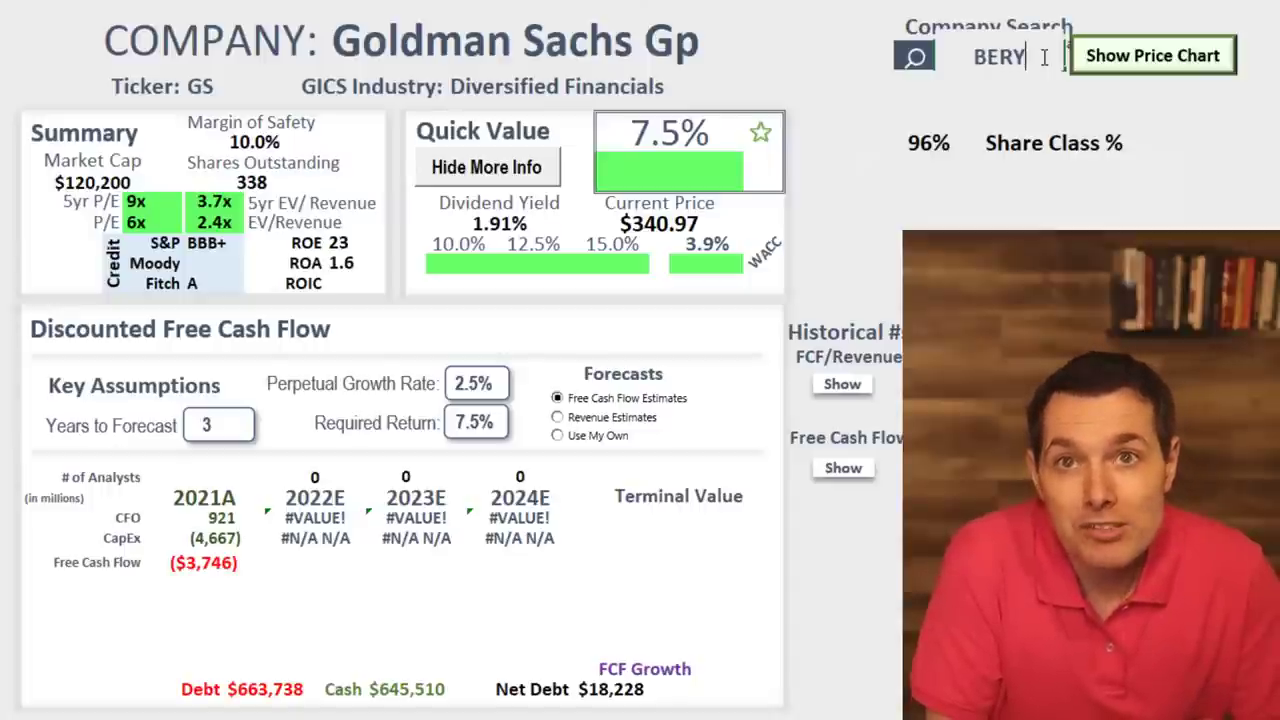
{"action": "key", "text": "Return"}
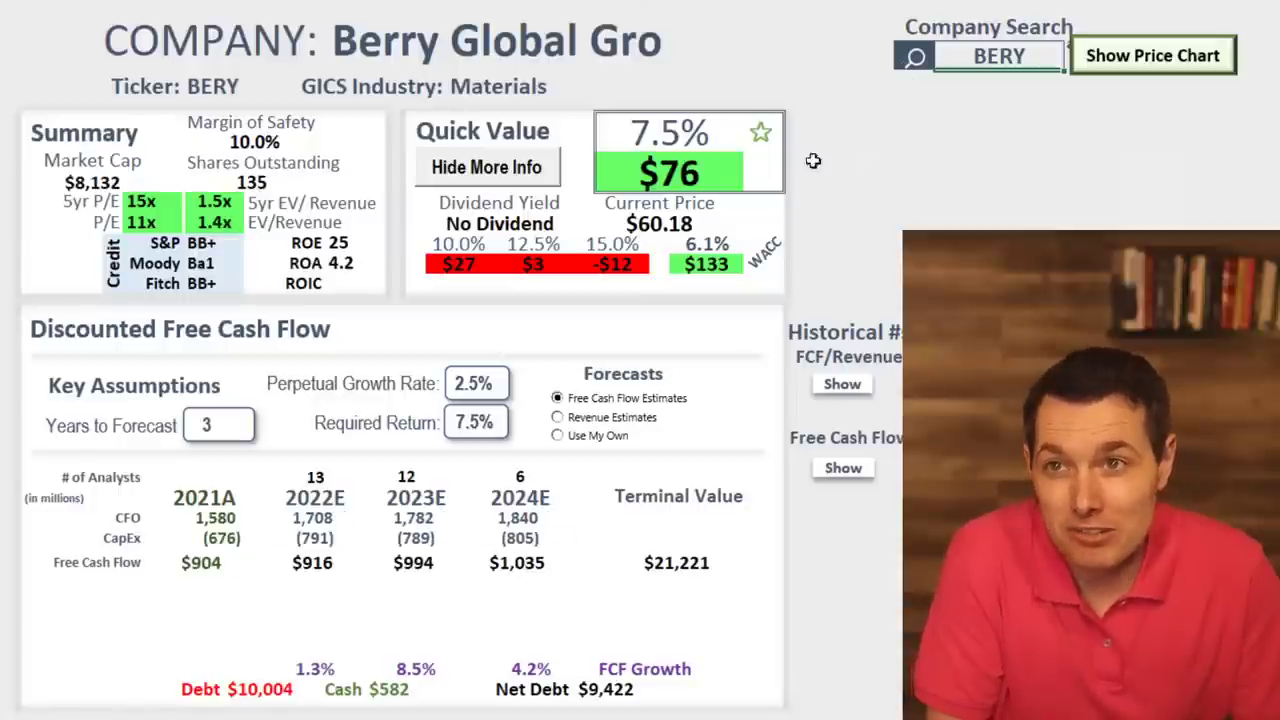
Examine Berry Global's quick values at 7.5% and at WACC, its P/E ratio, and the number of analysts per forecast year.
{"action": "left_click", "coordinate": [517, 74]}
{"action": "left_click", "coordinate": [686, 176]}
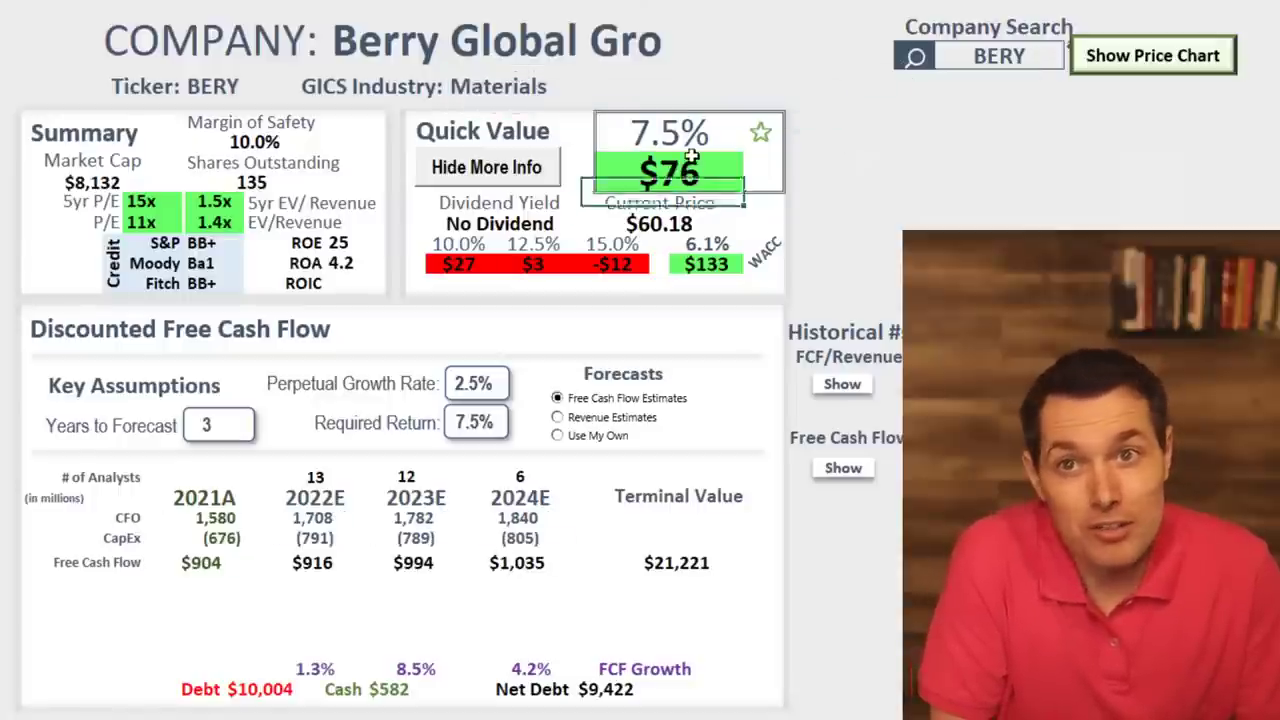
{"action": "left_click", "coordinate": [720, 263]}
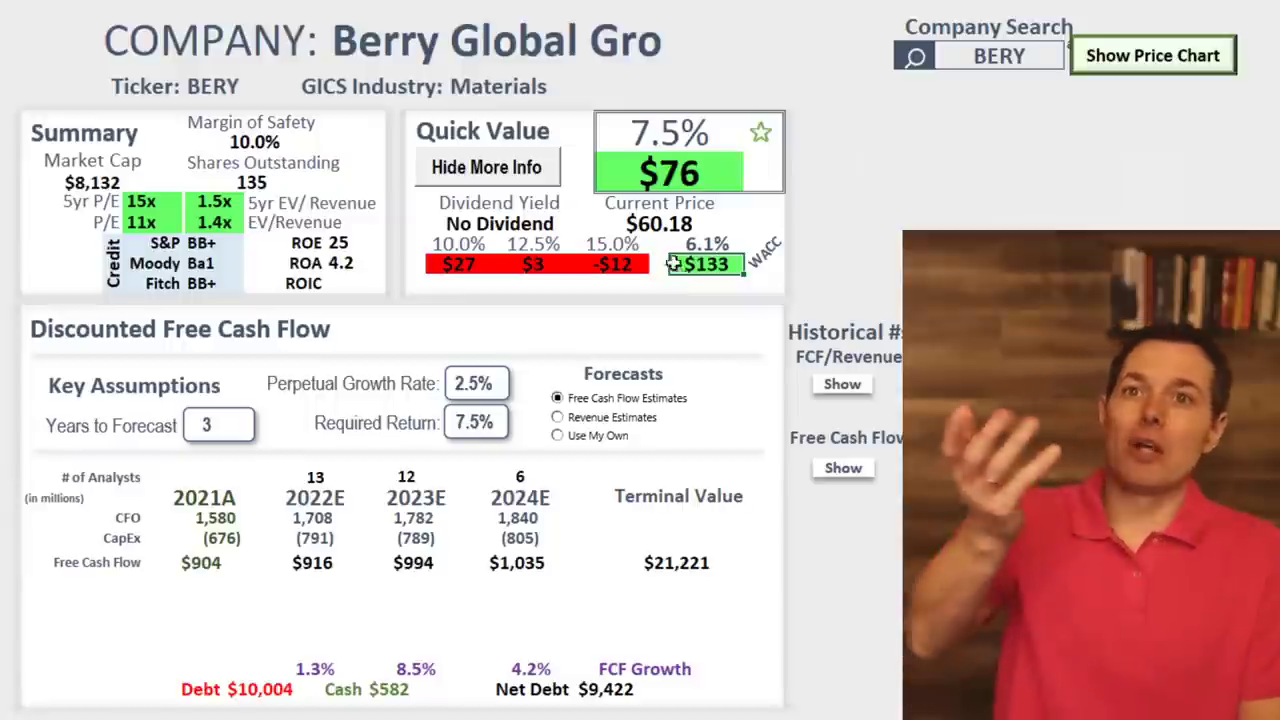
{"action": "left_click", "coordinate": [712, 243]}
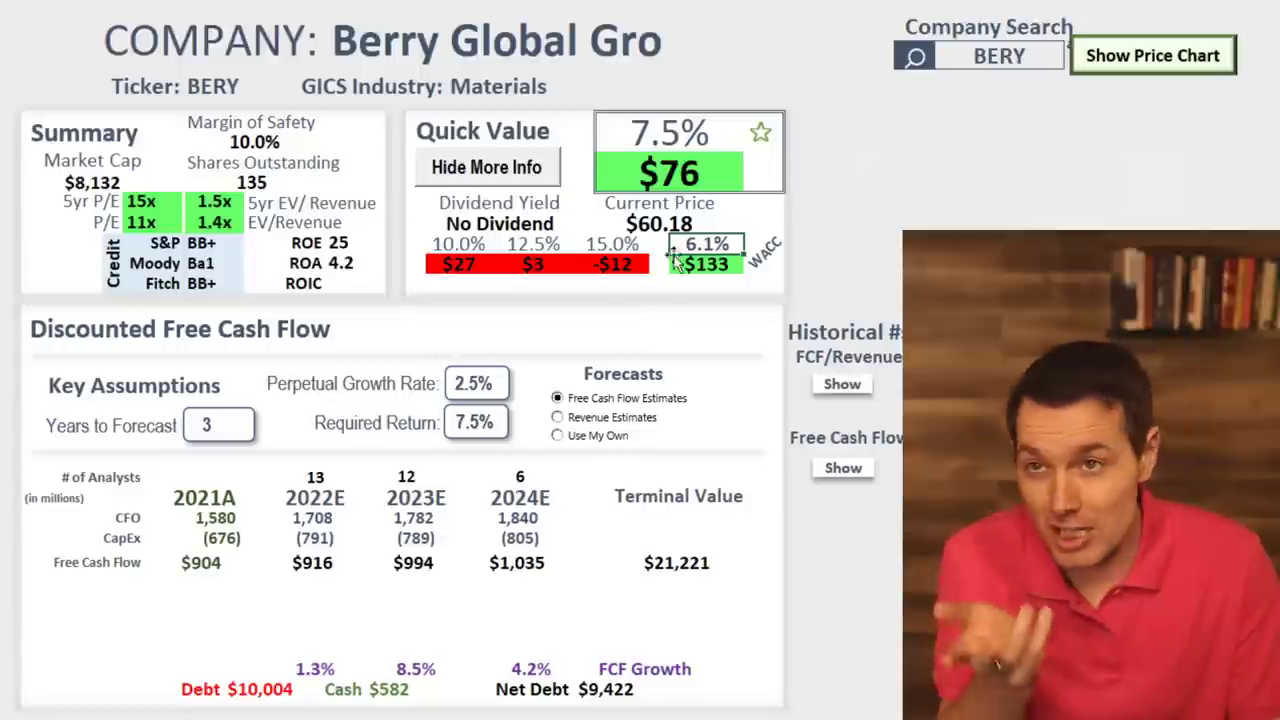
{"action": "left_click", "coordinate": [763, 252]}
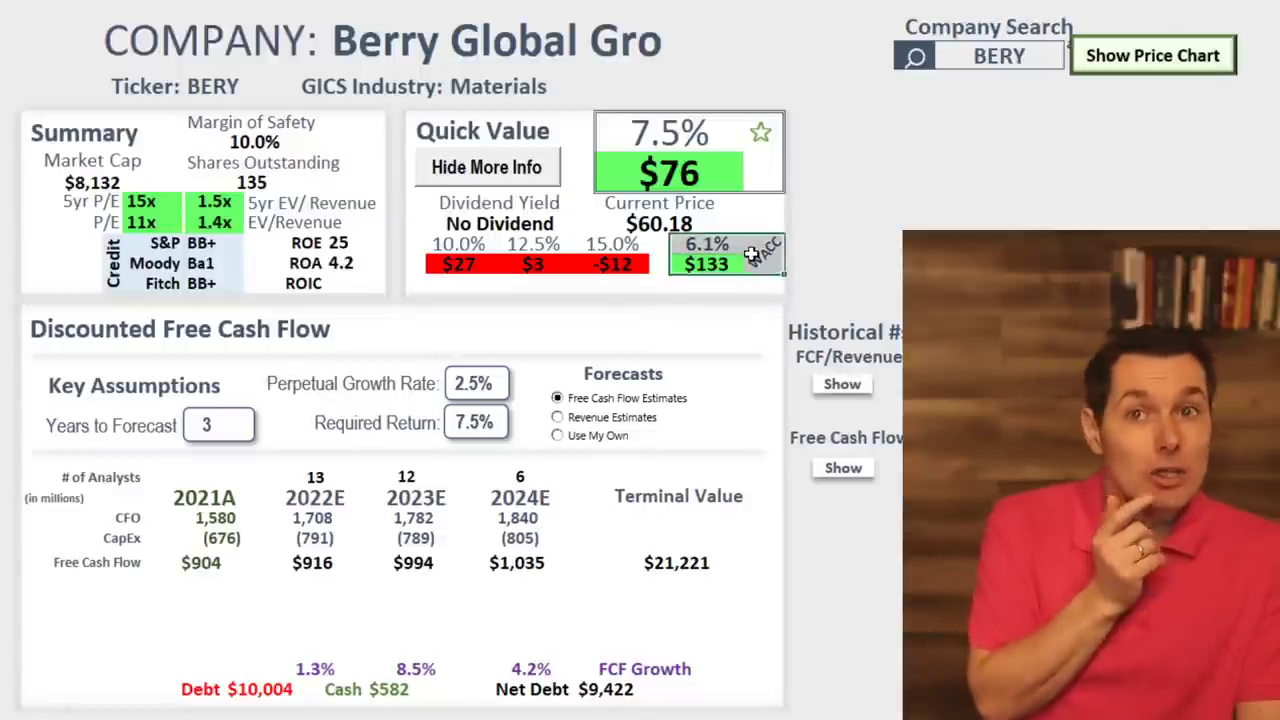
{"action": "left_click", "coordinate": [140, 222]}
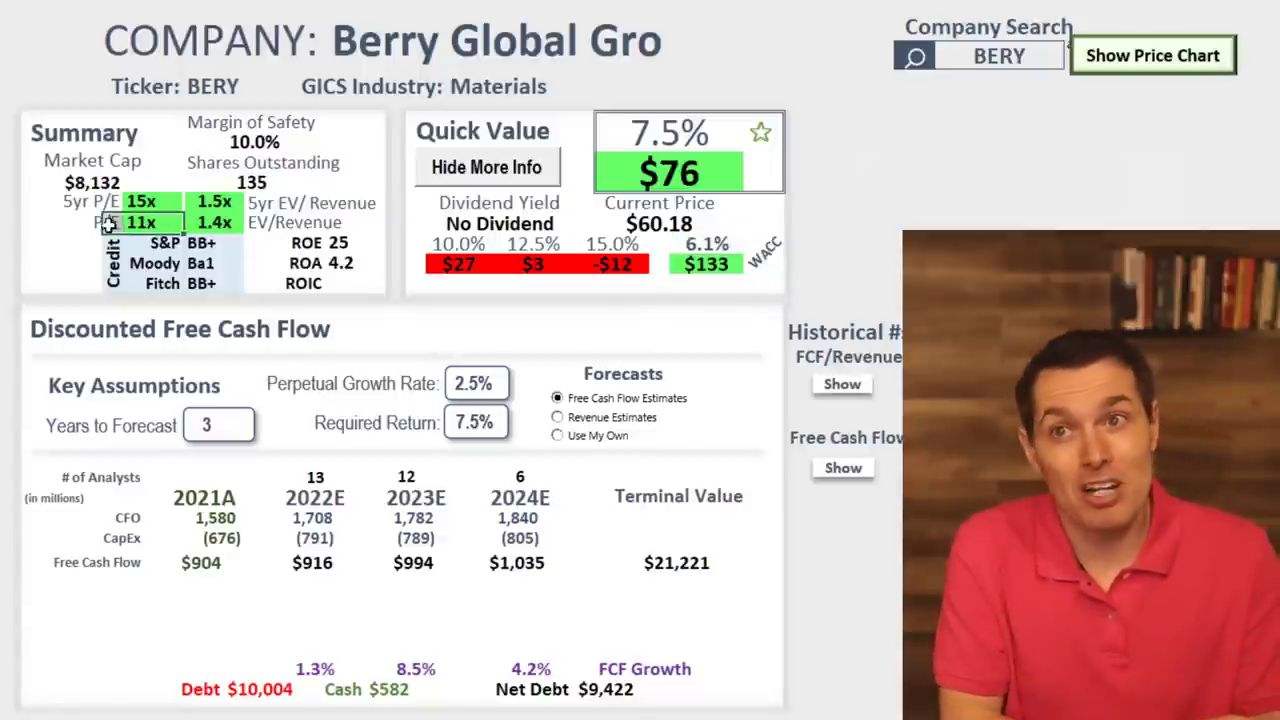
{"action": "left_click_drag", "start_coordinate": [706, 245], "coordinate": [720, 256]}
{"action": "left_click", "coordinate": [720, 256]}
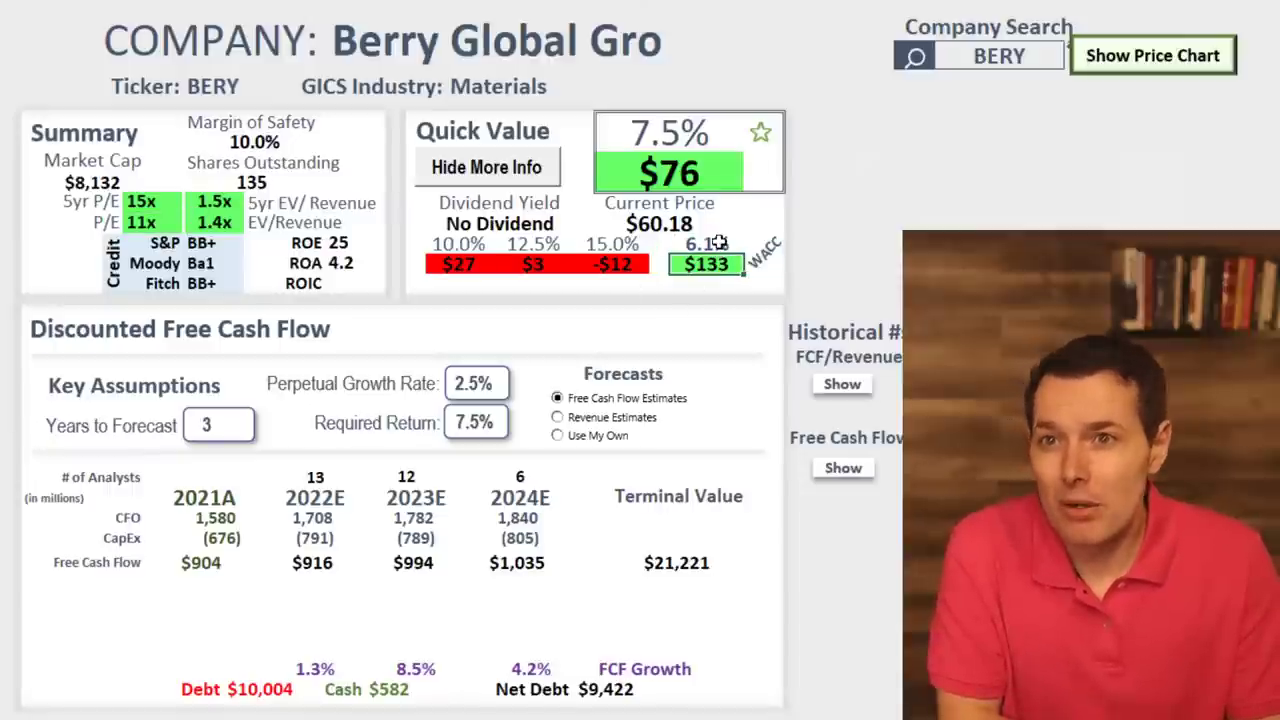
{"action": "left_click_drag", "start_coordinate": [518, 480], "coordinate": [311, 476]}
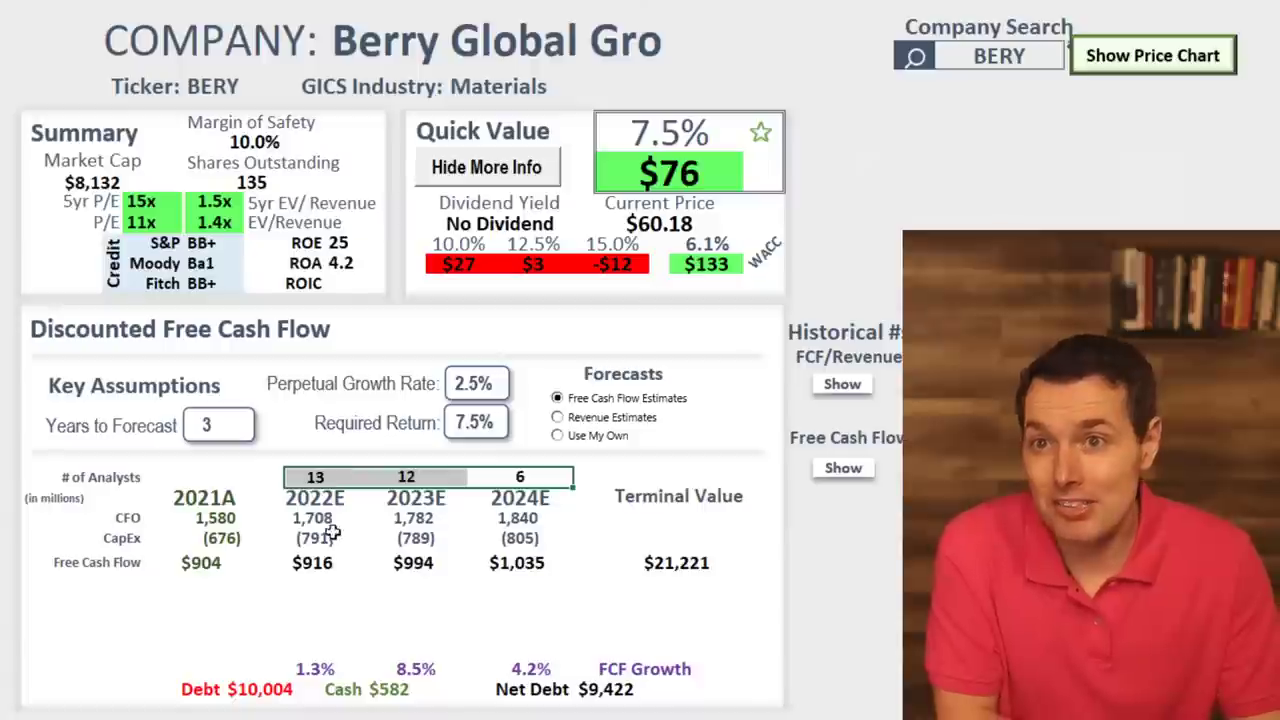
Examine Berry Global's free cash flow from 2021 to 2024, its yearly growth percentages, and the quick value at 7.5%.
{"action": "left_click", "coordinate": [222, 566]}
{"action": "left_click_drag", "start_coordinate": [298, 563], "coordinate": [528, 566]}
{"action": "left_click_drag", "start_coordinate": [562, 668], "coordinate": [308, 664]}
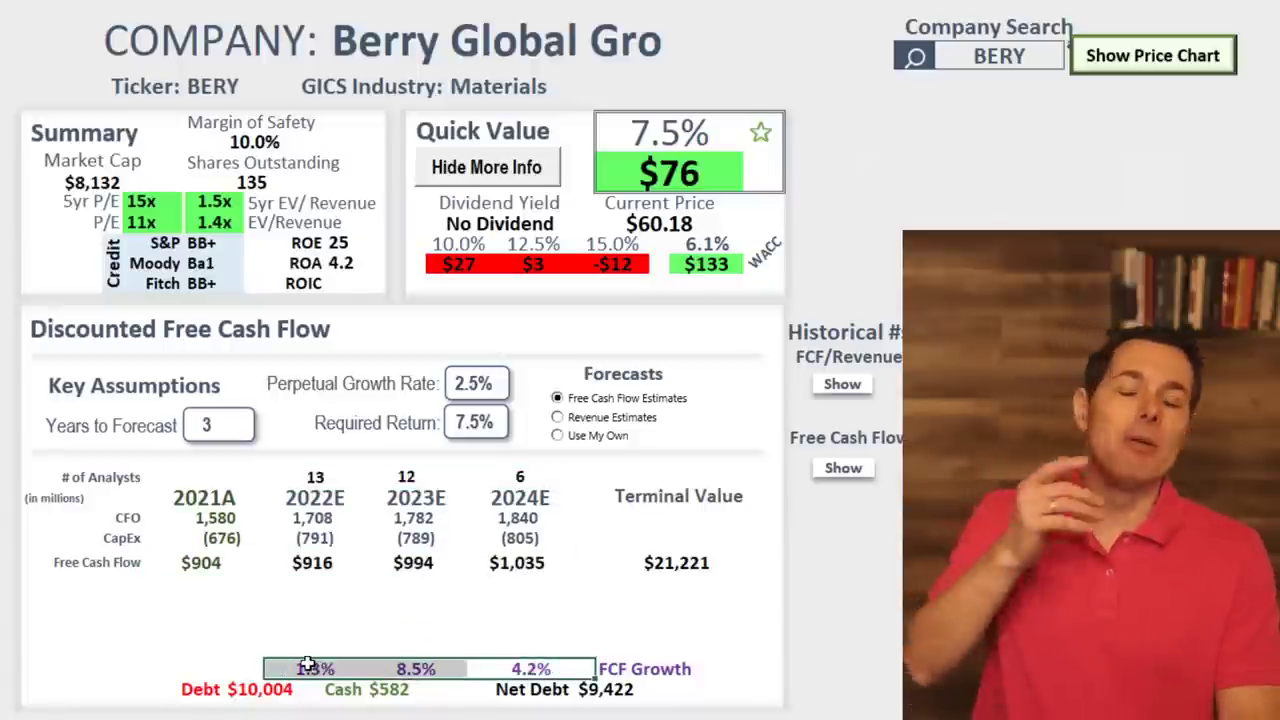
{"action": "left_click", "coordinate": [413, 664]}
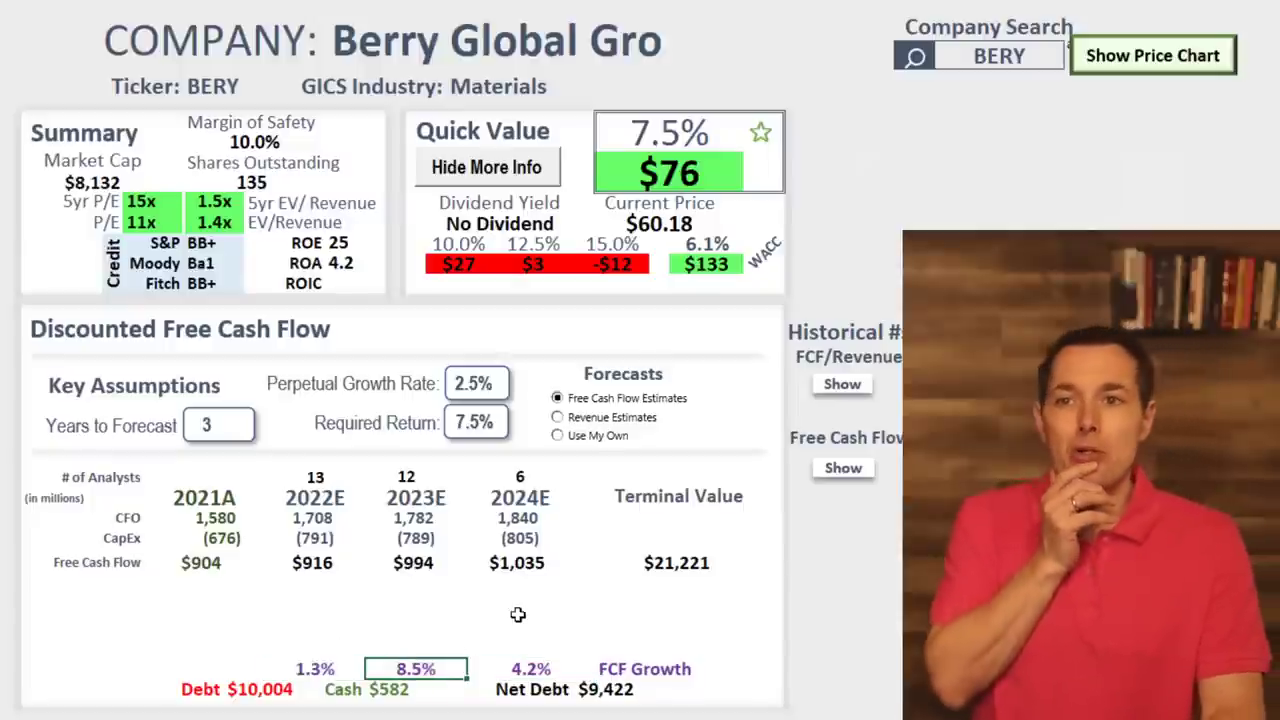
{"action": "left_click", "coordinate": [306, 668]}
{"action": "left_click", "coordinate": [538, 668]}
{"action": "left_click", "coordinate": [414, 664]}
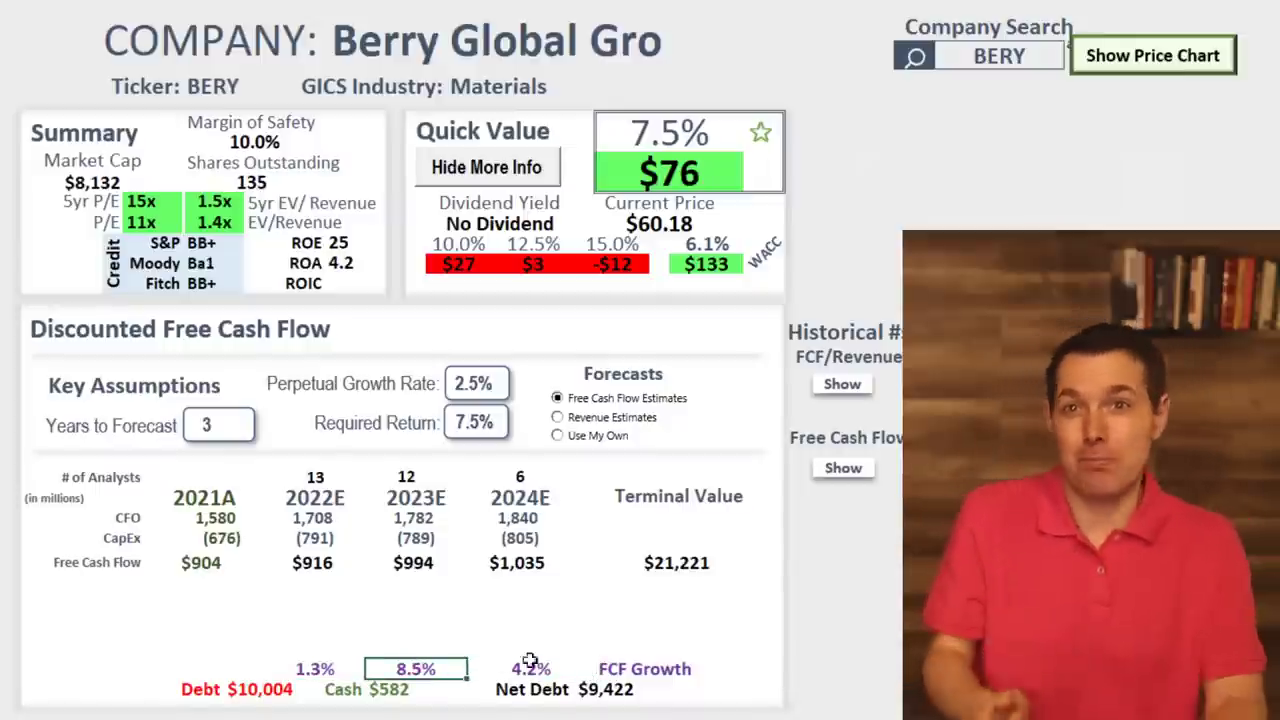
{"action": "left_click", "coordinate": [684, 186]}
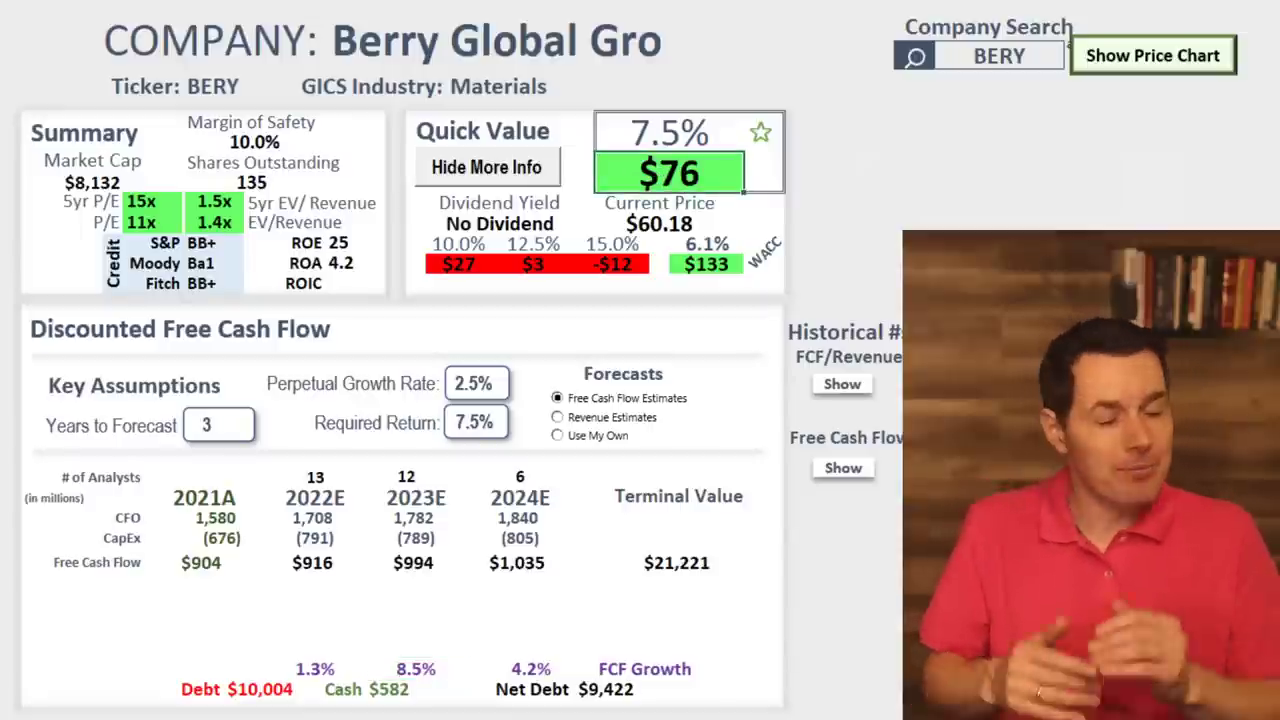
Load Dropbox by entering ticker DBX in the company search.
{"action": "left_click", "coordinate": [988, 56]}
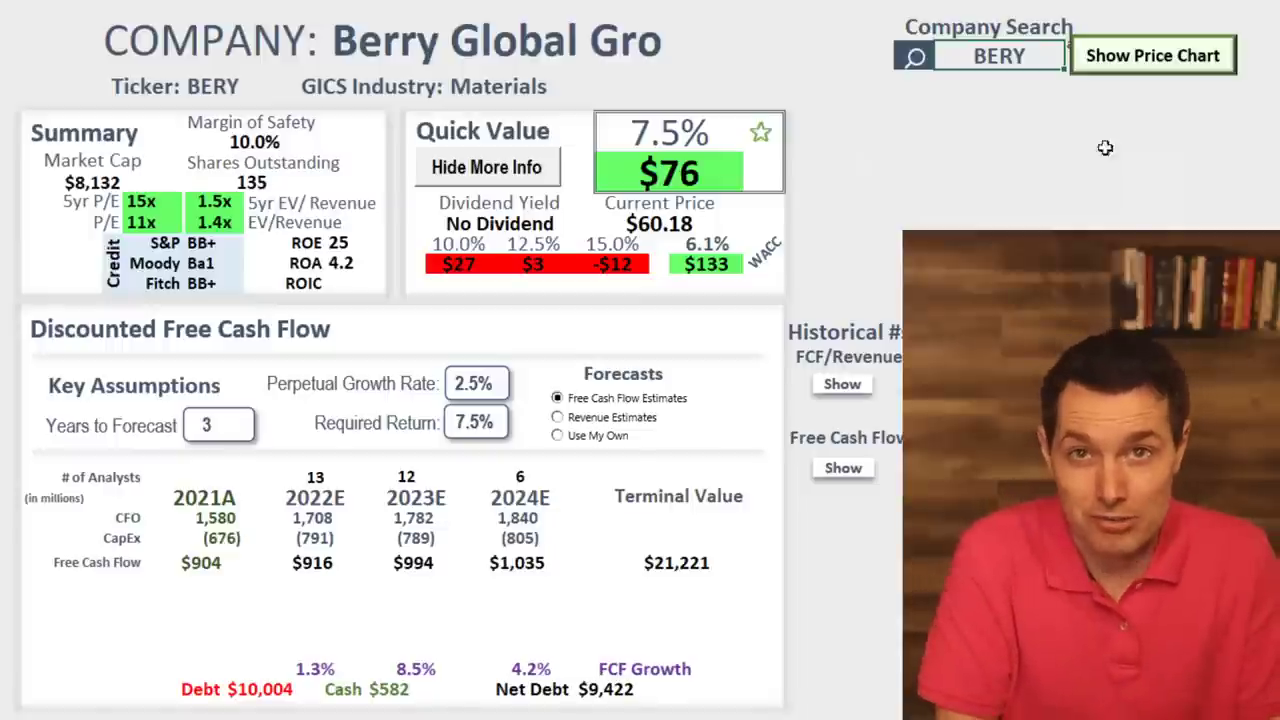
{"action": "double_click", "coordinate": [1050, 58]}
{"action": "key", "text": "BackSpace"}
{"action": "key", "text": "BackSpace"}
{"action": "key", "text": "BackSpace"}
{"action": "key", "text": "BackSpace"}
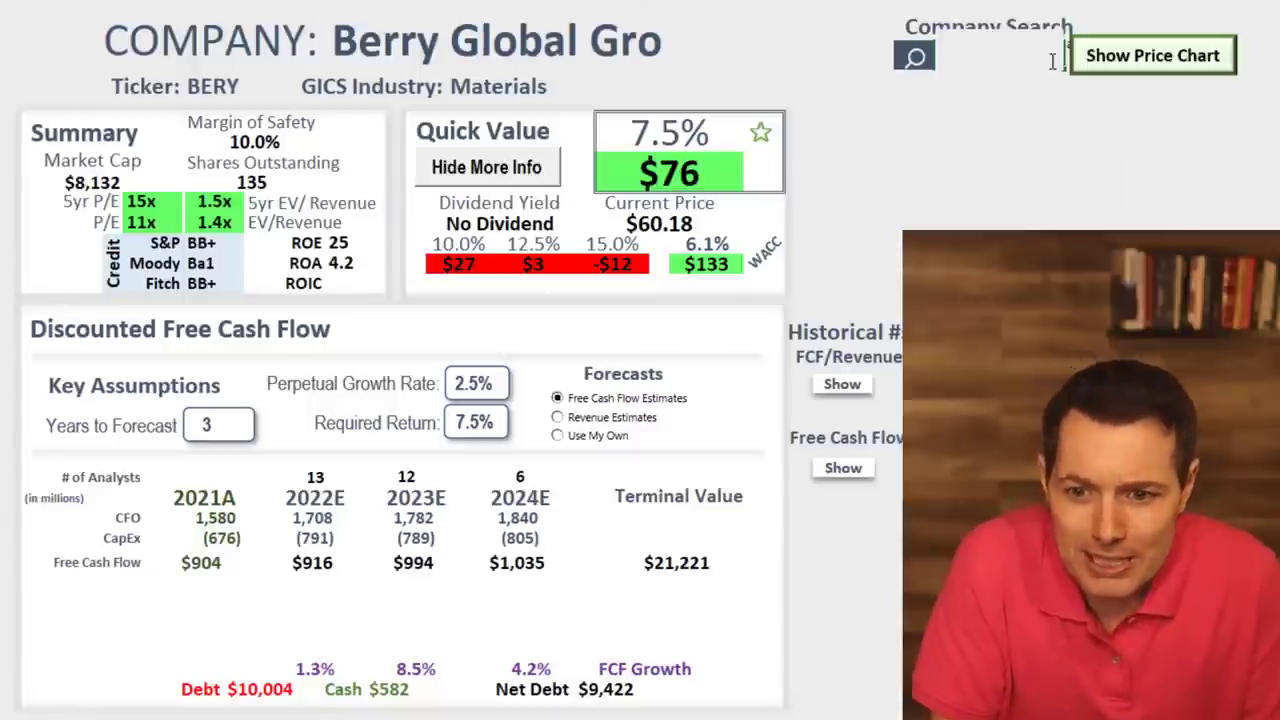
{"action": "type", "text": "DBX"}
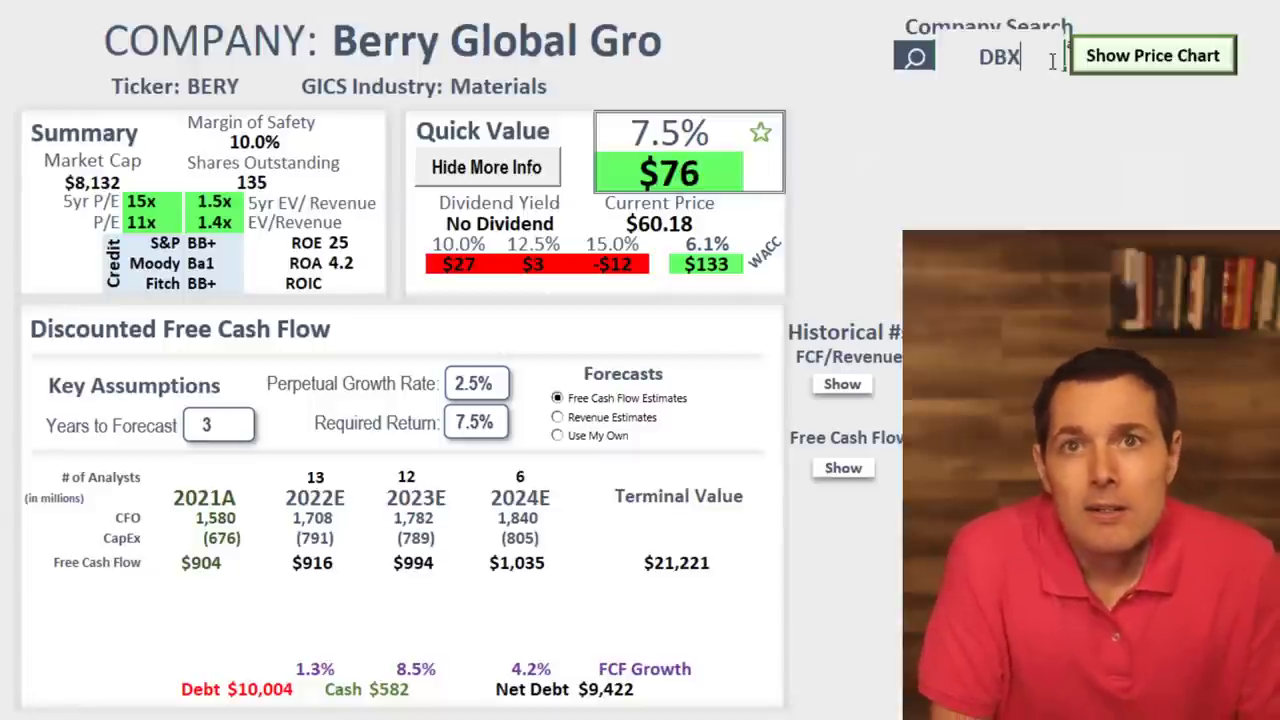
{"action": "key", "text": "Return"}
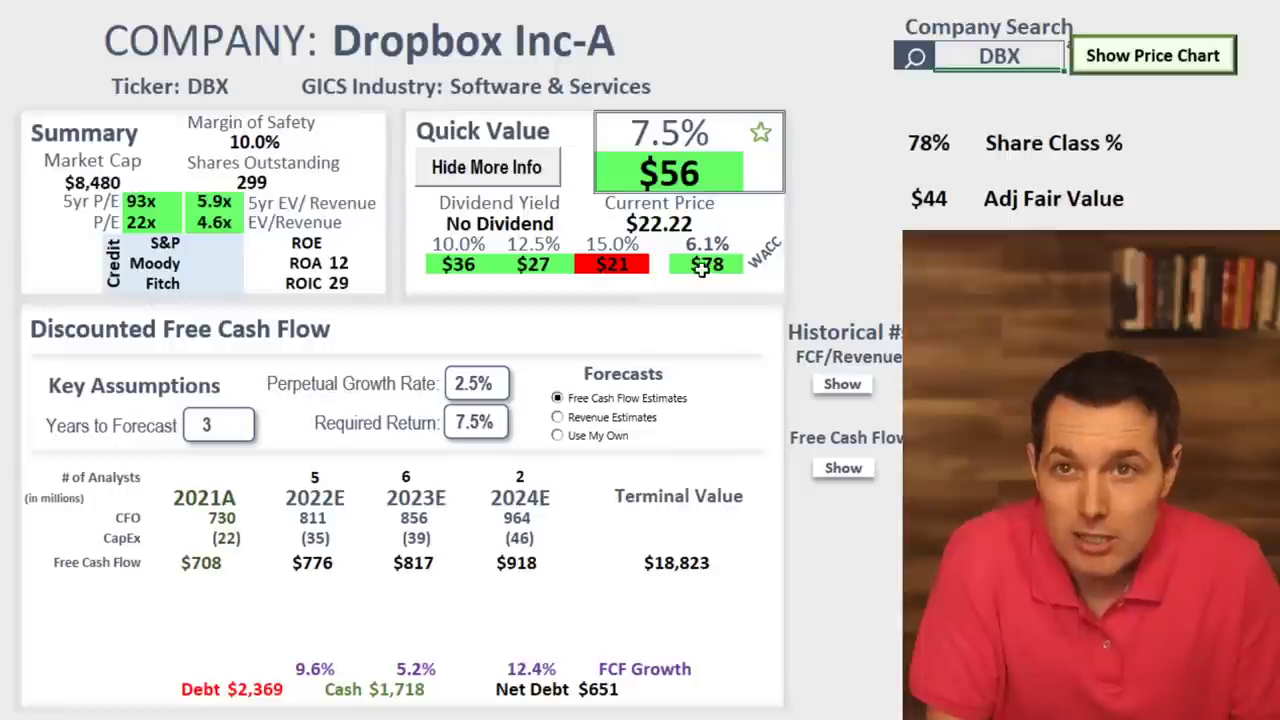
Examine Dropbox's value at WACC, its free cash flow and growth percentages, and its current and five-year P/E ratios.
{"action": "left_click_drag", "start_coordinate": [706, 265], "coordinate": [706, 244]}
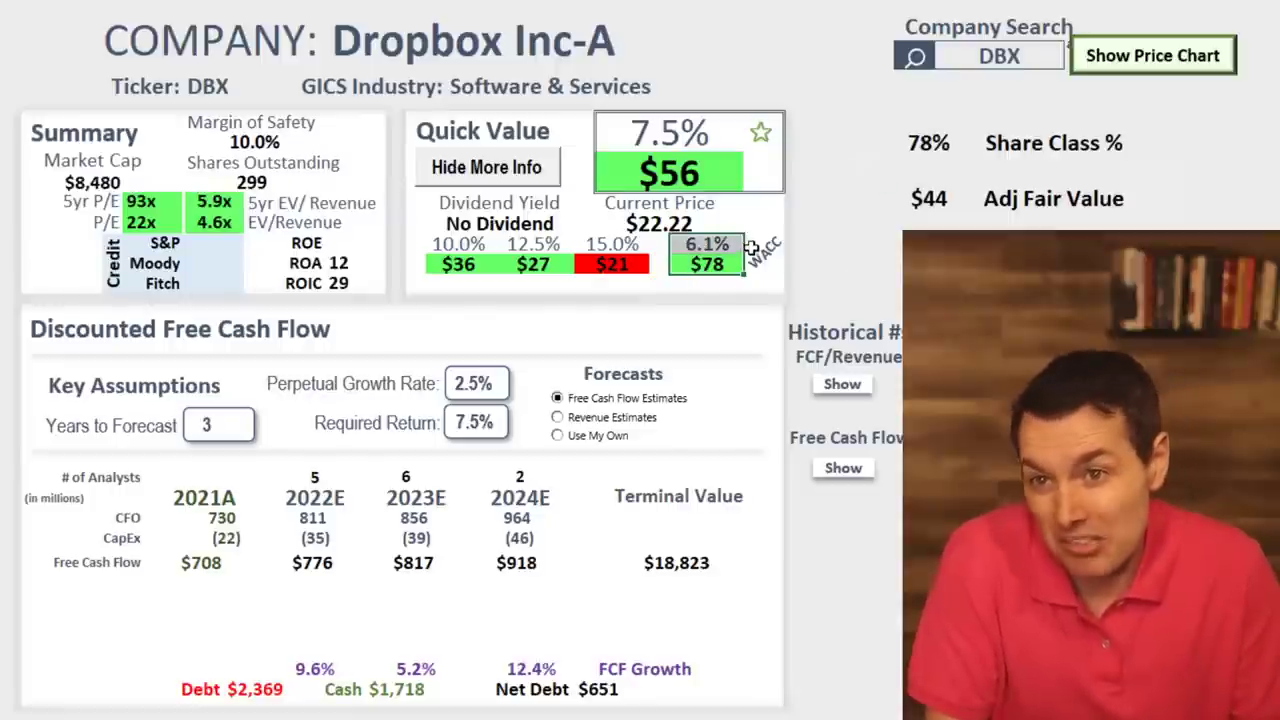
{"action": "left_click", "coordinate": [188, 563]}
{"action": "left_click_drag", "start_coordinate": [330, 567], "coordinate": [460, 568]}
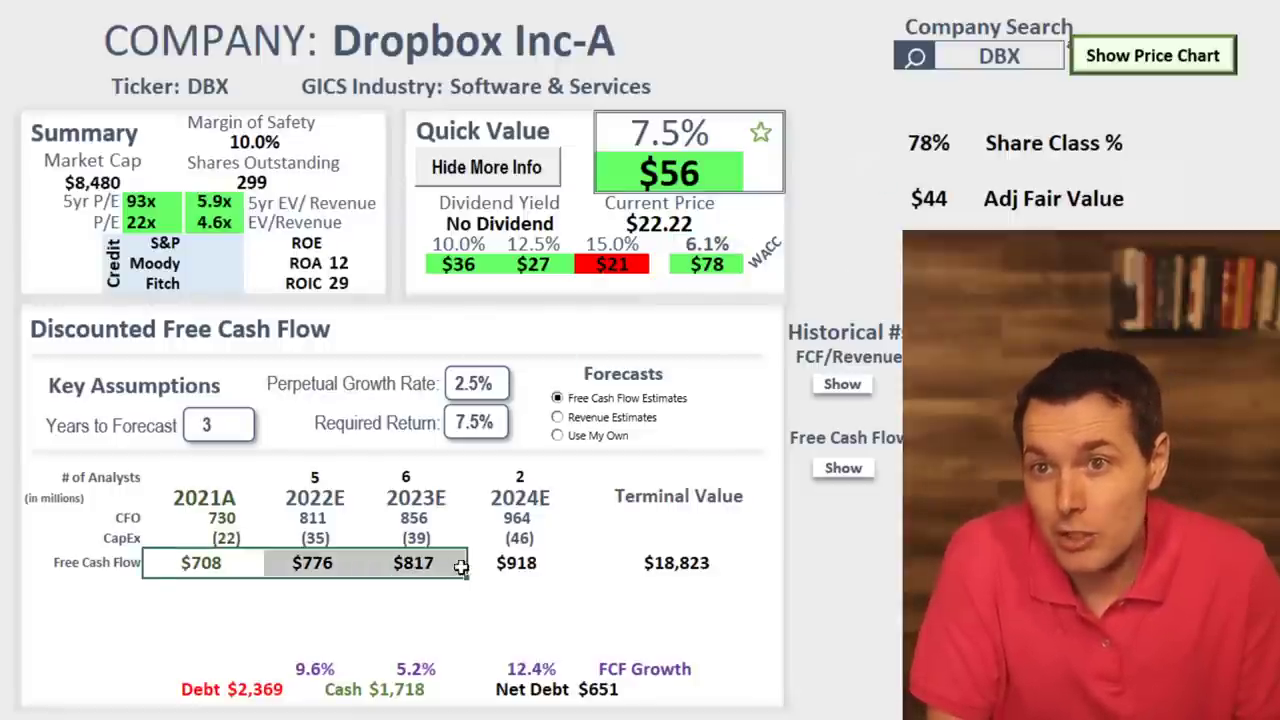
{"action": "left_click_drag", "start_coordinate": [310, 669], "coordinate": [502, 665]}
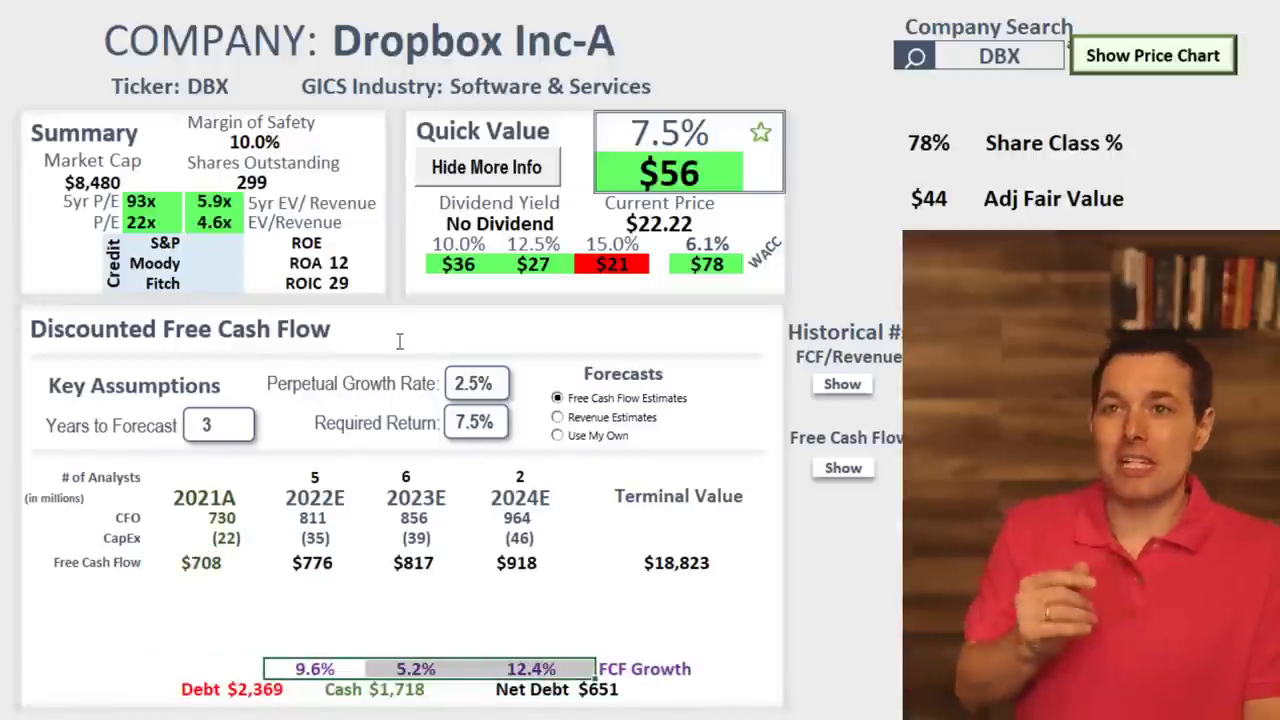
{"action": "left_click", "coordinate": [150, 224]}
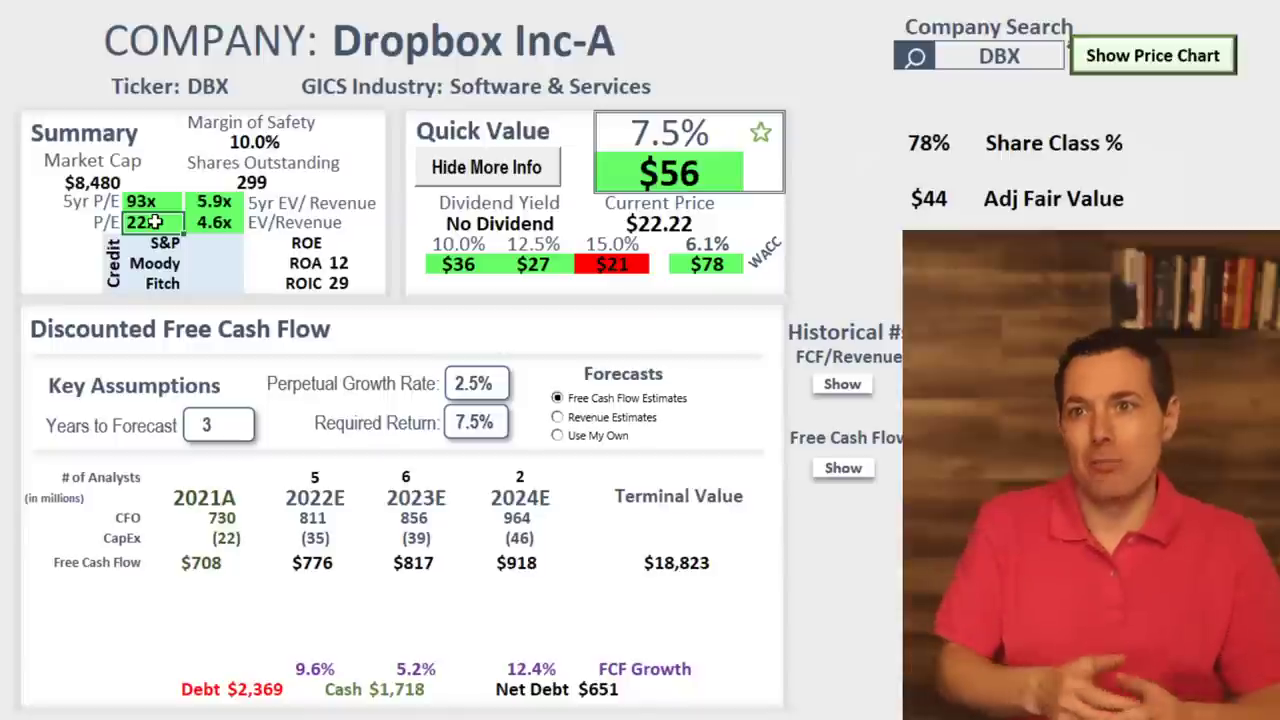
{"action": "left_click", "coordinate": [163, 202]}
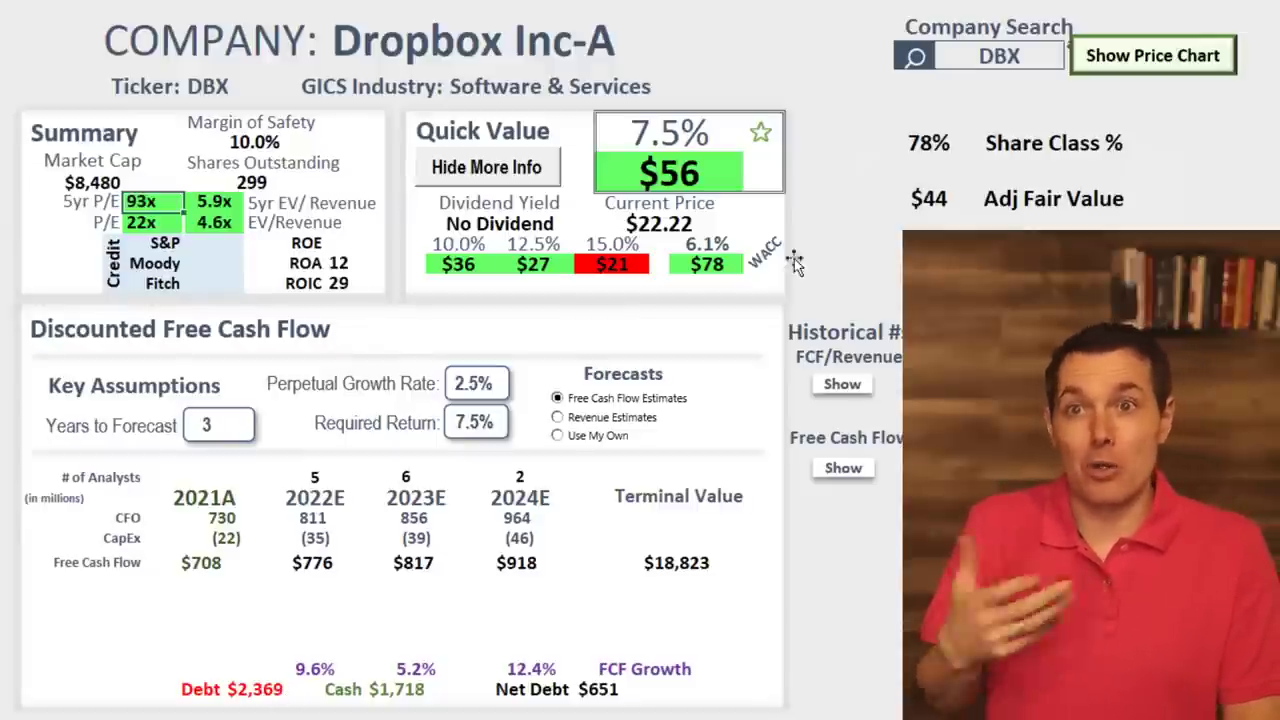
Compare Dropbox's quick value at a 12.5% required return with its value at WACC.
{"action": "left_click", "coordinate": [520, 258]}
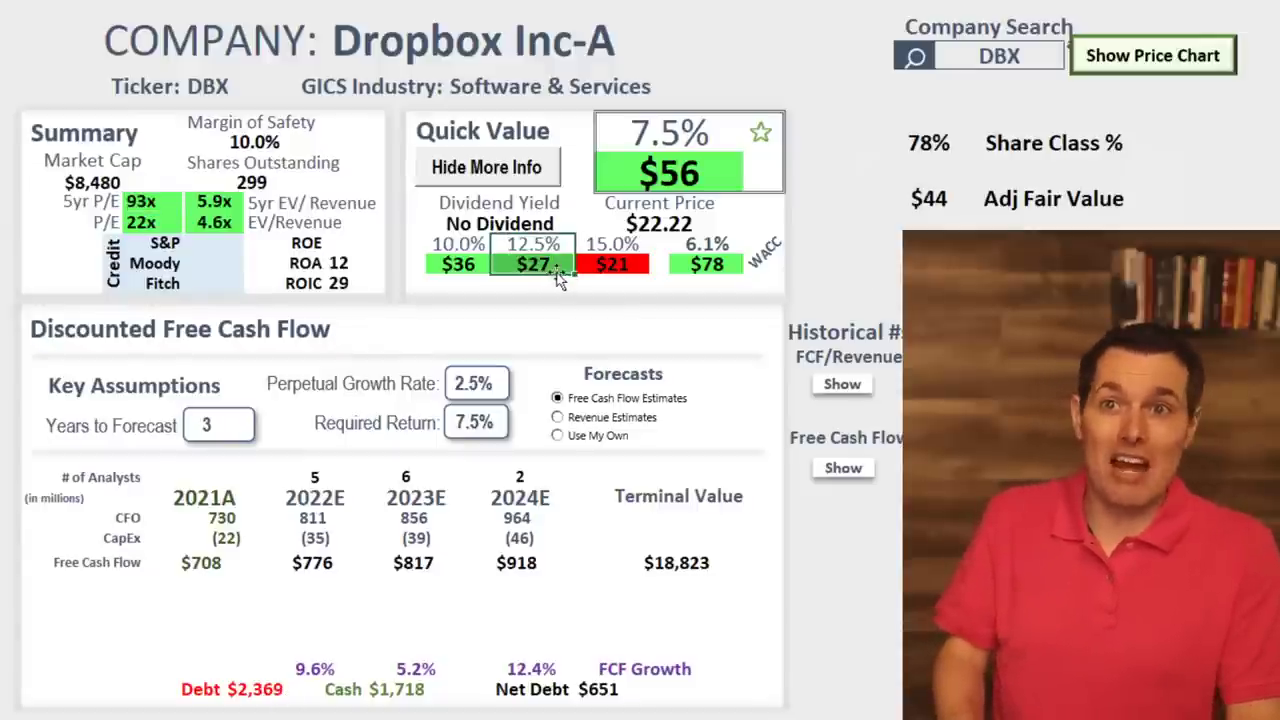
{"action": "left_click", "coordinate": [555, 268]}
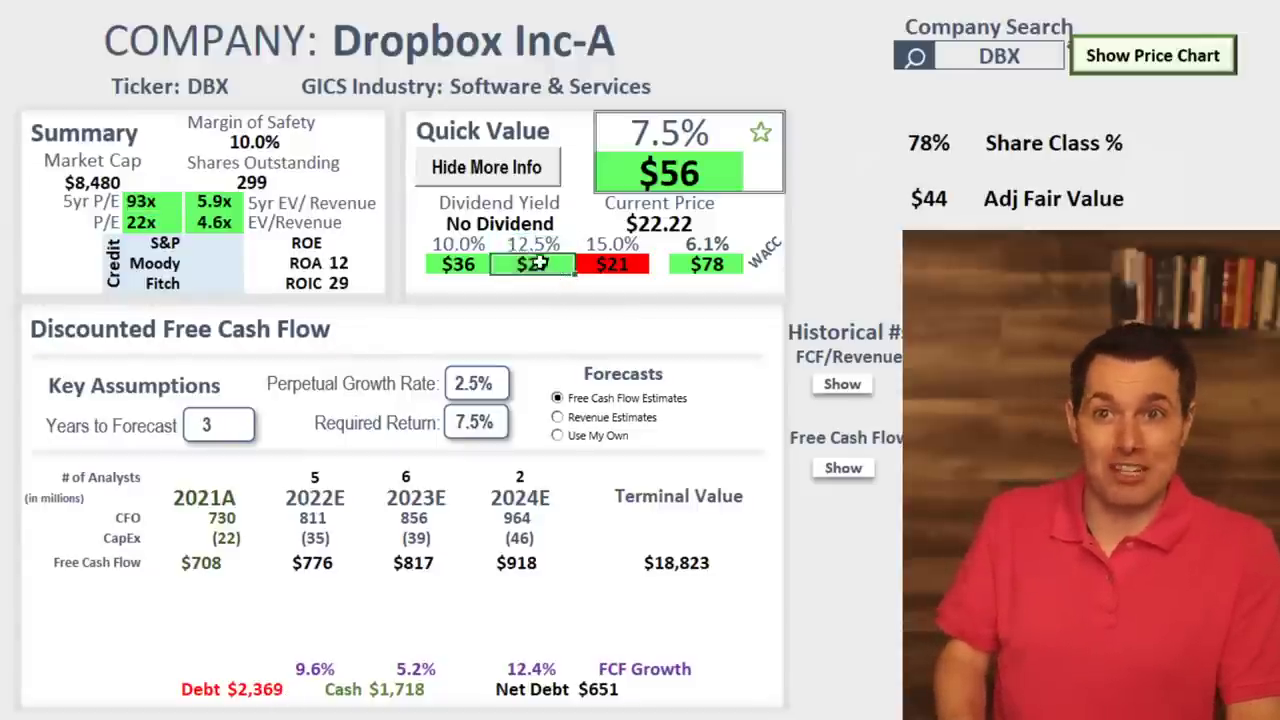
{"action": "left_click", "coordinate": [748, 260]}
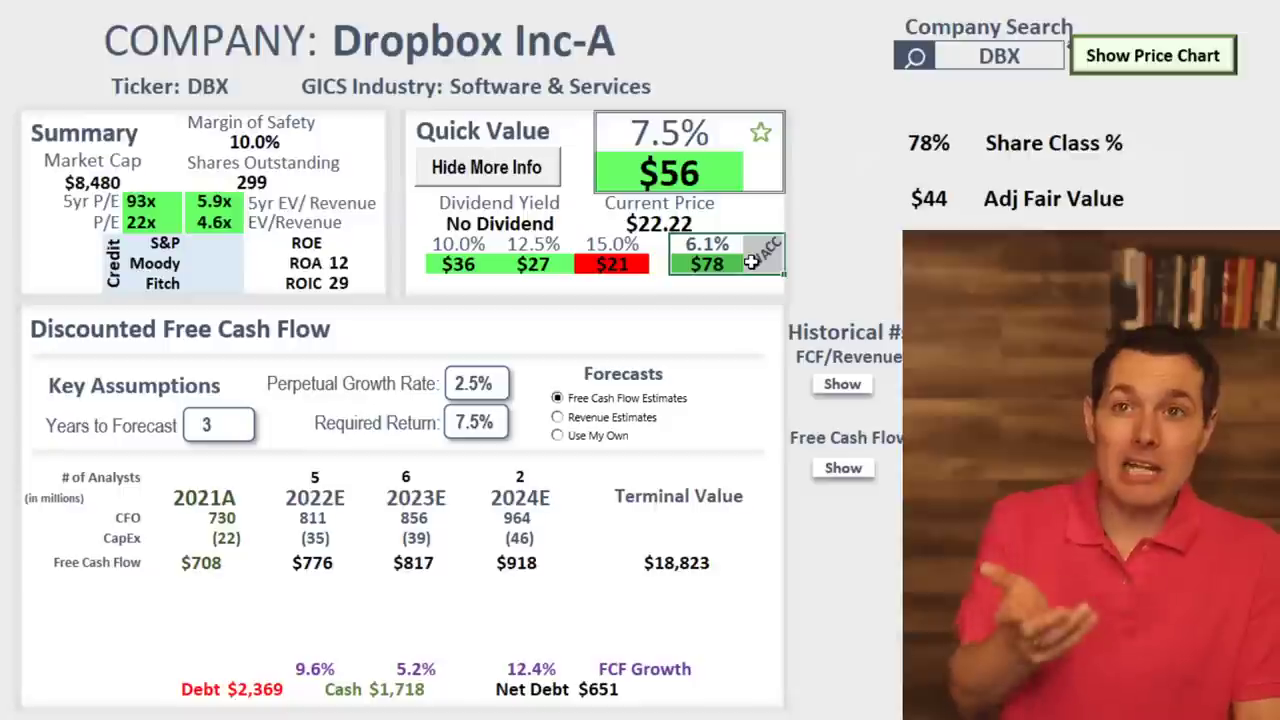
{"action": "left_click", "coordinate": [719, 244]}
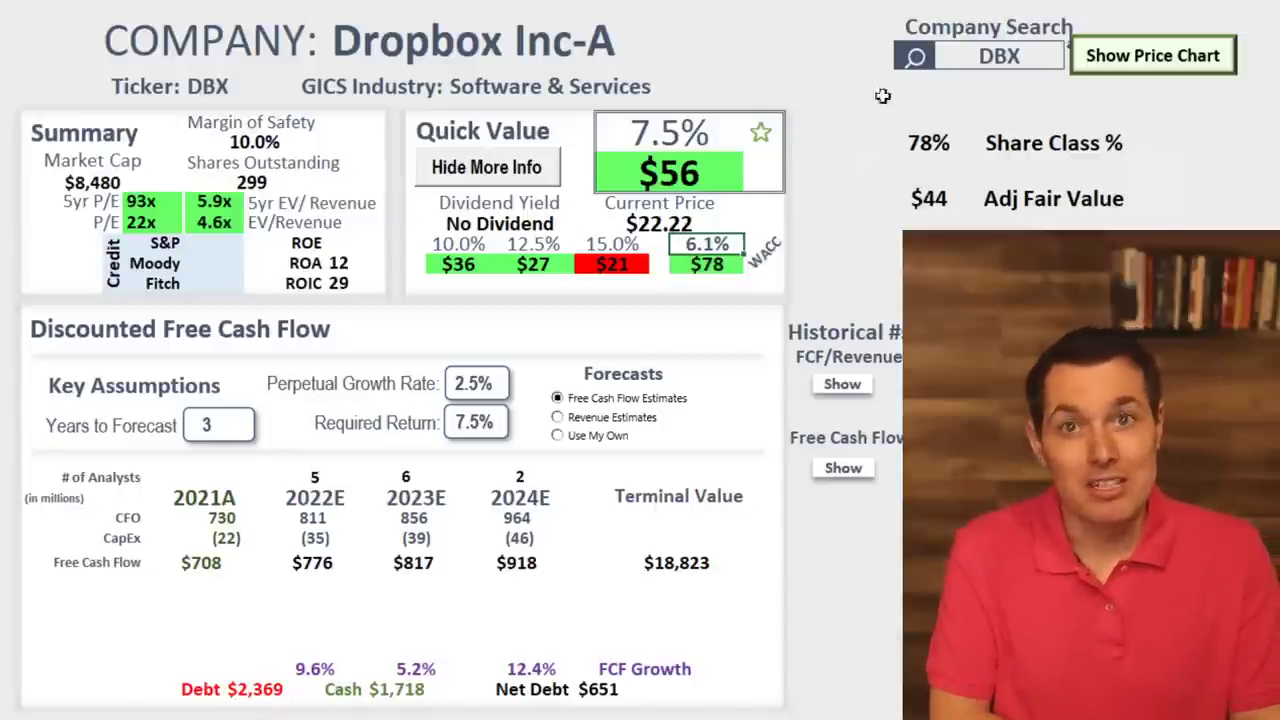
Examine Dropbox's share class percentage and adjusted fair value.
{"action": "left_click", "coordinate": [945, 142]}
{"action": "left_click", "coordinate": [817, 66]}
{"action": "left_click", "coordinate": [921, 139]}
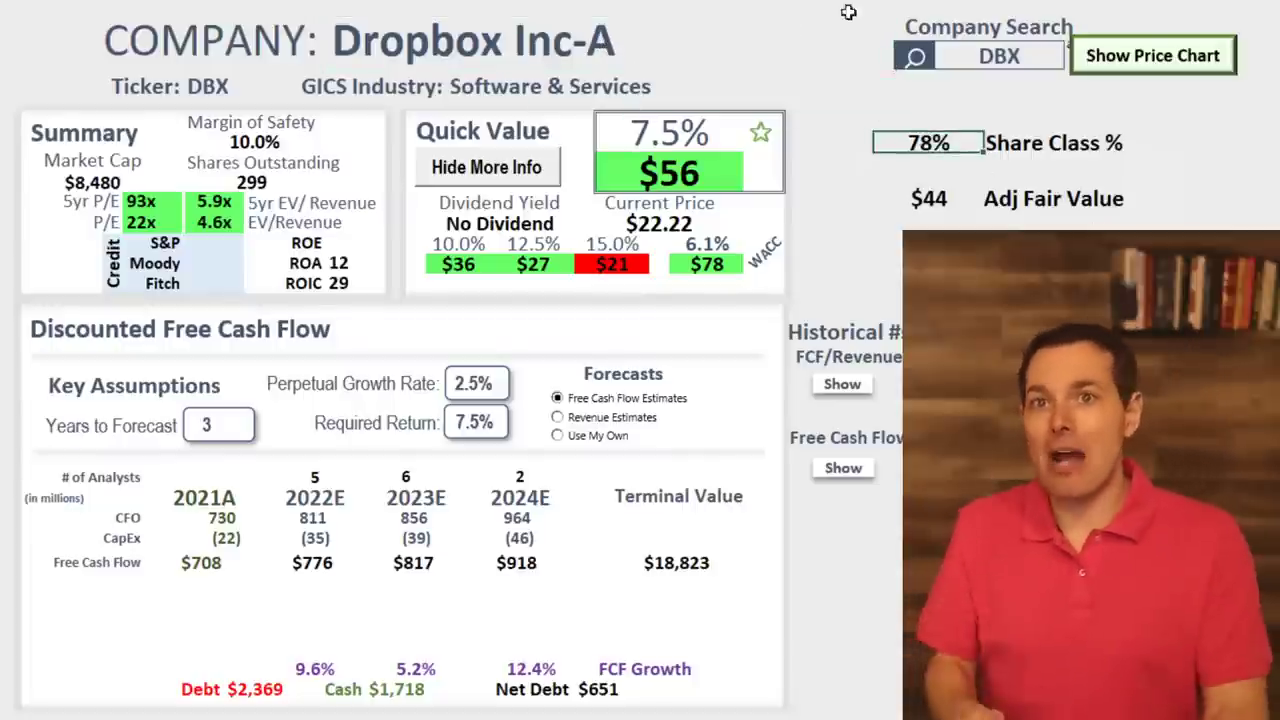
{"action": "left_click_drag", "start_coordinate": [935, 200], "coordinate": [1093, 203]}
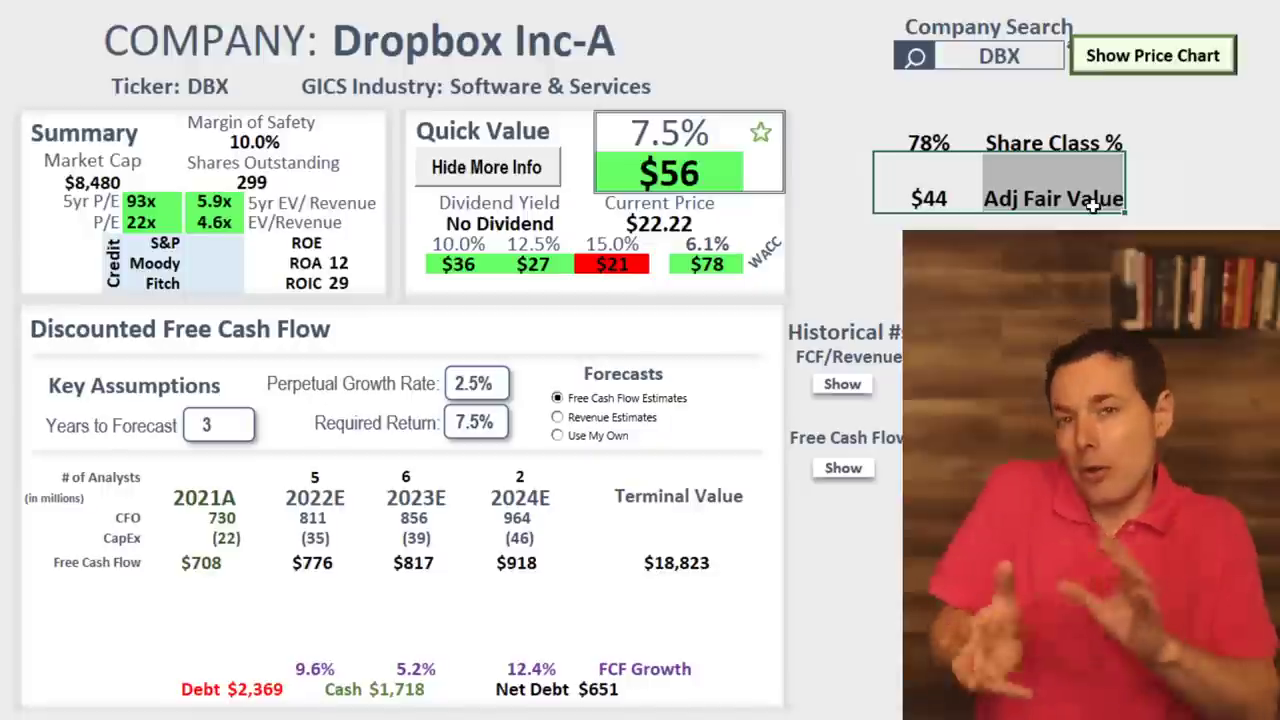
{"action": "left_click", "coordinate": [1060, 144]}
Load HP by entering ticker HPQ in the company search.
{"action": "left_click", "coordinate": [1033, 66]}
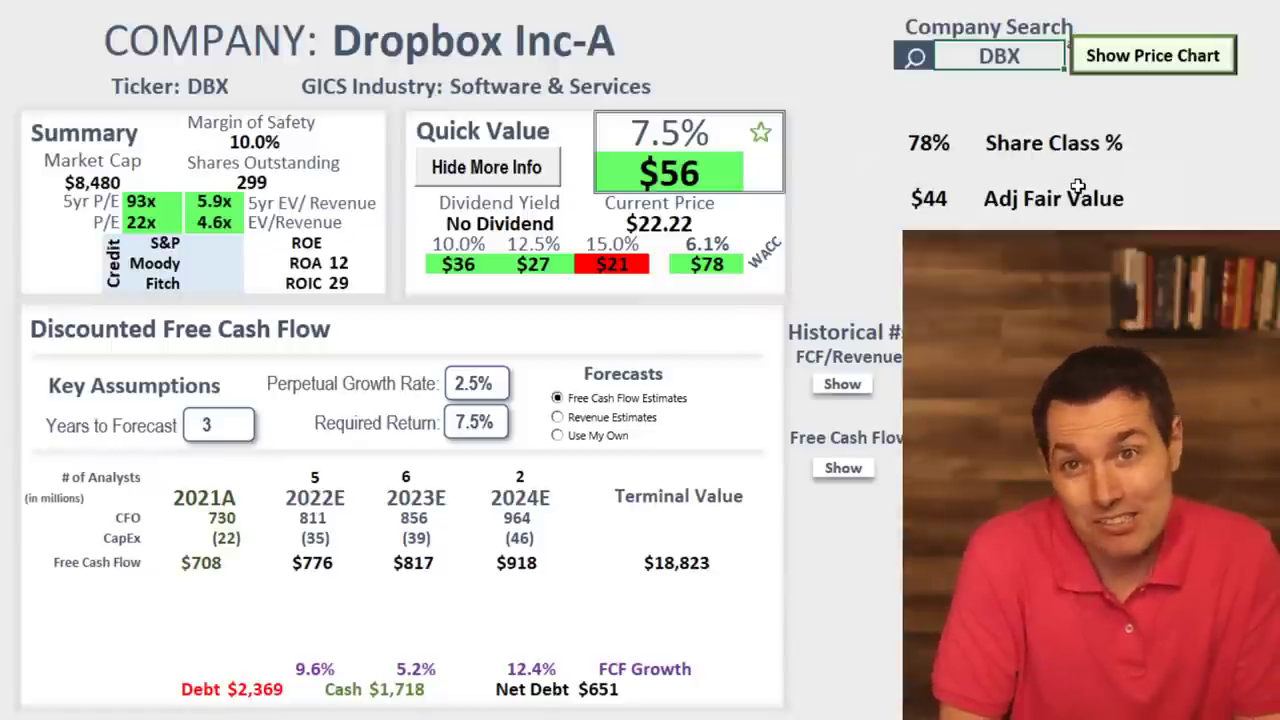
{"action": "left_click", "coordinate": [1042, 58]}
{"action": "key", "text": "BackSpace"}
{"action": "key", "text": "BackSpace"}
{"action": "key", "text": "BackSpace"}
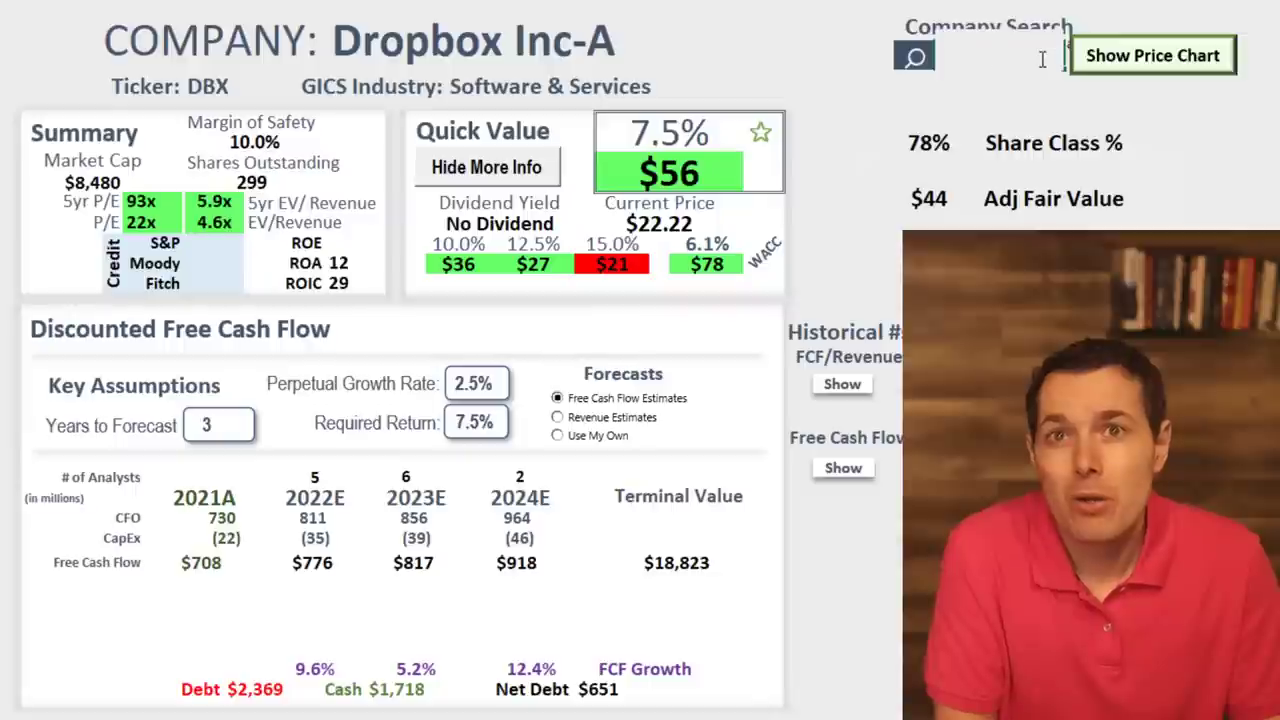
{"action": "type", "text": "HPQ"}
{"action": "key", "text": "Return"}
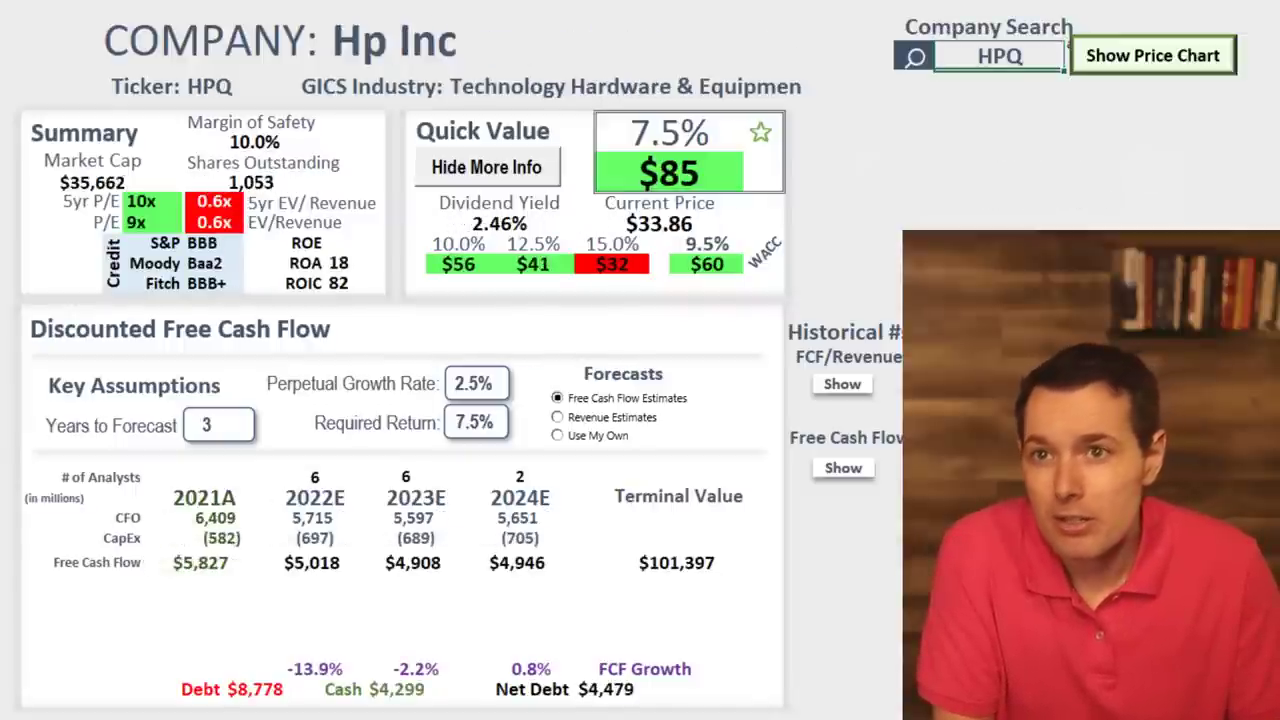
Examine HP's number of analysts per forecast year, its free cash flow estimates, and its free cash flow growth for 2022 to 2024.
{"action": "left_click_drag", "start_coordinate": [519, 478], "coordinate": [246, 472]}
{"action": "left_click", "coordinate": [522, 476]}
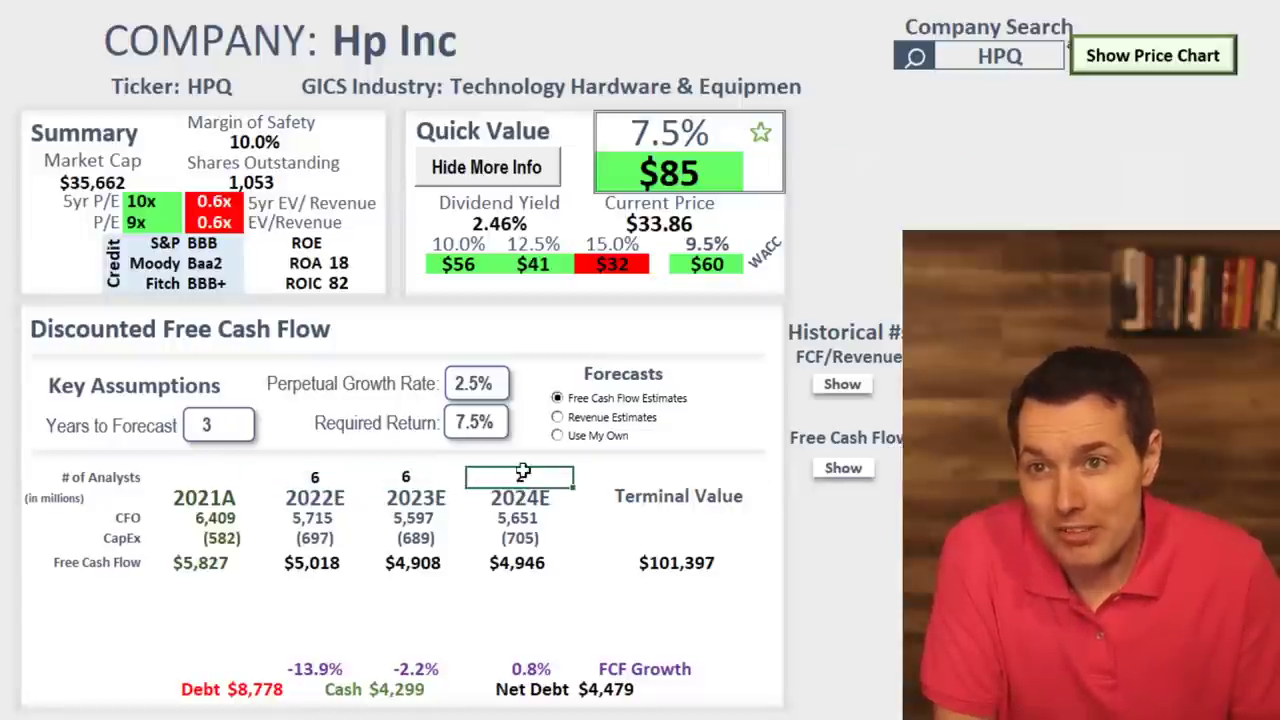
{"action": "left_click", "coordinate": [536, 565]}
{"action": "left_click", "coordinate": [570, 669]}
{"action": "left_click_drag", "start_coordinate": [517, 565], "coordinate": [425, 563]}
{"action": "left_click_drag", "start_coordinate": [312, 668], "coordinate": [462, 666]}
{"action": "left_click", "coordinate": [510, 668]}
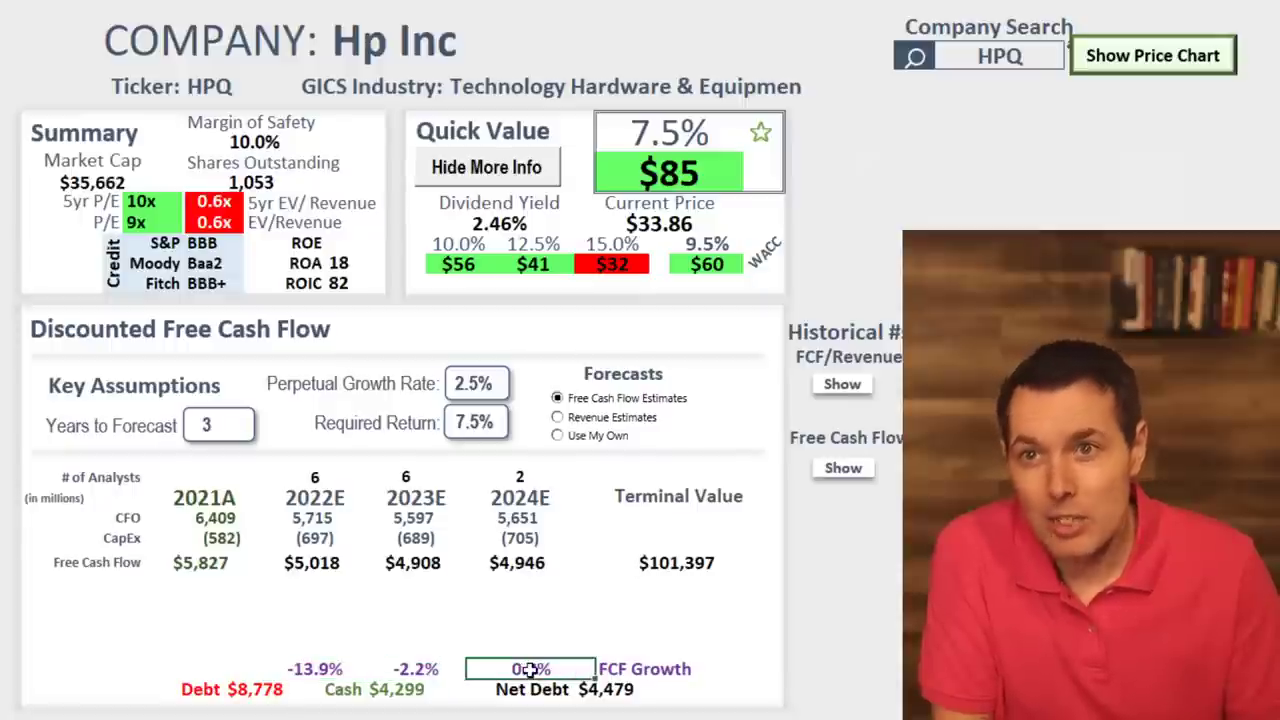
Compare HP's quick values at WACC and at 7.5% with its current price, and check its current and five-year P/E ratios.
{"action": "left_click_drag", "start_coordinate": [705, 244], "coordinate": [748, 264]}
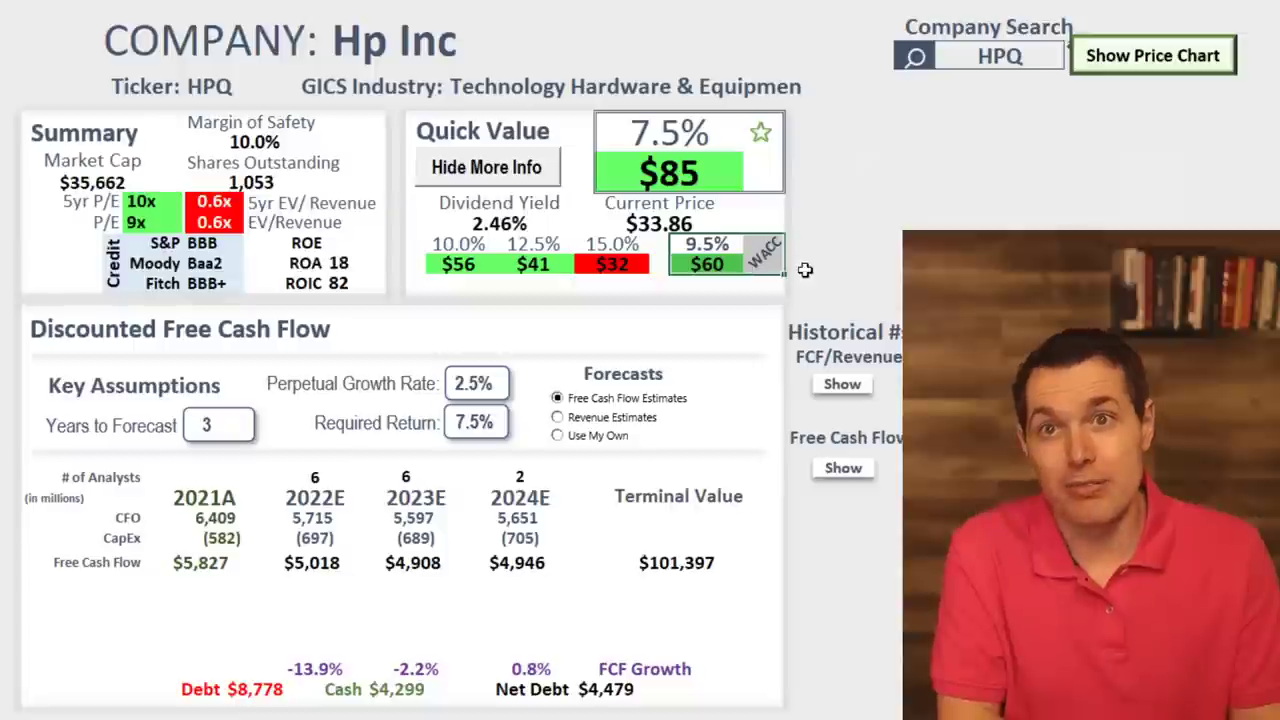
{"action": "left_click", "coordinate": [706, 222]}
{"action": "left_click", "coordinate": [690, 172]}
{"action": "left_click", "coordinate": [700, 224]}
{"action": "left_click", "coordinate": [720, 260]}
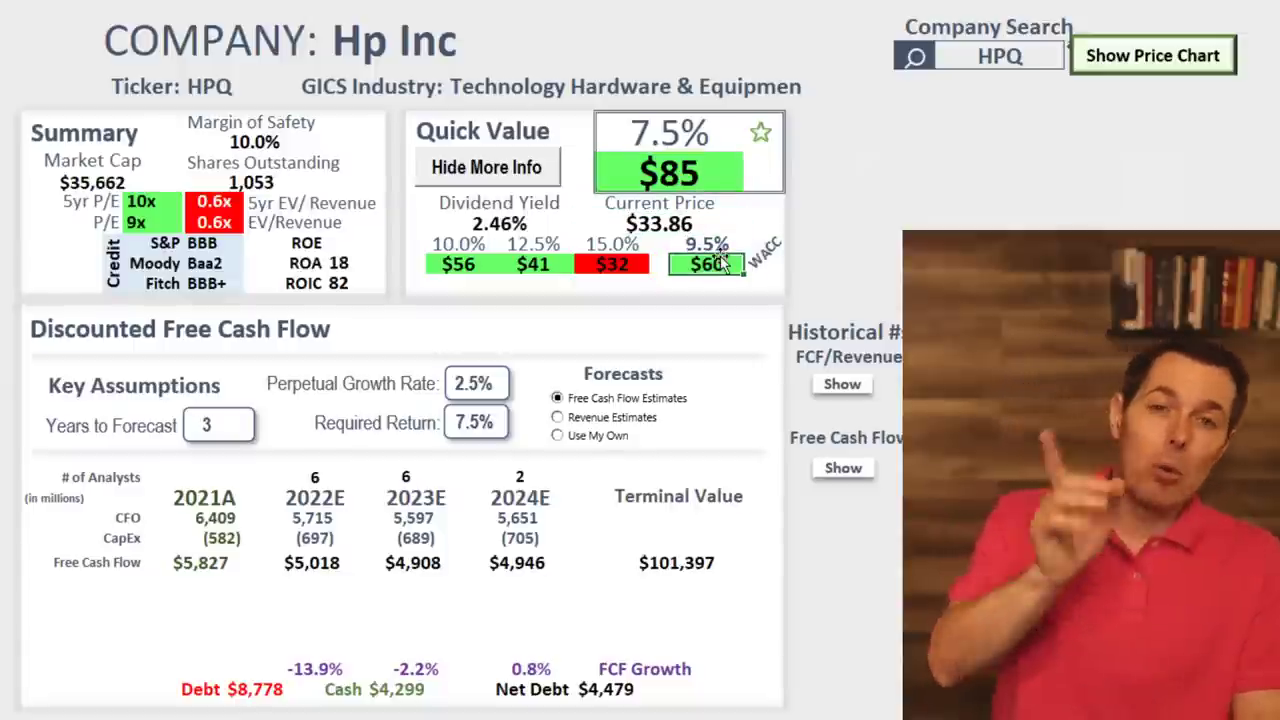
{"action": "left_click", "coordinate": [153, 221]}
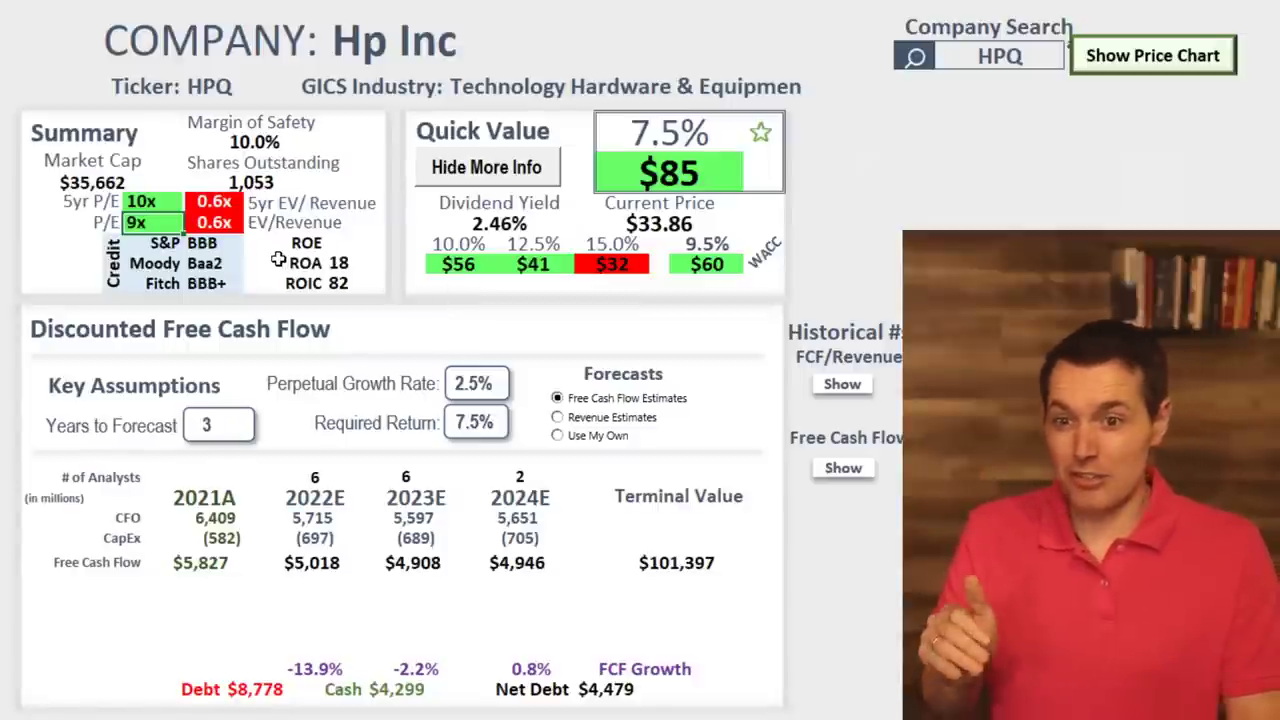
{"action": "left_click", "coordinate": [126, 202]}
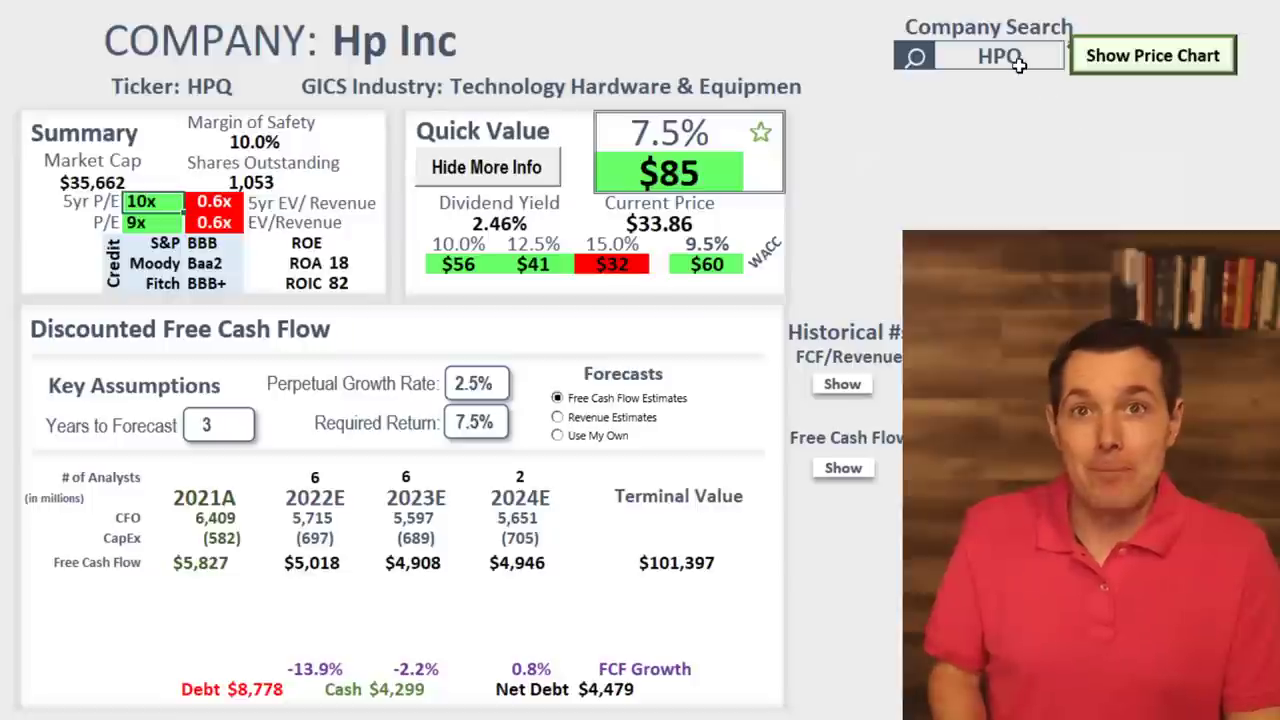
Review HP's 7.5% quick value and WACC rate again, along with its 2021 and 2024 free cash flow.
{"action": "left_click", "coordinate": [705, 178]}
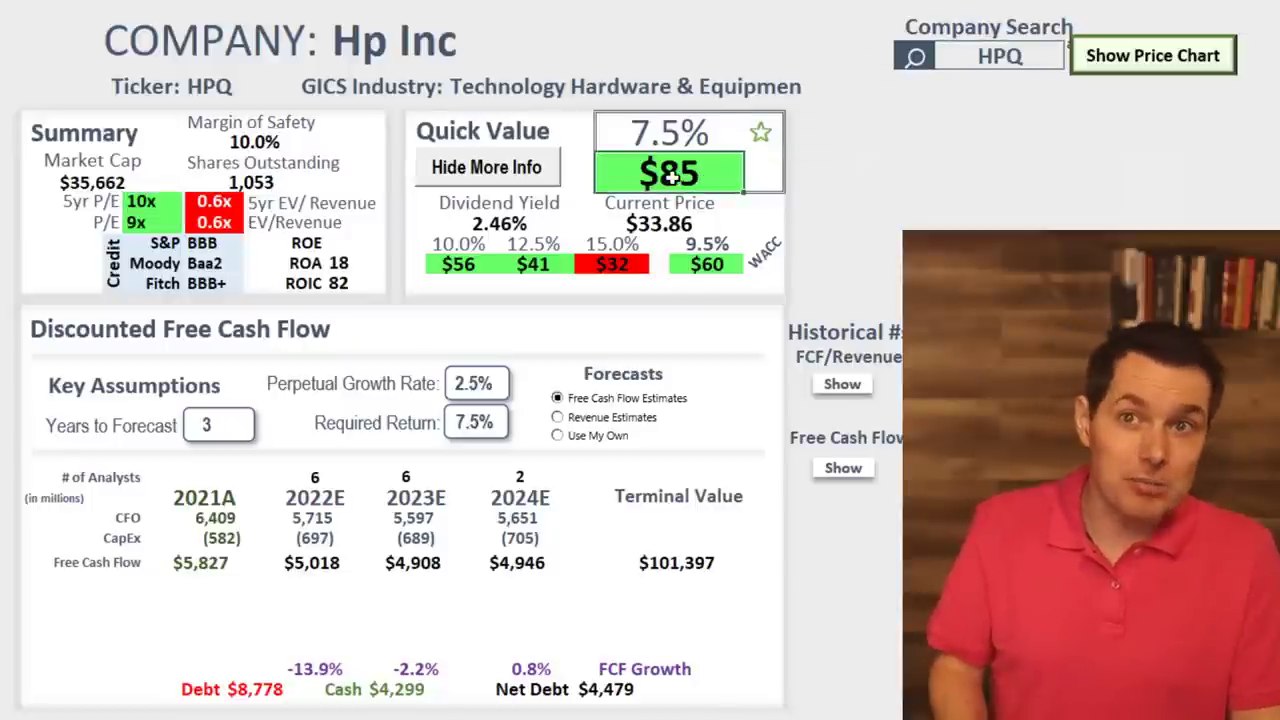
{"action": "left_click", "coordinate": [690, 236]}
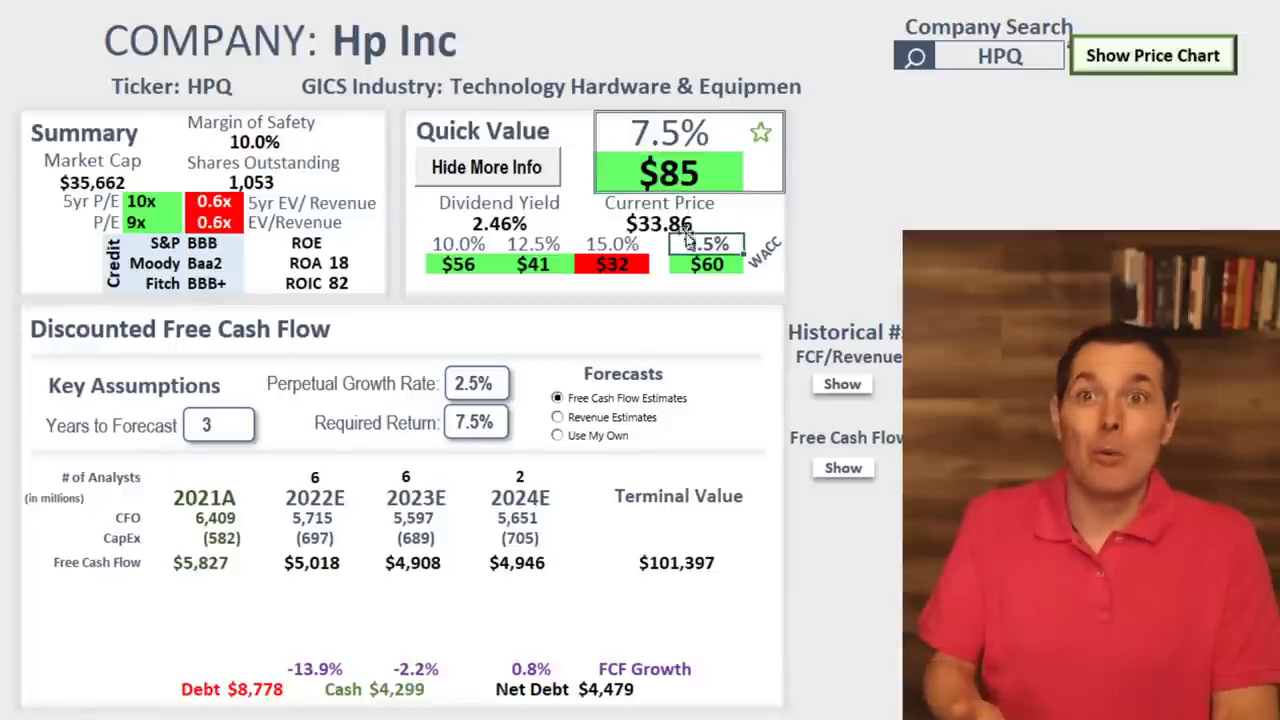
{"action": "left_click", "coordinate": [670, 205]}
{"action": "left_click", "coordinate": [1022, 36]}
{"action": "left_click", "coordinate": [1005, 56]}
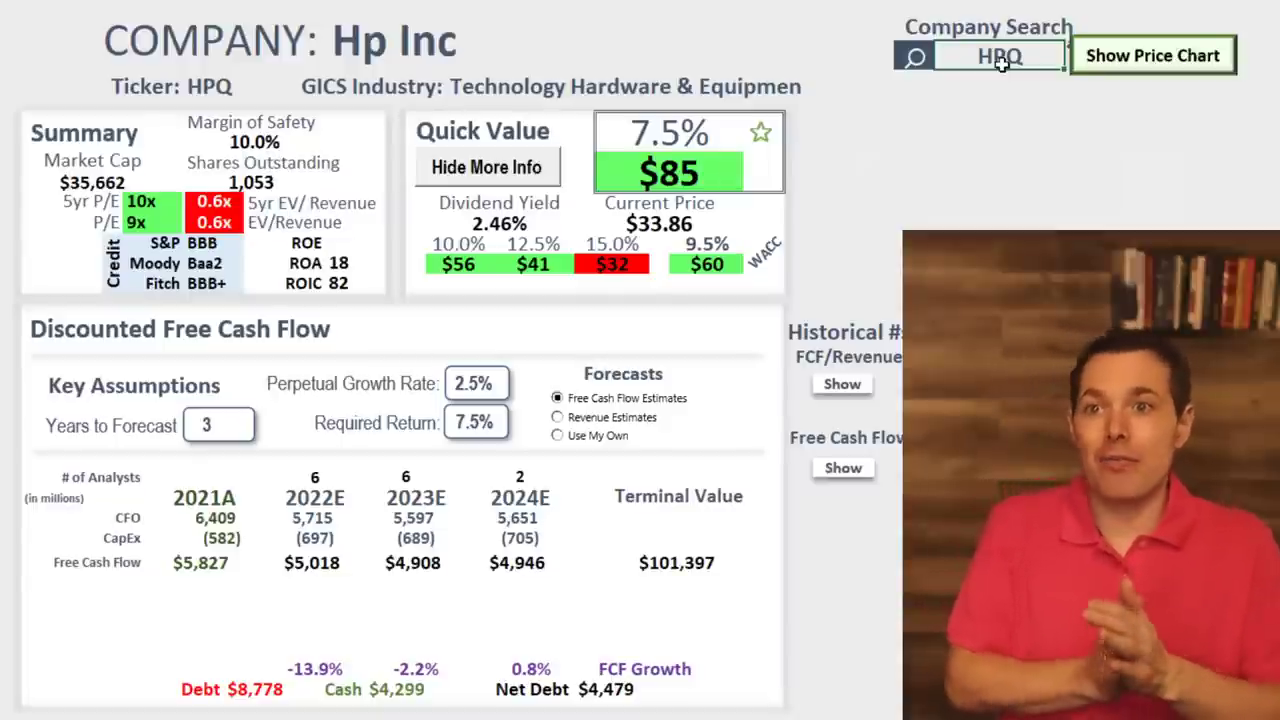
{"action": "left_click", "coordinate": [214, 560]}
{"action": "left_click", "coordinate": [512, 563]}
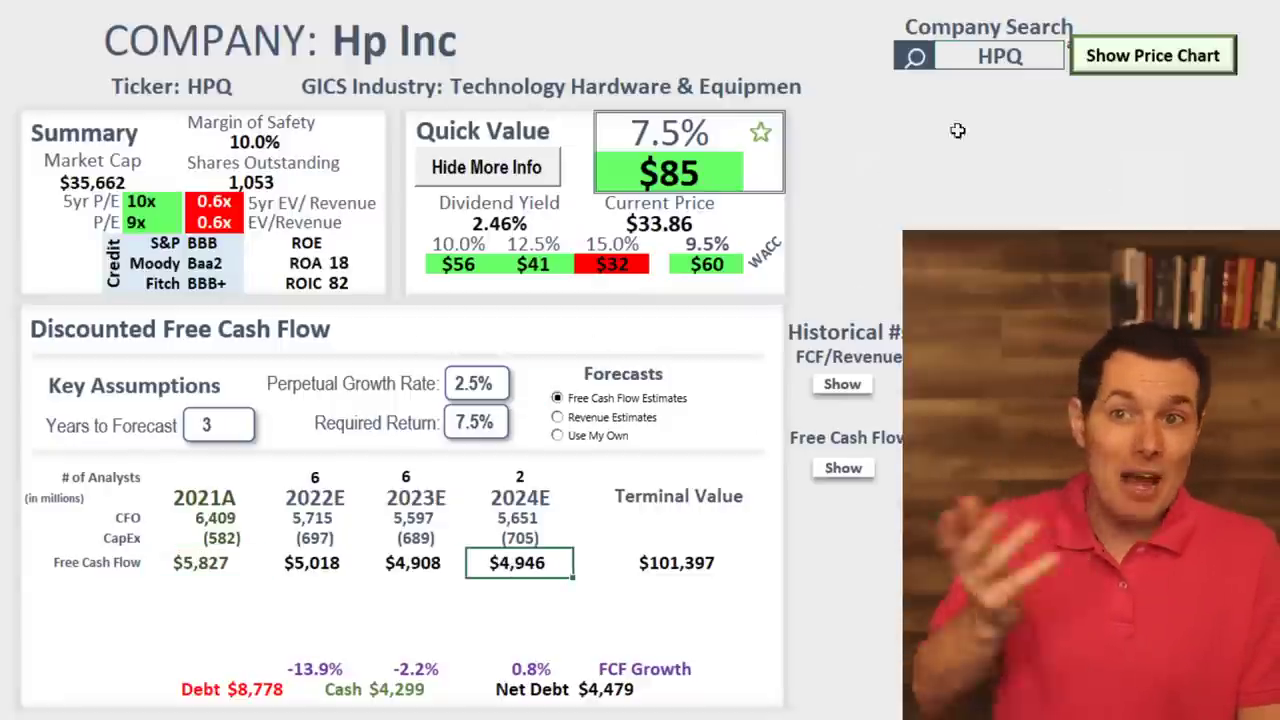
Load Meta Platforms by entering ticker FB in the company search.
{"action": "left_click", "coordinate": [984, 57]}
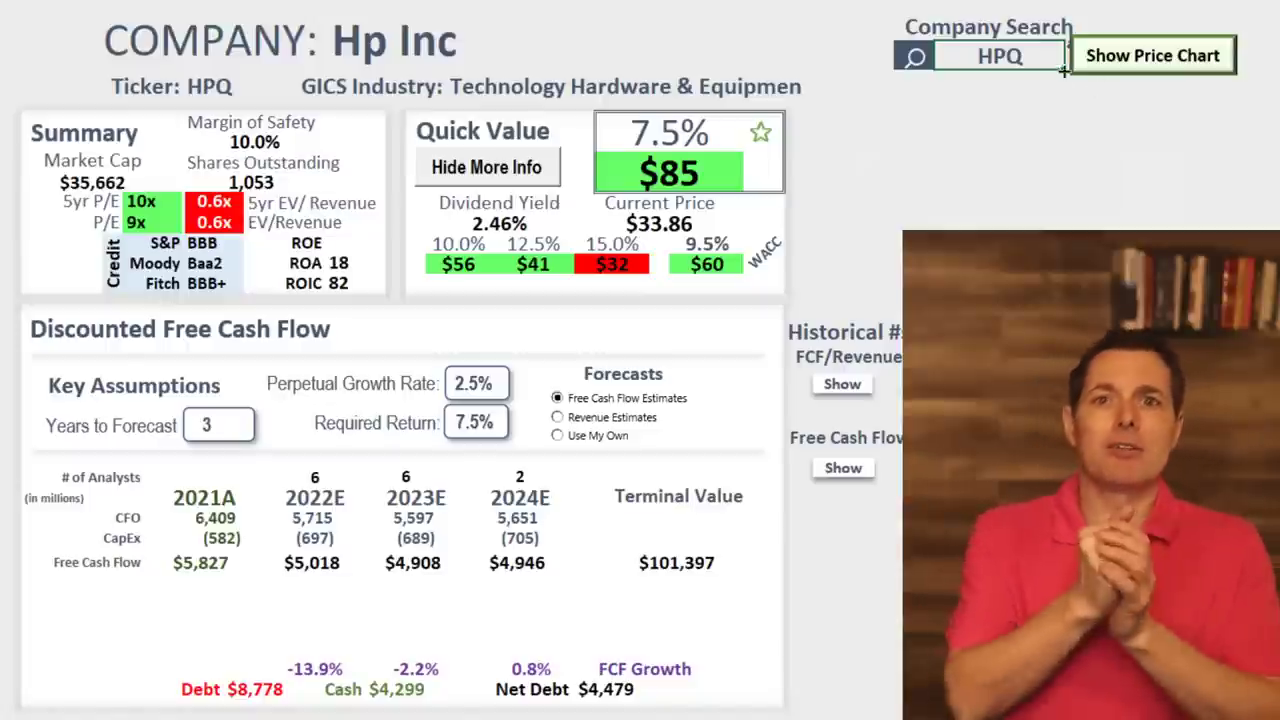
{"action": "left_click", "coordinate": [1031, 57]}
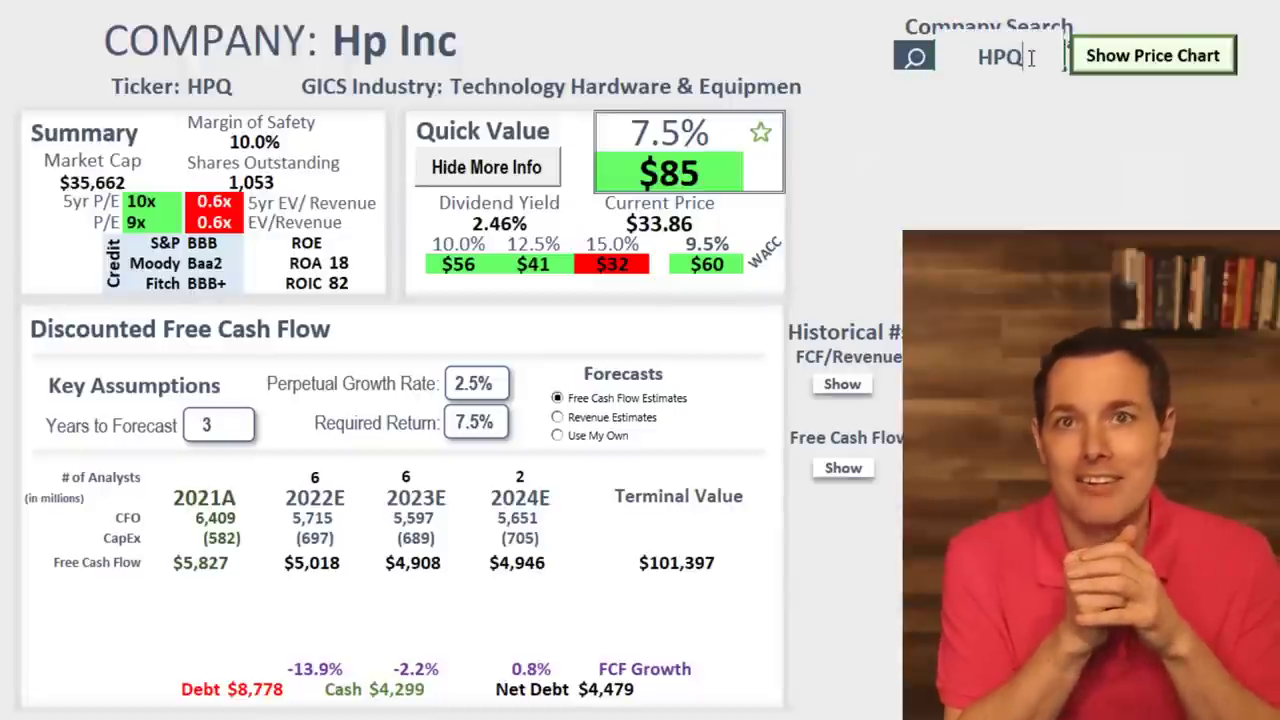
{"action": "key", "text": "BackSpace"}
{"action": "key", "text": "BackSpace"}
{"action": "key", "text": "BackSpace"}
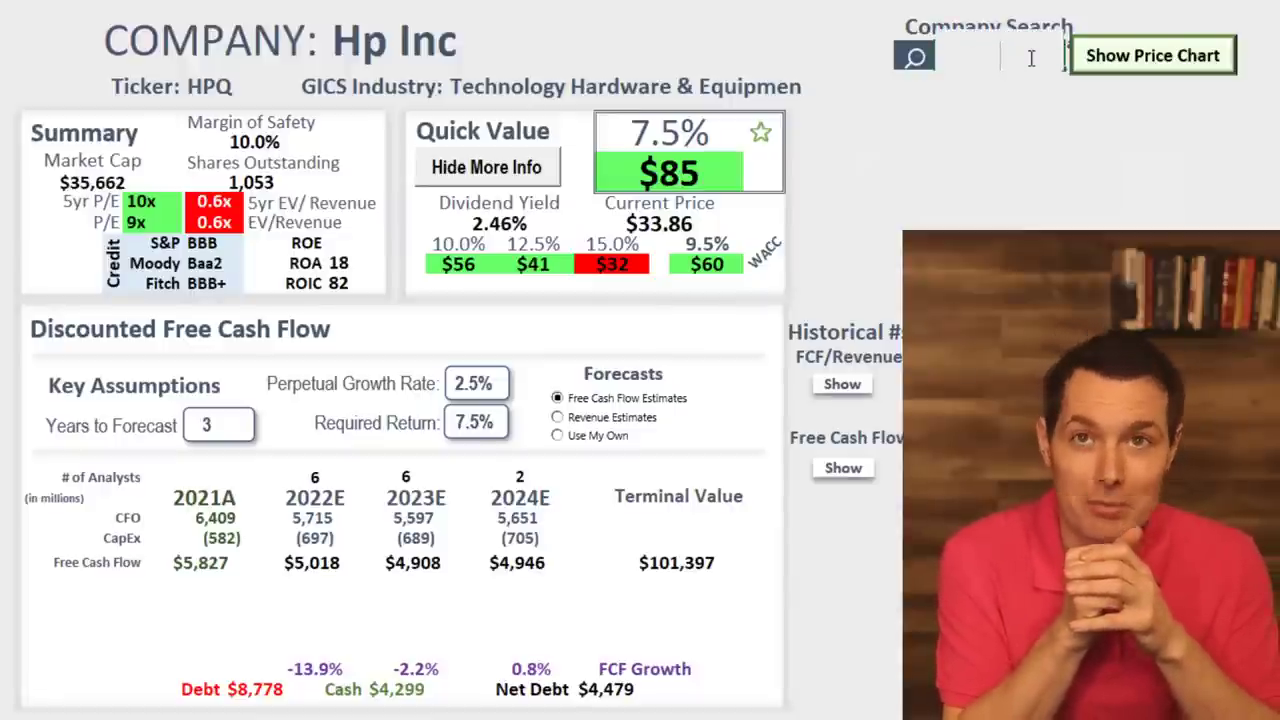
{"action": "type", "text": "FB"}
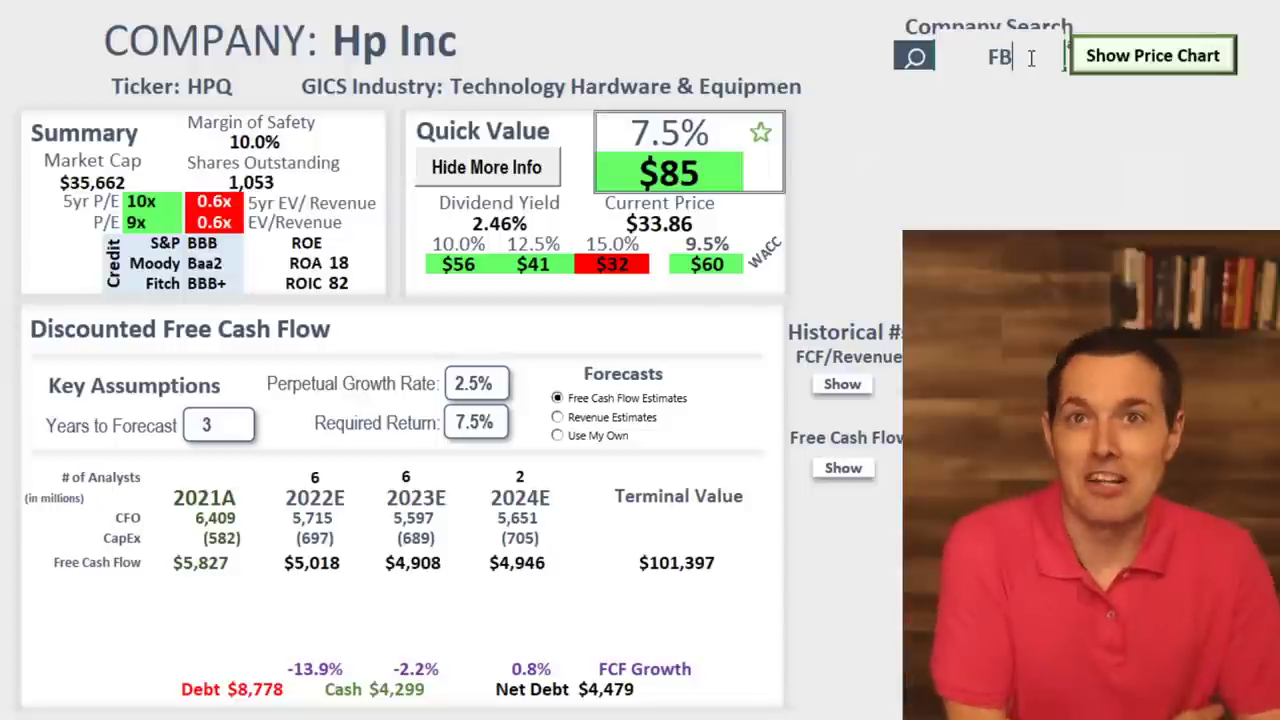
{"action": "key", "text": "Return"}
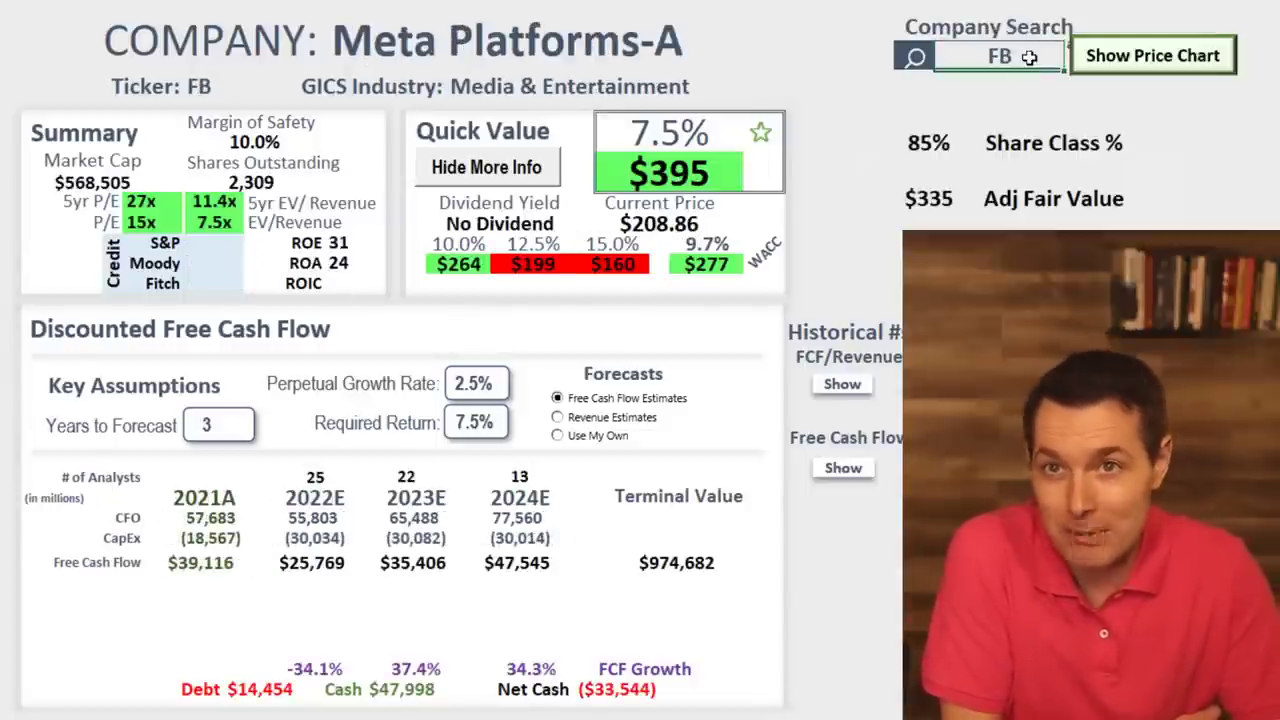
Examine Meta's current price, its 2021 free cash flow, and its free cash flow estimates for 2022 to 2024.
{"action": "left_click", "coordinate": [672, 220]}
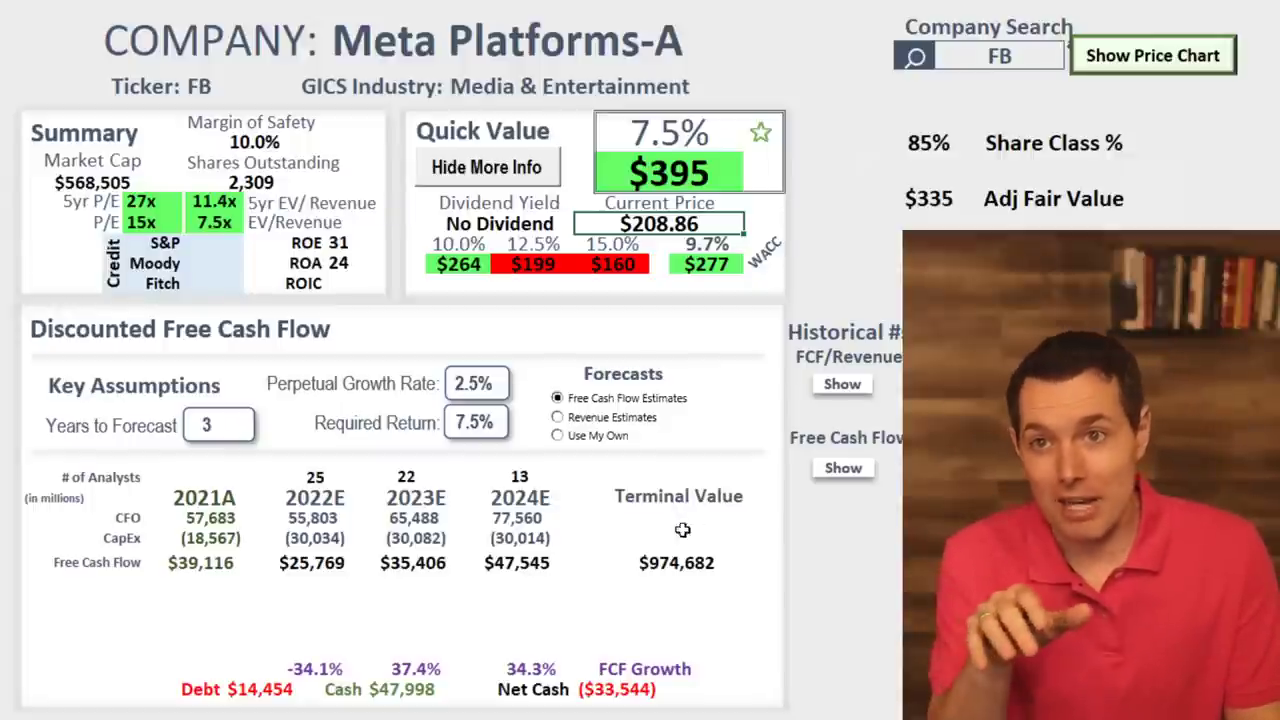
{"action": "left_click_drag", "start_coordinate": [528, 568], "coordinate": [205, 566]}
{"action": "left_click", "coordinate": [310, 566]}
{"action": "left_click_drag", "start_coordinate": [310, 566], "coordinate": [518, 568]}
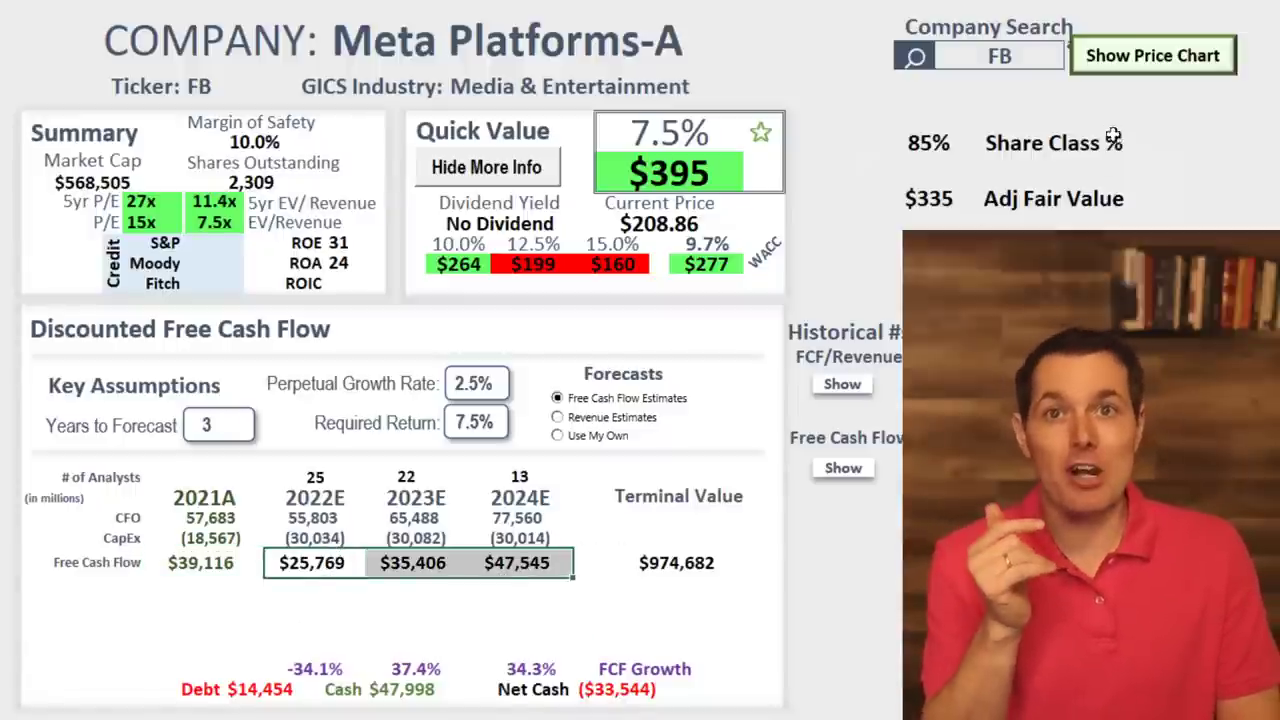
View Meta's price chart against the 7.5% target price, hide it again, and check the share class percentage and adjusted fair value.
{"action": "left_click", "coordinate": [1143, 57]}
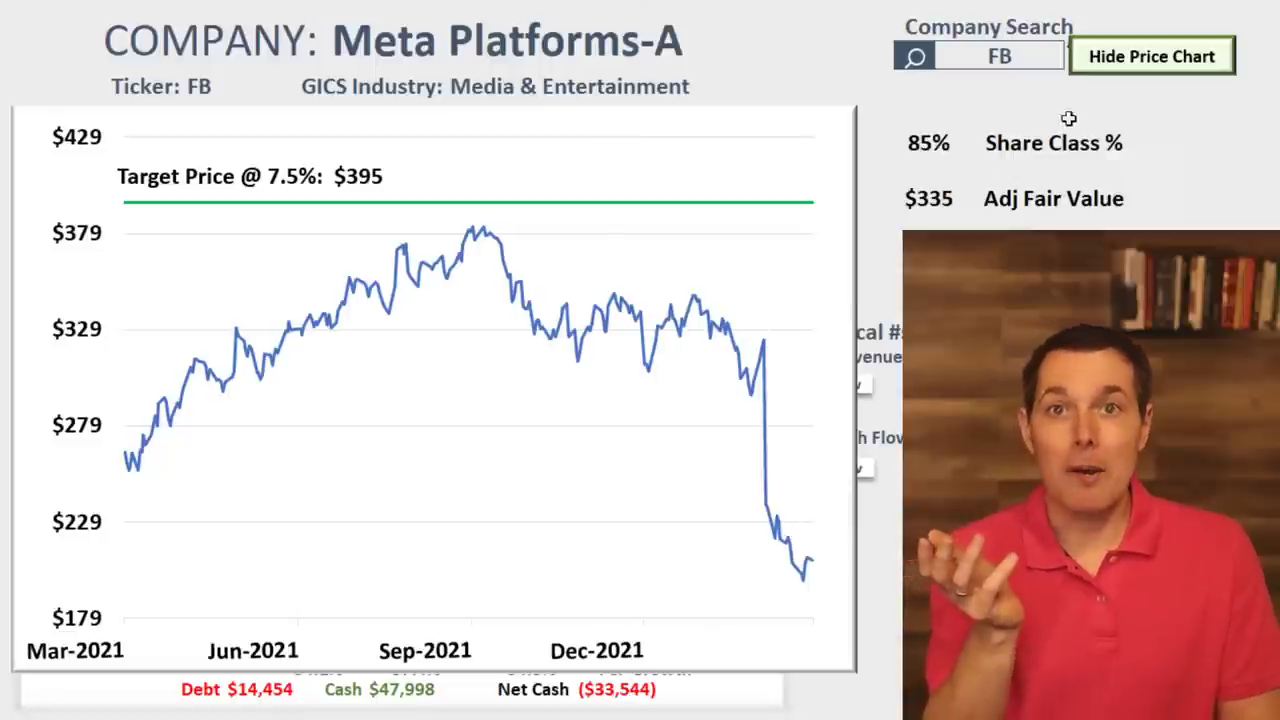
{"action": "left_click", "coordinate": [1149, 58]}
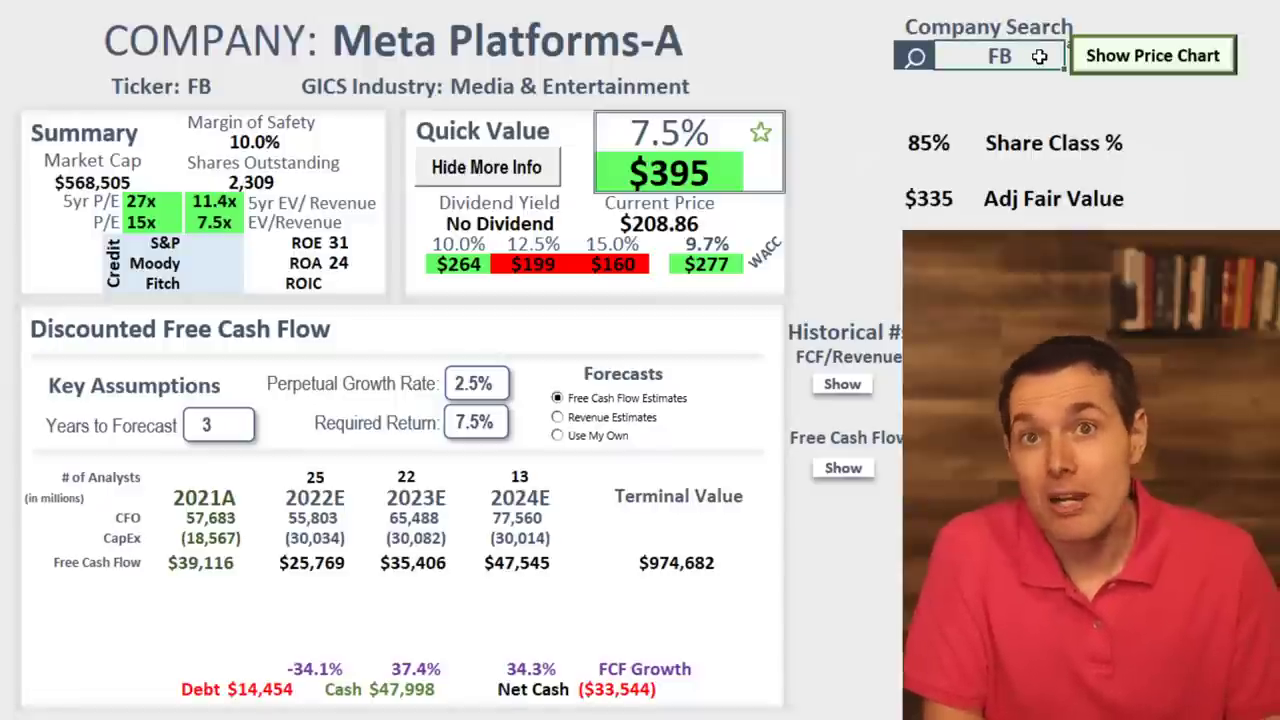
{"action": "left_click", "coordinate": [928, 147]}
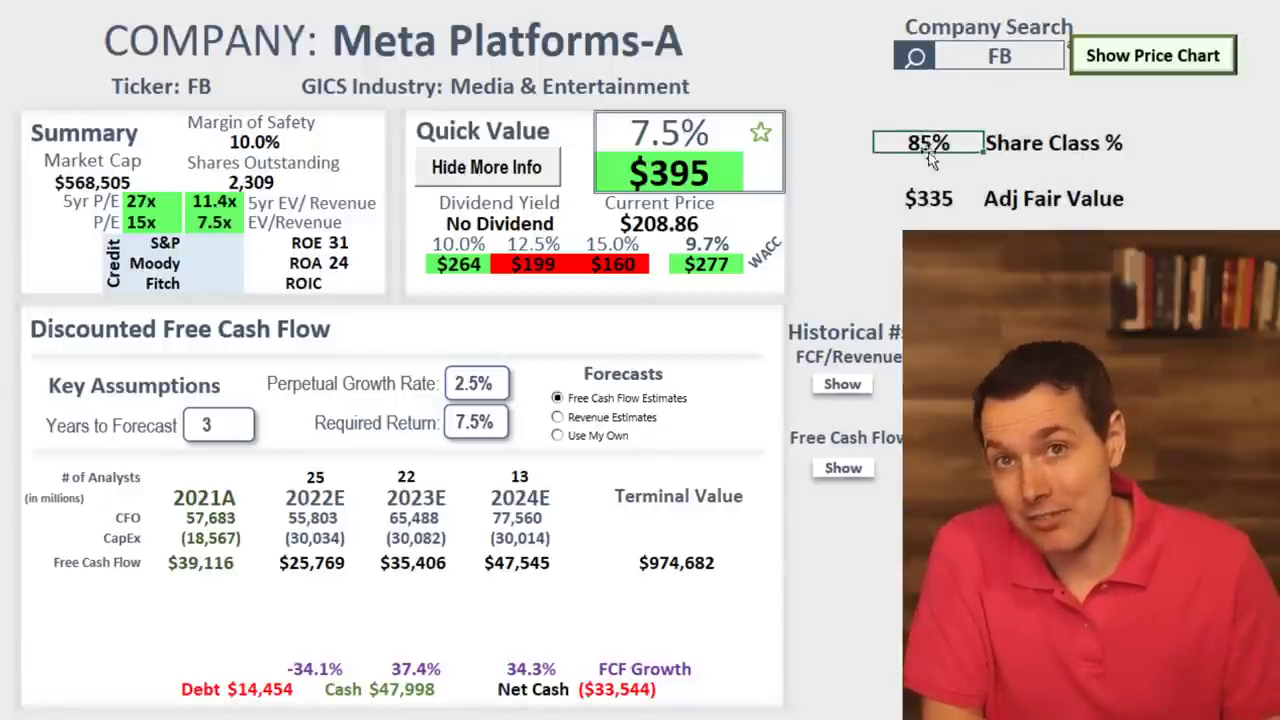
{"action": "left_click", "coordinate": [960, 200]}
{"action": "left_click", "coordinate": [922, 120]}
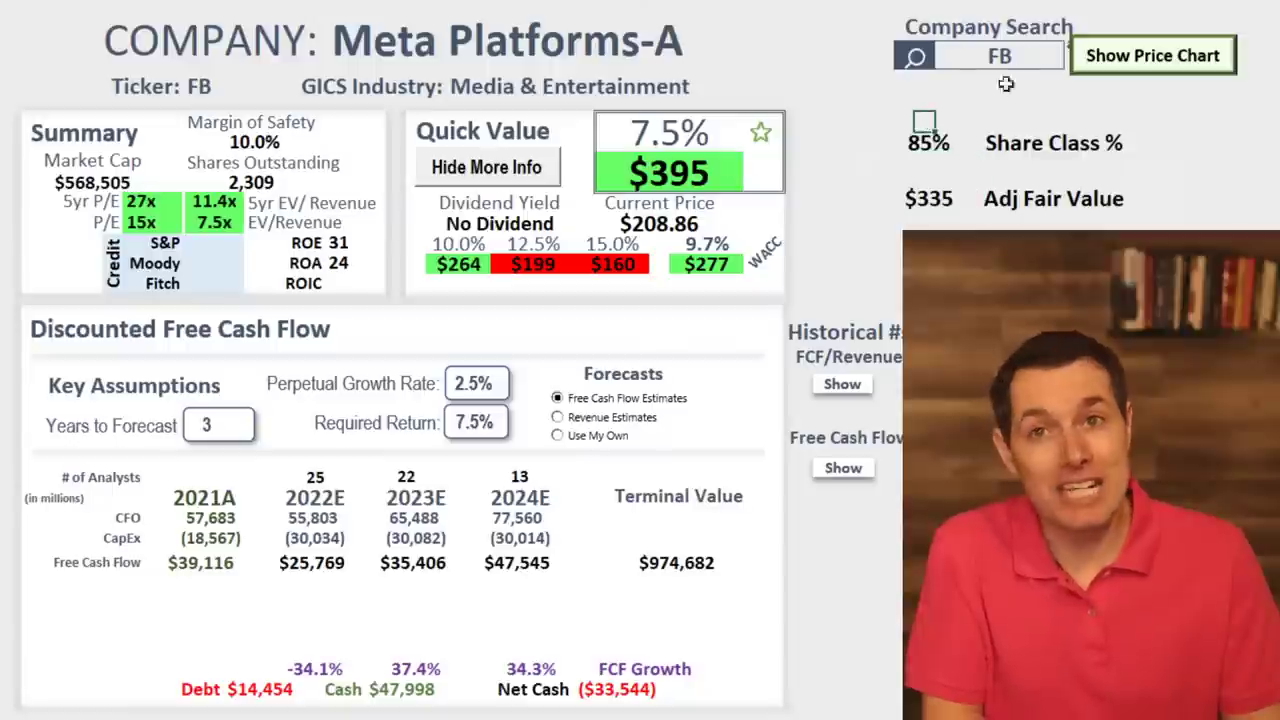
Load Crocs by entering ticker CROX in the company search.
{"action": "left_click", "coordinate": [1000, 56]}
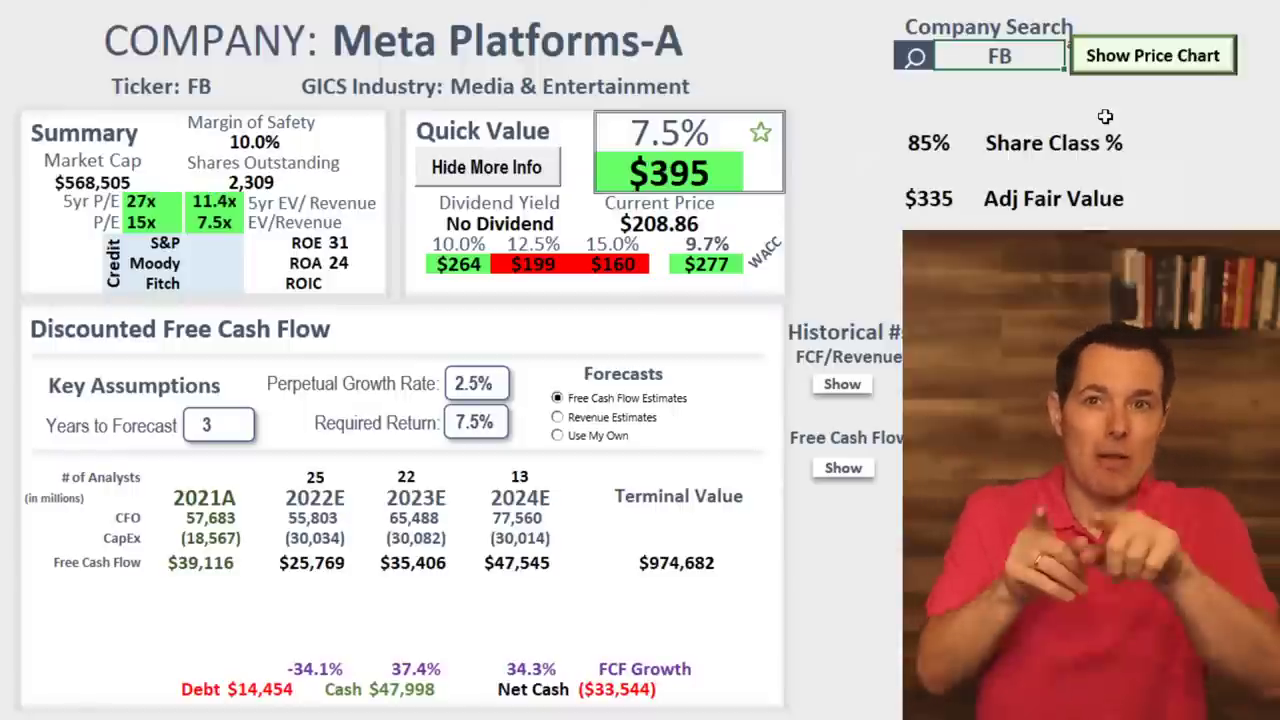
{"action": "type", "text": "CROX"}
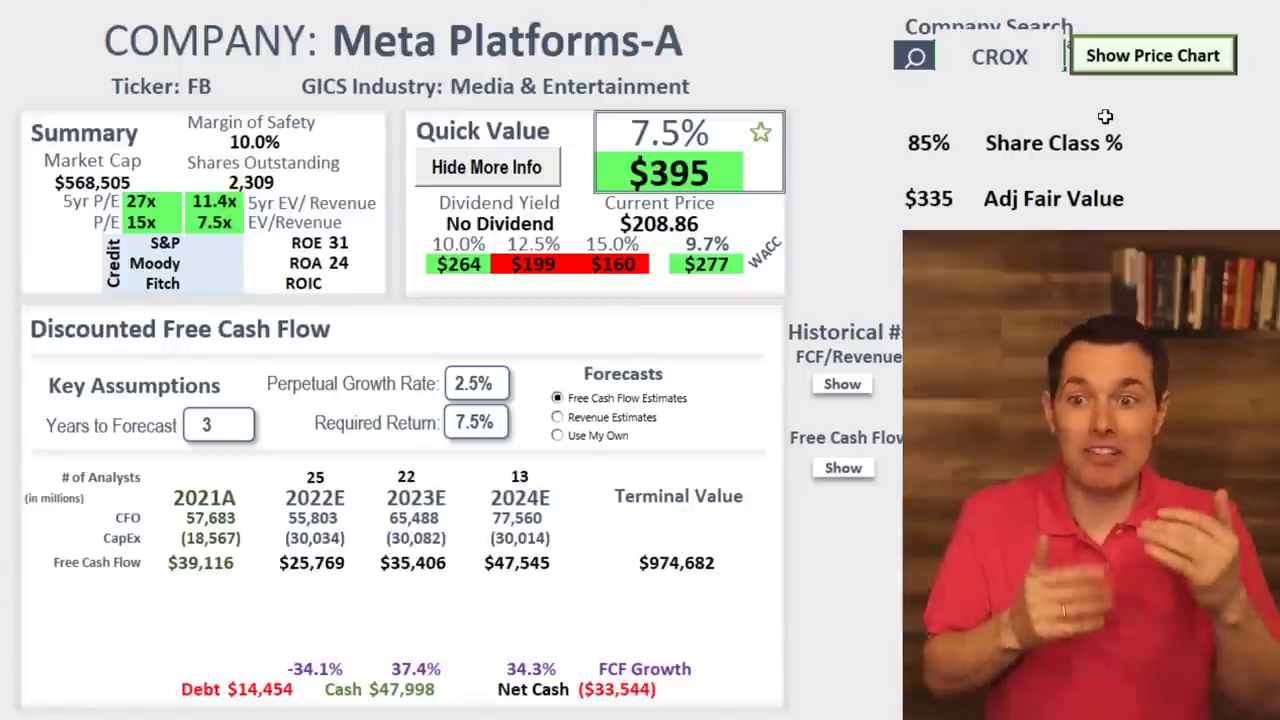
{"action": "key", "text": "Return"}
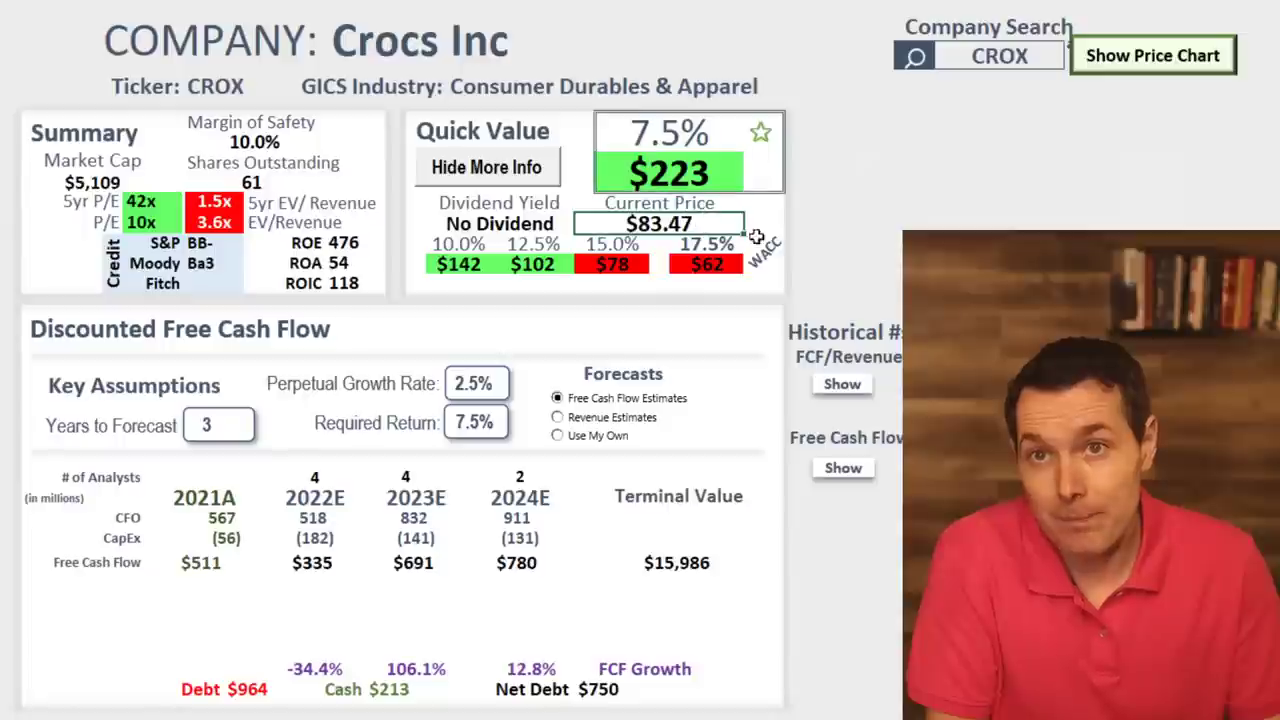
Examine Crocs' WACC rate and the quick value calculated at WACC.
{"action": "left_click", "coordinate": [734, 244]}
{"action": "mouse_move", "coordinate": [712, 243]}
{"action": "left_mouse_down"}
{"action": "mouse_move", "coordinate": [766, 254]}
{"action": "mouse_move", "coordinate": [776, 272]}
{"action": "left_mouse_up"}
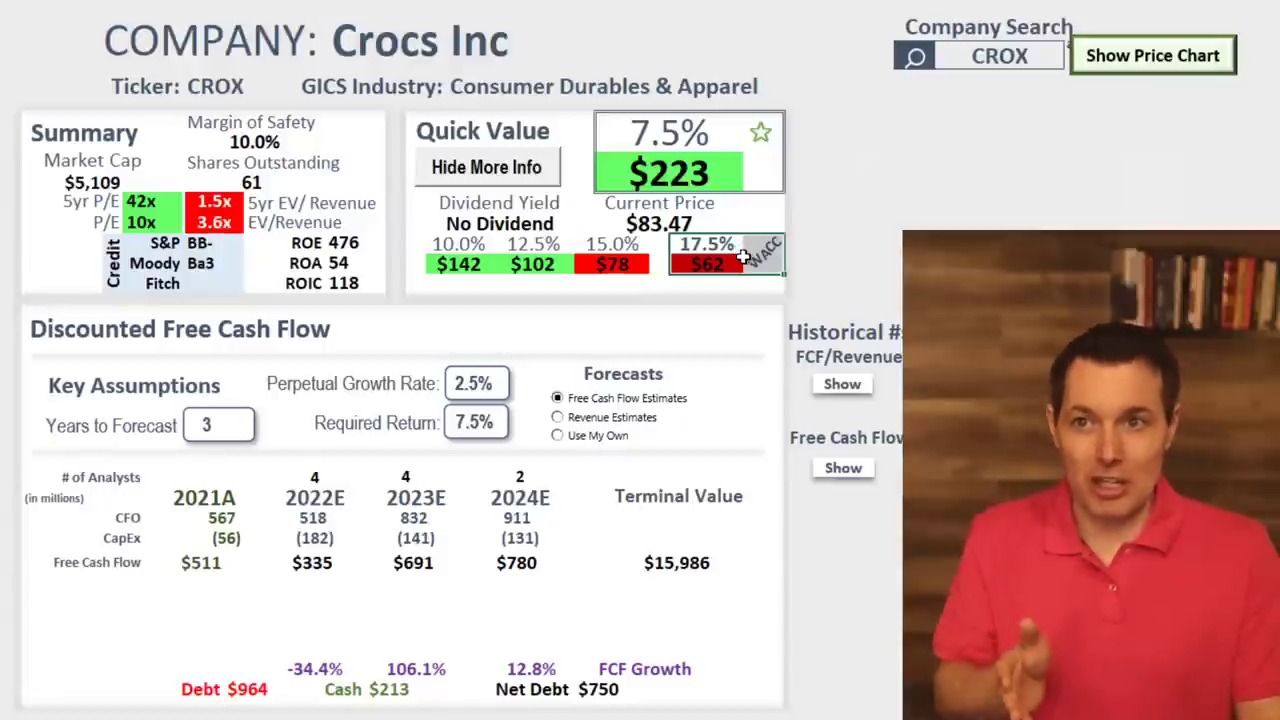
{"action": "left_click", "coordinate": [762, 255]}
{"action": "left_click_drag", "start_coordinate": [762, 255], "coordinate": [712, 262]}
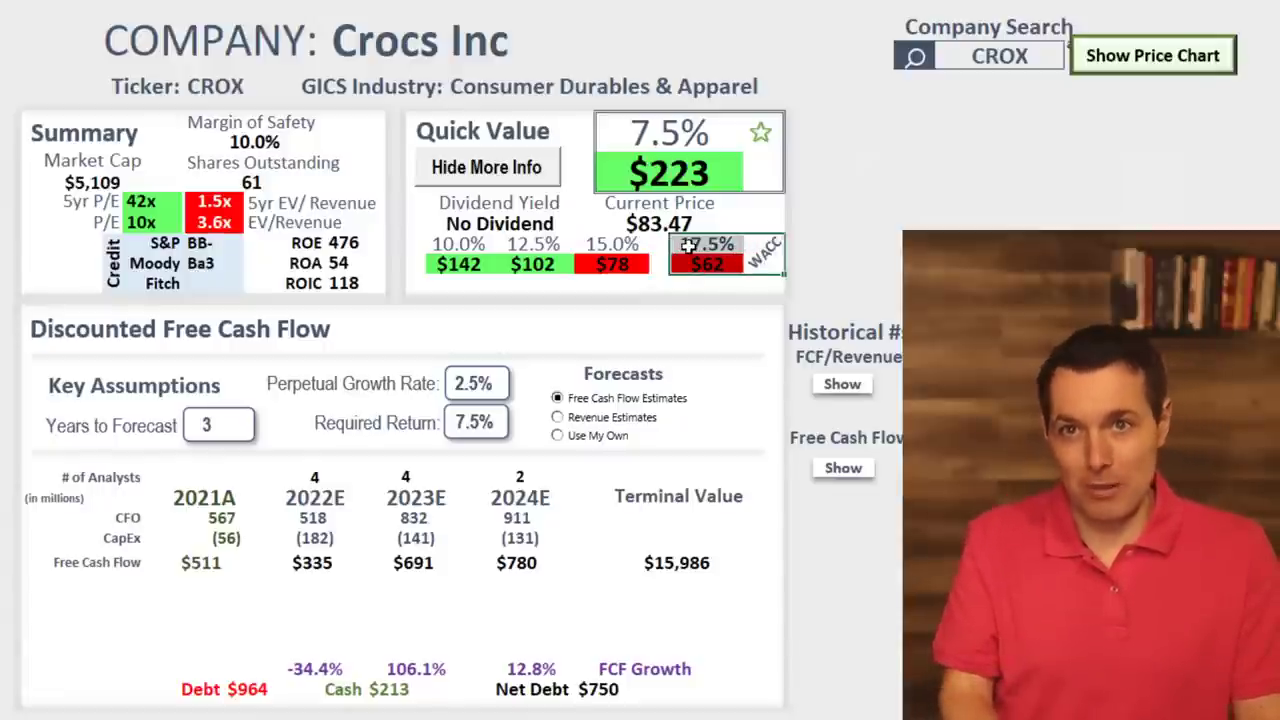
{"action": "left_click", "coordinate": [726, 248]}
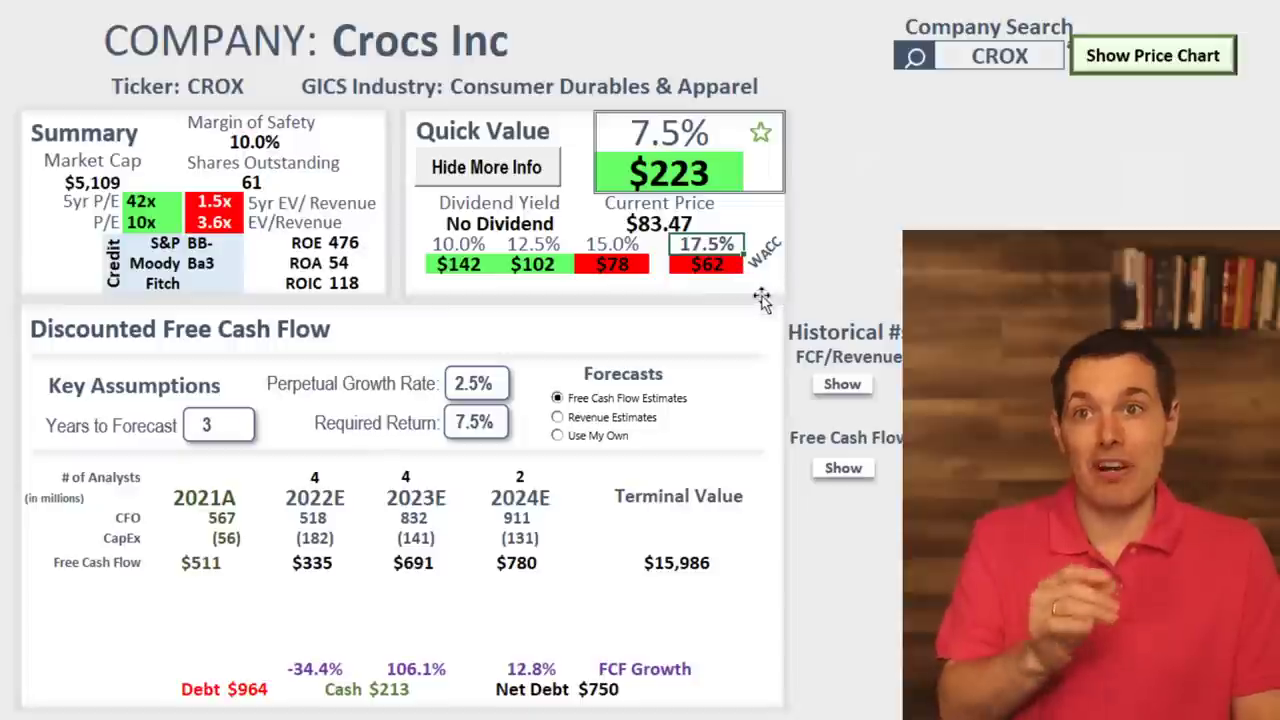
Check Crocs' debt, cash and net debt, and examine its free cash flow from 2021 through the 2024 estimate.
{"action": "left_click", "coordinate": [245, 690]}
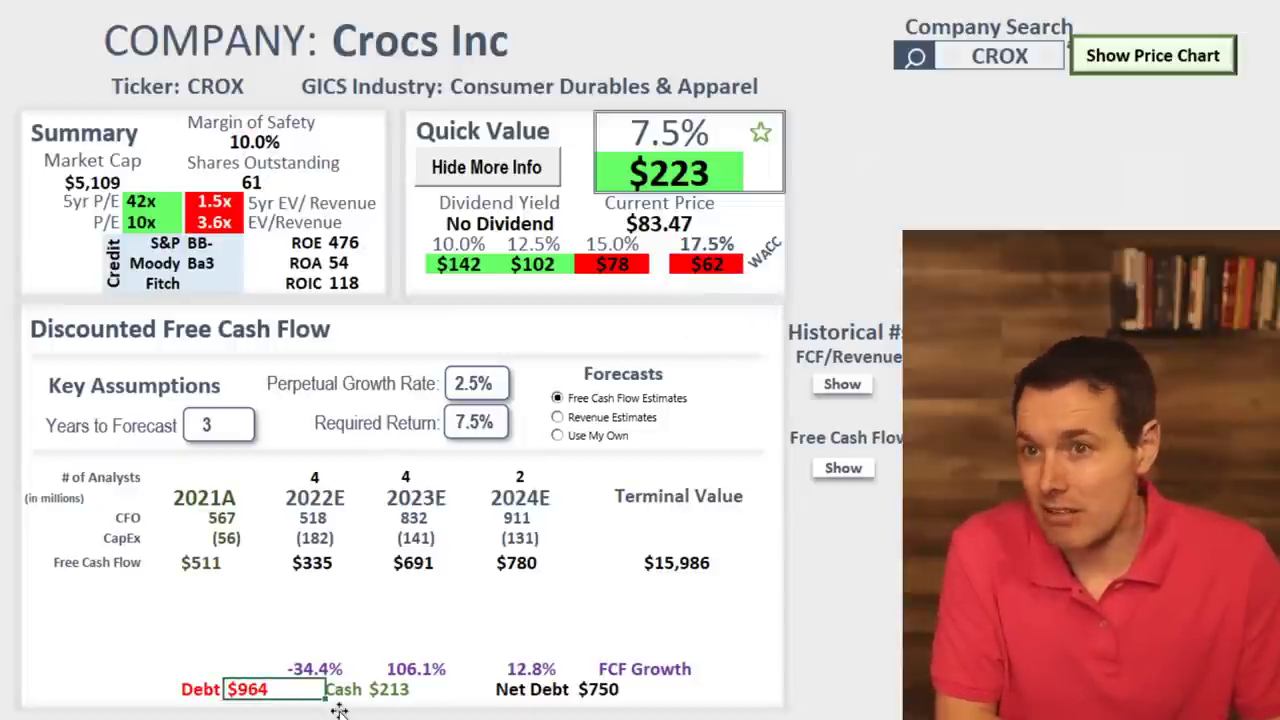
{"action": "left_click", "coordinate": [415, 688]}
{"action": "left_click", "coordinate": [600, 690]}
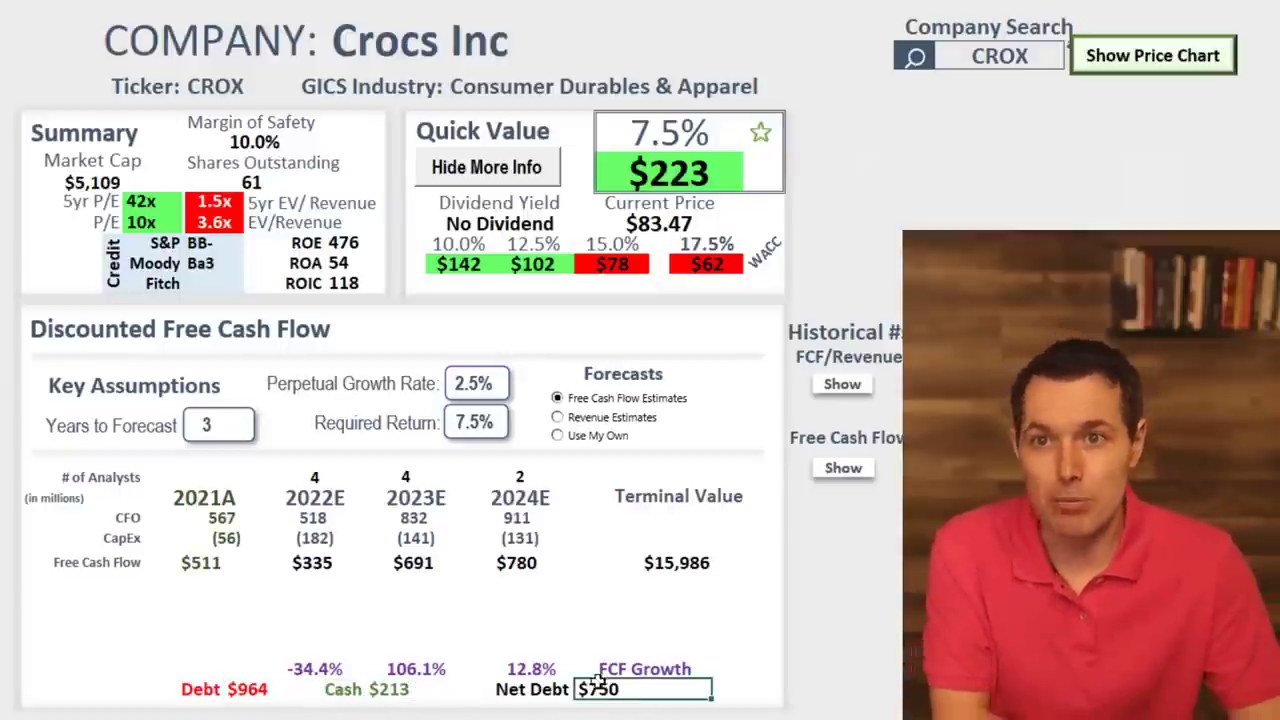
{"action": "left_click", "coordinate": [190, 555]}
{"action": "left_click_drag", "start_coordinate": [287, 556], "coordinate": [493, 573]}
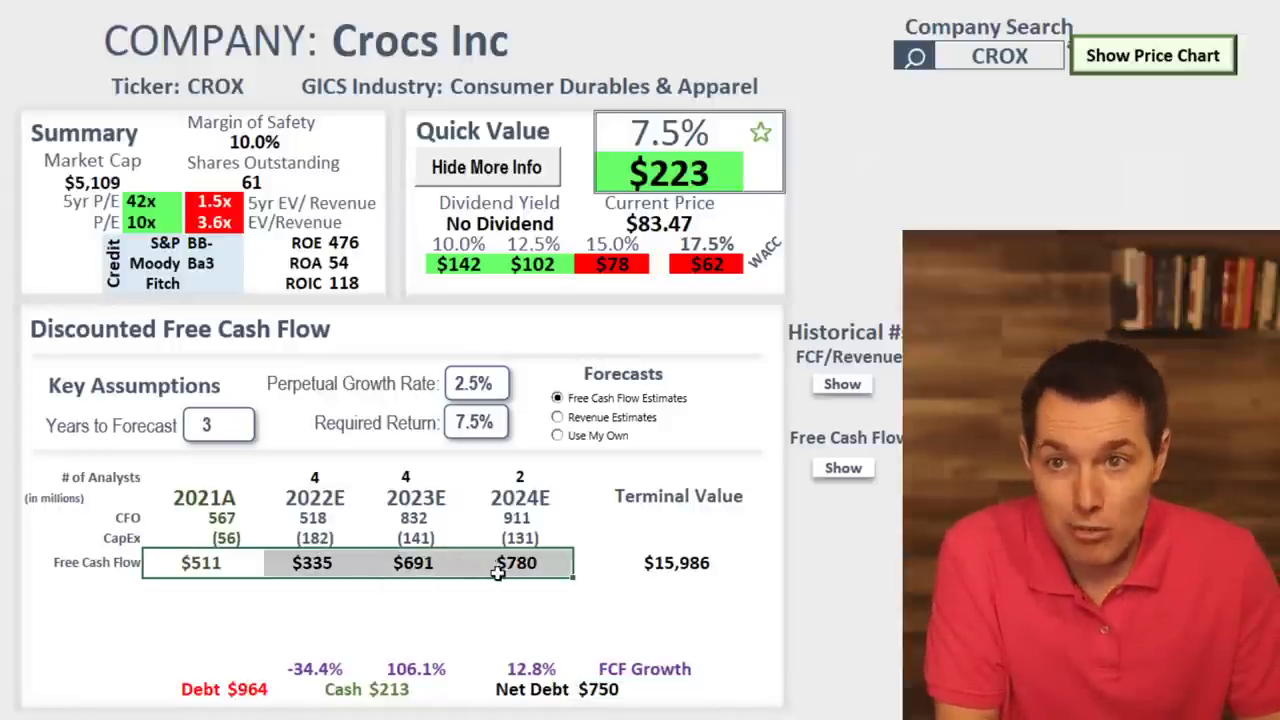
{"action": "left_click", "coordinate": [500, 570]}
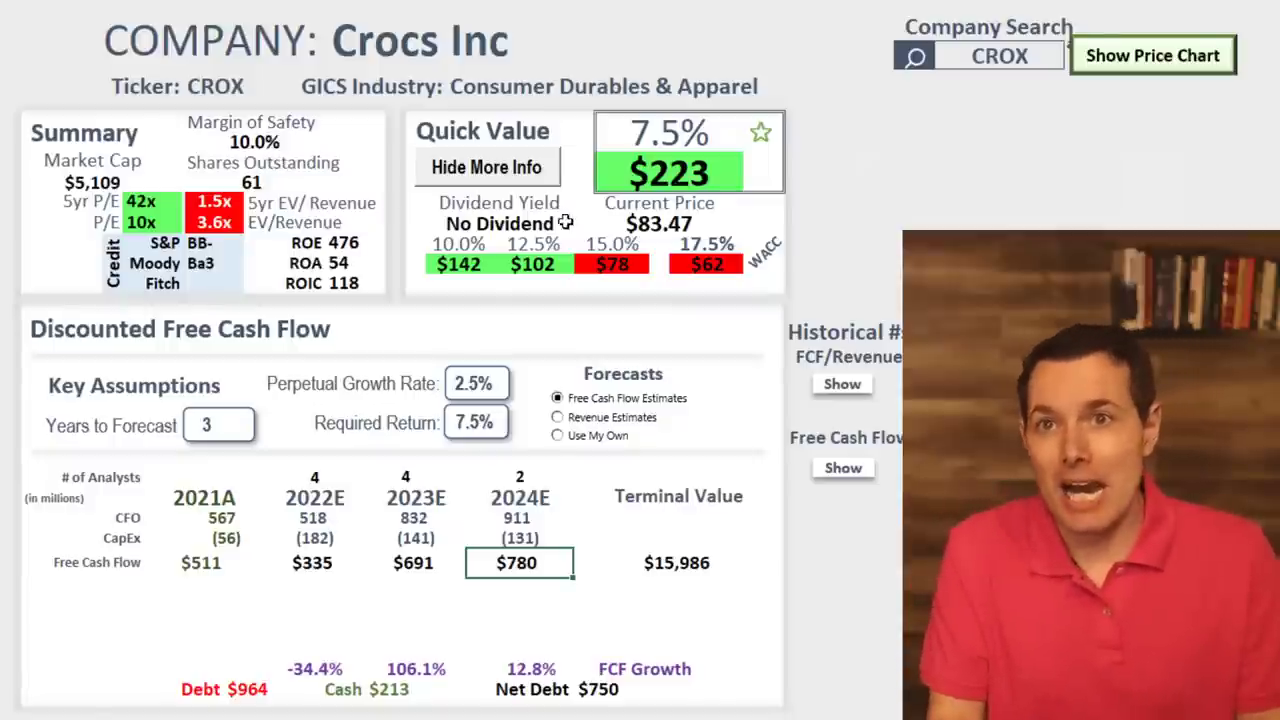
Compare Crocs' quick values at WACC and at 12.5%, and check its market cap and its current and five-year P/E ratios.
{"action": "left_click", "coordinate": [686, 242]}
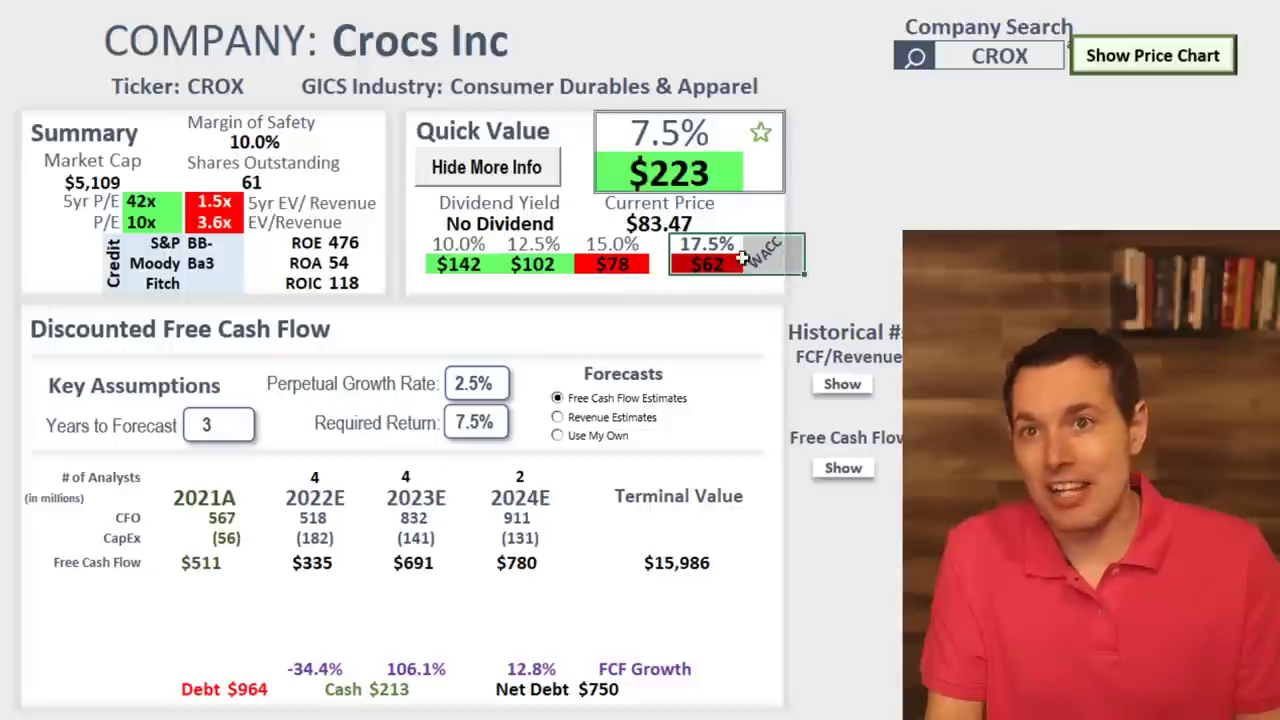
{"action": "left_click", "coordinate": [540, 262]}
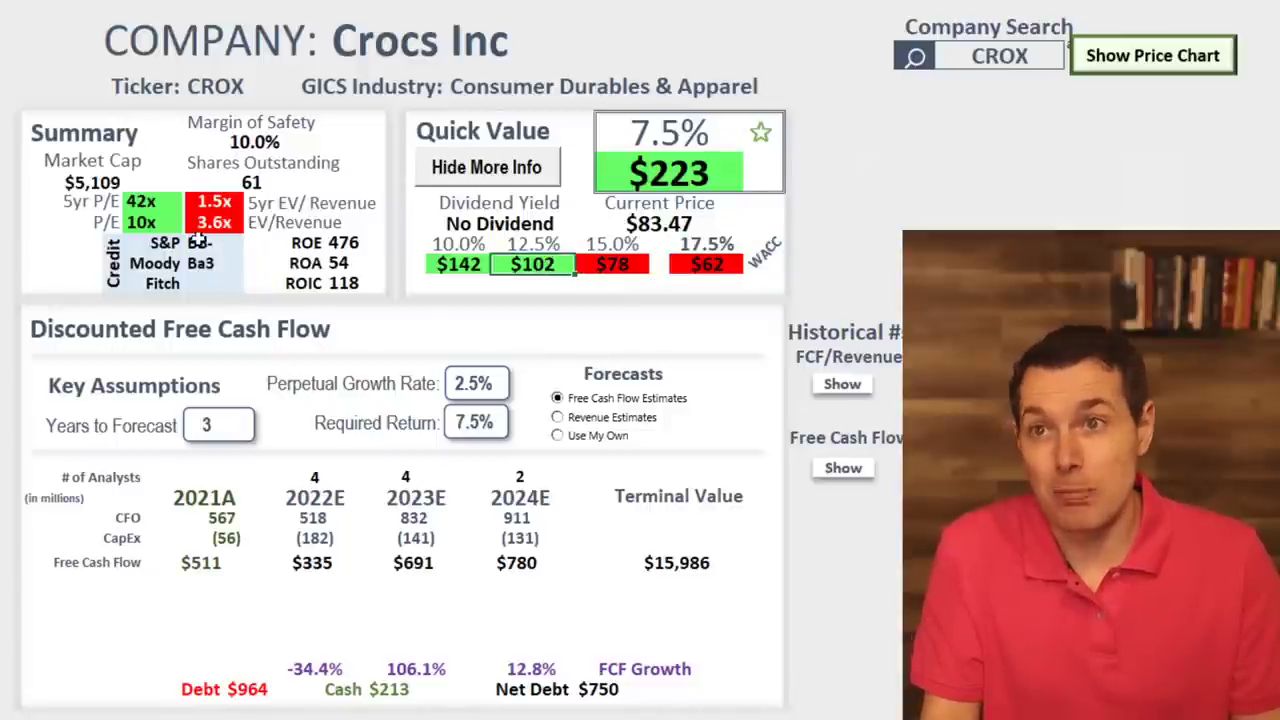
{"action": "left_click", "coordinate": [148, 221]}
{"action": "left_click", "coordinate": [92, 182]}
{"action": "left_click", "coordinate": [152, 222]}
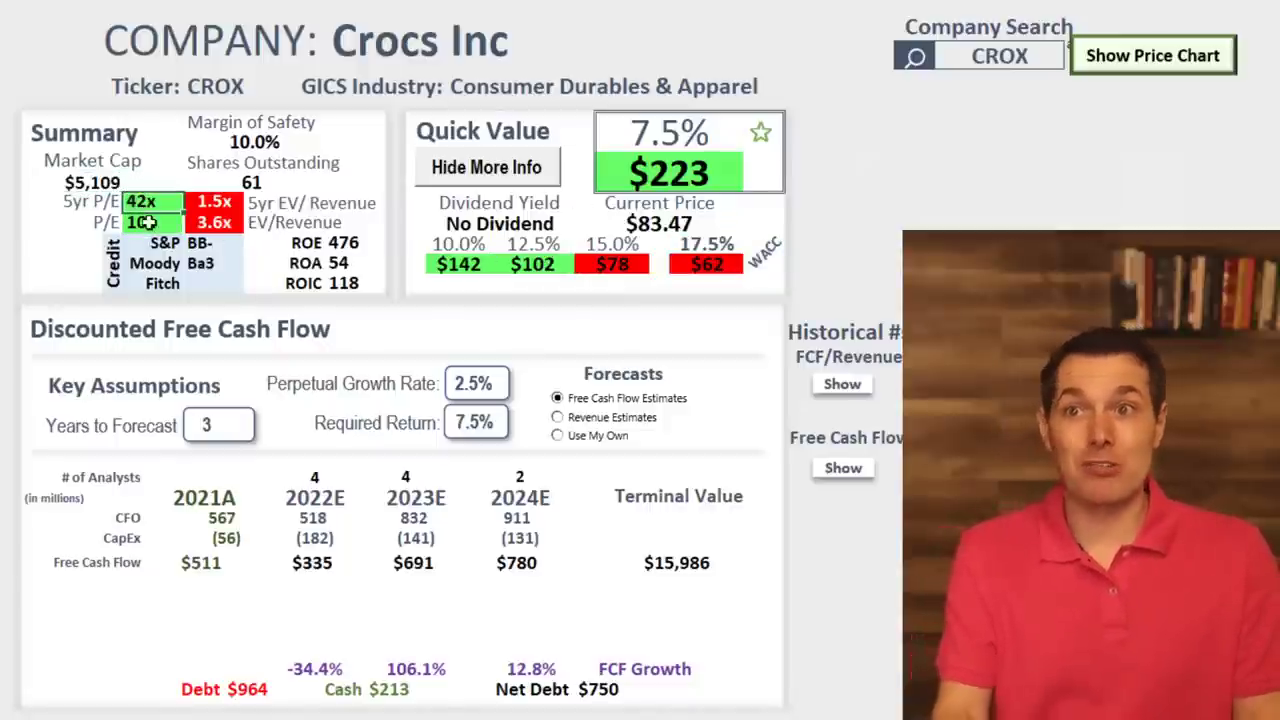
{"action": "left_click", "coordinate": [987, 60]}
{"action": "left_click", "coordinate": [738, 244]}
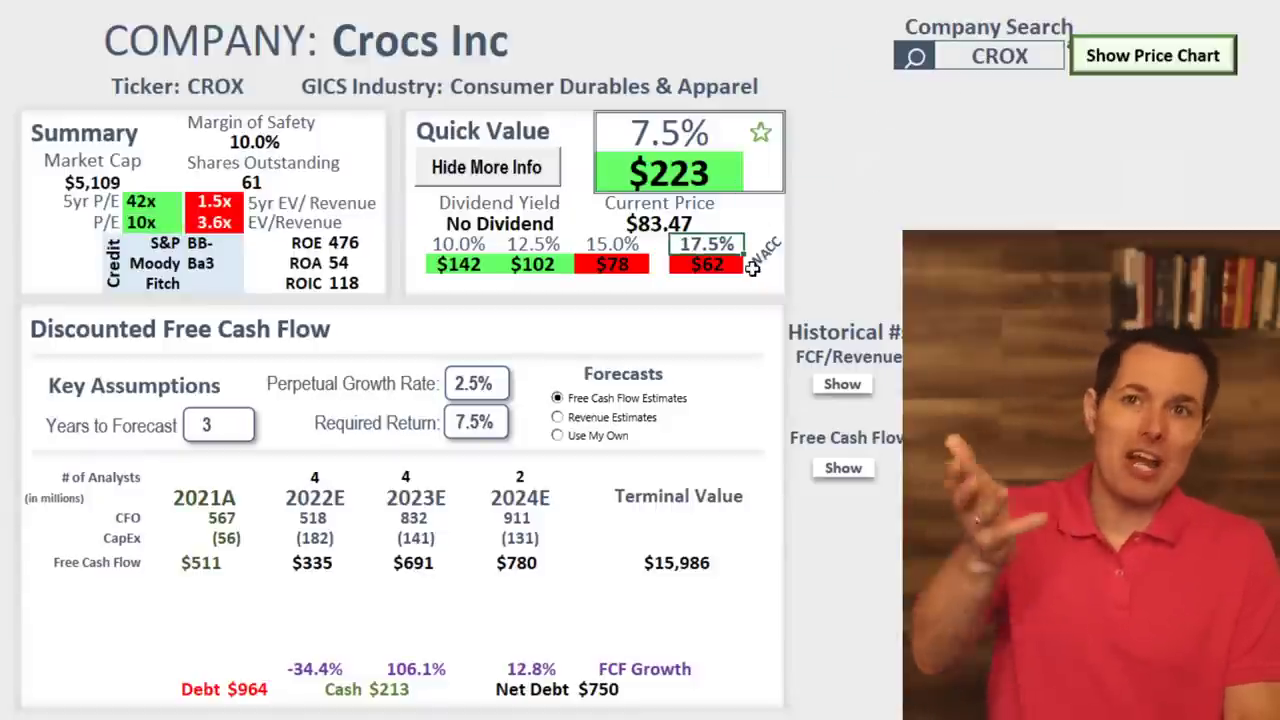
Load Crispr Therapeutics by entering ticker CRSP in the company search.
{"action": "left_click", "coordinate": [960, 57]}
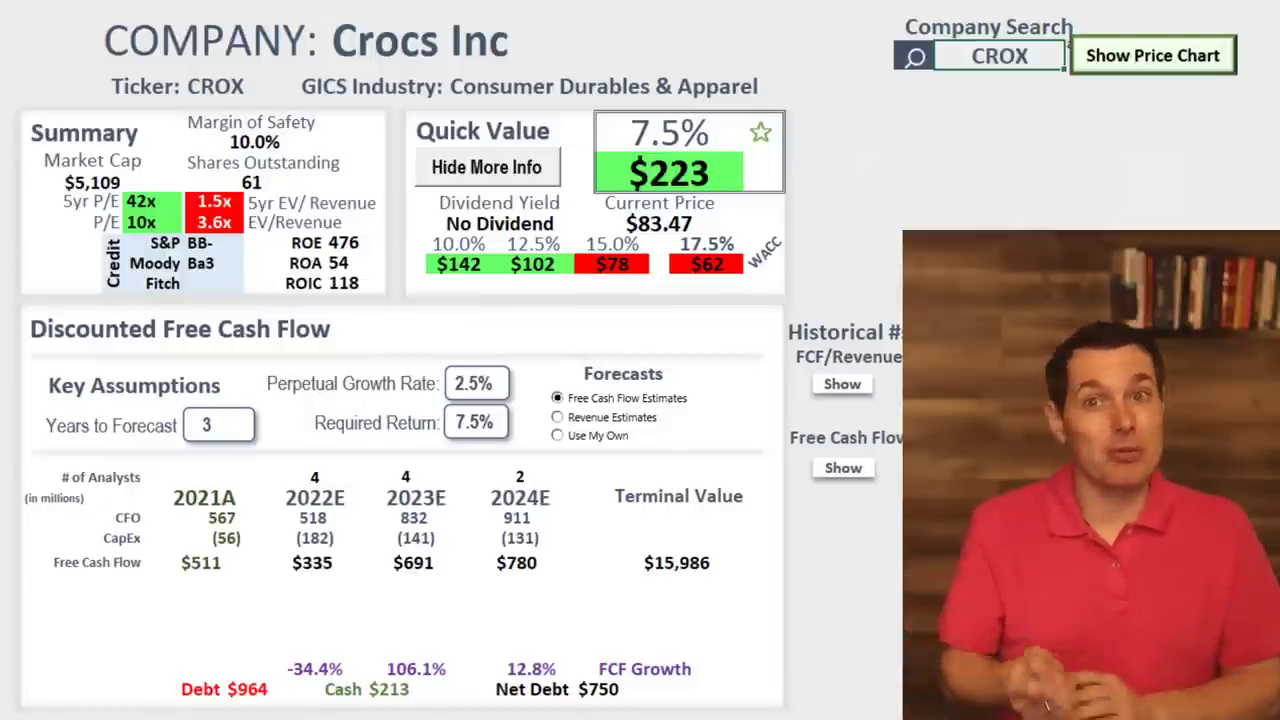
{"action": "type", "text": "CR"}
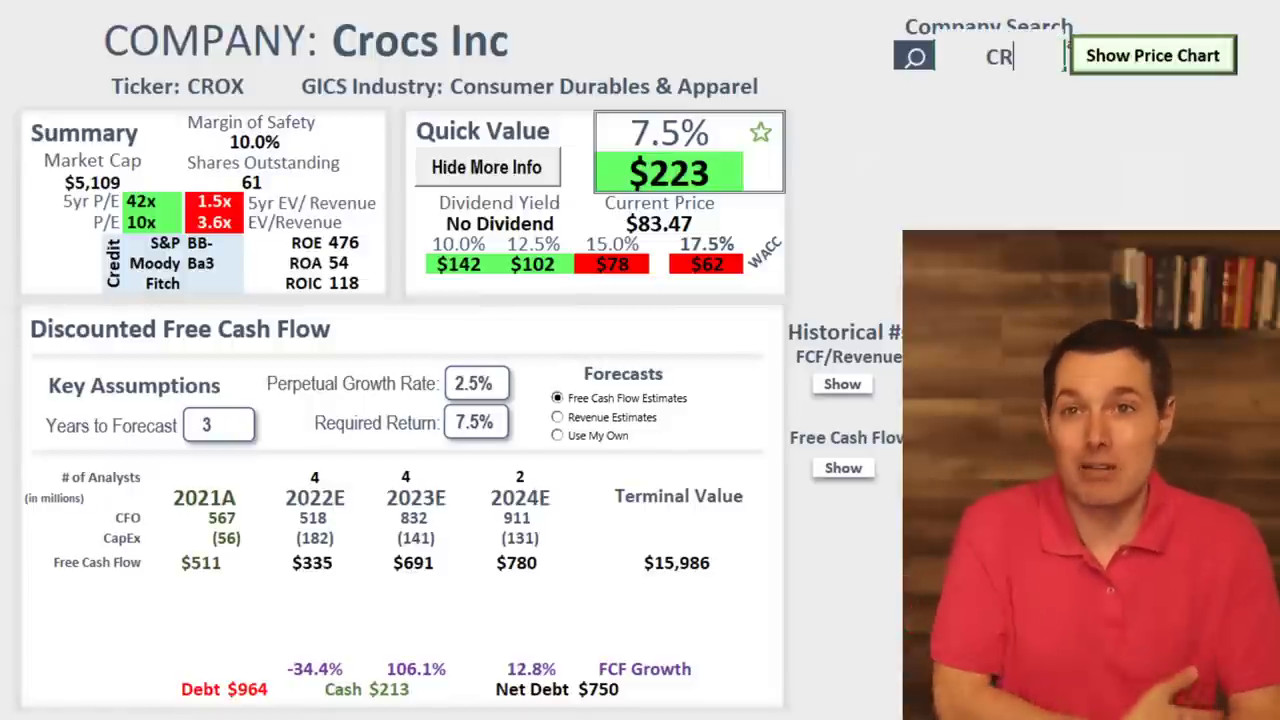
{"action": "type", "text": "SP"}
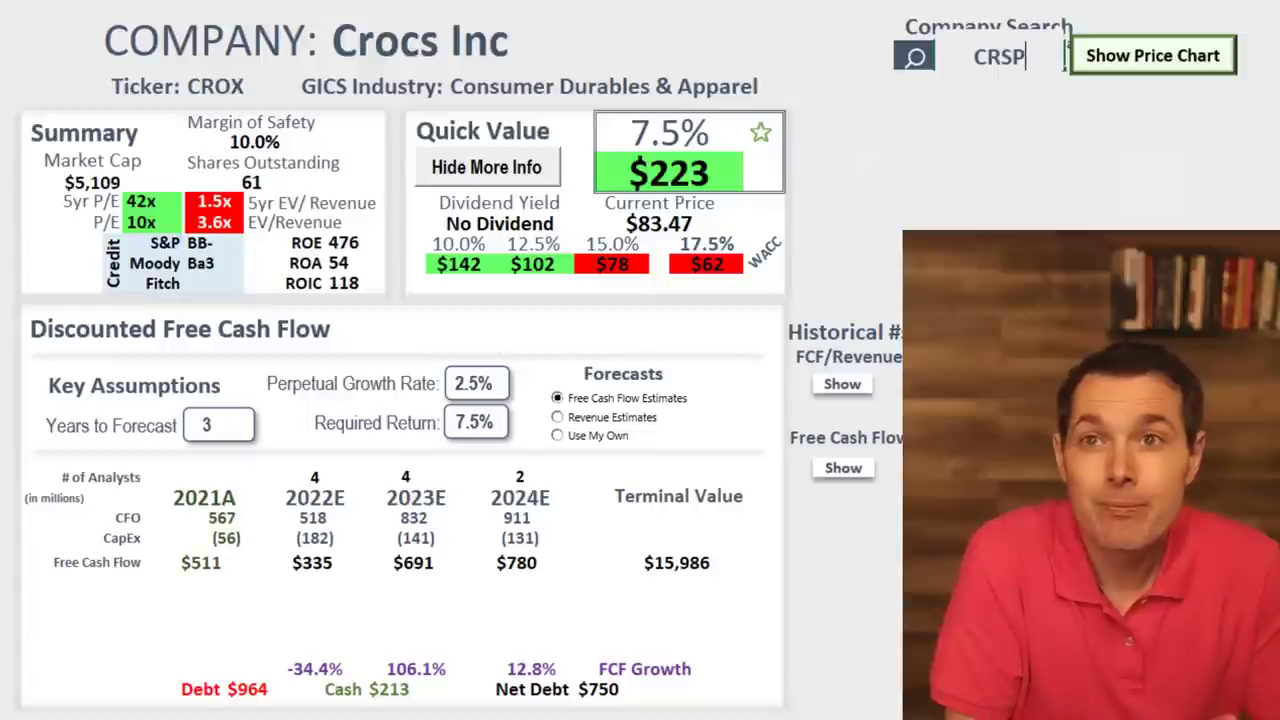
{"action": "key", "text": "Return"}
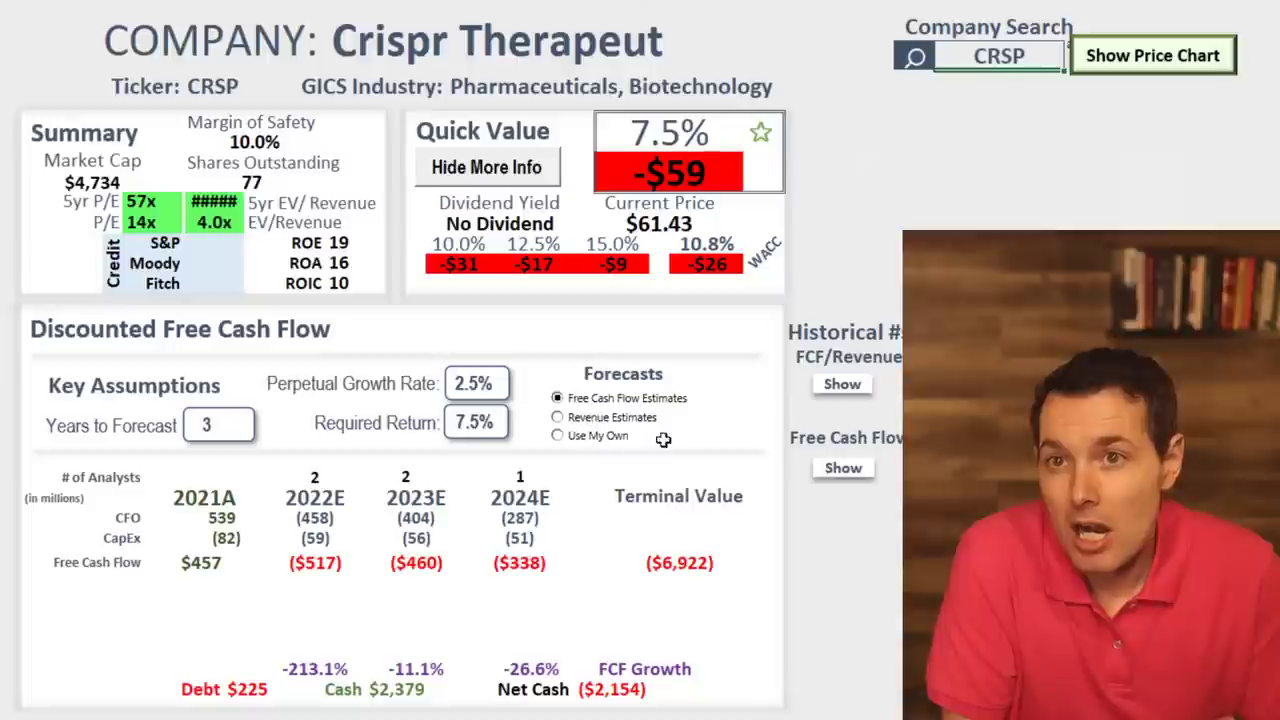
Examine Crispr's free cash flow estimates for 2022 to 2024, its terminal value, and its 7.5% quick value.
{"action": "left_click_drag", "start_coordinate": [508, 563], "coordinate": [312, 557]}
{"action": "left_click", "coordinate": [312, 557]}
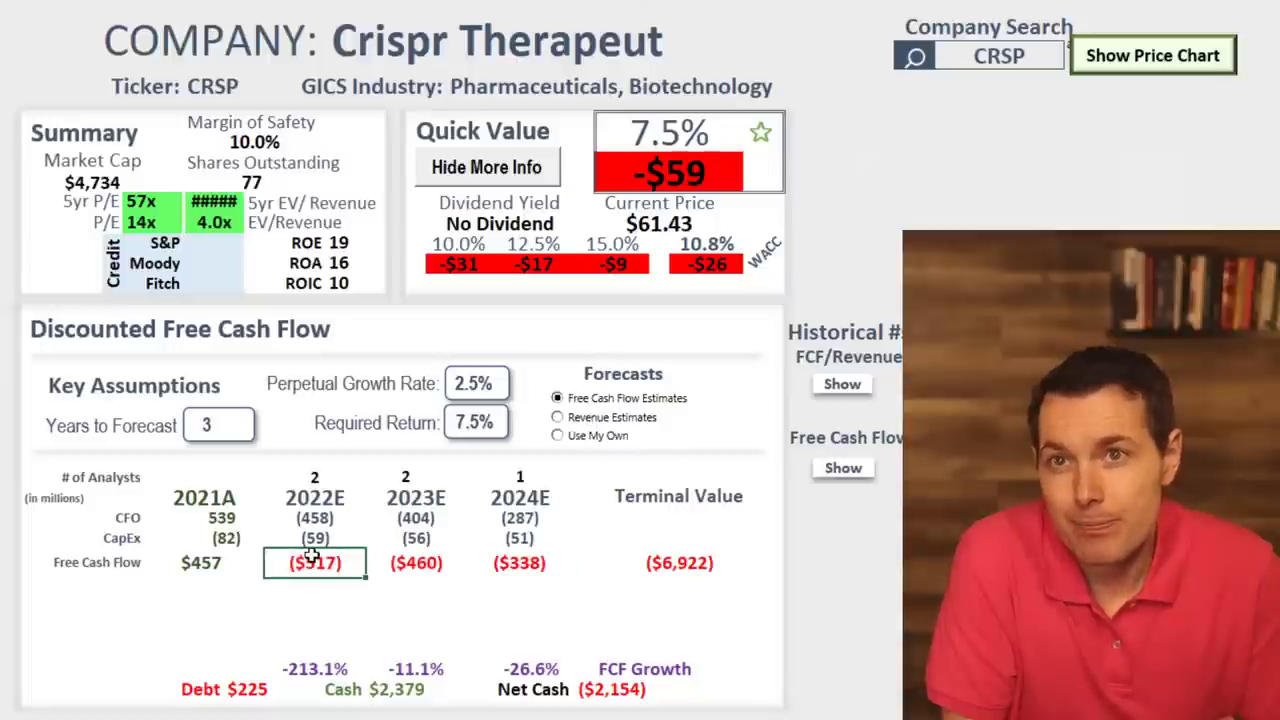
{"action": "left_click", "coordinate": [711, 157]}
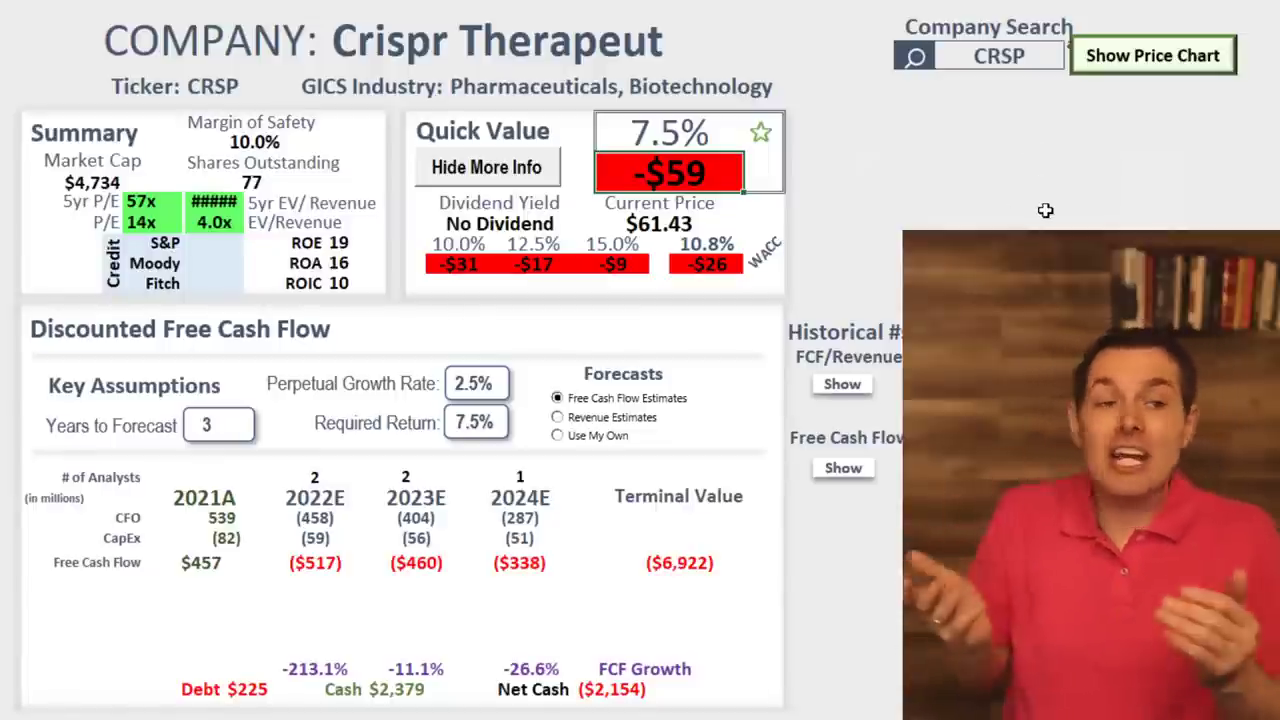
{"action": "left_click", "coordinate": [313, 566]}
{"action": "left_click_drag", "start_coordinate": [313, 566], "coordinate": [614, 580]}
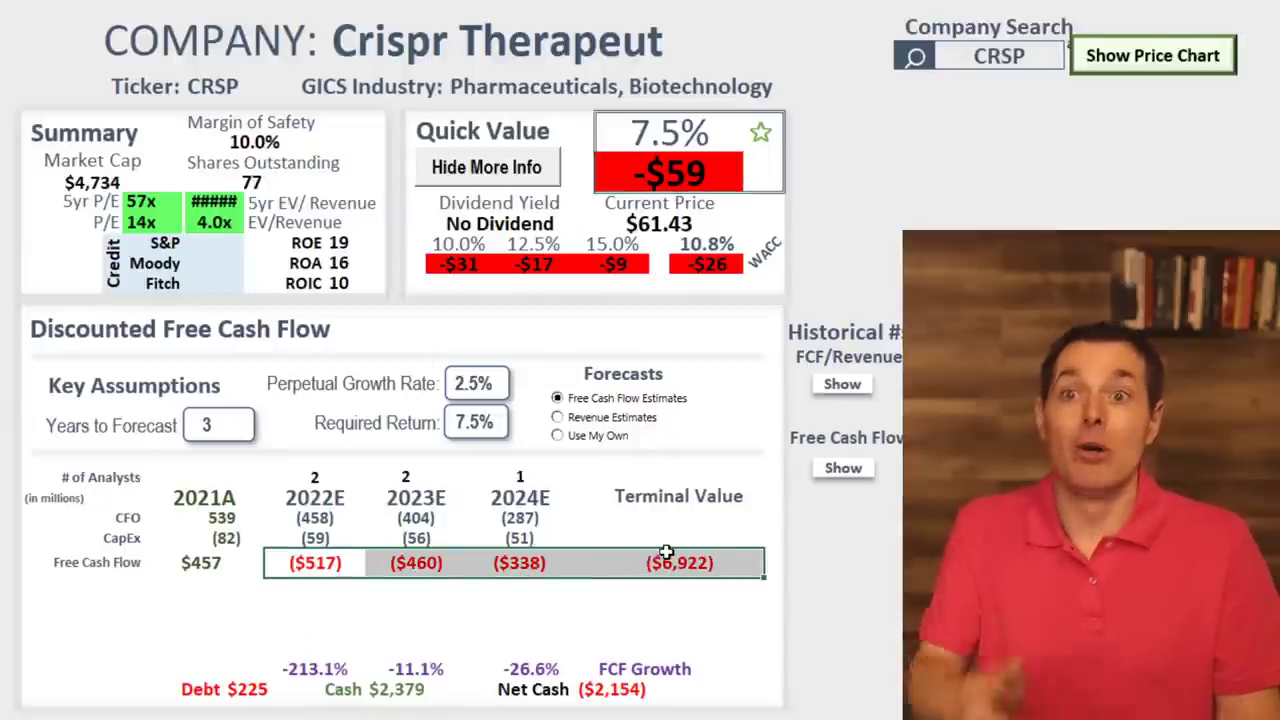
Review Crispr's 2021 free cash flow, its historical revenue, net income and free cash flow charts, and its number of analysts per forecast year.
{"action": "left_click", "coordinate": [522, 562]}
{"action": "left_click", "coordinate": [188, 572]}
{"action": "key", "text": "ctrl+Page_Down"}
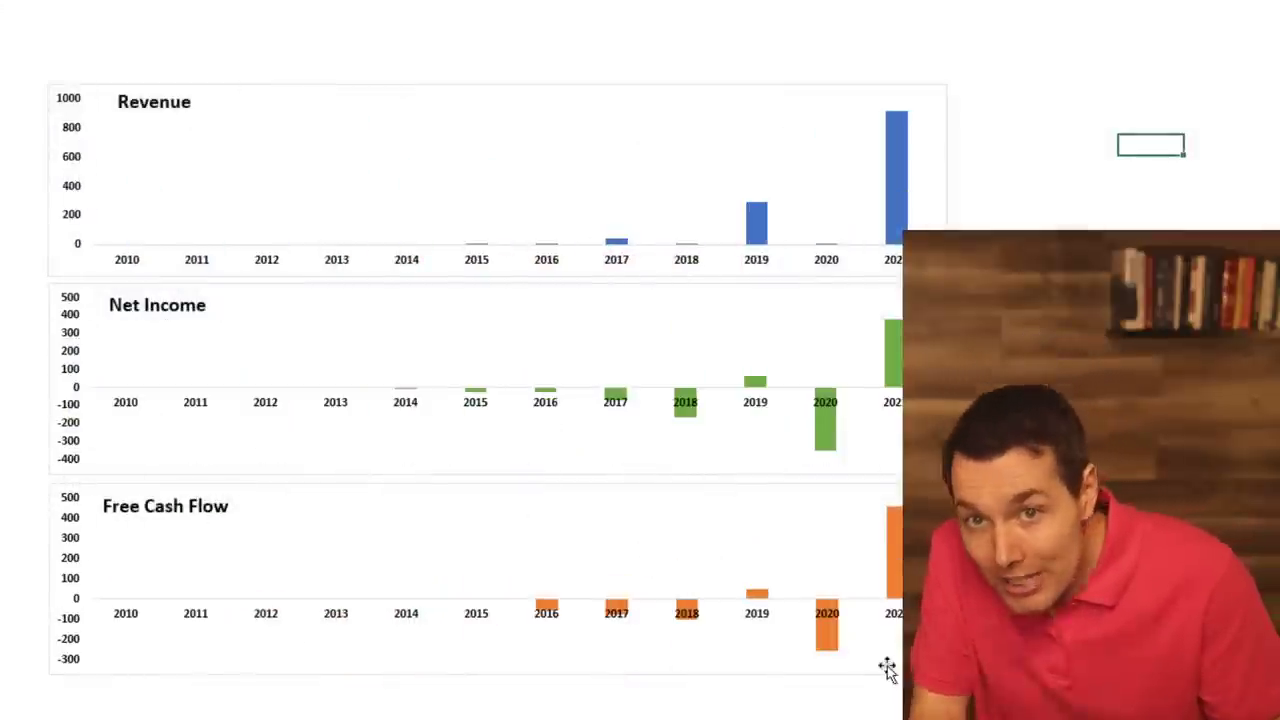
{"action": "mouse_move", "coordinate": [826, 634]}
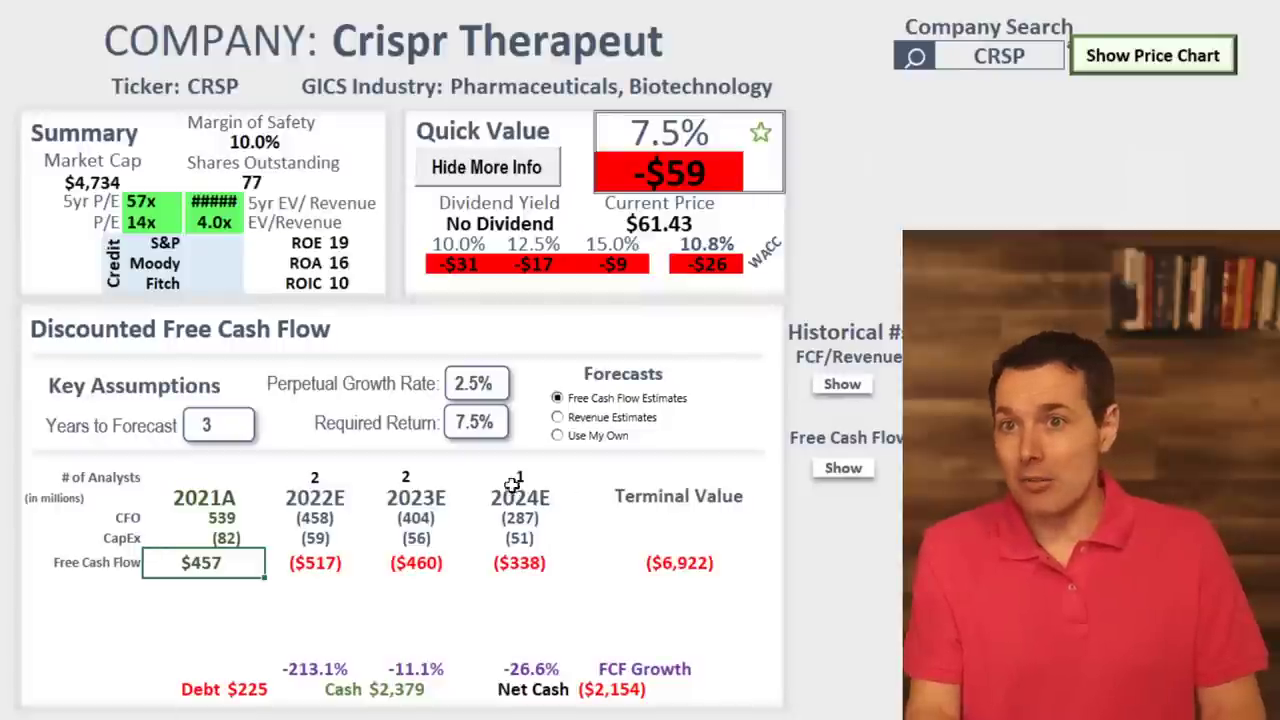
{"action": "left_click_drag", "start_coordinate": [512, 478], "coordinate": [330, 483]}
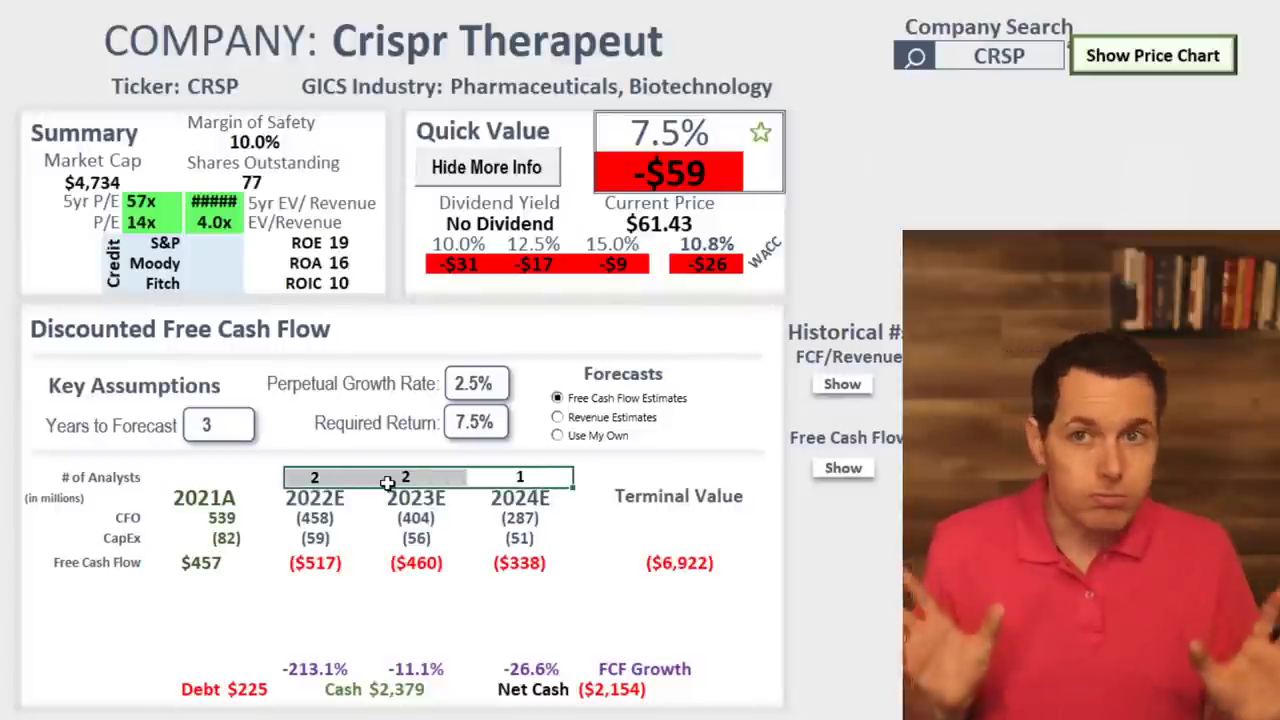
Examine Crispr's estimated free cash flow for 2022 to 2024, along with its capital expenditures and operating cash flow from 2021 to 2024.
{"action": "left_click_drag", "start_coordinate": [320, 560], "coordinate": [558, 570]}
{"action": "left_click", "coordinate": [558, 570]}
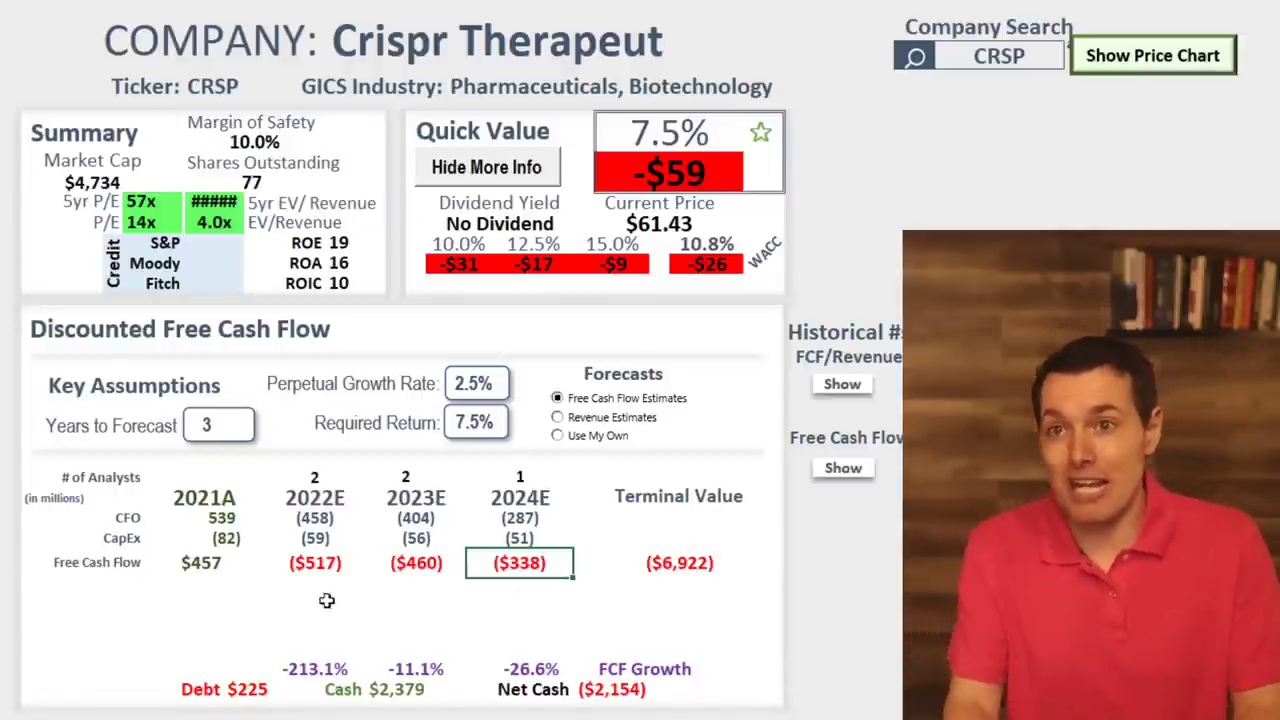
{"action": "left_click_drag", "start_coordinate": [246, 542], "coordinate": [510, 540]}
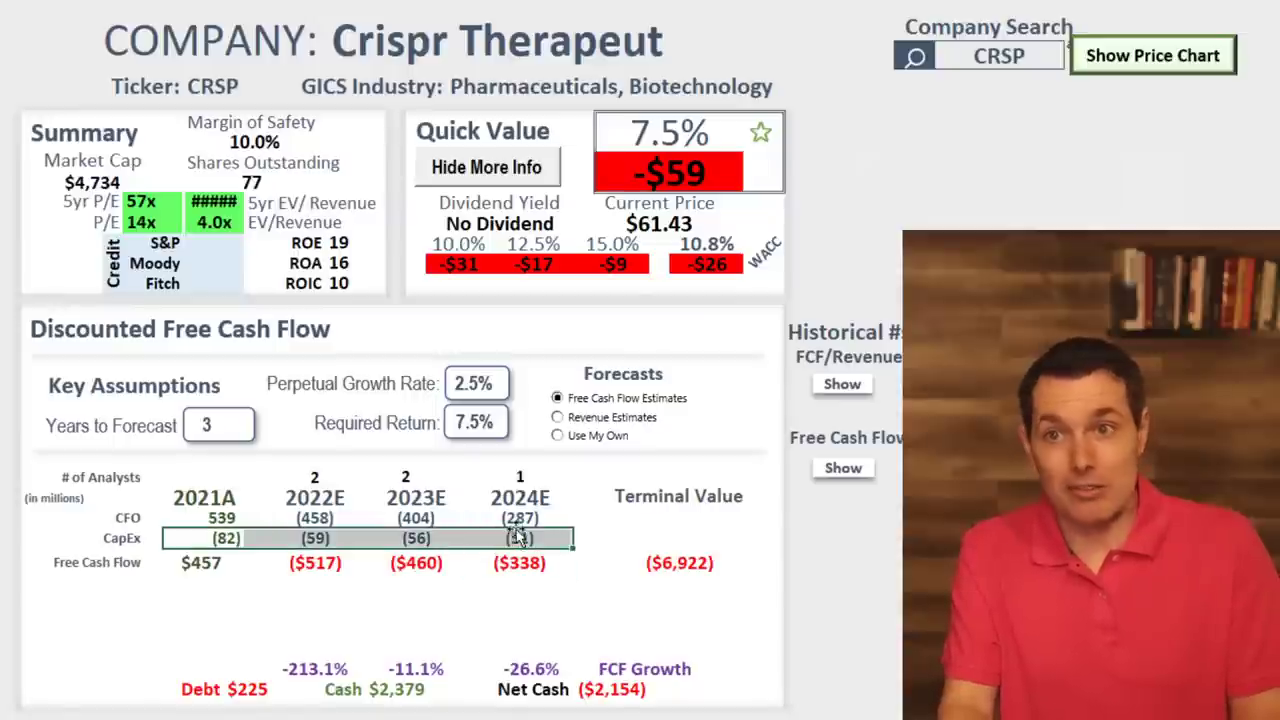
{"action": "left_click_drag", "start_coordinate": [222, 519], "coordinate": [499, 527]}
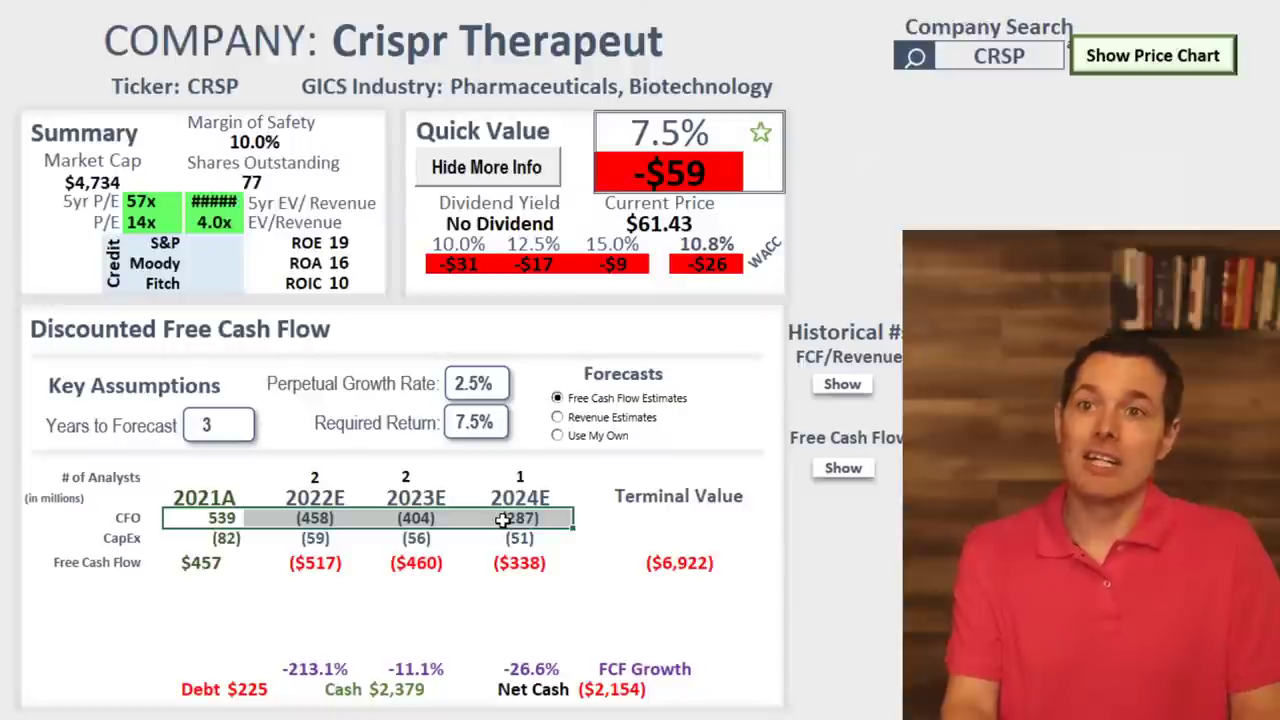
{"action": "left_click", "coordinate": [507, 519]}
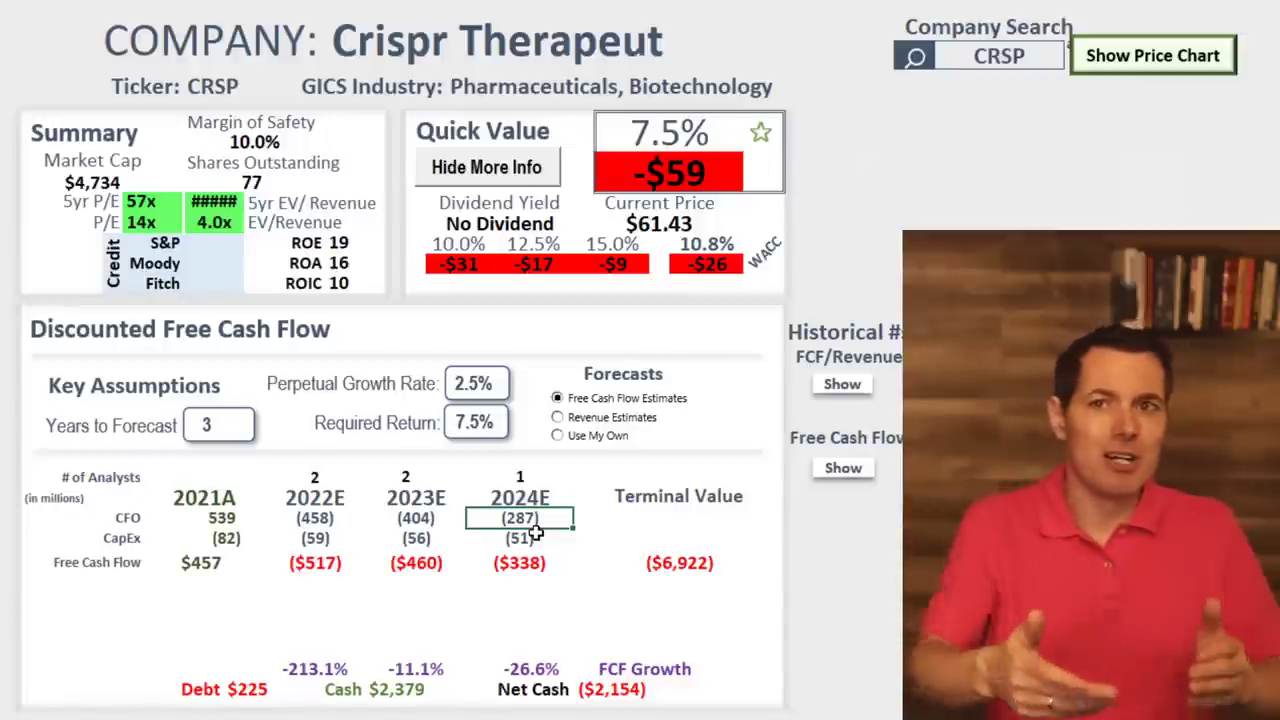
{"action": "left_click_drag", "start_coordinate": [520, 517], "coordinate": [313, 517]}
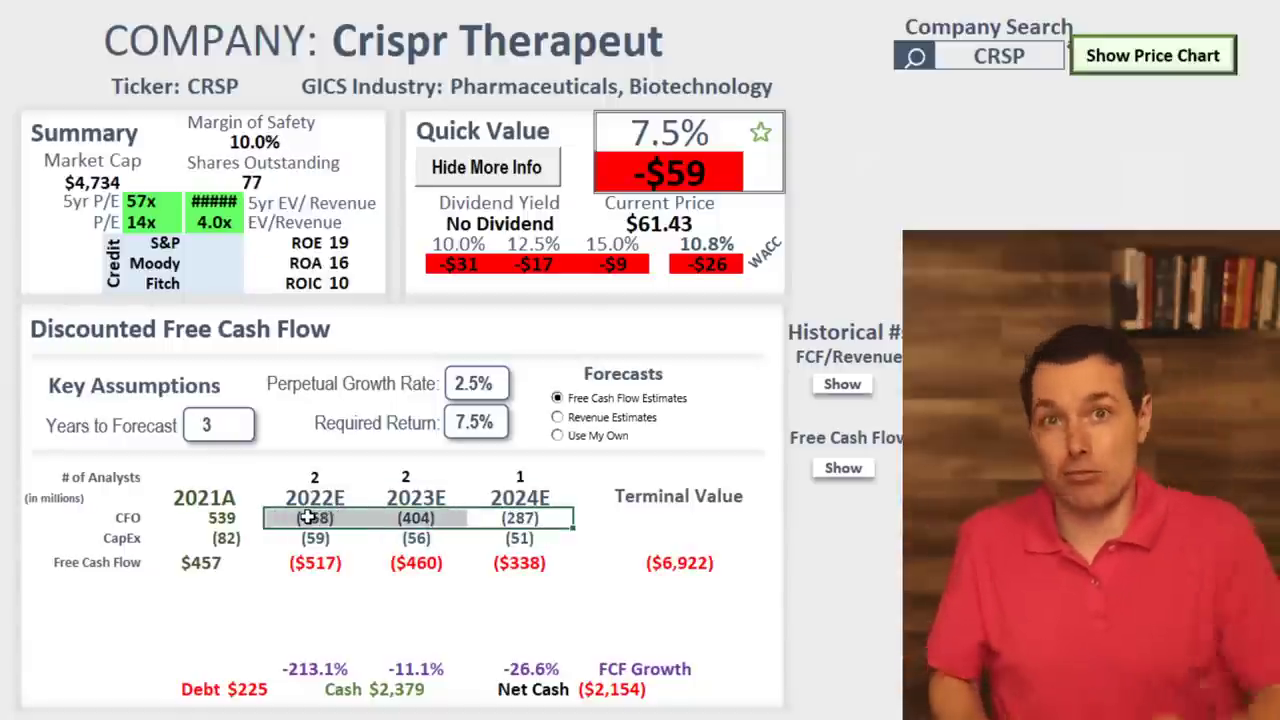
Load Coupang by entering ticker CPNG in the company search.
{"action": "left_click", "coordinate": [986, 55]}
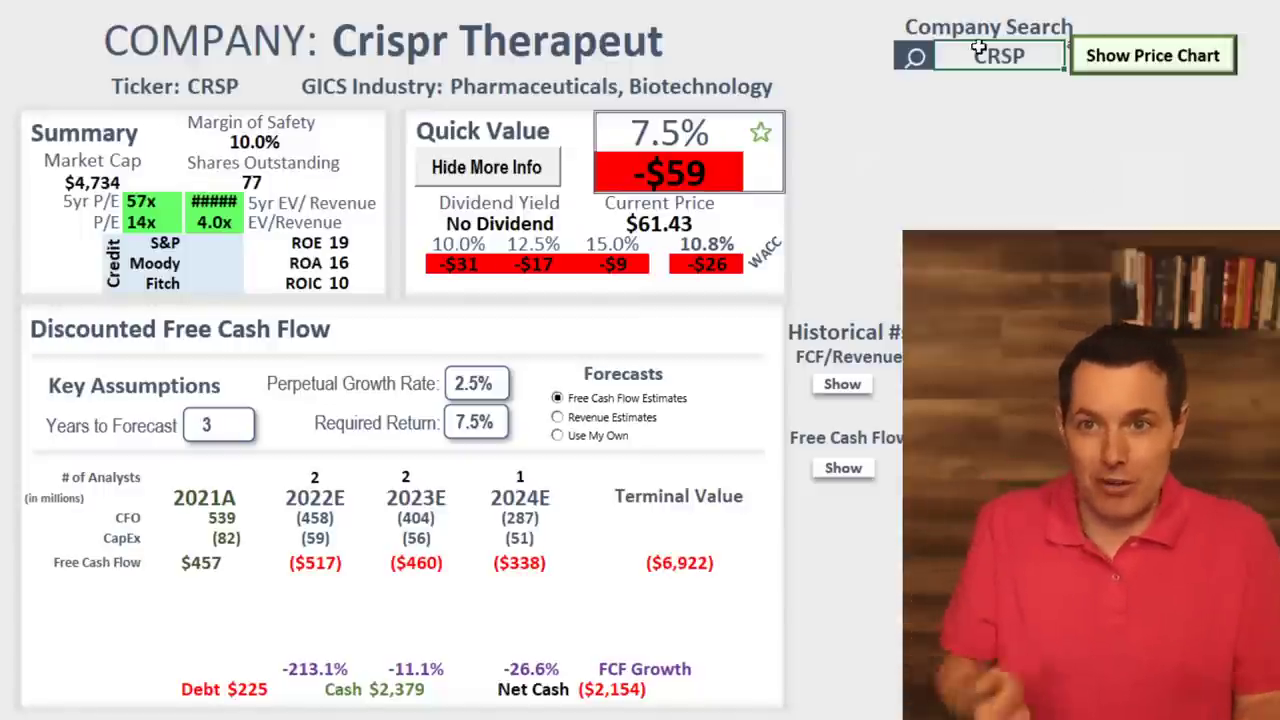
{"action": "double_click", "coordinate": [1029, 64]}
{"action": "key", "text": "BackSpace"}
{"action": "key", "text": "BackSpace"}
{"action": "key", "text": "BackSpace"}
{"action": "type", "text": "PN"}
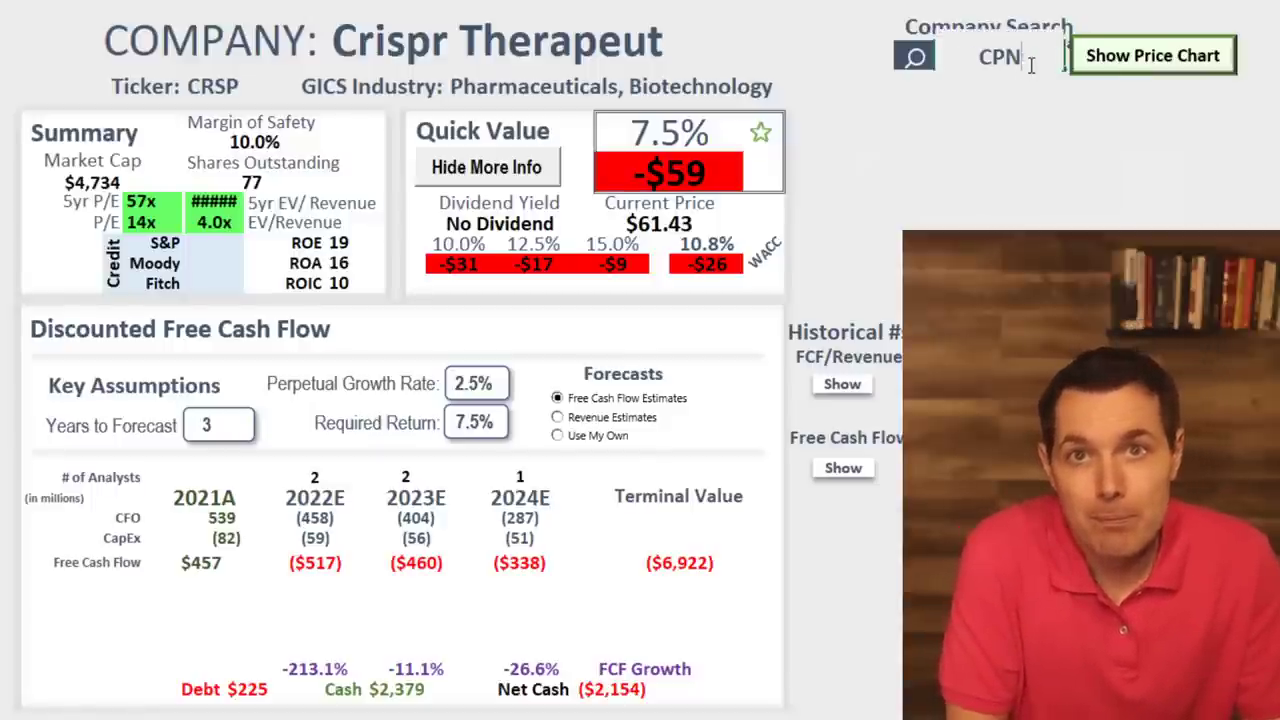
{"action": "type", "text": "G"}
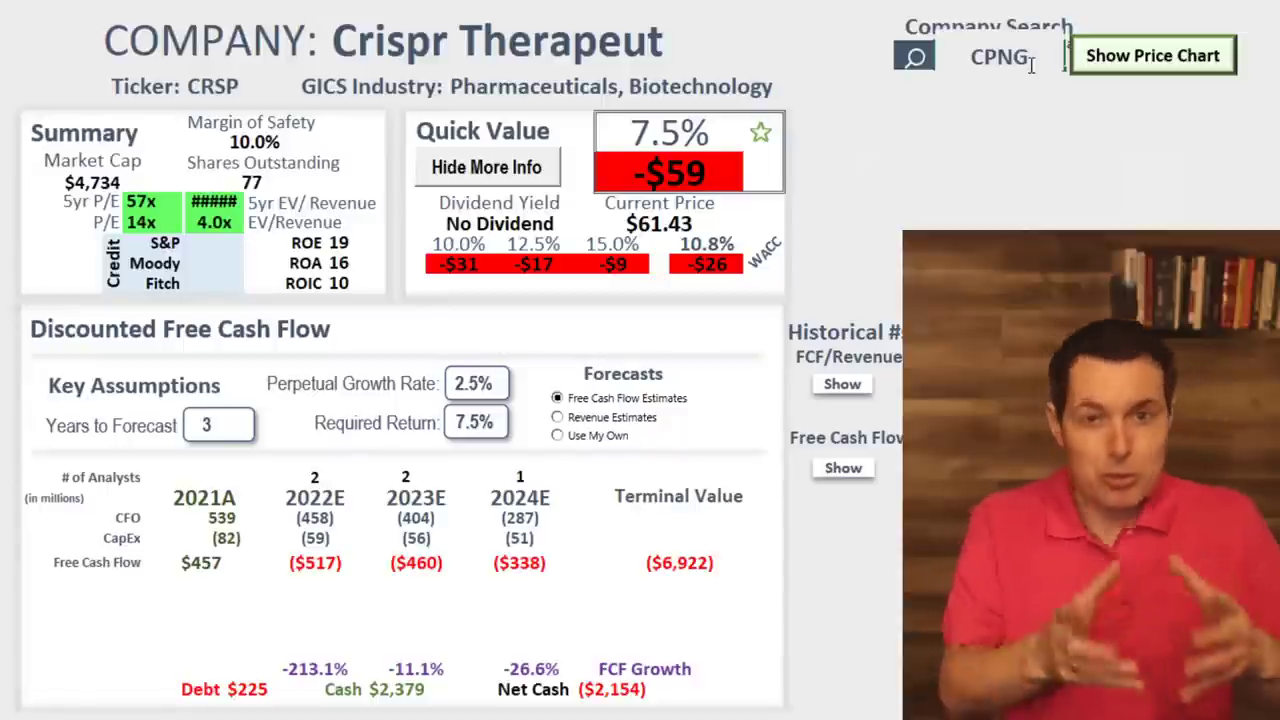
{"action": "key", "text": "Return"}
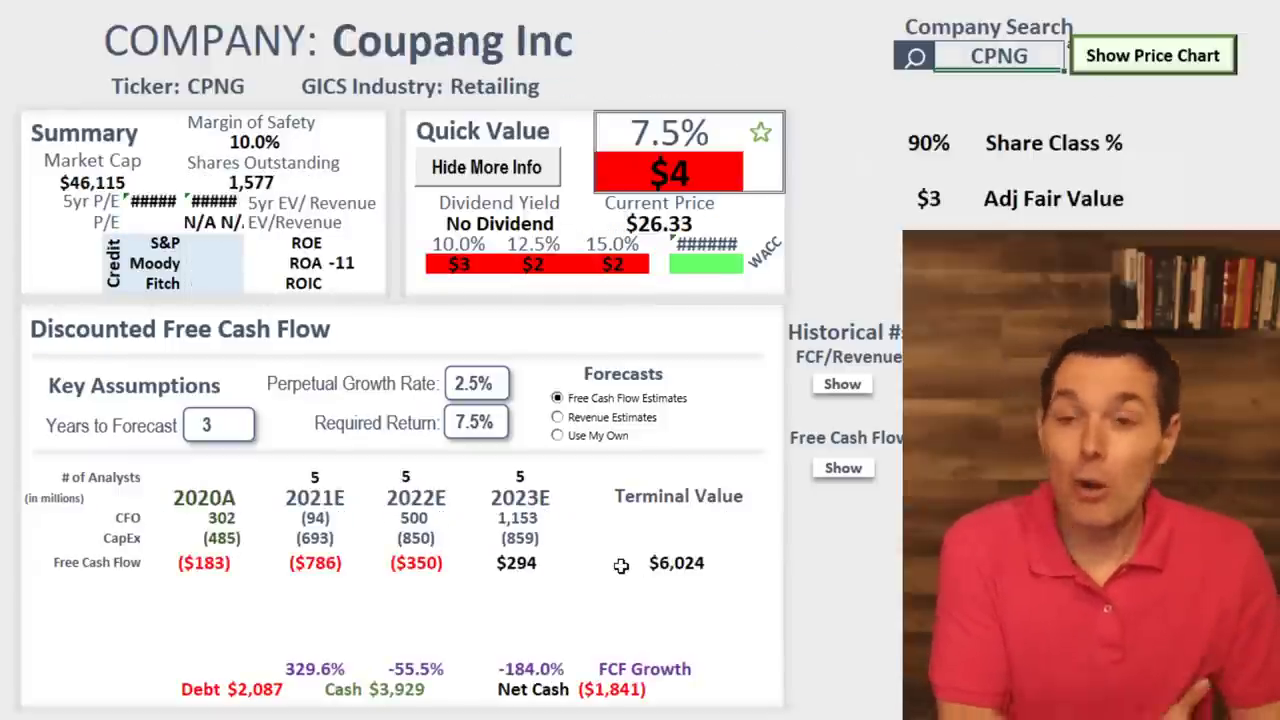
Examine Coupang's free cash flow year by year from 2020 actual through the 2023 estimate.
{"action": "left_click", "coordinate": [438, 563]}
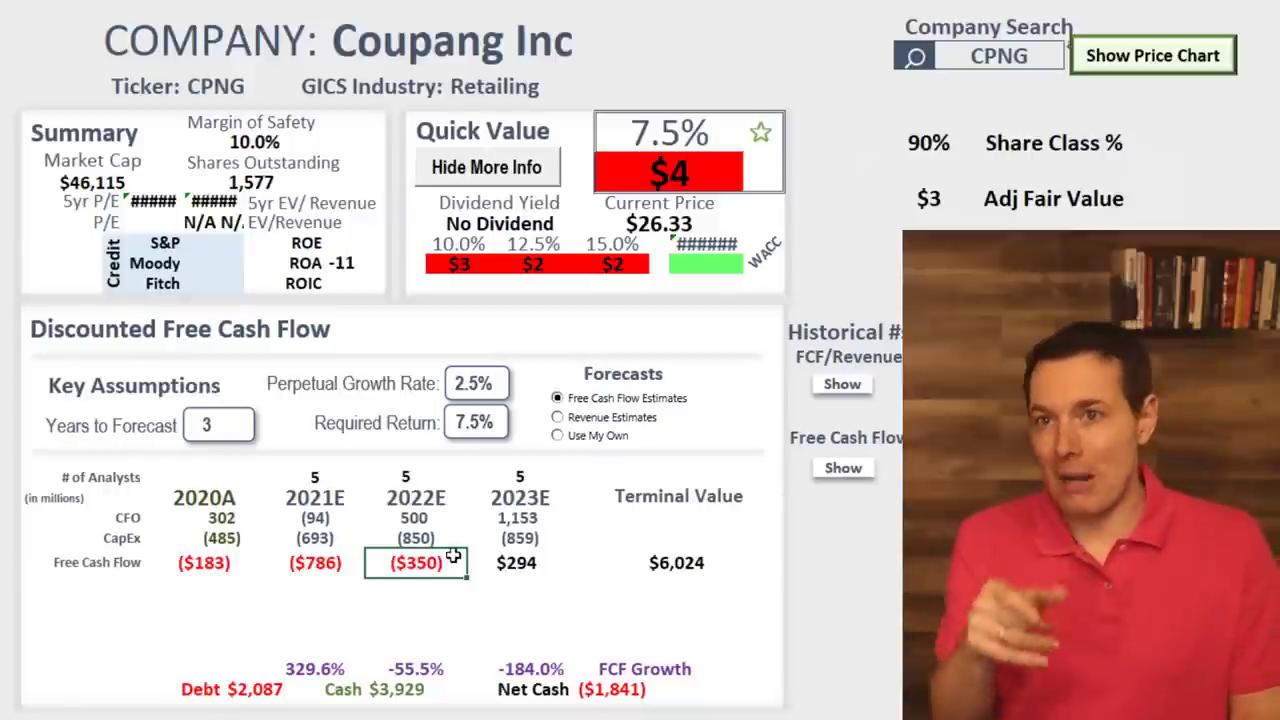
{"action": "key", "text": "Left"}
{"action": "left_click", "coordinate": [199, 567]}
{"action": "left_click", "coordinate": [314, 563]}
{"action": "left_click", "coordinate": [415, 560]}
{"action": "left_click", "coordinate": [535, 562]}
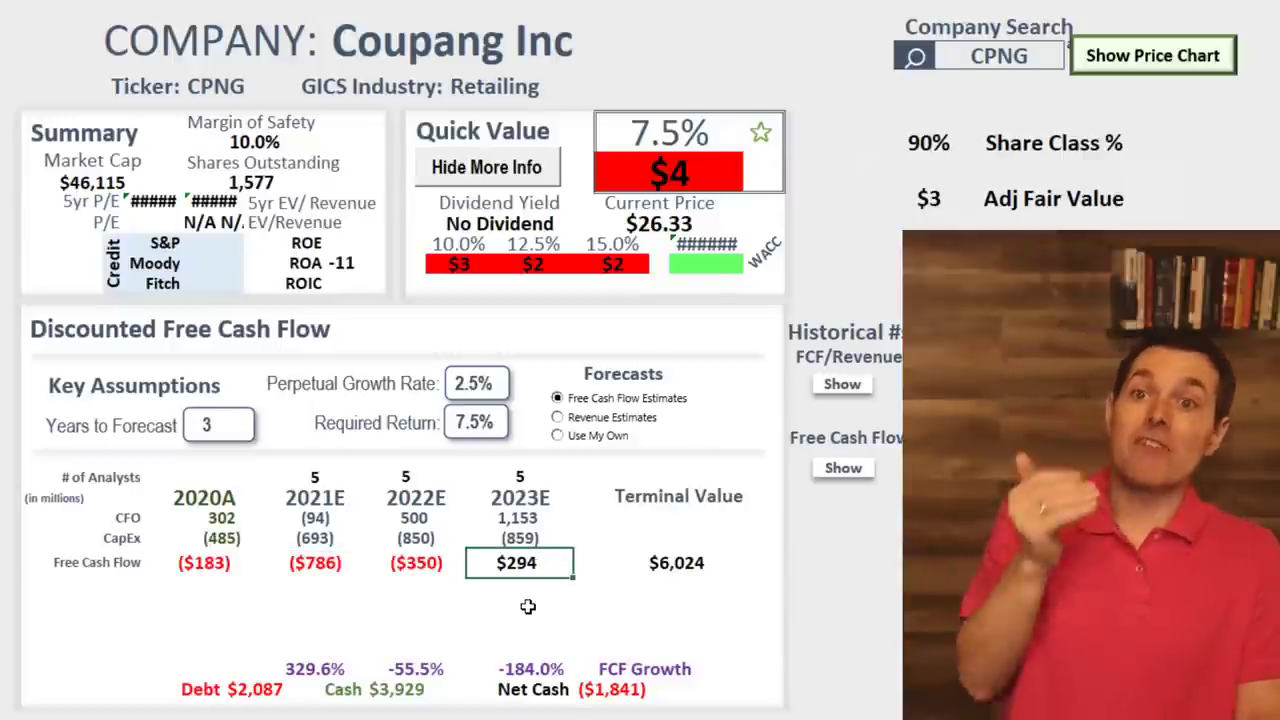
Review Coupang's 2020 to 2023 operating cash flow, its 2023 capital expenditures, and its 2022 and 2023 free cash flow estimates.
{"action": "left_click", "coordinate": [314, 518]}
{"action": "left_click_drag", "start_coordinate": [225, 518], "coordinate": [480, 512]}
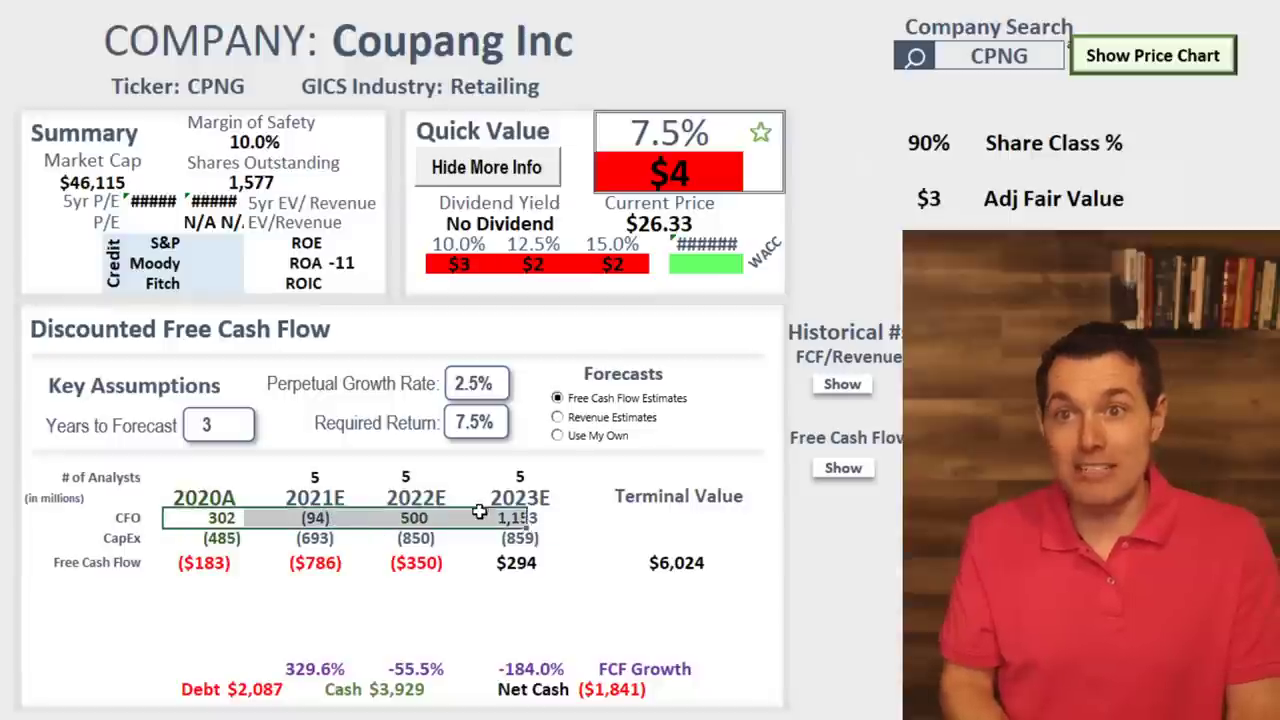
{"action": "left_click", "coordinate": [525, 539]}
{"action": "left_click", "coordinate": [532, 519]}
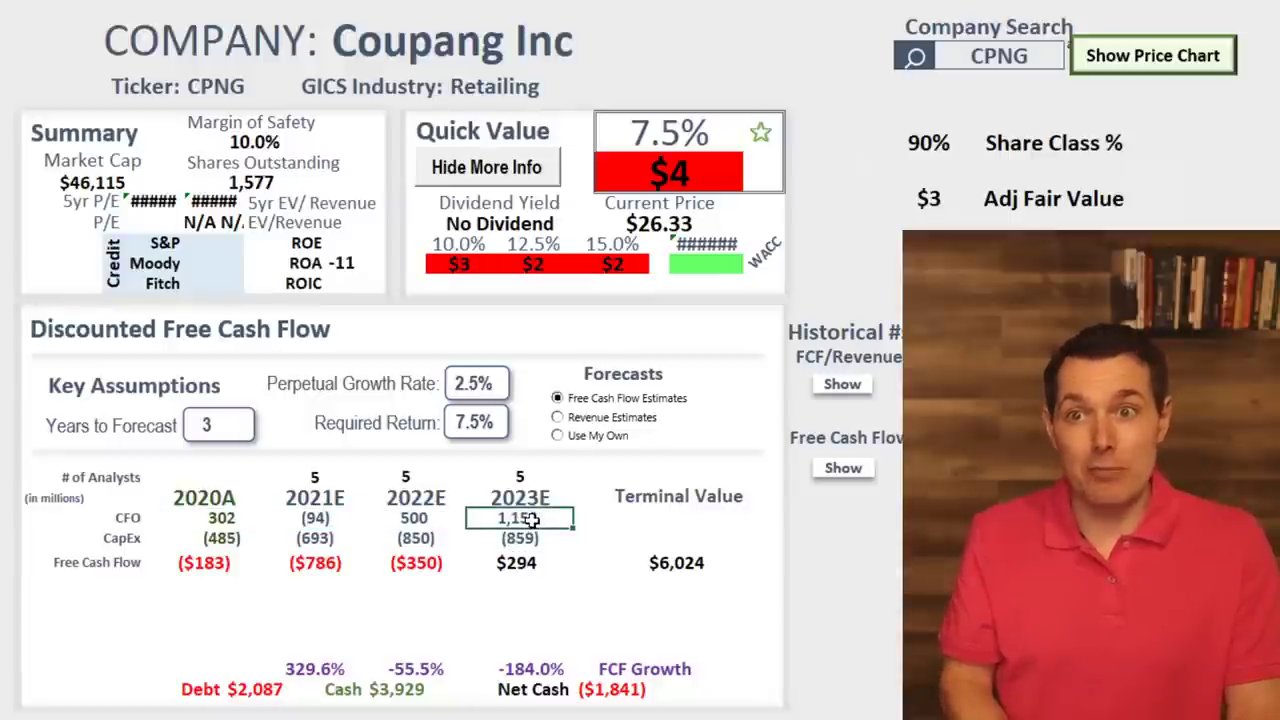
{"action": "left_click", "coordinate": [532, 560]}
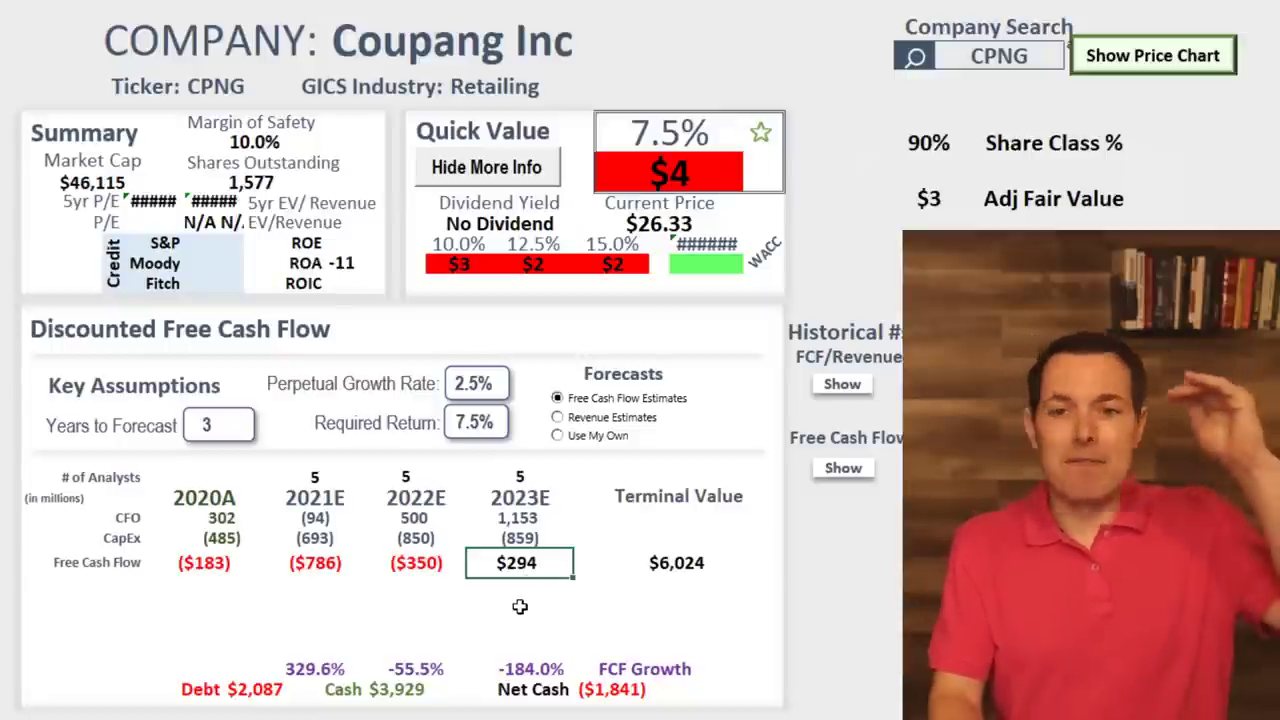
{"action": "left_click", "coordinate": [600, 497]}
{"action": "left_click", "coordinate": [560, 497]}
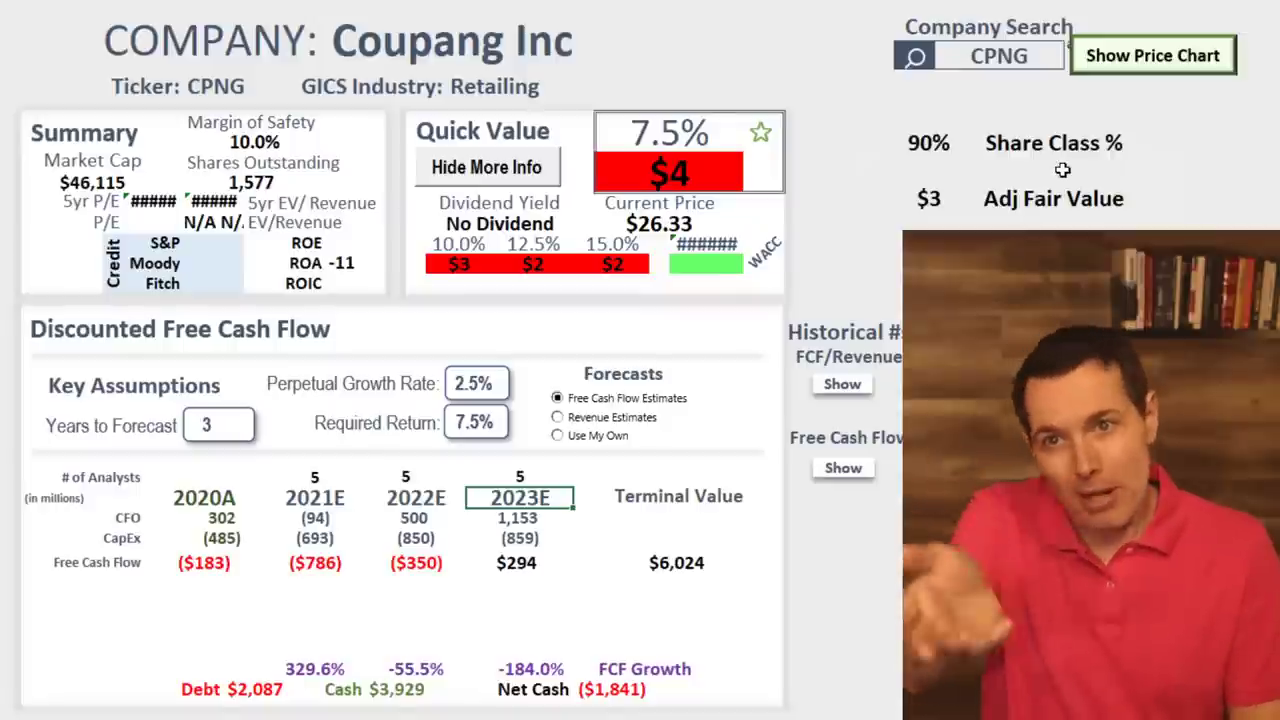
{"action": "left_click", "coordinate": [418, 557]}
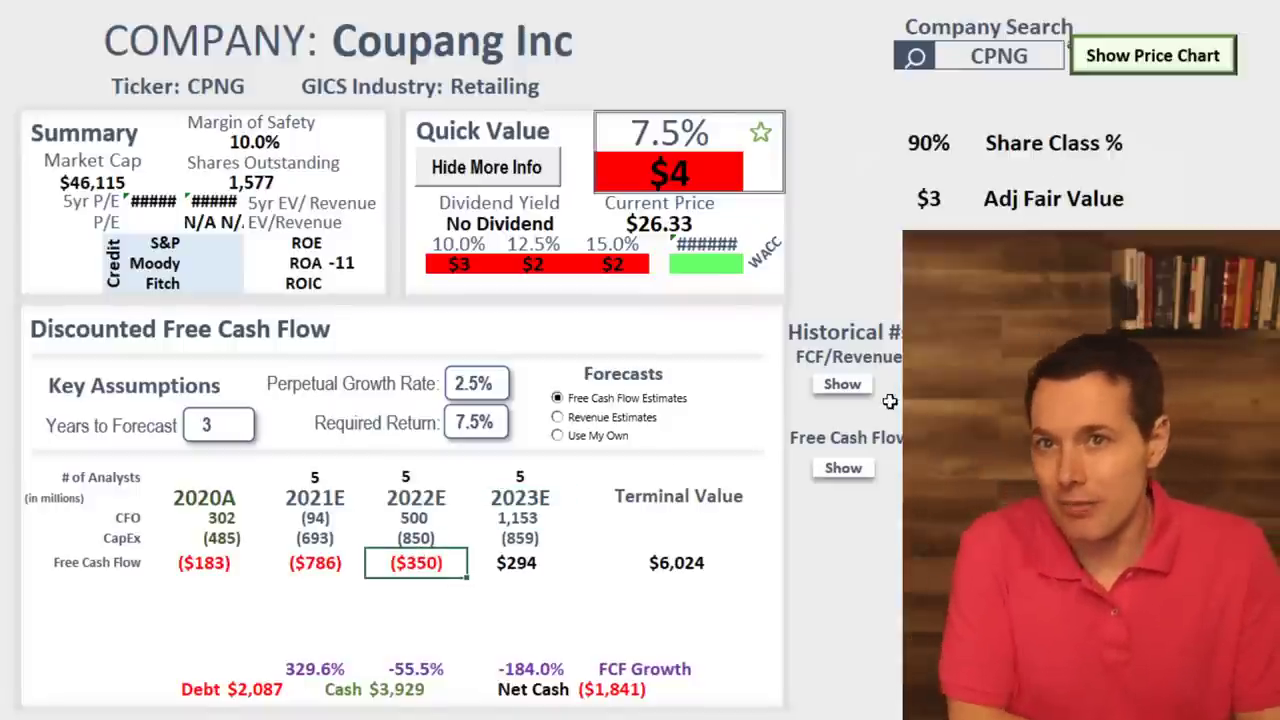
Load Futurefuel with ticker FF and check its forecasts under Revenue Estimates and Free Cash Flow Estimates.
{"action": "left_click", "coordinate": [1030, 50]}
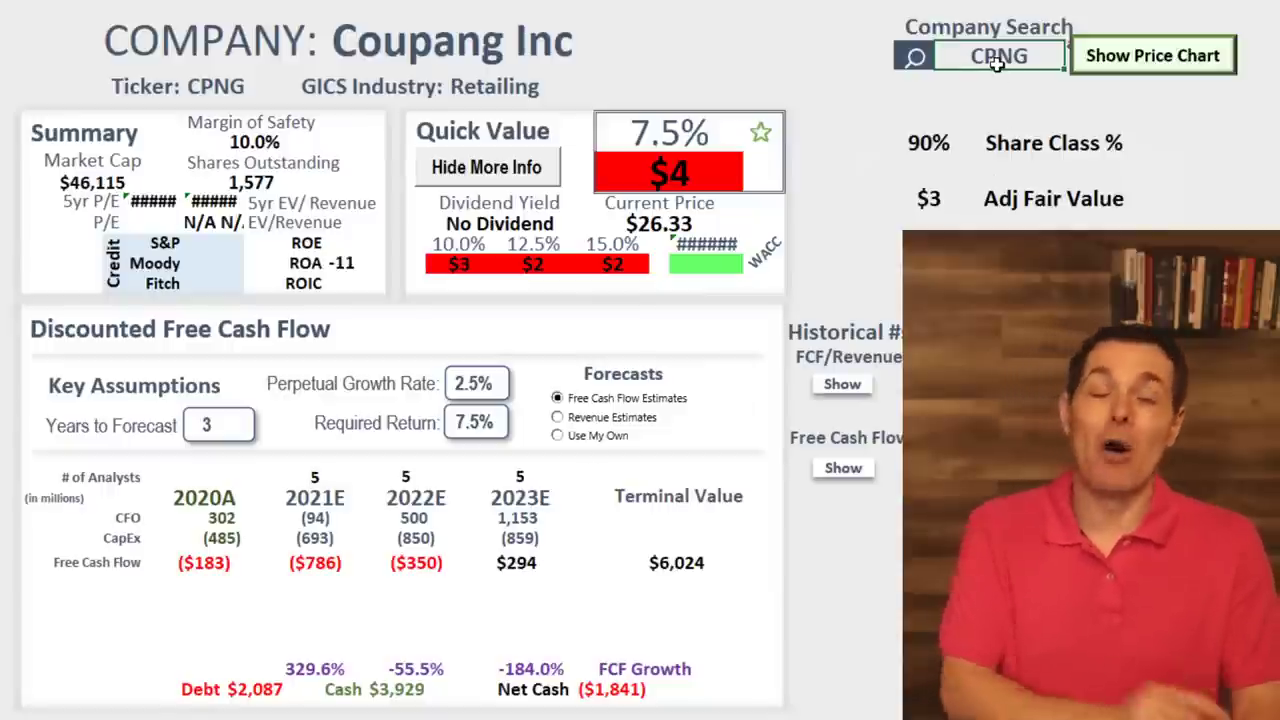
{"action": "type", "text": "FF"}
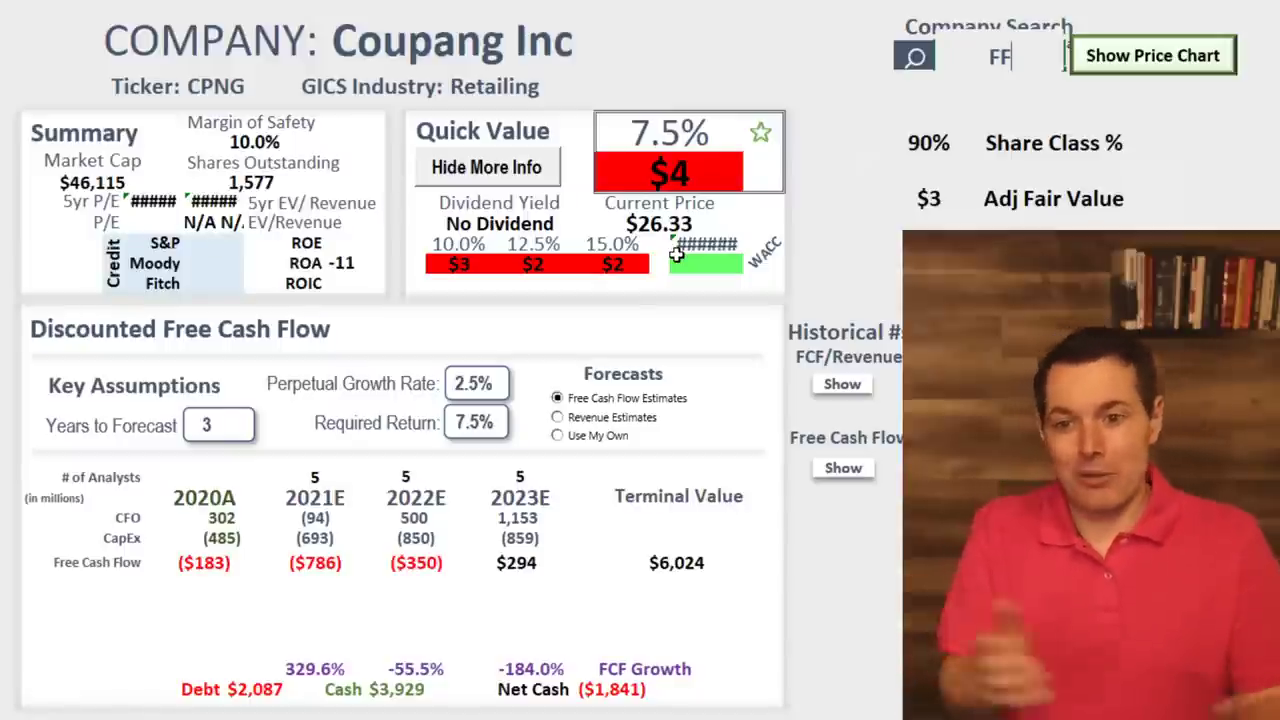
{"action": "key", "text": "Return"}
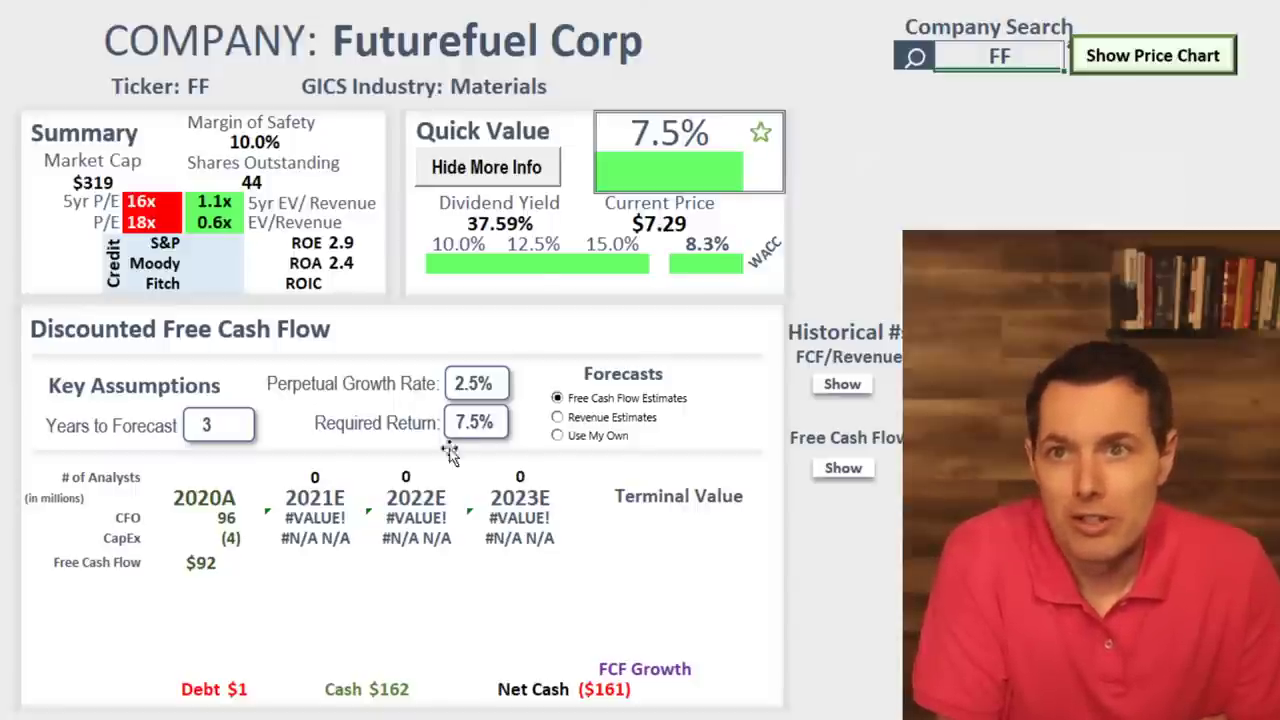
{"action": "left_click", "coordinate": [557, 417]}
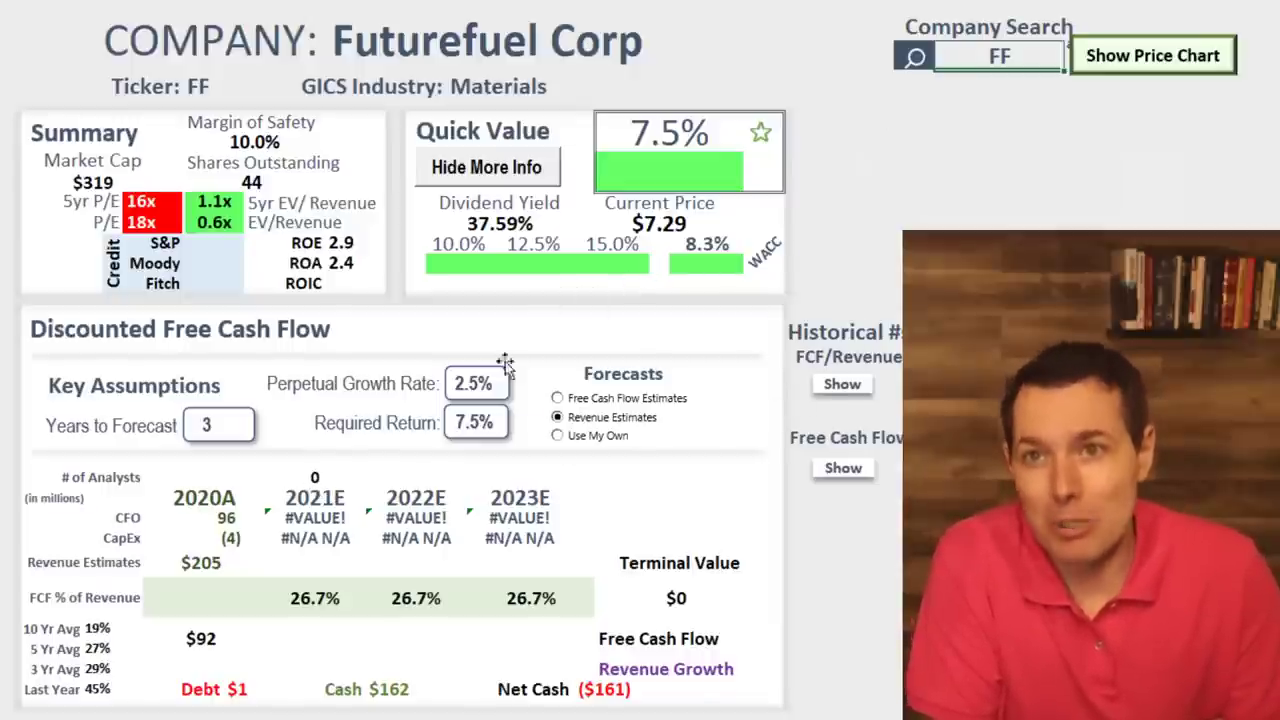
{"action": "left_click", "coordinate": [614, 400]}
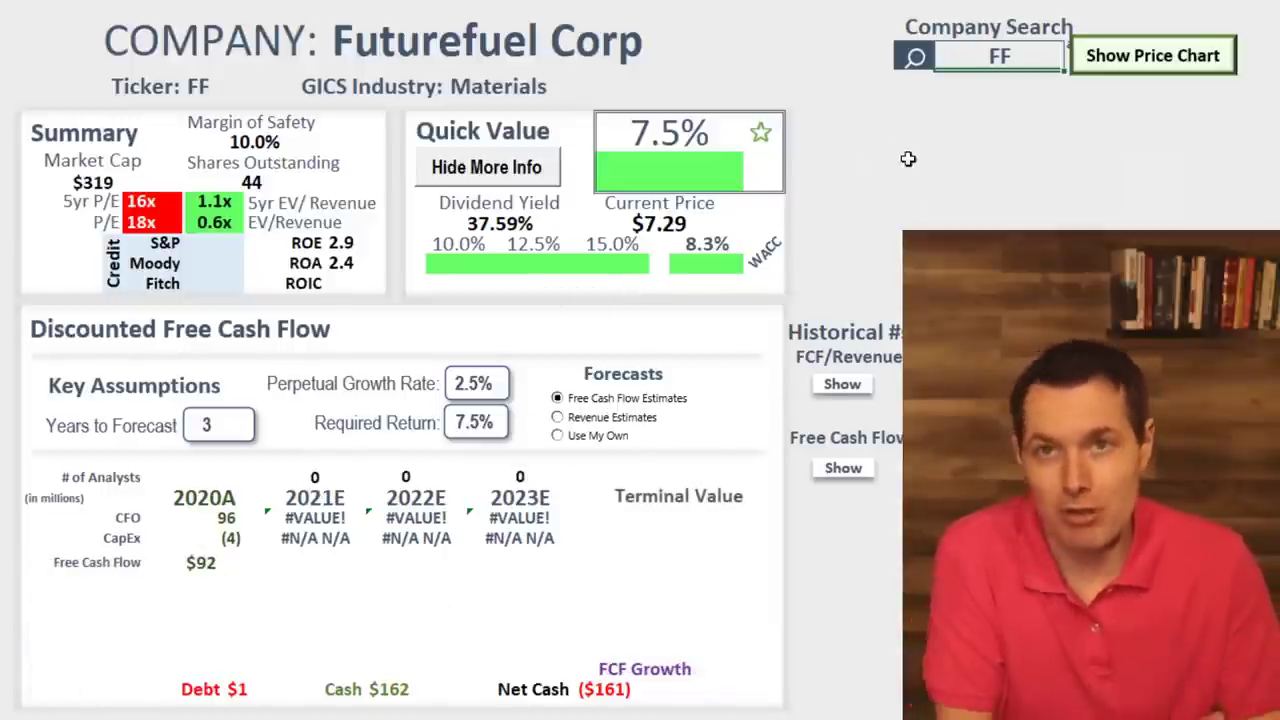
Load Walmart by entering ticker WMT in the company search.
{"action": "left_click", "coordinate": [981, 68]}
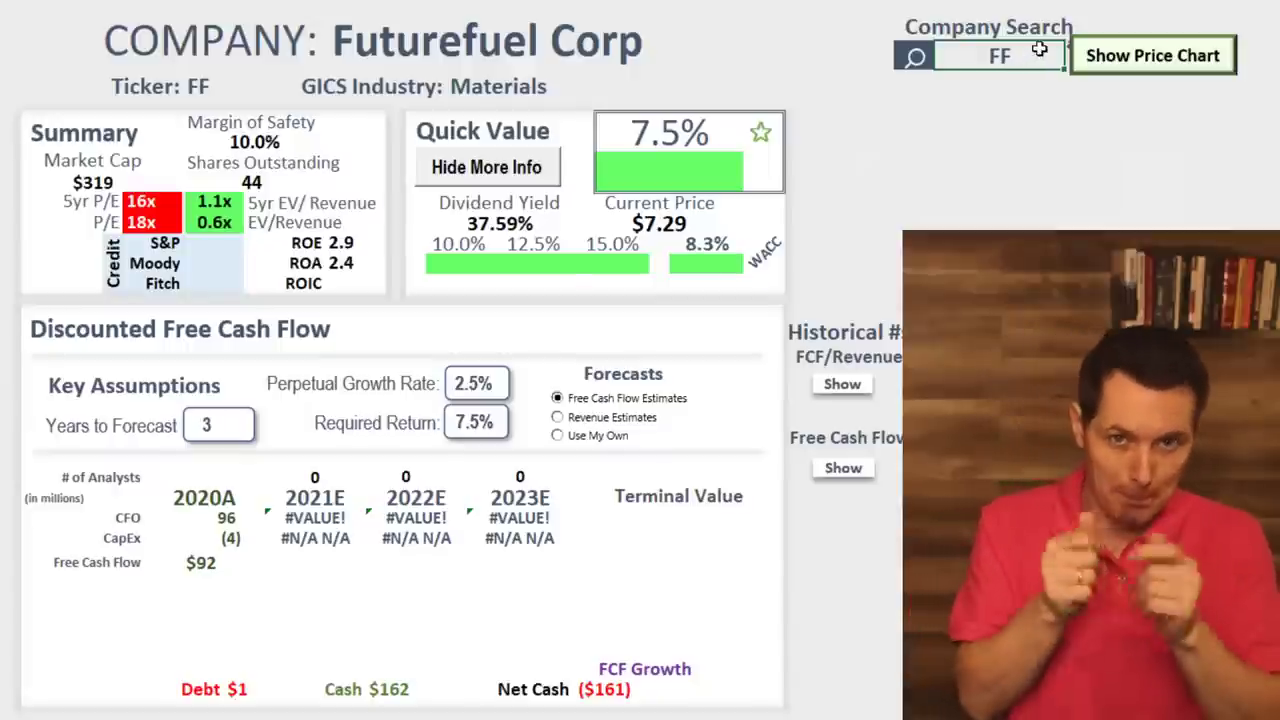
{"action": "left_click", "coordinate": [1038, 52]}
{"action": "key", "text": "BackSpace"}
{"action": "key", "text": "BackSpace"}
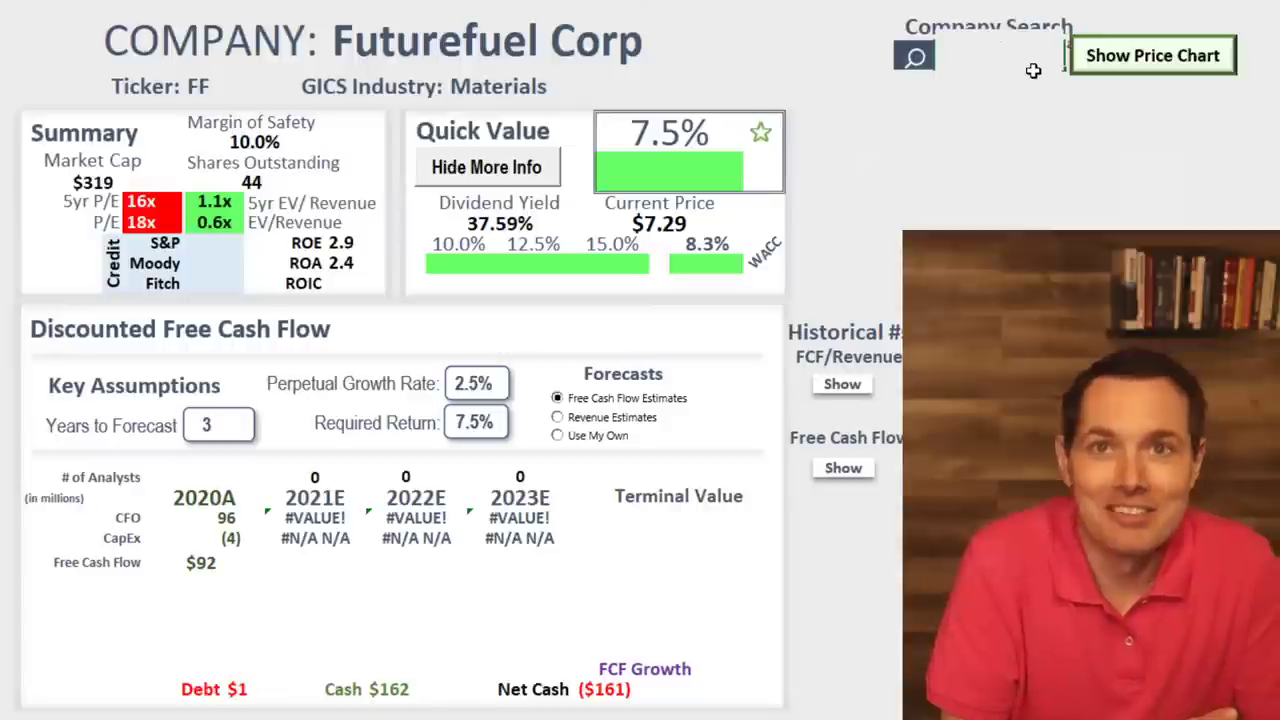
{"action": "type", "text": "WMT"}
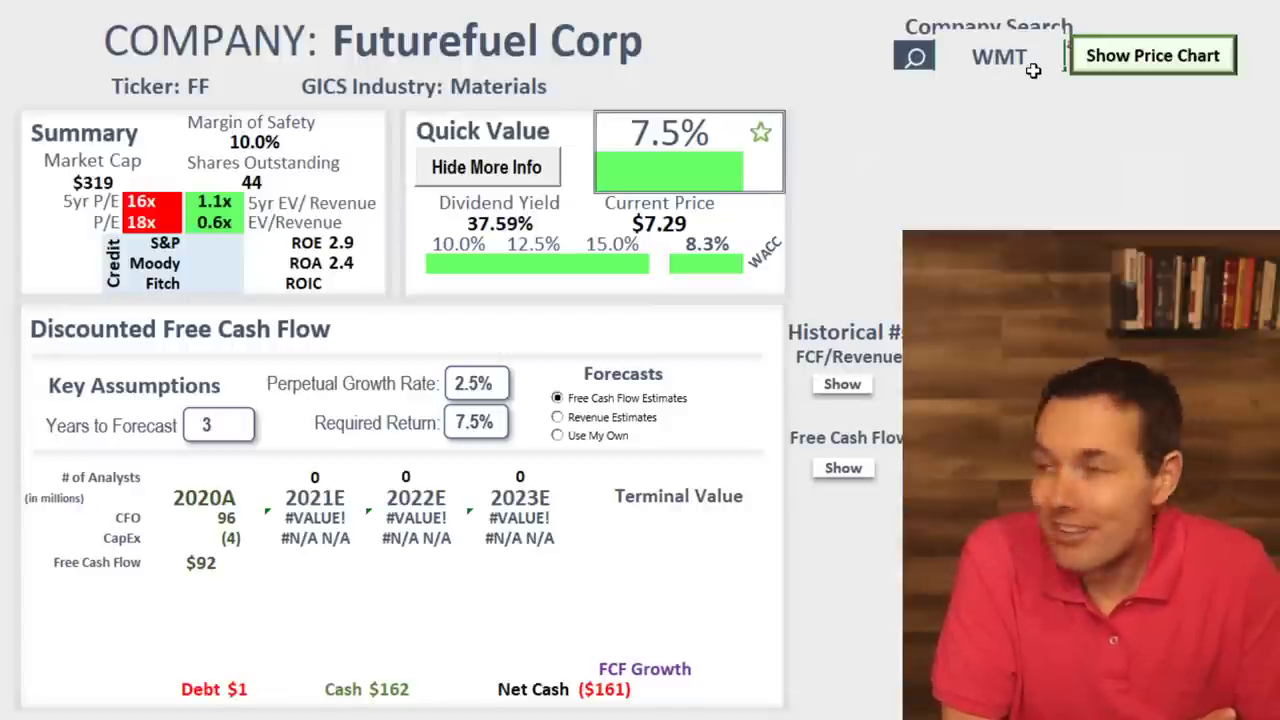
{"action": "key", "text": "Return"}
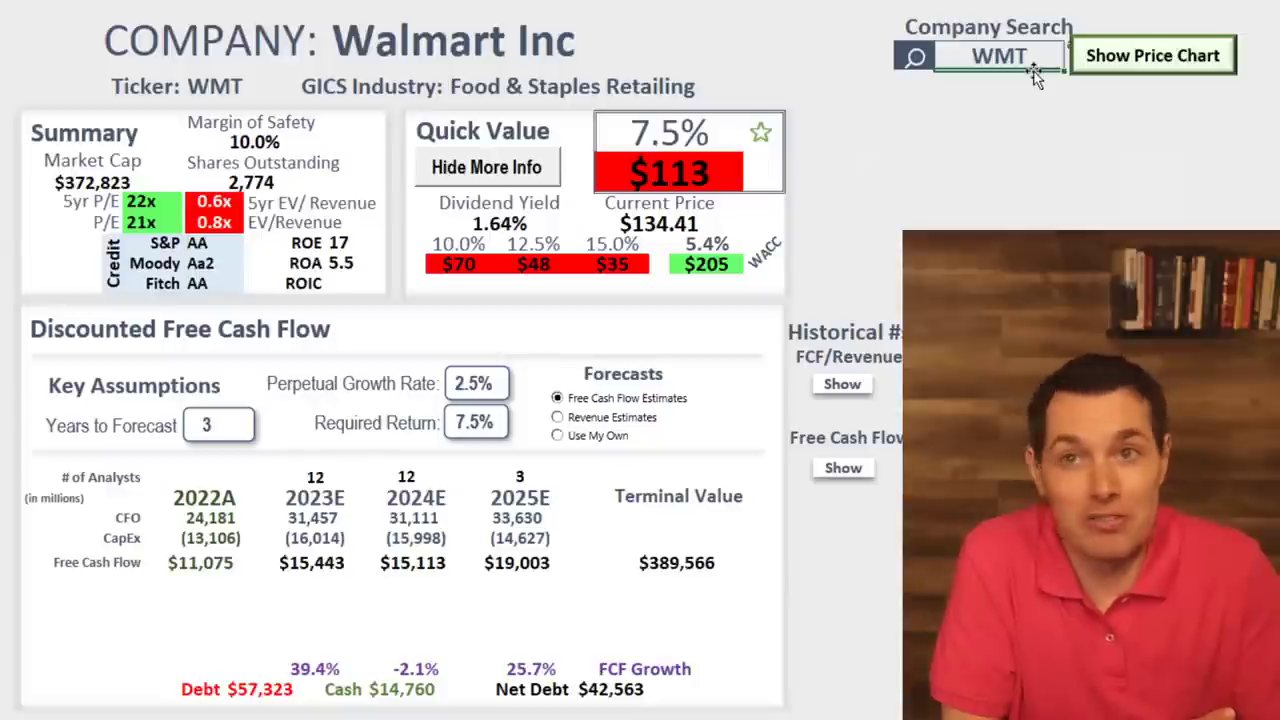
Check Walmart's WACC and its free cash flow from 2022 actual through the 2025 estimate.
{"action": "left_click", "coordinate": [720, 255]}
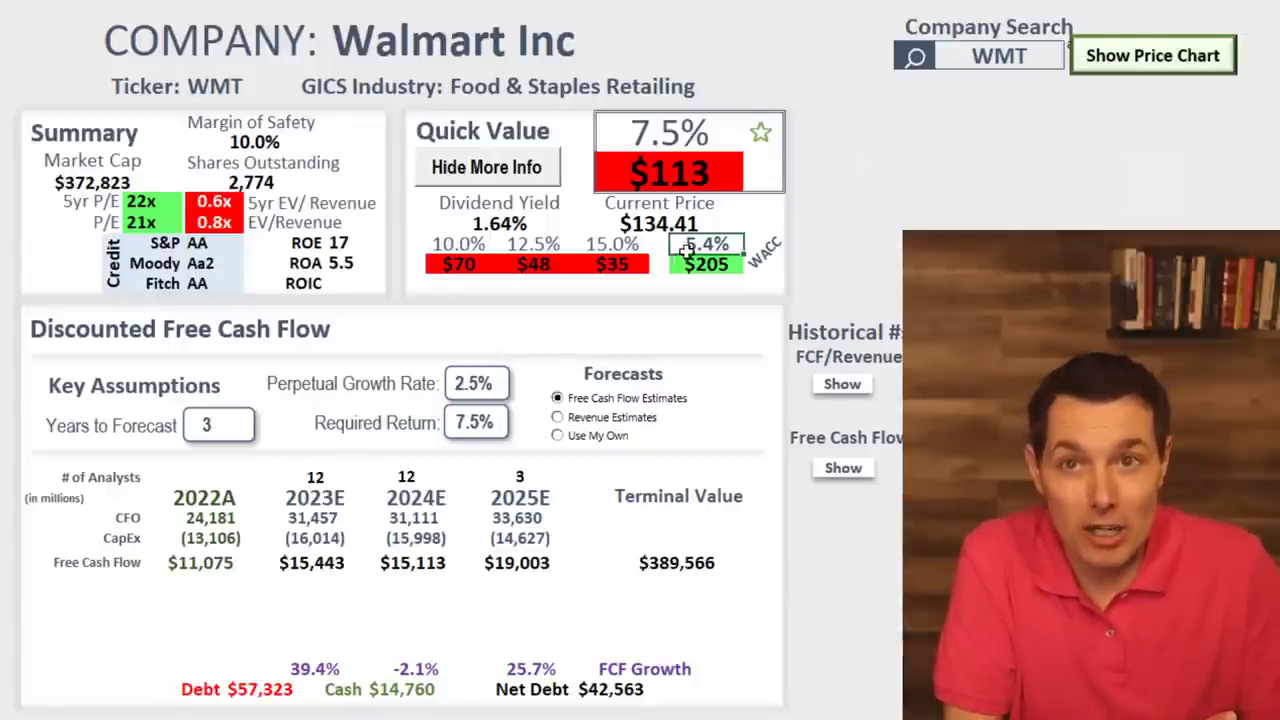
{"action": "left_click", "coordinate": [767, 256]}
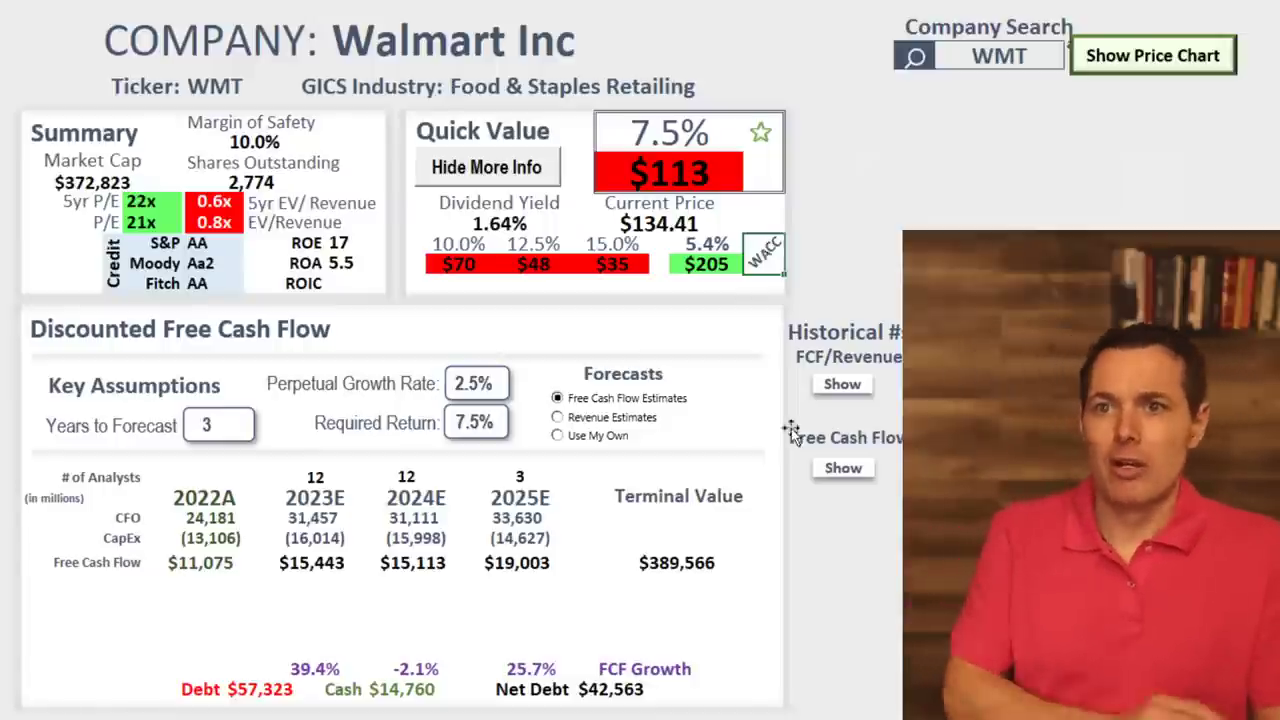
{"action": "left_click_drag", "start_coordinate": [185, 561], "coordinate": [510, 540]}
{"action": "left_click", "coordinate": [516, 563]}
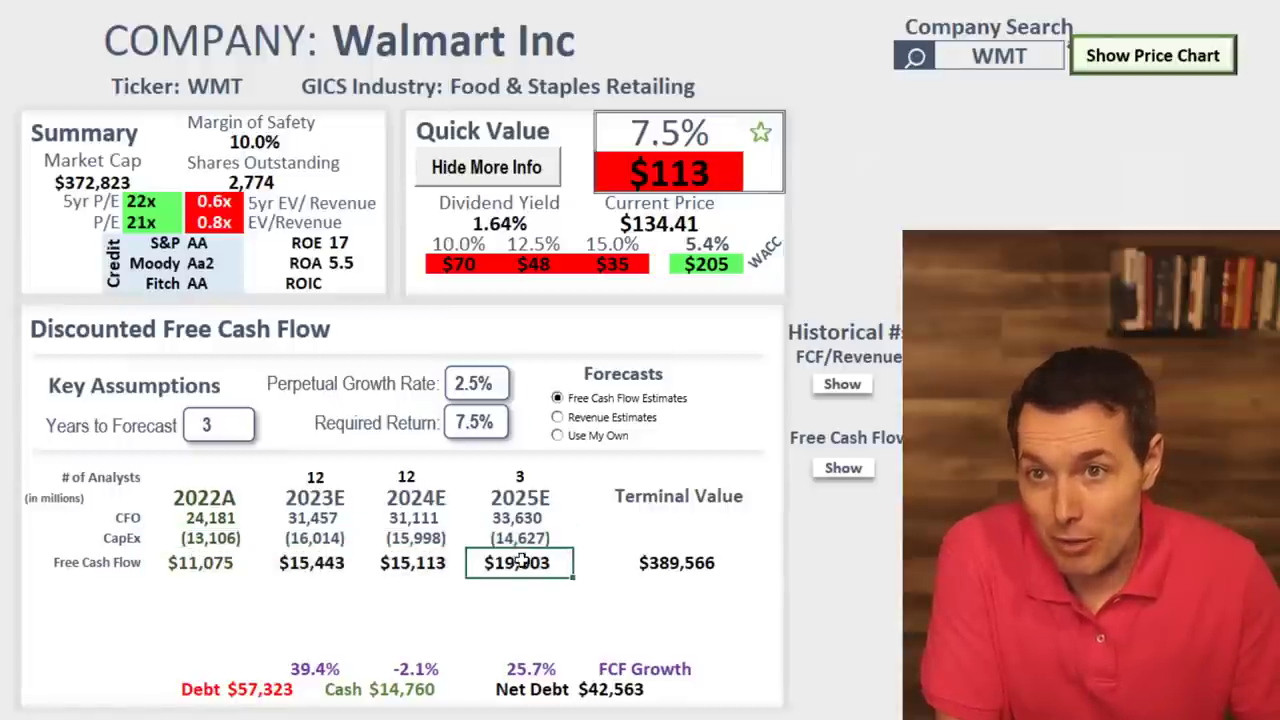
Compare Walmart's free cash flow growth rates for the 2023 to 2025 estimates.
{"action": "left_click_drag", "start_coordinate": [538, 672], "coordinate": [300, 671]}
{"action": "left_click", "coordinate": [303, 666]}
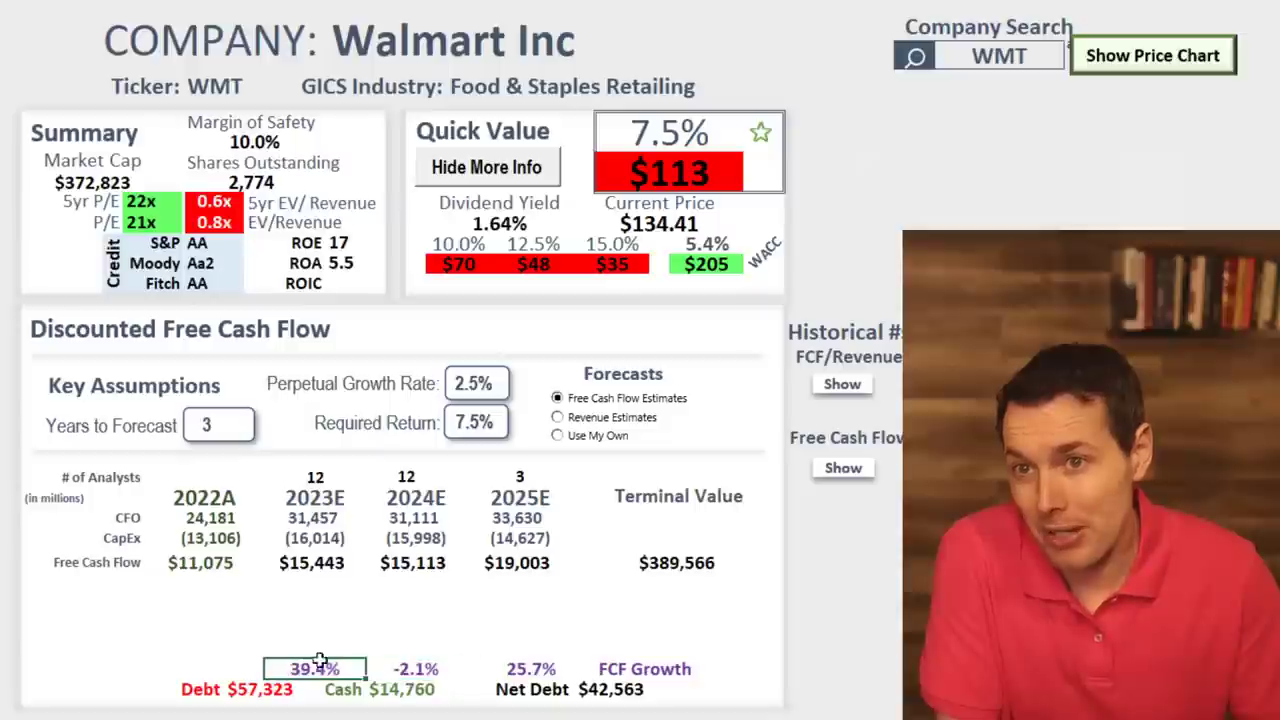
{"action": "left_click_drag", "start_coordinate": [524, 665], "coordinate": [320, 668]}
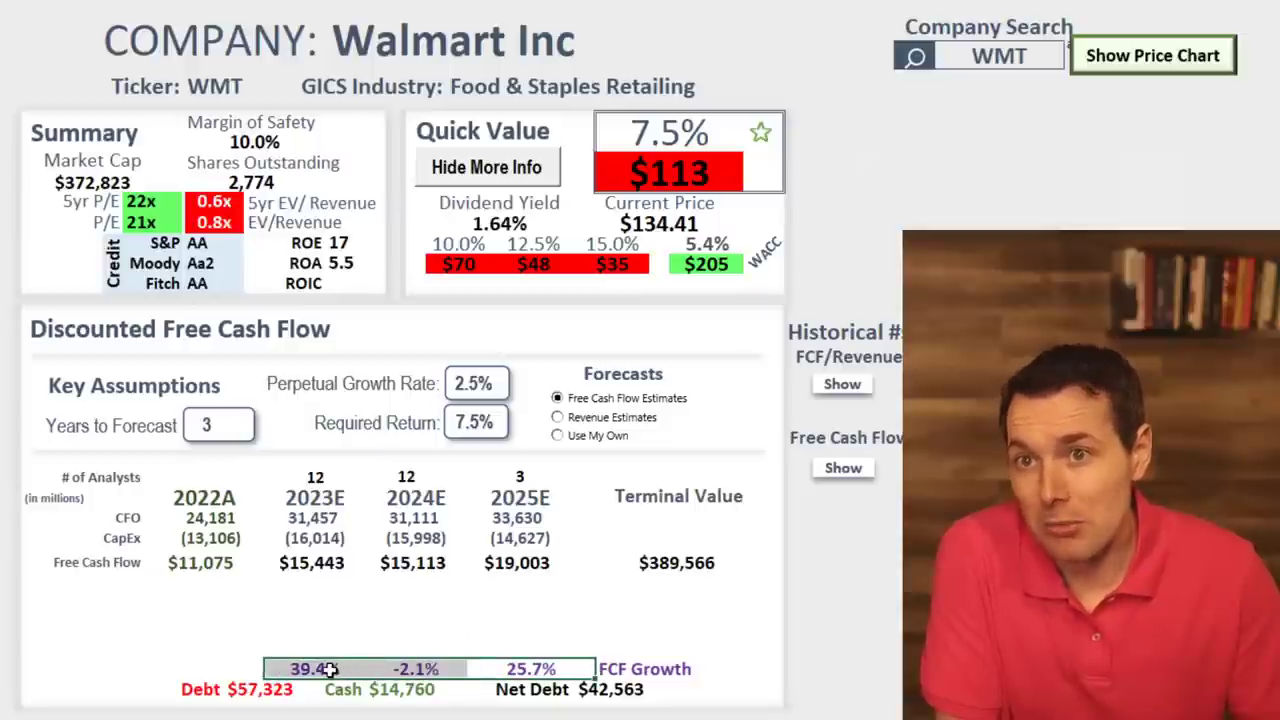
{"action": "left_click", "coordinate": [330, 668]}
{"action": "left_click_drag", "start_coordinate": [520, 665], "coordinate": [320, 668]}
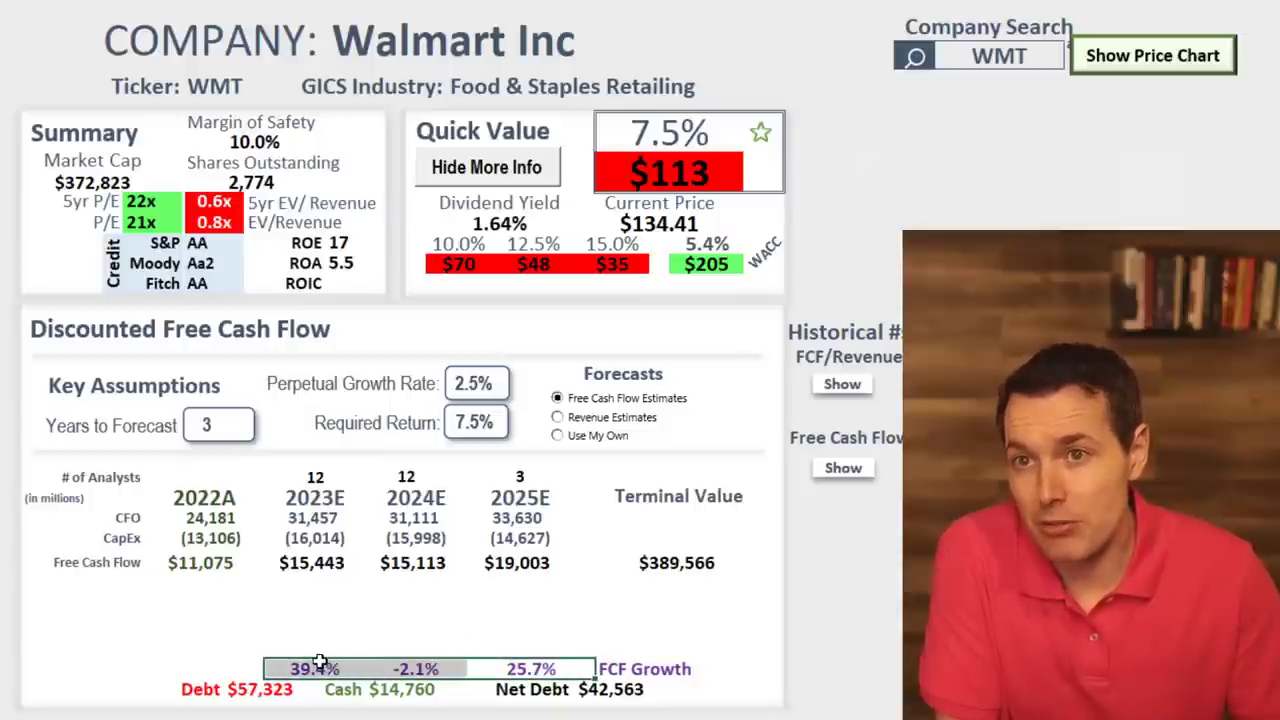
{"action": "left_click", "coordinate": [318, 662]}
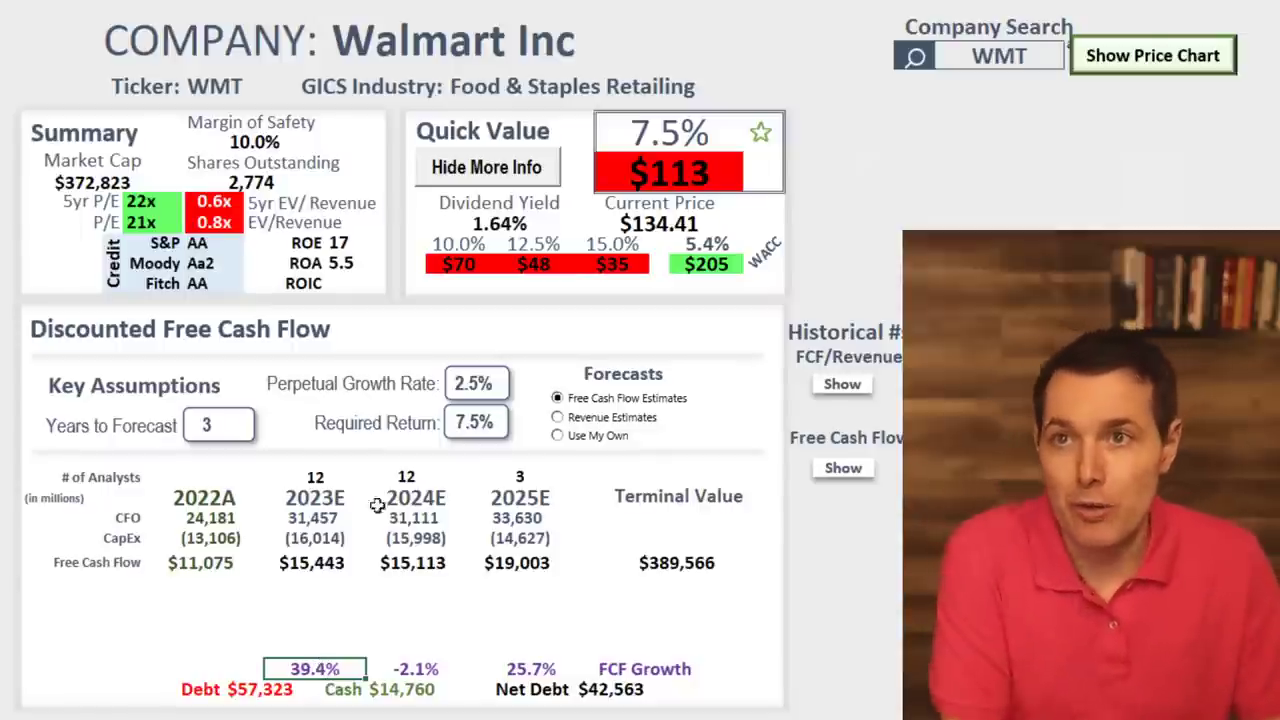
Check Walmart's credit ratings, current P/E ratio and quick value at the 7.5% required return.
{"action": "left_click", "coordinate": [193, 242]}
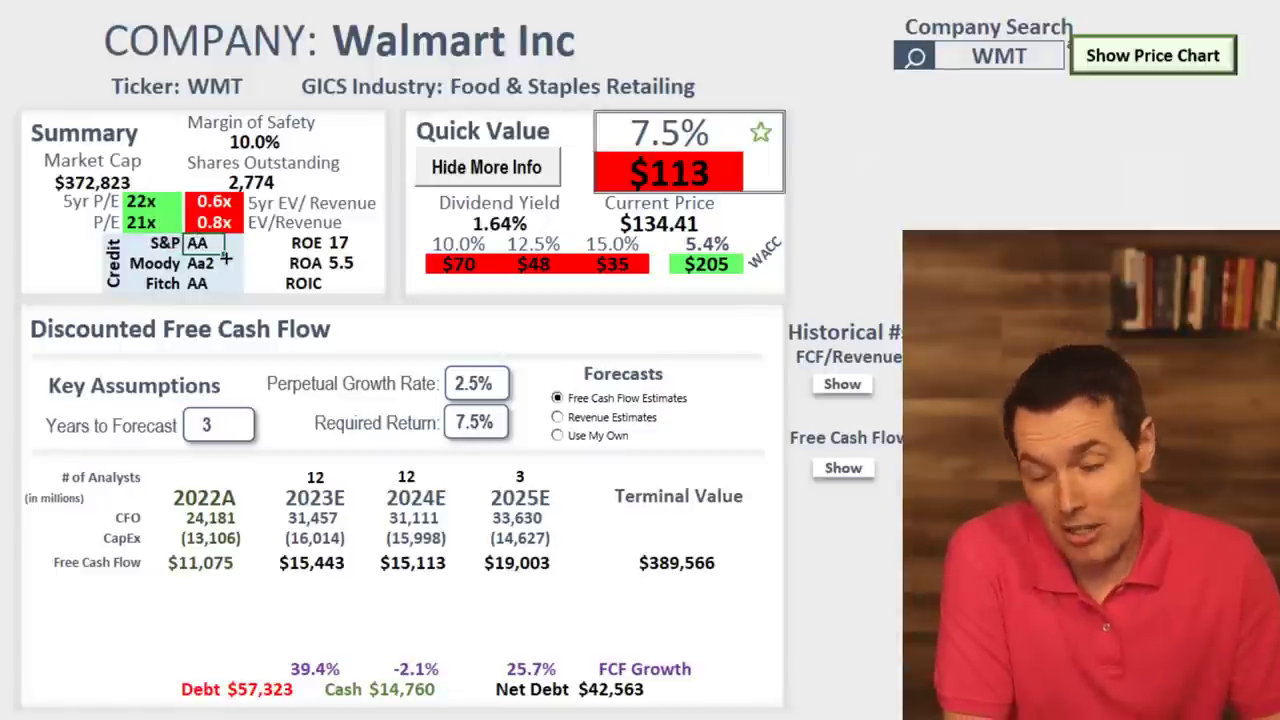
{"action": "left_click_drag", "start_coordinate": [228, 286], "coordinate": [155, 192]}
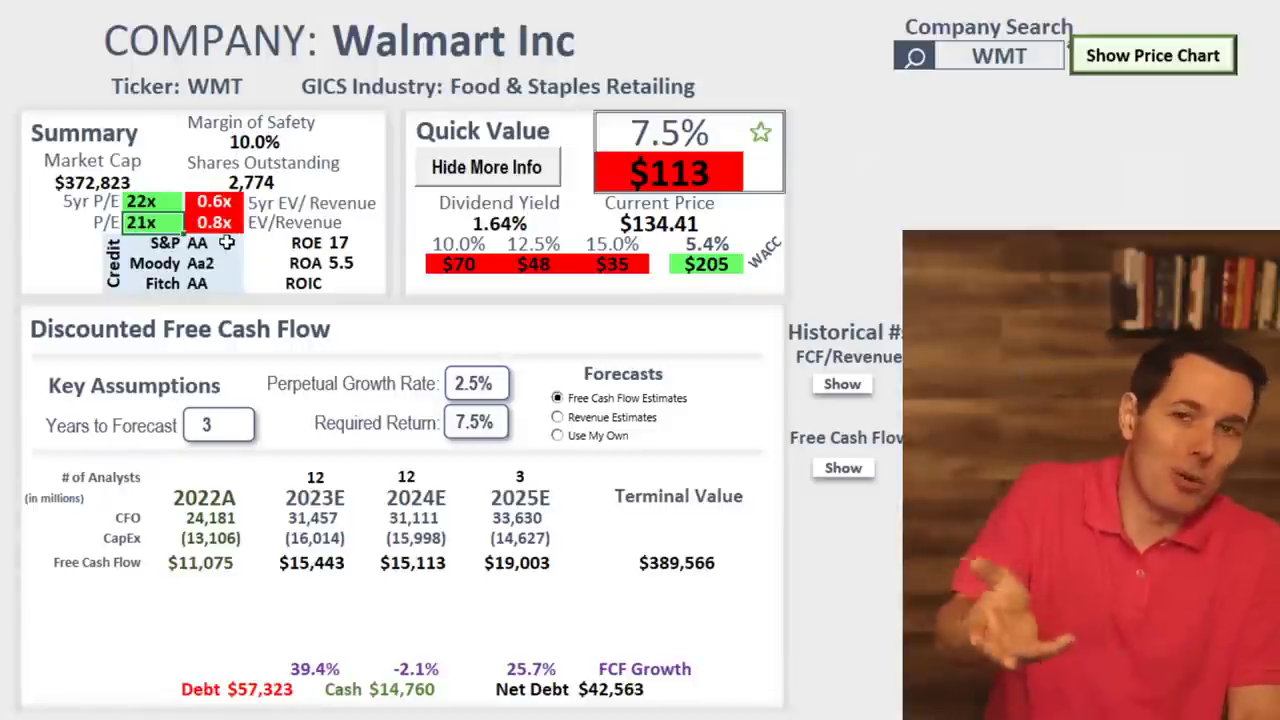
{"action": "left_click", "coordinate": [712, 177]}
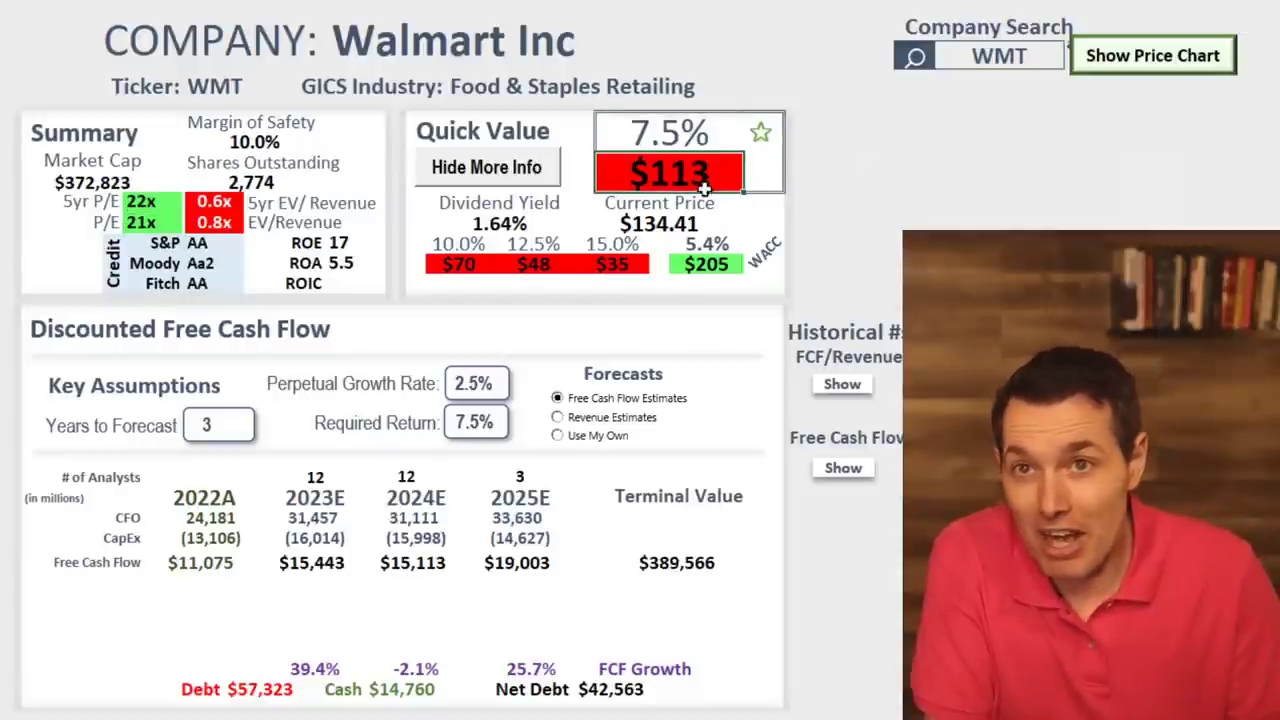
Check Walmart's WACC and the share value calculated at that rate.
{"action": "left_click", "coordinate": [724, 244]}
{"action": "left_click", "coordinate": [724, 264]}
{"action": "left_click", "coordinate": [724, 245]}
{"action": "left_click", "coordinate": [724, 262]}
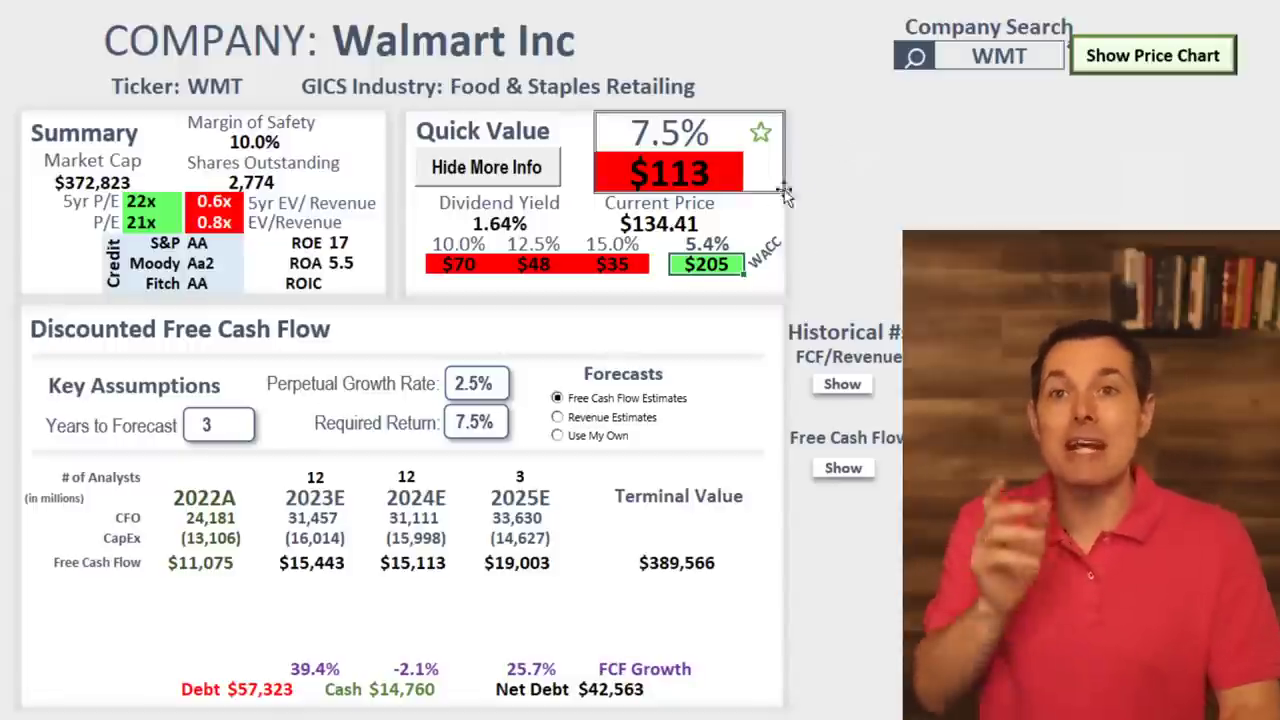
{"action": "left_click_drag", "start_coordinate": [778, 250], "coordinate": [700, 243]}
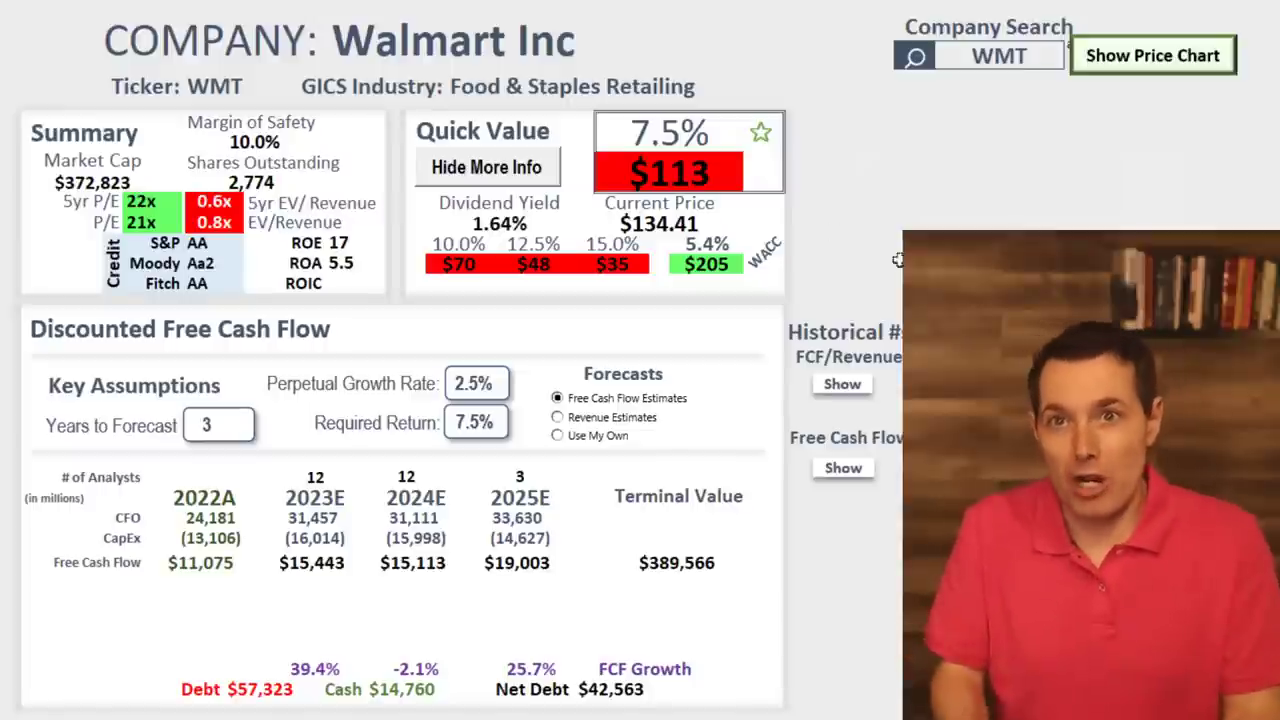
Compare Walmart's current price with the 7.5% required return and the alternative 10%, 12.5% and 15% returns.
{"action": "left_click", "coordinate": [686, 127]}
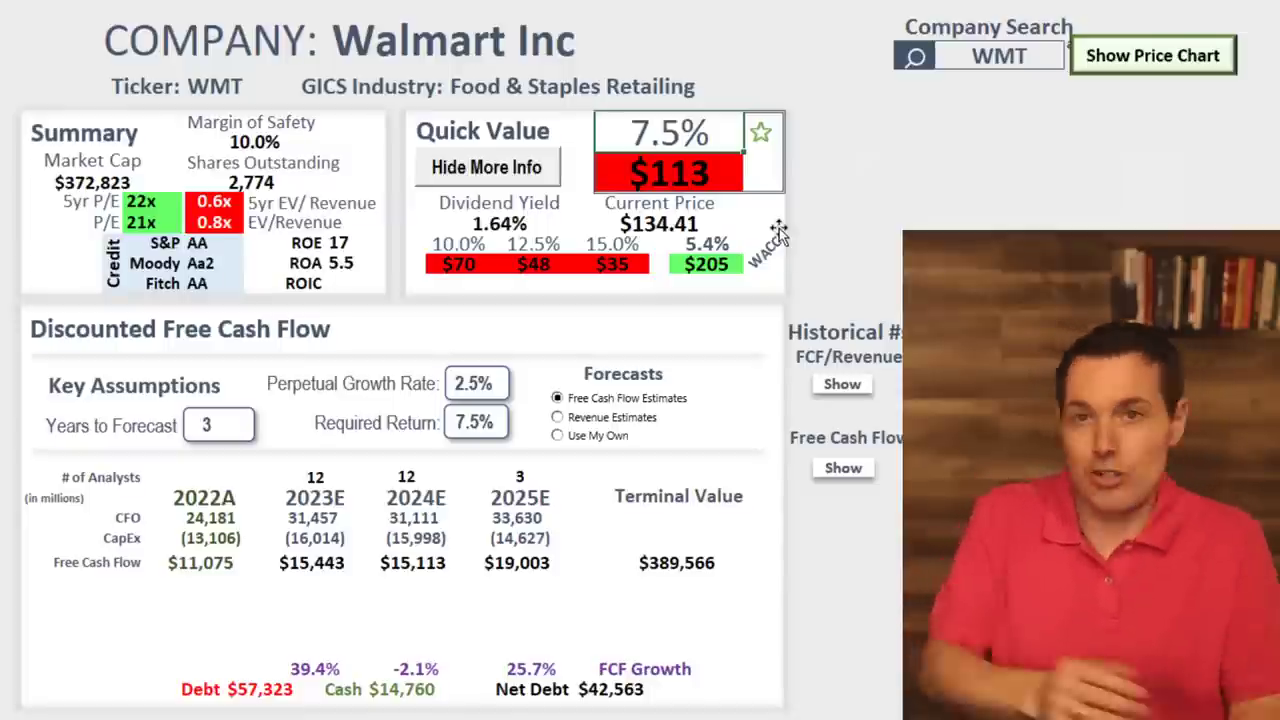
{"action": "left_click", "coordinate": [1042, 70]}
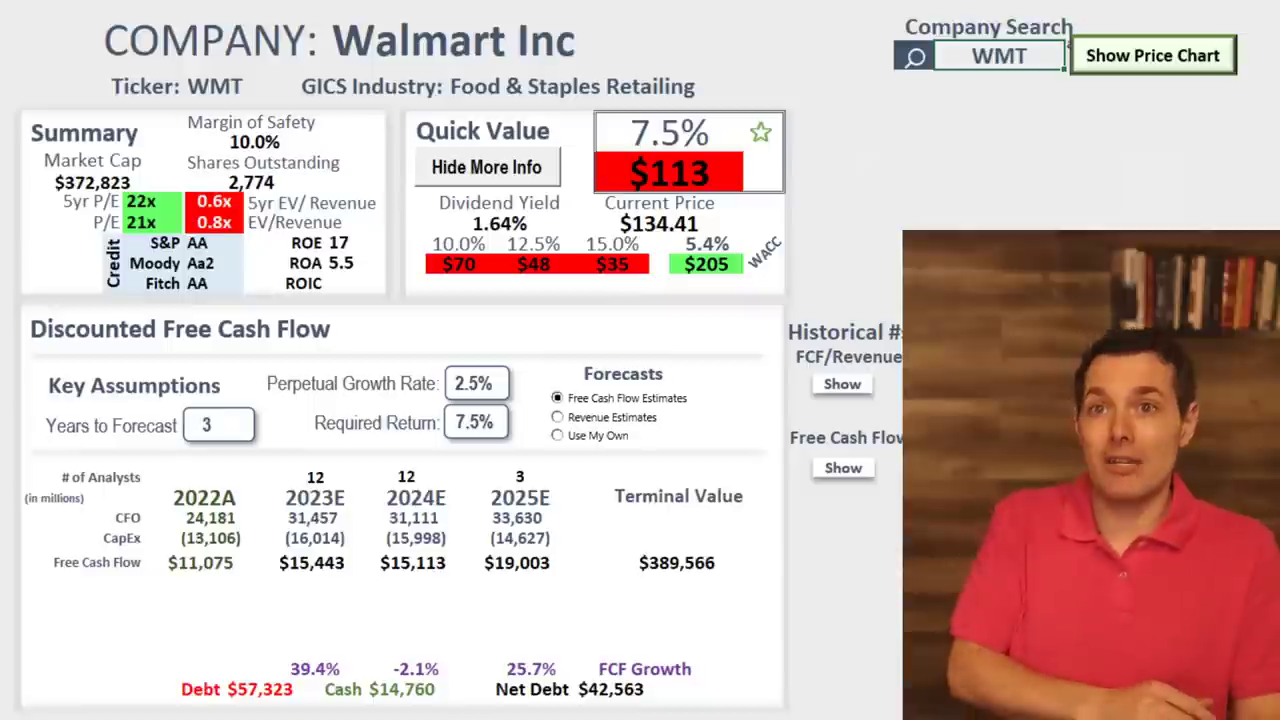
{"action": "left_click", "coordinate": [617, 232]}
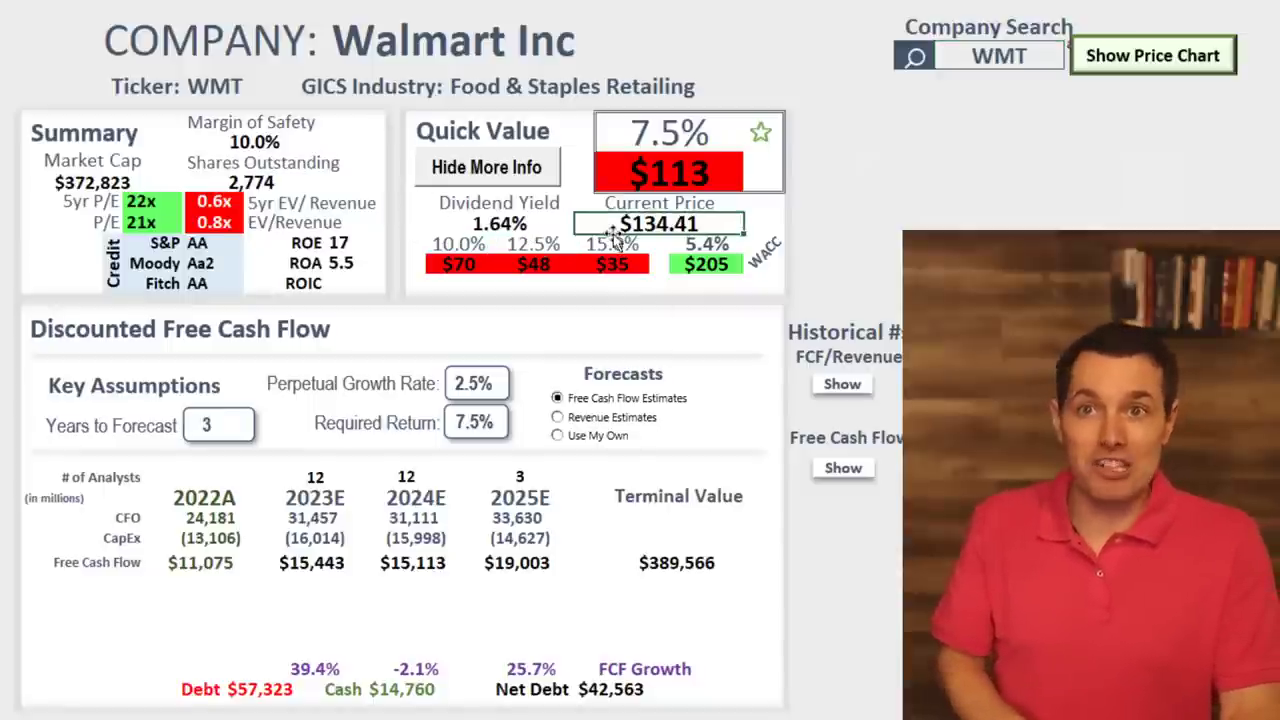
{"action": "key", "text": "Up"}
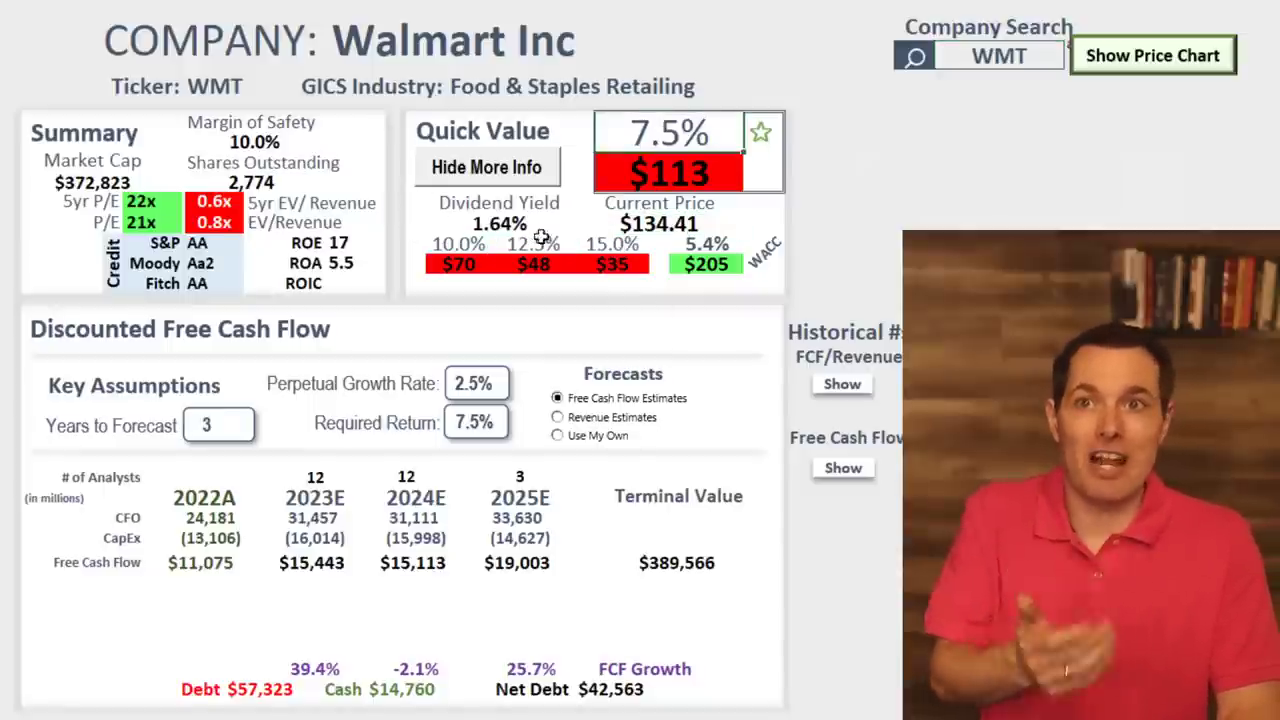
{"action": "left_click", "coordinate": [450, 245]}
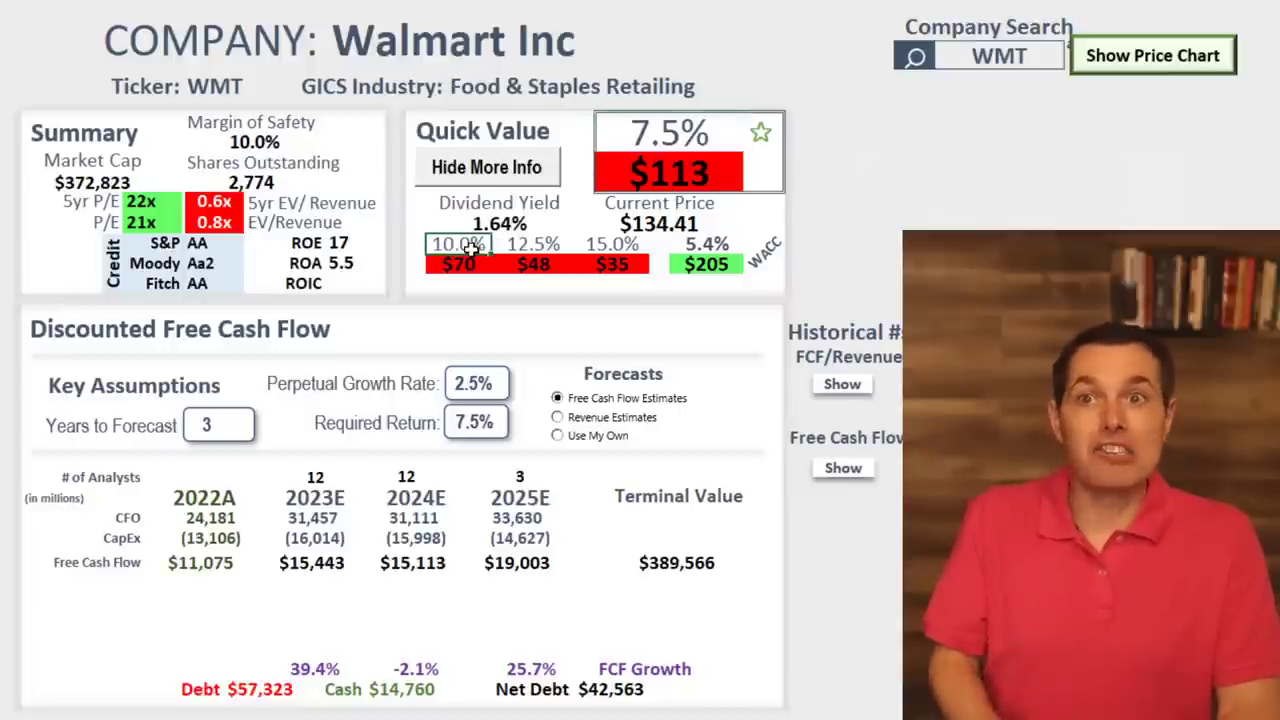
{"action": "left_click", "coordinate": [532, 246]}
{"action": "left_click", "coordinate": [596, 242]}
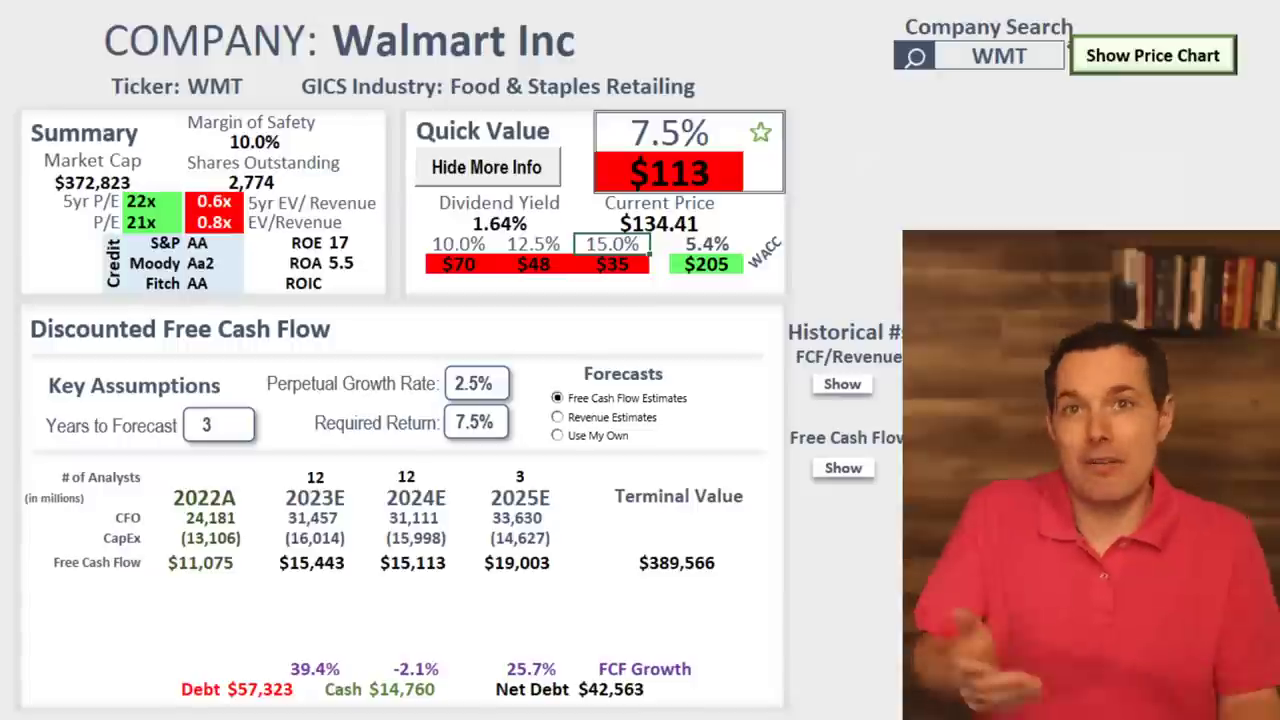
Load Cleanspark by entering ticker CLSK in the company search.
{"action": "left_click", "coordinate": [985, 56]}
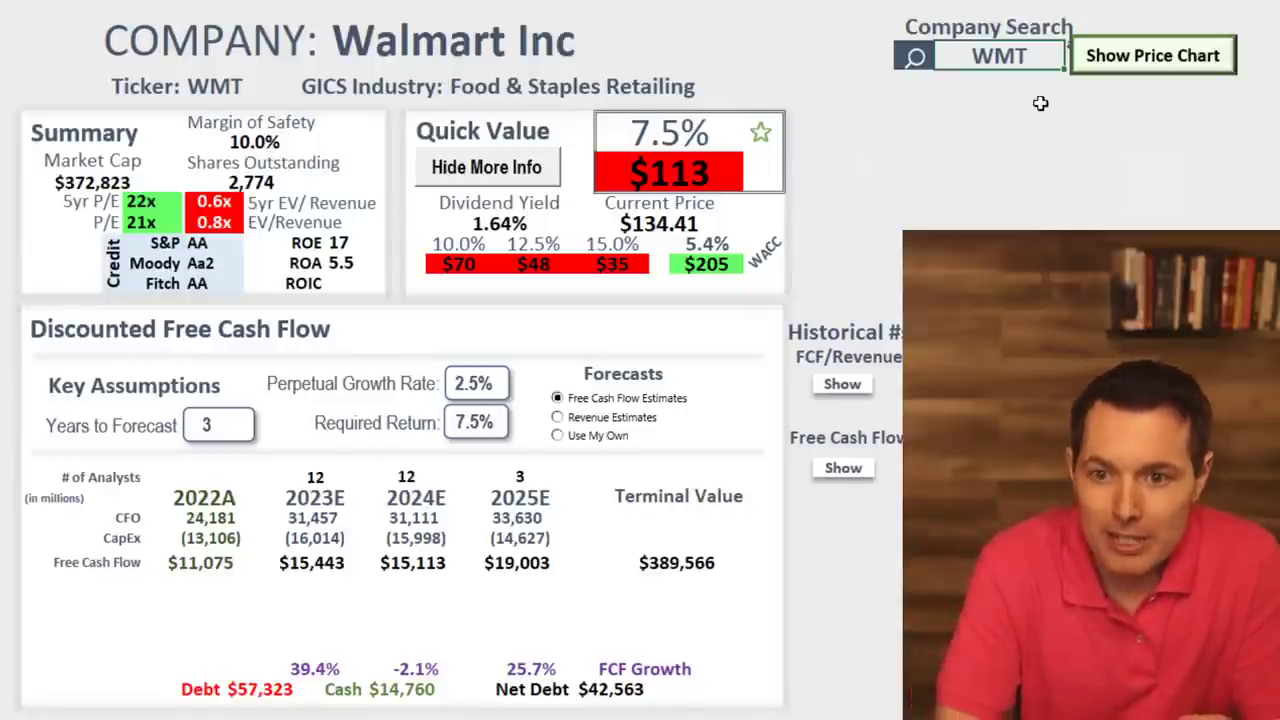
{"action": "left_click", "coordinate": [1046, 65]}
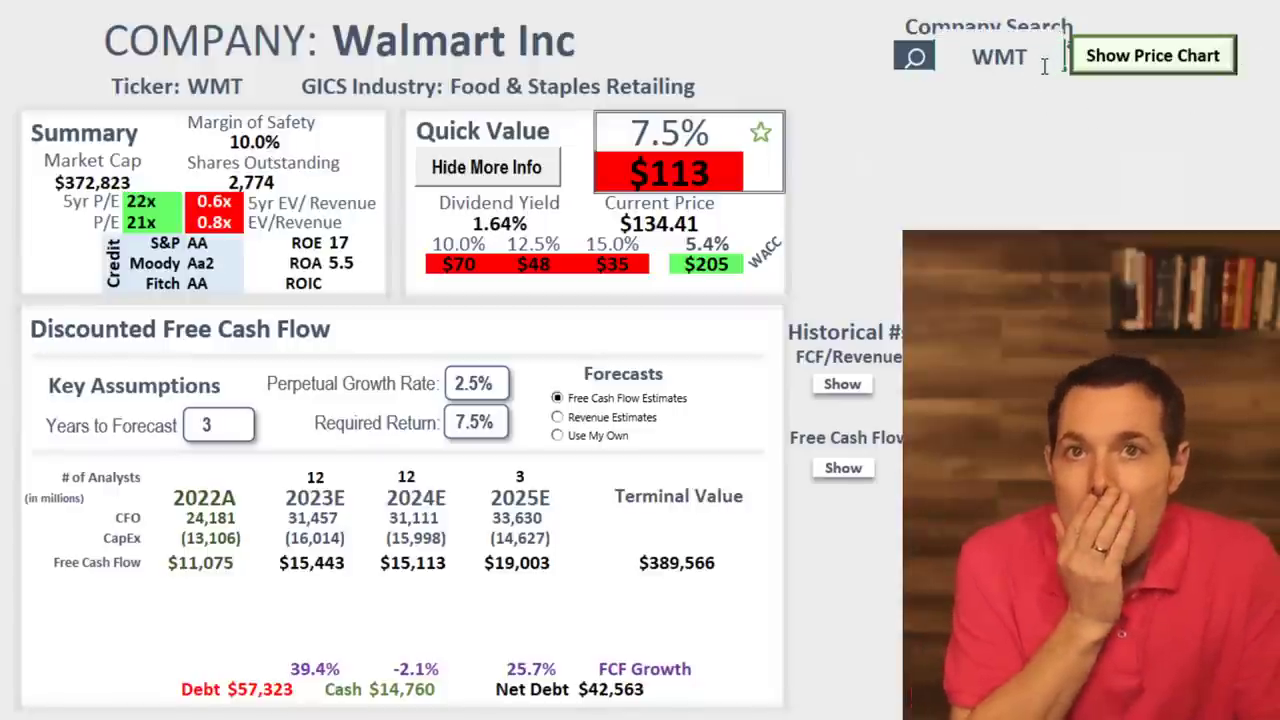
{"action": "key", "text": "BackSpace"}
{"action": "key", "text": "BackSpace"}
{"action": "key", "text": "BackSpace"}
{"action": "type", "text": "C"}
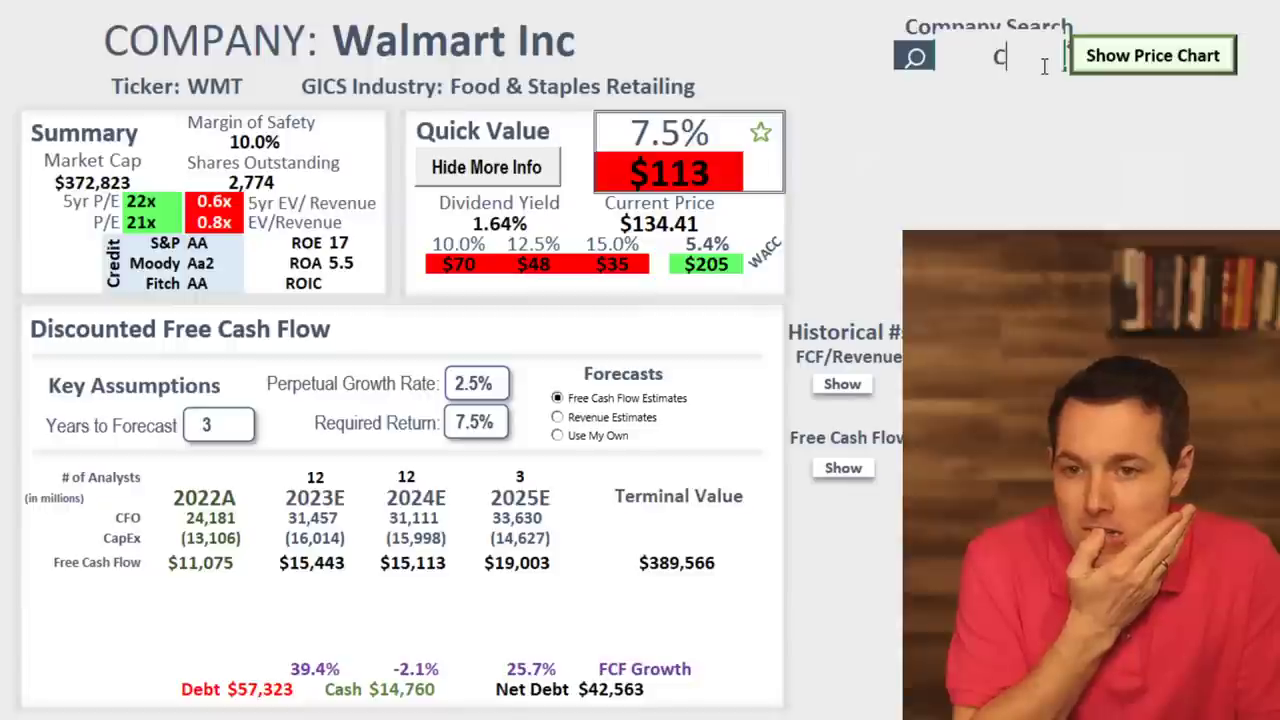
{"action": "type", "text": "LSK"}
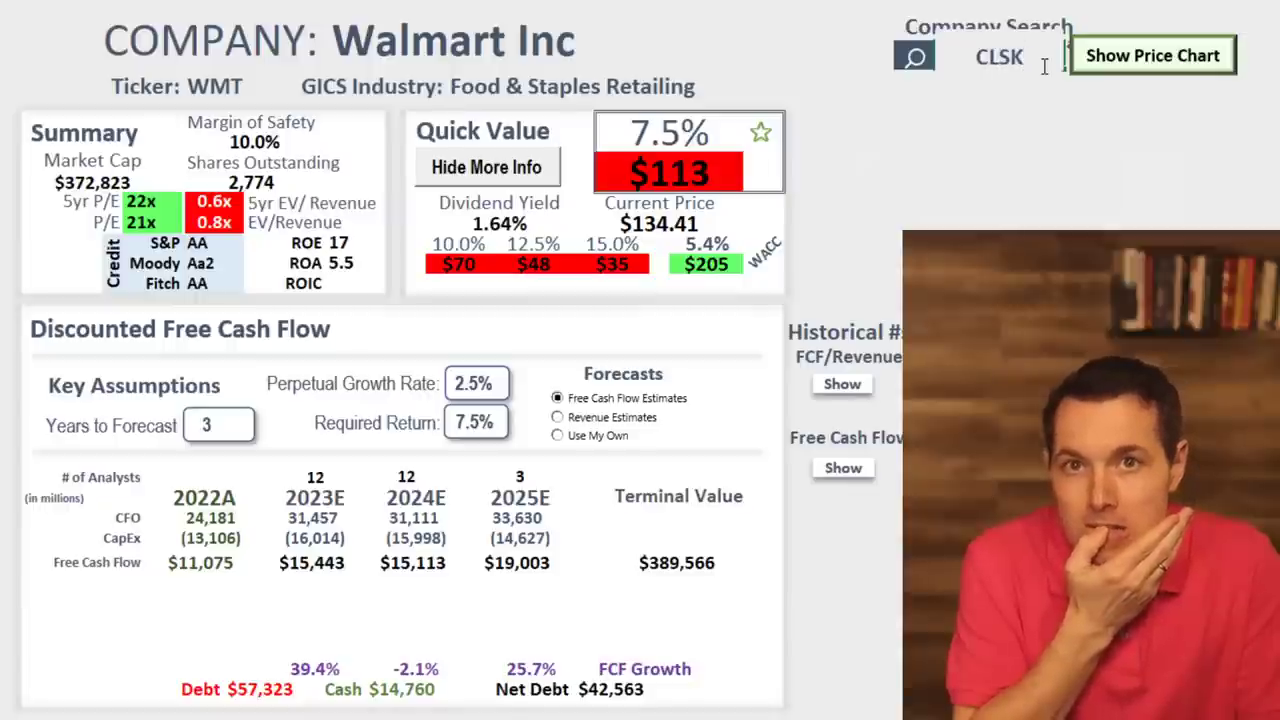
{"action": "key", "text": "Return"}
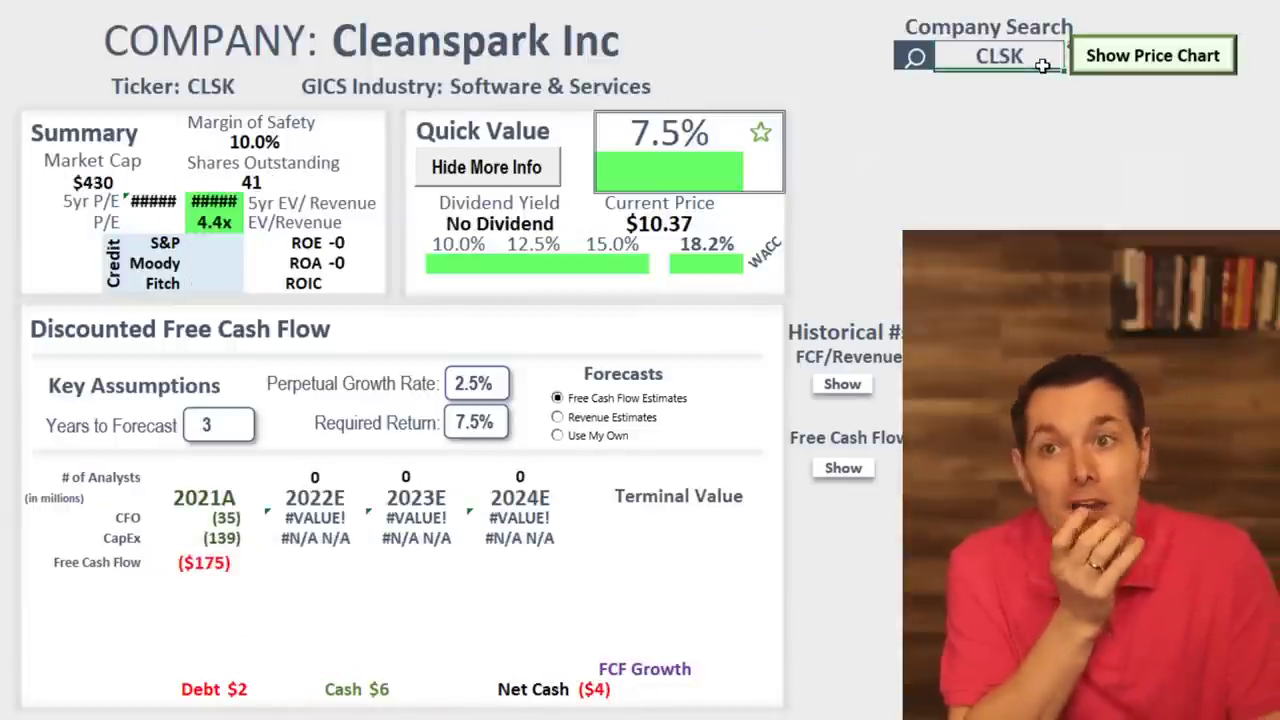
Base Cleanspark's forecast on Revenue Estimates and review the FCF % of Revenue for 2022E to 2024E.
{"action": "left_click", "coordinate": [300, 479]}
{"action": "left_click", "coordinate": [597, 420]}
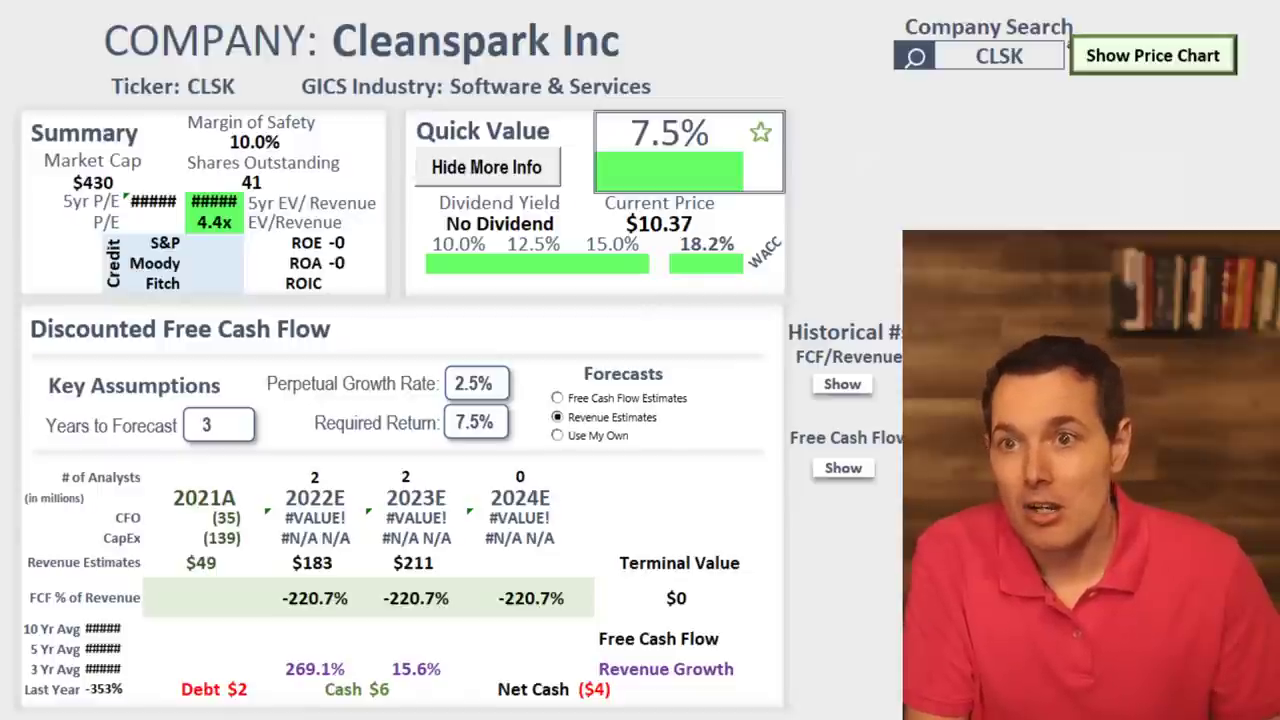
{"action": "mouse_move", "coordinate": [100, 648]}
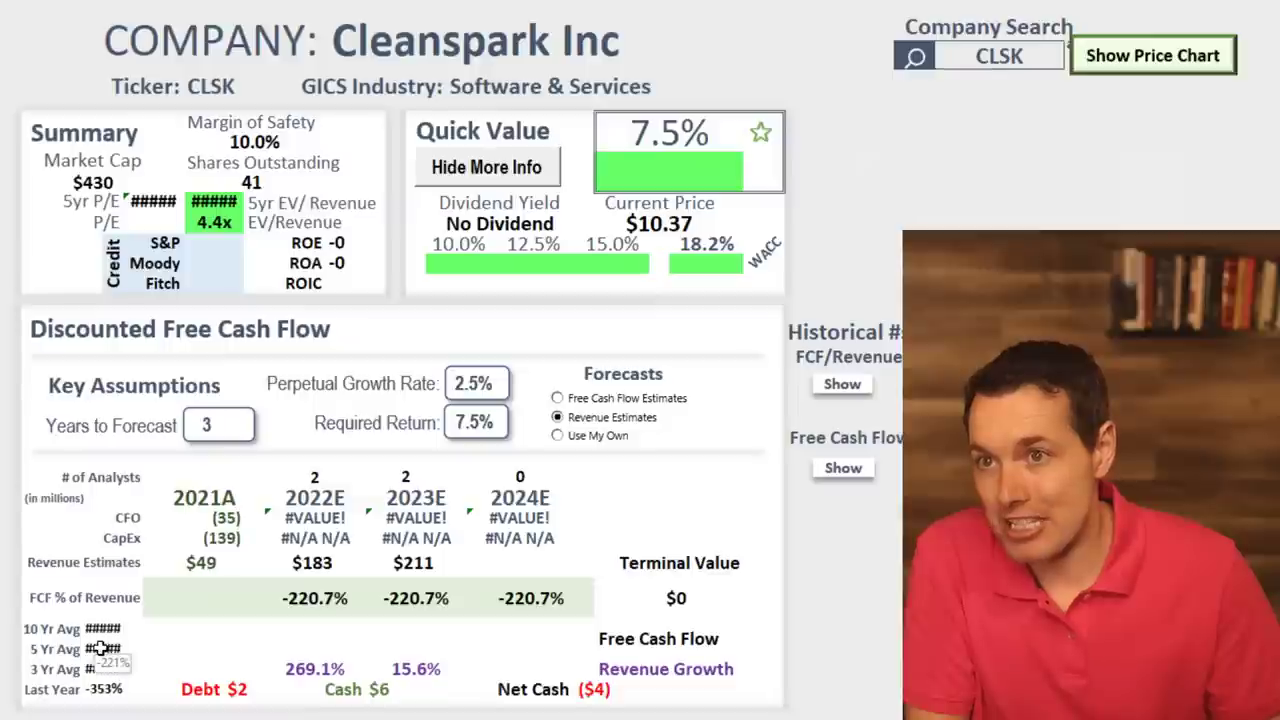
{"action": "left_click", "coordinate": [353, 589]}
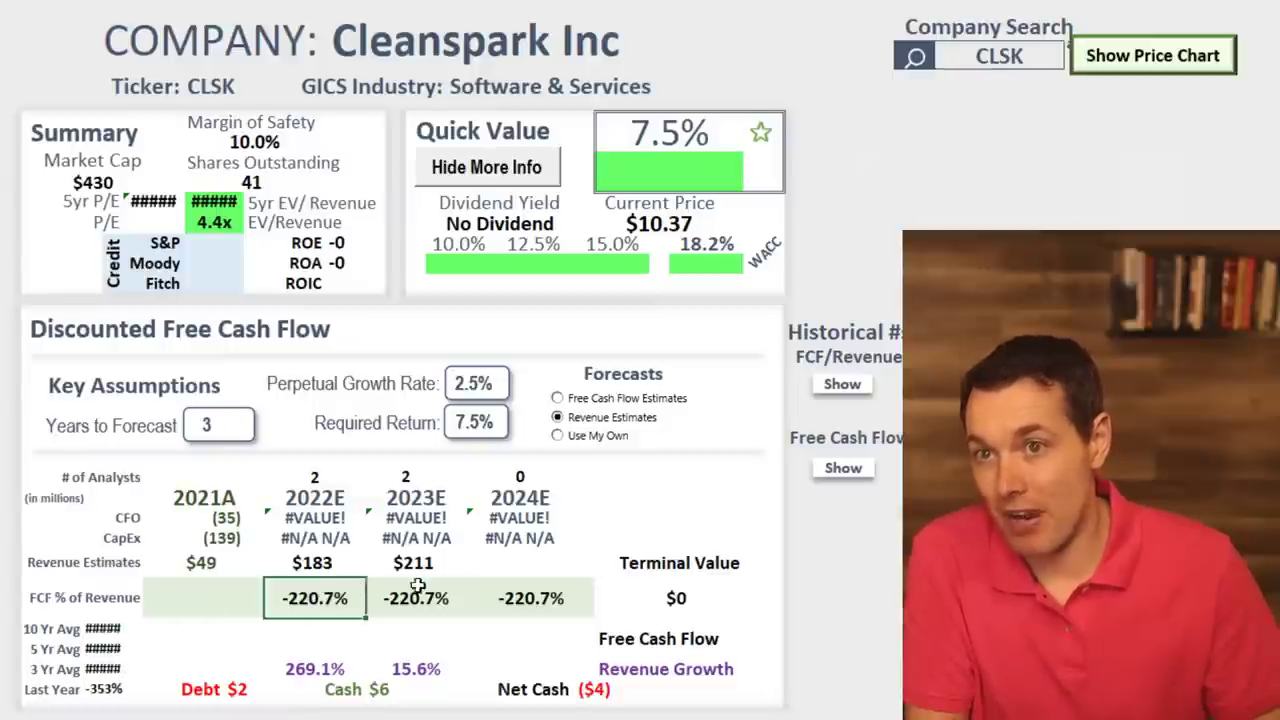
{"action": "left_click_drag", "start_coordinate": [353, 589], "coordinate": [535, 598]}
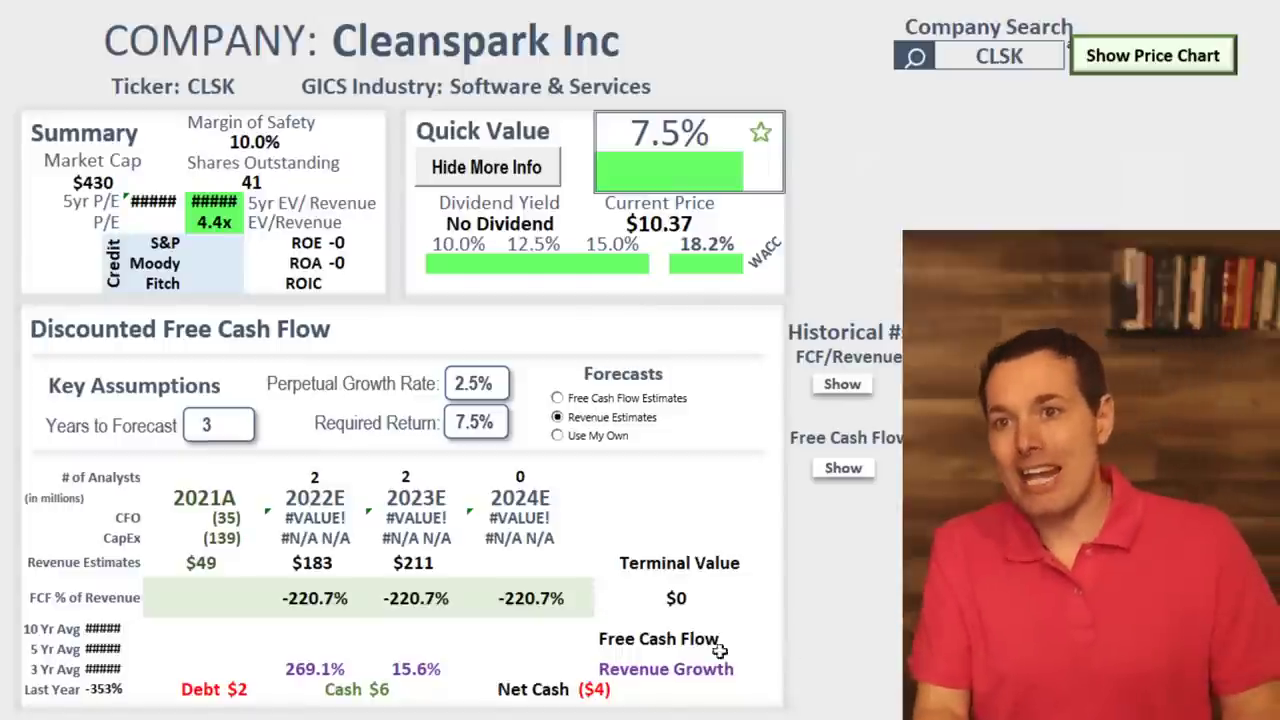
Set Cleanspark's FCF % of Revenue to 15% starting from 2022E.
{"action": "left_click", "coordinate": [316, 595]}
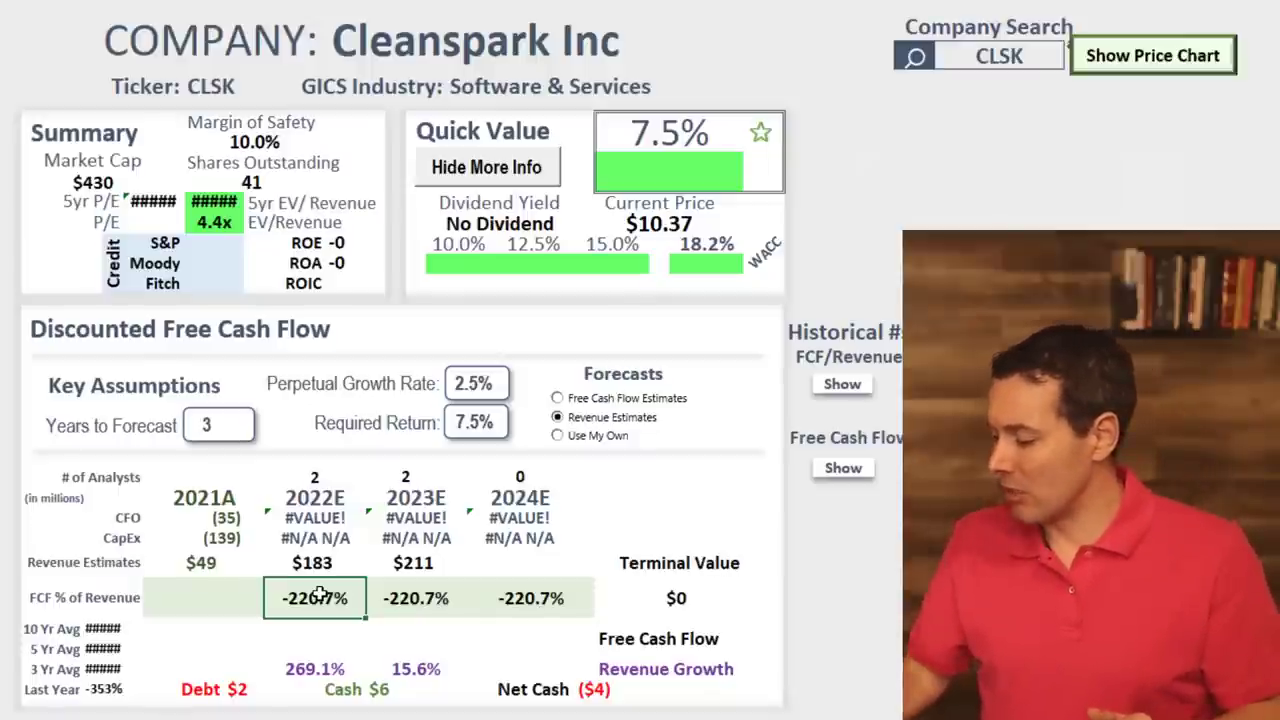
{"action": "type", "text": "15"}
{"action": "key", "text": "Return"}
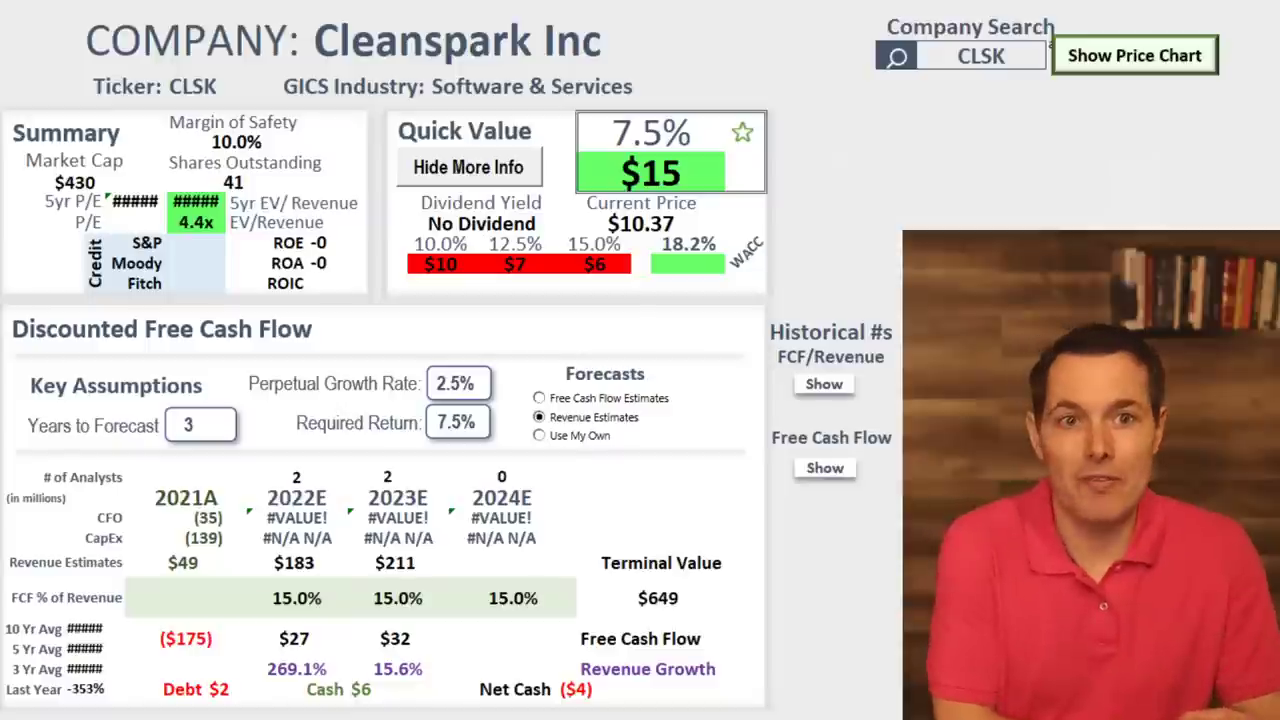
Review the FCF % of Revenue assumption for each Cleanspark forecast year from 2022E to 2024E.
{"action": "left_click", "coordinate": [316, 600]}
{"action": "left_click", "coordinate": [401, 604]}
{"action": "left_click", "coordinate": [540, 598]}
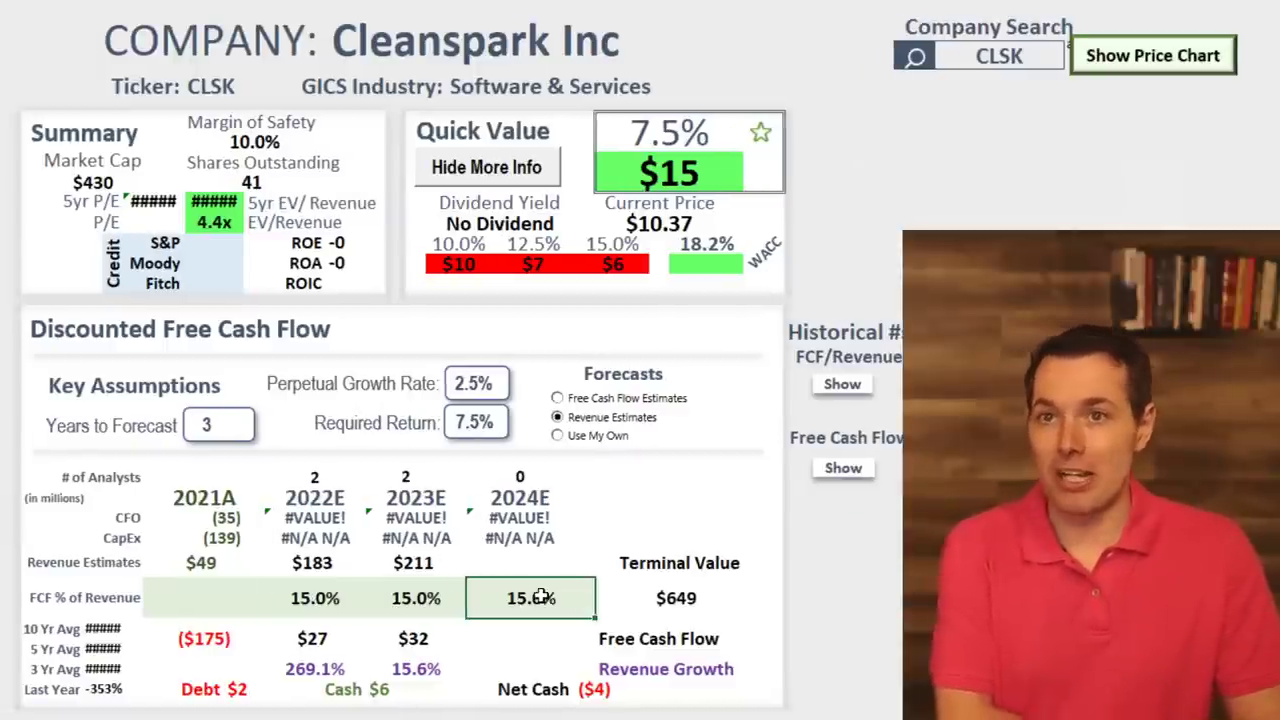
{"action": "left_click", "coordinate": [415, 598]}
{"action": "left_click", "coordinate": [310, 598]}
{"action": "left_click", "coordinate": [418, 598]}
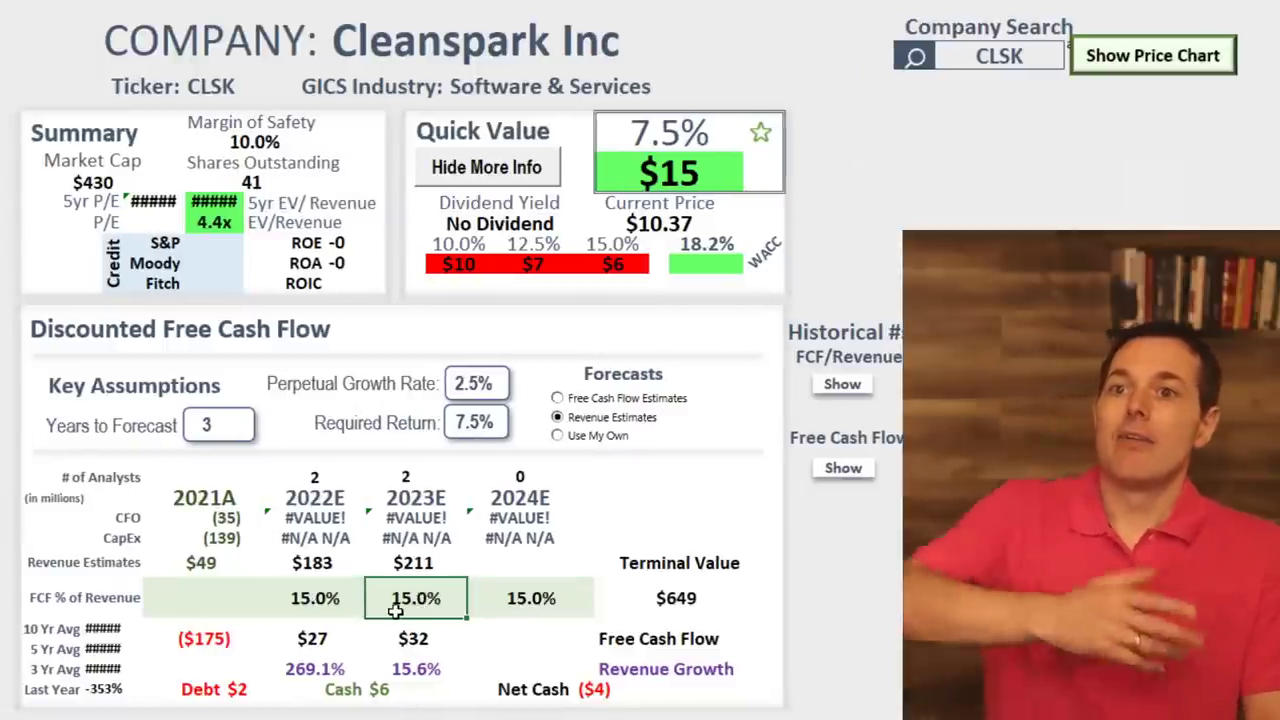
Check Cleanspark's 2022E and 2023E revenue estimates and the CFO and CapEx forecasts above them.
{"action": "left_click", "coordinate": [293, 562]}
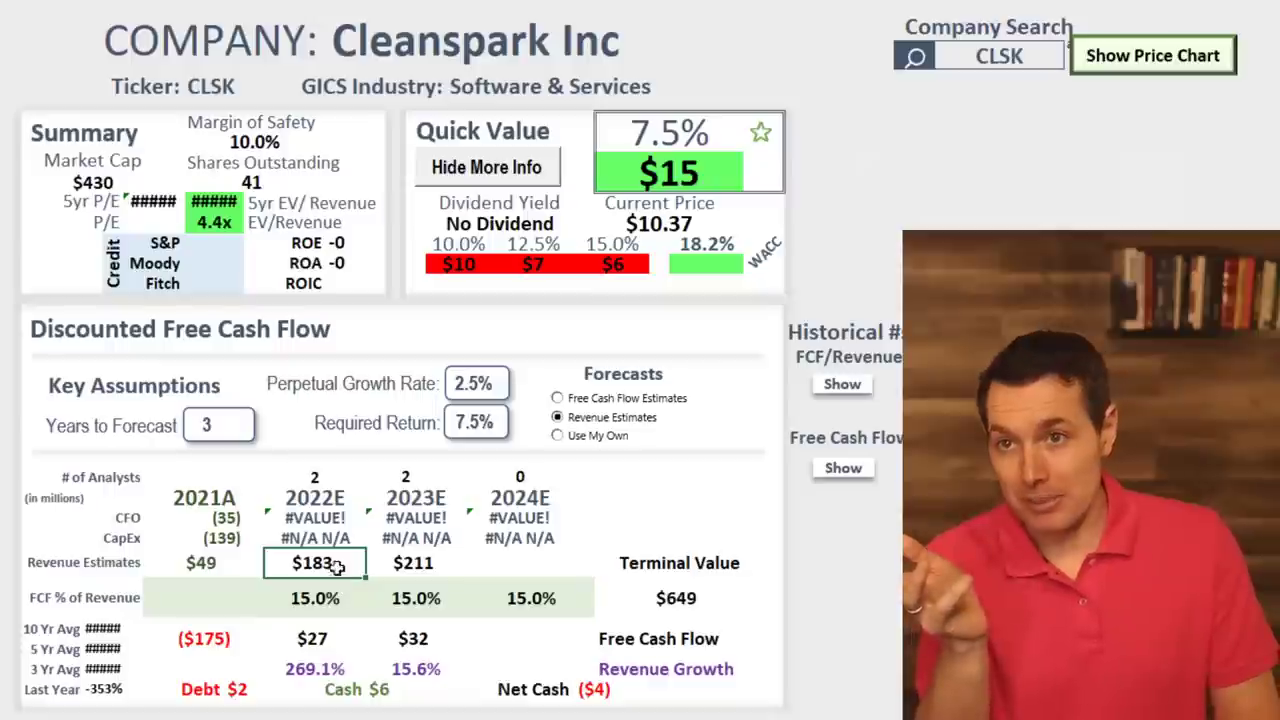
{"action": "left_click_drag", "start_coordinate": [295, 525], "coordinate": [520, 515]}
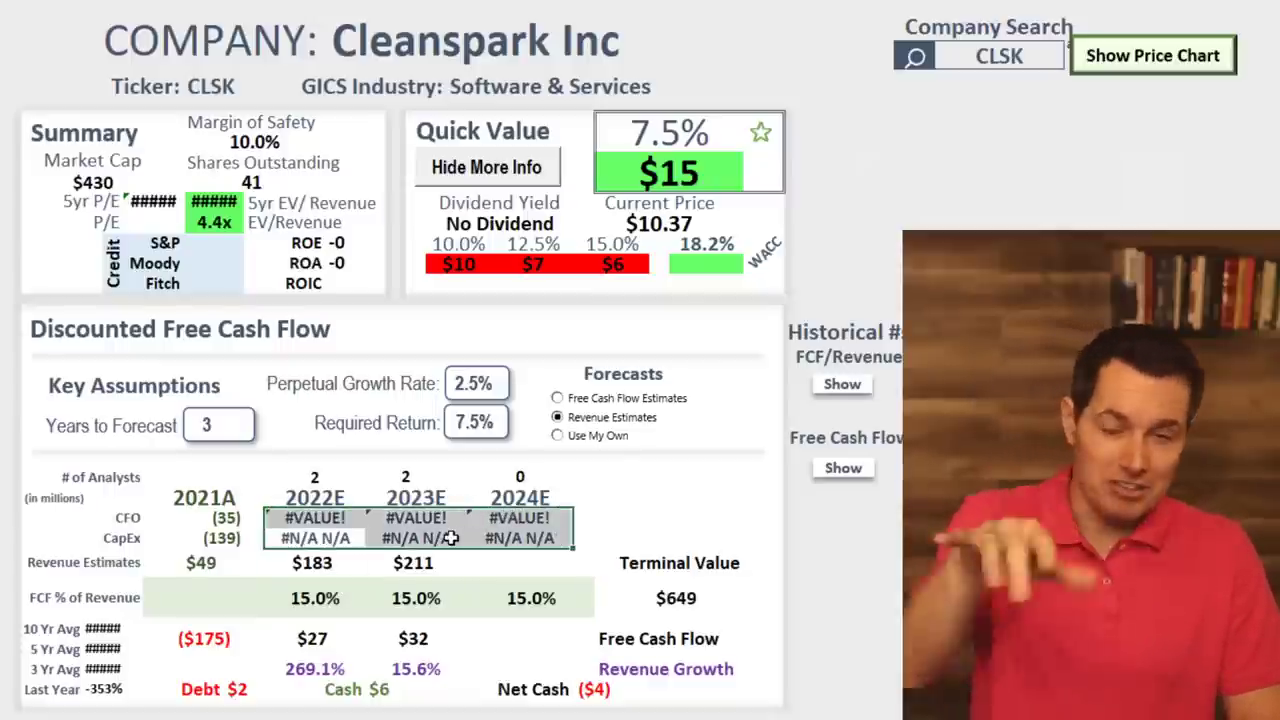
{"action": "left_click", "coordinate": [340, 565]}
{"action": "left_click", "coordinate": [420, 563]}
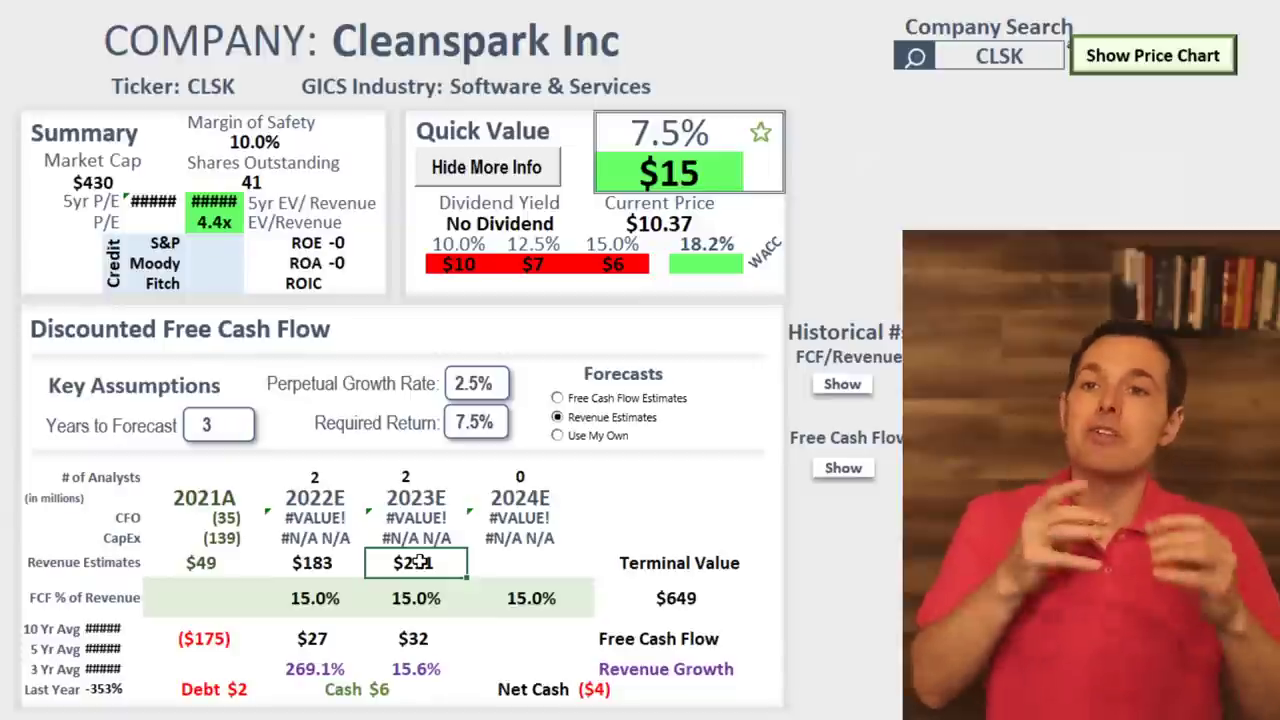
Check Cleanspark's 2022E and 2023E free cash flow, its quick value and its value at WACC.
{"action": "left_click", "coordinate": [412, 638]}
{"action": "left_click", "coordinate": [338, 628]}
{"action": "left_click", "coordinate": [405, 636]}
{"action": "left_click", "coordinate": [700, 182]}
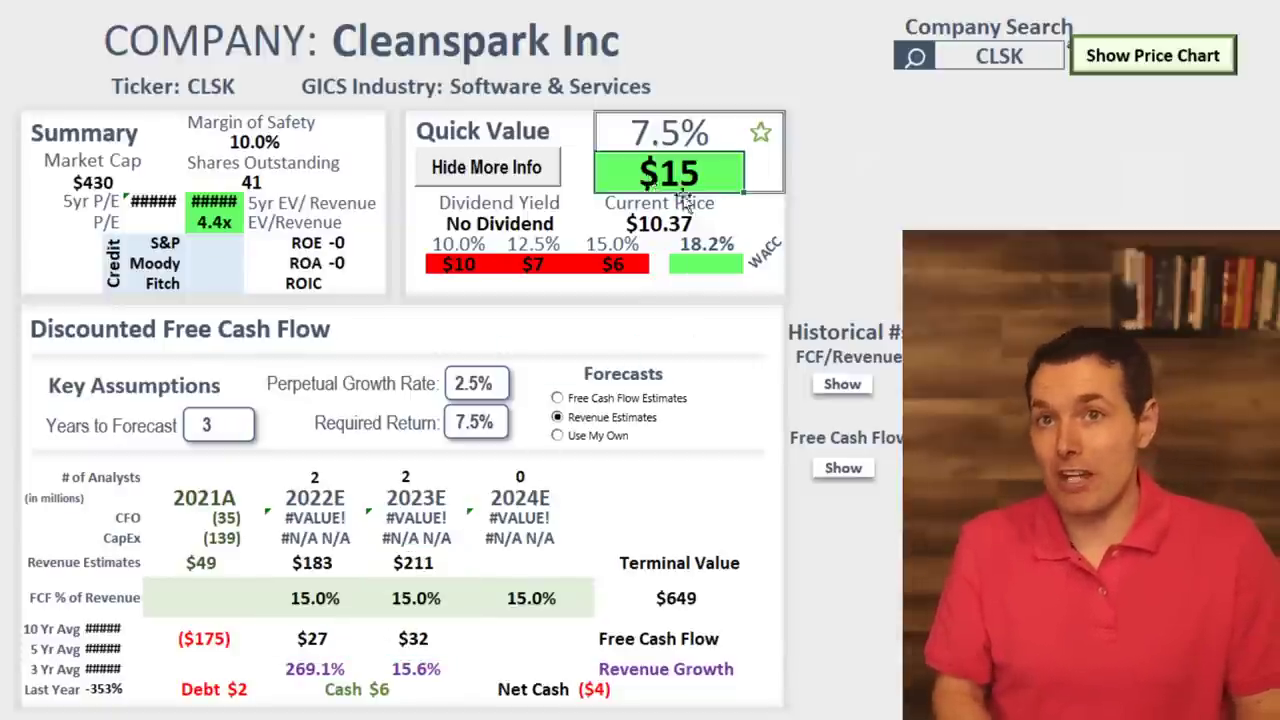
{"action": "left_click", "coordinate": [724, 266]}
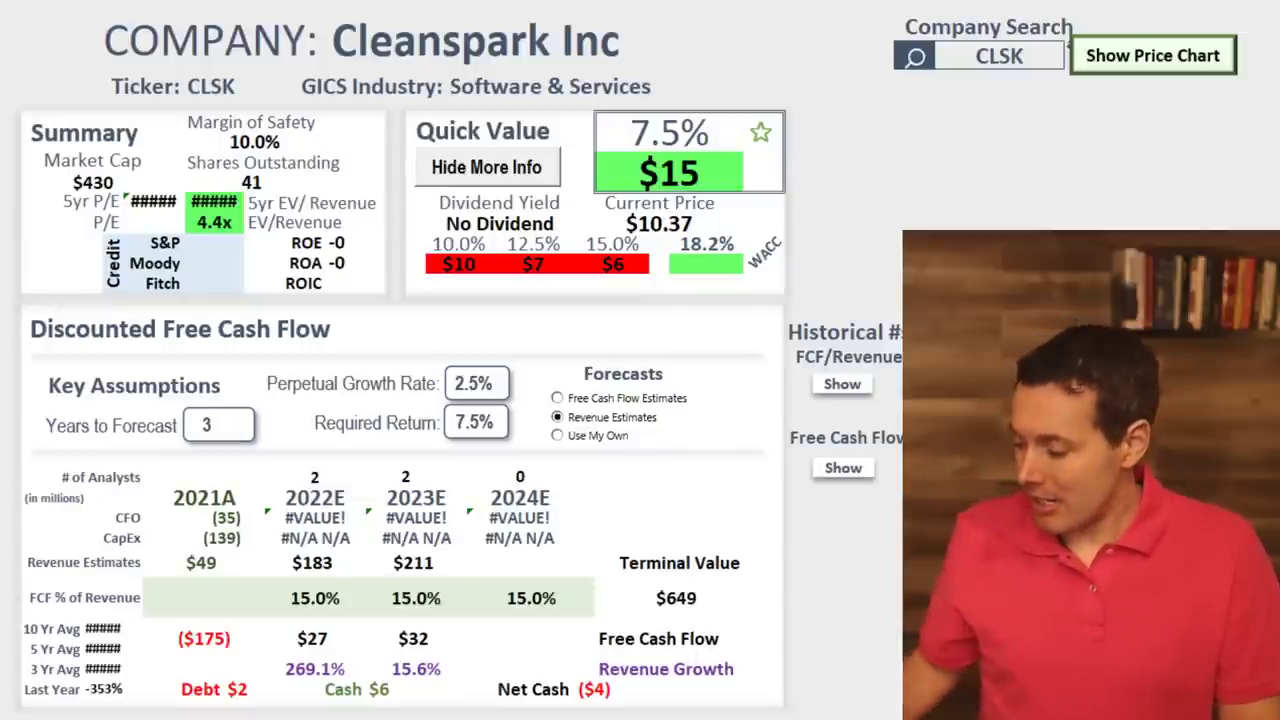
Restore Cleanspark's default FCF % of Revenue and switch the forecast basis to Free Cash Flow Estimates.
{"action": "scroll", "coordinate": [450, 400], "scroll_direction": "right", "scroll_amount": 5}
{"action": "scroll", "coordinate": [450, 400], "scroll_direction": "left", "scroll_amount": 5}
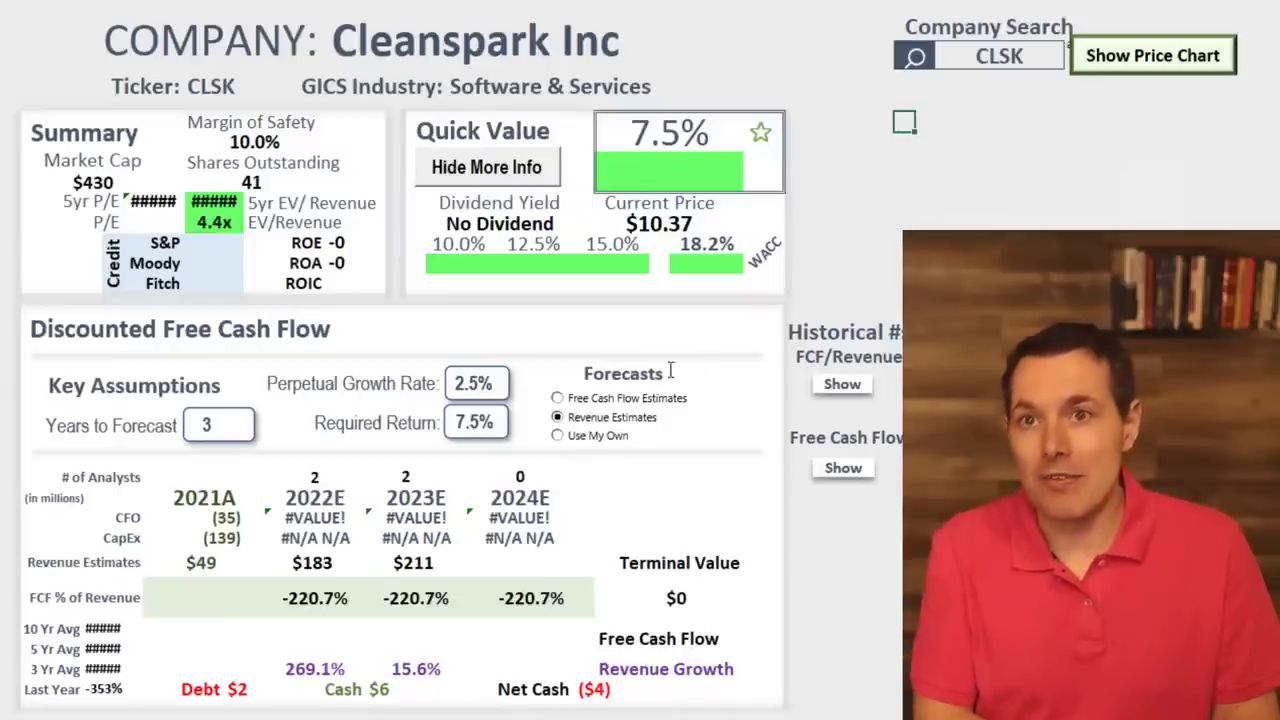
{"action": "left_click", "coordinate": [557, 398]}
Load Leggett & Platt by entering ticker LEG in the company search.
{"action": "left_click", "coordinate": [995, 58]}
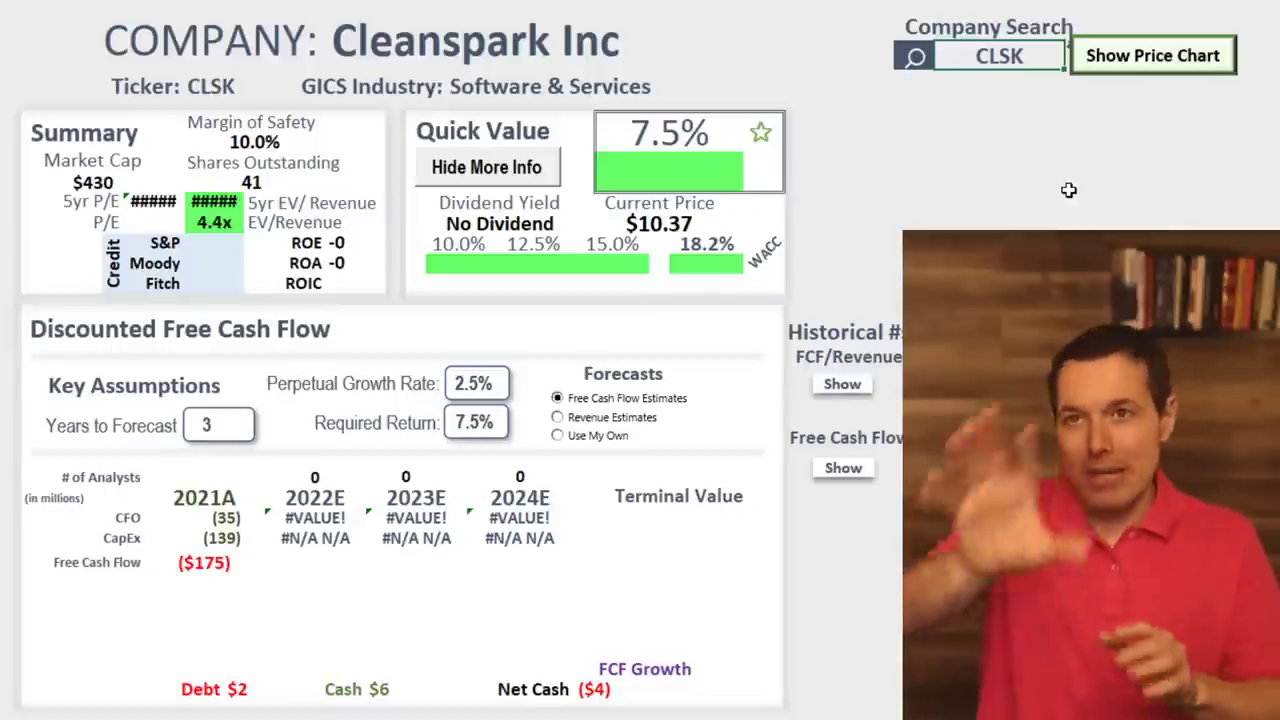
{"action": "double_click", "coordinate": [1023, 57]}
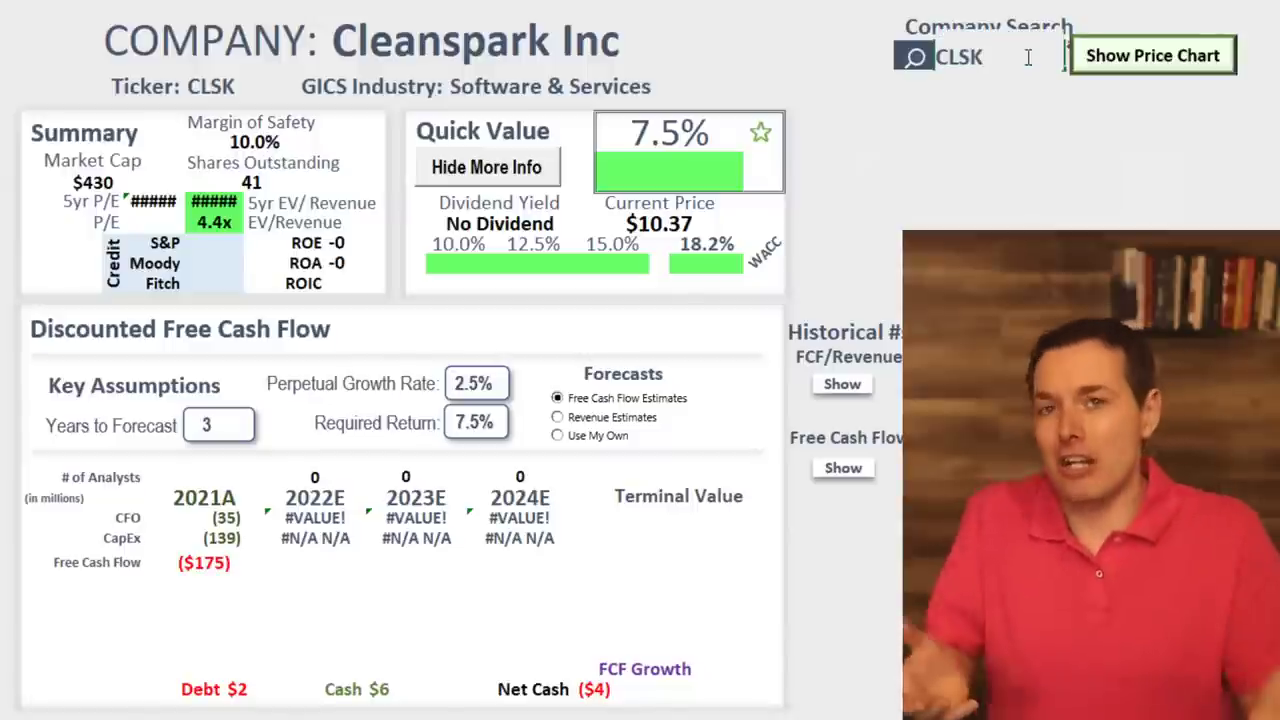
{"action": "key", "text": "BackSpace"}
{"action": "key", "text": "BackSpace"}
{"action": "key", "text": "BackSpace"}
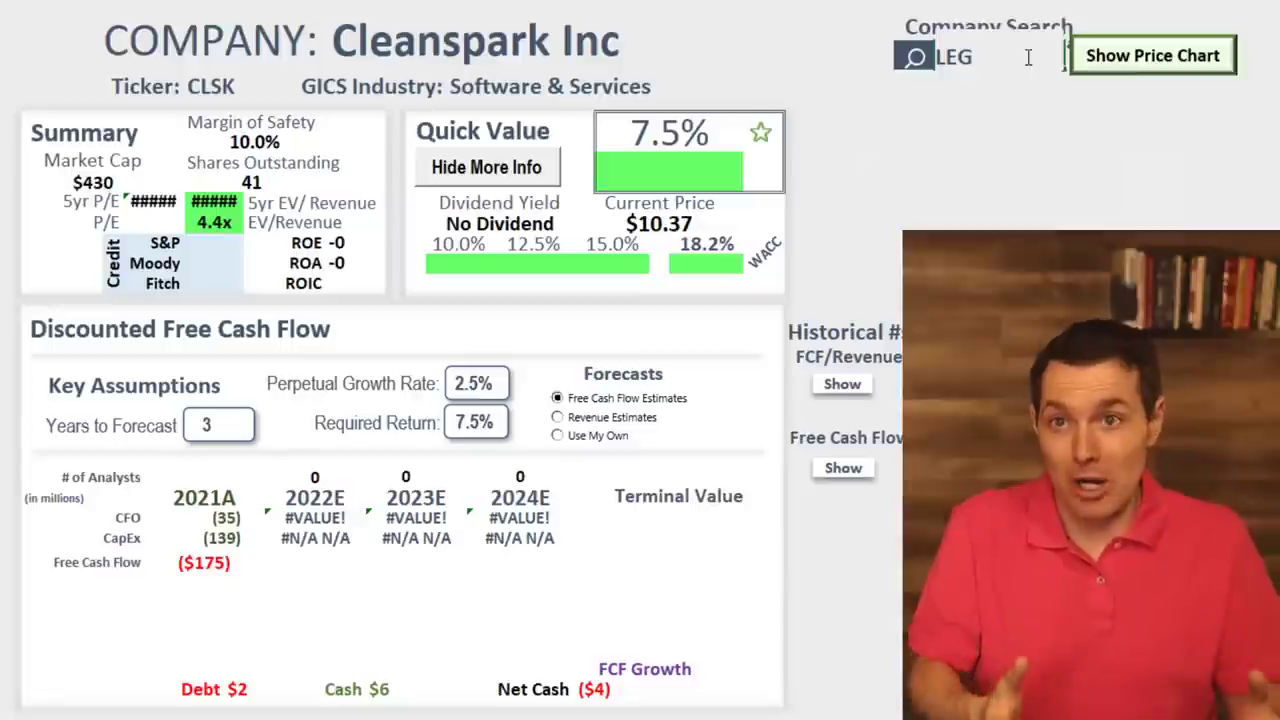
{"action": "key", "text": "Return"}
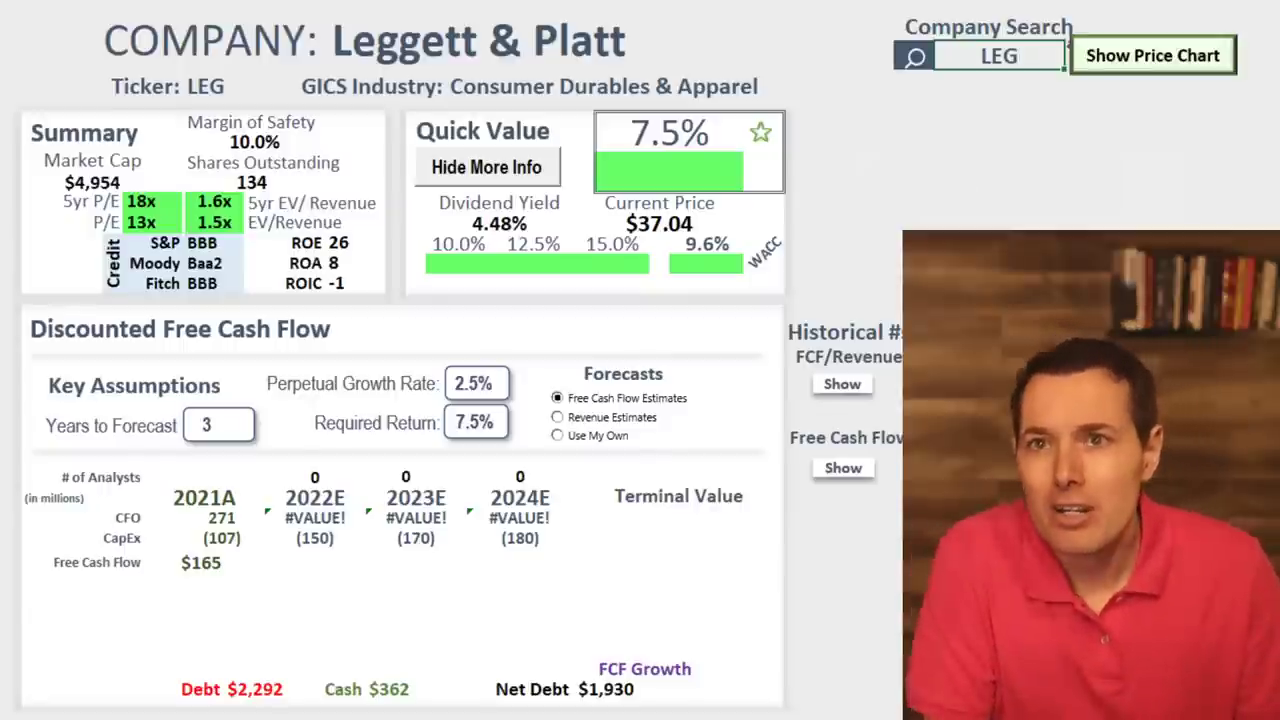
Base Leggett & Platt's forecast on Revenue Estimates and compare its FCF % of Revenue with the 5- and 10-year averages.
{"action": "left_click", "coordinate": [589, 421]}
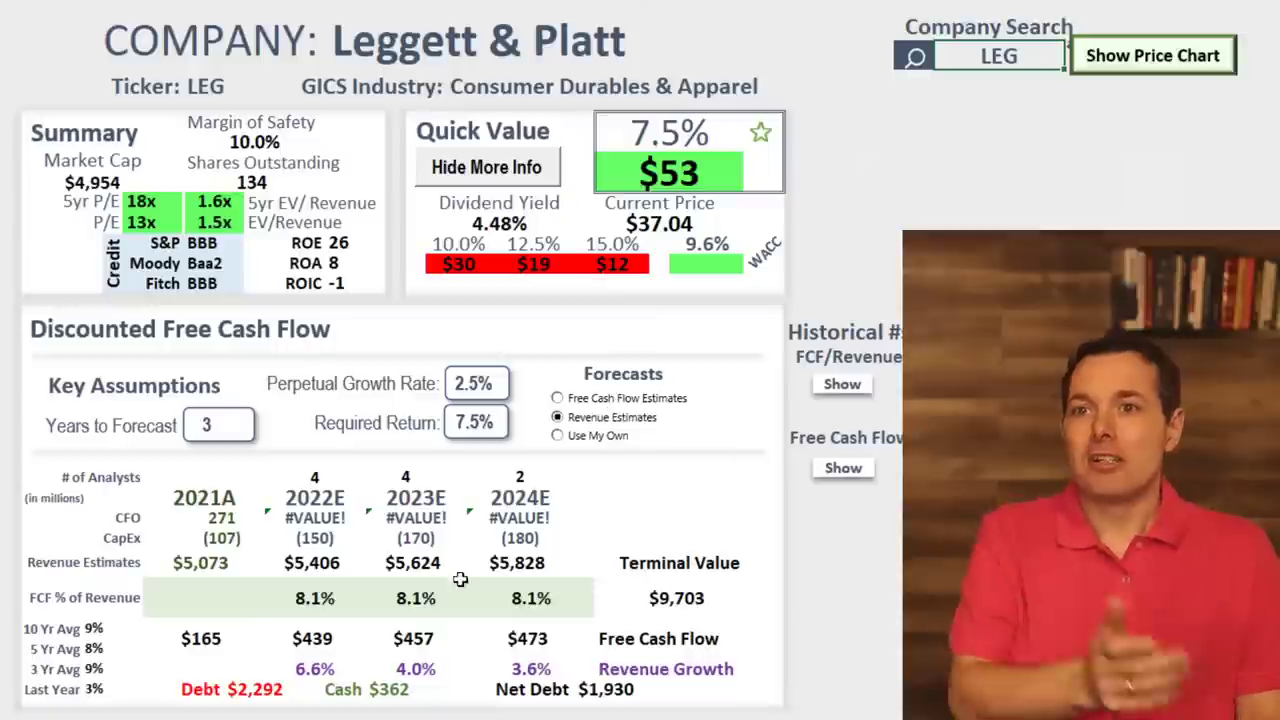
{"action": "left_click_drag", "start_coordinate": [95, 650], "coordinate": [33, 648]}
{"action": "left_click", "coordinate": [330, 597]}
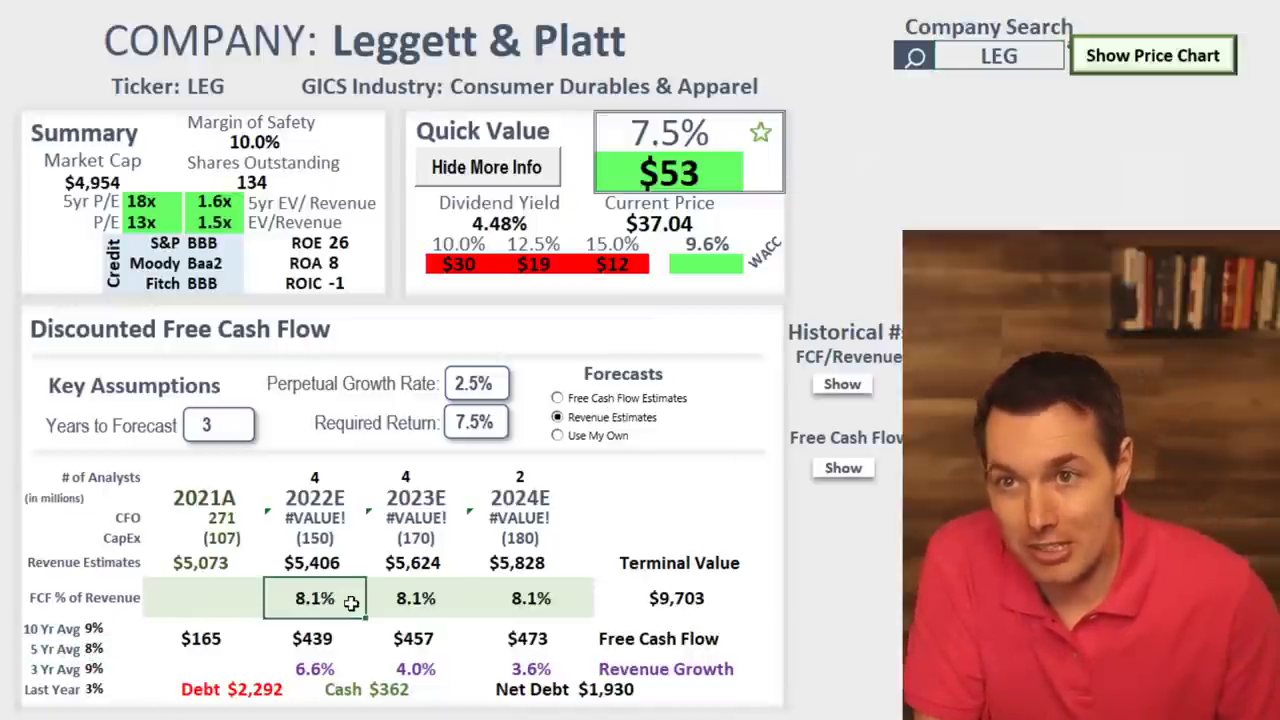
{"action": "left_click", "coordinate": [95, 648]}
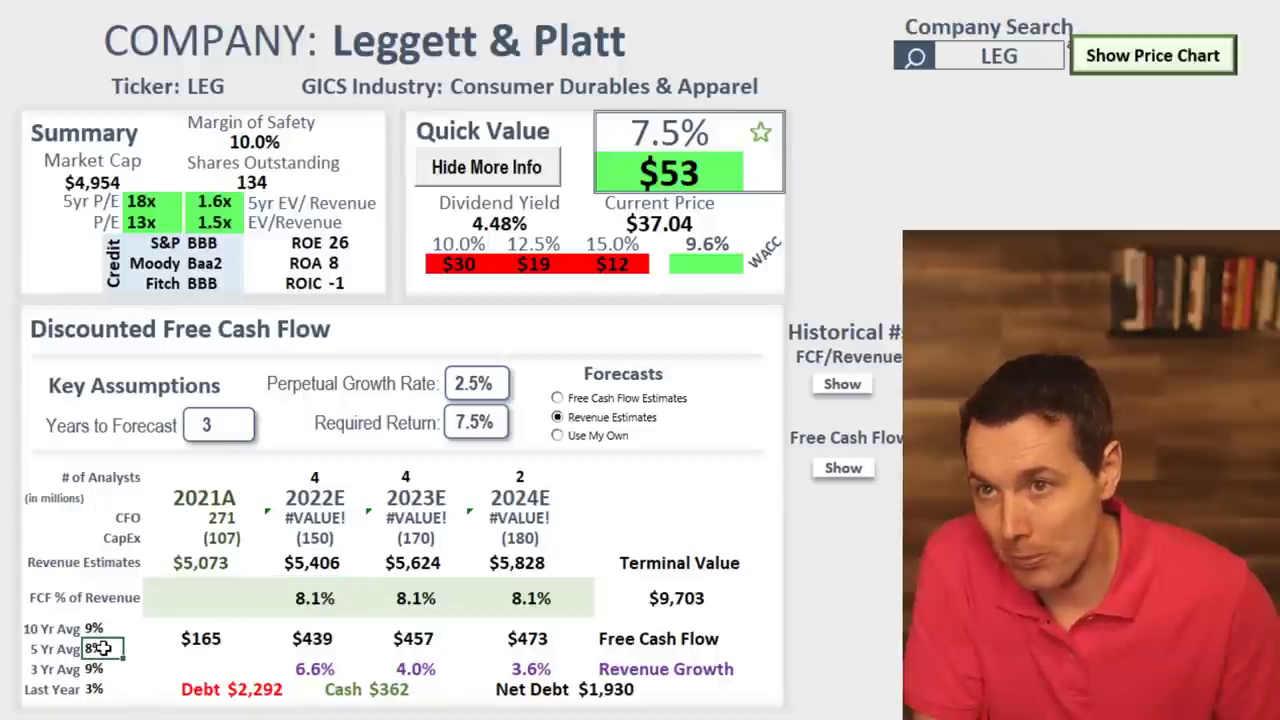
{"action": "left_click", "coordinate": [89, 616]}
{"action": "left_click", "coordinate": [93, 628]}
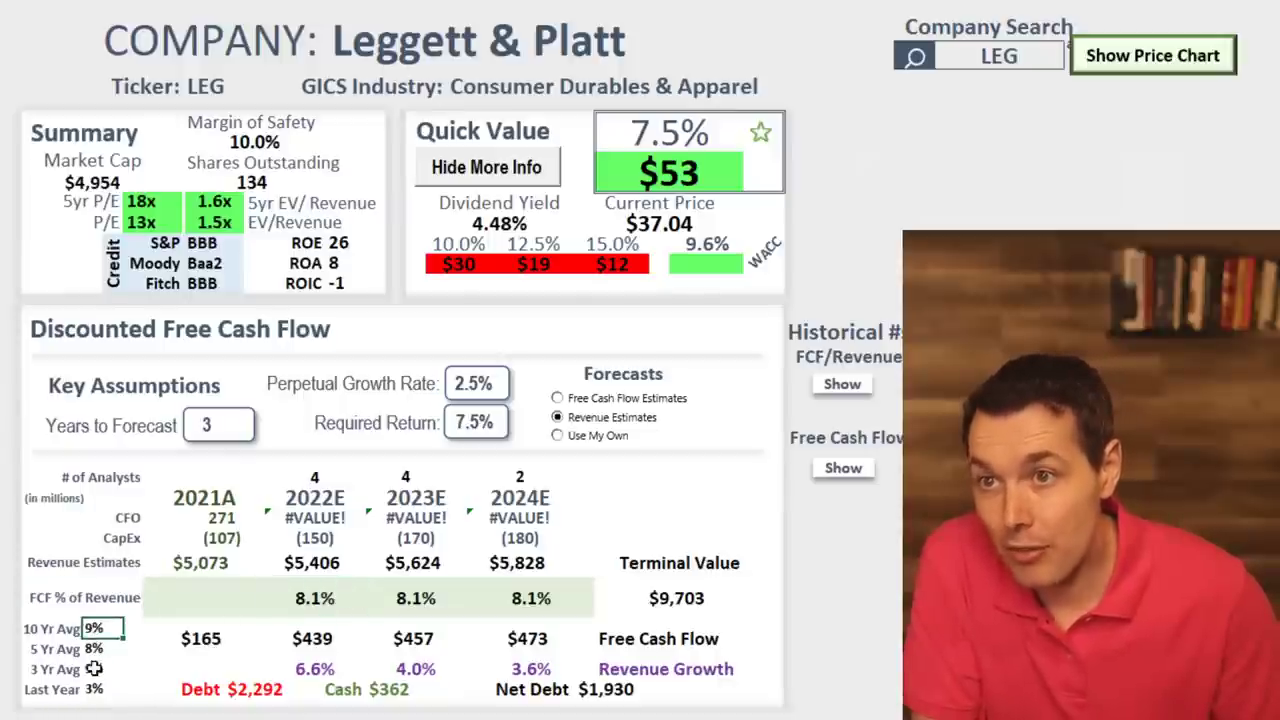
Compare Leggett & Platt's 2022E FCF % of Revenue with its 3-year, last-year and 5-year figures.
{"action": "left_click", "coordinate": [100, 668]}
{"action": "left_click", "coordinate": [108, 688]}
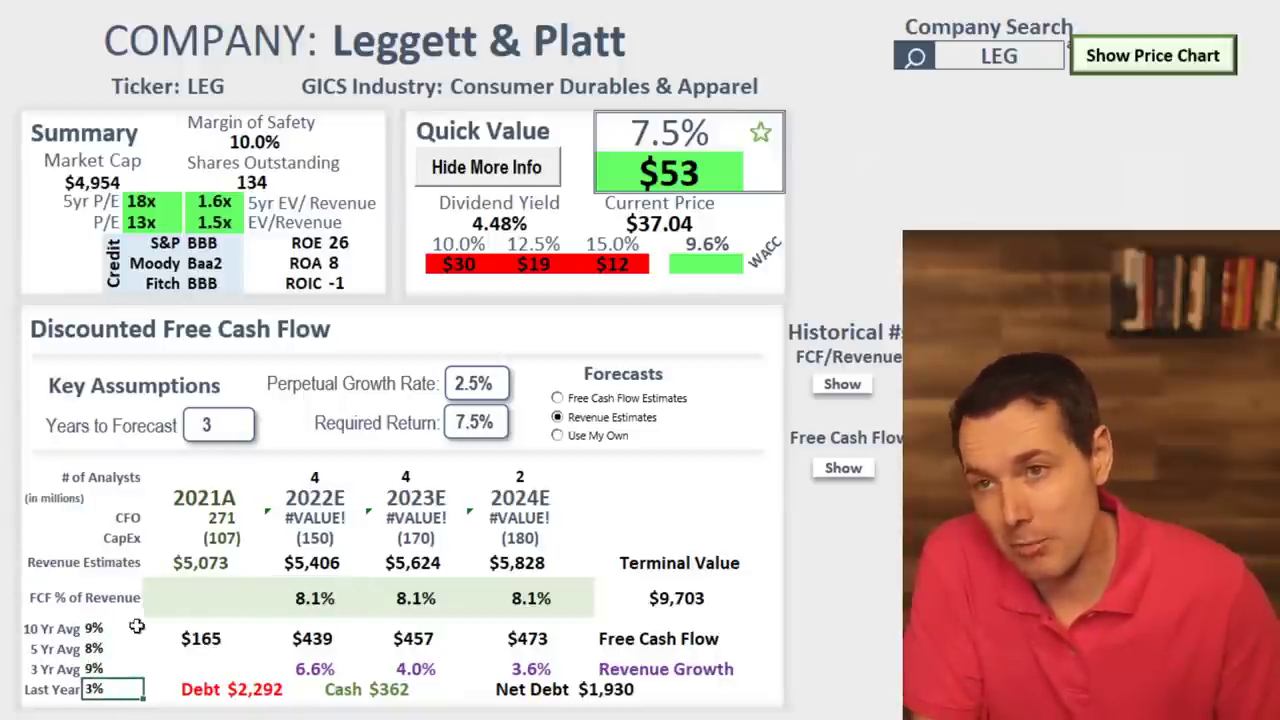
{"action": "left_click", "coordinate": [92, 649]}
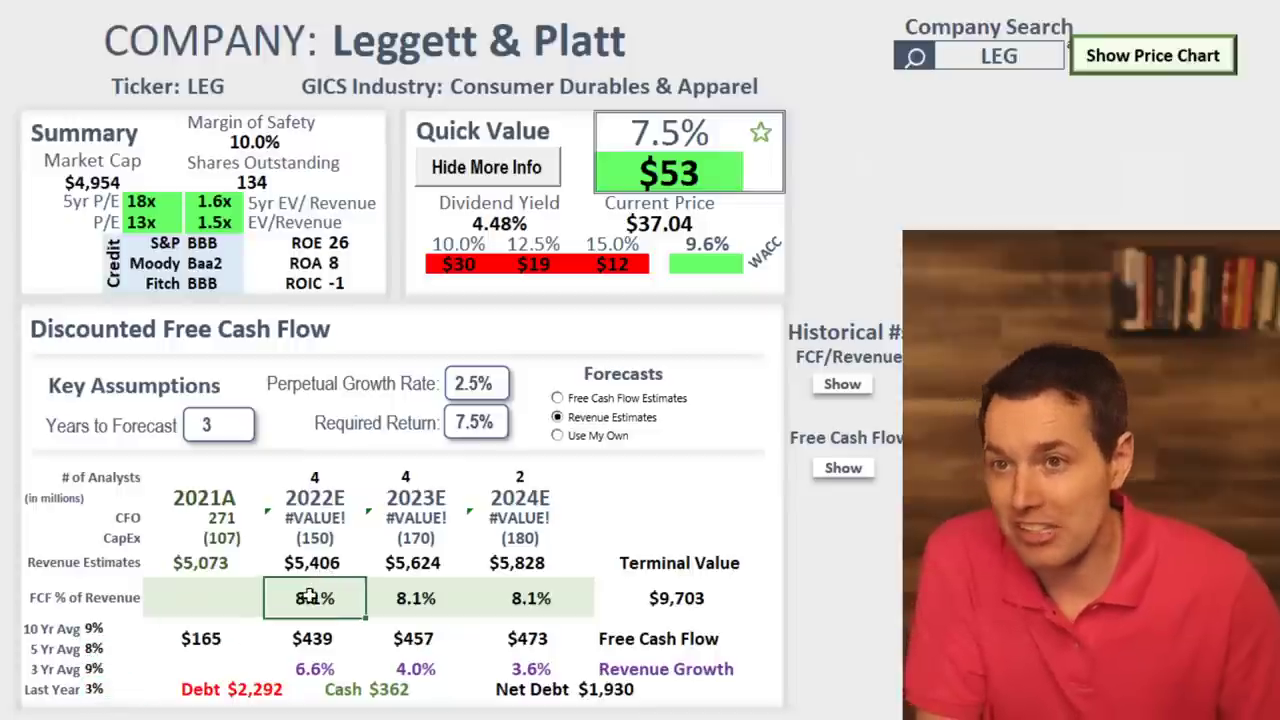
{"action": "left_click", "coordinate": [308, 594]}
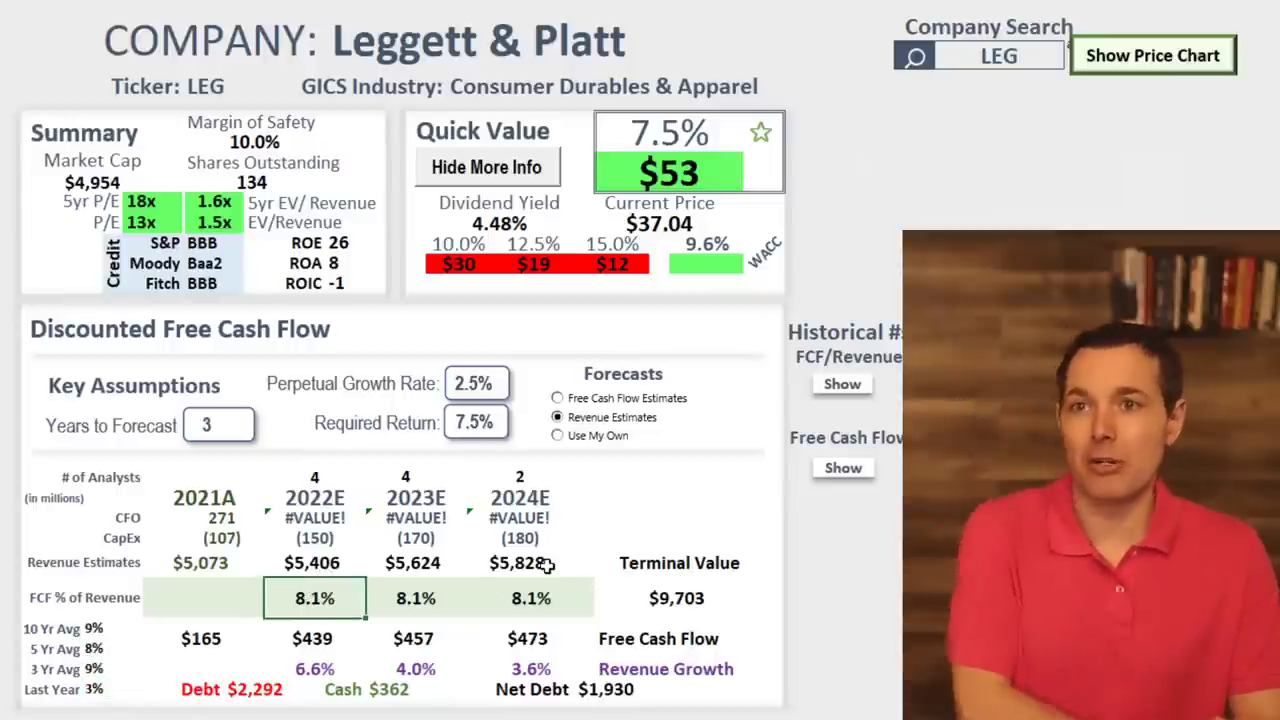
Review Leggett & Platt's analyst counts, its revenue from 2021A to 2024E and its 2024E free cash flow.
{"action": "left_click_drag", "start_coordinate": [306, 473], "coordinate": [515, 476]}
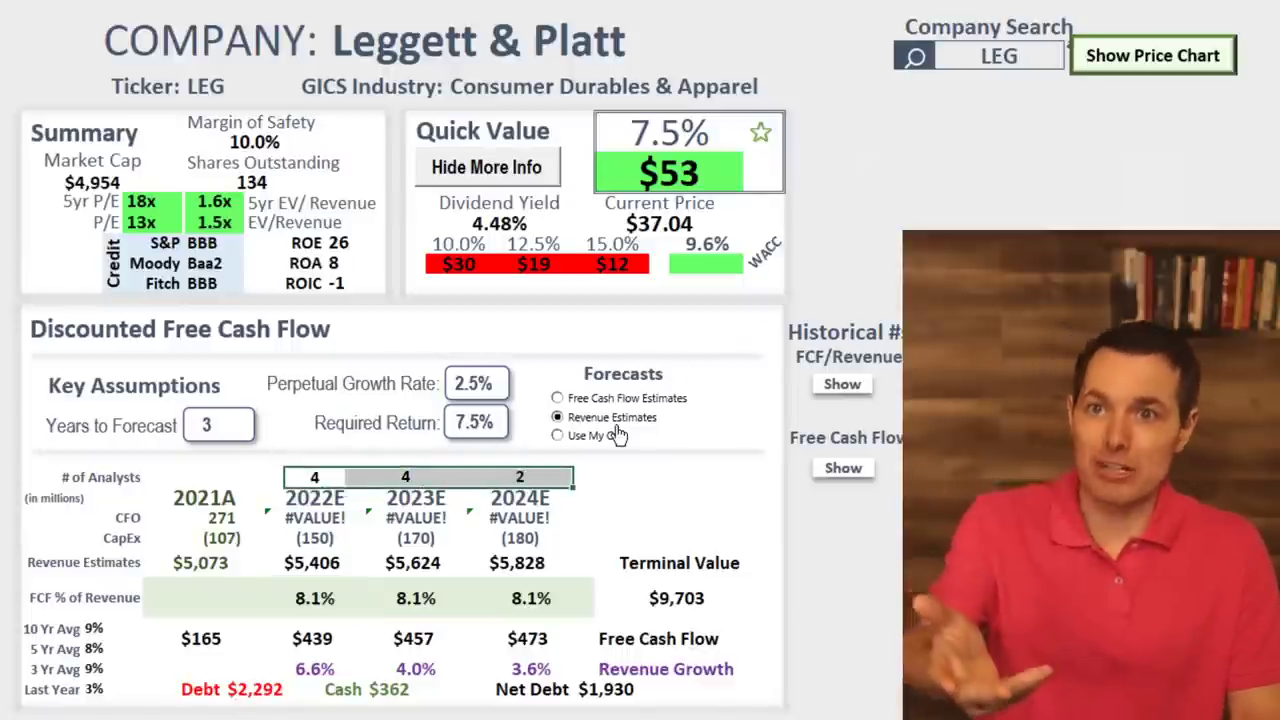
{"action": "left_click_drag", "start_coordinate": [228, 563], "coordinate": [517, 550]}
{"action": "left_click", "coordinate": [552, 634]}
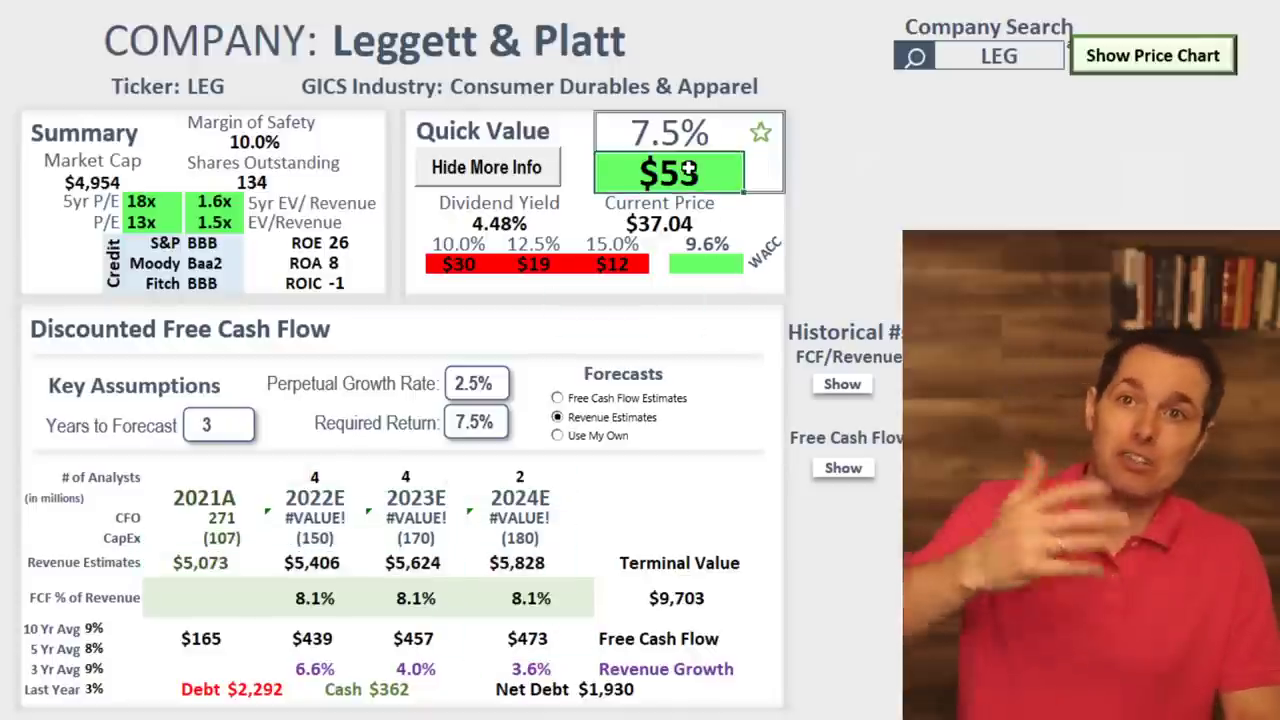
Compare Leggett & Platt's WACC rate and value with its quick value at the 10.0% required return.
{"action": "left_click", "coordinate": [718, 268]}
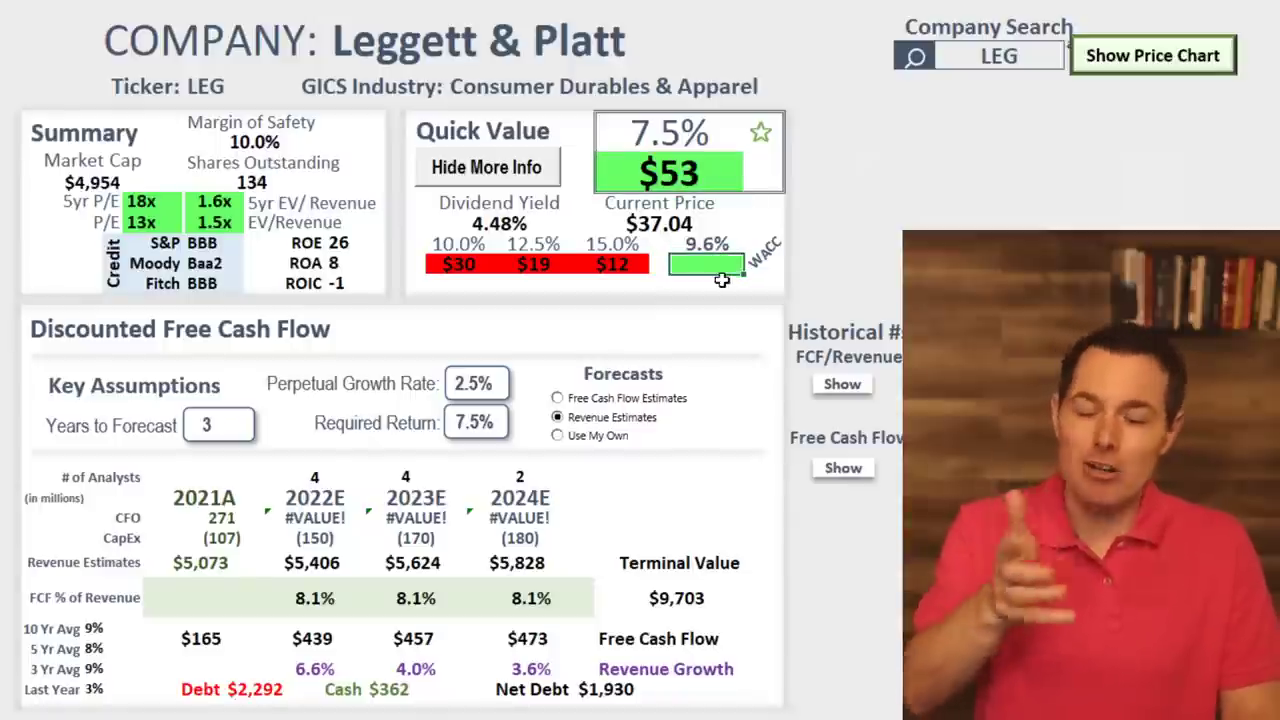
{"action": "left_click", "coordinate": [844, 264]}
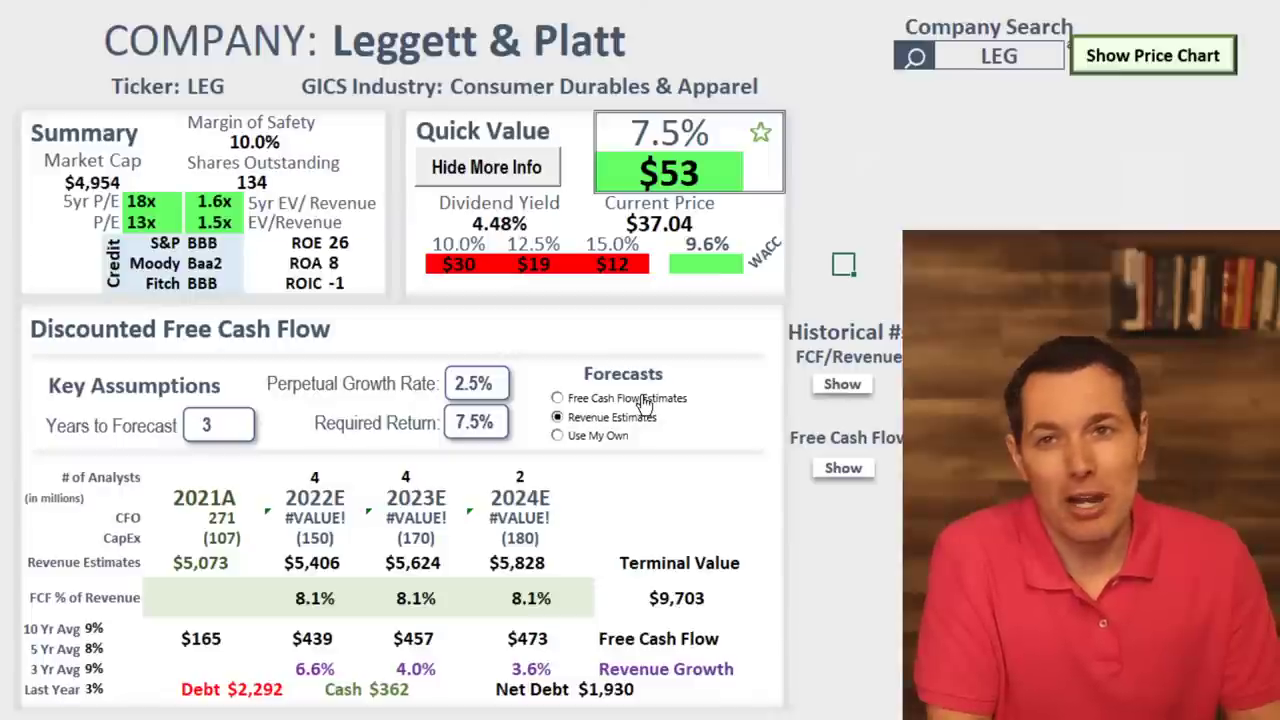
{"action": "left_click", "coordinate": [706, 245]}
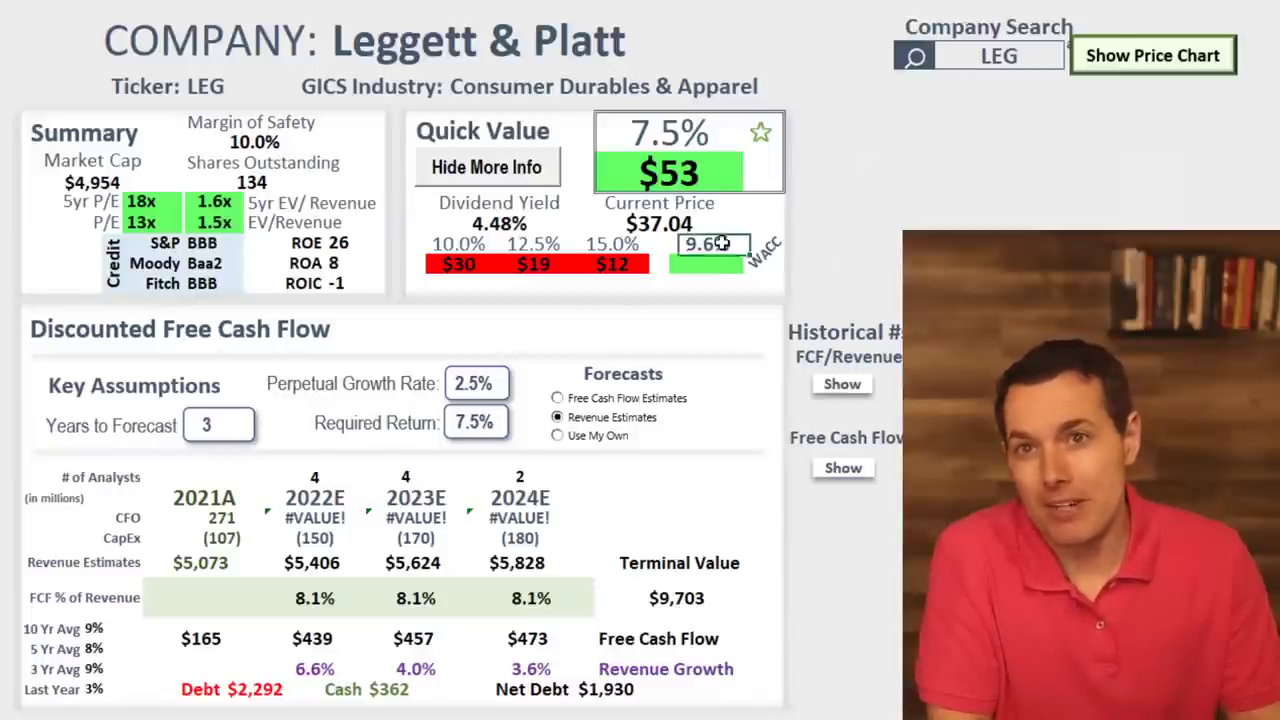
{"action": "left_click_drag", "start_coordinate": [430, 245], "coordinate": [465, 272]}
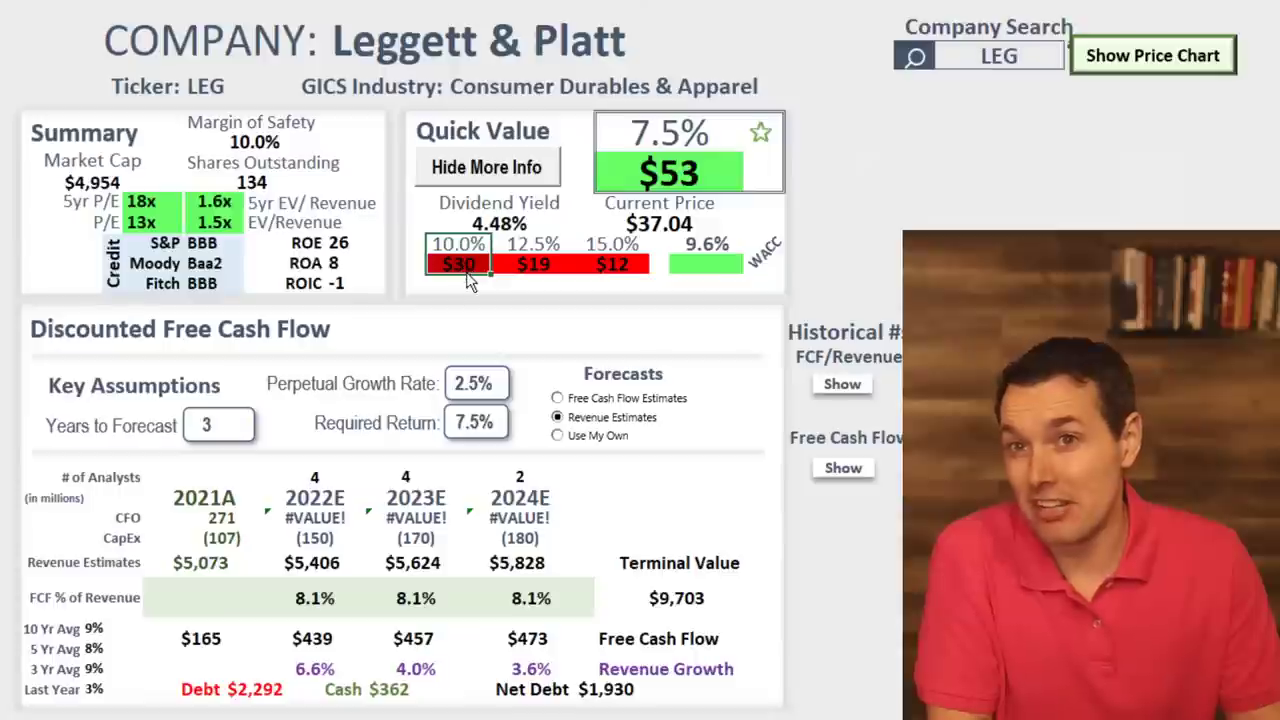
{"action": "left_click", "coordinate": [472, 262]}
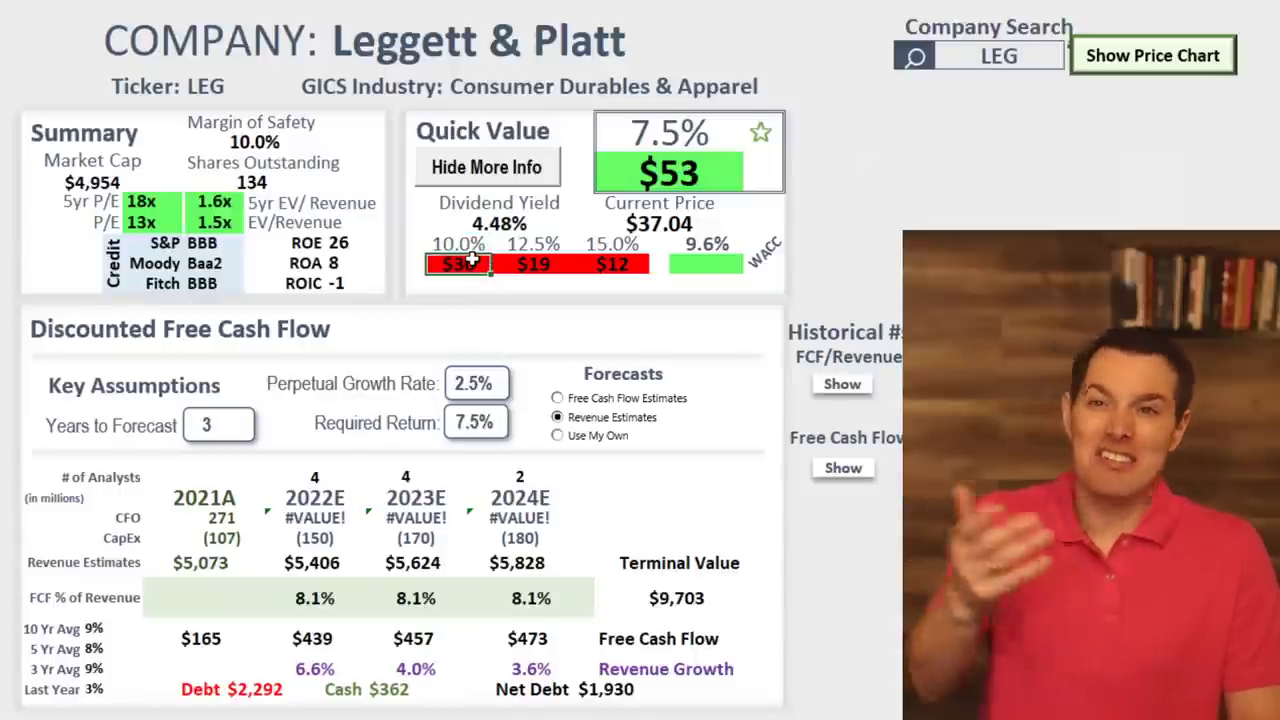
{"action": "left_click", "coordinate": [705, 248]}
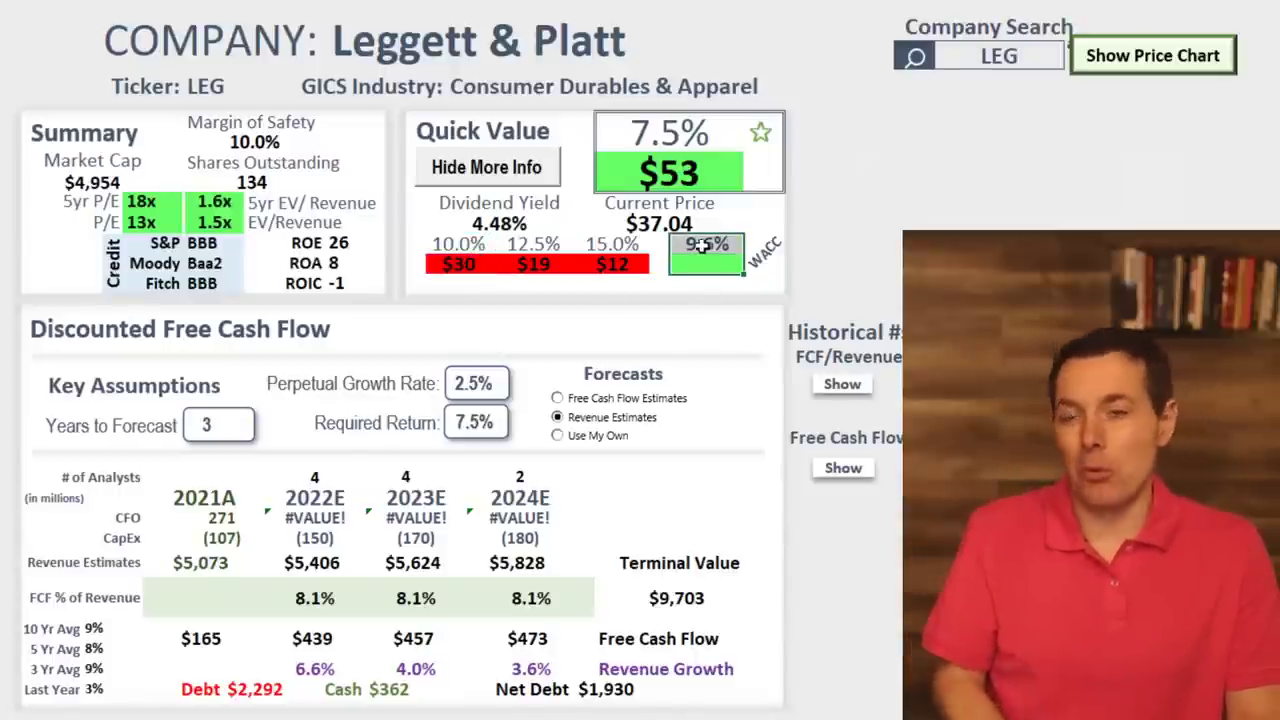
Switch the forecast basis to Free Cash Flow Estimates and load Starbucks by entering ticker SBUX in the company search.
{"action": "left_click", "coordinate": [966, 62]}
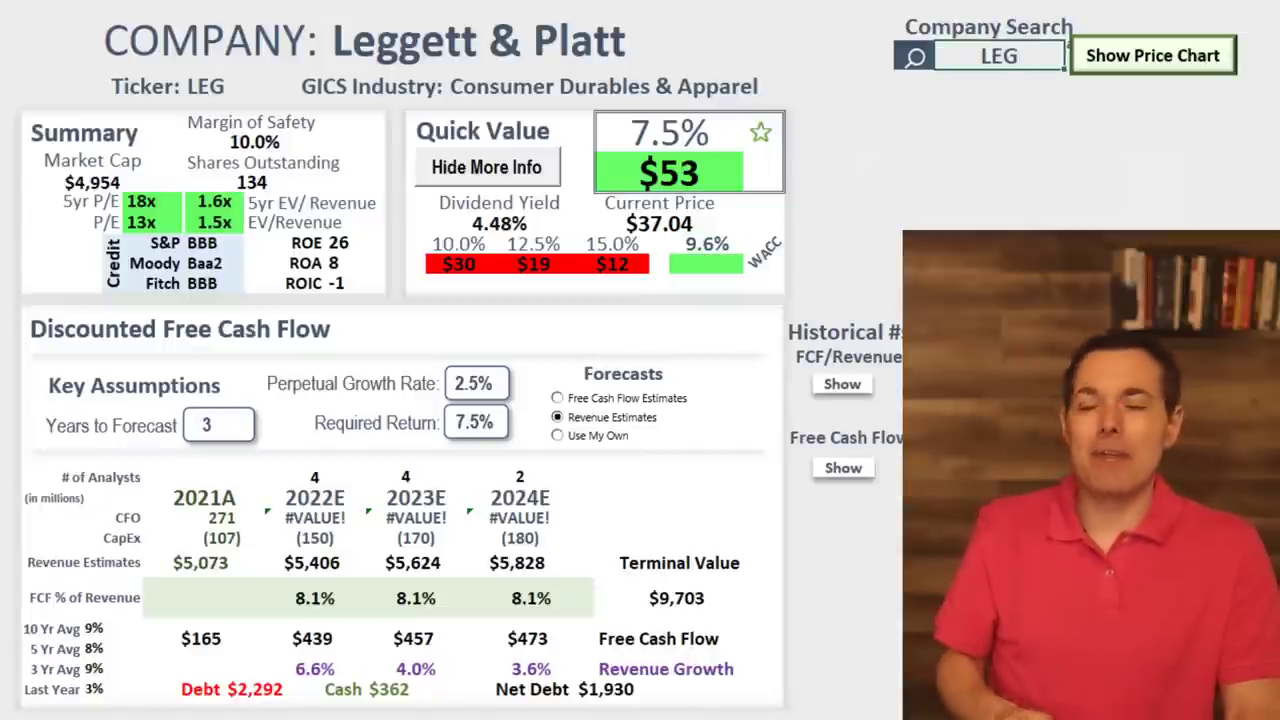
{"action": "left_click", "coordinate": [557, 398]}
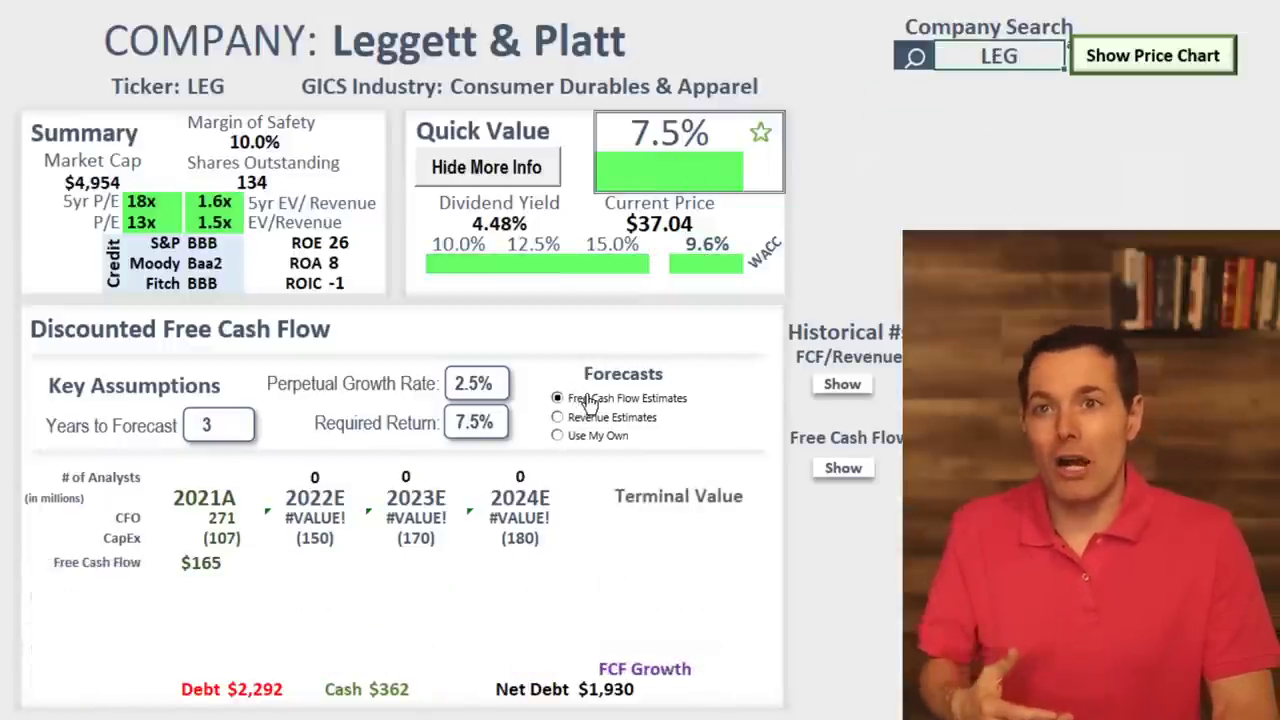
{"action": "type", "text": "S"}
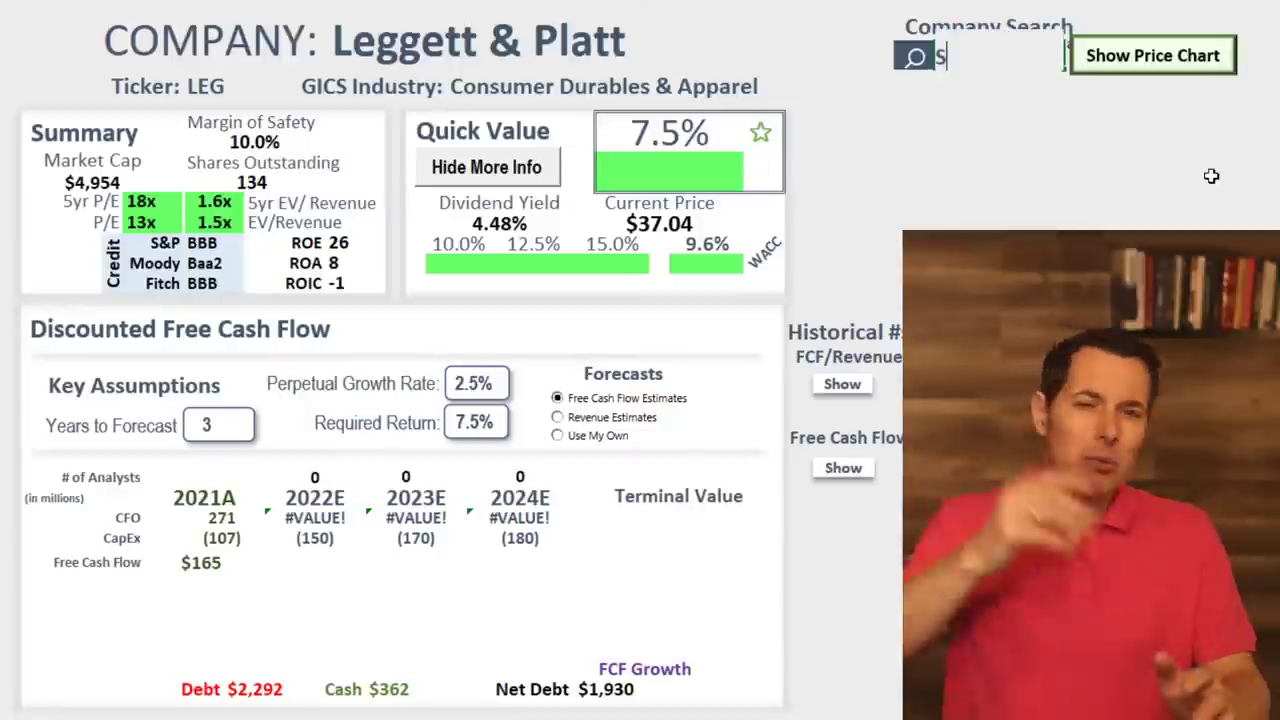
{"action": "type", "text": "BUX"}
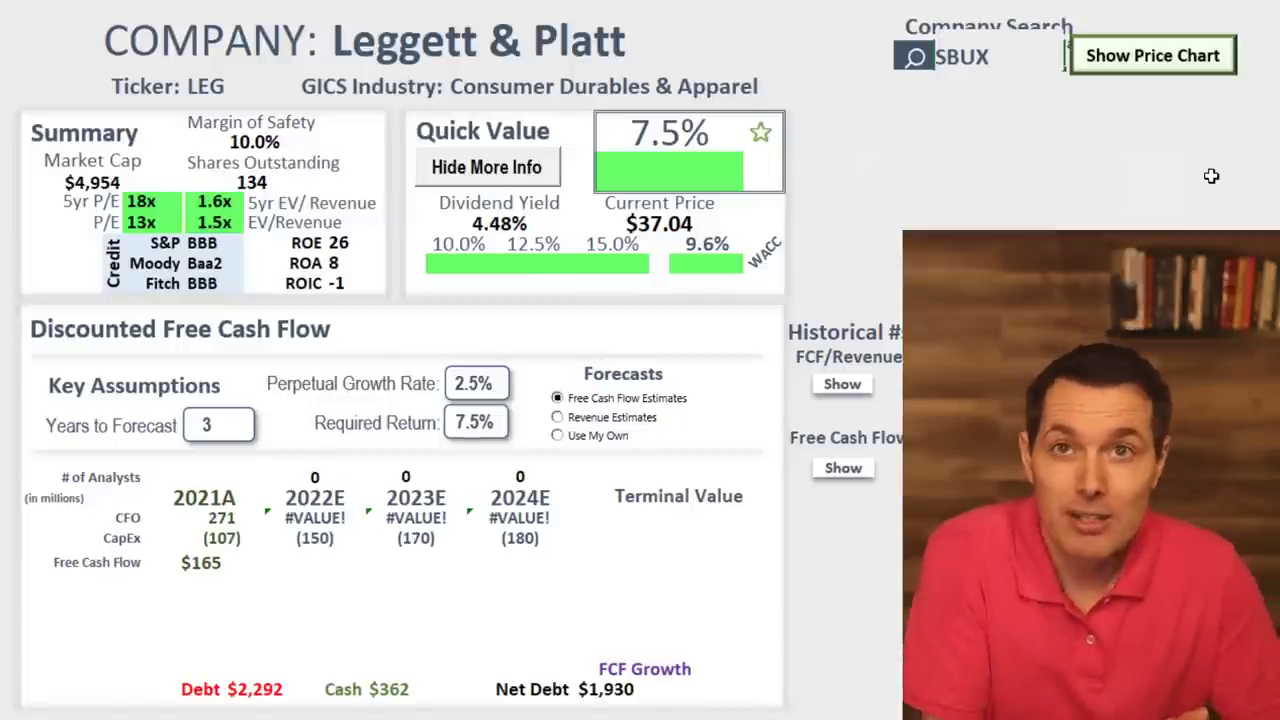
{"action": "key", "text": "Return"}
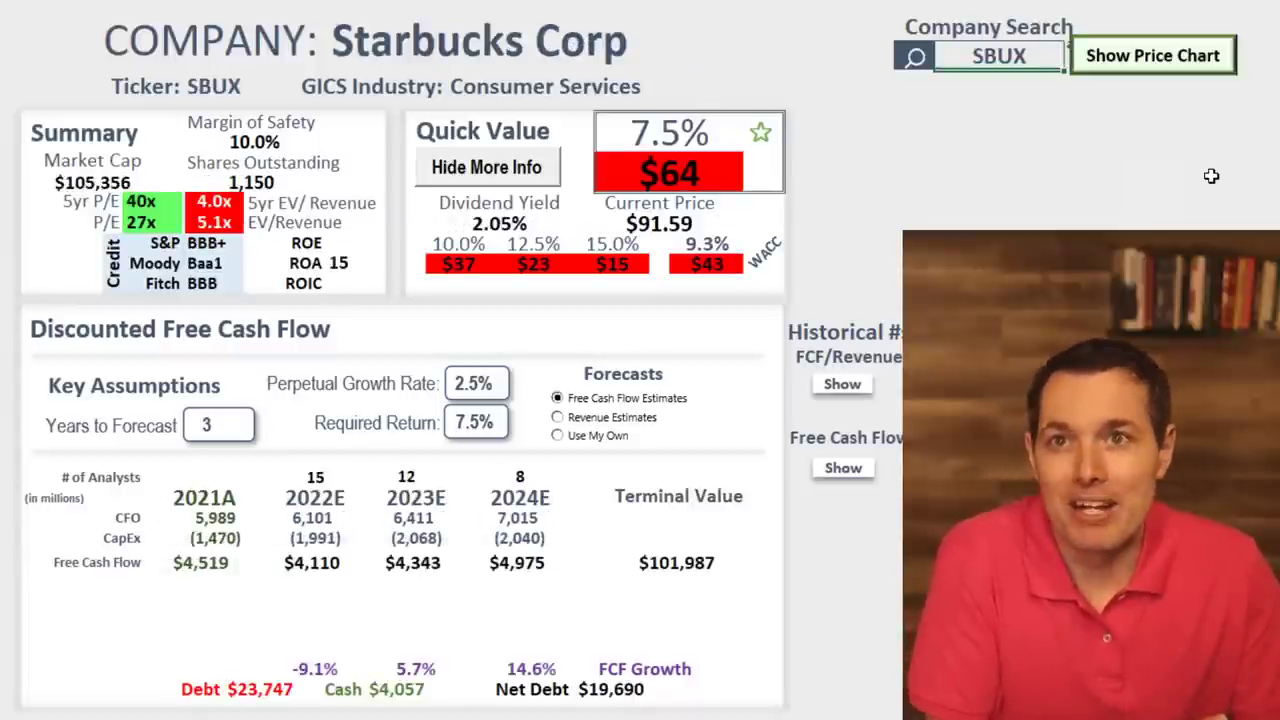
Review Starbucks' value at WACC, analyst counts, free cash flow from 2021A to 2024E and quick value.
{"action": "left_click", "coordinate": [714, 250]}
{"action": "left_click_drag", "start_coordinate": [716, 252], "coordinate": [732, 262]}
{"action": "left_click_drag", "start_coordinate": [295, 478], "coordinate": [560, 478]}
{"action": "left_click_drag", "start_coordinate": [524, 563], "coordinate": [247, 564]}
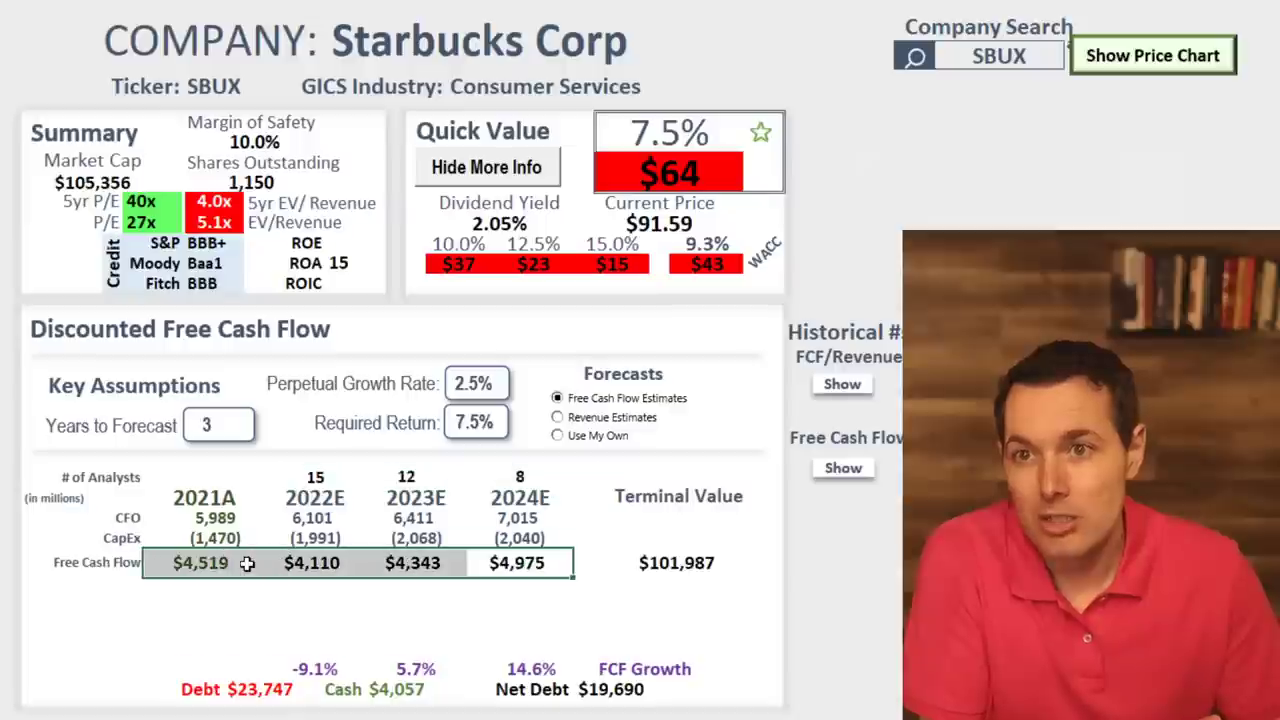
{"action": "left_click", "coordinate": [540, 563]}
{"action": "left_click", "coordinate": [690, 165]}
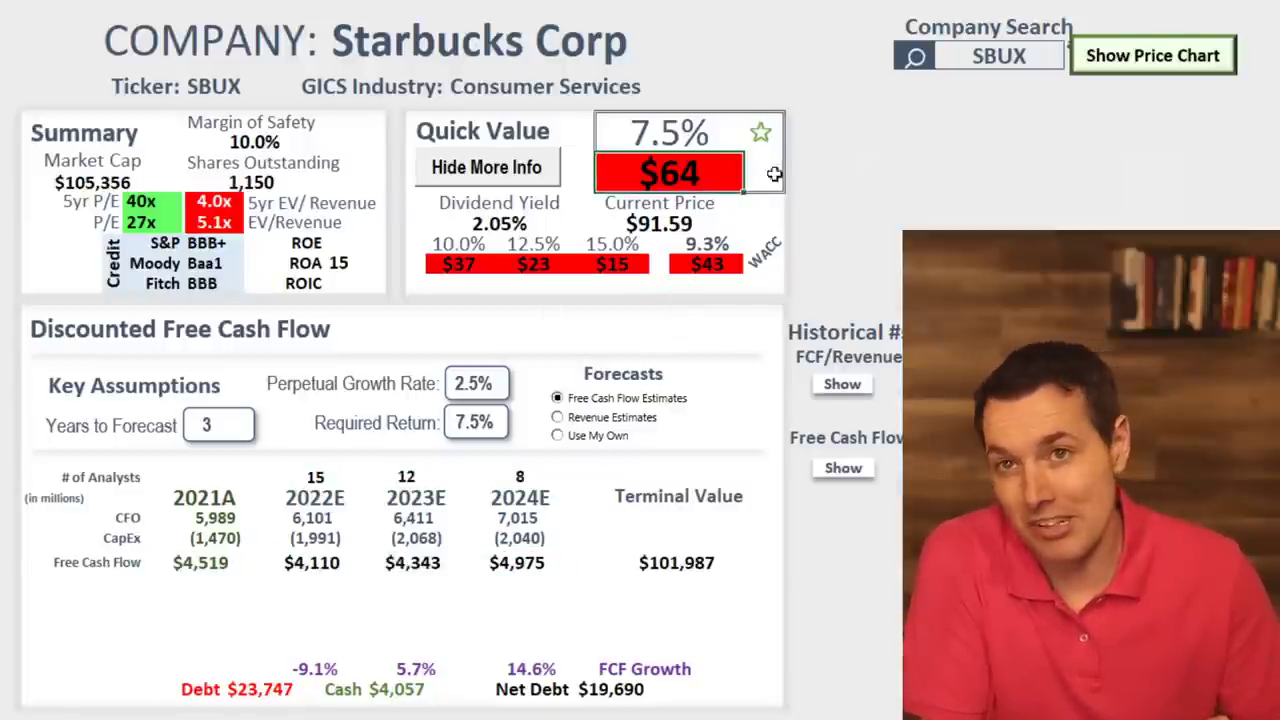
Load Apple by replacing the ticker in the company search with AAPL.
{"action": "left_click", "coordinate": [1018, 68]}
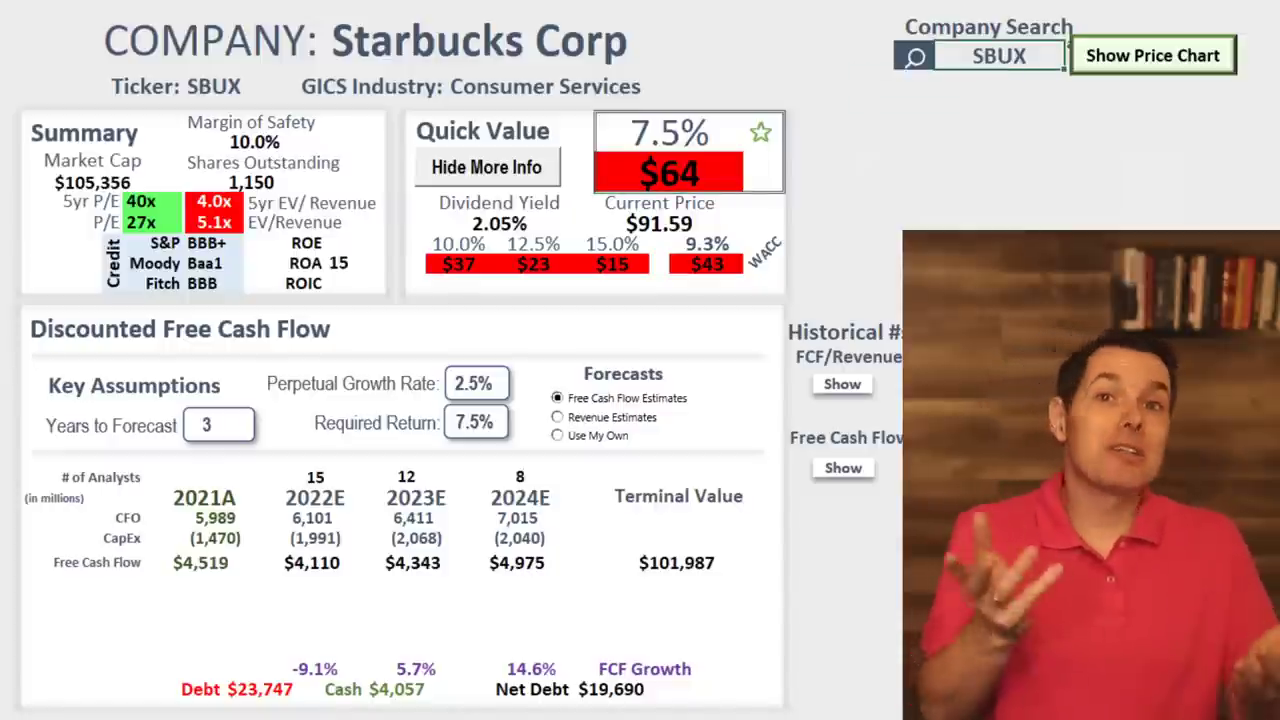
{"action": "double_click", "coordinate": [1040, 56]}
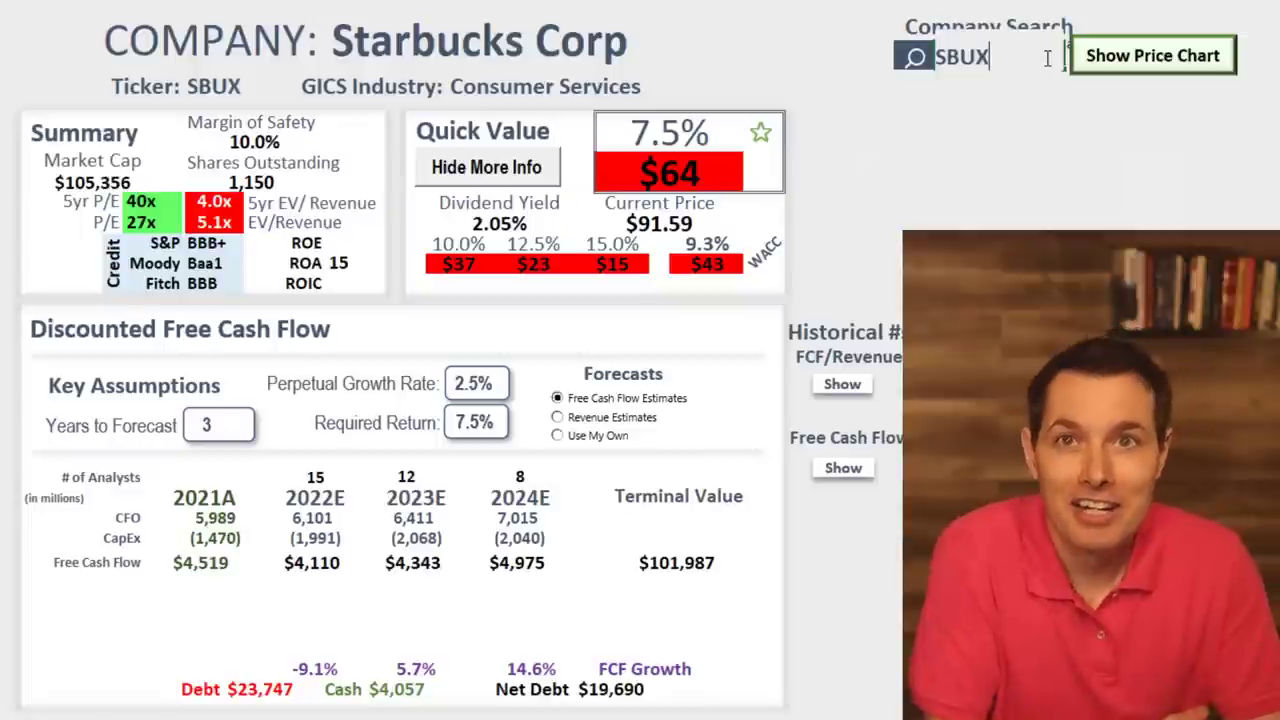
{"action": "key", "text": "BackSpace"}
{"action": "key", "text": "BackSpace"}
{"action": "key", "text": "BackSpace"}
{"action": "key", "text": "BackSpace"}
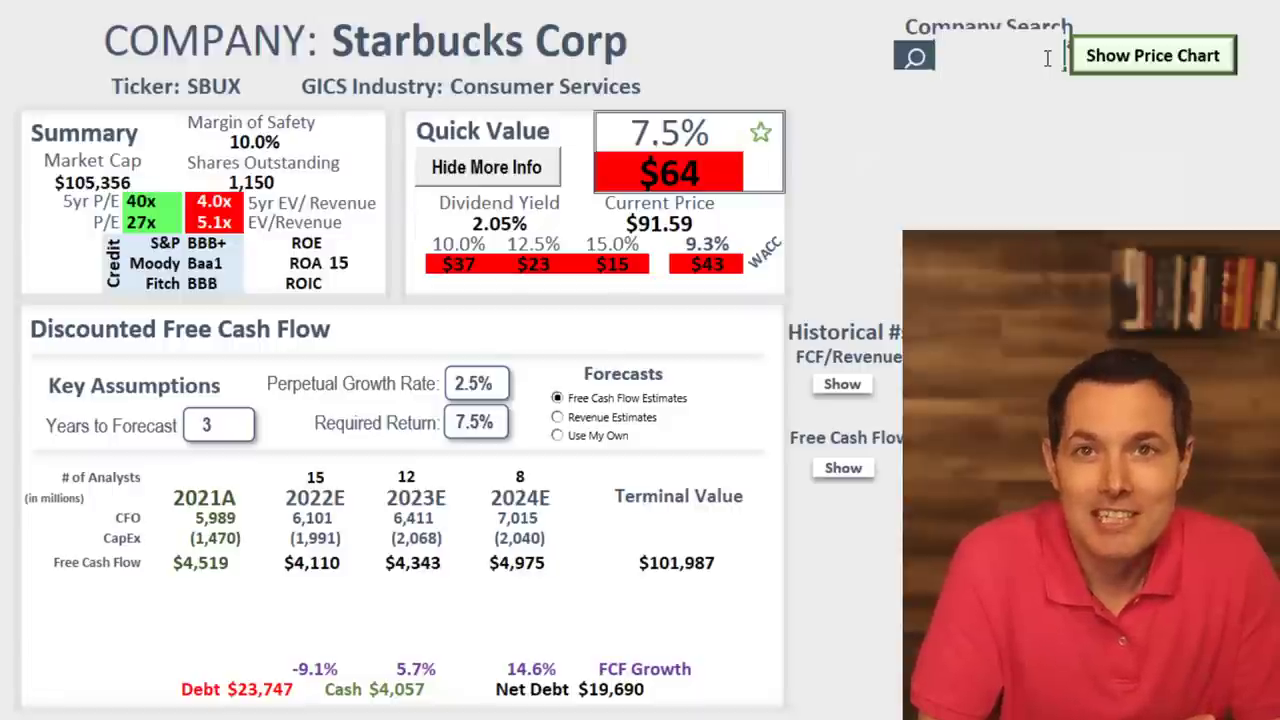
{"action": "key", "text": "Return"}
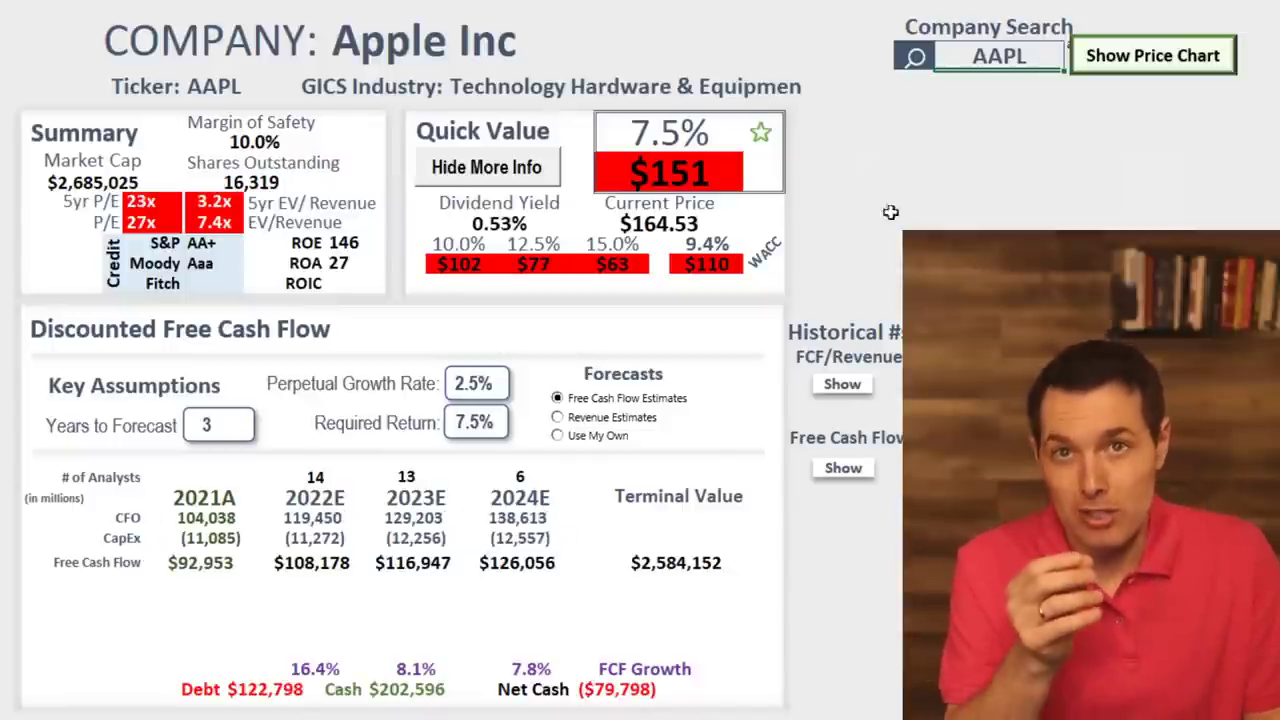
Compare Apple's current price with its quick value at the 7.5% required return.
{"action": "left_click", "coordinate": [662, 228]}
{"action": "left_click", "coordinate": [696, 175]}
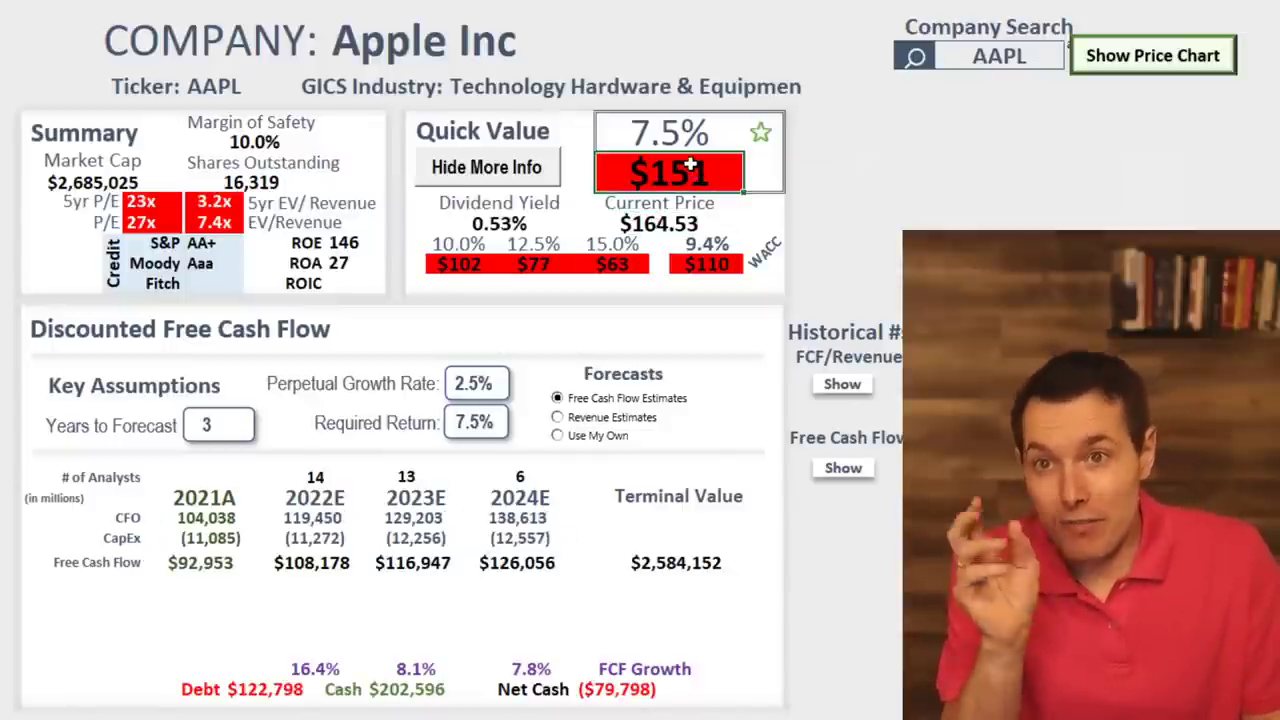
{"action": "left_click", "coordinate": [658, 228]}
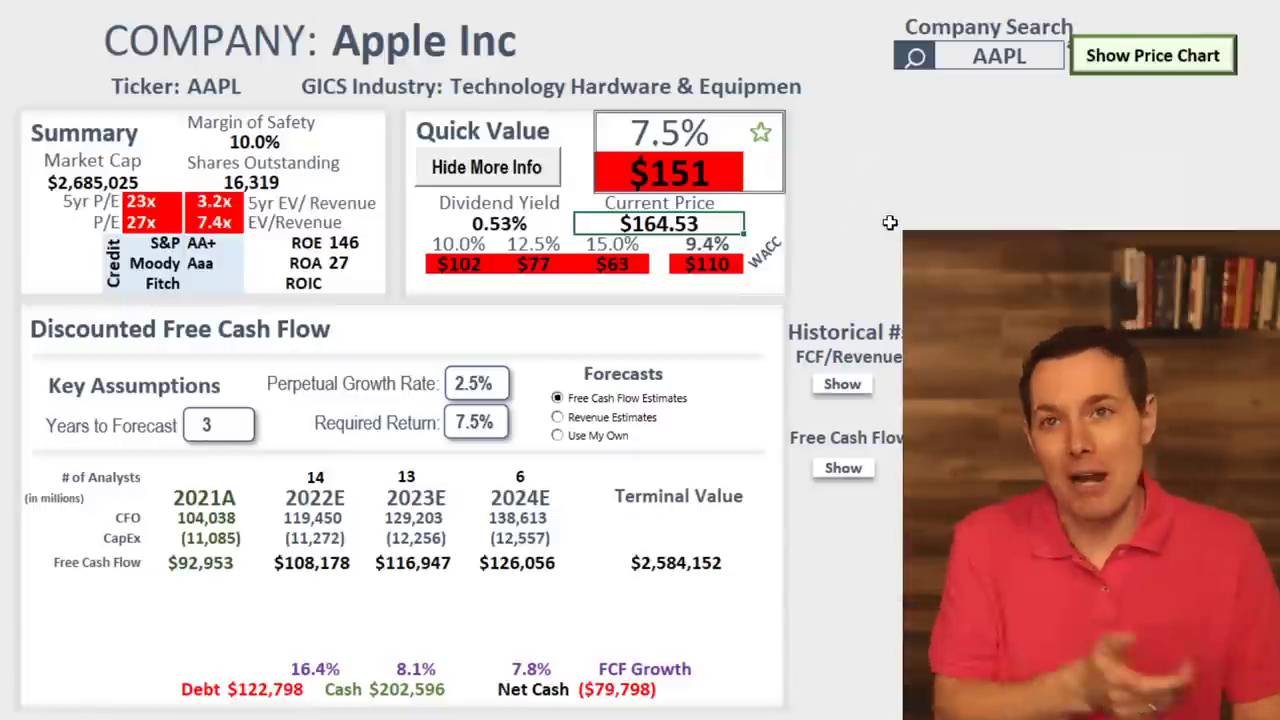
{"action": "left_click", "coordinate": [706, 175]}
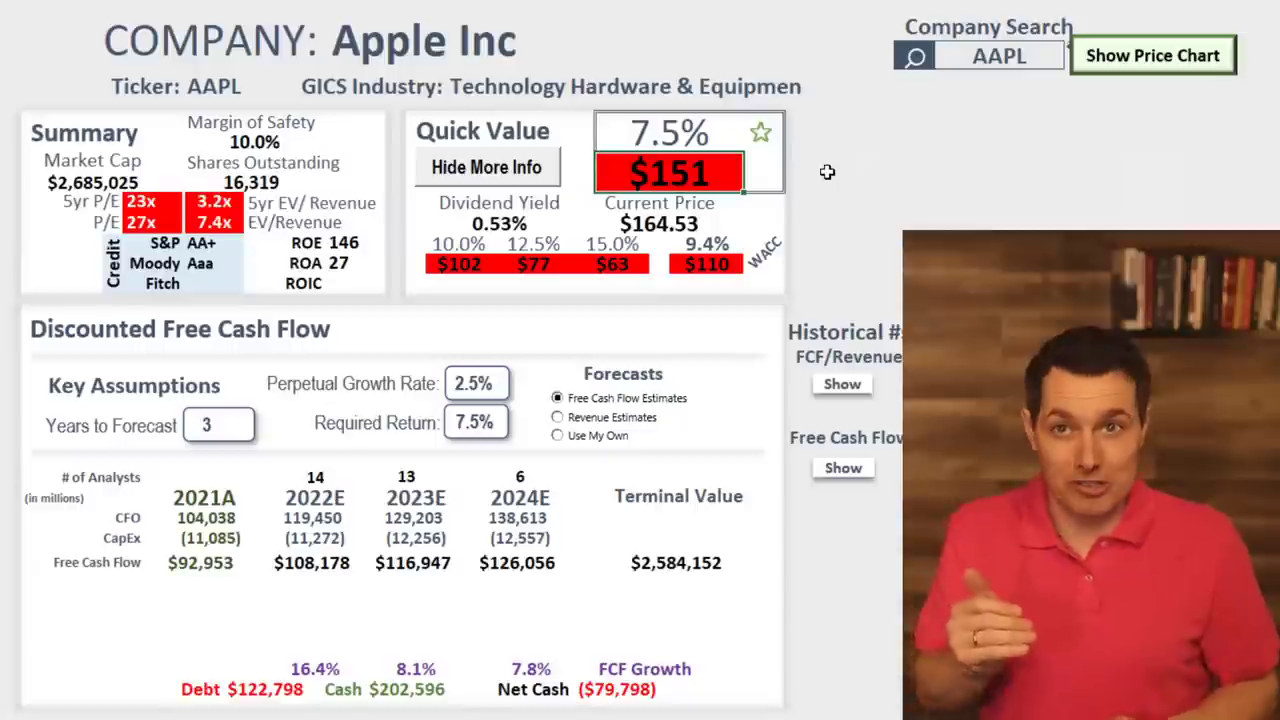
Load McDonald's by replacing the ticker in the company search with MCD.
{"action": "left_click", "coordinate": [998, 58]}
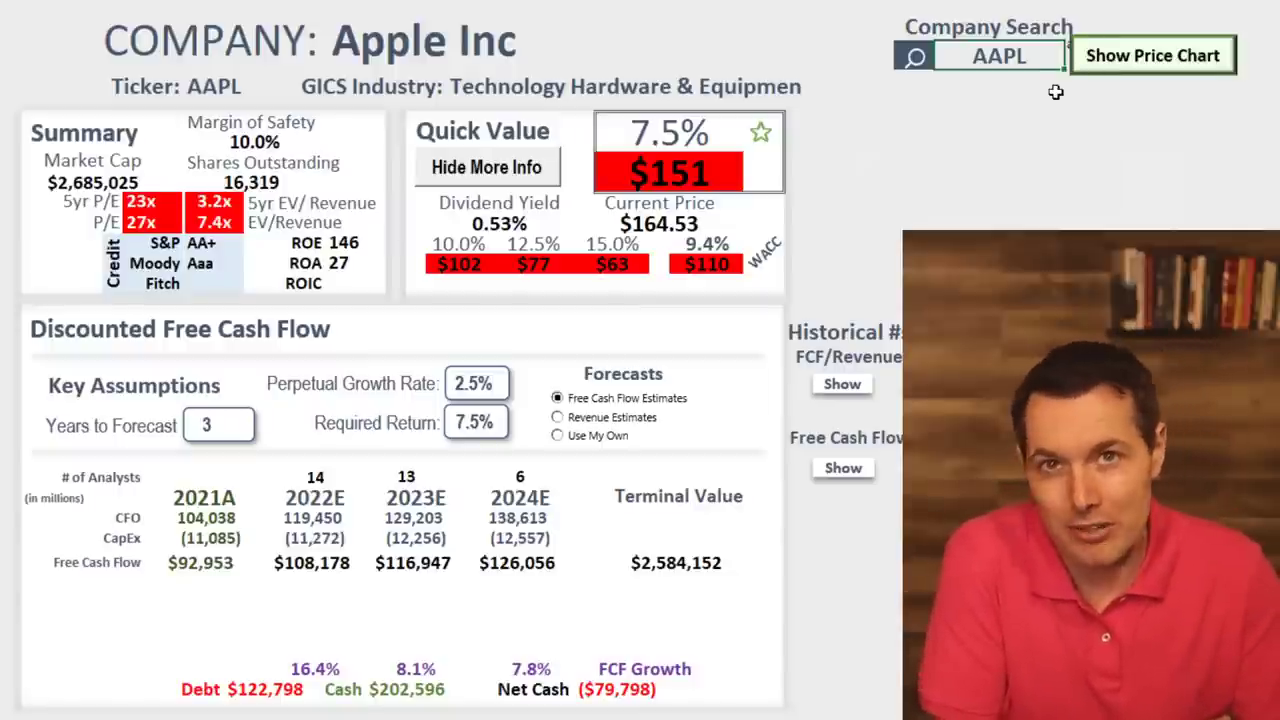
{"action": "left_click", "coordinate": [1040, 58]}
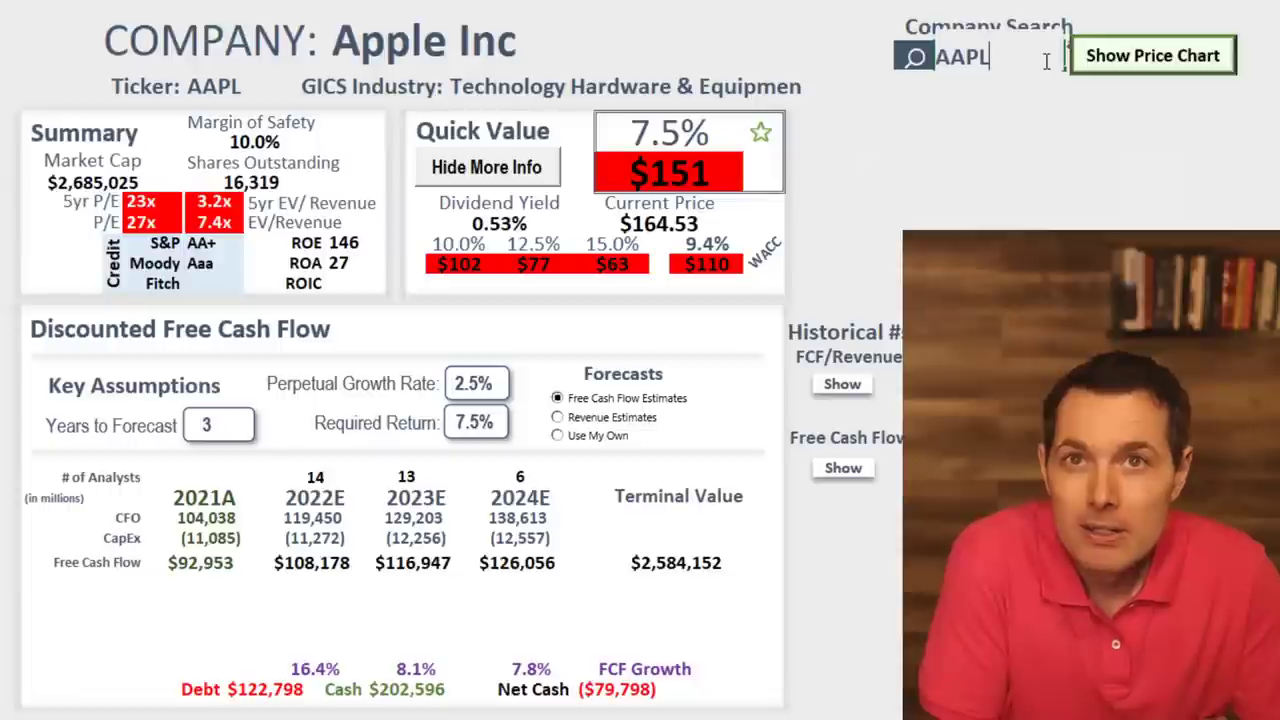
{"action": "key", "text": "BackSpace"}
{"action": "key", "text": "BackSpace"}
{"action": "key", "text": "BackSpace"}
{"action": "key", "text": "BackSpace"}
{"action": "type", "text": "MC"}
{"action": "key", "text": "Return"}
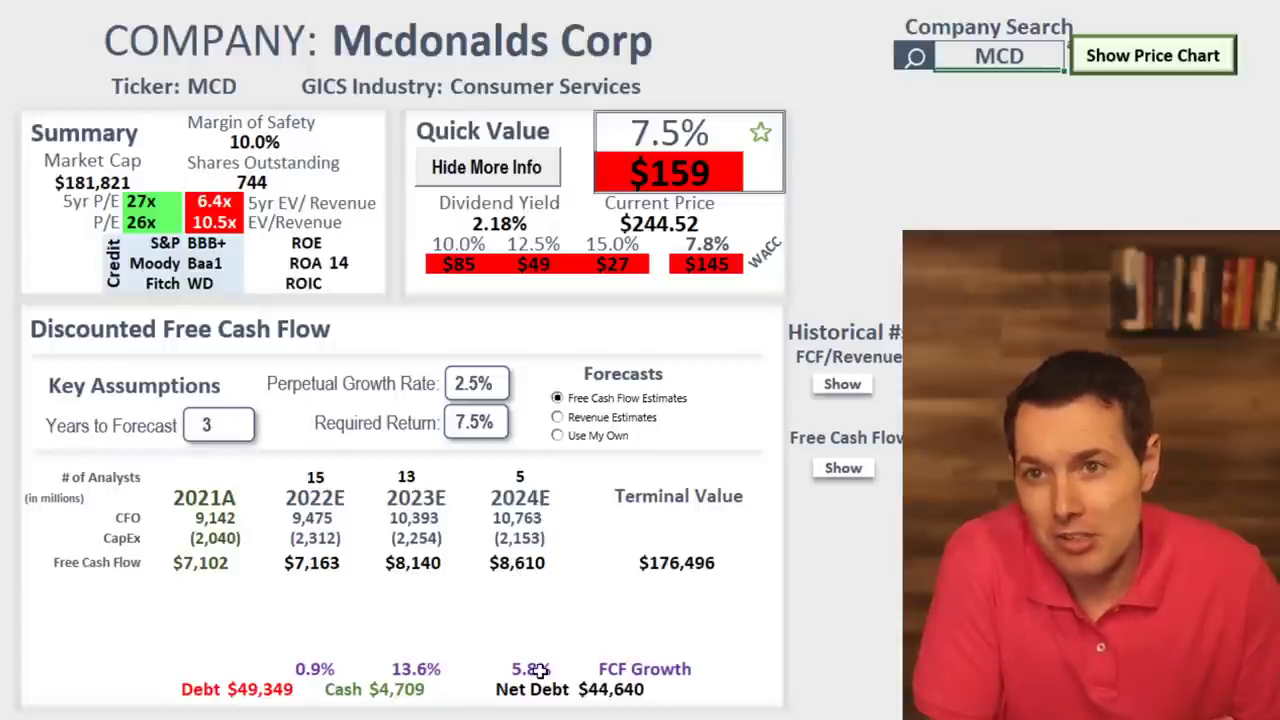
Examine McDonald's FCF growth, its free cash flow from 2021A to 2024E and the number of analysts.
{"action": "mouse_move", "coordinate": [540, 668]}
{"action": "left_mouse_down"}
{"action": "mouse_move", "coordinate": [257, 671]}
{"action": "mouse_move", "coordinate": [520, 651]}
{"action": "mouse_move", "coordinate": [532, 670]}
{"action": "left_mouse_up"}
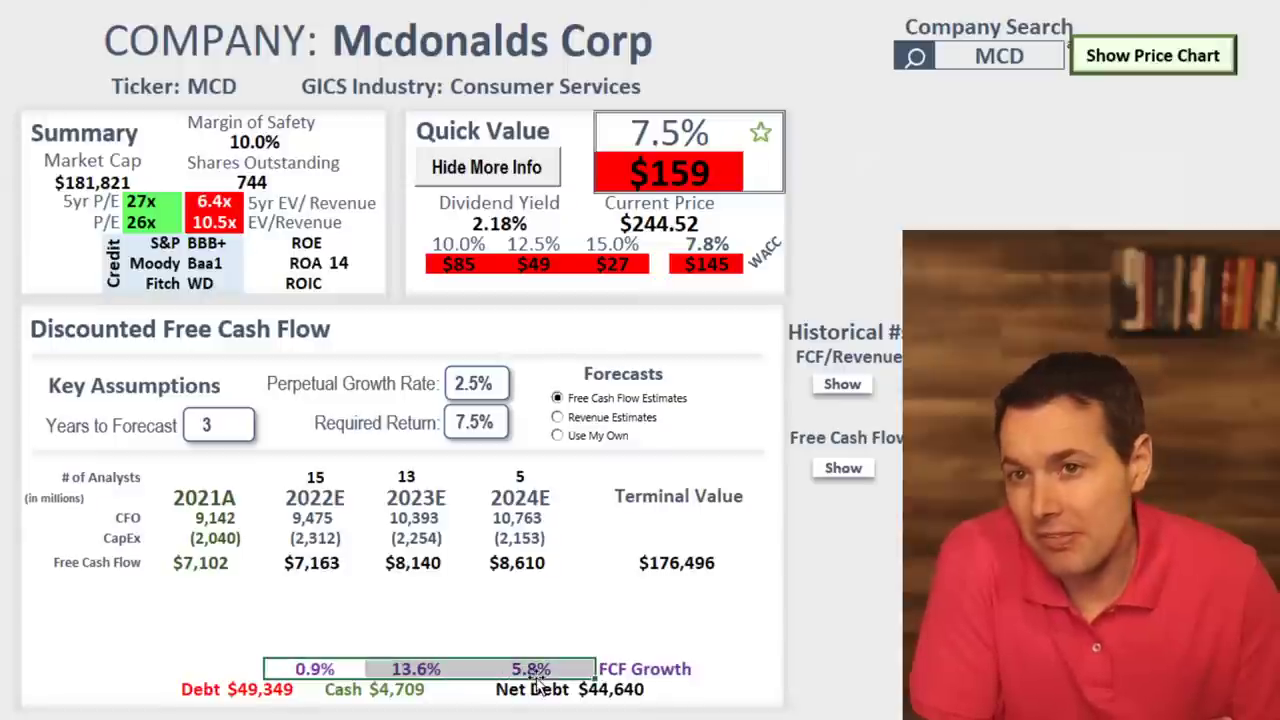
{"action": "left_click", "coordinate": [534, 668]}
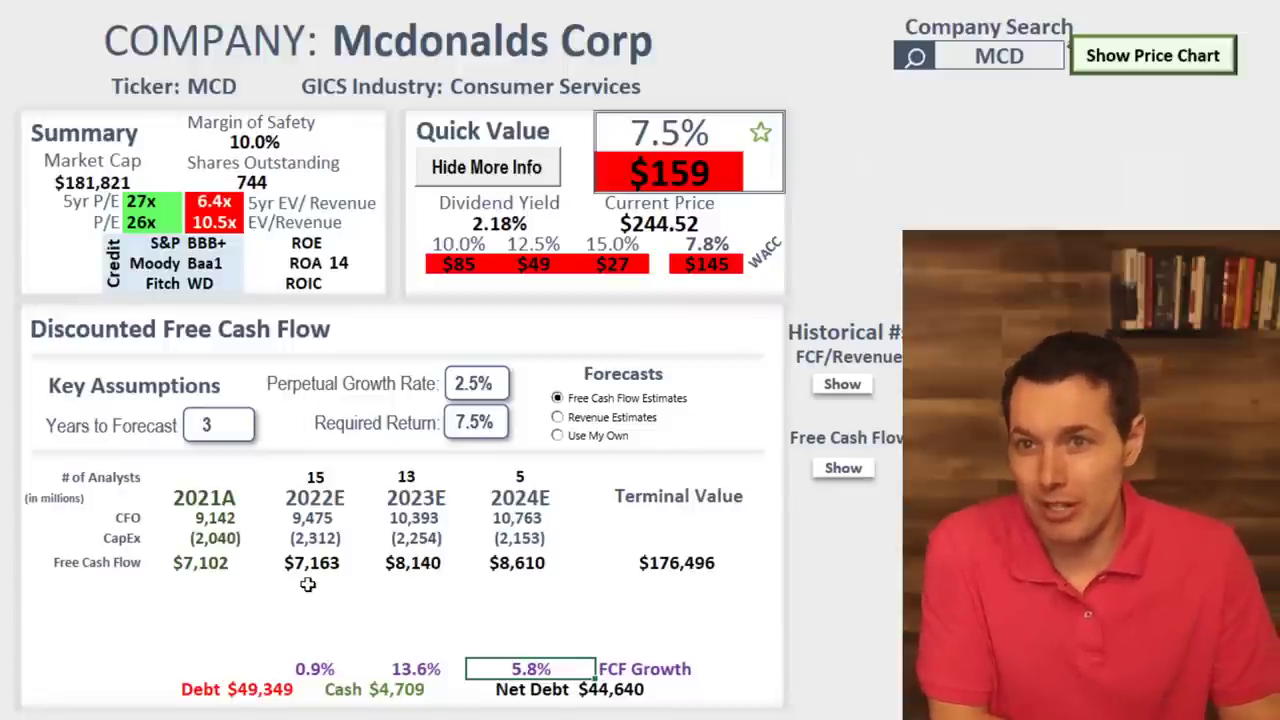
{"action": "left_click_drag", "start_coordinate": [182, 560], "coordinate": [496, 587]}
{"action": "left_click", "coordinate": [490, 565]}
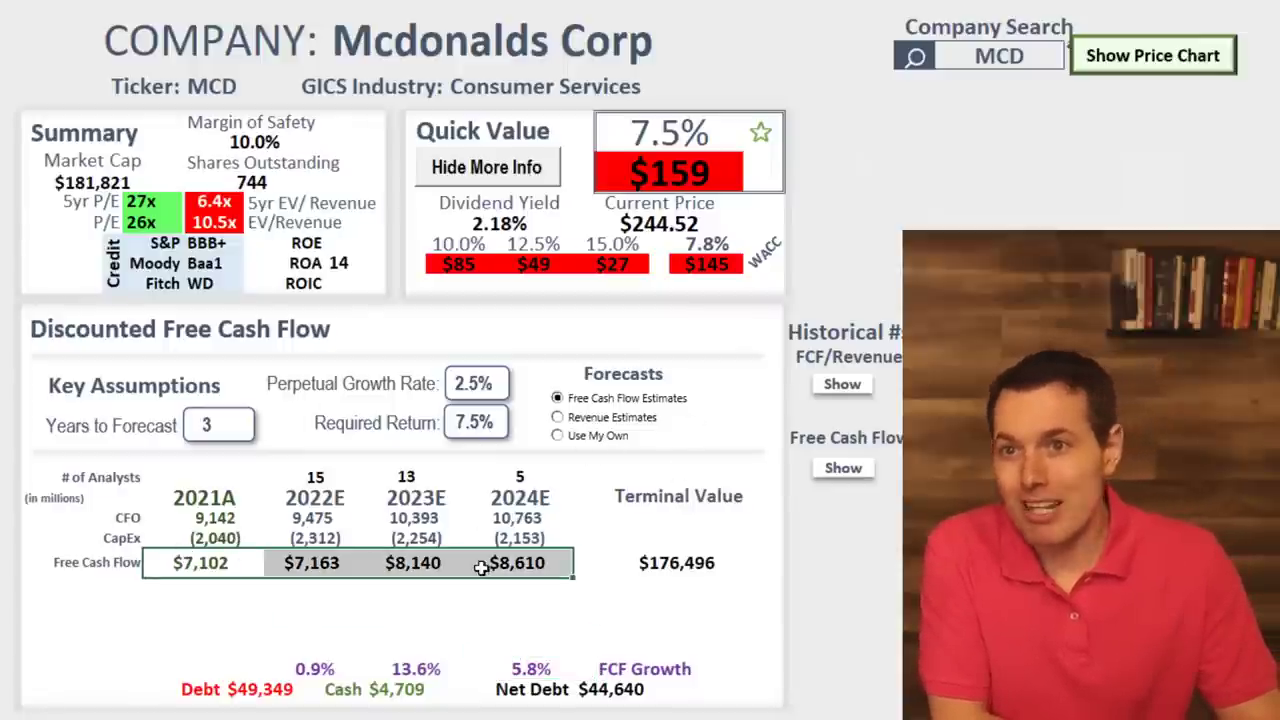
{"action": "left_click_drag", "start_coordinate": [519, 477], "coordinate": [318, 480]}
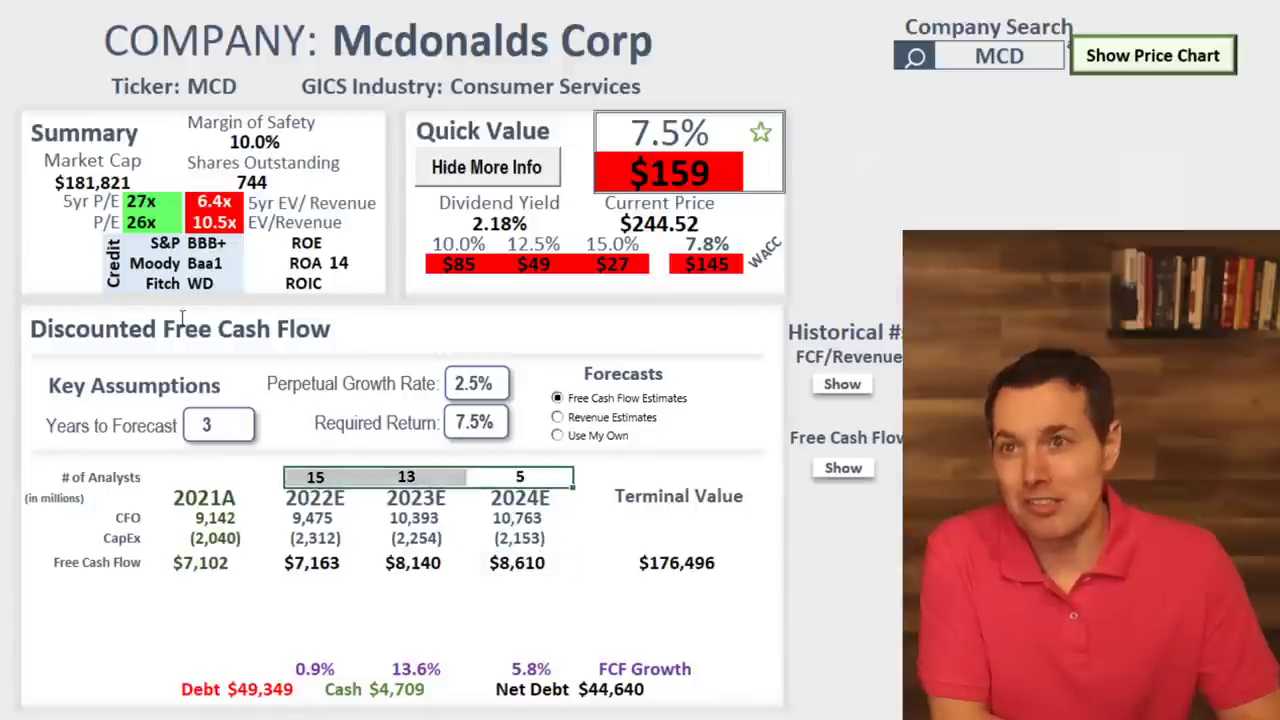
Check McDonald's P/E and compare its quick value and value at WACC with the current price.
{"action": "left_click", "coordinate": [136, 222]}
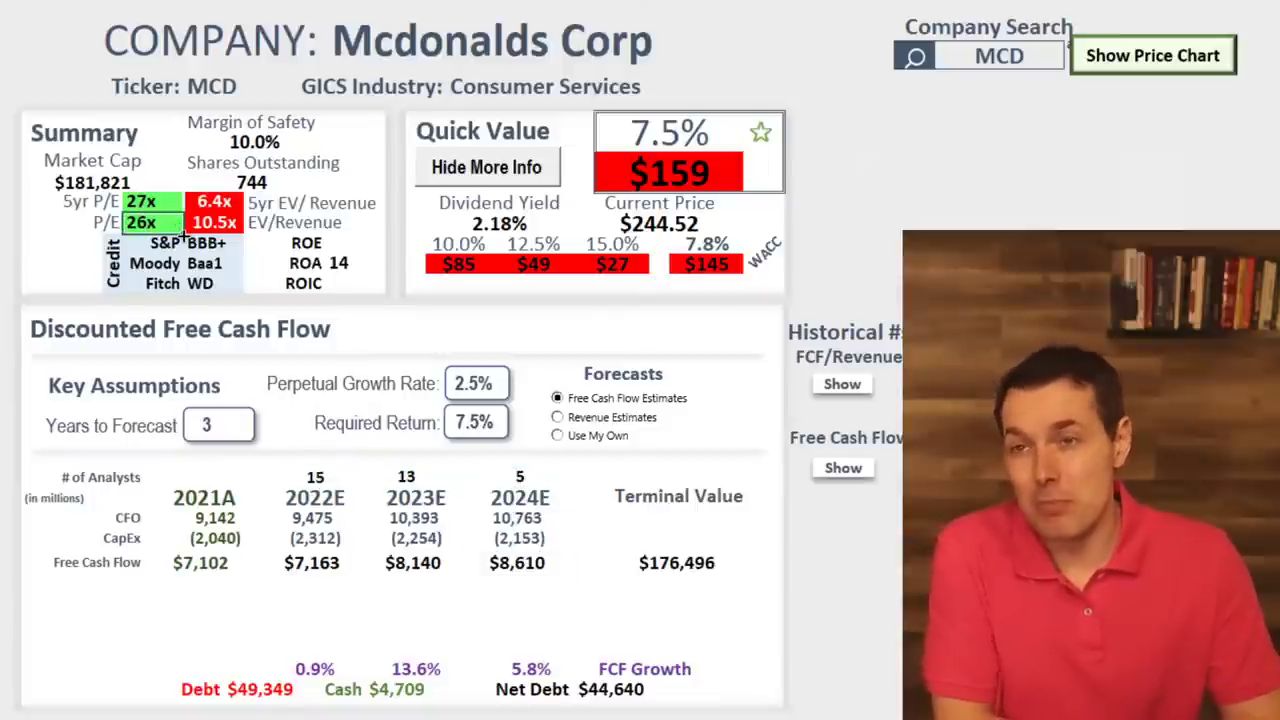
{"action": "left_click_drag", "start_coordinate": [708, 165], "coordinate": [684, 134]}
{"action": "left_click", "coordinate": [678, 226]}
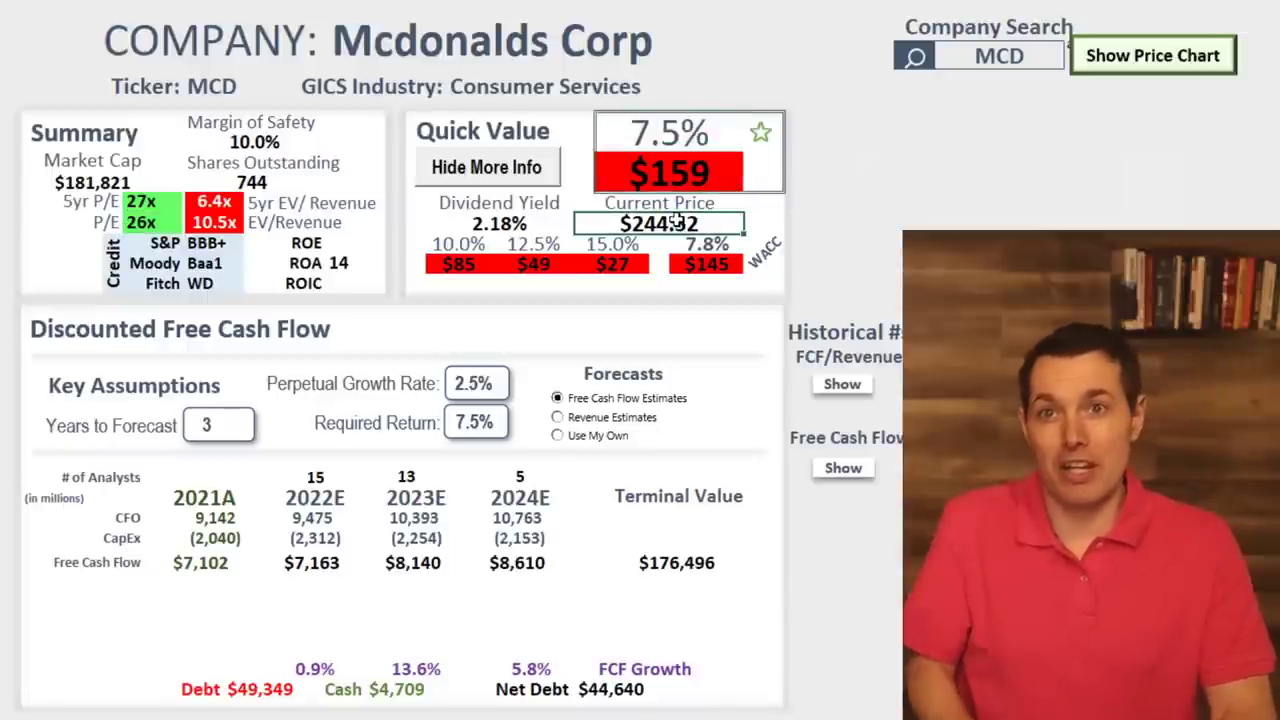
{"action": "left_click_drag", "start_coordinate": [705, 245], "coordinate": [777, 270]}
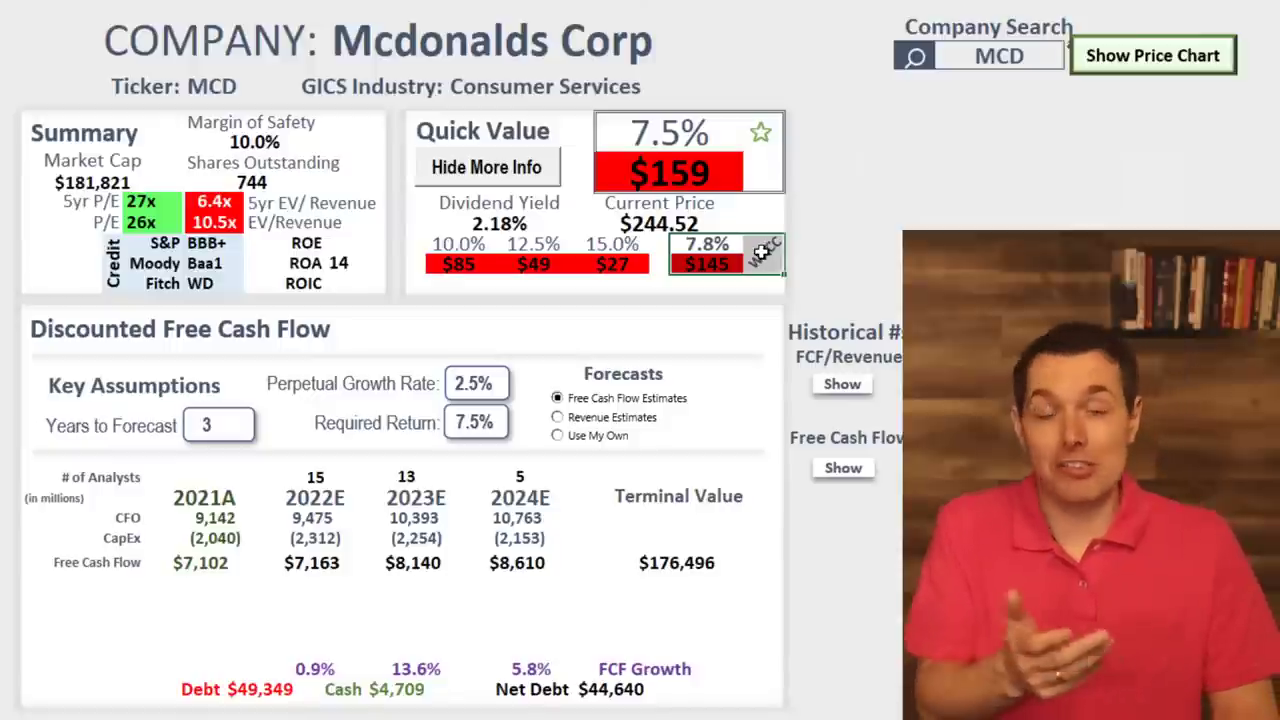
Load IBM by replacing the ticker in the company search with IBM.
{"action": "left_click", "coordinate": [972, 82]}
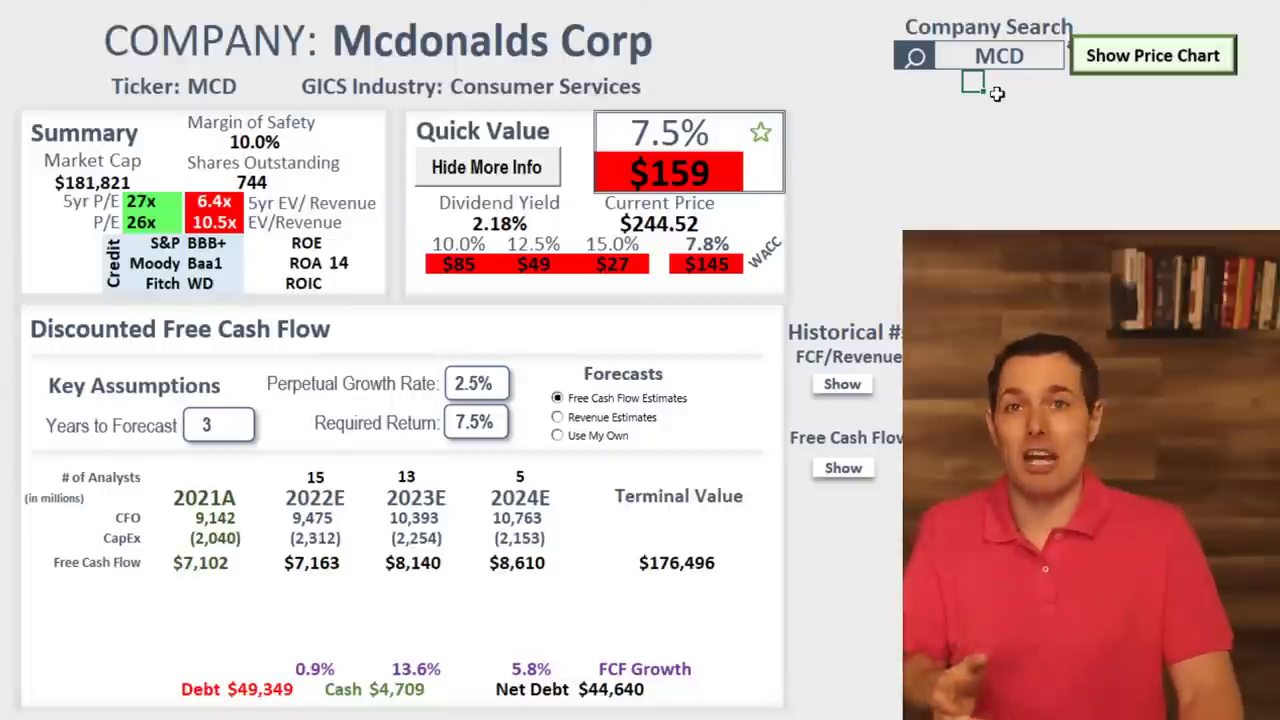
{"action": "left_click", "coordinate": [997, 58]}
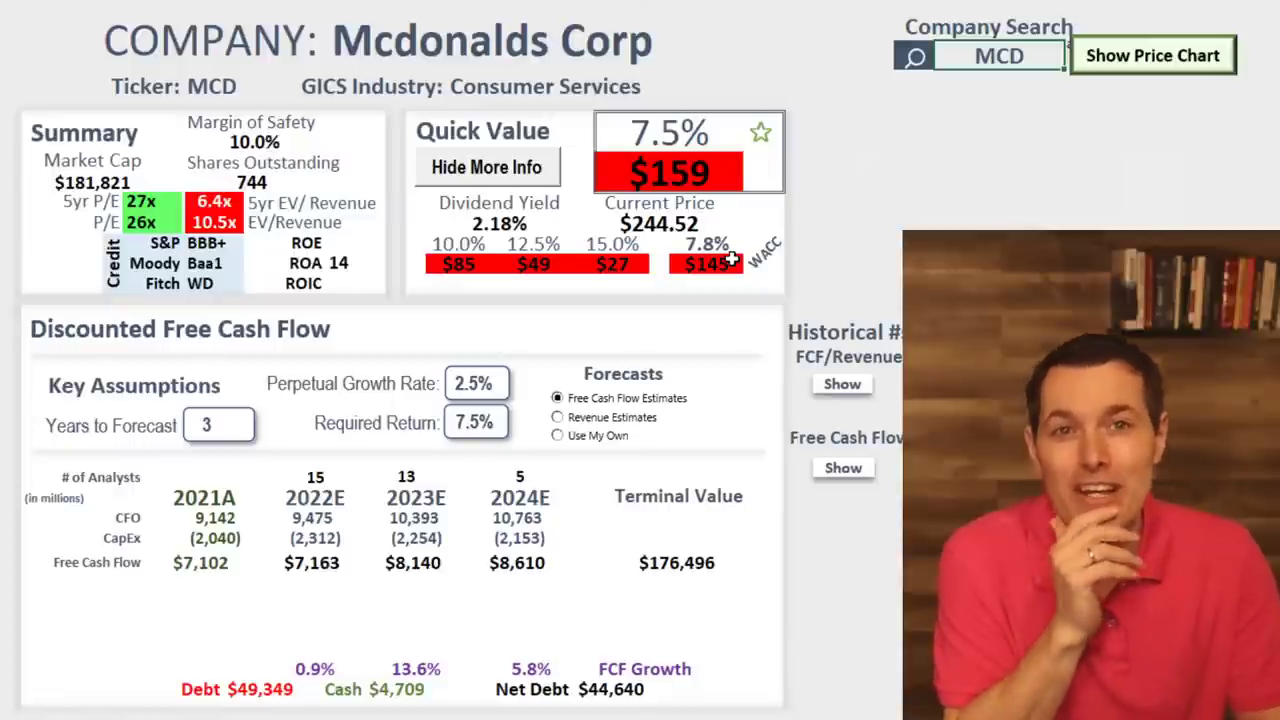
{"action": "left_click", "coordinate": [1038, 60]}
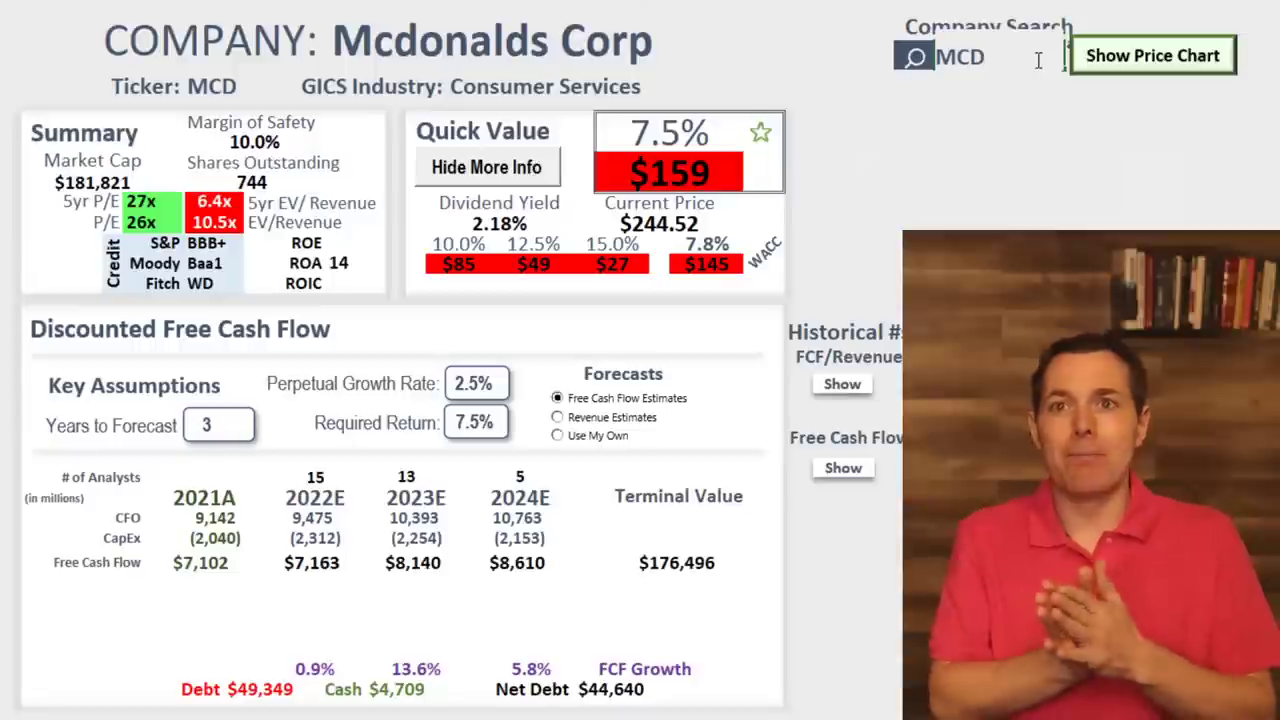
{"action": "key", "text": "BackSpace"}
{"action": "key", "text": "BackSpace"}
{"action": "key", "text": "BackSpace"}
{"action": "type", "text": "IBM"}
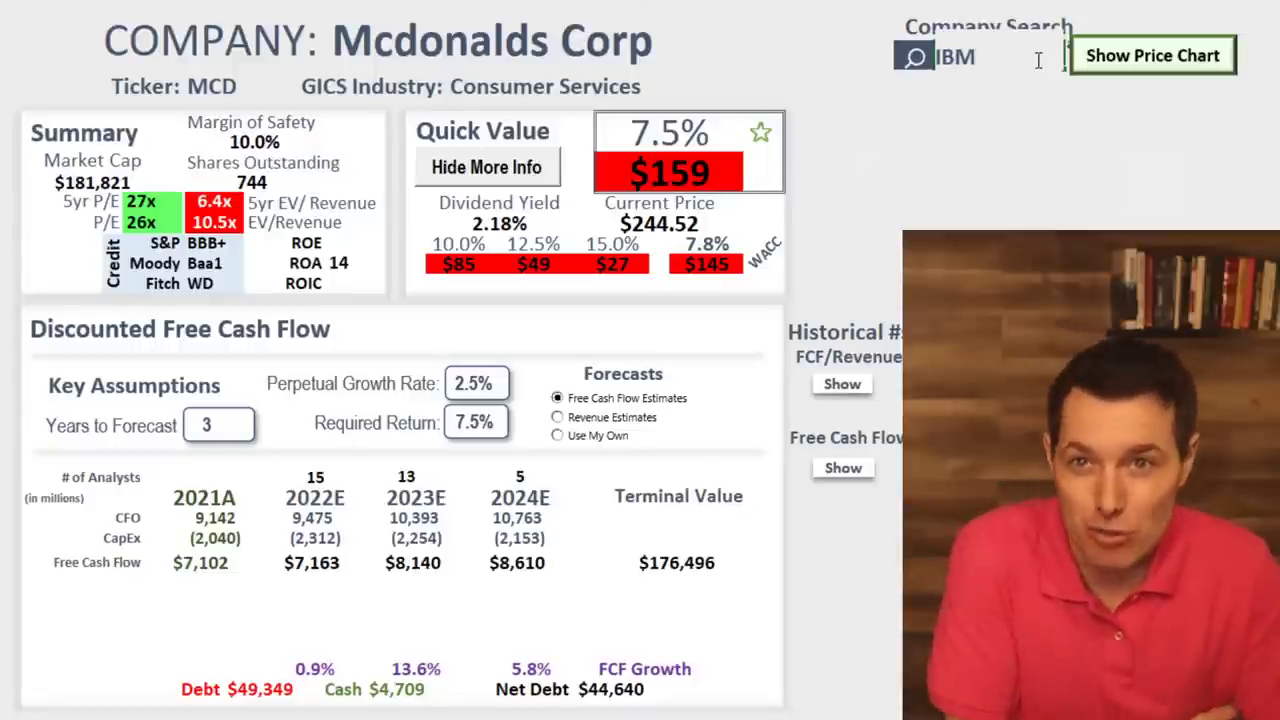
{"action": "key", "text": "Return"}
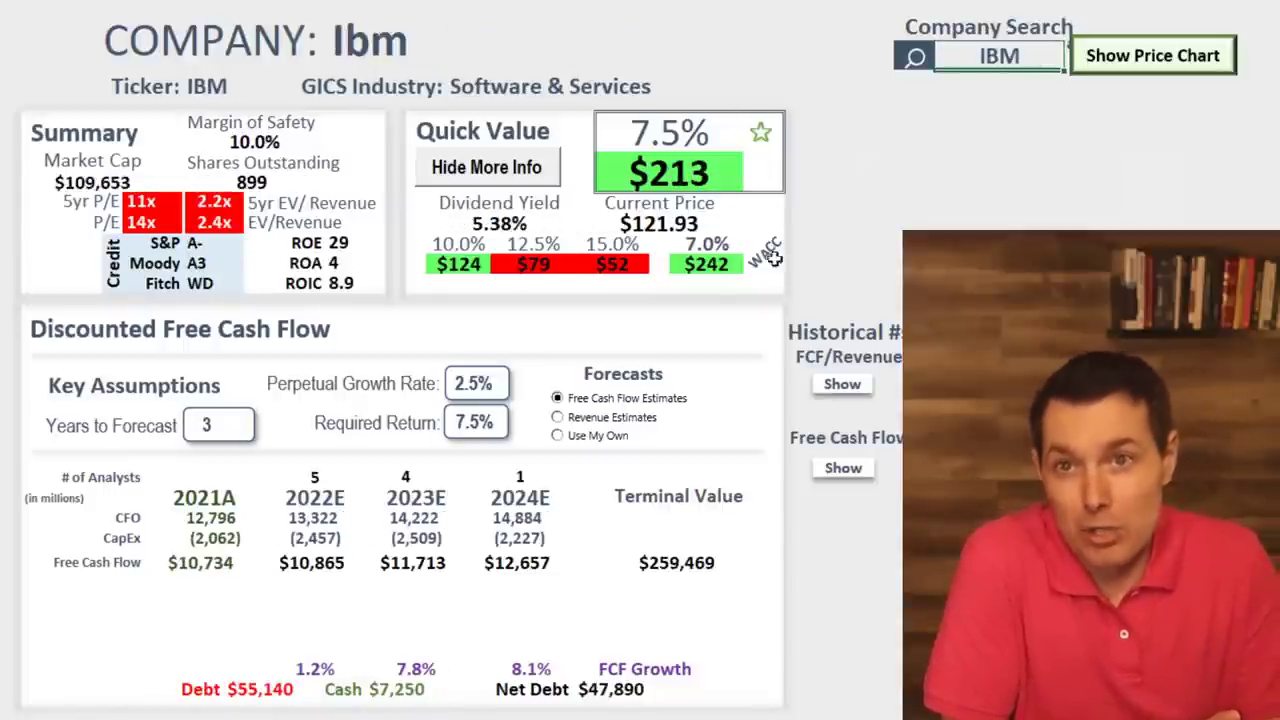
Check IBM's WACC and the share value it gives against the current price.
{"action": "left_click", "coordinate": [700, 246]}
{"action": "left_click_drag", "start_coordinate": [700, 246], "coordinate": [765, 265]}
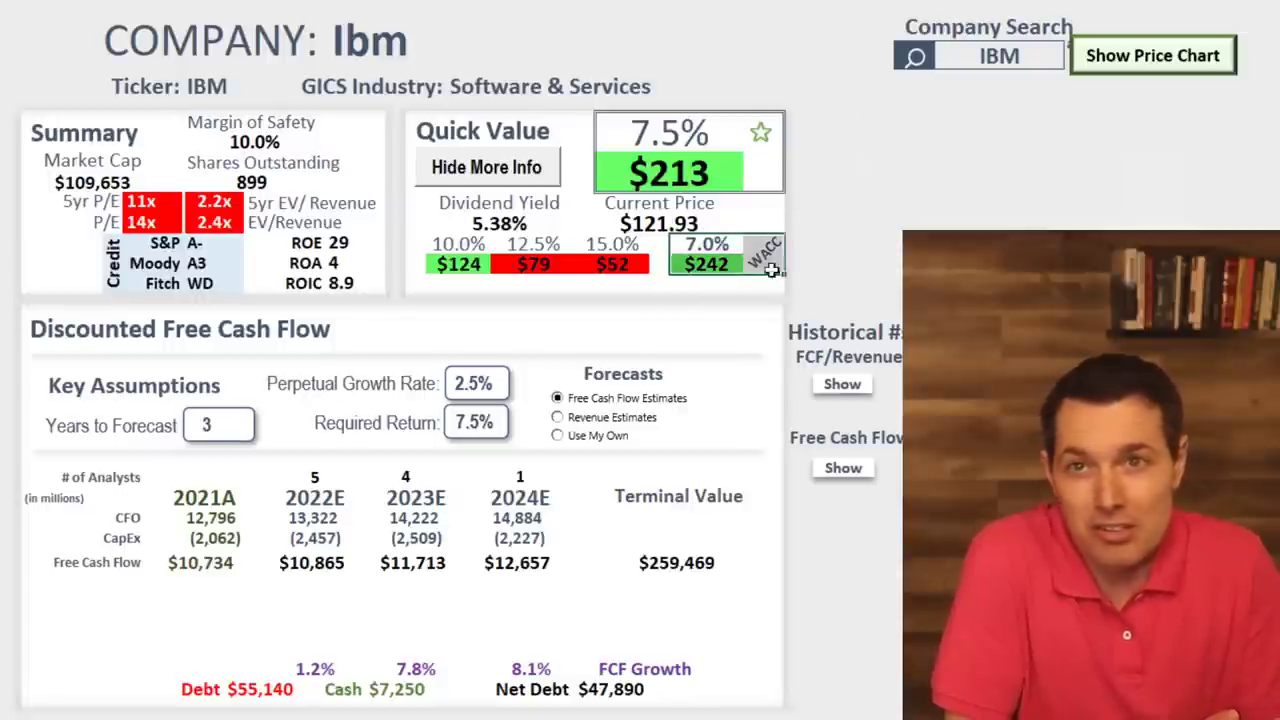
{"action": "key", "text": "Escape"}
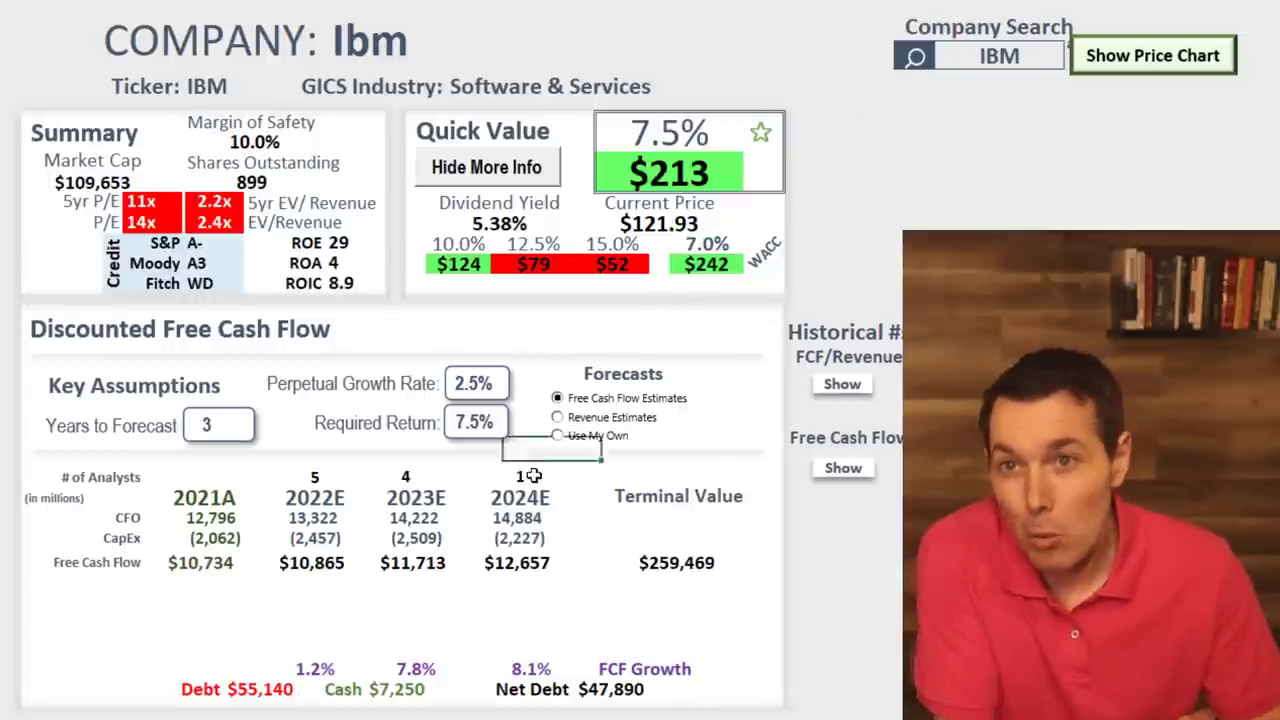
Check the number of analysts behind IBM's 2024E free cash flow estimate.
{"action": "double_click", "coordinate": [533, 476]}
{"action": "left_click", "coordinate": [549, 477]}
{"action": "left_click", "coordinate": [517, 563]}
{"action": "left_click", "coordinate": [527, 597]}
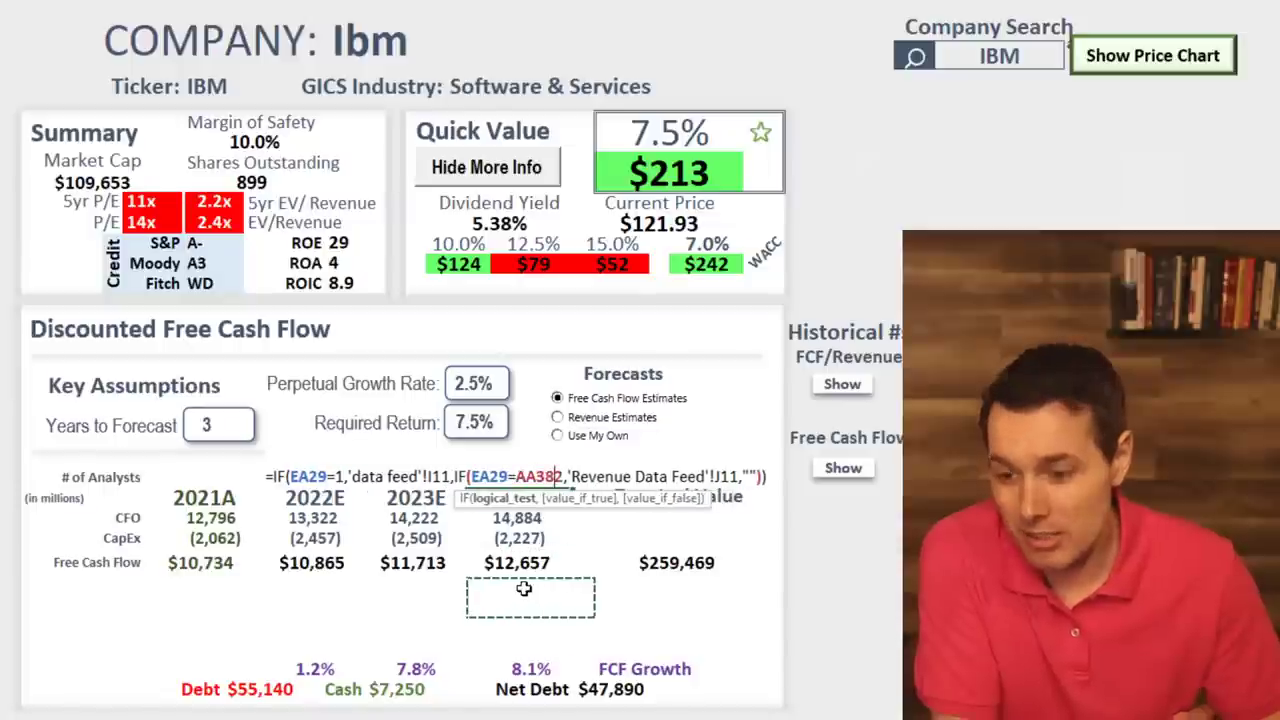
{"action": "key", "text": "Return"}
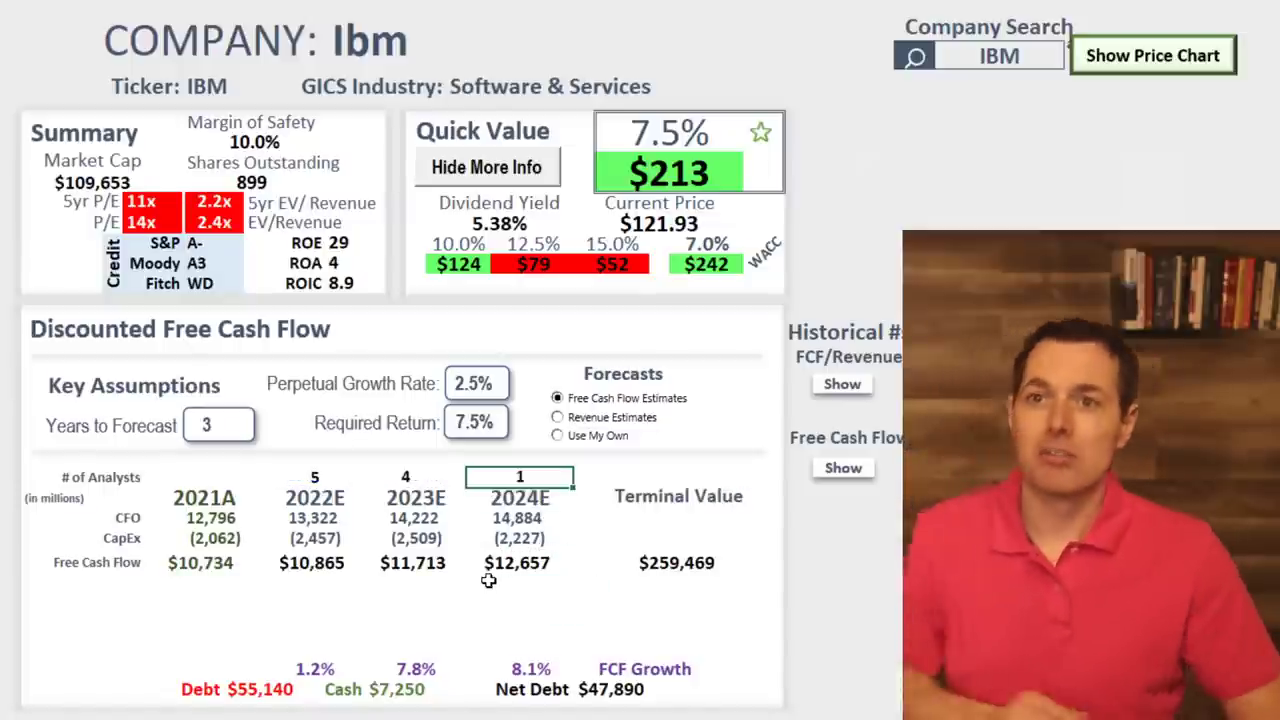
Examine IBM's free cash flow from 2021A to 2024E and its FCF growth for the forecast years.
{"action": "left_click", "coordinate": [515, 597]}
{"action": "left_click", "coordinate": [527, 565]}
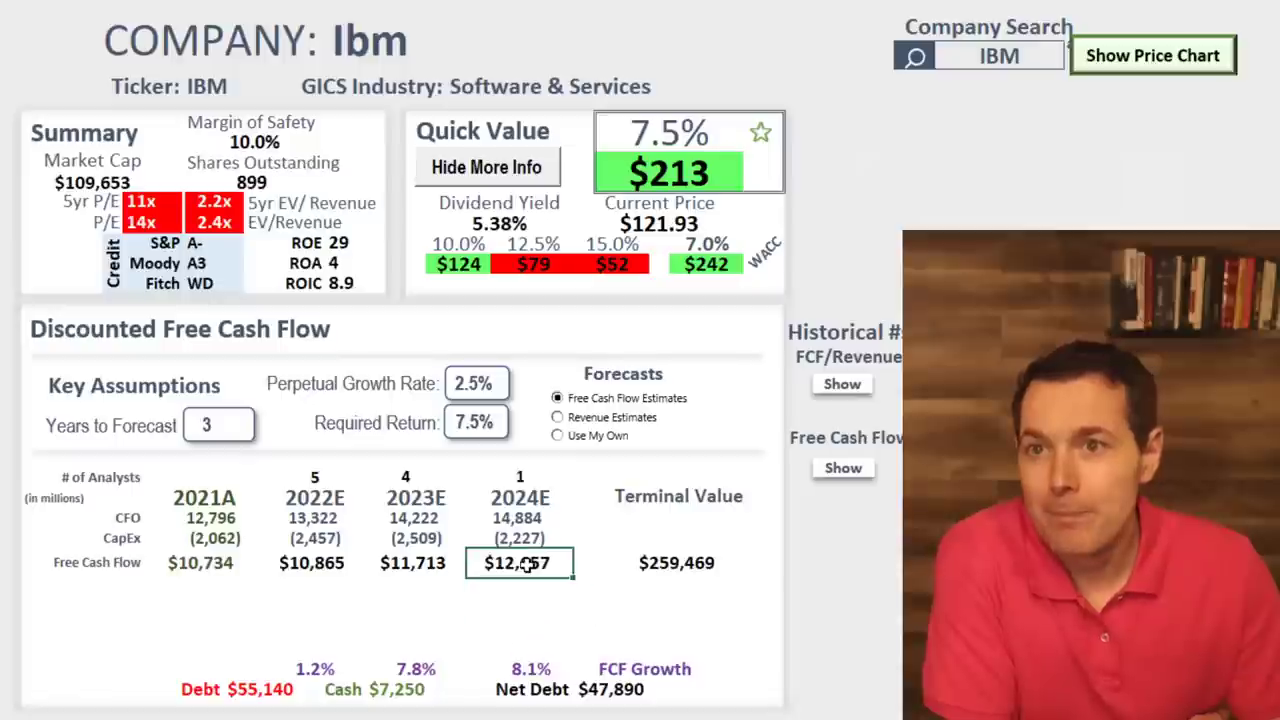
{"action": "left_click_drag", "start_coordinate": [527, 565], "coordinate": [483, 558]}
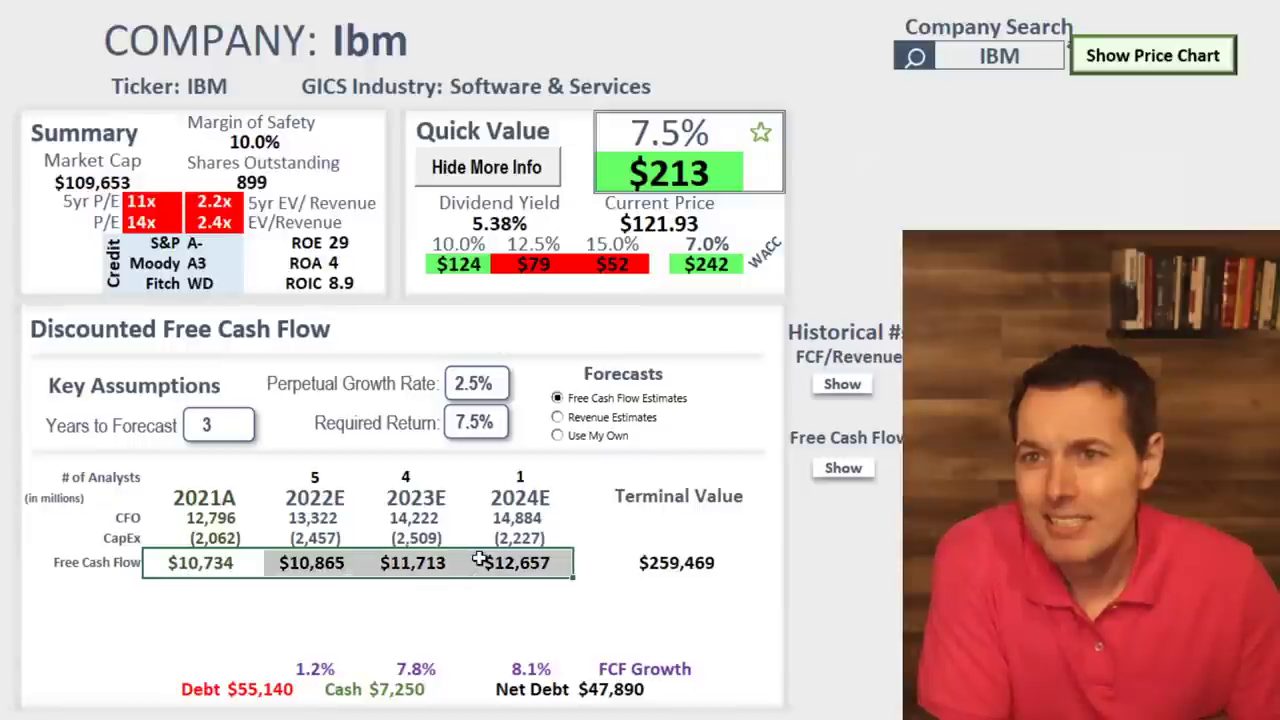
{"action": "left_click_drag", "start_coordinate": [562, 664], "coordinate": [310, 668]}
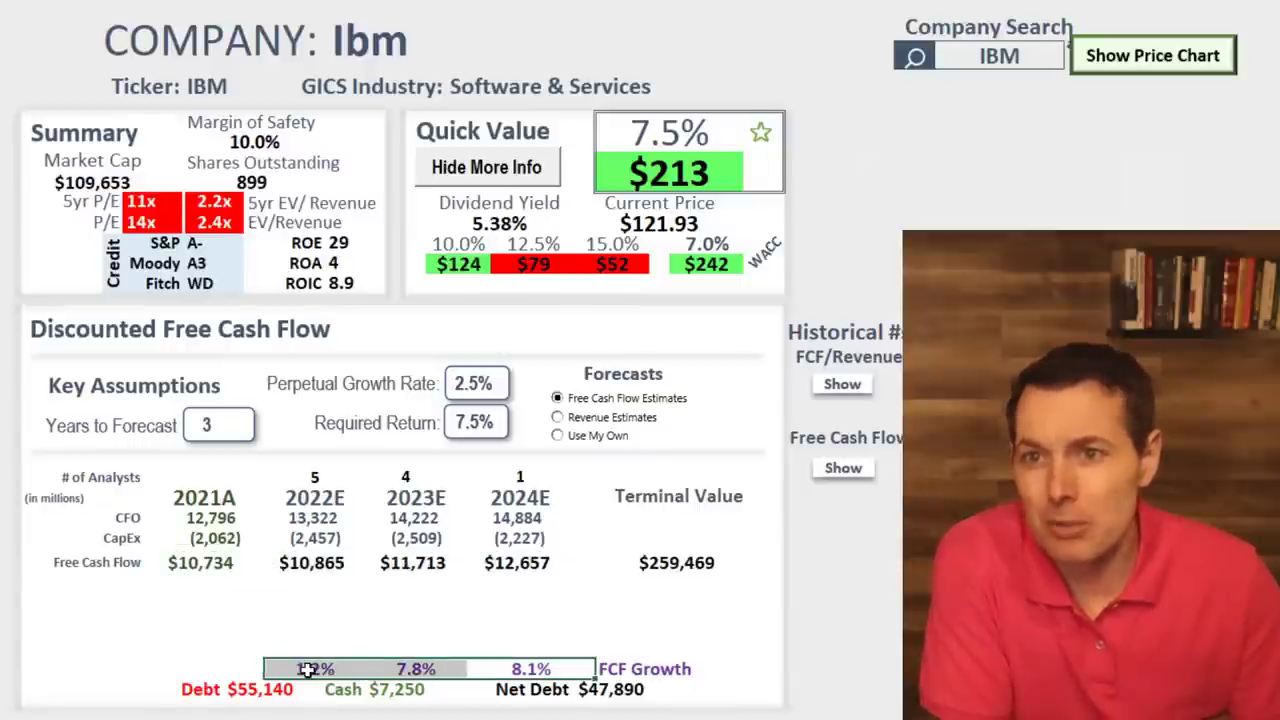
{"action": "left_click", "coordinate": [455, 590]}
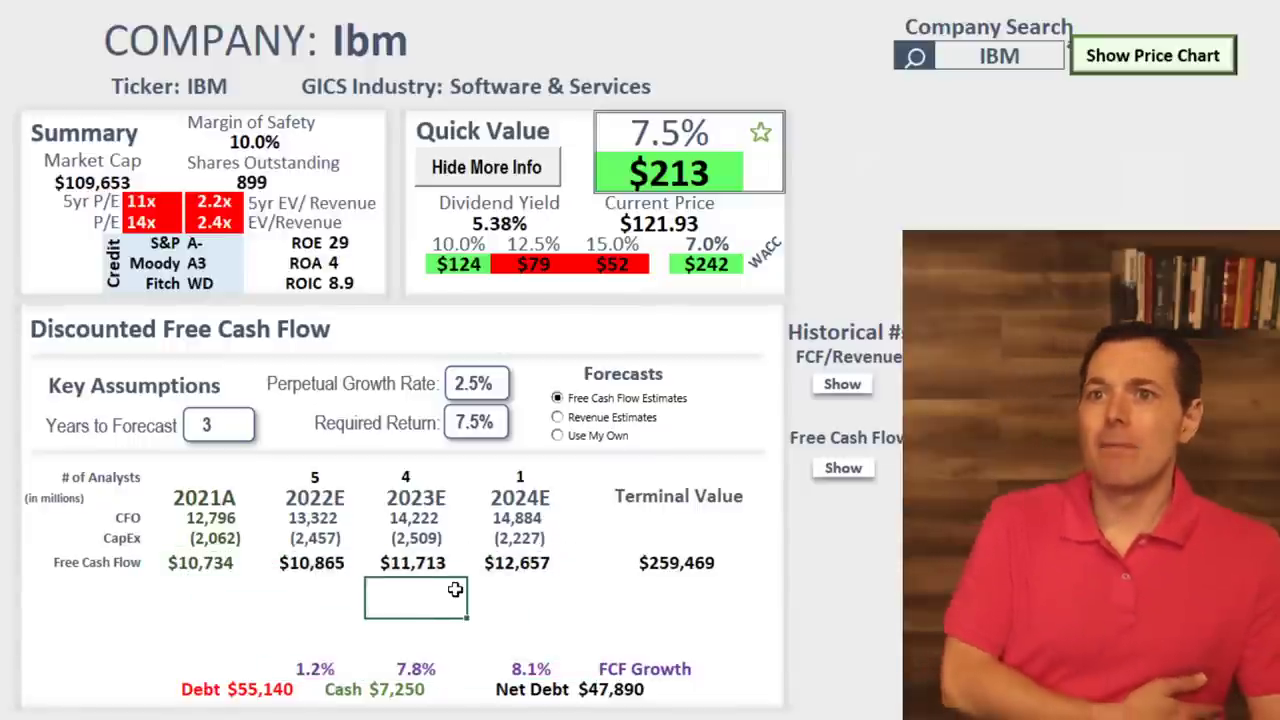
Compare IBM's current P/E with its 5-year average in the summary and on the Price to Earnings chart.
{"action": "left_click", "coordinate": [82, 222]}
{"action": "left_click_drag", "start_coordinate": [82, 222], "coordinate": [72, 212]}
{"action": "left_click", "coordinate": [60, 200]}
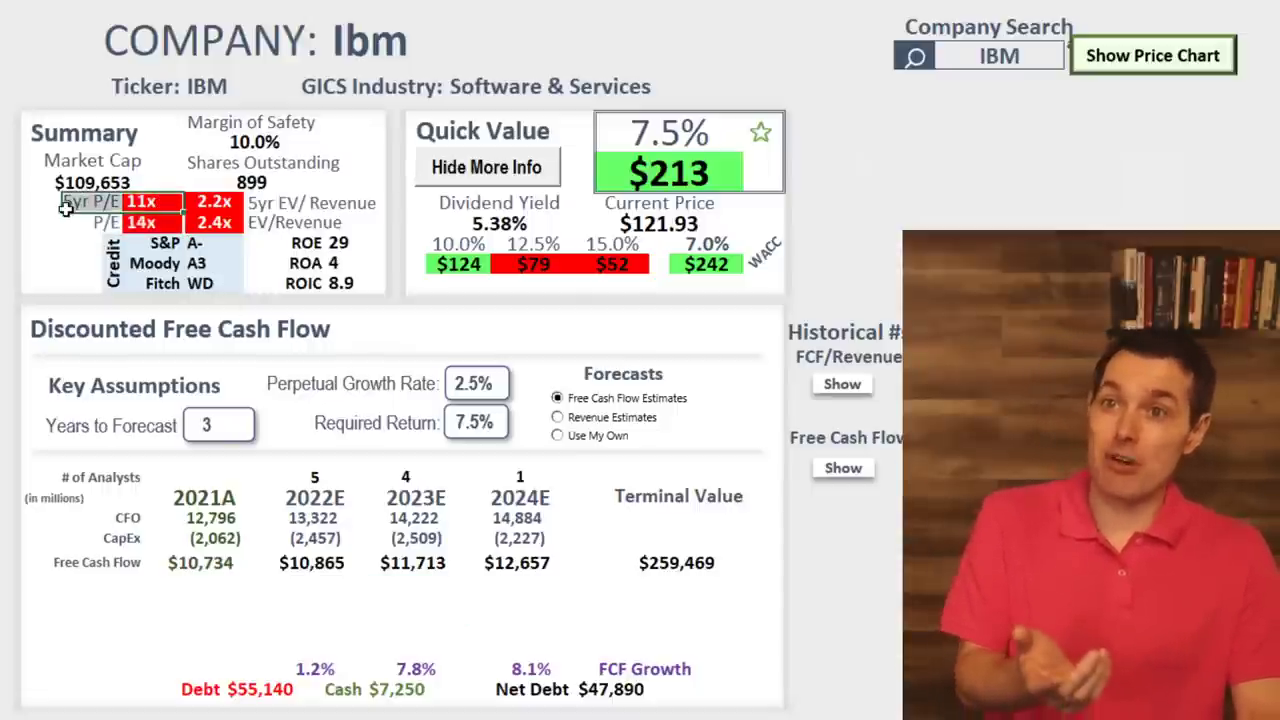
{"action": "left_click", "coordinate": [457, 591]}
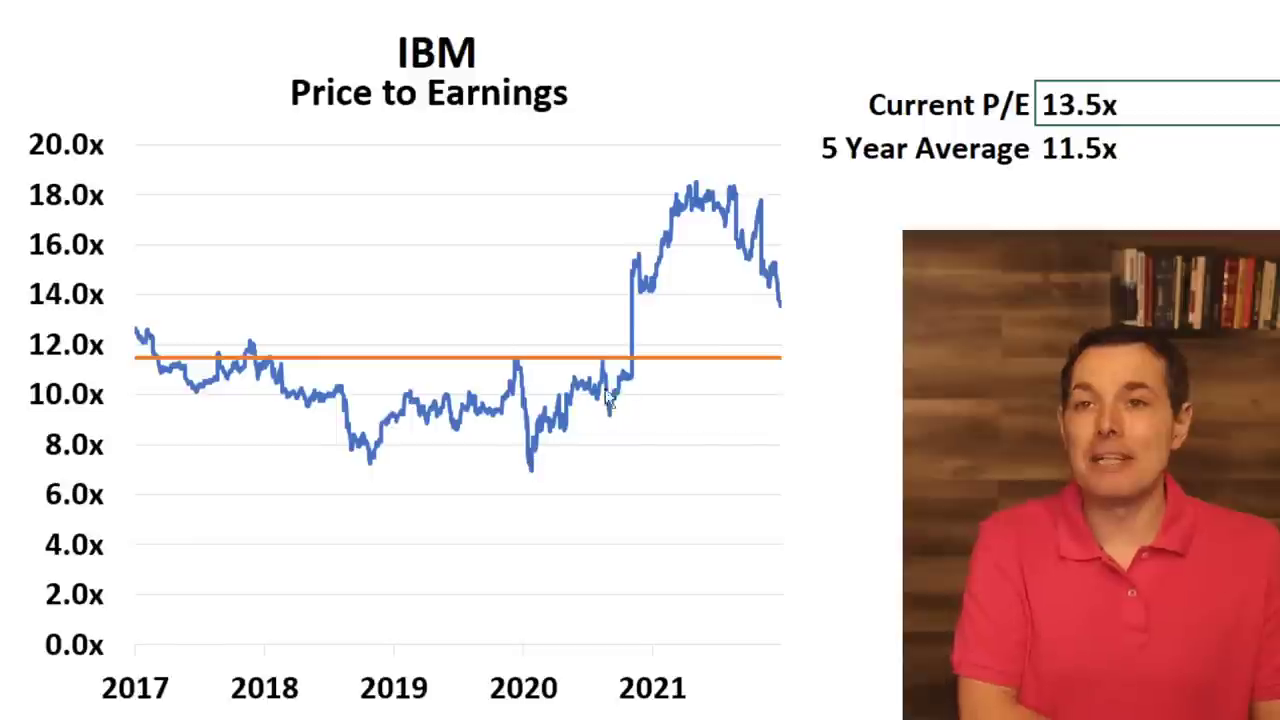
{"action": "mouse_move", "coordinate": [780, 302]}
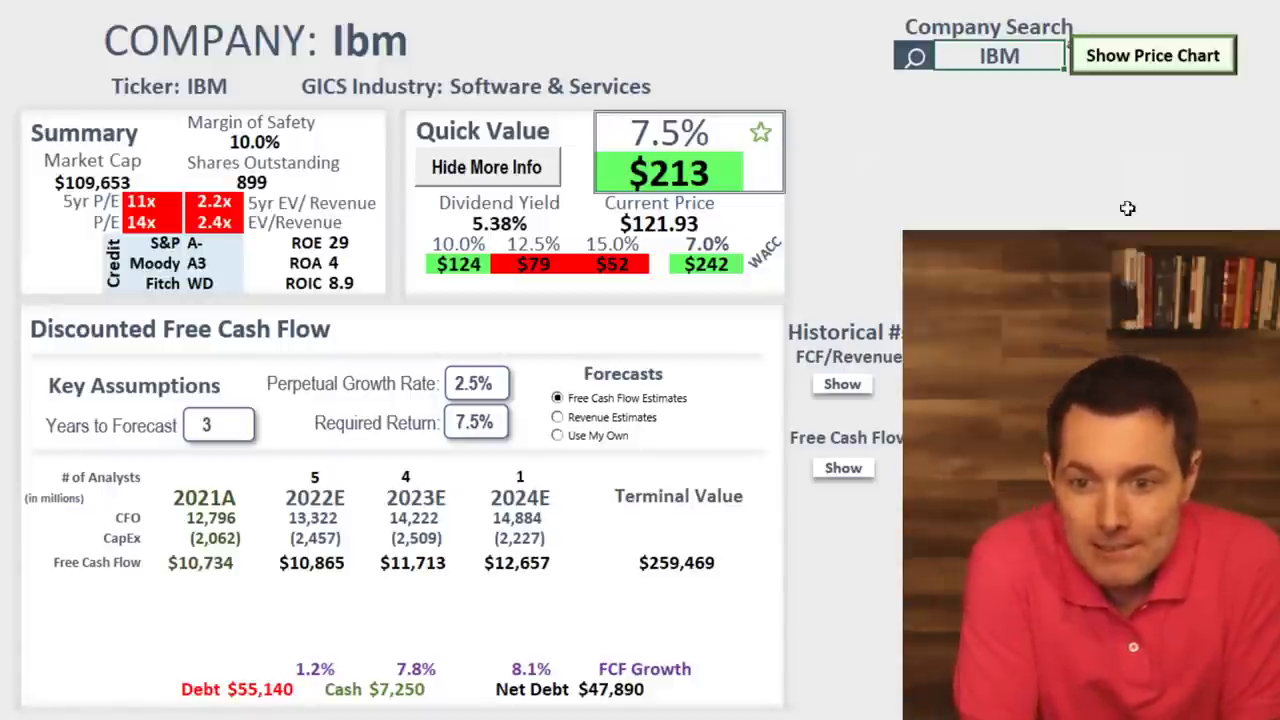
Load SoFi by replacing the ticker in the company search with SOFI.
{"action": "left_click", "coordinate": [1049, 57]}
{"action": "key", "text": "BackSpace"}
{"action": "key", "text": "BackSpace"}
{"action": "key", "text": "BackSpace"}
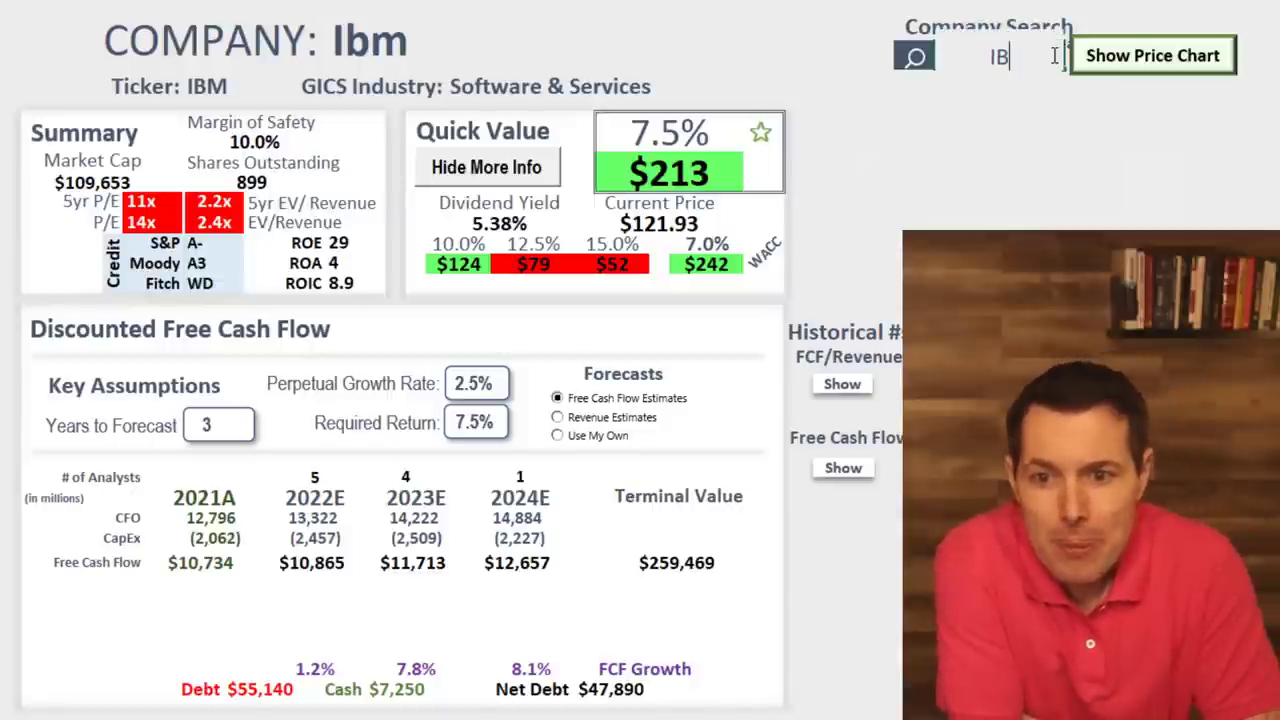
{"action": "type", "text": "SOFI"}
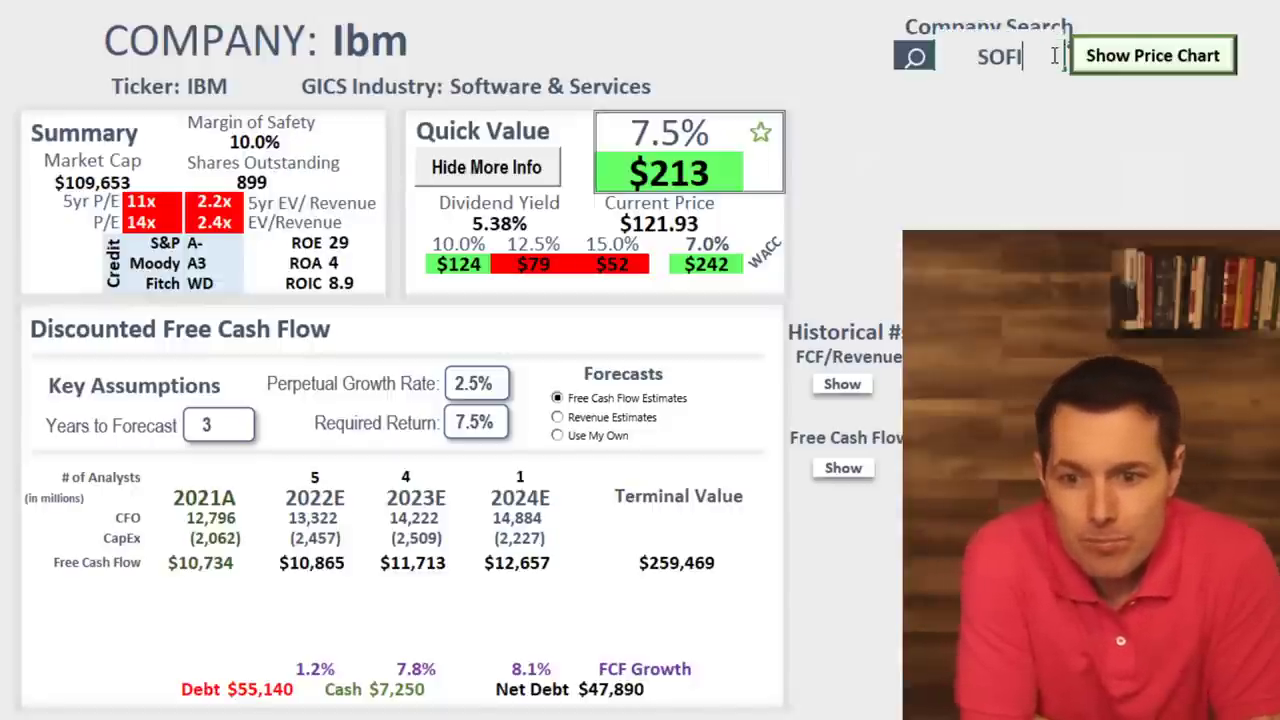
{"action": "key", "text": "Return"}
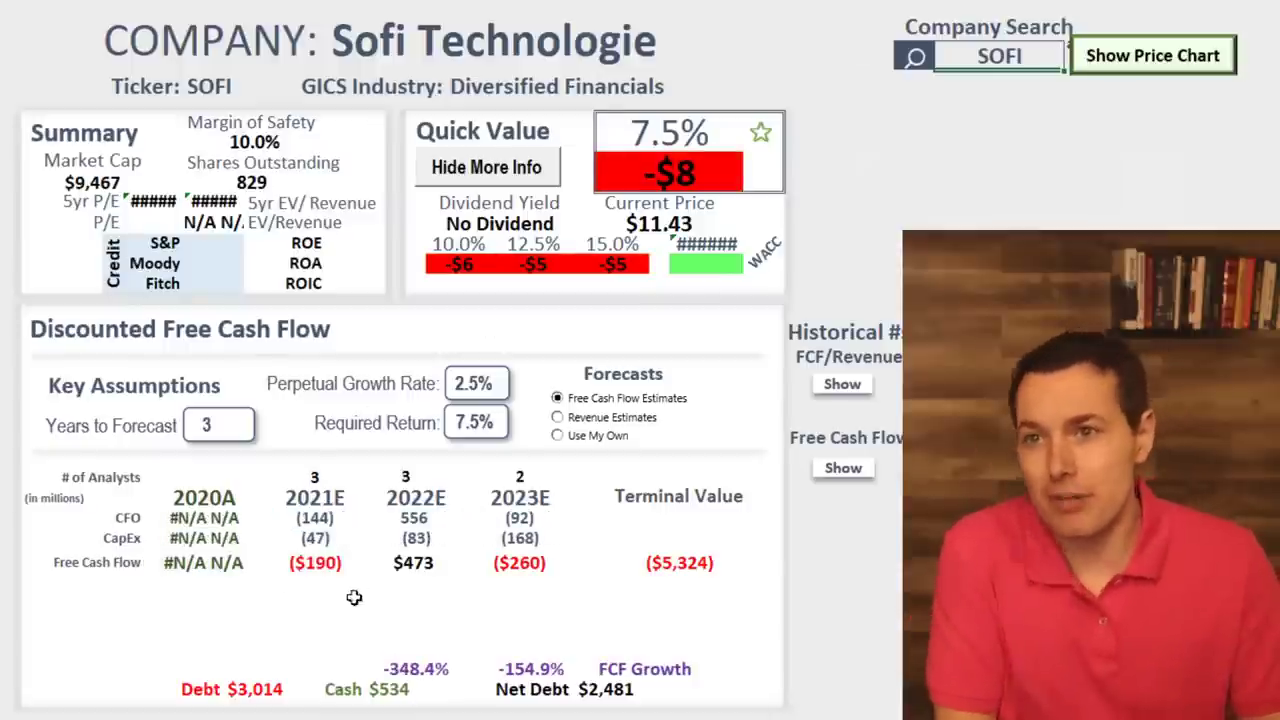
Check SoFi's Price to Book Value chart and examine its 2022E and 2023E free cash flow and number of analysts.
{"action": "key", "text": "ctrl+Page_Down"}
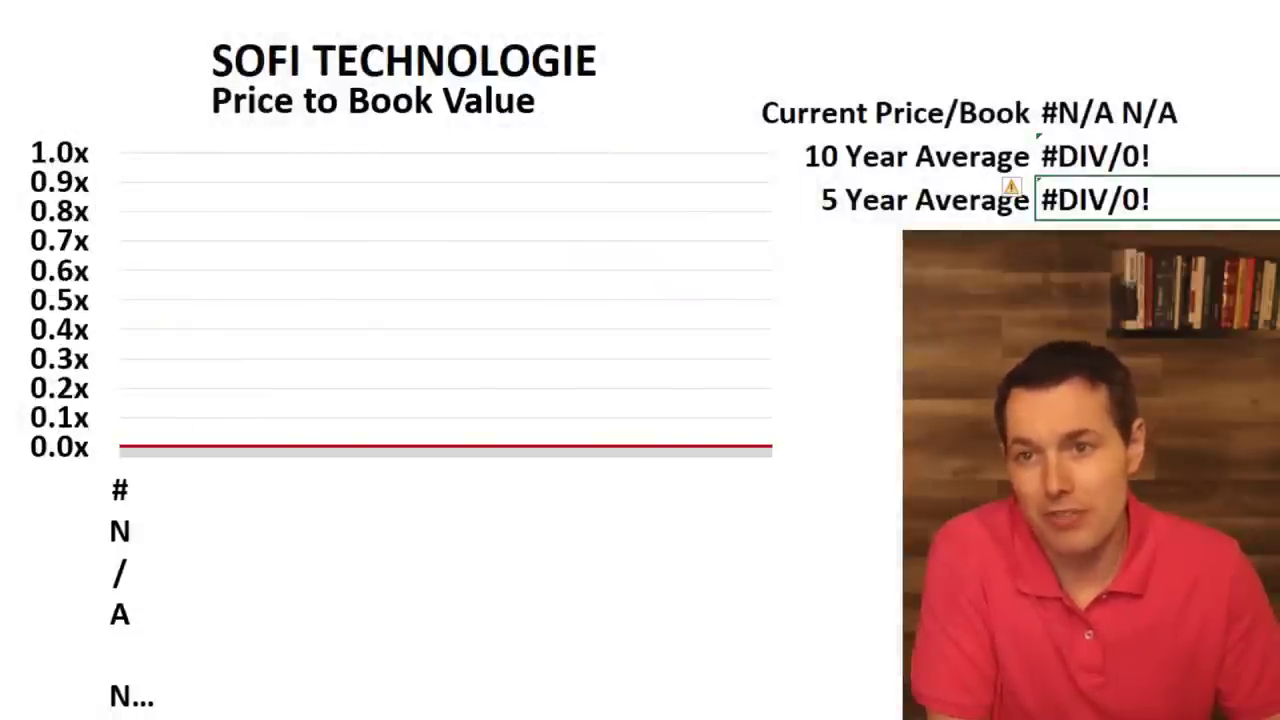
{"action": "key", "text": "ctrl+Page_Up"}
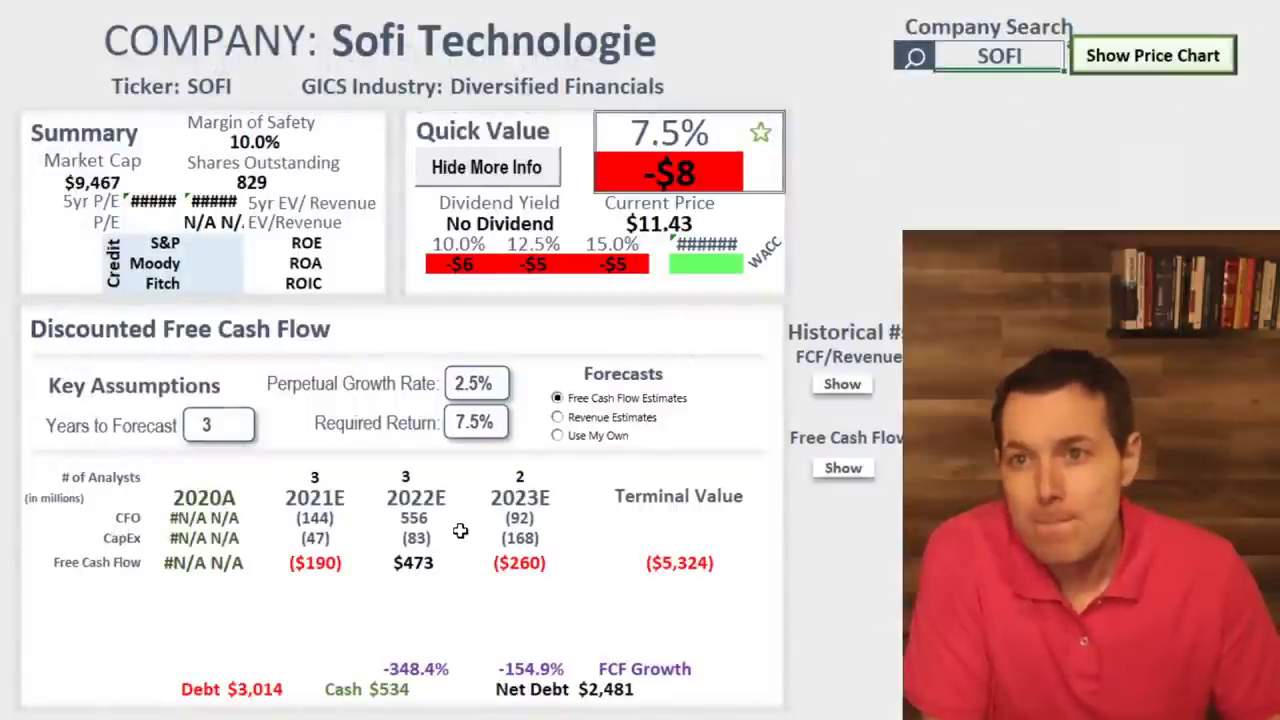
{"action": "left_click", "coordinate": [413, 565]}
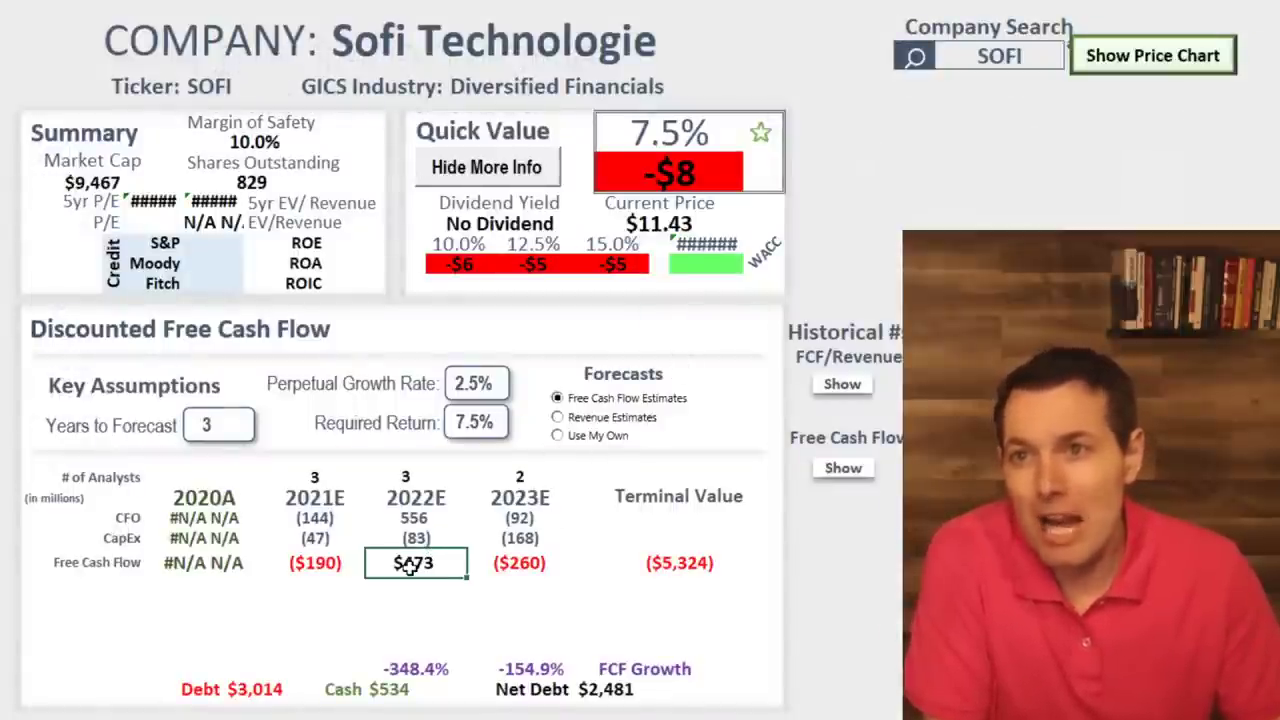
{"action": "left_click", "coordinate": [515, 565]}
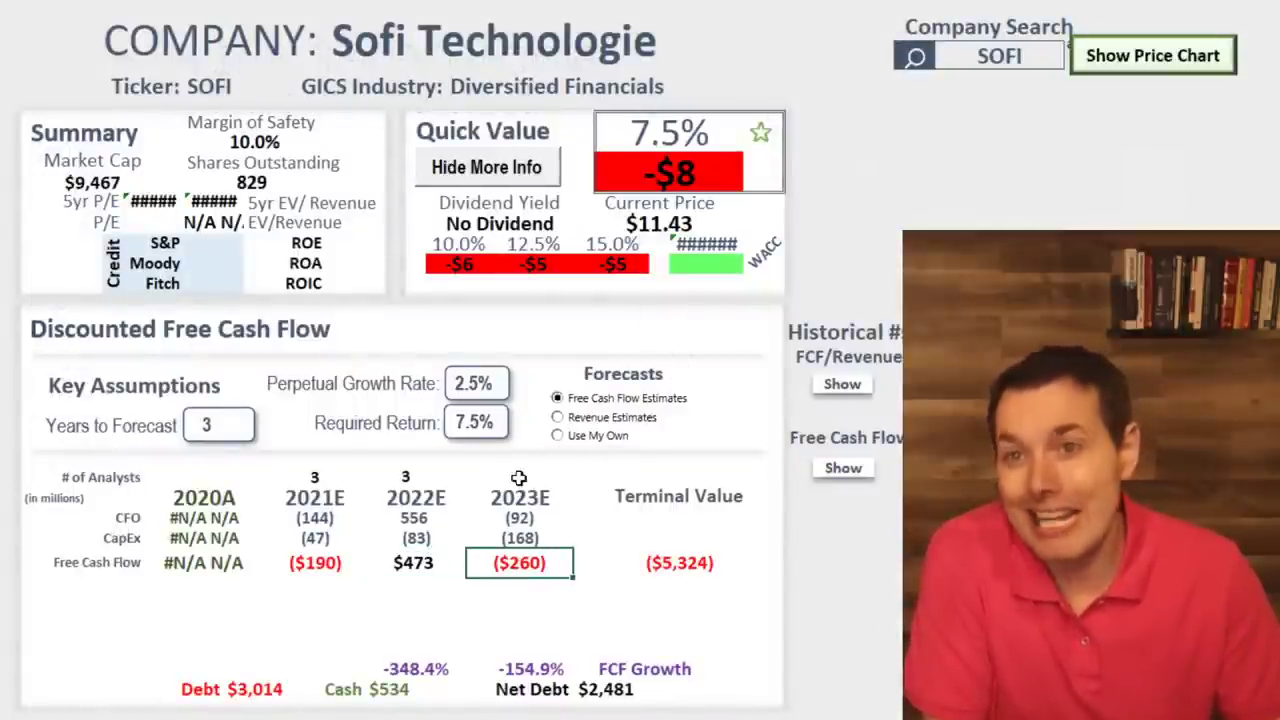
{"action": "left_click_drag", "start_coordinate": [519, 477], "coordinate": [325, 480]}
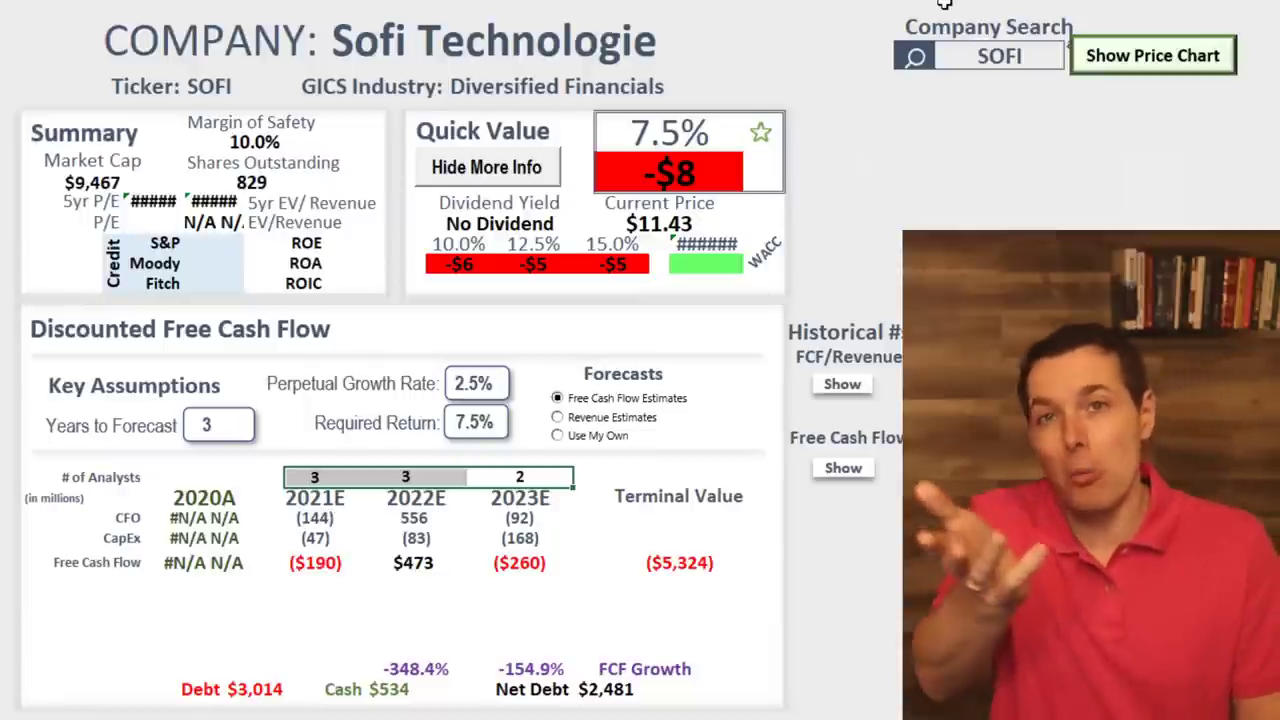
Load Visa by replacing the ticker in the company search with V.
{"action": "left_click", "coordinate": [998, 55]}
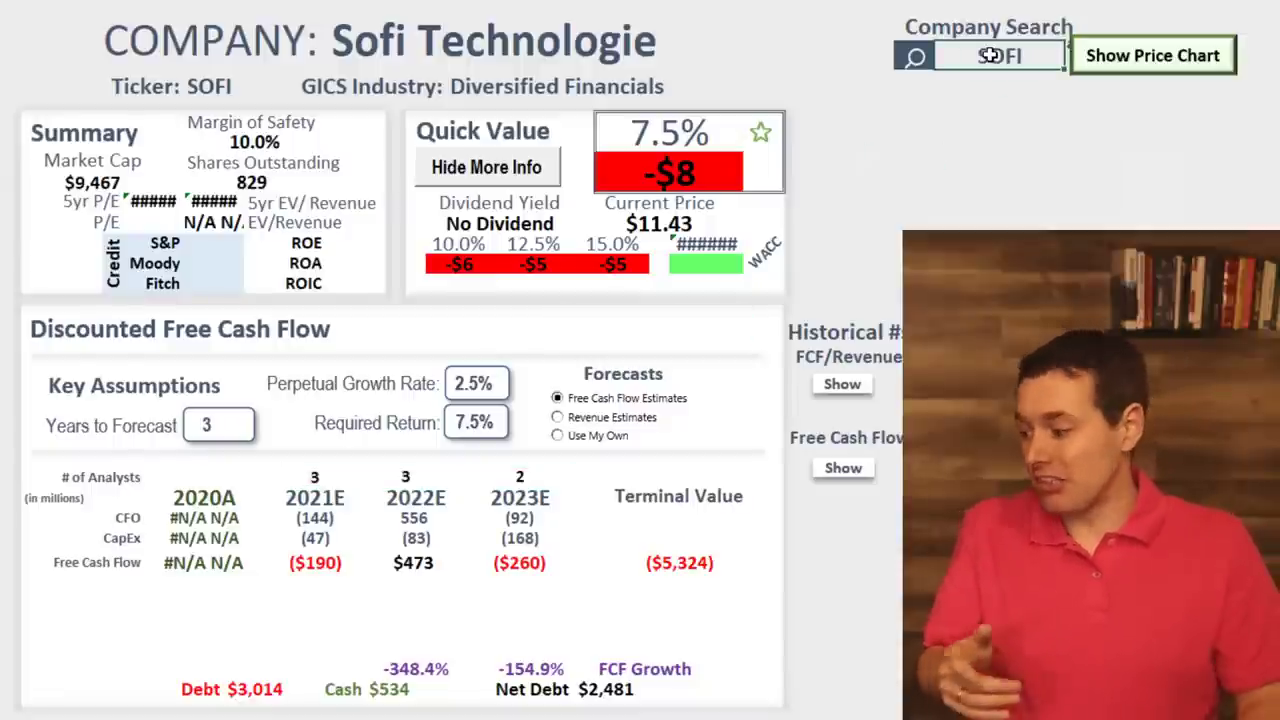
{"action": "key", "text": "BackSpace"}
{"action": "key", "text": "BackSpace"}
{"action": "key", "text": "BackSpace"}
{"action": "key", "text": "BackSpace"}
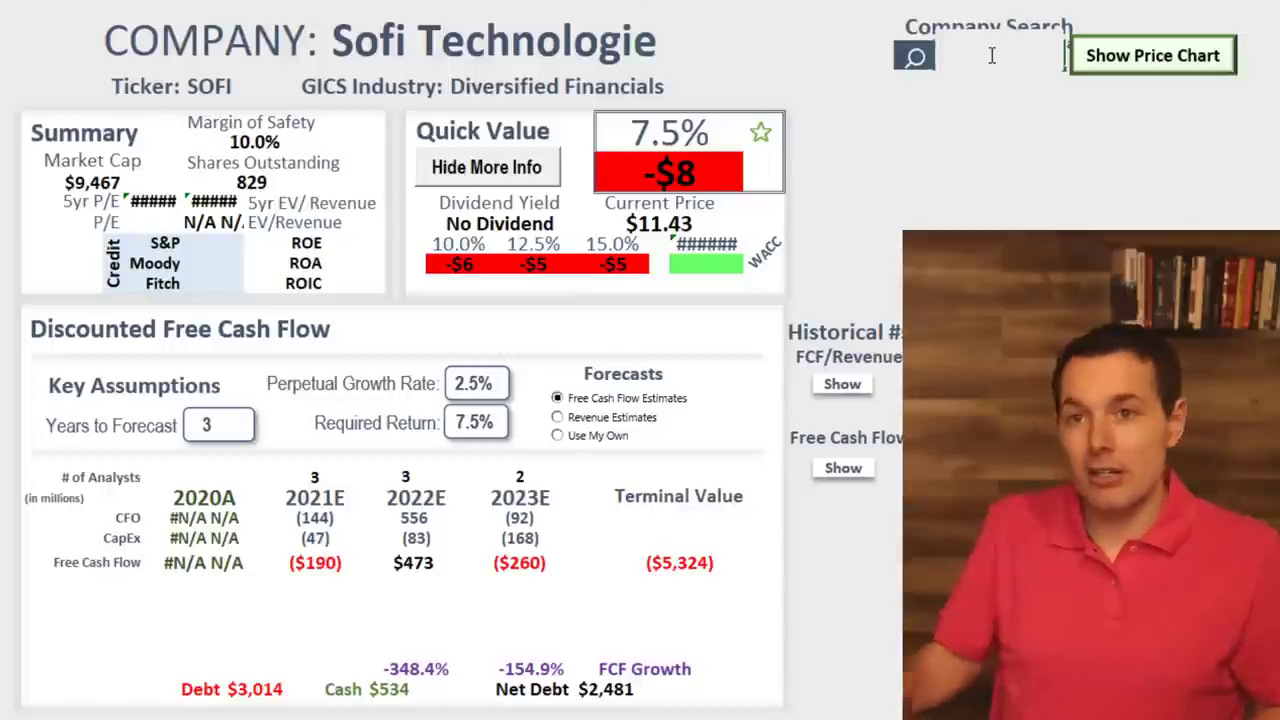
{"action": "type", "text": "V"}
{"action": "key", "text": "Return"}
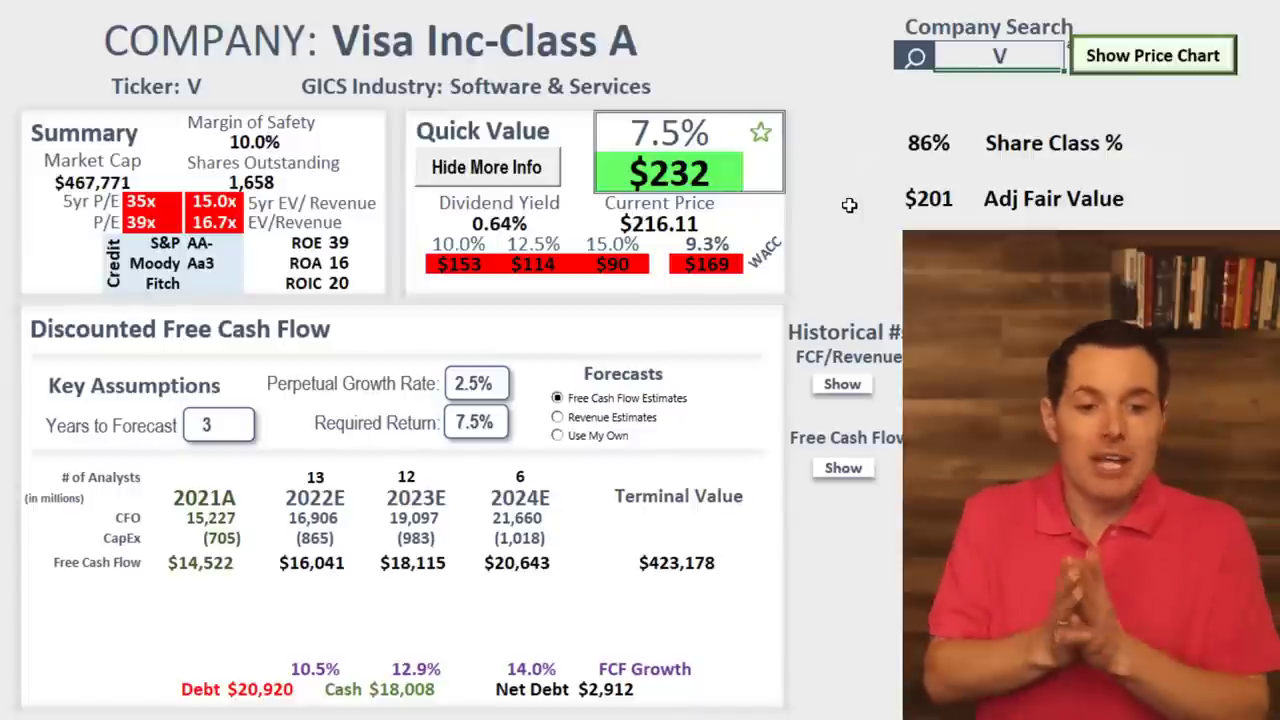
Examine Visa's number of analysts and its free cash flow estimates from 2022E to 2024E.
{"action": "left_click", "coordinate": [556, 84]}
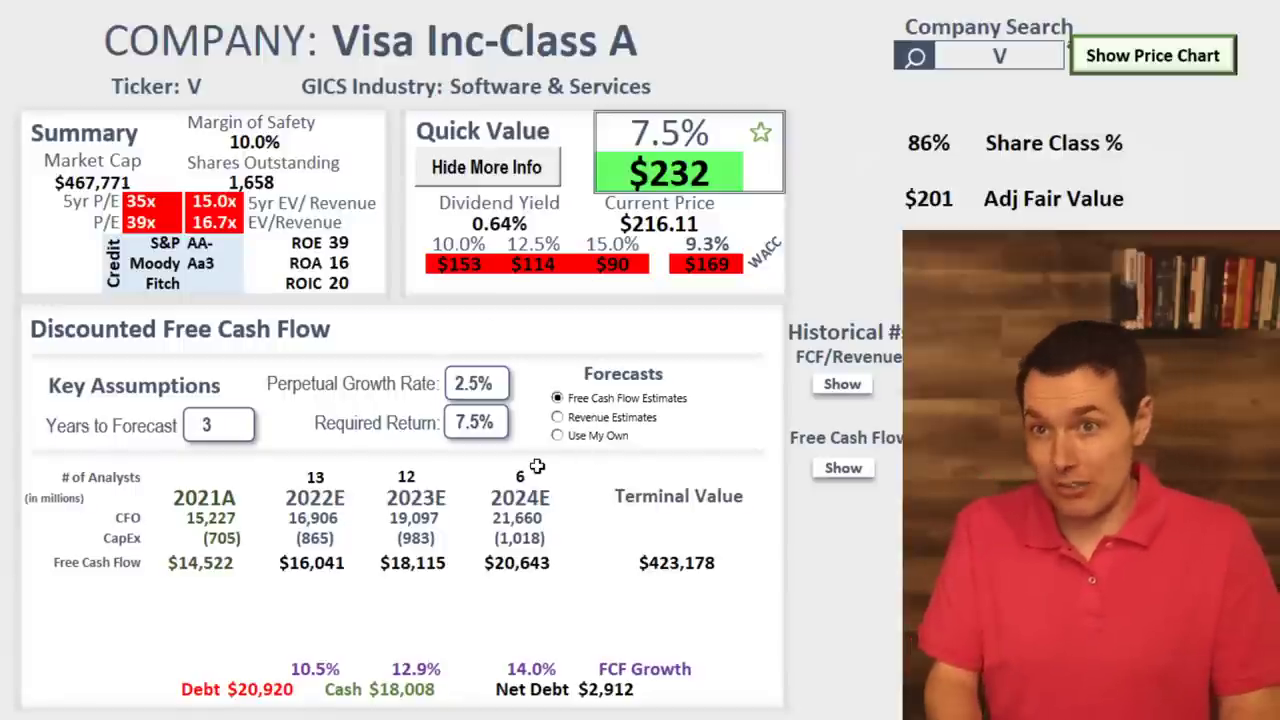
{"action": "left_click_drag", "start_coordinate": [530, 472], "coordinate": [285, 497]}
{"action": "left_click_drag", "start_coordinate": [286, 563], "coordinate": [526, 563]}
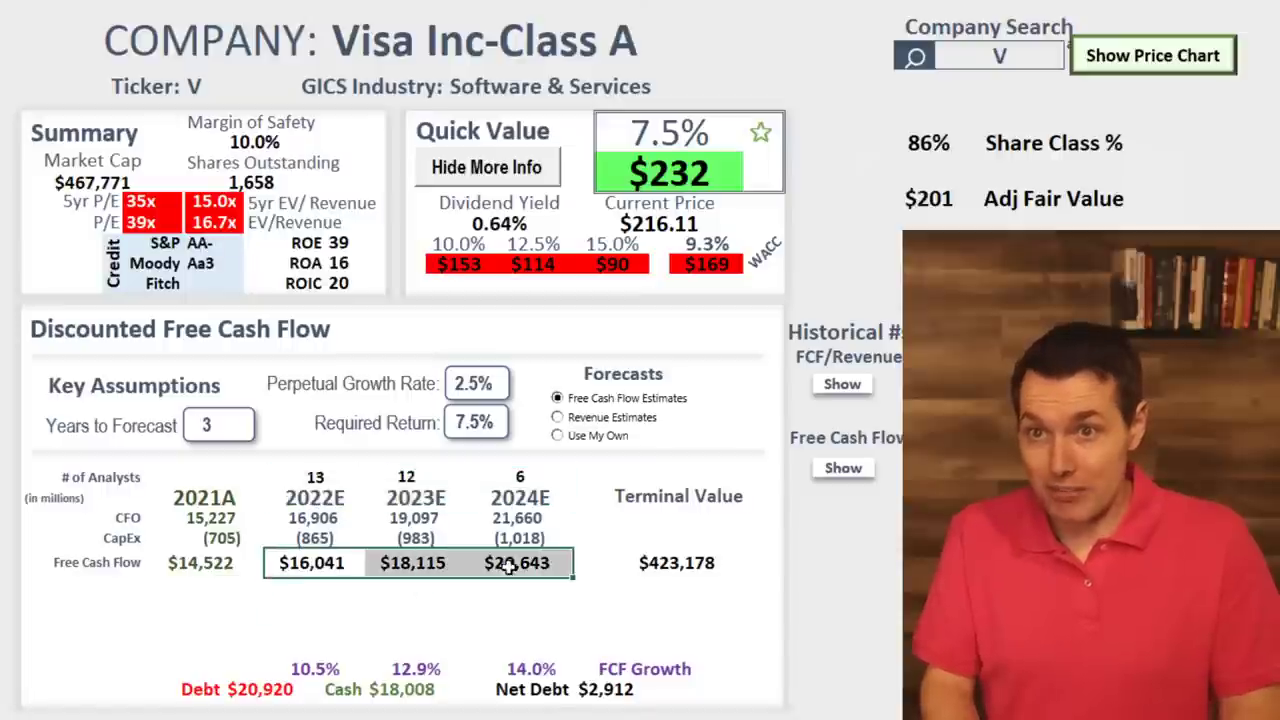
{"action": "left_click", "coordinate": [530, 560]}
Compare Visa's quick value at 7.5% and value at WACC with the current price, and check its share class percentage.
{"action": "left_click", "coordinate": [680, 175]}
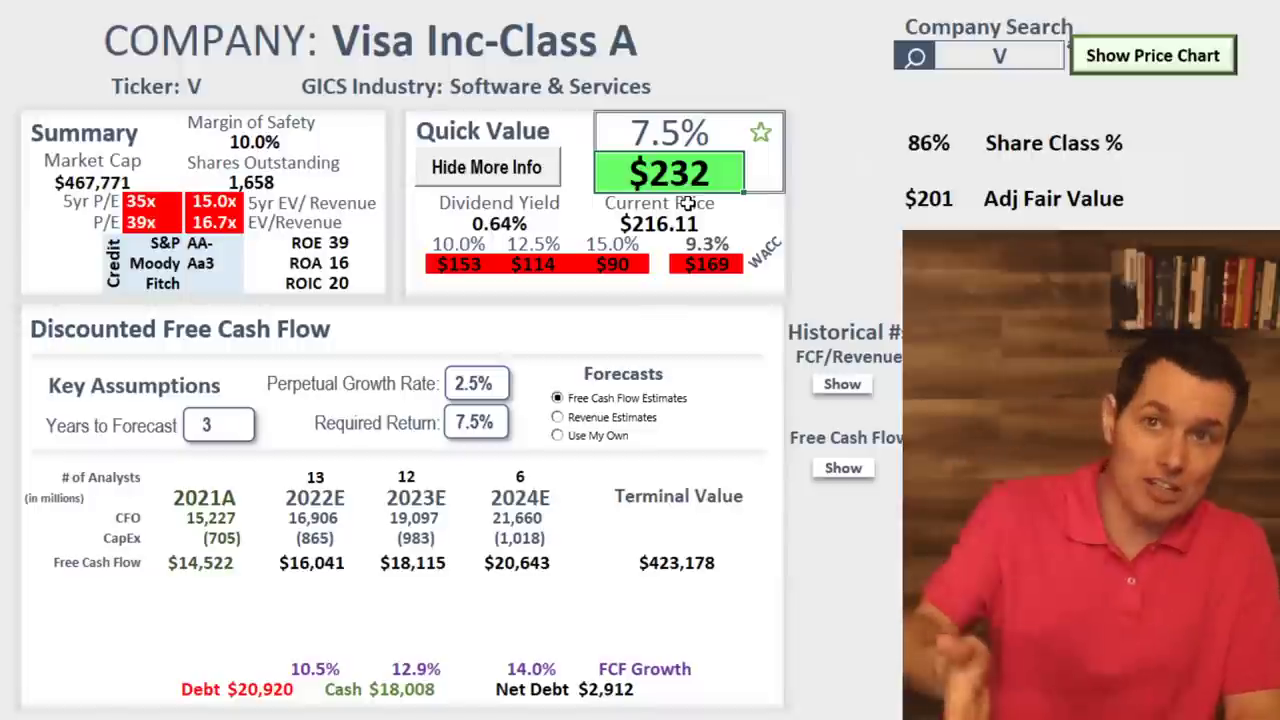
{"action": "left_click", "coordinate": [722, 250]}
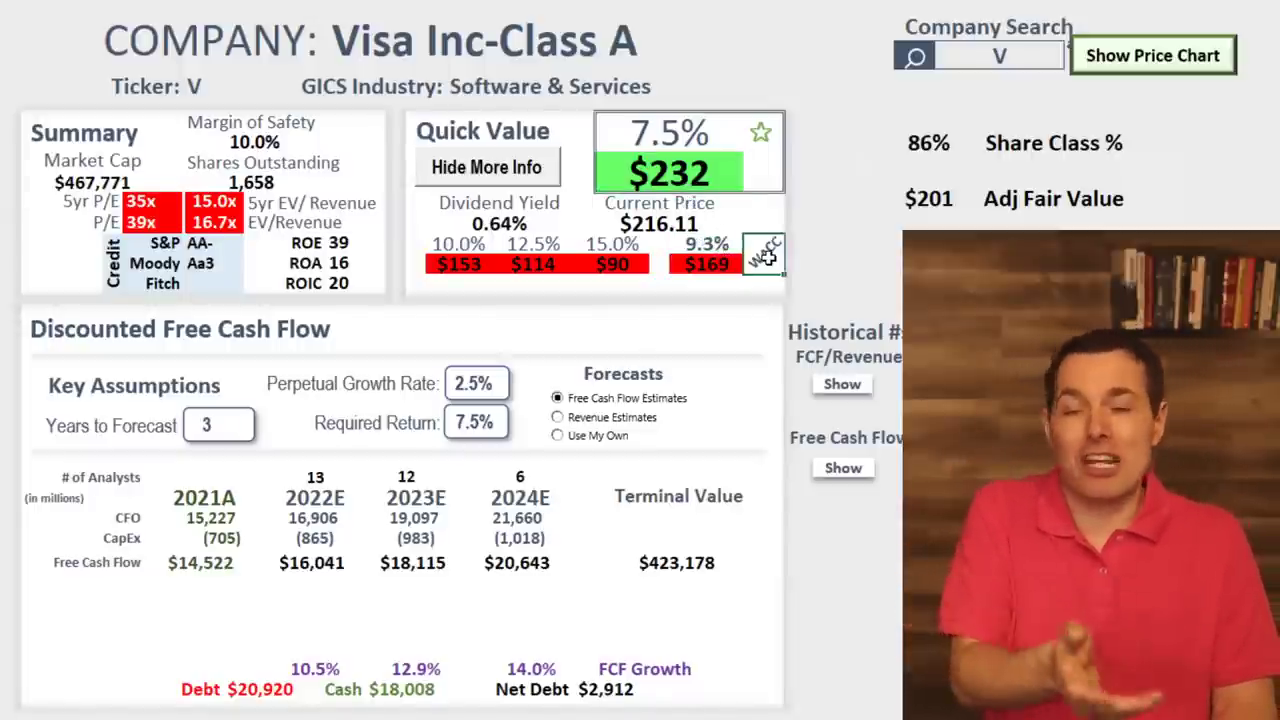
{"action": "left_click", "coordinate": [997, 54]}
{"action": "type", "text": "V"}
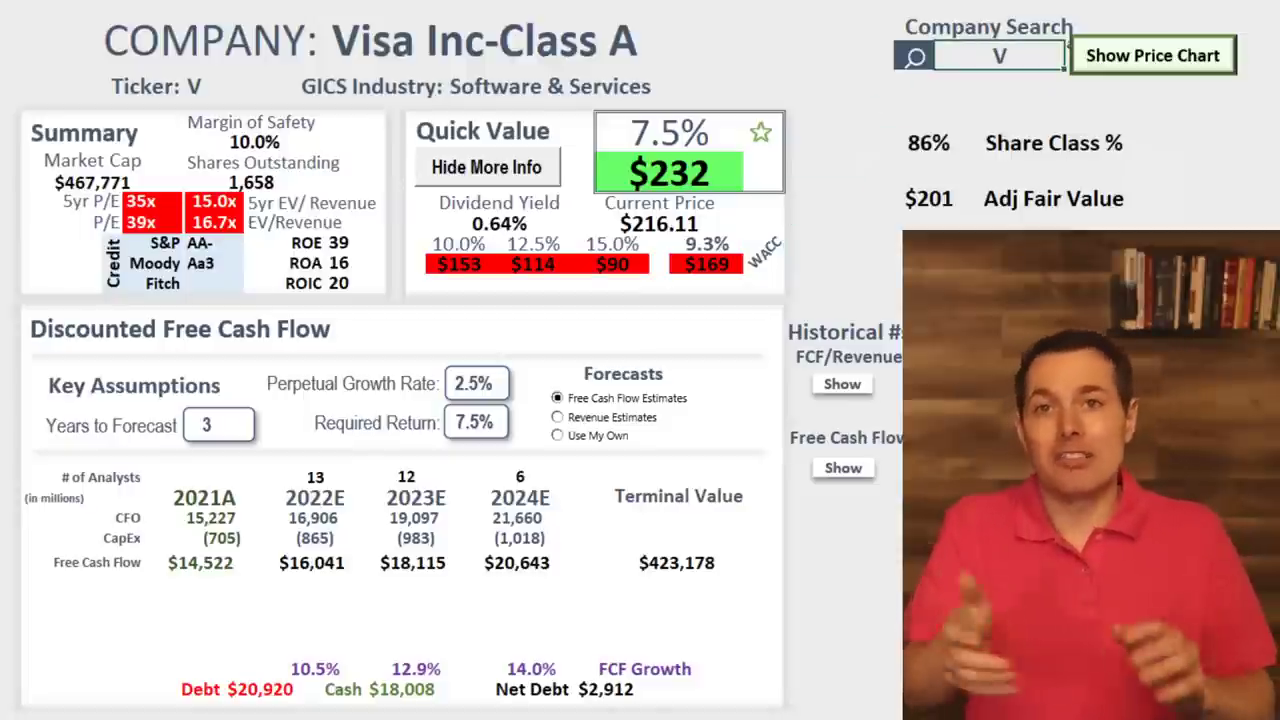
{"action": "left_click", "coordinate": [1000, 142]}
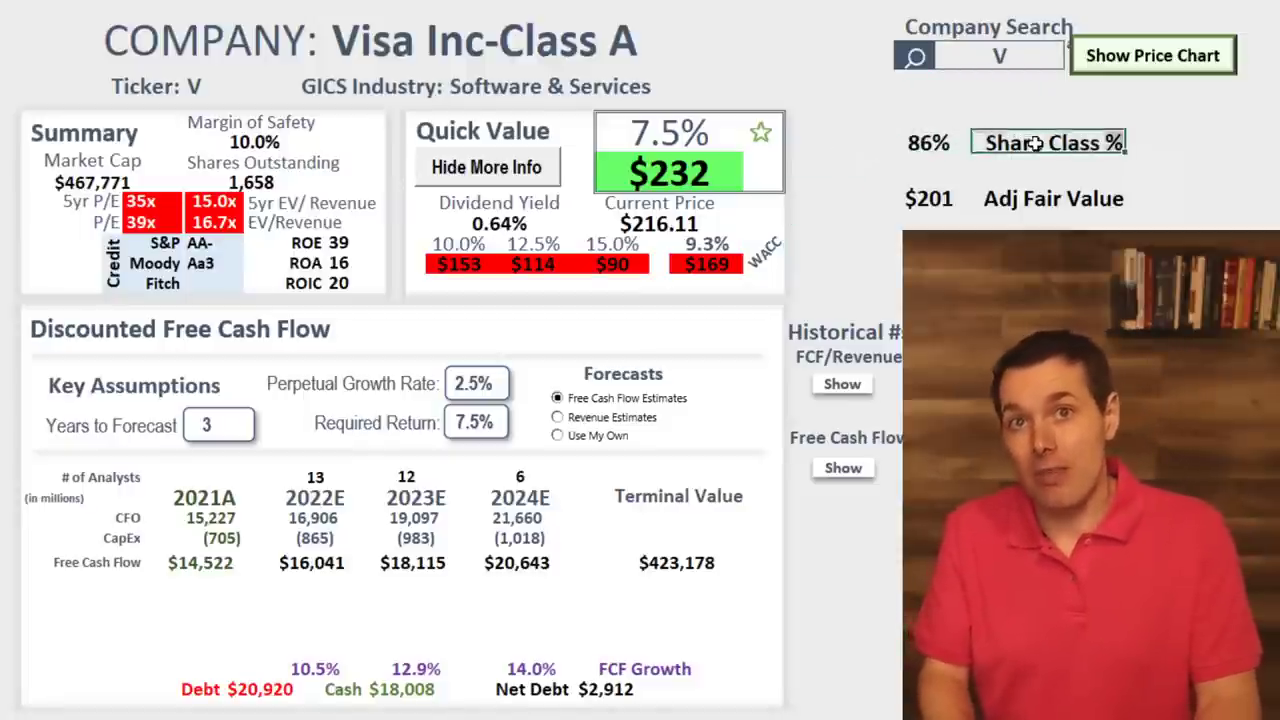
Load AT&T by replacing the ticker in the company search with T.
{"action": "left_click", "coordinate": [1040, 50]}
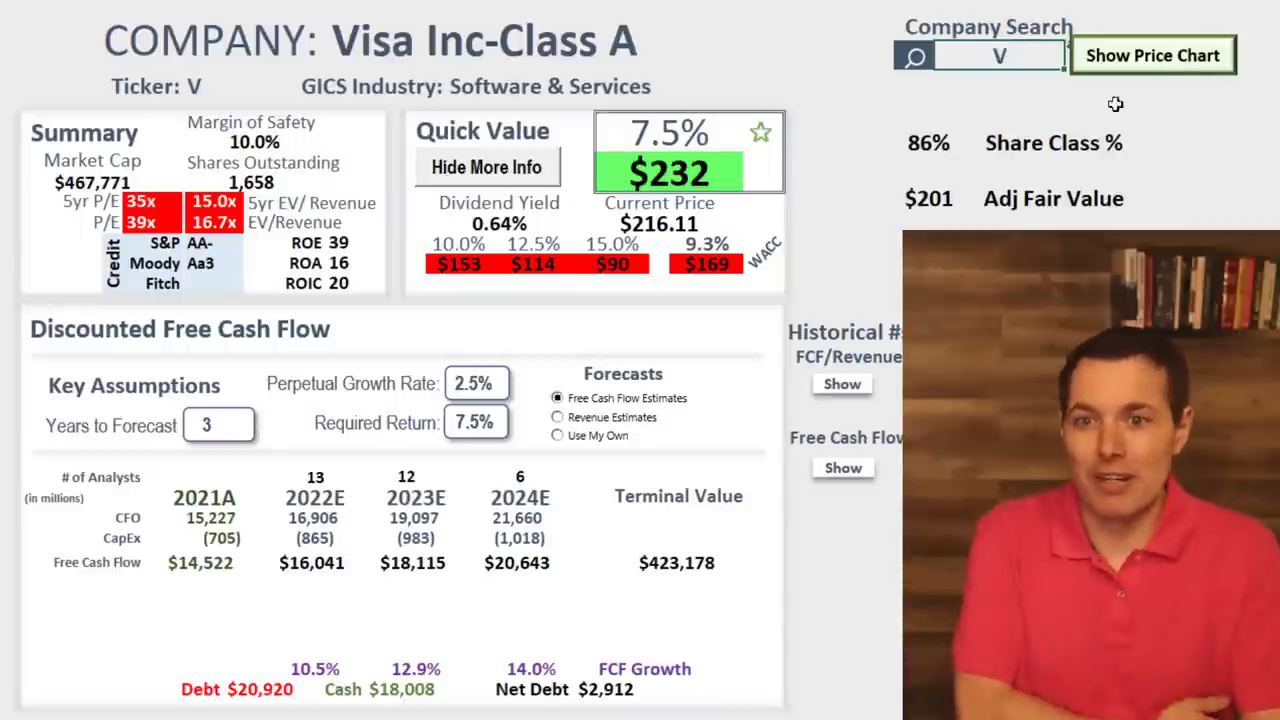
{"action": "left_click", "coordinate": [1043, 55]}
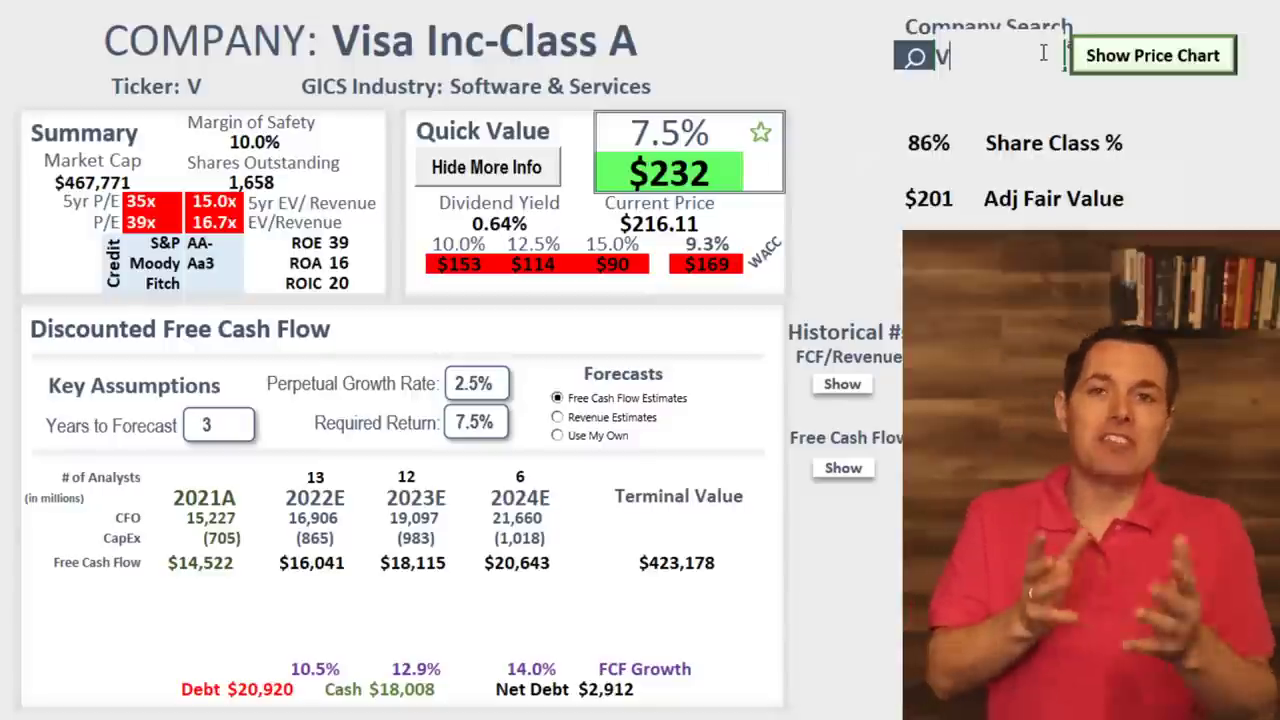
{"action": "key", "text": "BackSpace"}
{"action": "type", "text": "T"}
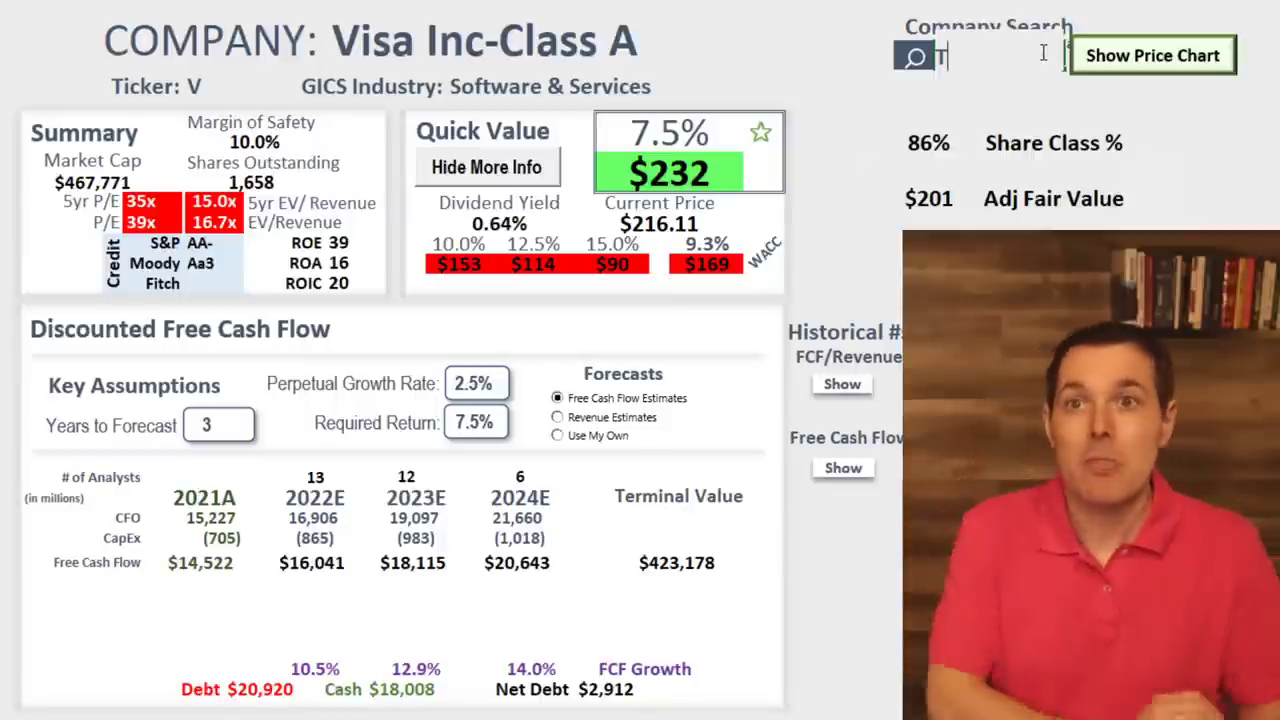
{"action": "key", "text": "Return"}
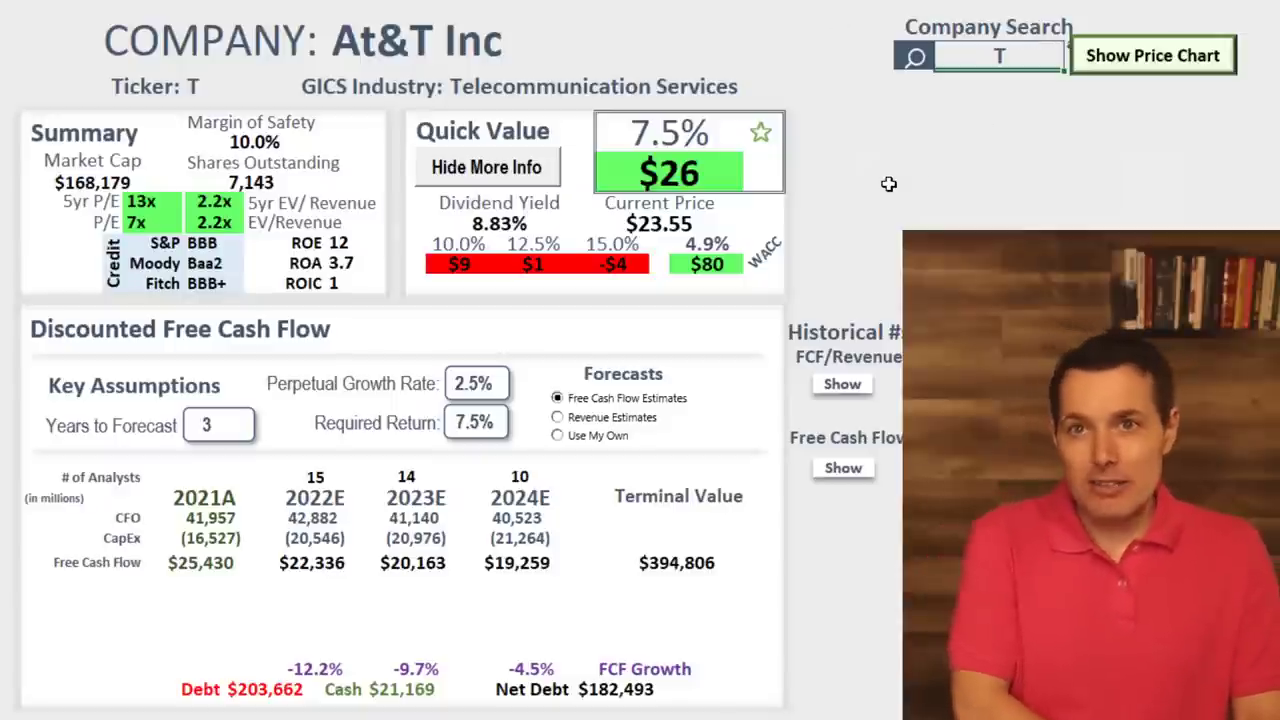
Compare AT&T's current price with its quick value at 7.5% and value at WACC, and check its P/E ratios.
{"action": "left_click", "coordinate": [656, 226]}
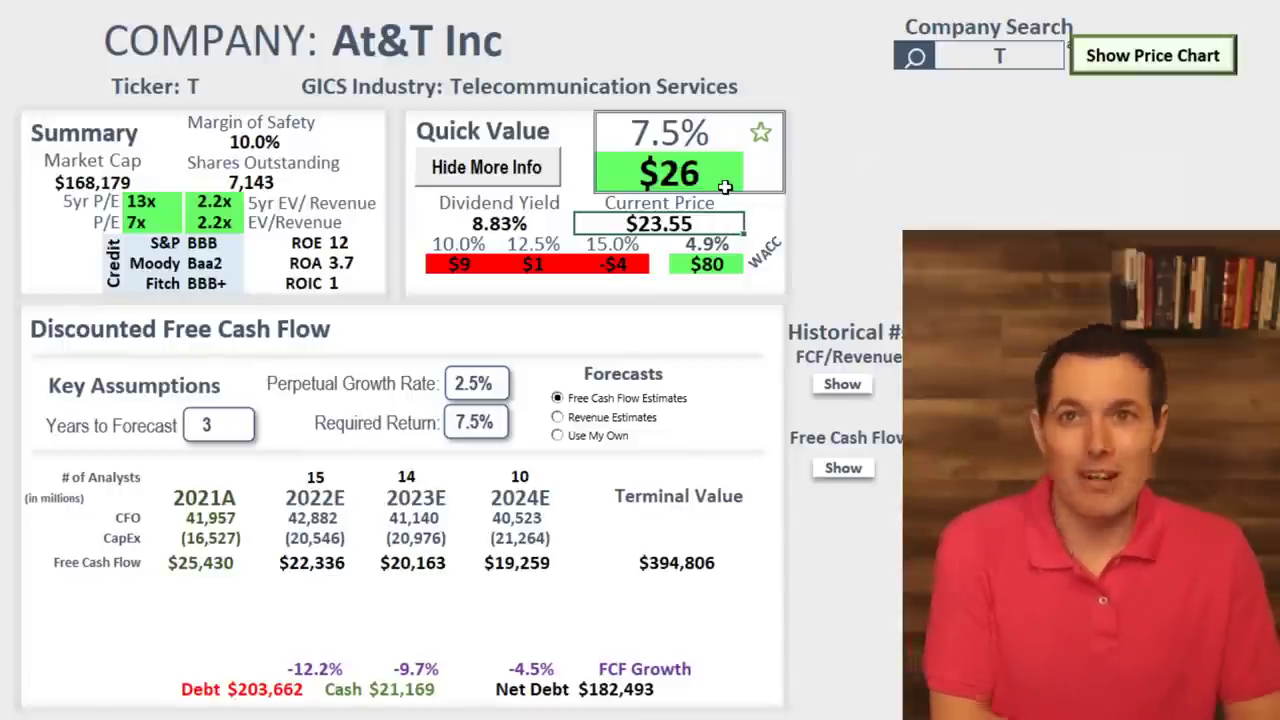
{"action": "left_click", "coordinate": [699, 173]}
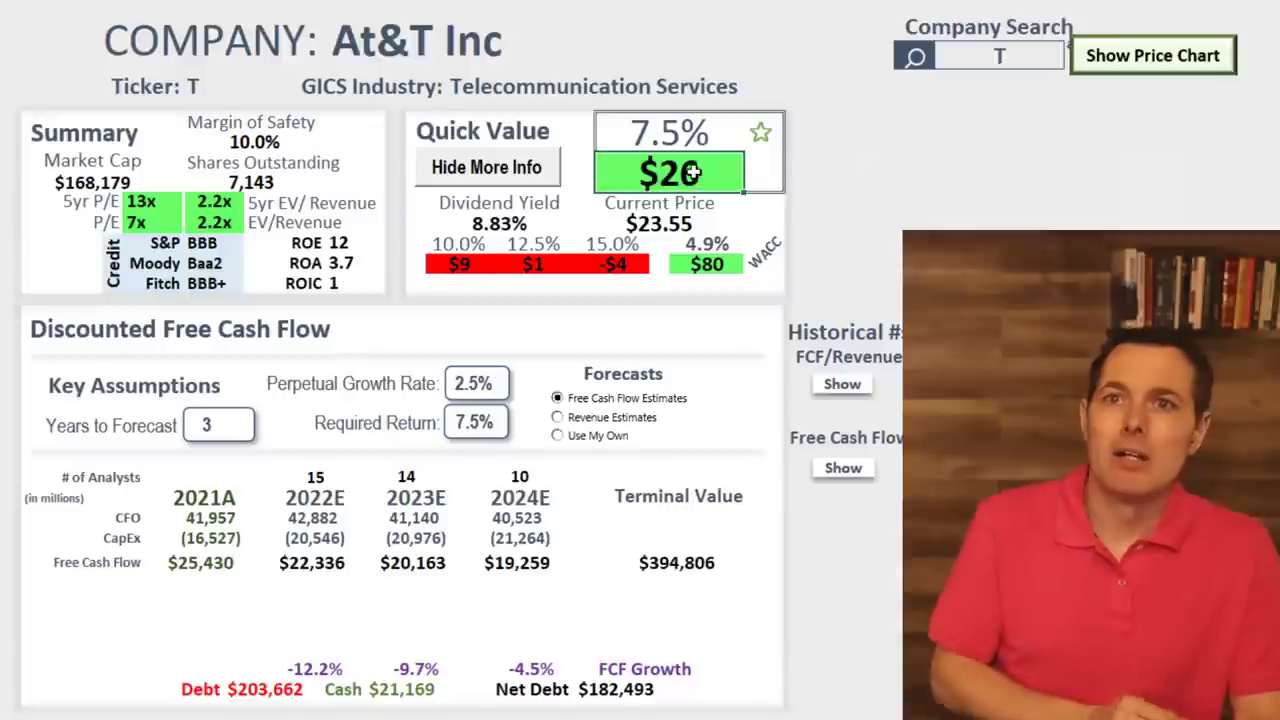
{"action": "left_click", "coordinate": [705, 265]}
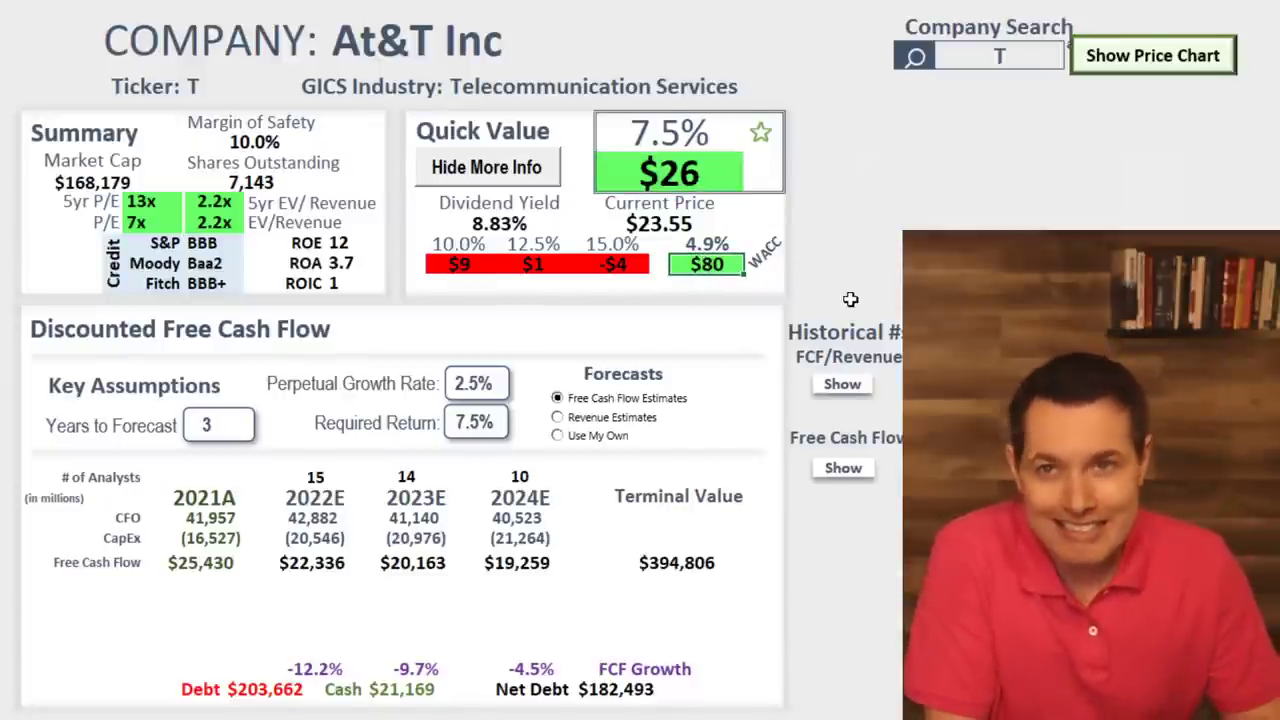
{"action": "left_click", "coordinate": [718, 248]}
{"action": "left_click", "coordinate": [763, 256]}
{"action": "left_click", "coordinate": [95, 204]}
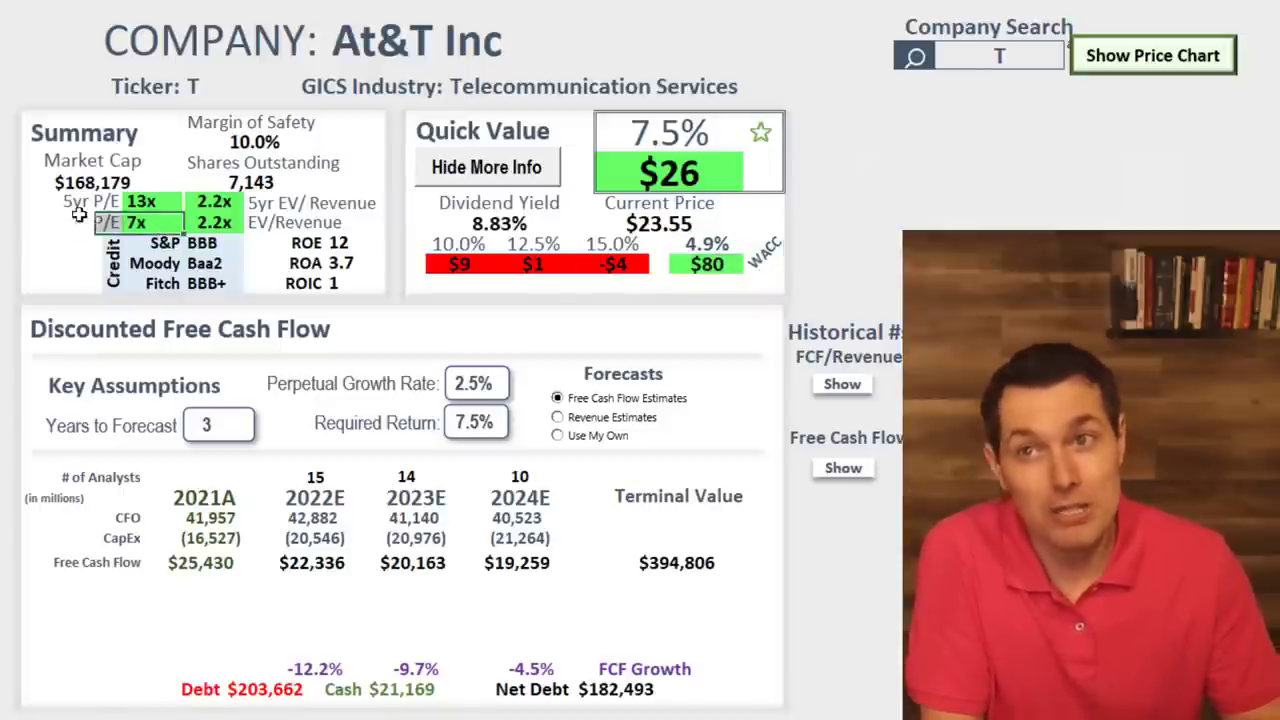
{"action": "left_click", "coordinate": [1004, 54]}
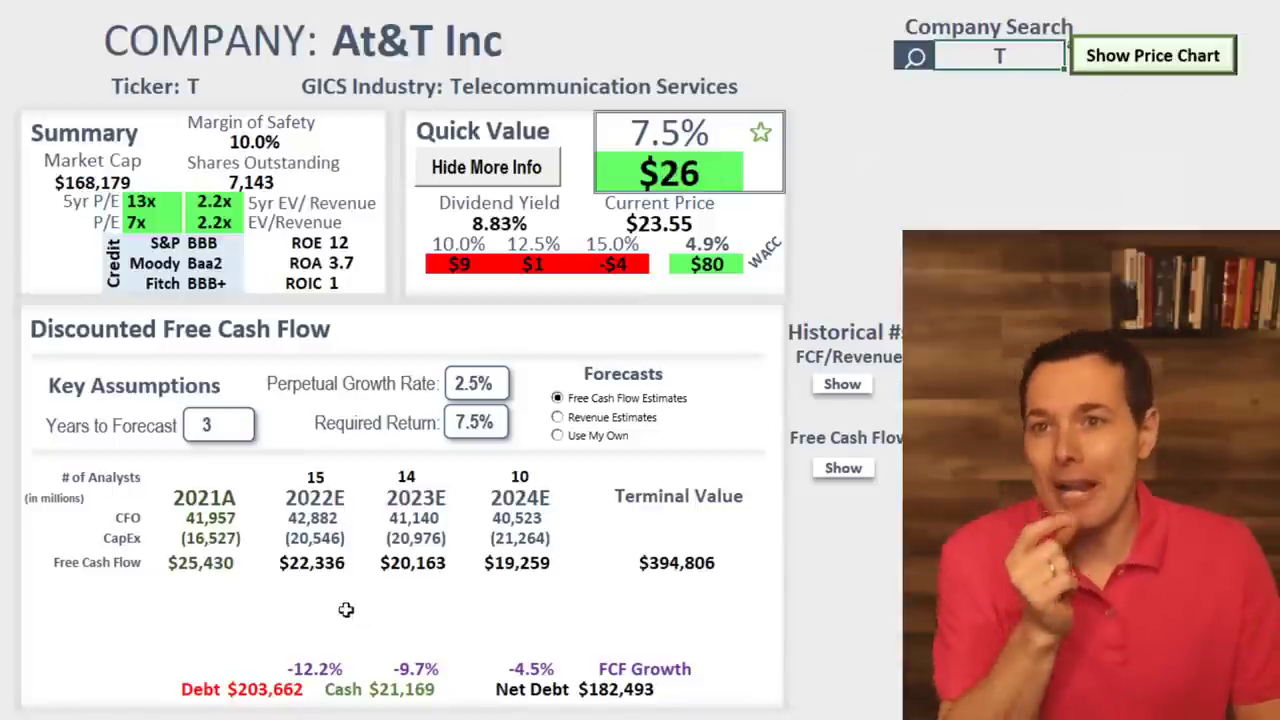
Examine AT&T's number of analysts and its free cash flow from 2021A to 2024E.
{"action": "left_click_drag", "start_coordinate": [311, 477], "coordinate": [490, 483]}
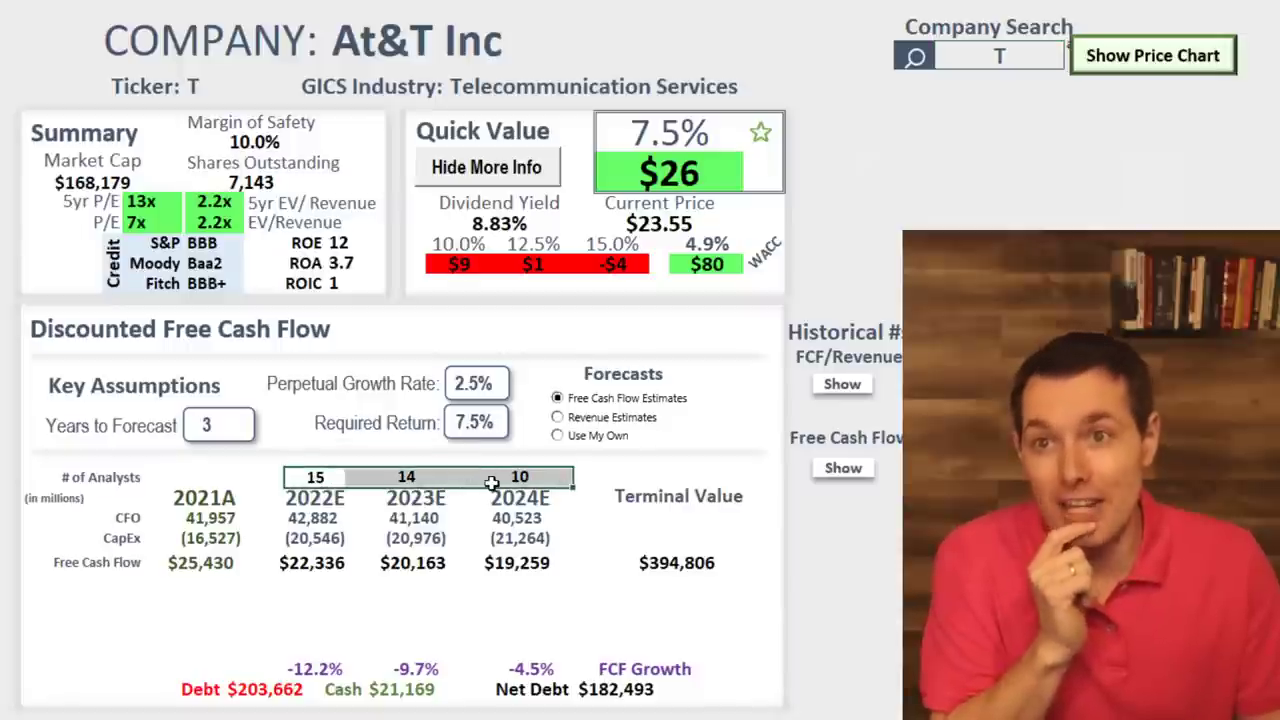
{"action": "left_click_drag", "start_coordinate": [540, 563], "coordinate": [511, 552]}
{"action": "left_click", "coordinate": [312, 563]}
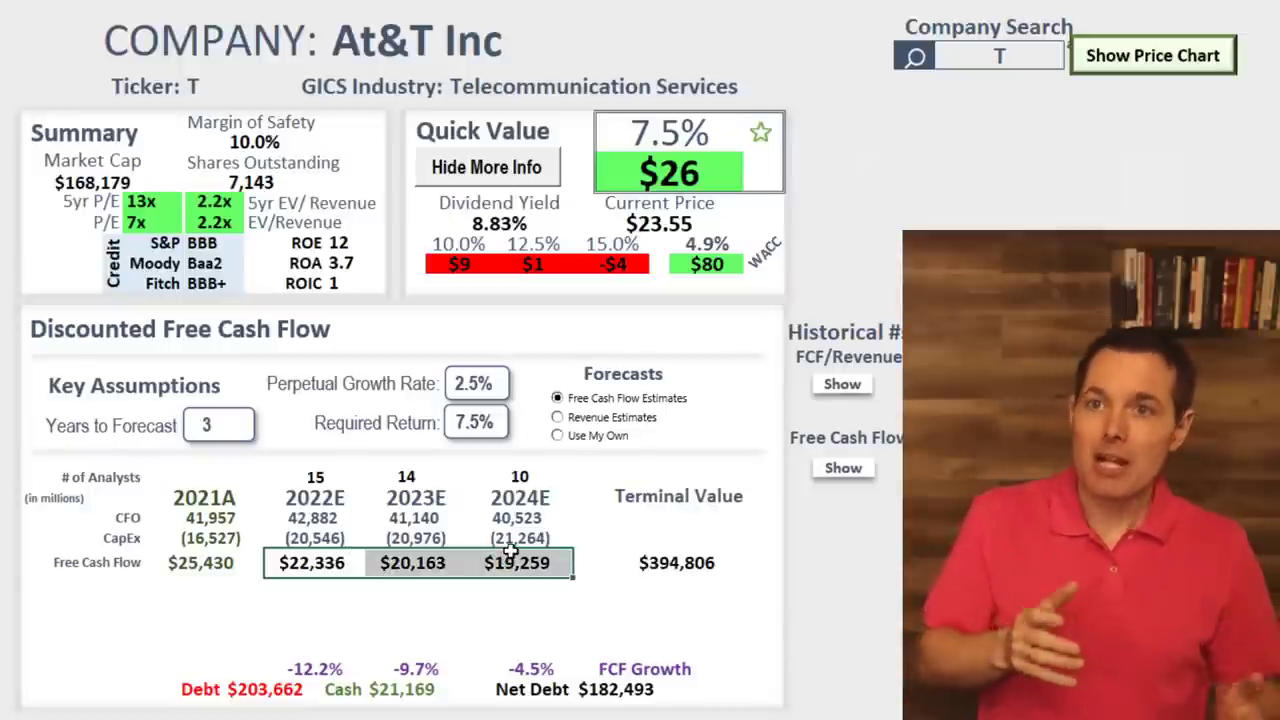
{"action": "left_click", "coordinate": [205, 566]}
{"action": "left_click", "coordinate": [300, 565]}
{"action": "left_click_drag", "start_coordinate": [410, 556], "coordinate": [505, 562]}
{"action": "left_click", "coordinate": [517, 563]}
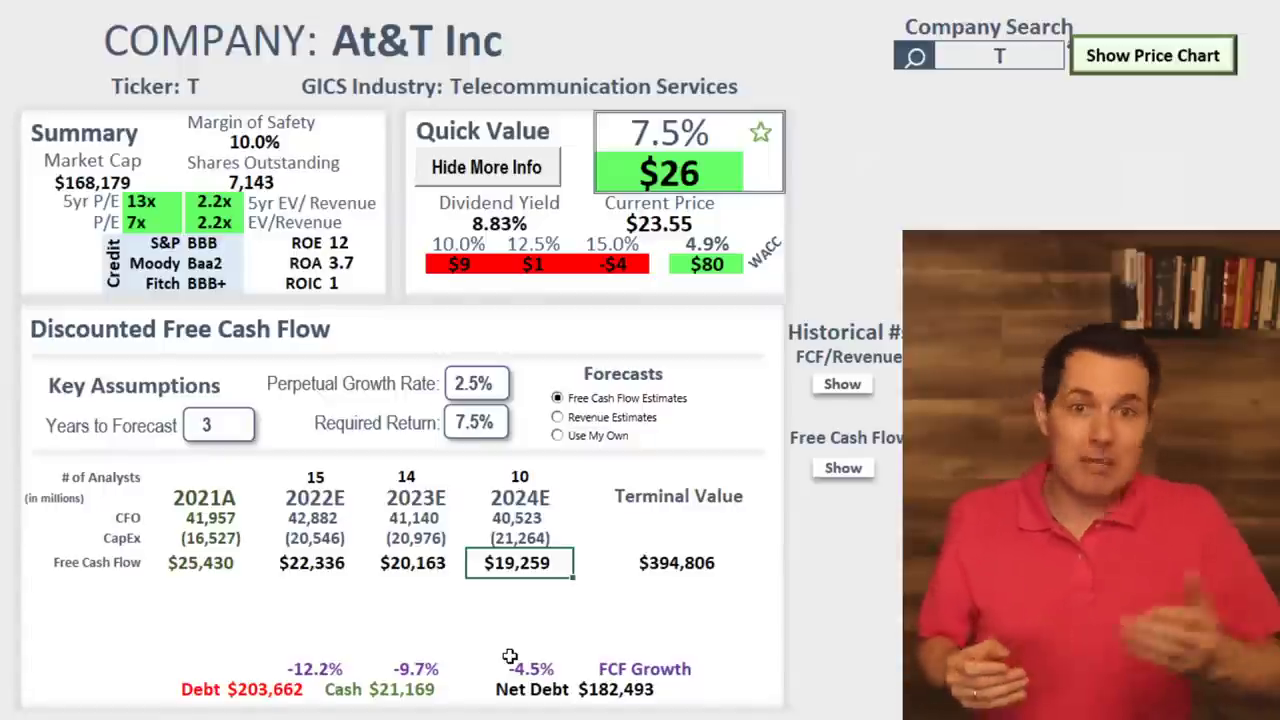
Review the year-to-year trend in AT&T's 2022E to 2024E free cash flow estimates against its dividend yield.
{"action": "left_click", "coordinate": [420, 560]}
{"action": "left_click", "coordinate": [328, 566]}
{"action": "left_click", "coordinate": [410, 562]}
{"action": "left_click", "coordinate": [518, 563]}
{"action": "left_click", "coordinate": [430, 565]}
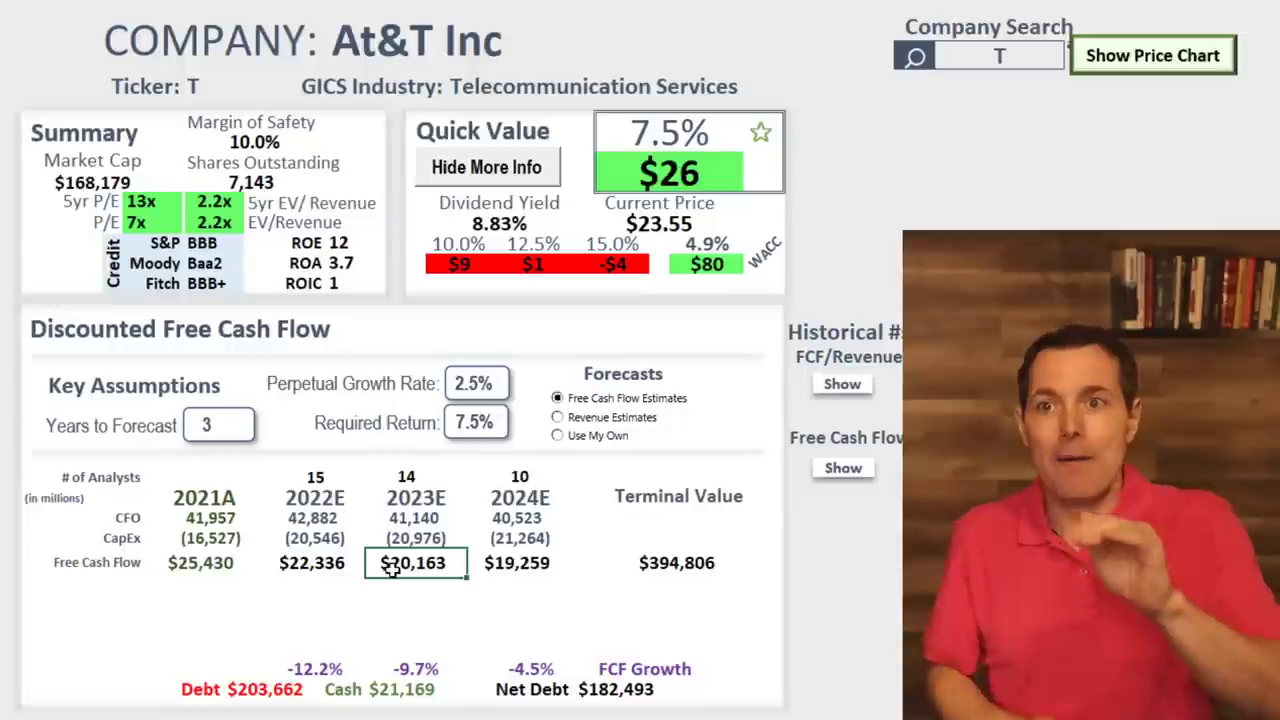
{"action": "left_click_drag", "start_coordinate": [337, 563], "coordinate": [519, 557]}
{"action": "left_click", "coordinate": [519, 557]}
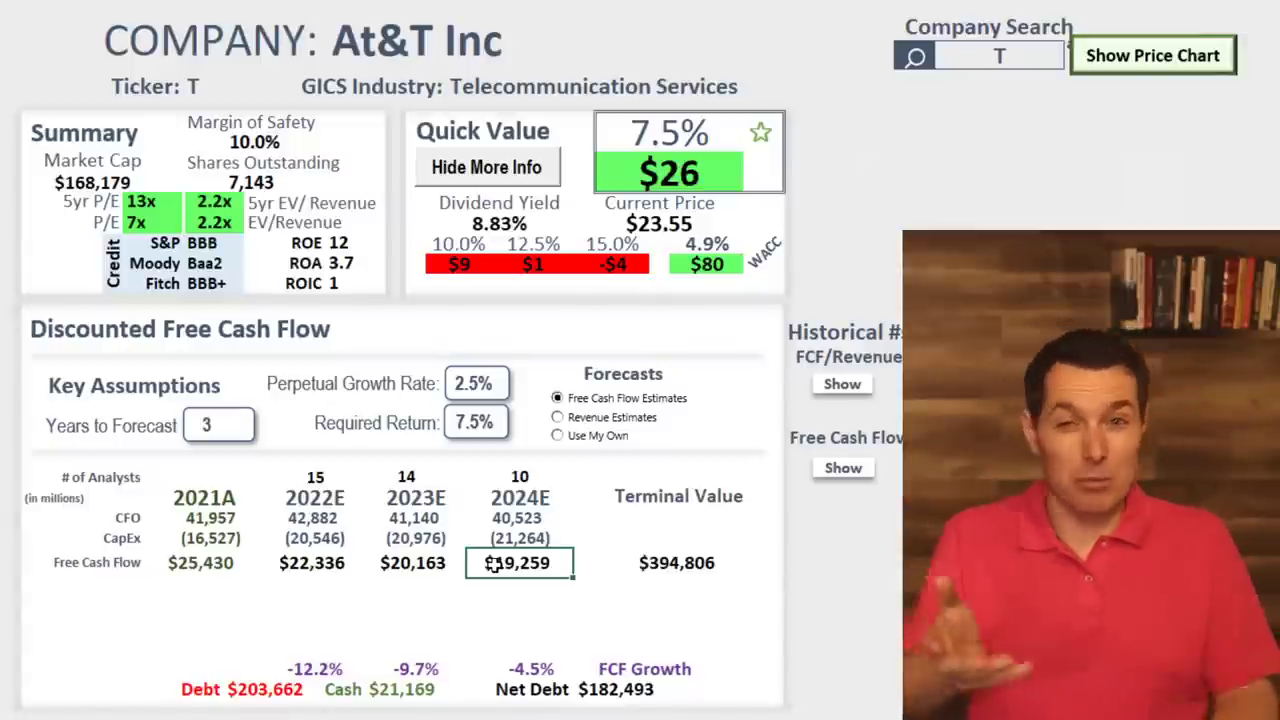
{"action": "left_click", "coordinate": [536, 226]}
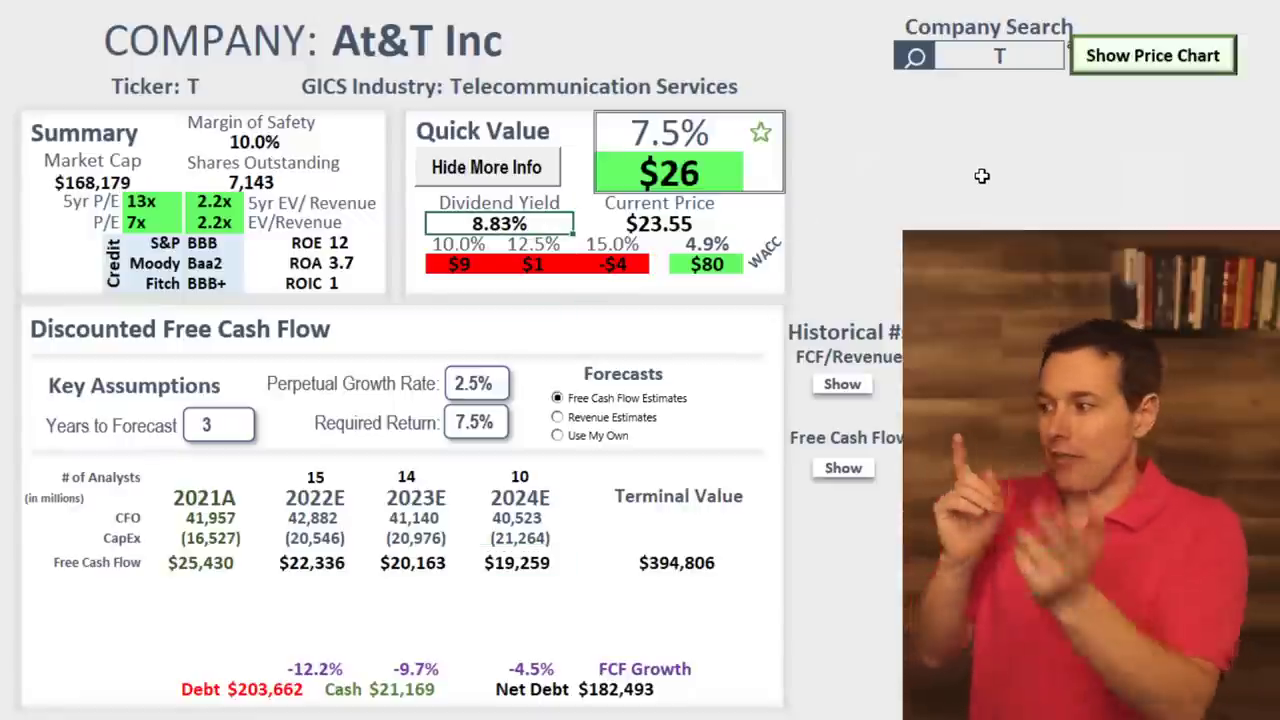
Load Target by changing the company search ticker to TGT.
{"action": "left_click", "coordinate": [1028, 48]}
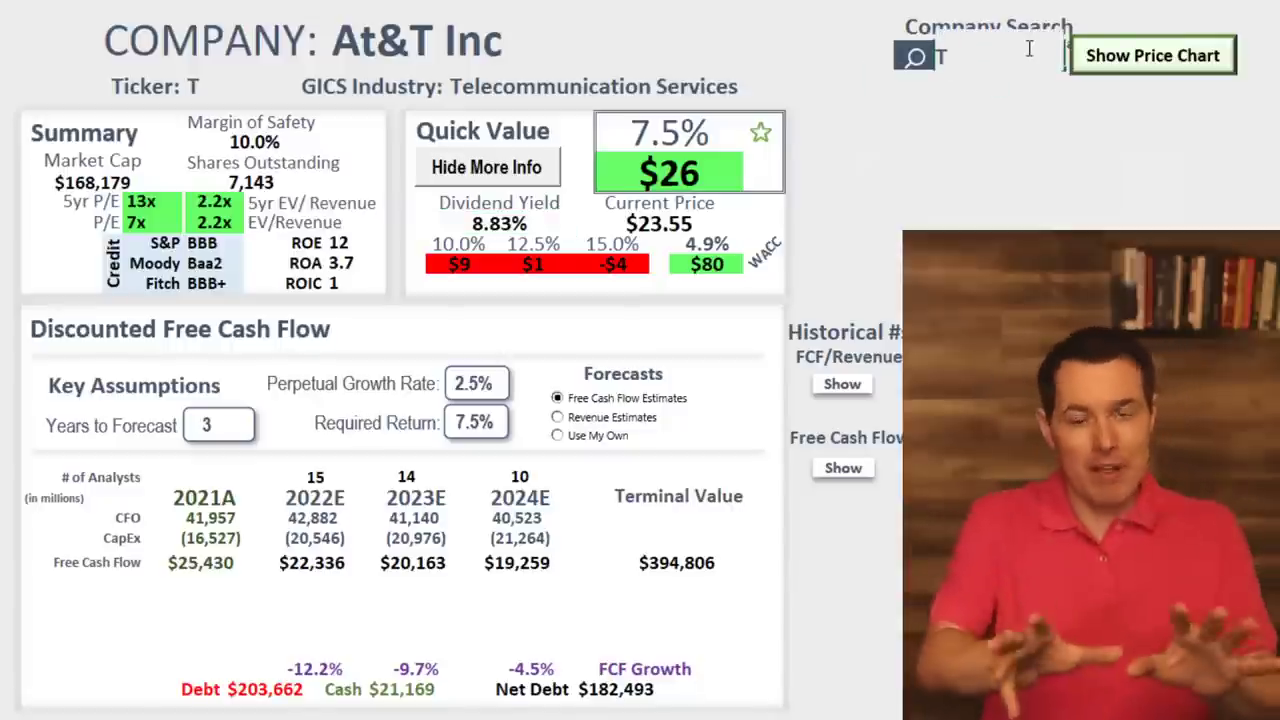
{"action": "type", "text": "GT"}
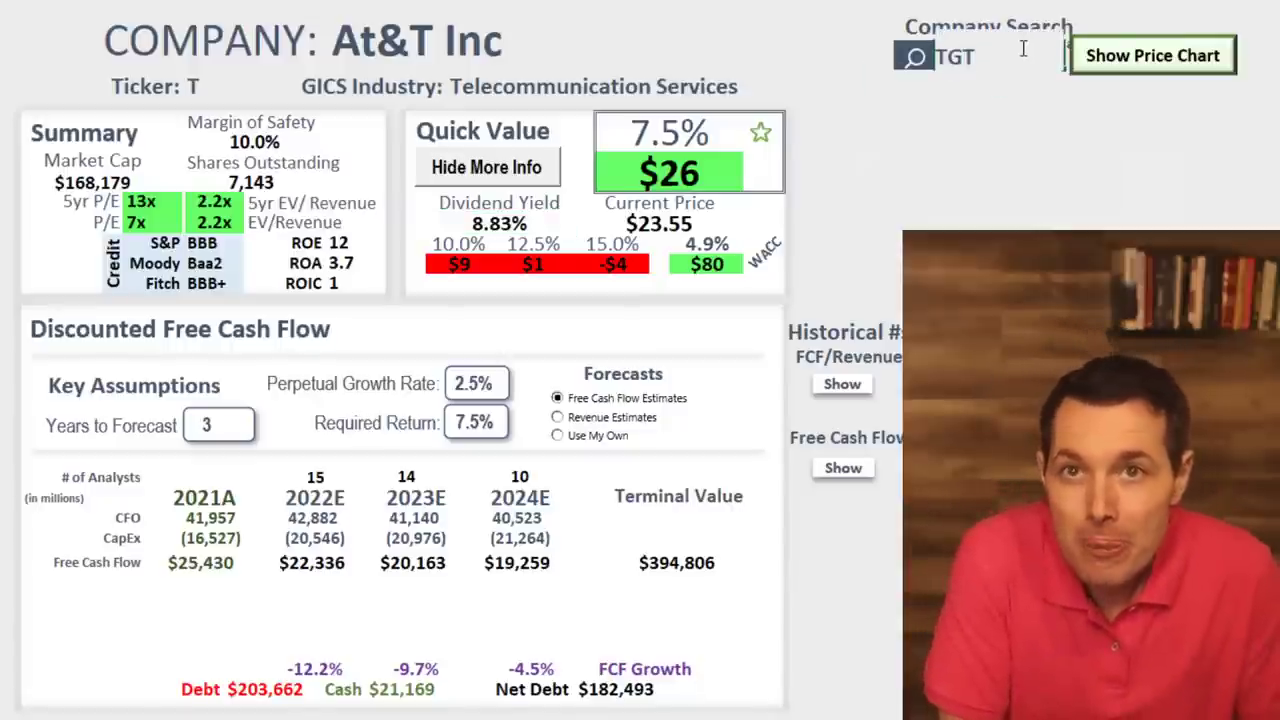
{"action": "key", "text": "Return"}
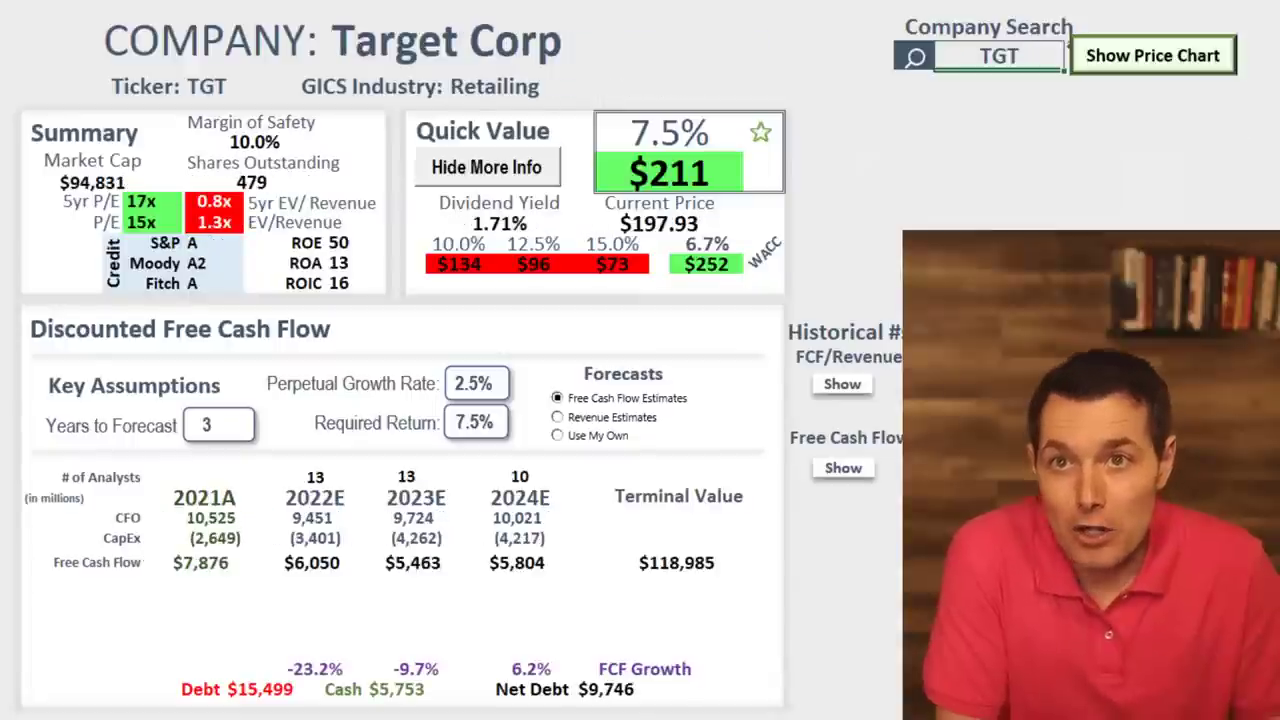
Check Target's WACC, its quick value at 7.5% and its P/E ratio.
{"action": "left_click", "coordinate": [715, 250]}
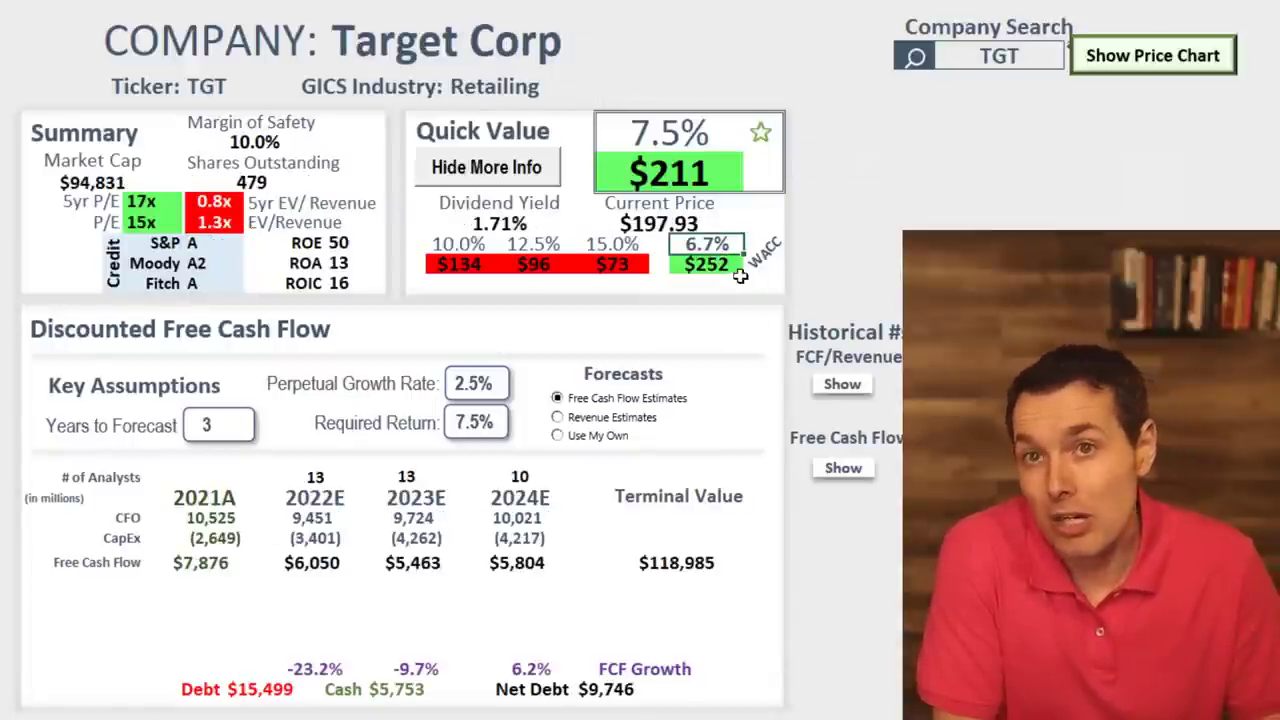
{"action": "left_click", "coordinate": [682, 136]}
{"action": "left_click", "coordinate": [710, 170]}
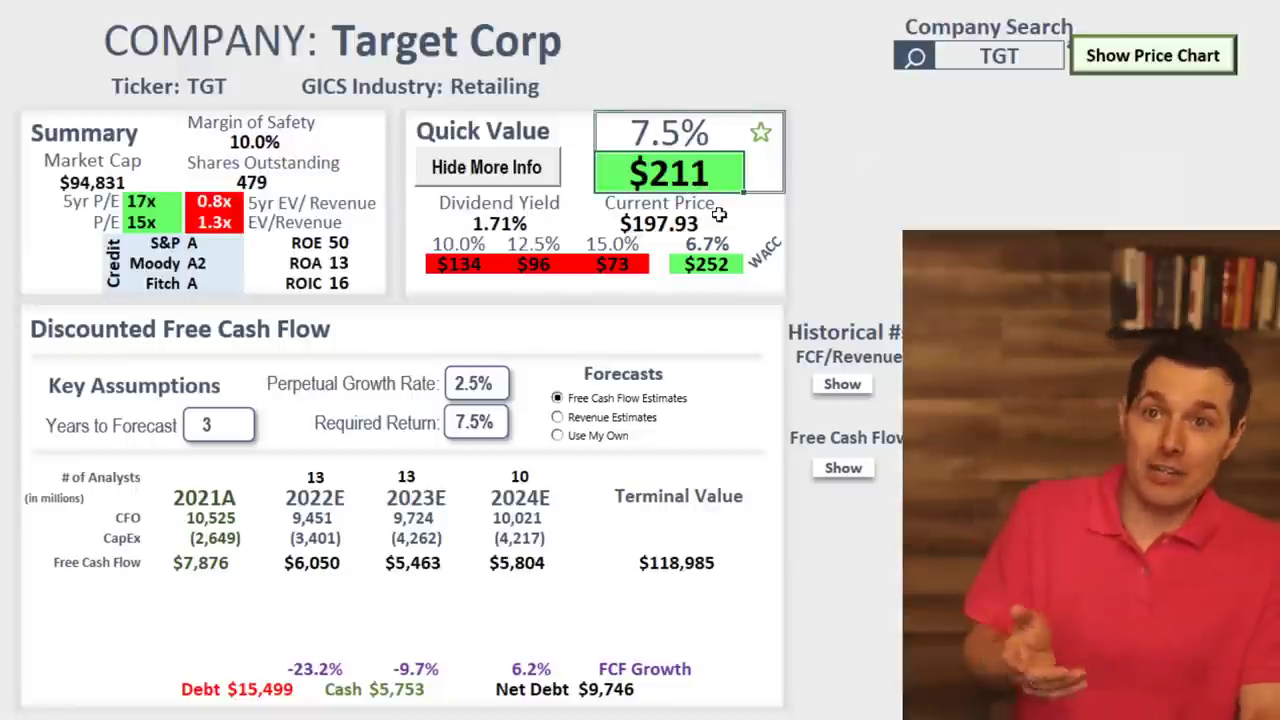
{"action": "left_click", "coordinate": [145, 221]}
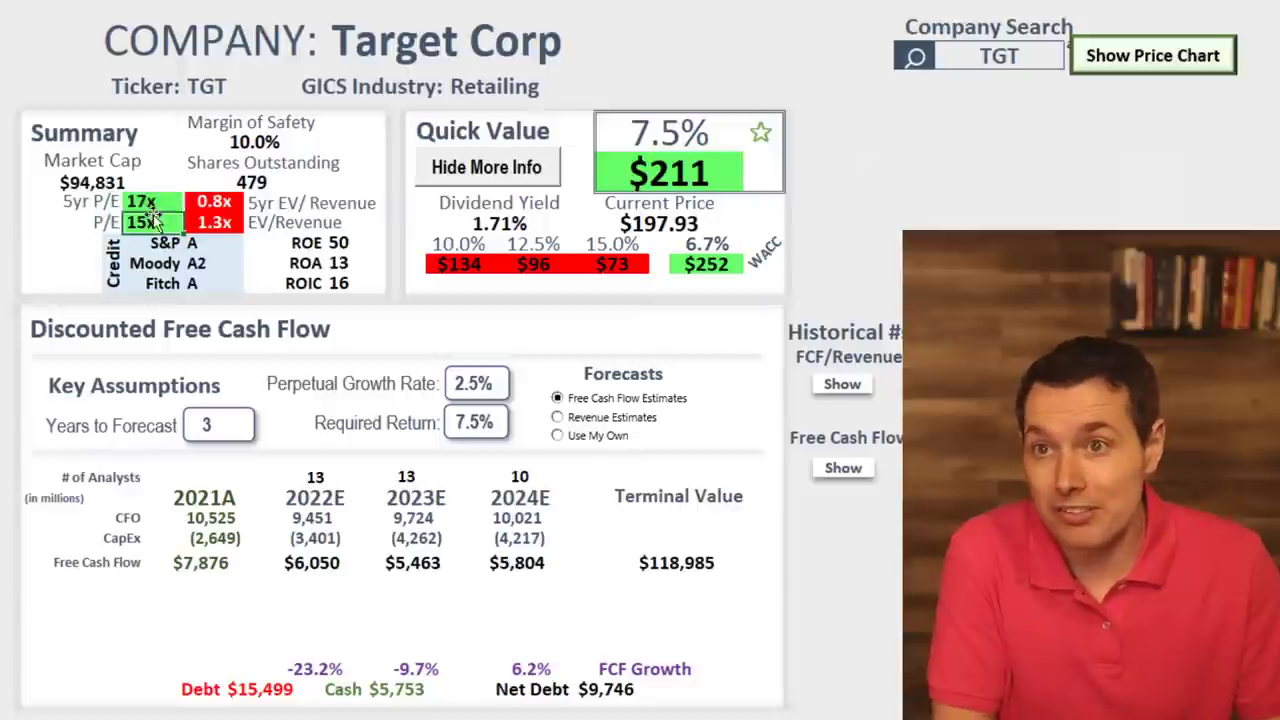
Examine Target's number of analysts and compare its free cash flow from 2021A to 2024E.
{"action": "left_click_drag", "start_coordinate": [310, 470], "coordinate": [500, 474]}
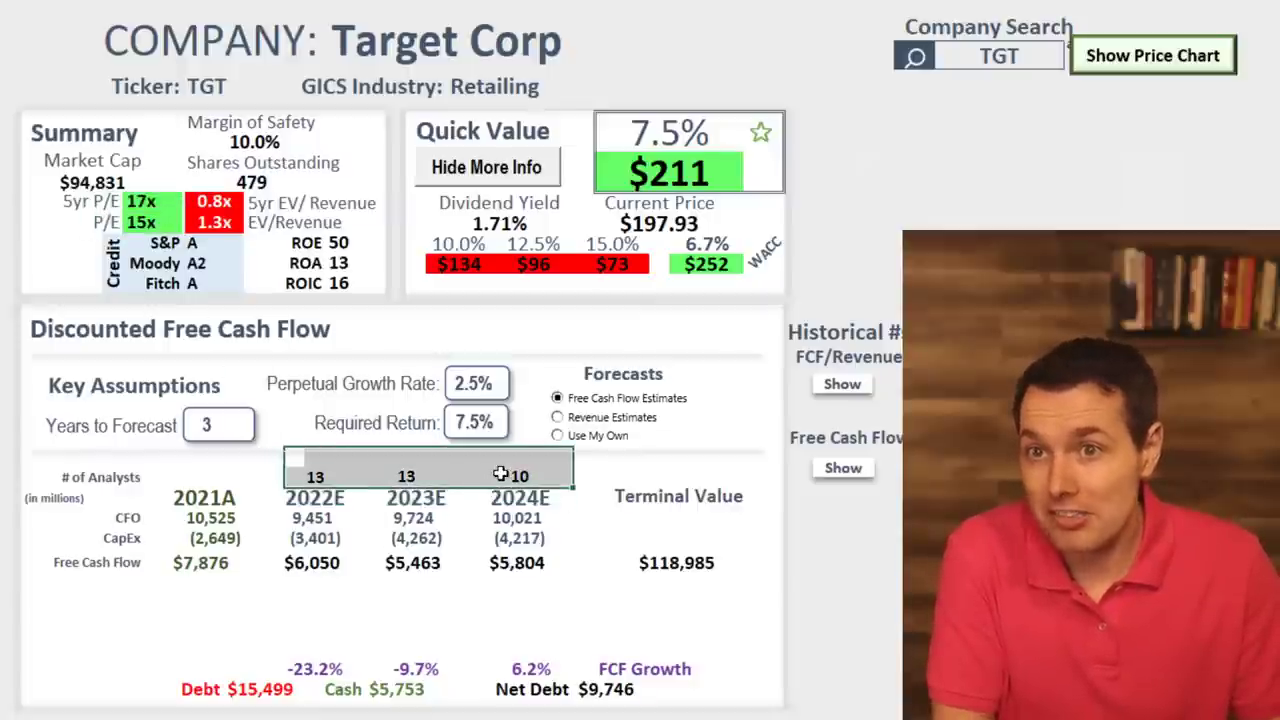
{"action": "left_click_drag", "start_coordinate": [223, 571], "coordinate": [540, 563]}
{"action": "left_click", "coordinate": [540, 563]}
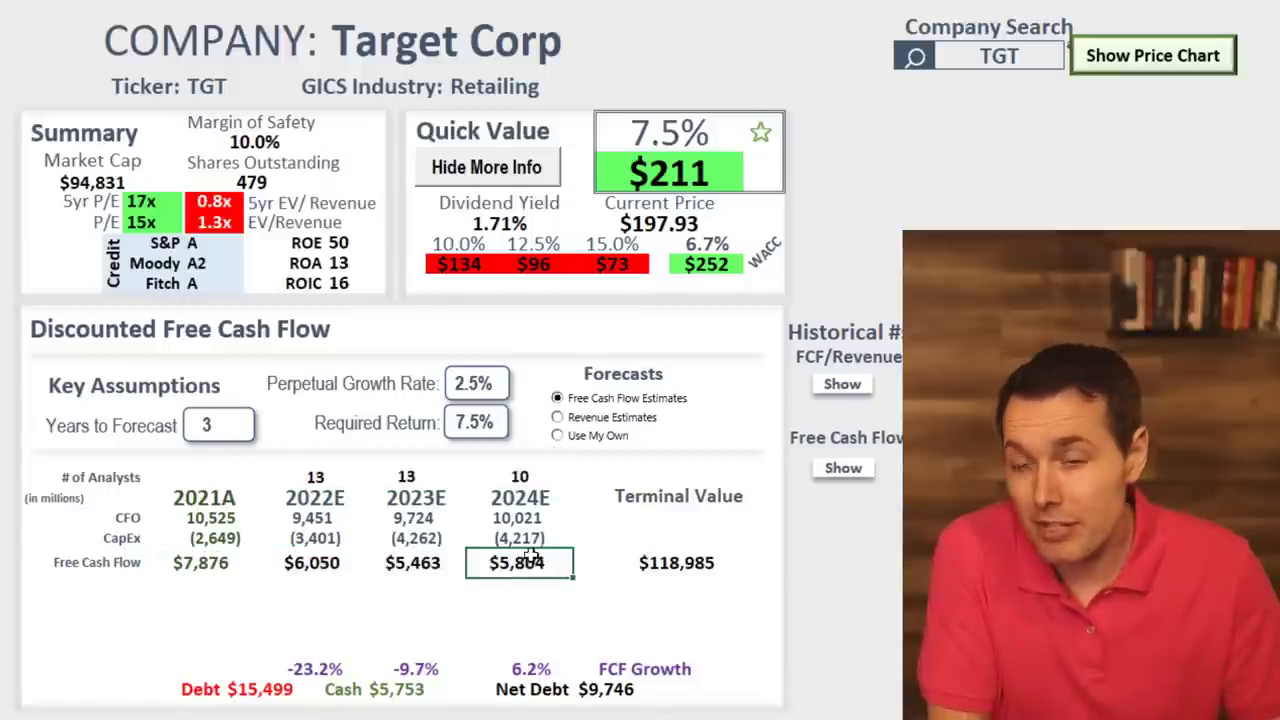
{"action": "mouse_move", "coordinate": [512, 566]}
{"action": "left_mouse_down"}
{"action": "mouse_move", "coordinate": [420, 565]}
{"action": "mouse_move", "coordinate": [502, 568]}
{"action": "left_mouse_up"}
{"action": "left_click_drag", "start_coordinate": [412, 565], "coordinate": [312, 565]}
{"action": "left_click", "coordinate": [236, 563]}
{"action": "left_click", "coordinate": [499, 563]}
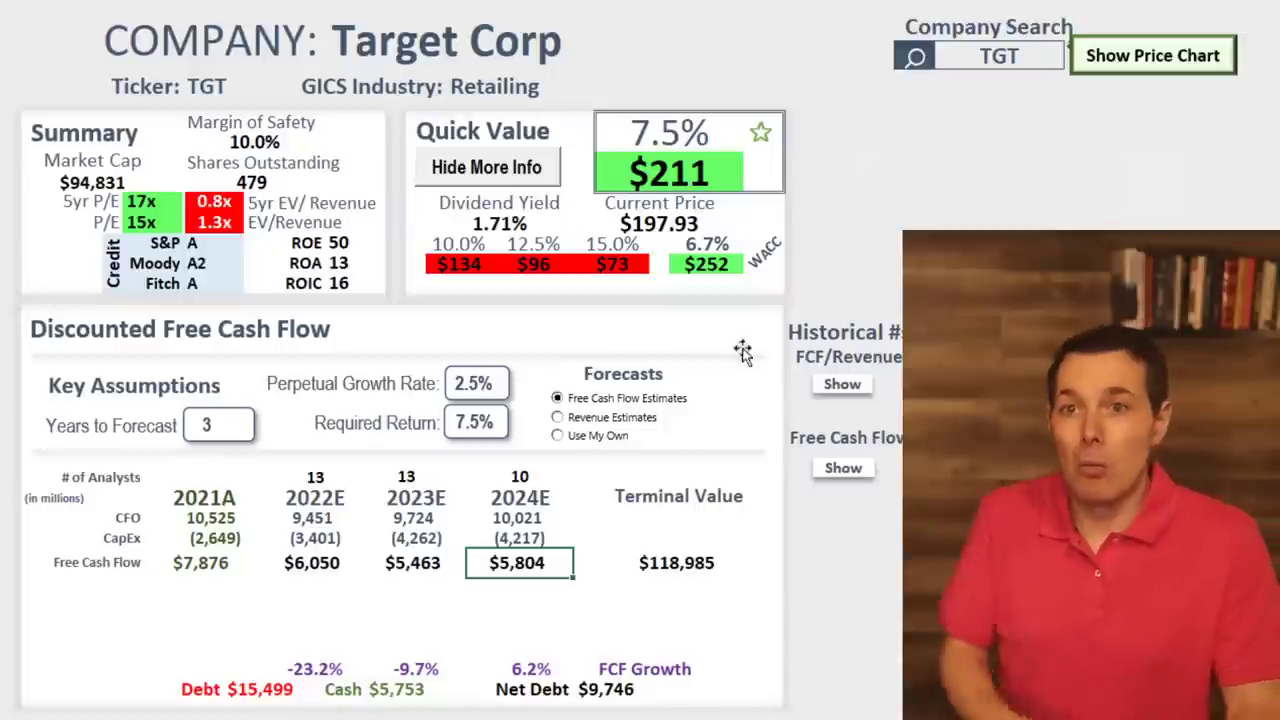
Compare Target's CapEx from 2021A to 2024E with its free cash flow over the same years.
{"action": "left_click_drag", "start_coordinate": [255, 540], "coordinate": [512, 538]}
{"action": "left_click", "coordinate": [512, 538]}
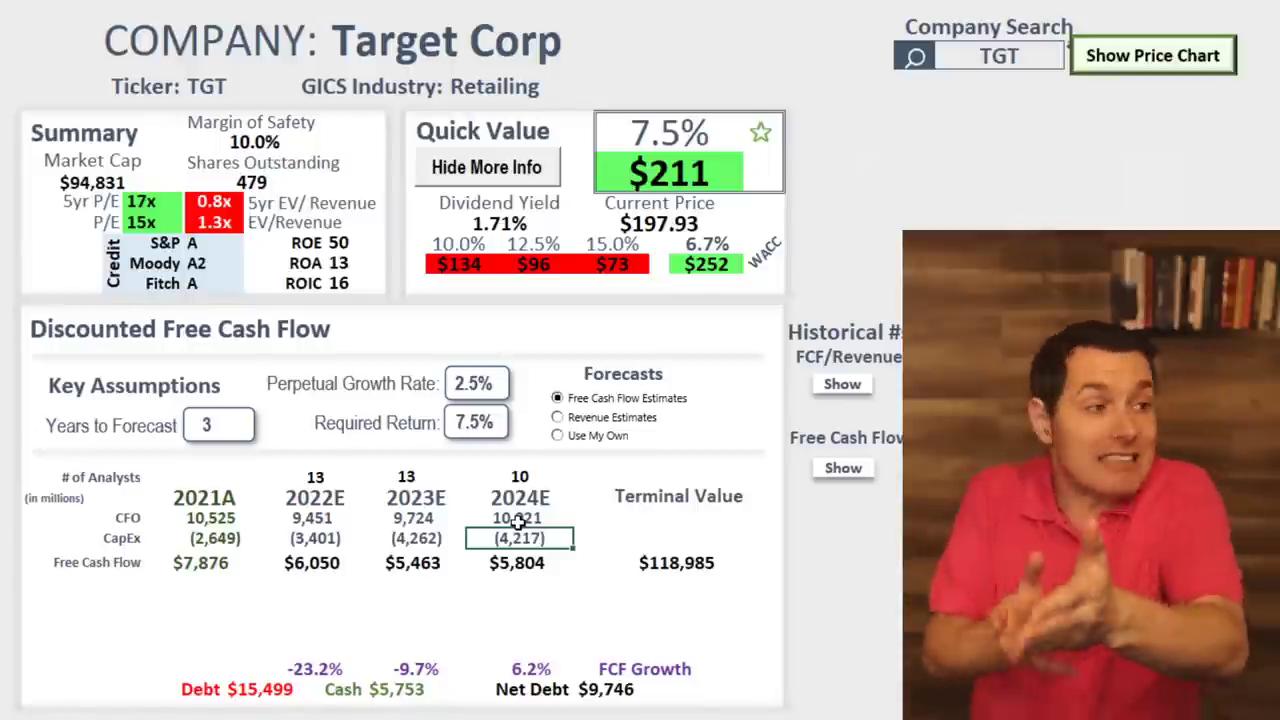
{"action": "left_click_drag", "start_coordinate": [215, 538], "coordinate": [500, 538]}
{"action": "left_click_drag", "start_coordinate": [556, 570], "coordinate": [218, 563]}
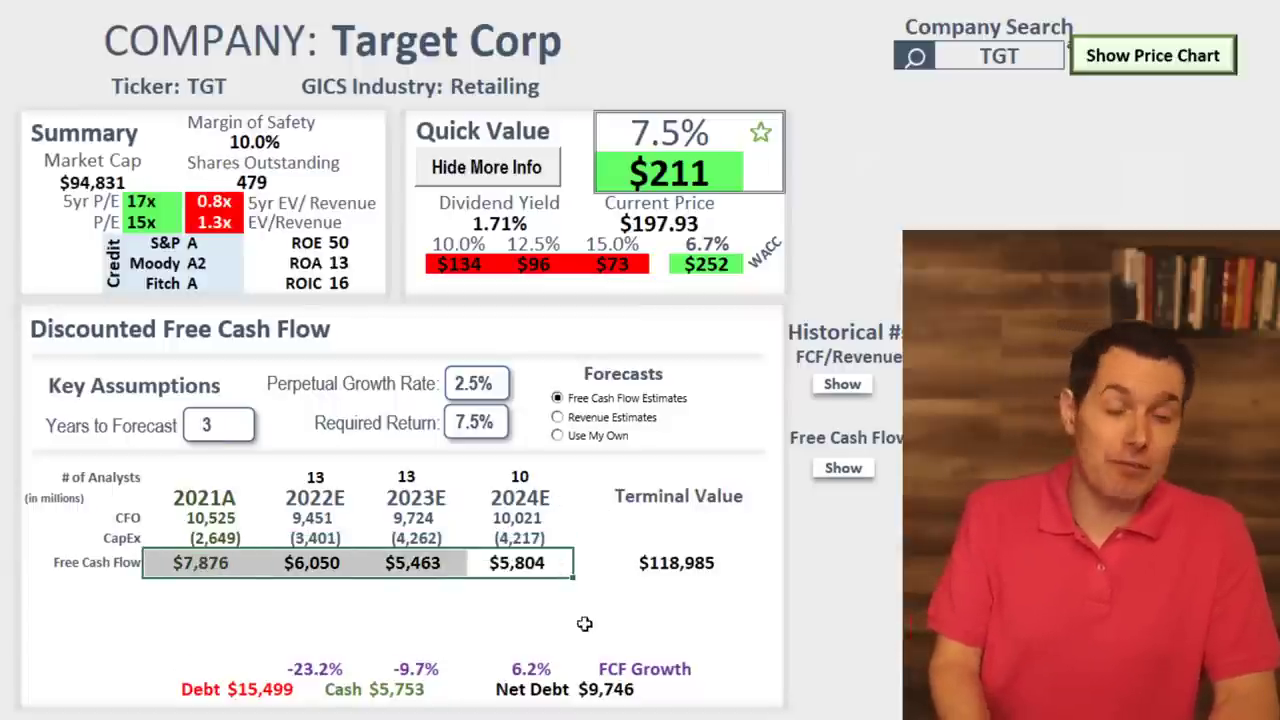
{"action": "mouse_move", "coordinate": [445, 715]}
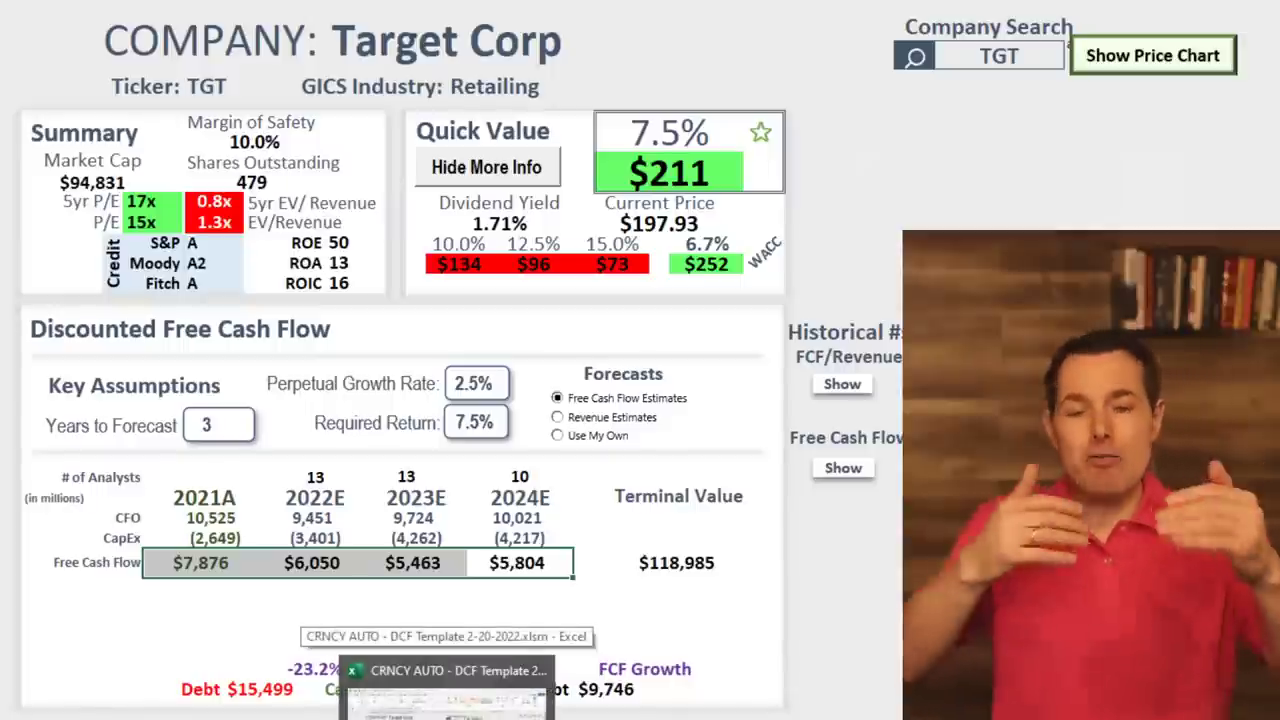
{"action": "left_click", "coordinate": [445, 695]}
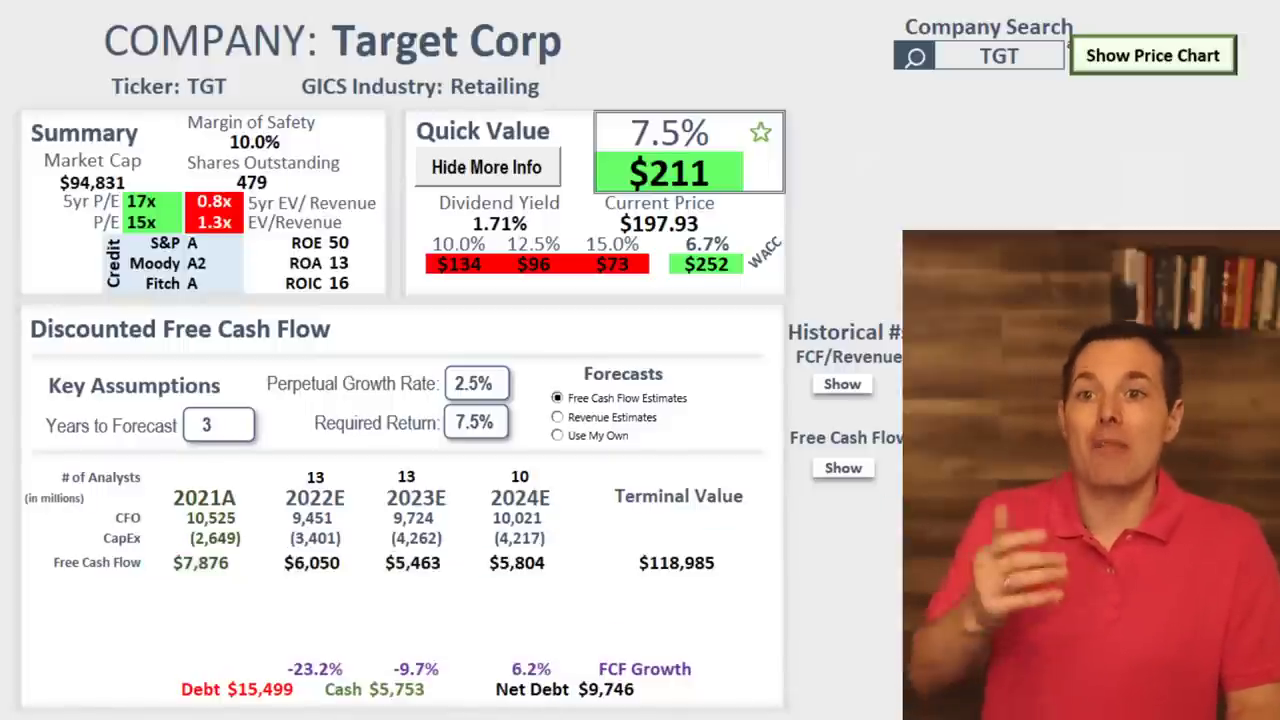
Load Best Buy by replacing the ticker in the company search with BBY.
{"action": "left_click", "coordinate": [999, 58]}
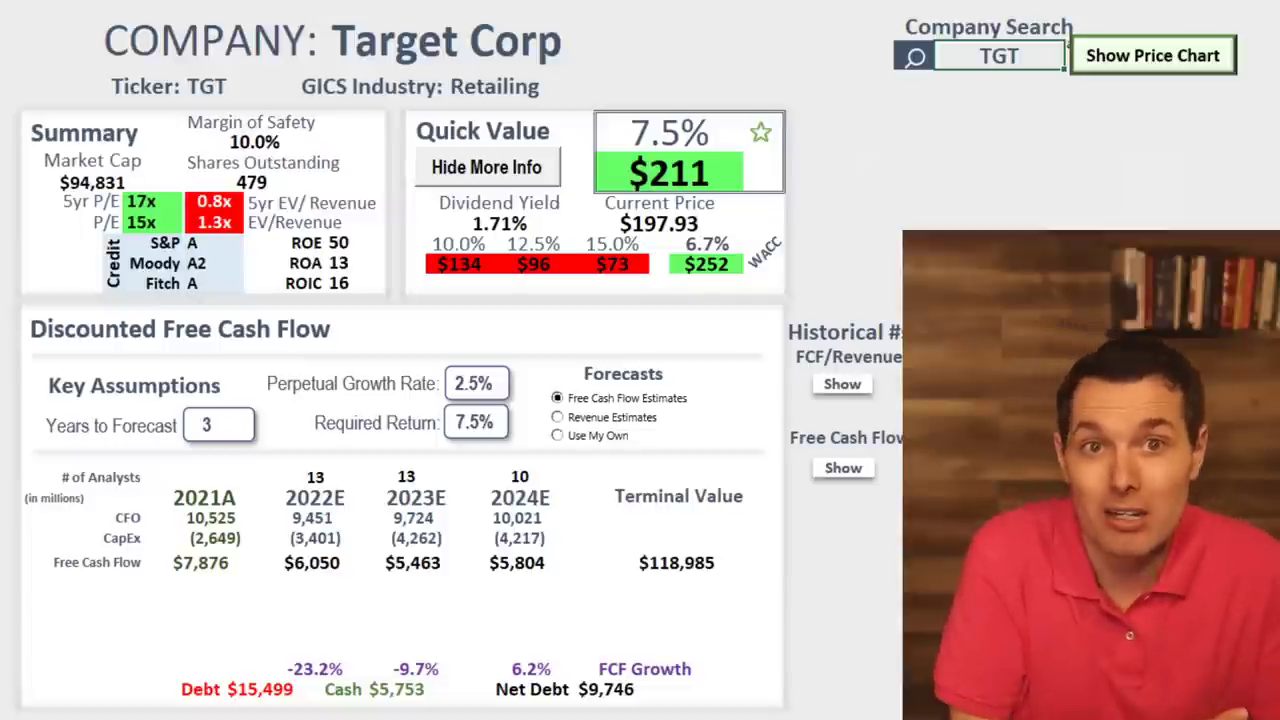
{"action": "type", "text": "BB"}
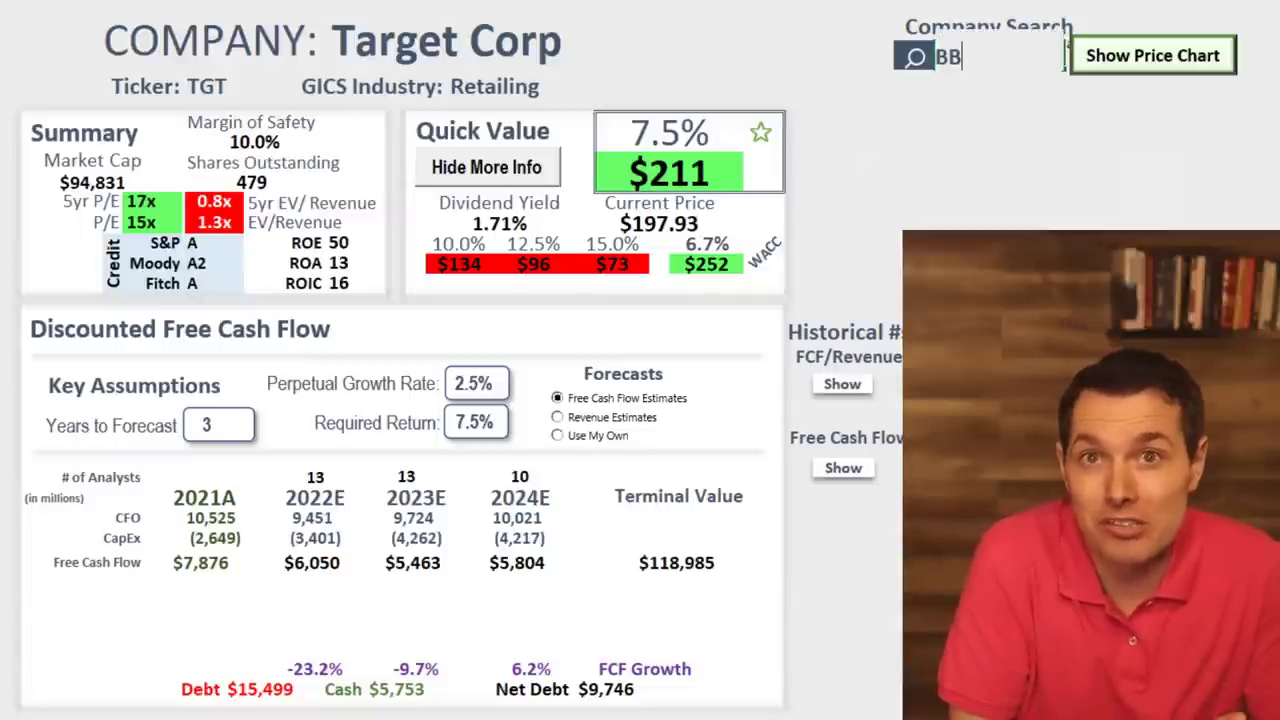
{"action": "type", "text": "Y"}
{"action": "key", "text": "Return"}
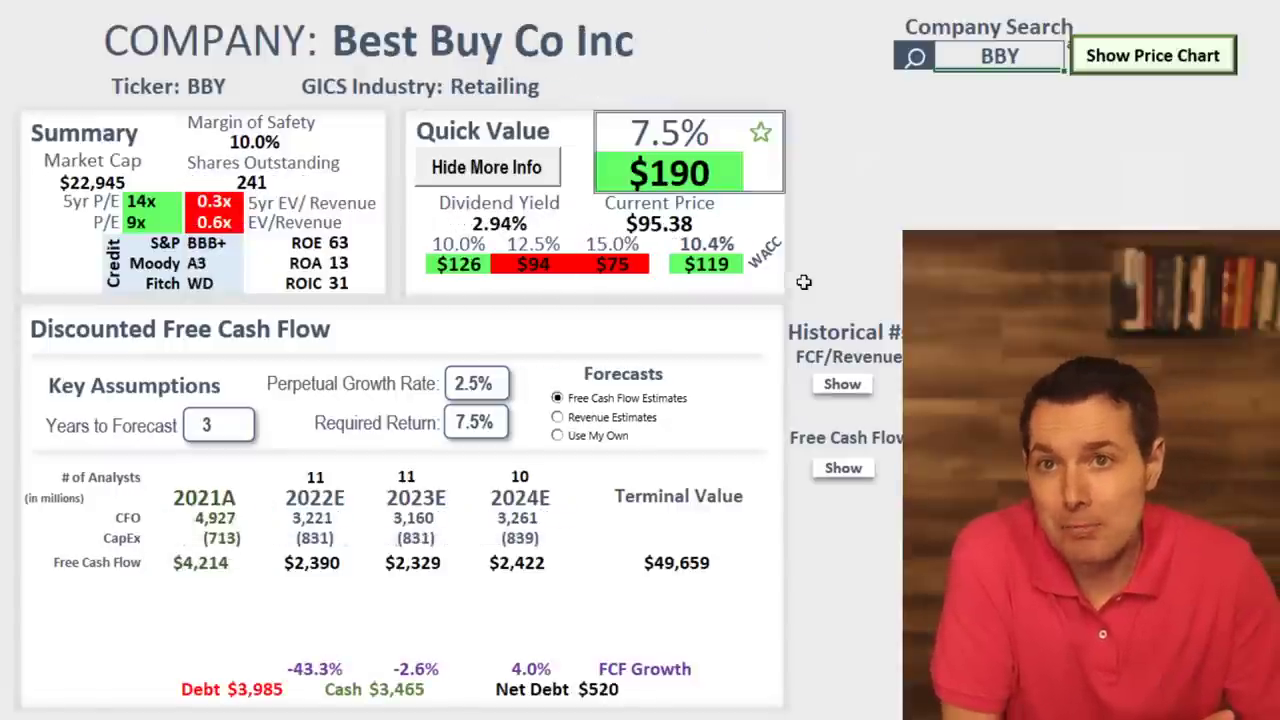
Compare Best Buy's WACC value and quick value at 7.5% with its current price.
{"action": "left_click", "coordinate": [728, 254]}
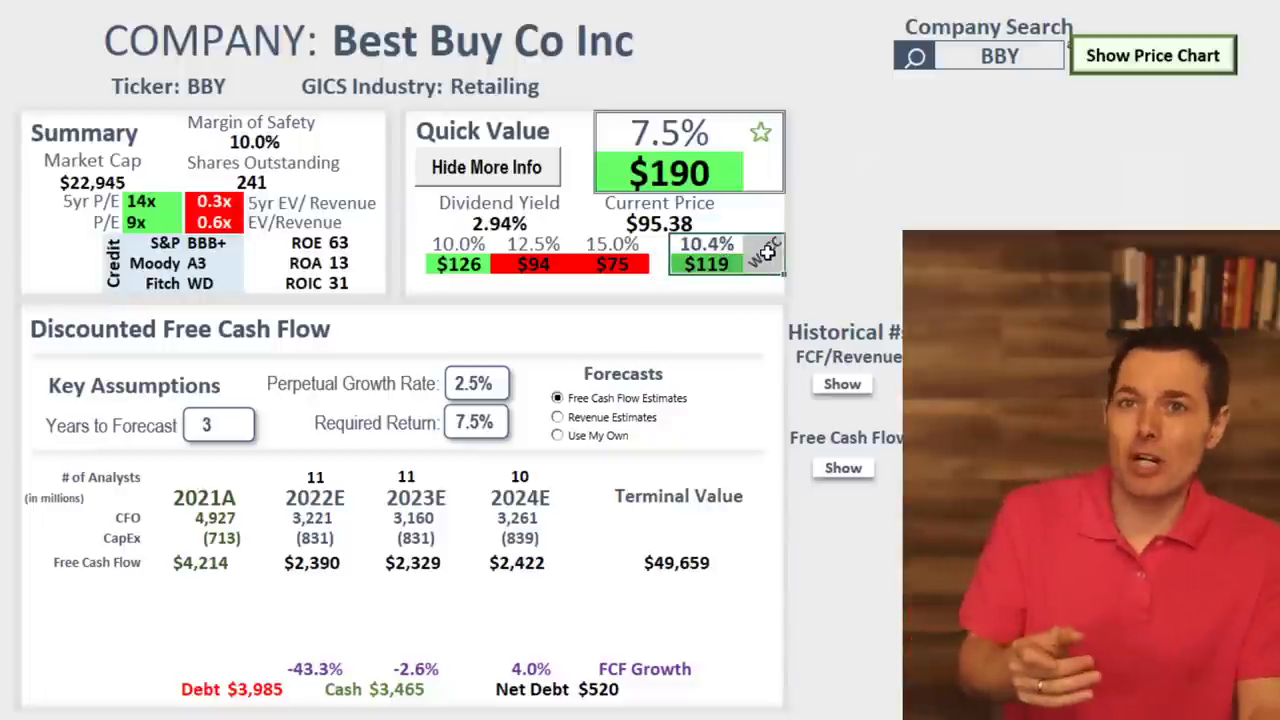
{"action": "left_click", "coordinate": [766, 252]}
{"action": "left_click", "coordinate": [704, 254]}
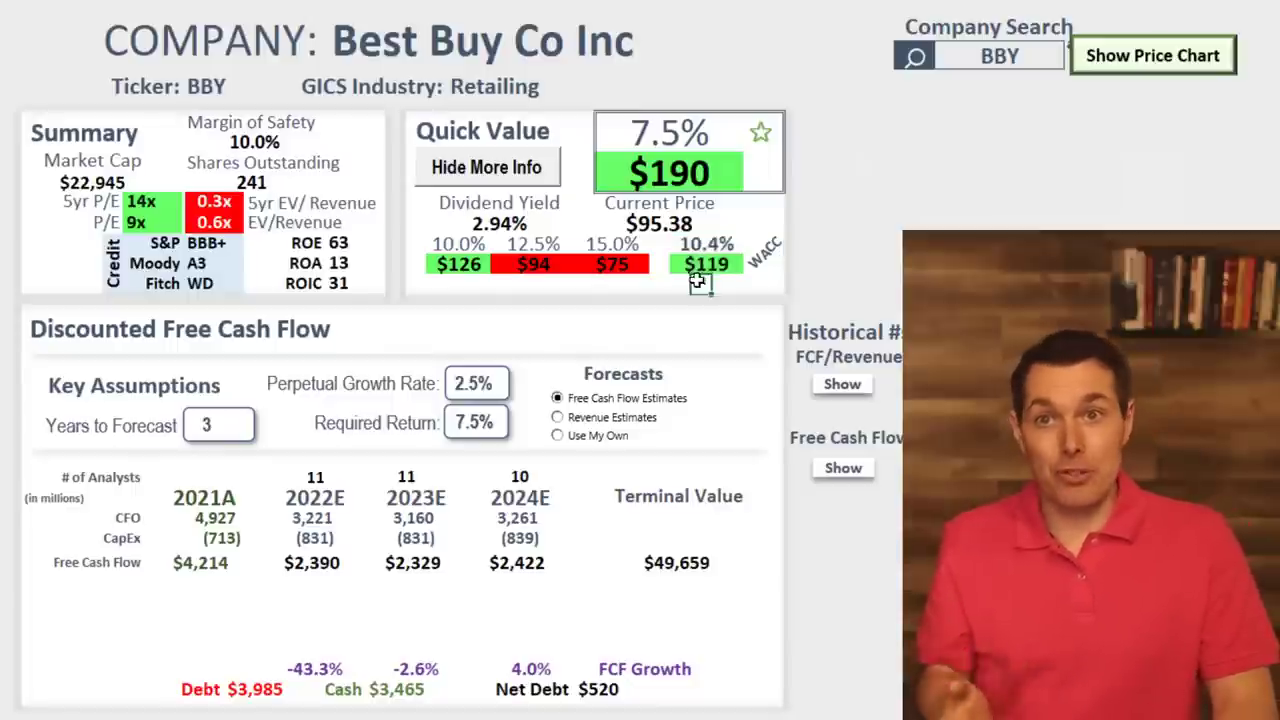
{"action": "left_click", "coordinate": [686, 224]}
{"action": "left_click", "coordinate": [678, 172]}
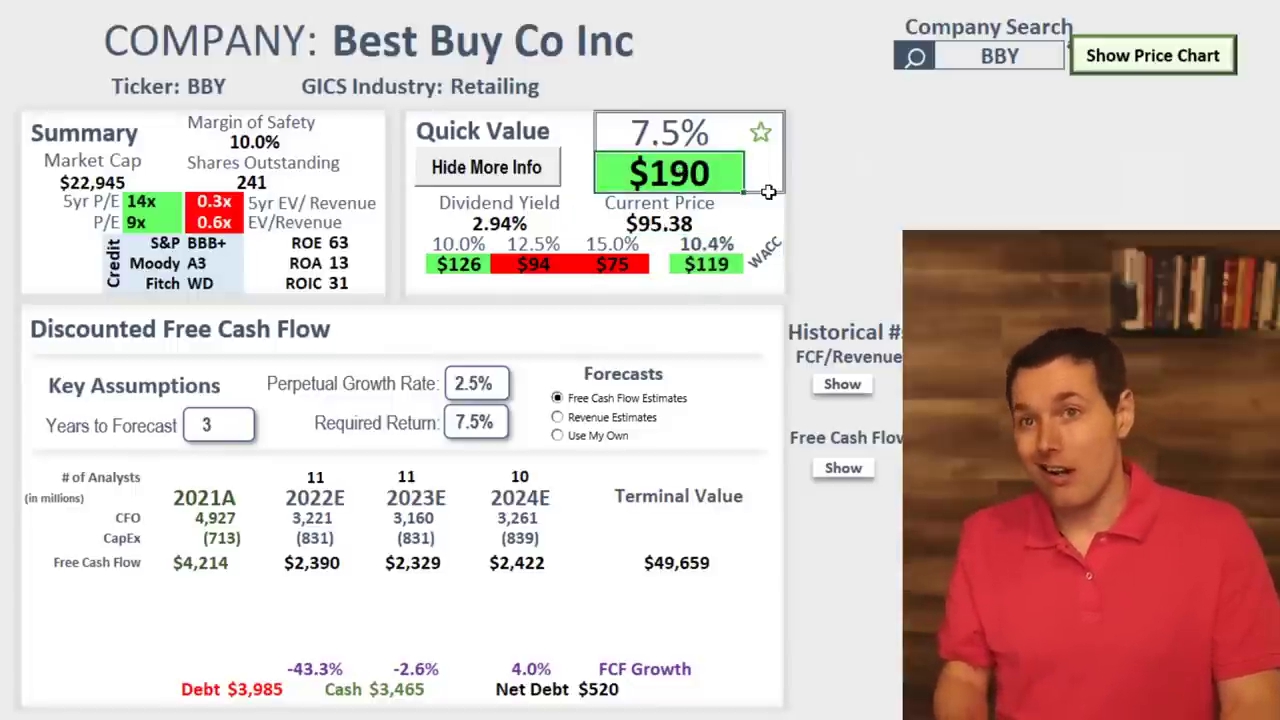
{"action": "left_click", "coordinate": [712, 262]}
{"action": "left_click_drag", "start_coordinate": [712, 262], "coordinate": [714, 250]}
{"action": "left_click", "coordinate": [710, 262]}
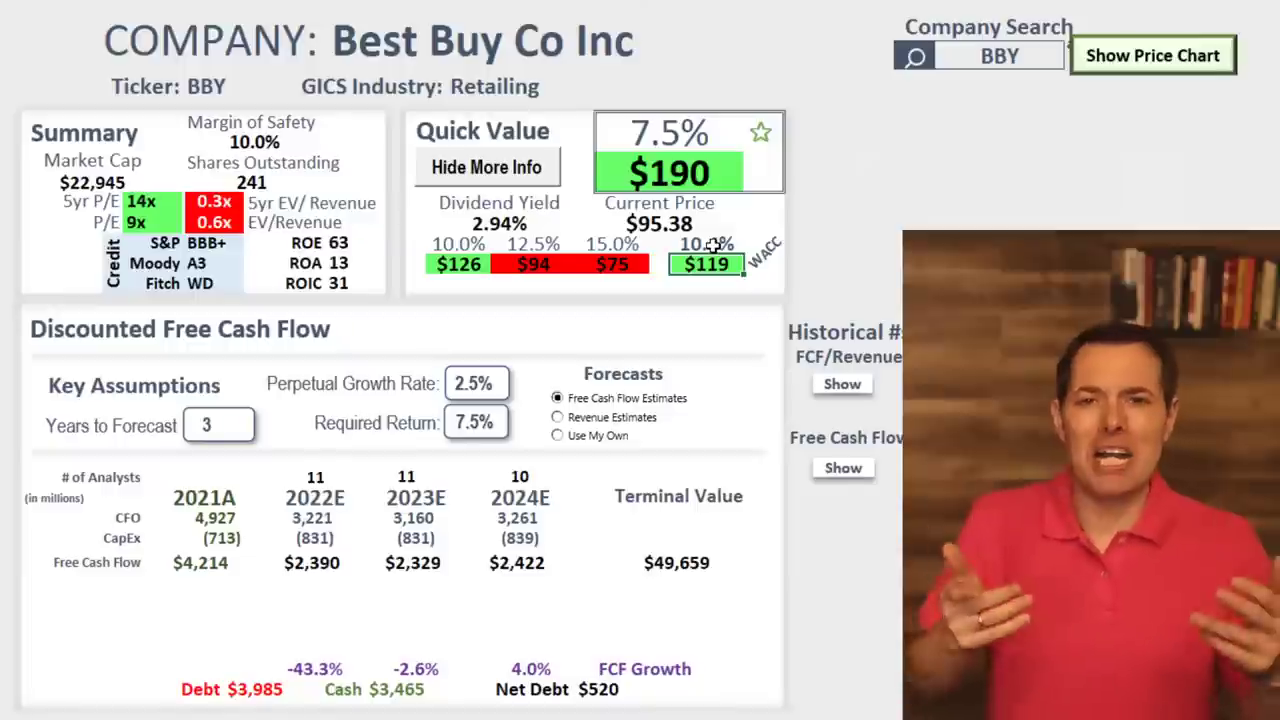
Examine Best Buy's WACC rate and the value it gives alongside the quick value at 10.0%.
{"action": "left_click", "coordinate": [688, 165]}
{"action": "left_click", "coordinate": [707, 244]}
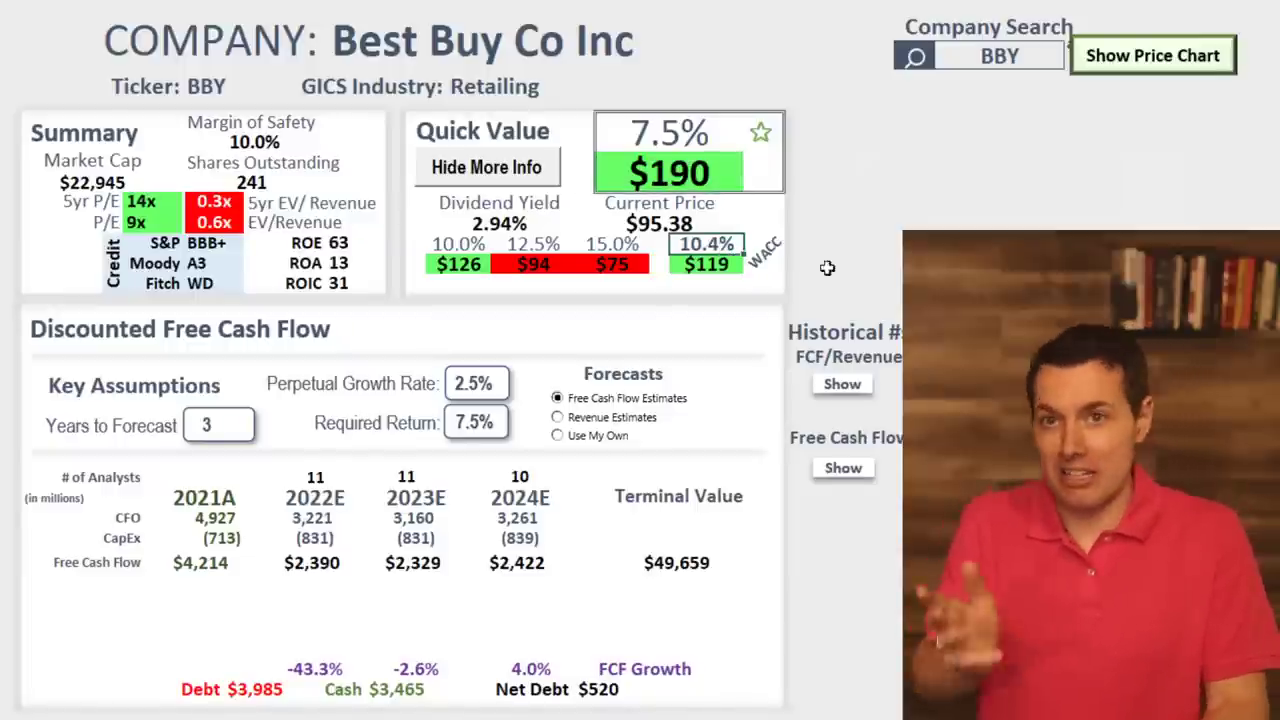
{"action": "left_click", "coordinate": [709, 264]}
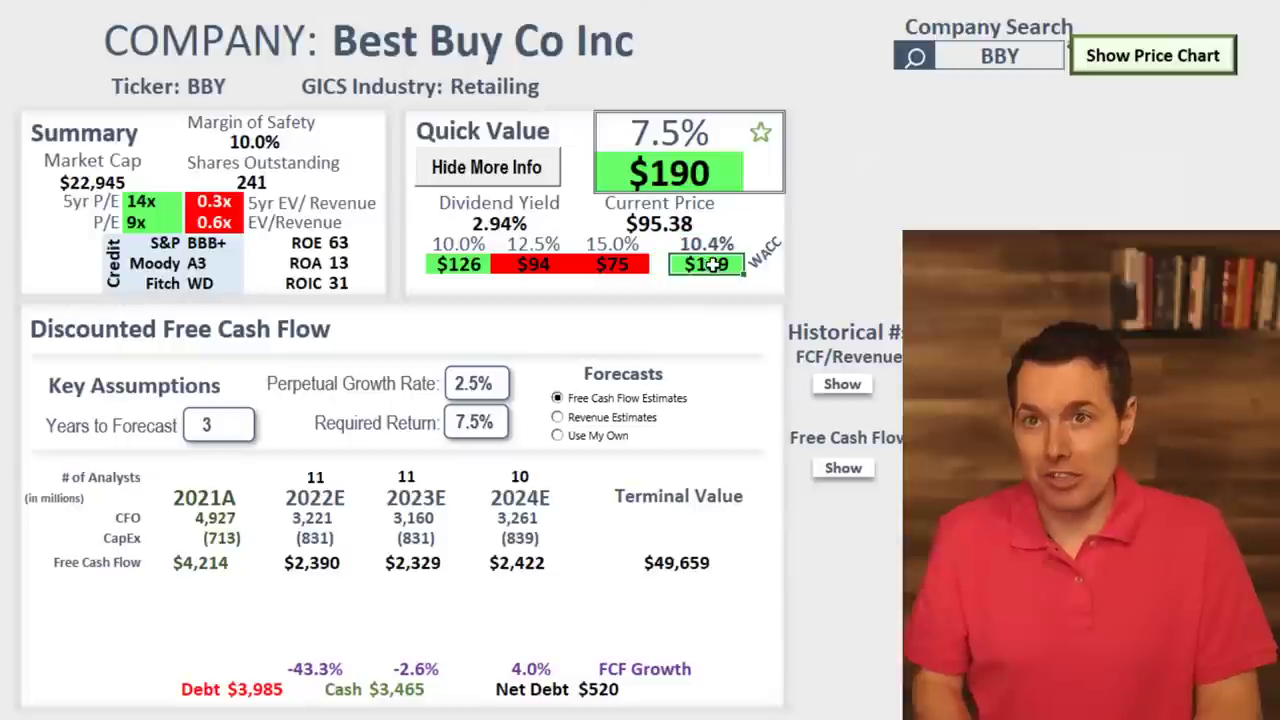
{"action": "left_click", "coordinate": [443, 270]}
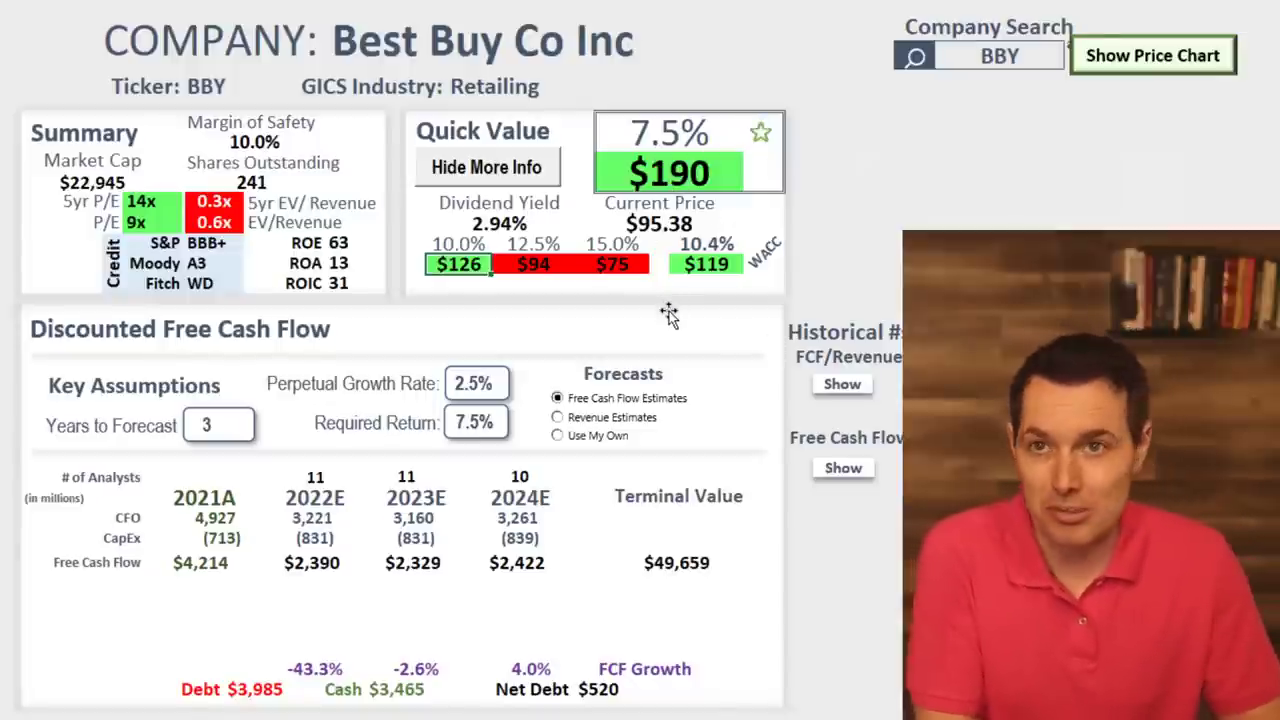
Examine Best Buy's number of analysts for 2022E to 2024E and compare its free cash flow from 2021A to 2024E.
{"action": "left_click", "coordinate": [292, 479]}
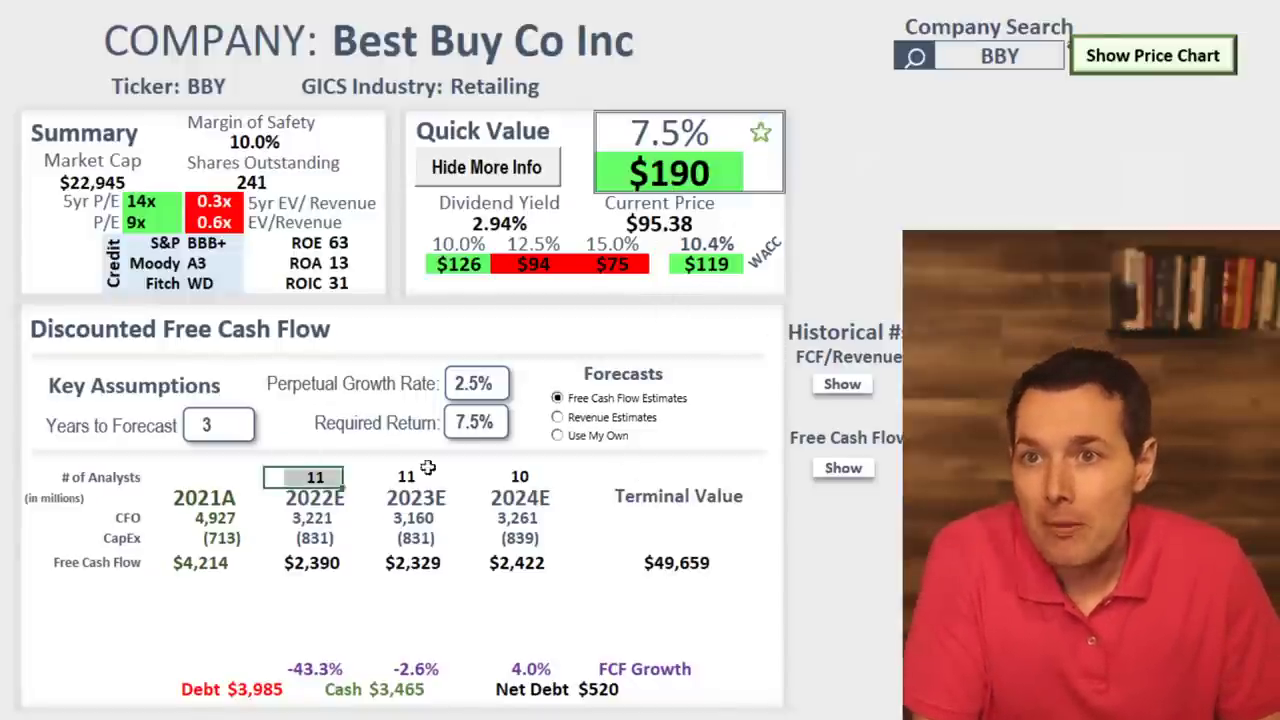
{"action": "left_click_drag", "start_coordinate": [344, 470], "coordinate": [540, 477]}
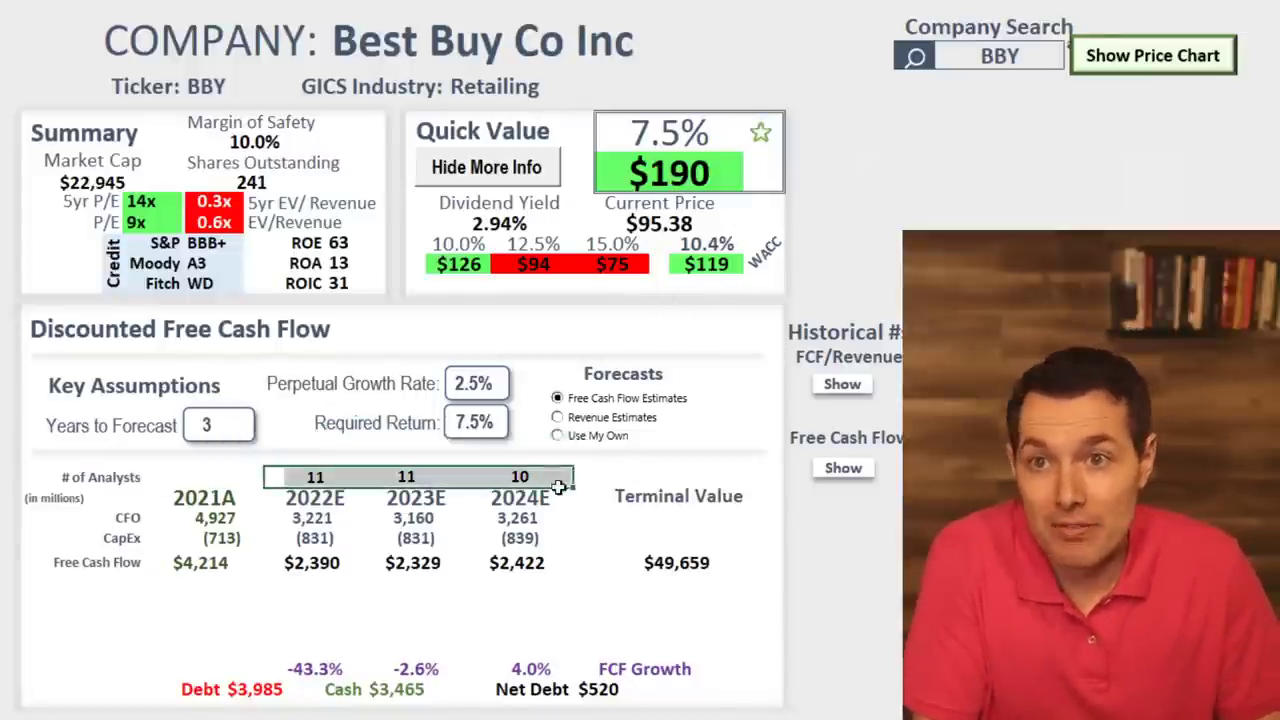
{"action": "left_click", "coordinate": [203, 566]}
{"action": "left_click", "coordinate": [289, 564]}
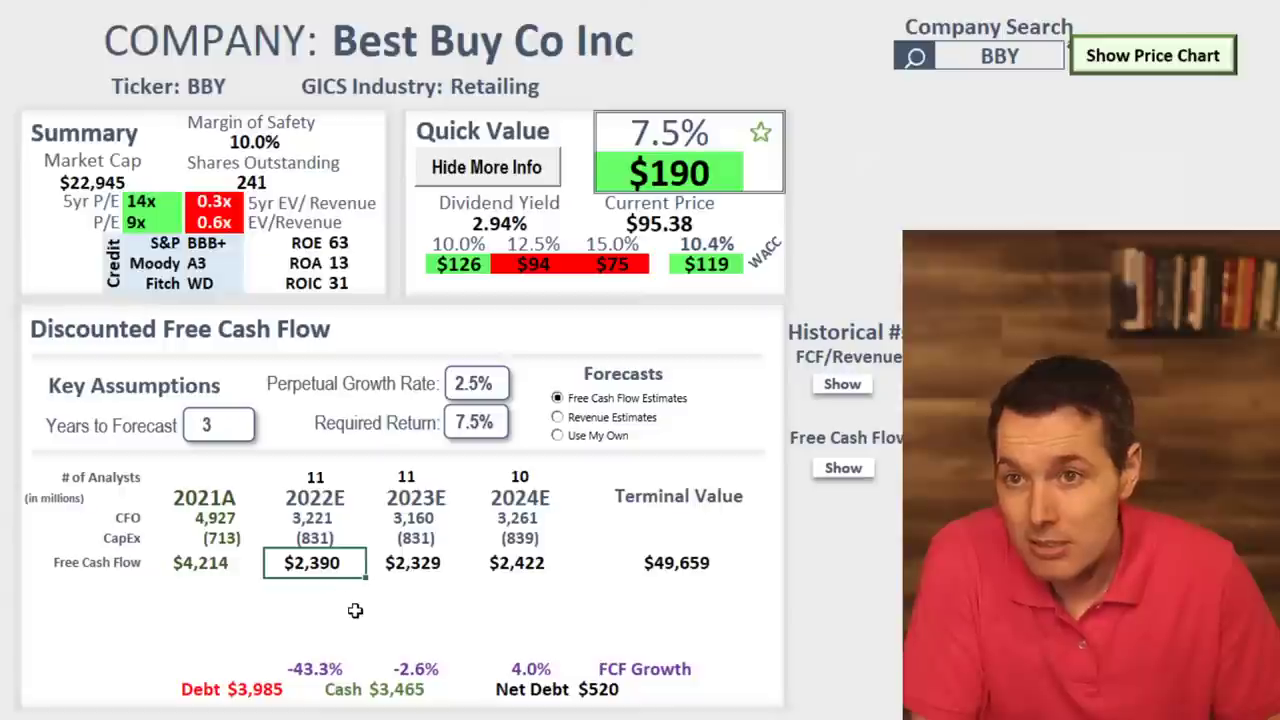
{"action": "left_click", "coordinate": [420, 574]}
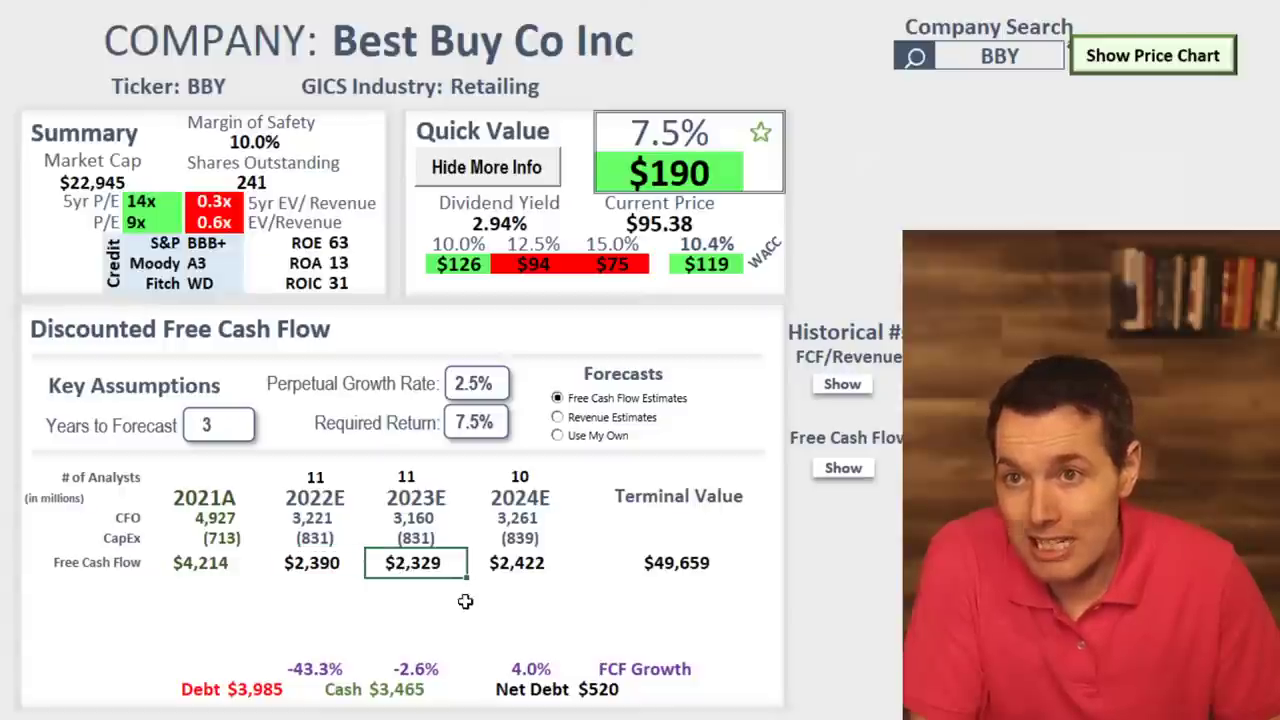
{"action": "left_click", "coordinate": [508, 565]}
{"action": "left_click", "coordinate": [337, 565]}
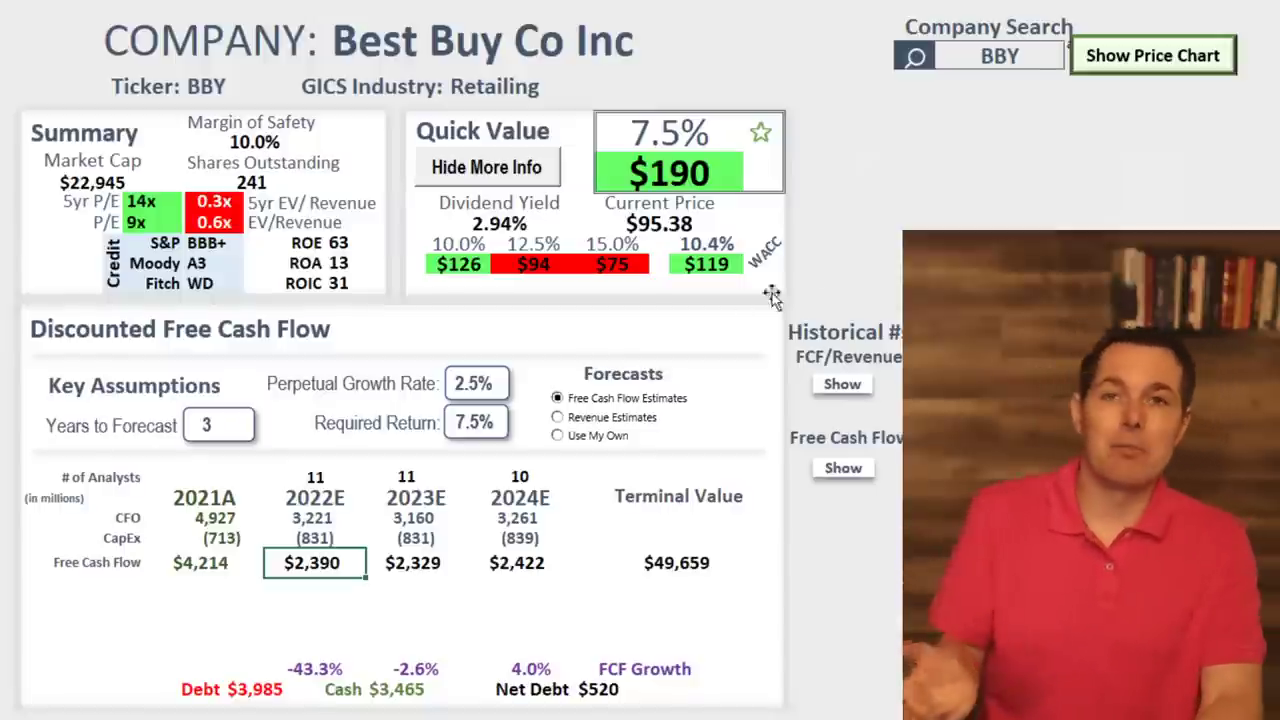
{"action": "left_click", "coordinate": [965, 65]}
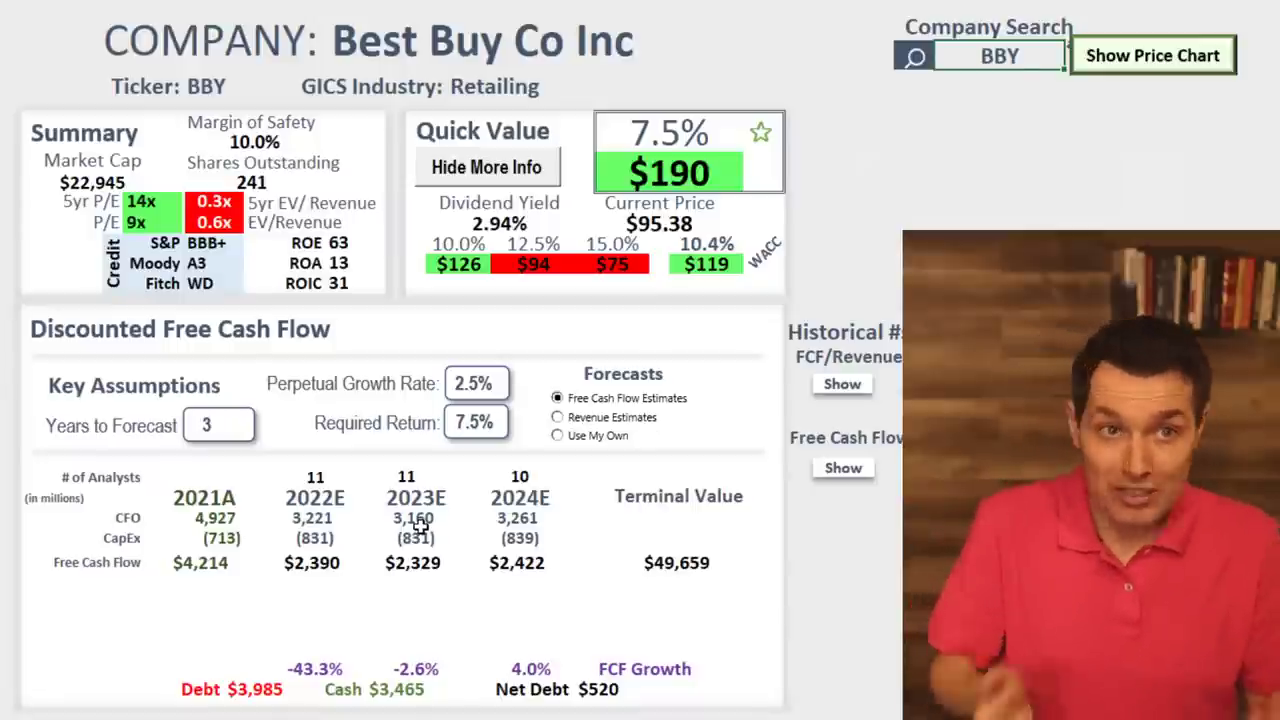
{"action": "left_click", "coordinate": [522, 566]}
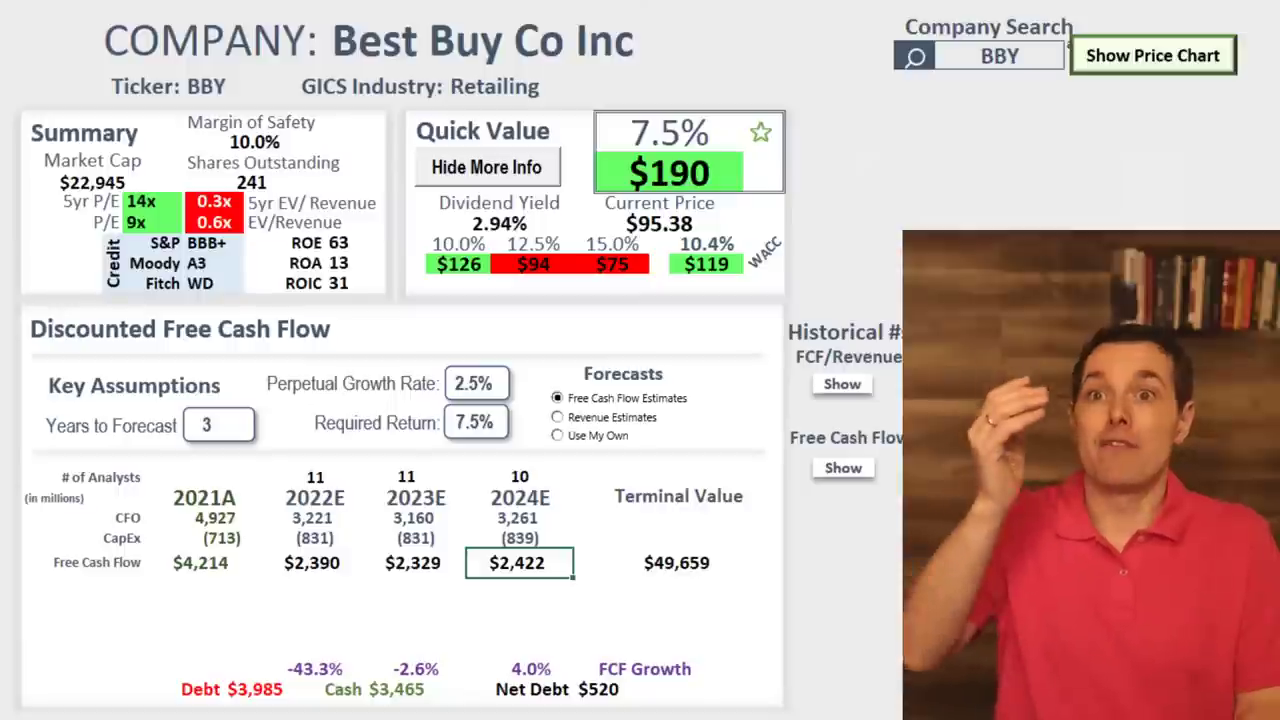
Compare Best Buy's quick values at 7.5% and 10.0% with its WACC rate and value.
{"action": "left_click", "coordinate": [660, 336]}
{"action": "left_click", "coordinate": [710, 252]}
{"action": "left_click", "coordinate": [690, 180]}
{"action": "left_click", "coordinate": [424, 264]}
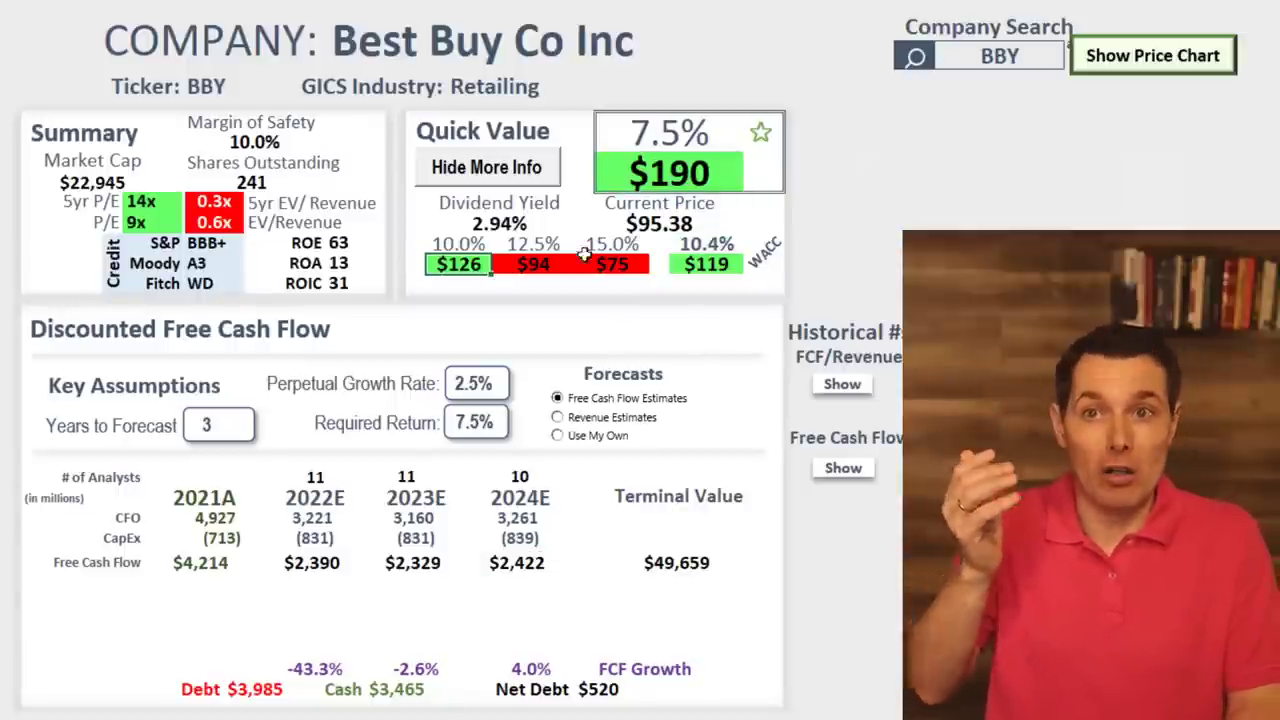
{"action": "left_click", "coordinate": [704, 262]}
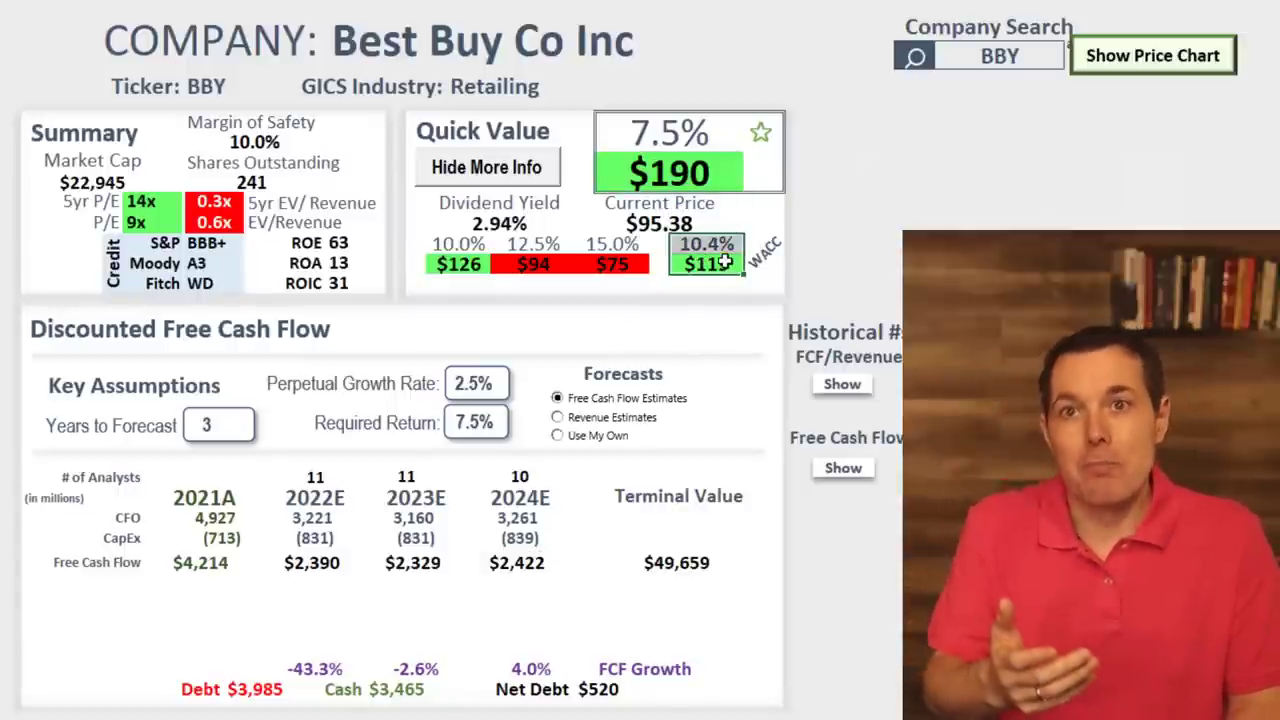
Load Unitedhealth by replacing the ticker in the company search with UNH.
{"action": "left_click", "coordinate": [1000, 58]}
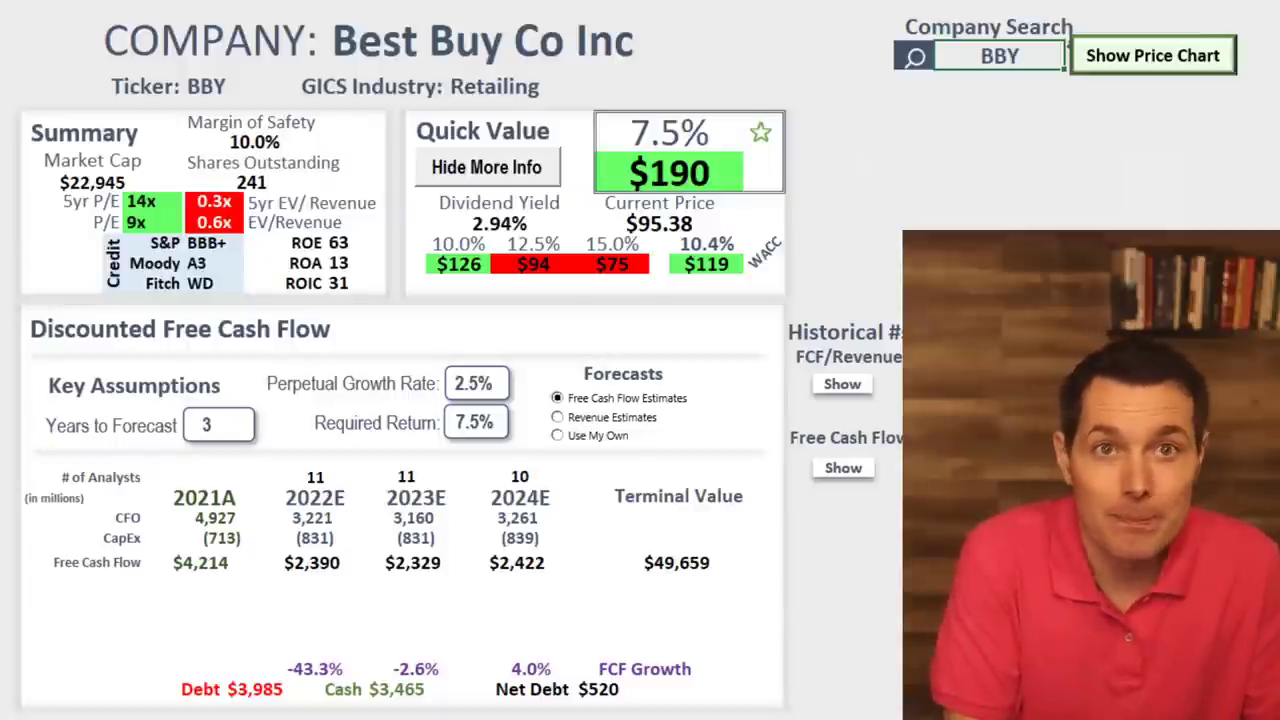
{"action": "left_click", "coordinate": [1034, 62]}
{"action": "key", "text": "BackSpace"}
{"action": "key", "text": "BackSpace"}
{"action": "key", "text": "BackSpace"}
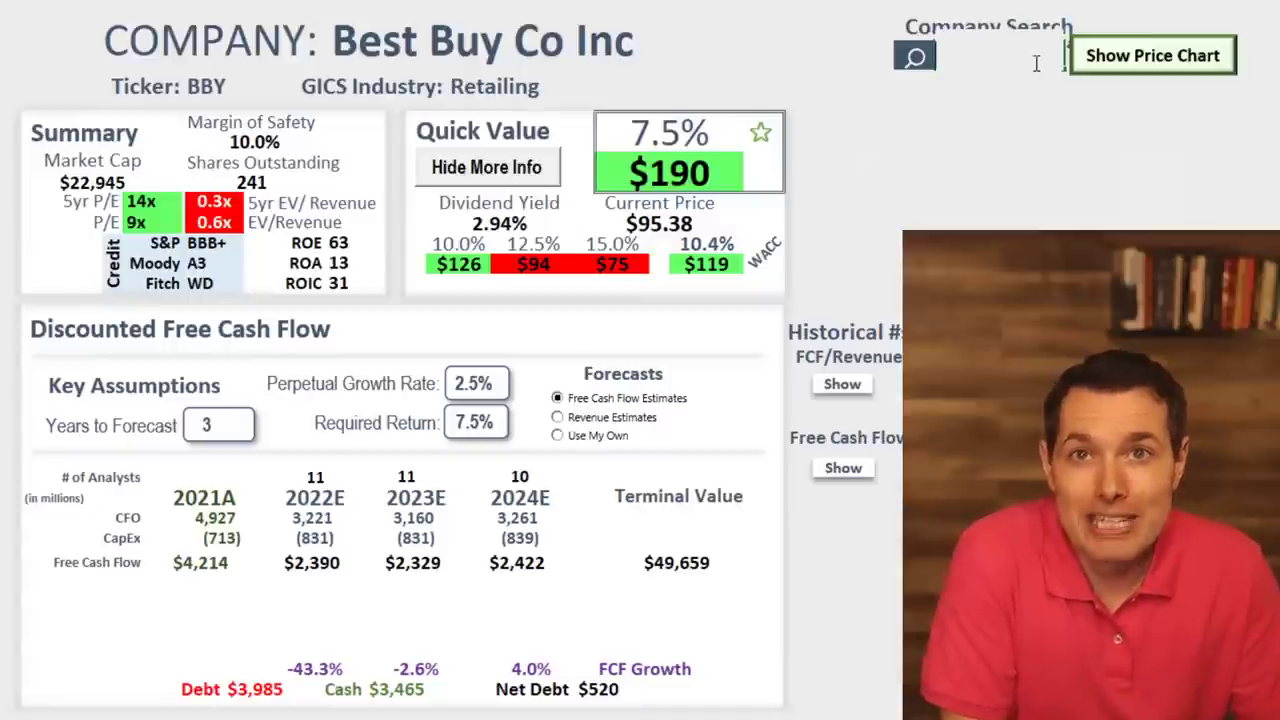
{"action": "type", "text": "UN"}
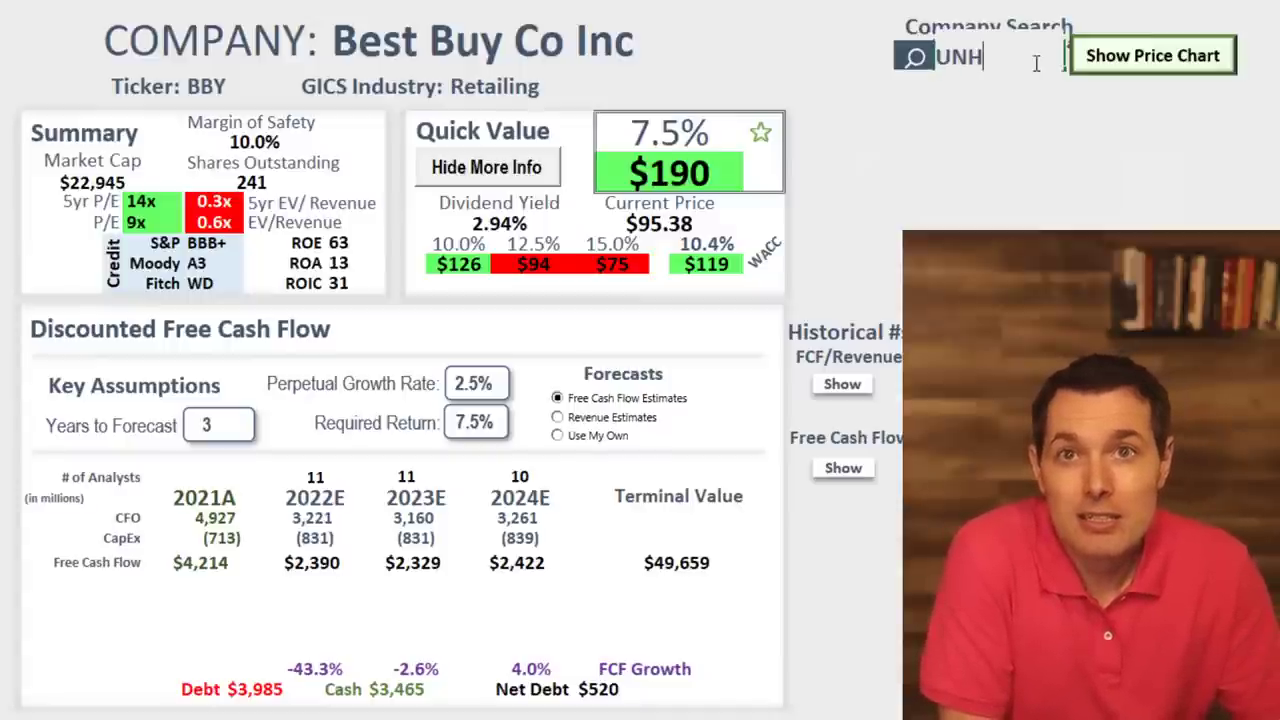
{"action": "type", "text": "H"}
{"action": "key", "text": "Return"}
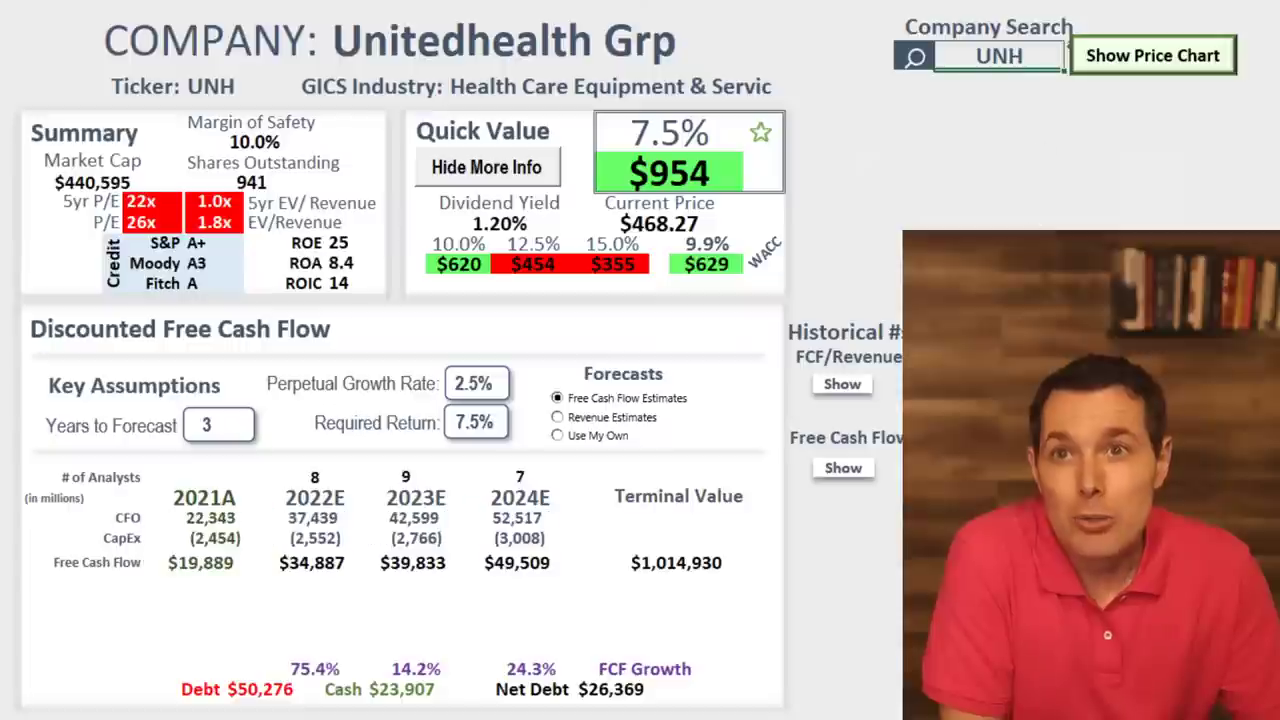
Examine Unitedhealth's WACC value and the analyst counts and free cash flow from 2021A to 2024E behind it.
{"action": "left_click", "coordinate": [716, 265]}
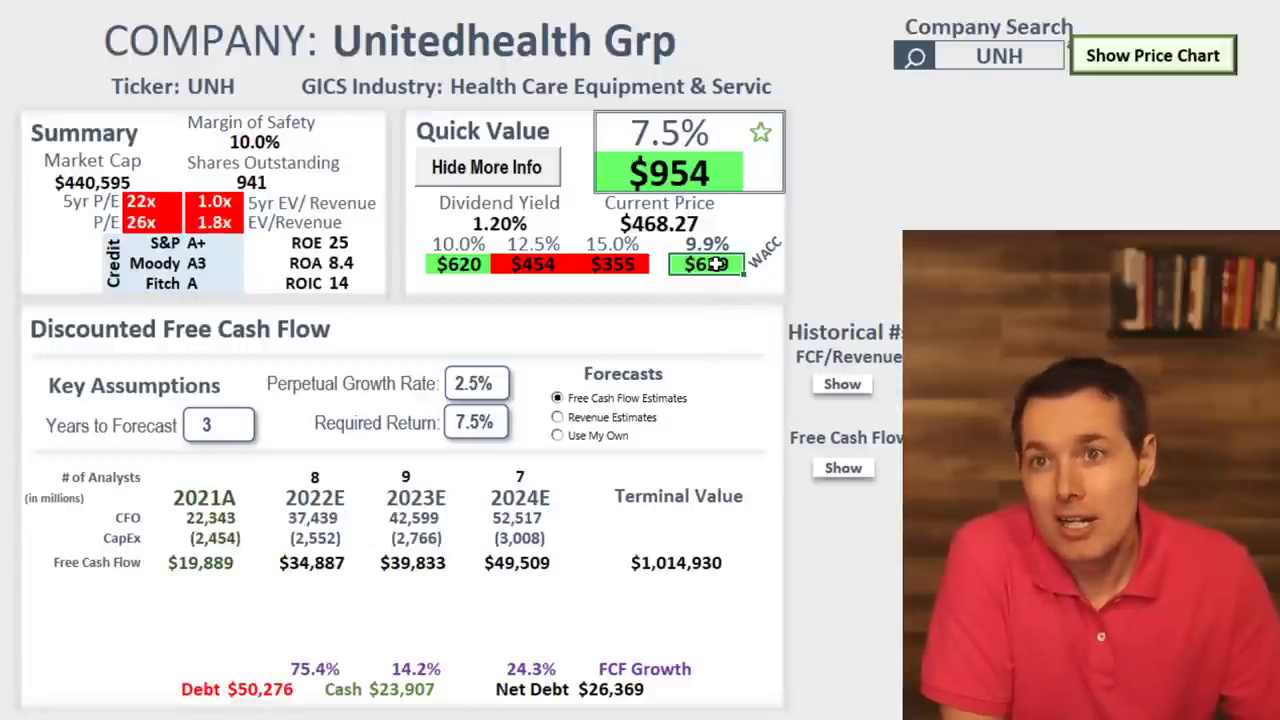
{"action": "left_click", "coordinate": [510, 454]}
{"action": "left_click_drag", "start_coordinate": [472, 484], "coordinate": [315, 484]}
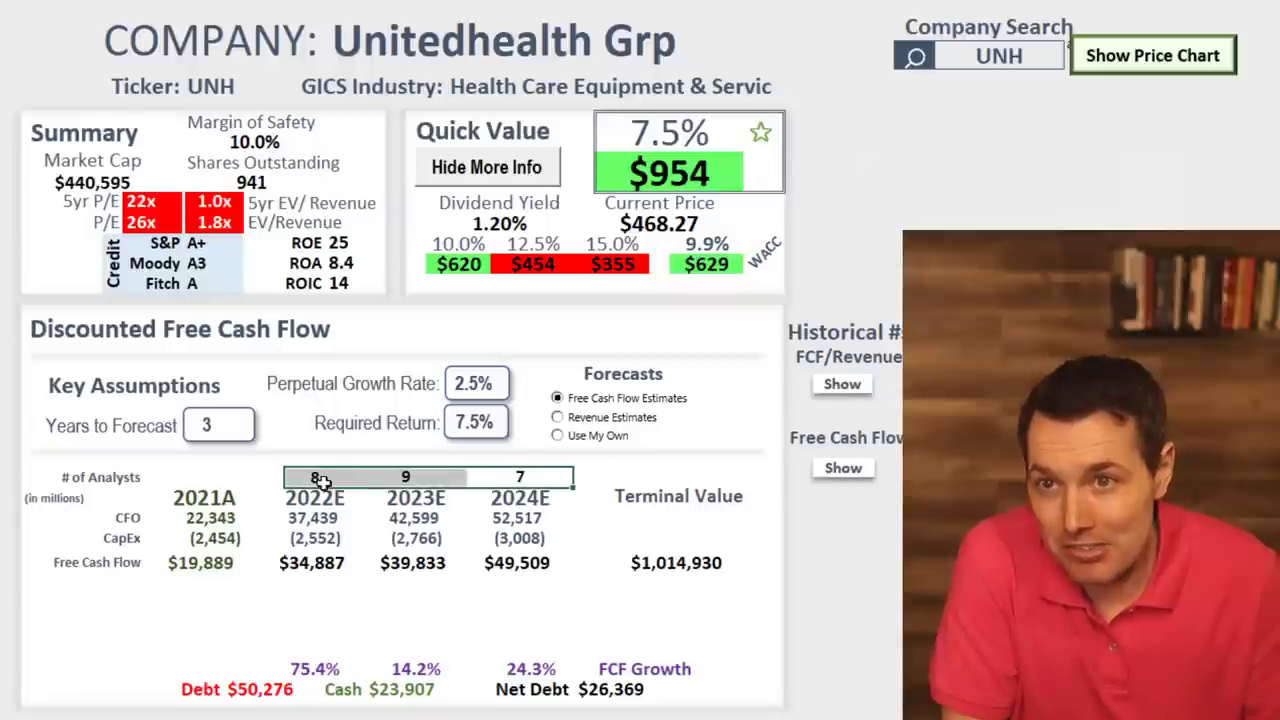
{"action": "left_click_drag", "start_coordinate": [215, 563], "coordinate": [516, 563]}
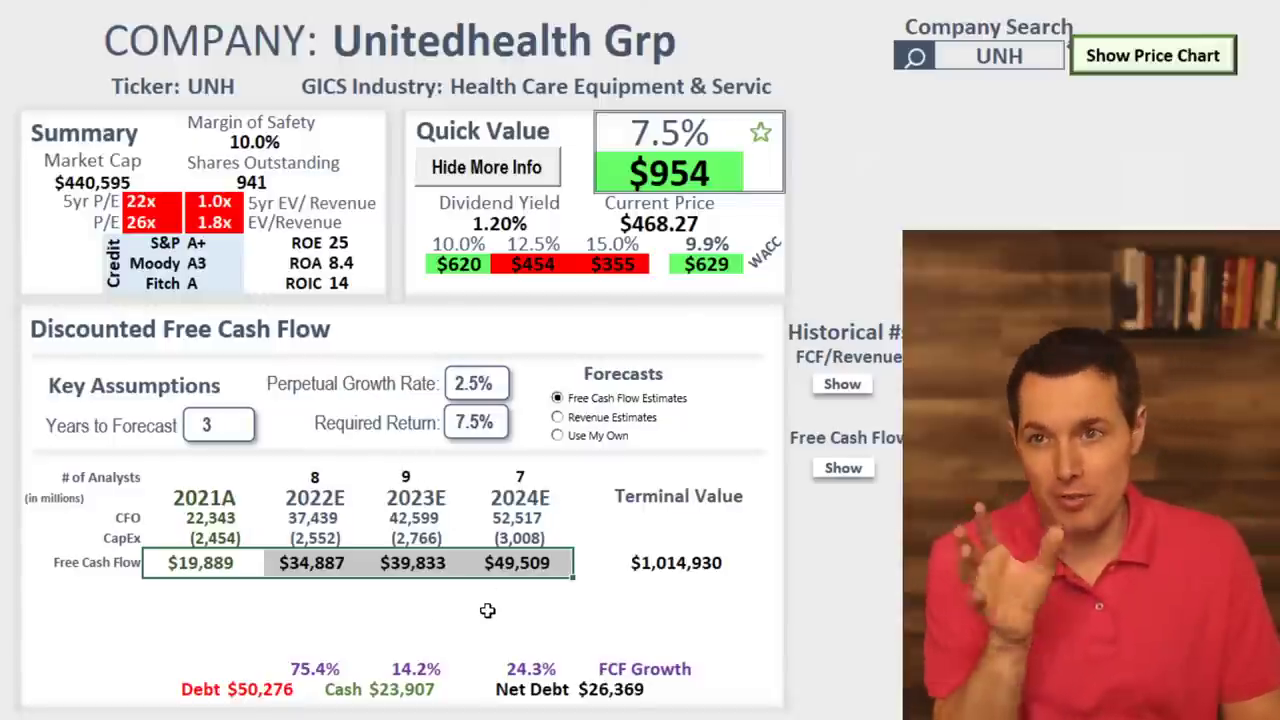
Examine Unitedhealth's FCF growth for each year from 2022E to 2024E.
{"action": "left_click", "coordinate": [311, 669]}
{"action": "key", "text": "shift+Right"}
{"action": "key", "text": "shift+Right"}
{"action": "key", "text": "shift+Down"}
{"action": "key", "text": "shift+Up"}
{"action": "left_click", "coordinate": [313, 670]}
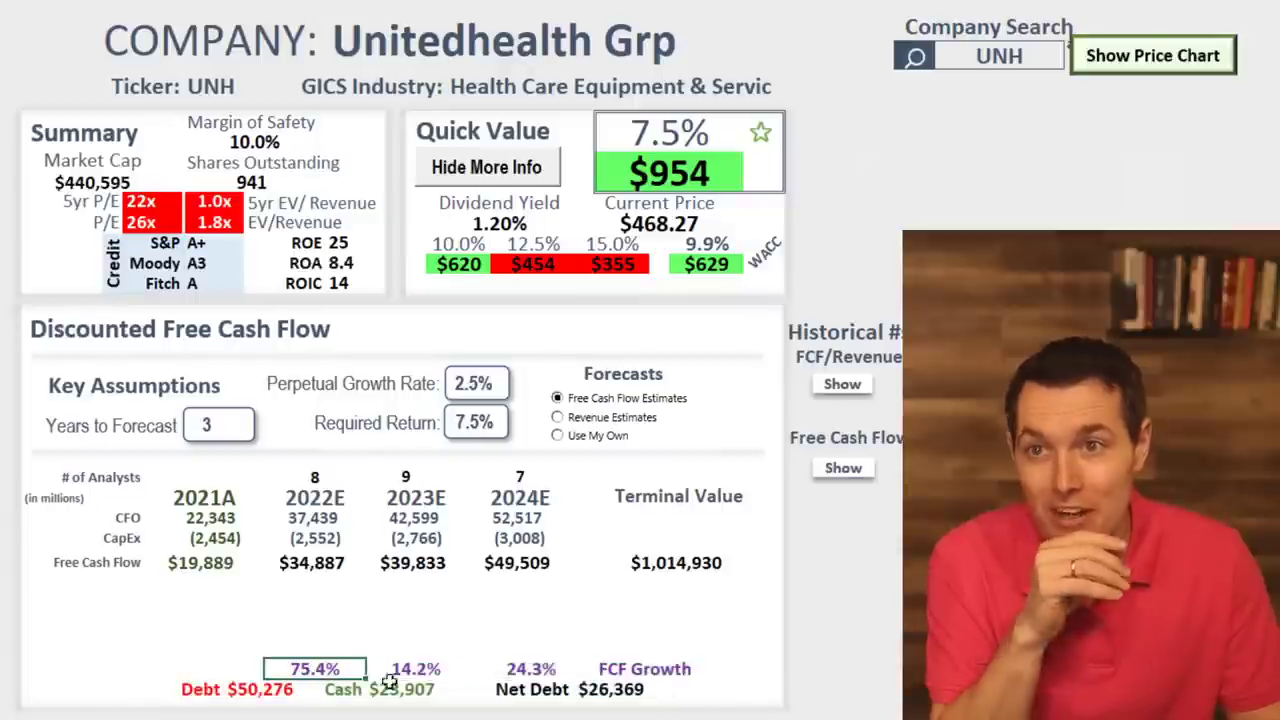
{"action": "left_click", "coordinate": [402, 670]}
{"action": "left_click", "coordinate": [527, 676]}
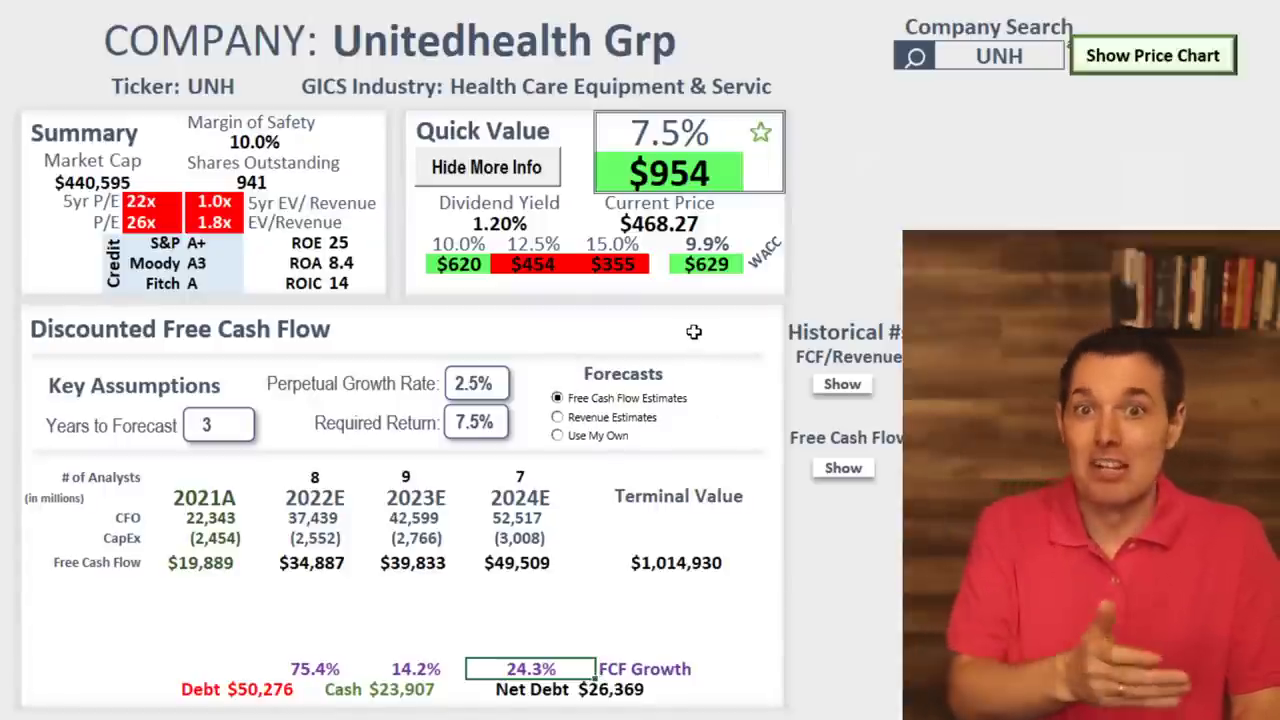
Compare Unitedhealth's WACC value and quick value at 10.0% with its current price.
{"action": "left_click_drag", "start_coordinate": [697, 265], "coordinate": [708, 247]}
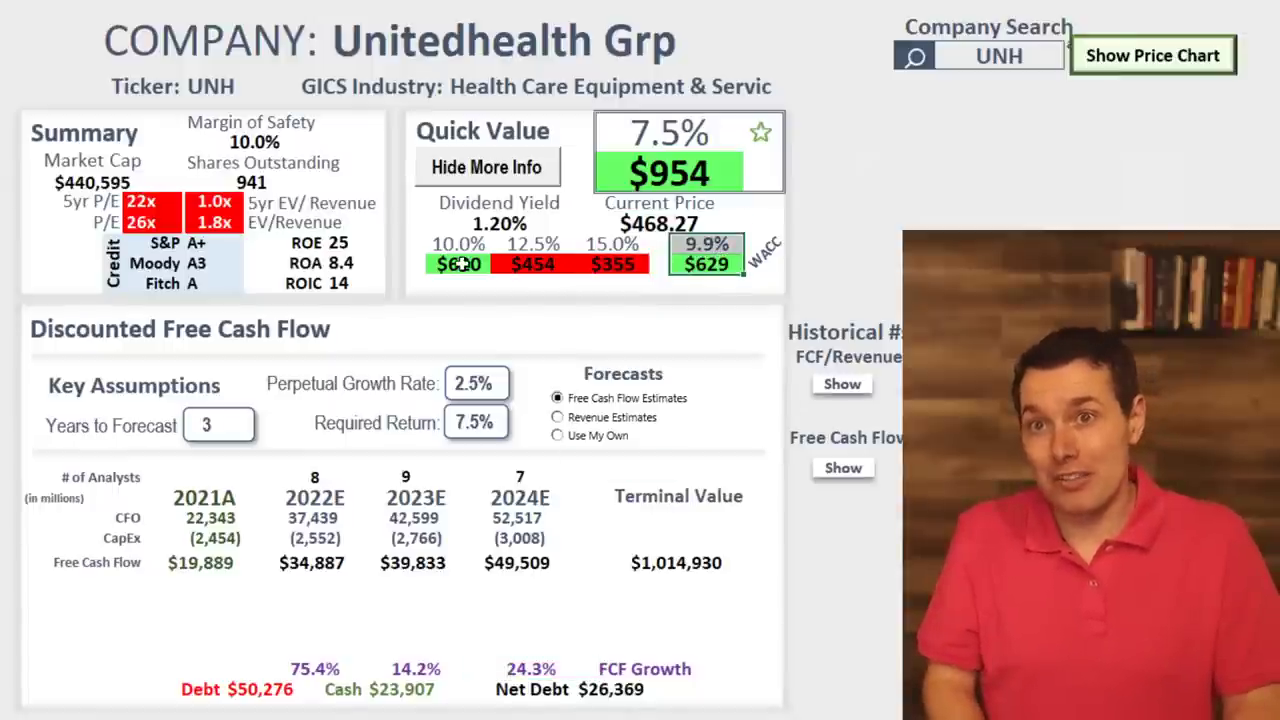
{"action": "left_click_drag", "start_coordinate": [462, 264], "coordinate": [458, 246]}
{"action": "left_click", "coordinate": [482, 266]}
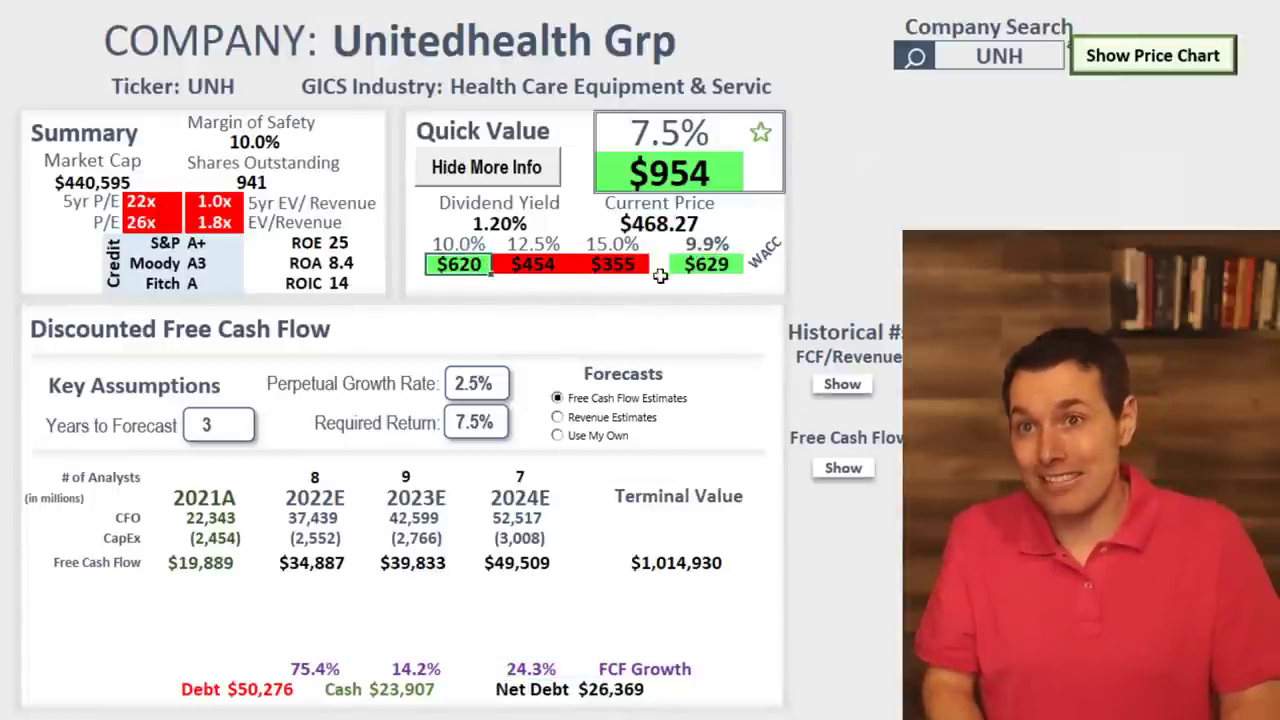
{"action": "left_click", "coordinate": [722, 247]}
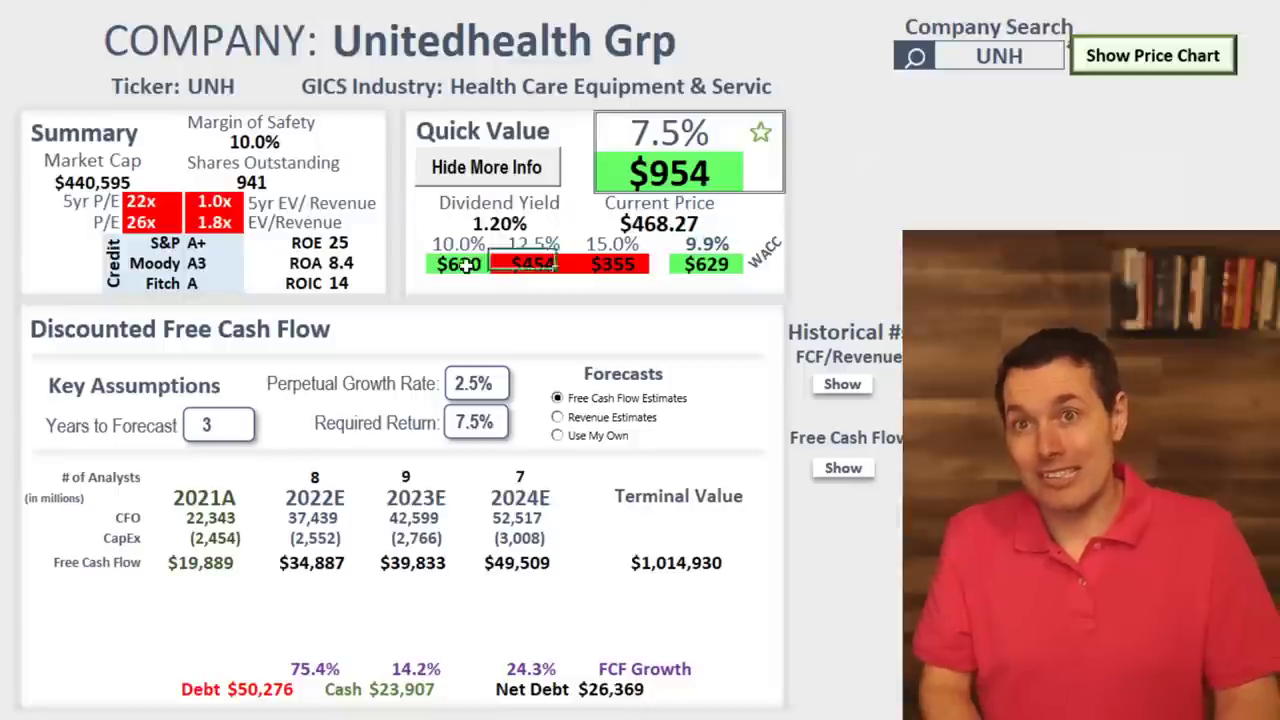
{"action": "left_click", "coordinate": [648, 224]}
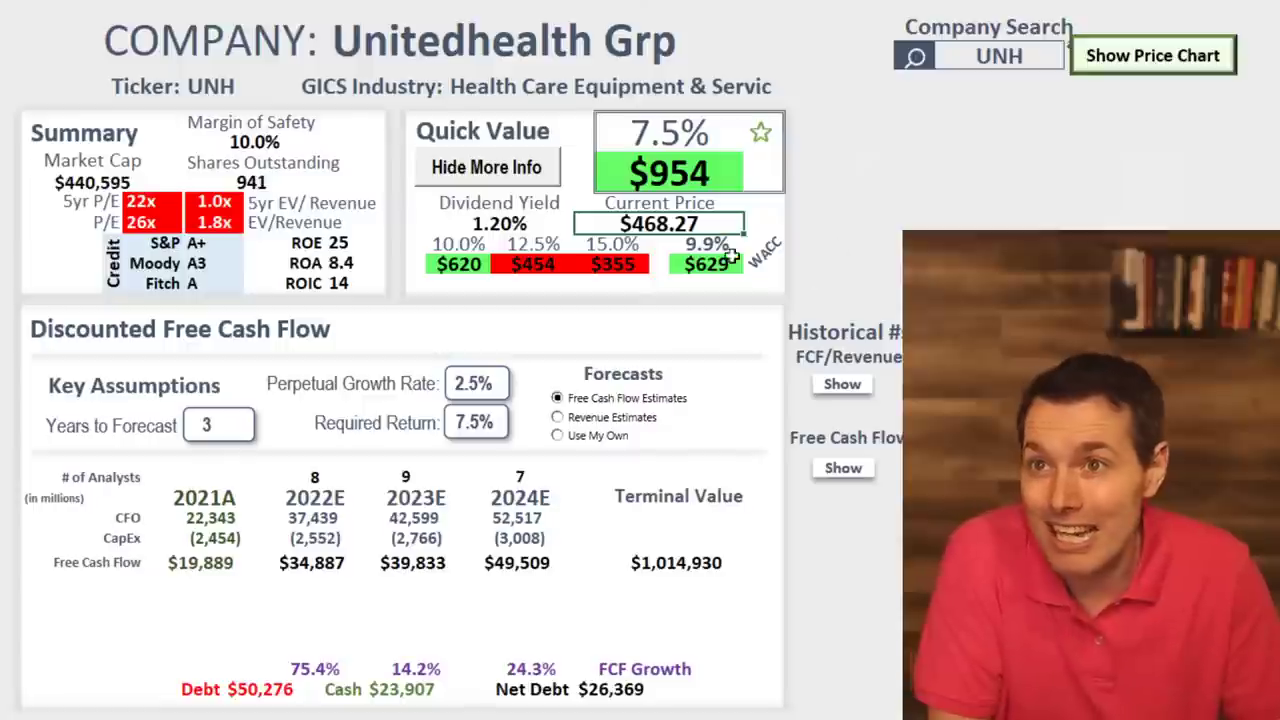
Check Unitedhealth's P/E ratio and compare its debt with its cash.
{"action": "left_click", "coordinate": [150, 222]}
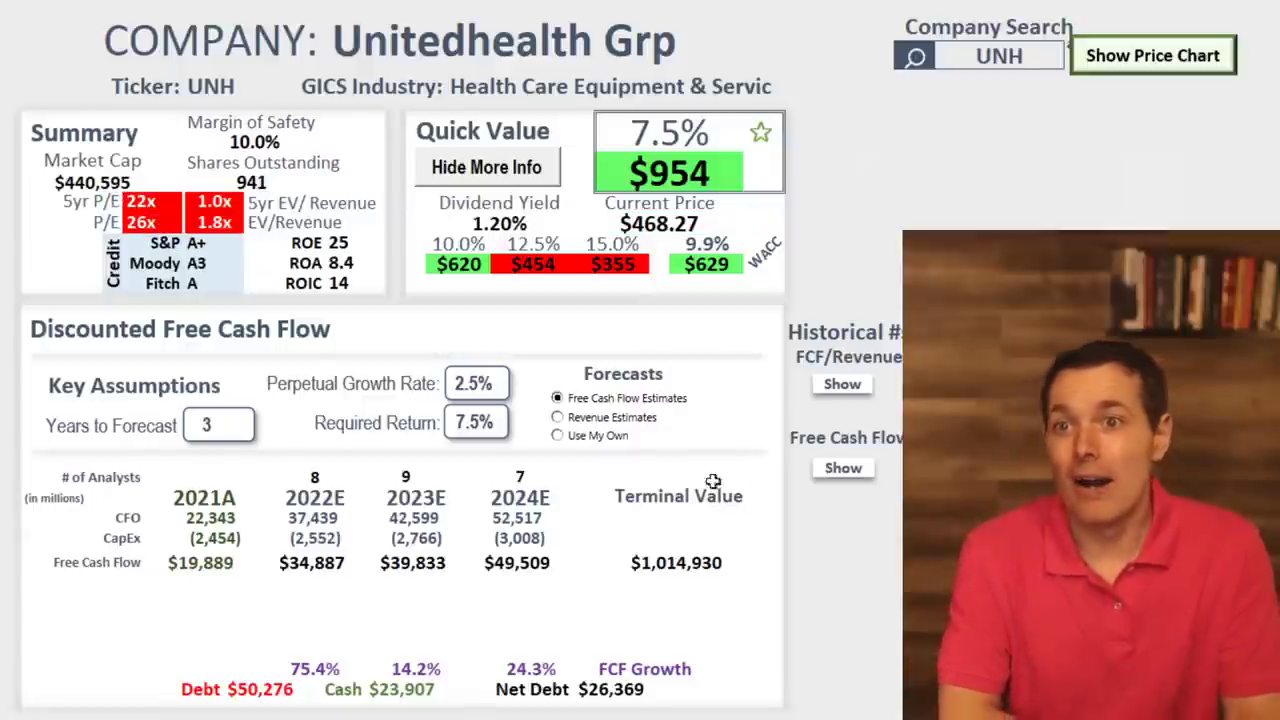
{"action": "left_click", "coordinate": [258, 688]}
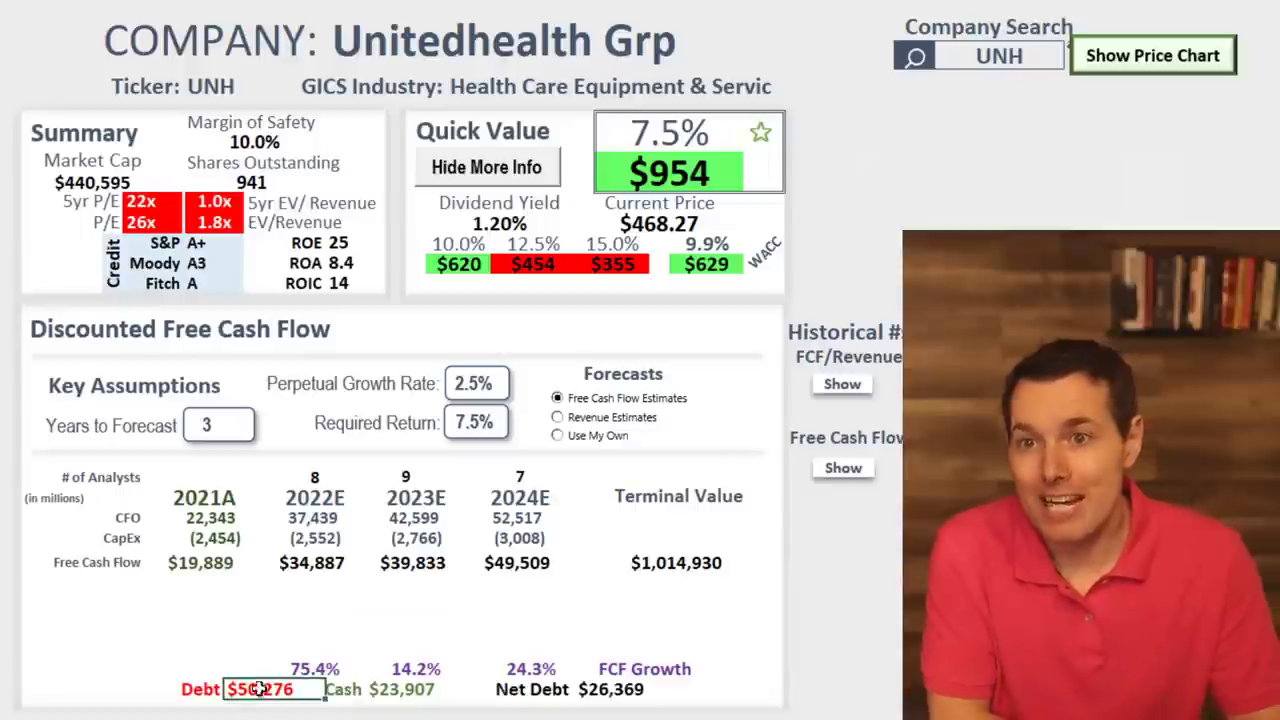
{"action": "left_click", "coordinate": [421, 673]}
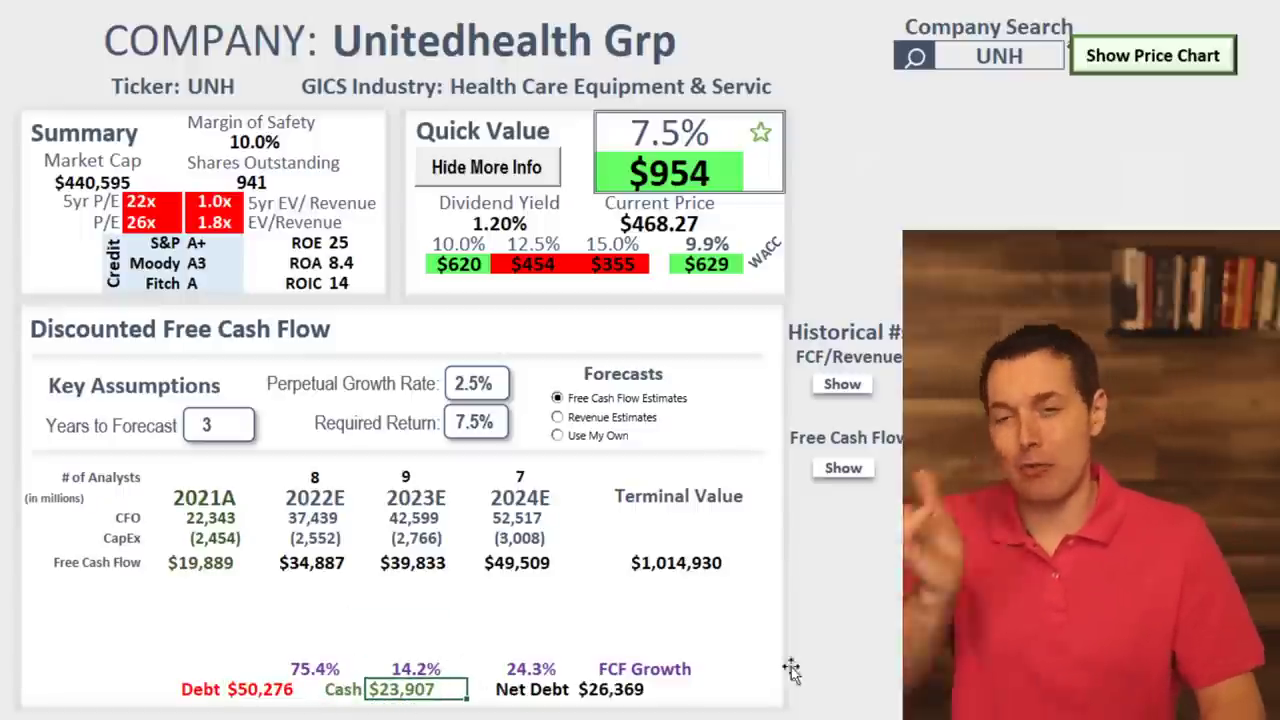